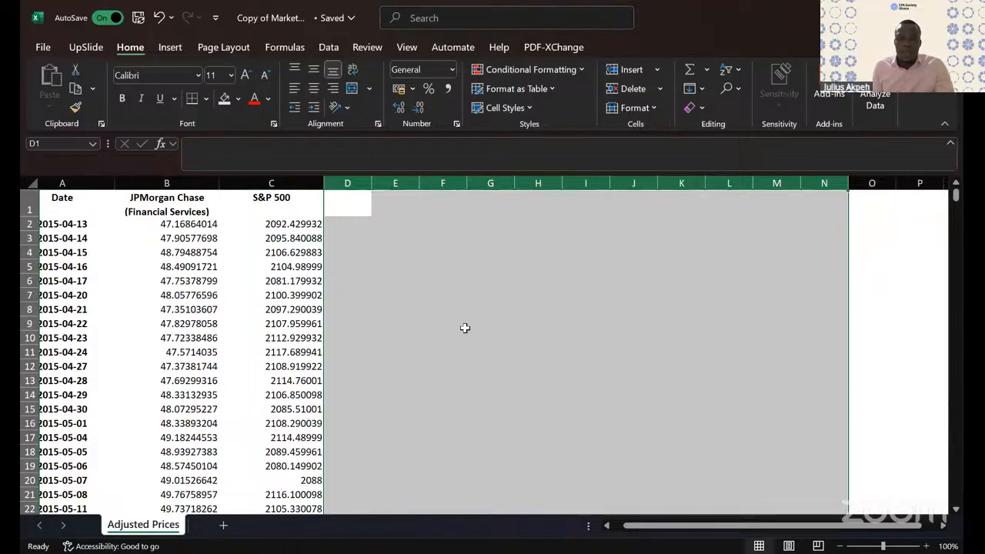
# Step: Examine the daily JPMorgan Chase and S&P 500 price columns on the Adjusted Prices sheet
pyautogui.click(395, 323)
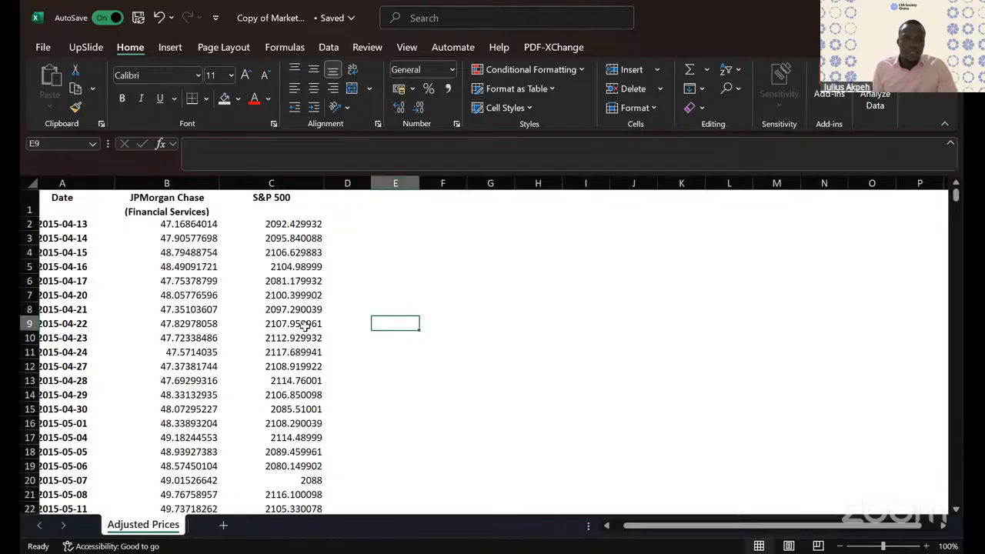
pyautogui.scroll(-20, 305, 326)
pyautogui.scroll(20, 306, 326)
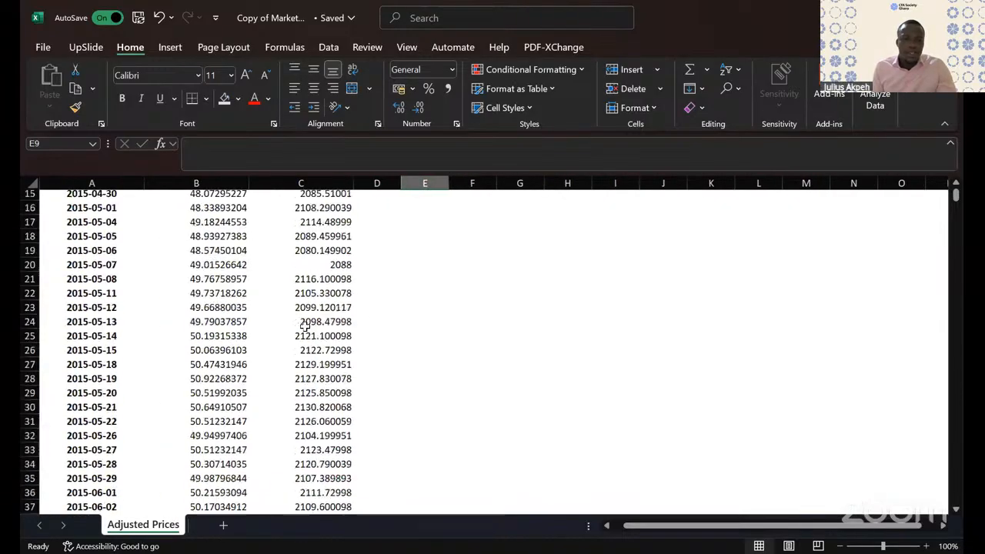
pyautogui.scroll(5, 305, 326)
pyautogui.click(178, 307)
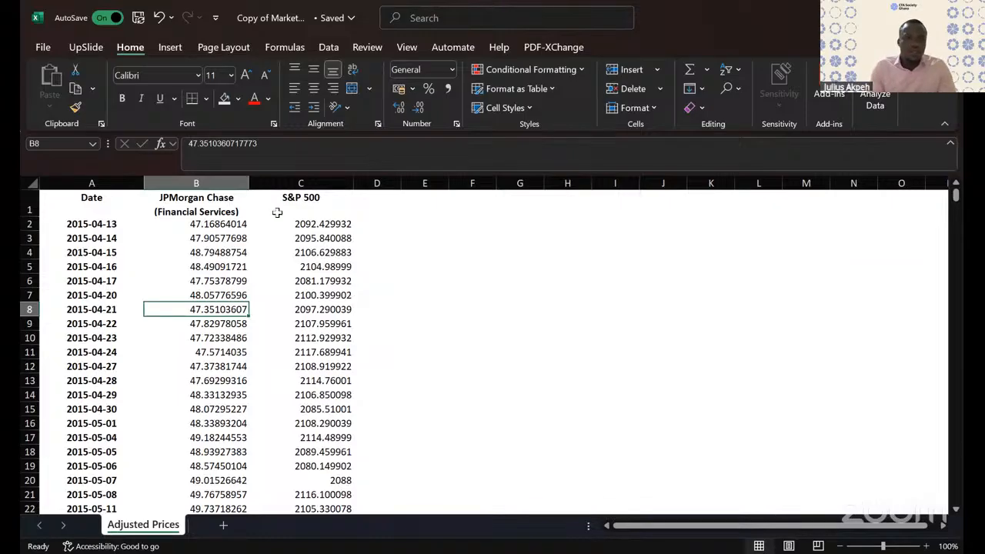
pyautogui.moveTo(223, 228); pyautogui.dragTo(231, 439)
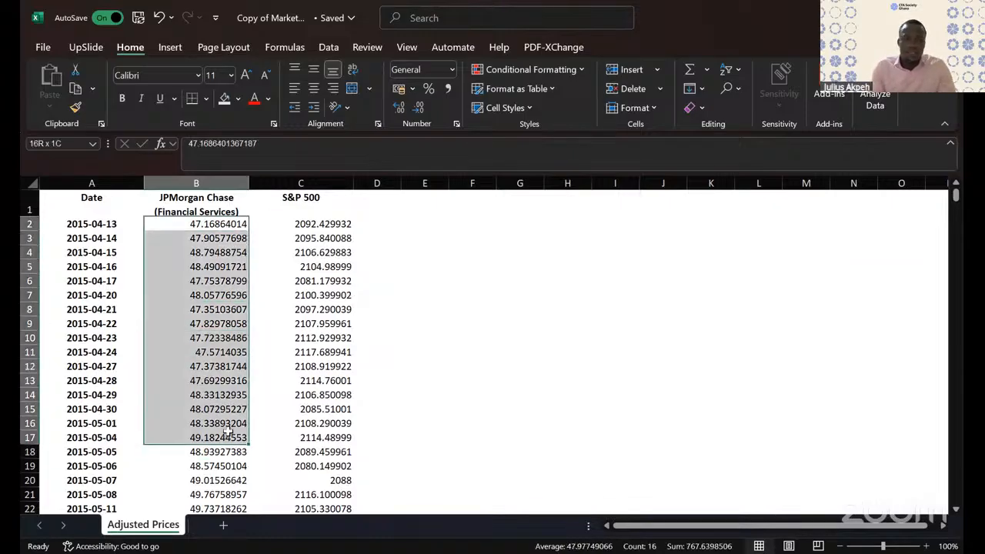
pyautogui.click(325, 227)
pyautogui.keyDown('shift'); pyautogui.click(336, 348); pyautogui.keyUp('shift')
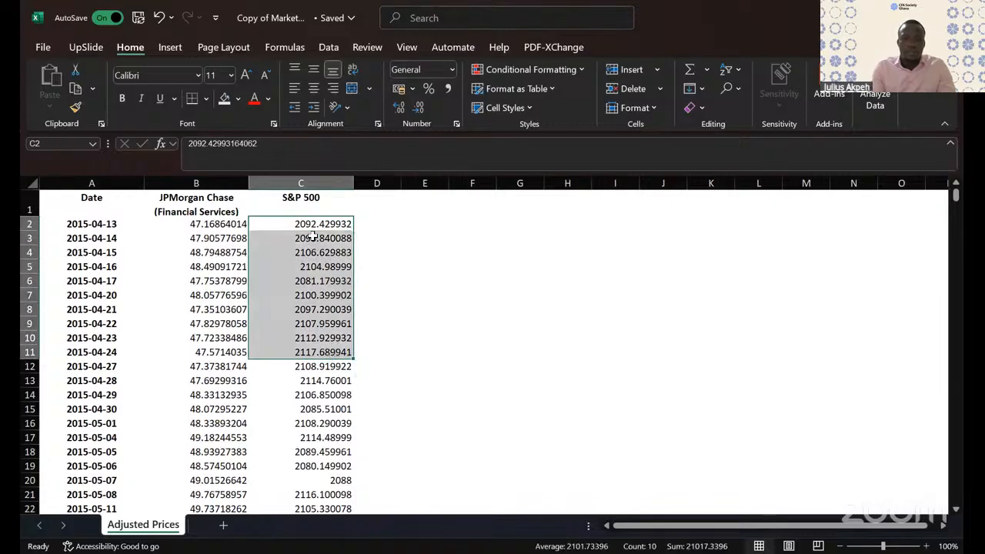
pyautogui.moveTo(313, 237); pyautogui.dragTo(322, 368)
pyautogui.moveTo(313, 237); pyautogui.dragTo(320, 436)
pyautogui.moveTo(303, 238); pyautogui.dragTo(323, 352)
pyautogui.moveTo(220, 252); pyautogui.dragTo(223, 466)
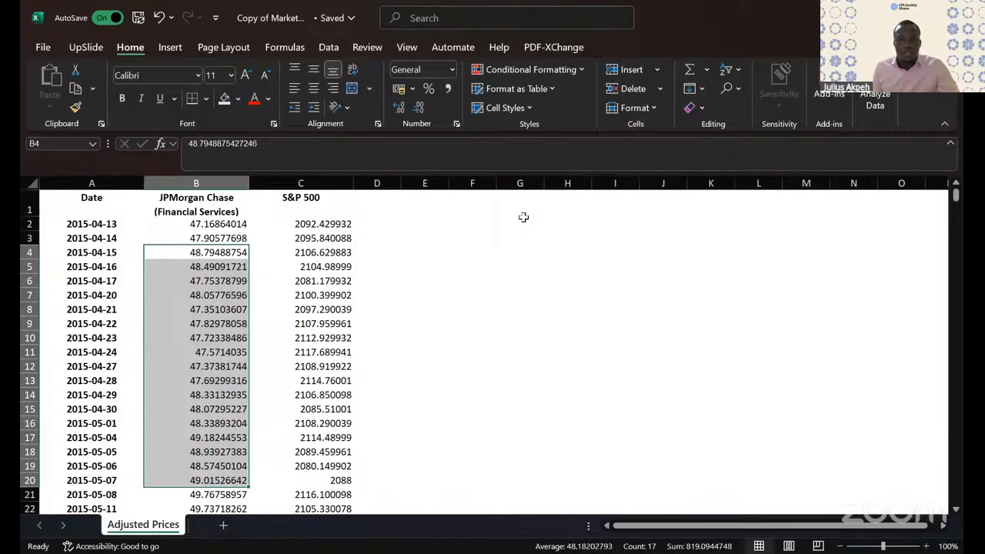
pyautogui.hotkey('alt', 'Tab')
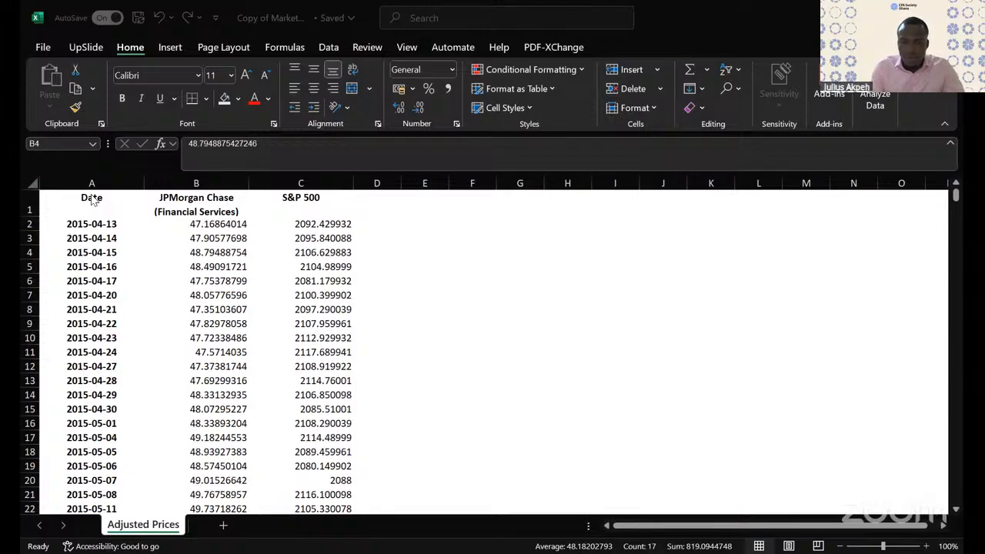
pyautogui.click(509, 380)
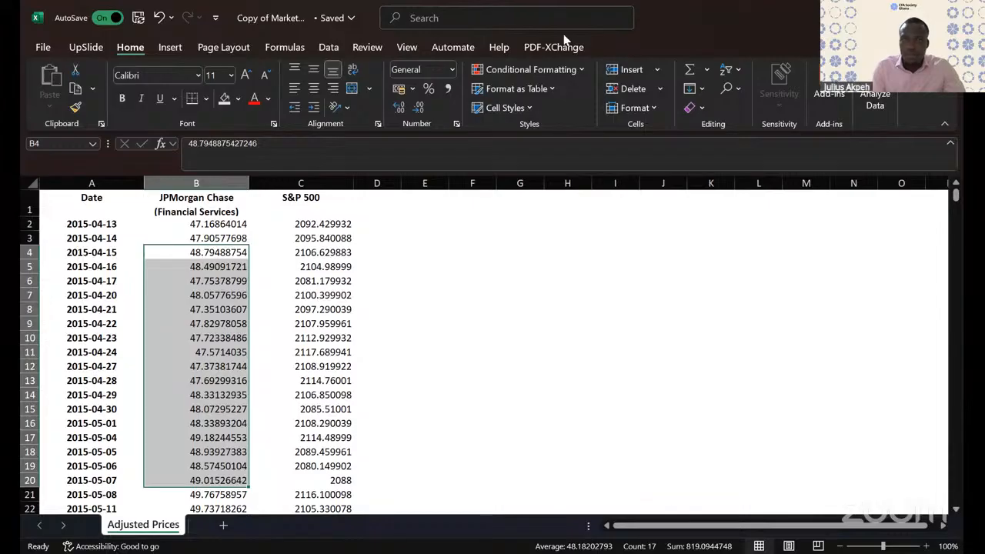
pyautogui.click(567, 451)
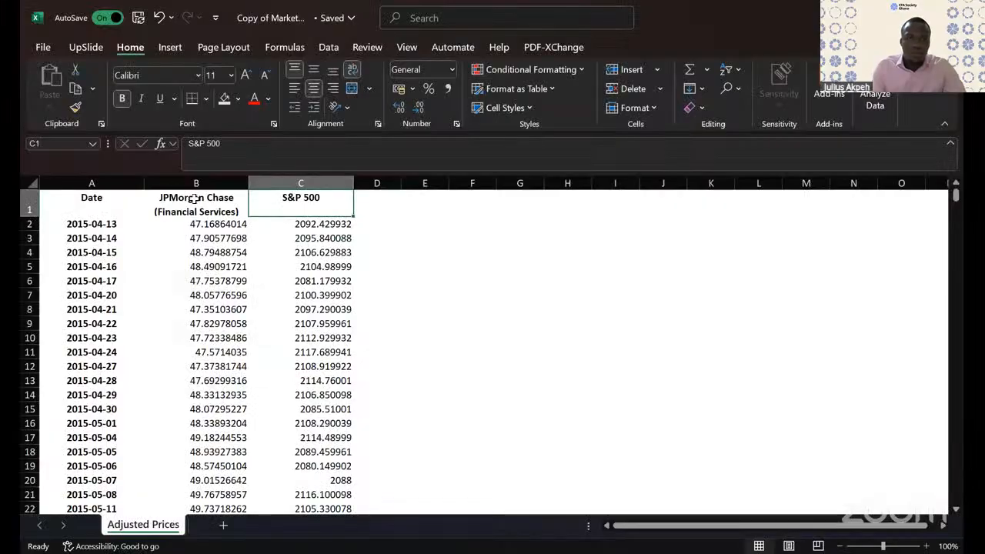
# Step: Rename the JPMorgan Chase (Financial Services) header in B1 to "JP" and autofit the height of row 1
pyautogui.click(202, 202)
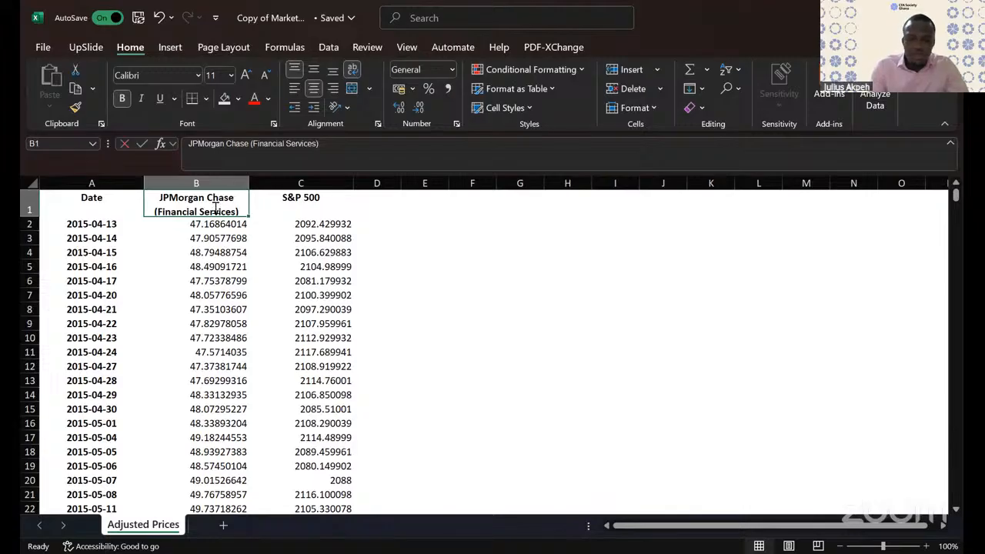
pyautogui.write('JP')
pyautogui.click(442, 332)
pyautogui.click(313, 200)
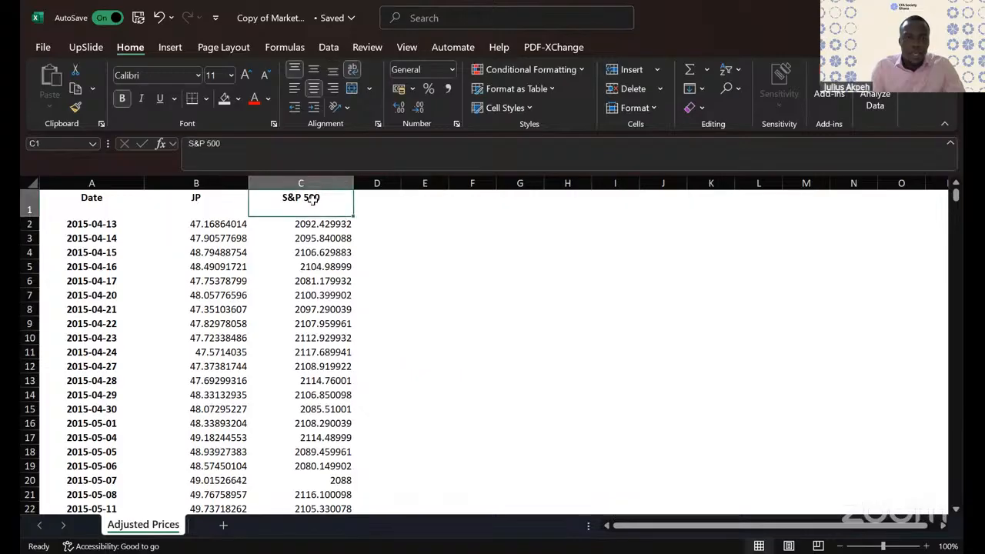
pyautogui.doubleClick(30, 216)
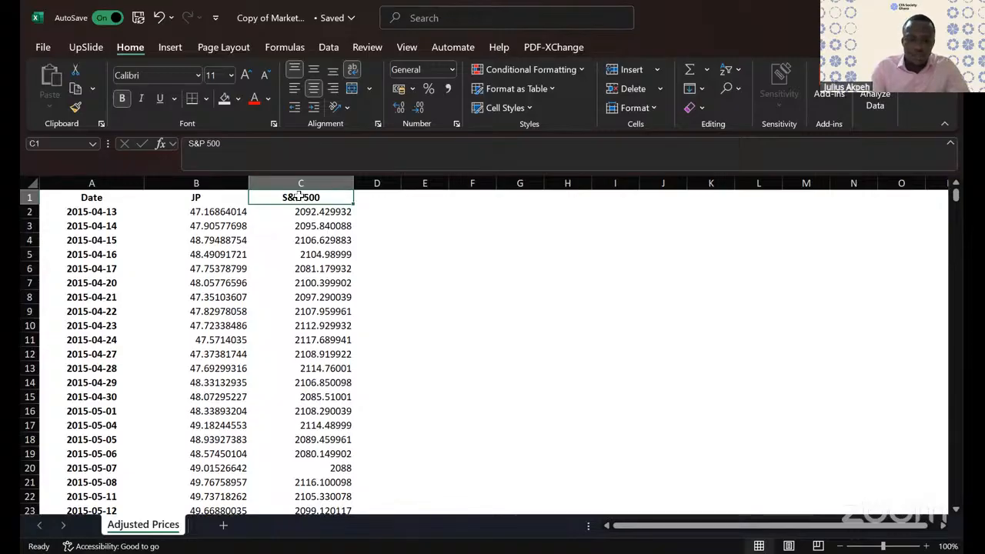
# Step: Insert four blank rows above the Date, JP and S&P 500 header row
pyautogui.click(231, 197)
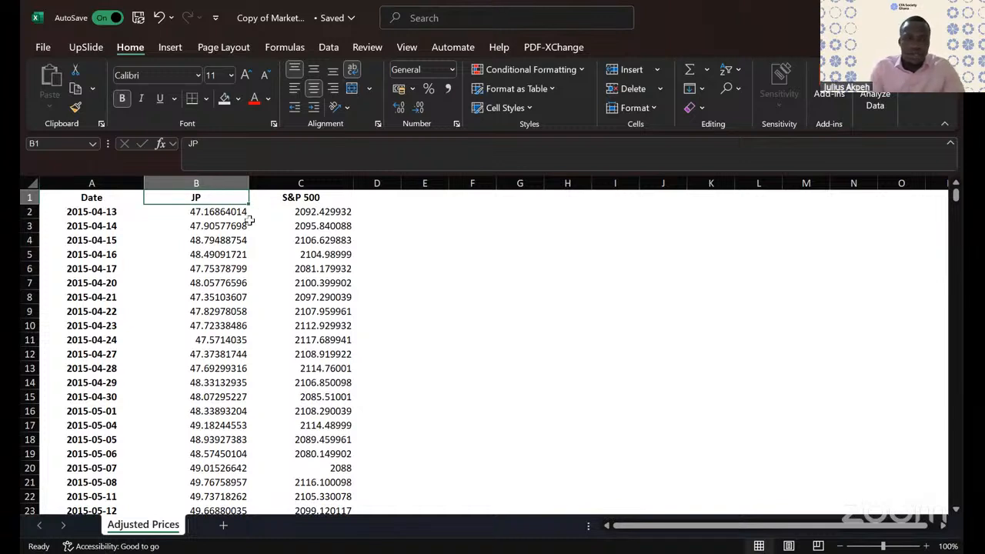
pyautogui.click(27, 197)
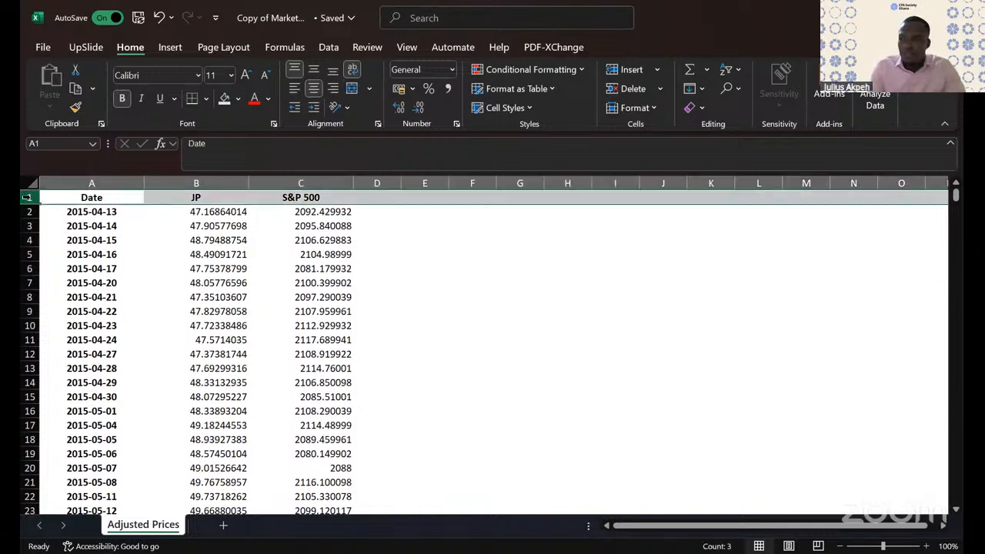
pyautogui.rightClick(28, 198)
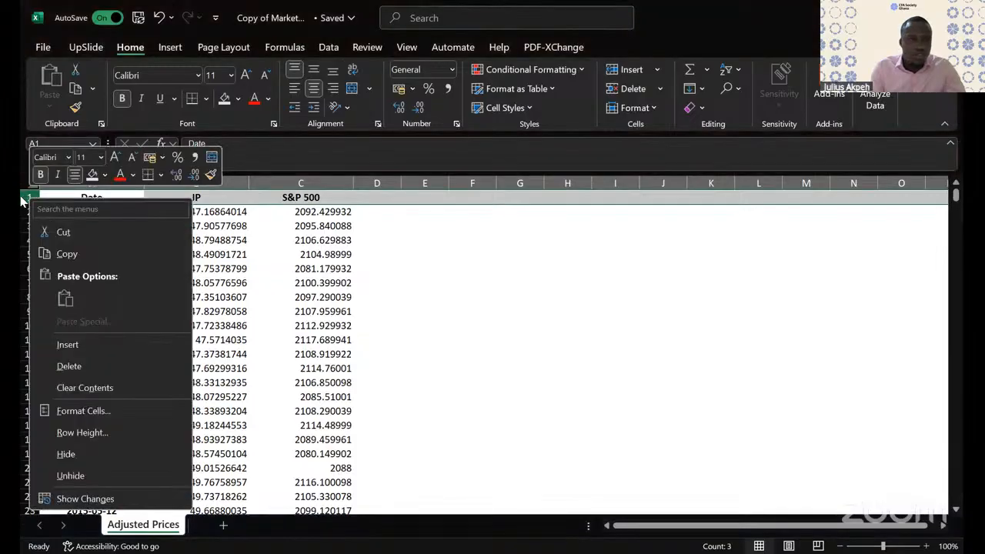
pyautogui.moveTo(30, 214); pyautogui.dragTo(32, 235)
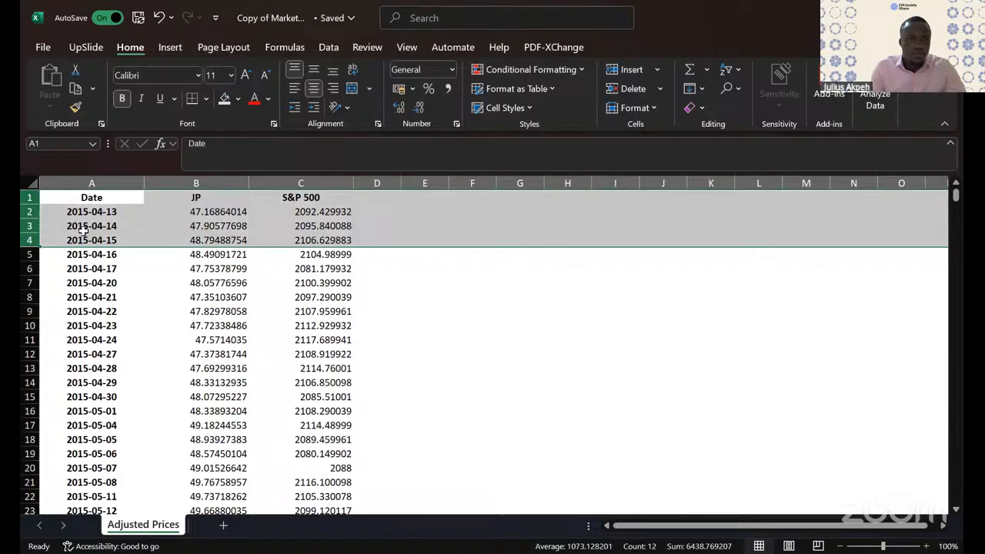
pyautogui.rightClick(139, 377)
pyautogui.click(137, 378)
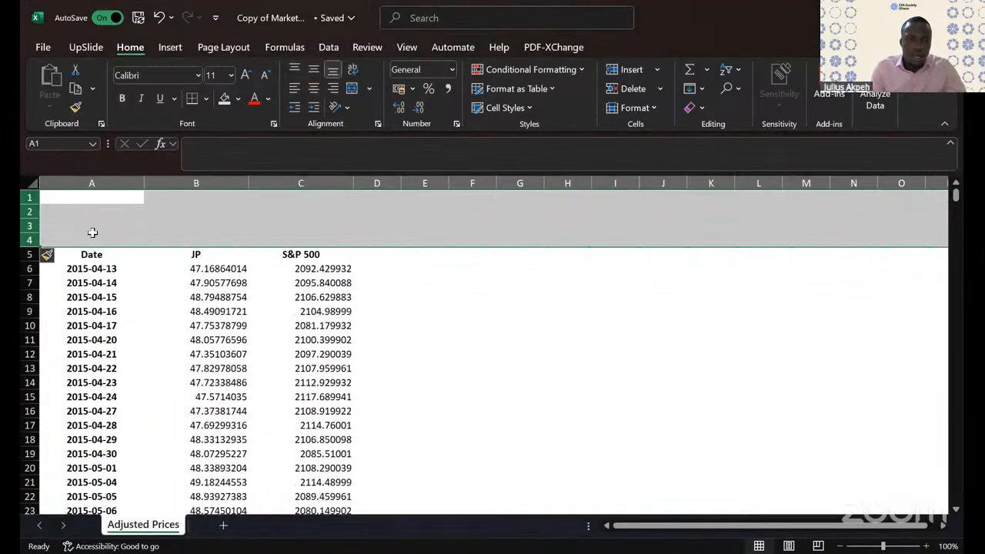
# Step: Enter the title "Daily Spots" in B4 and merge and center it across B4:C4
pyautogui.click(94, 235)
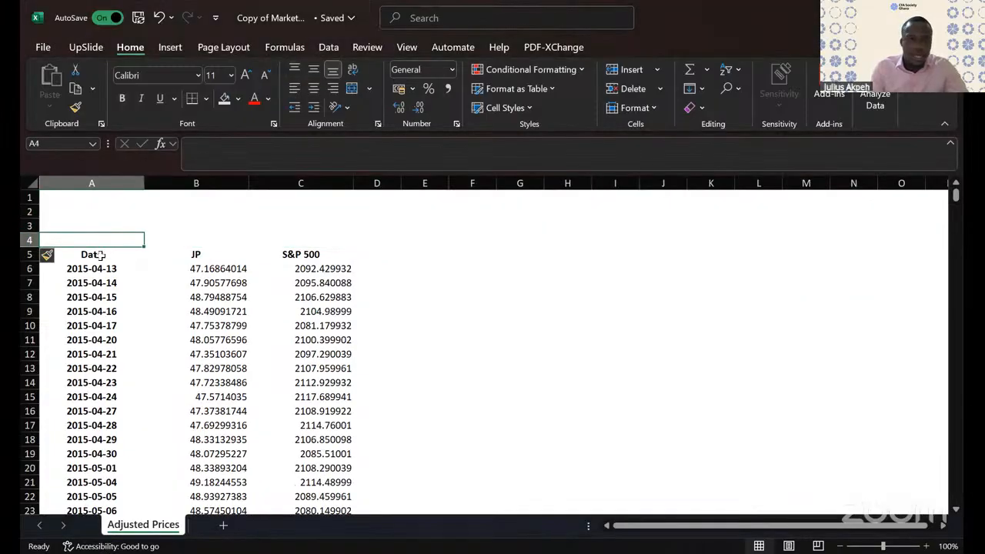
pyautogui.click(99, 254)
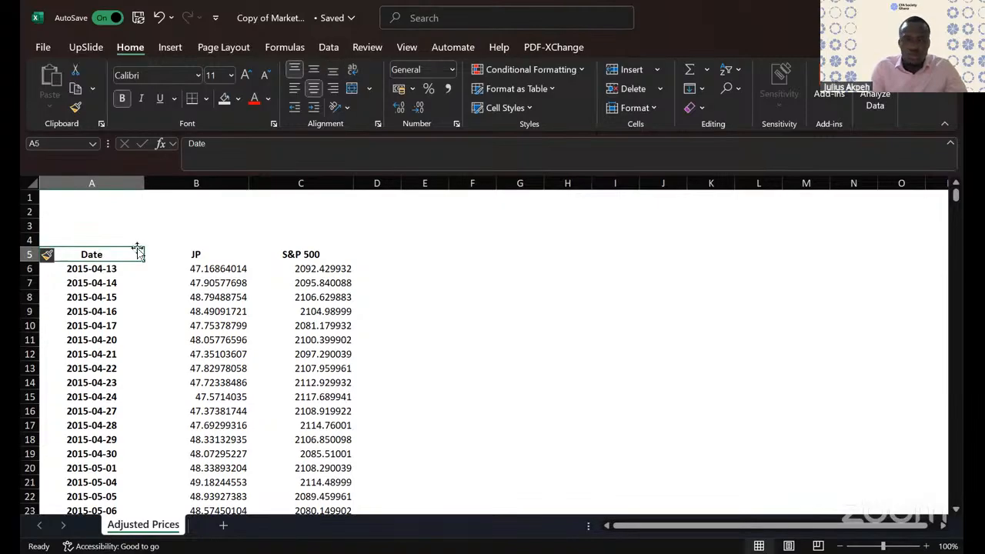
pyautogui.click(203, 240)
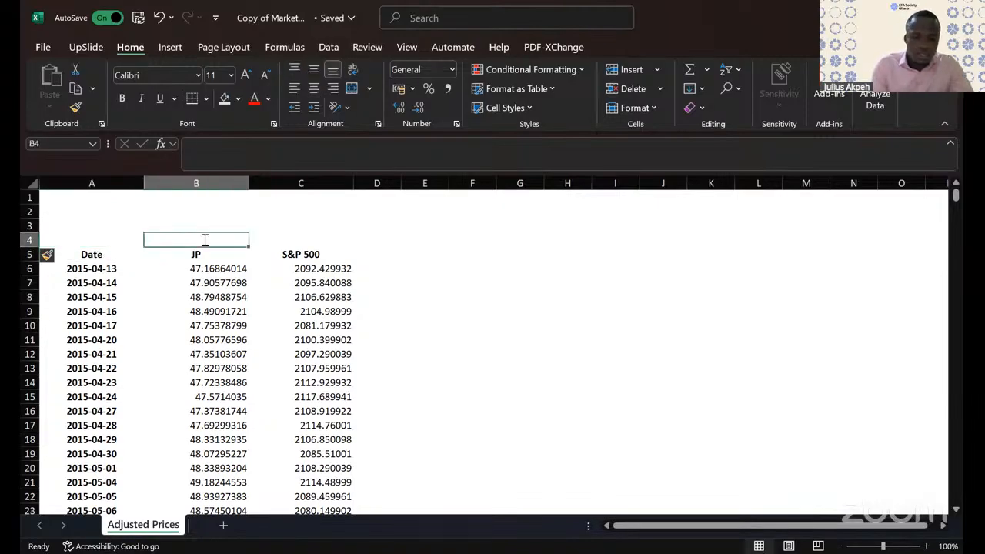
pyautogui.write('Daily')
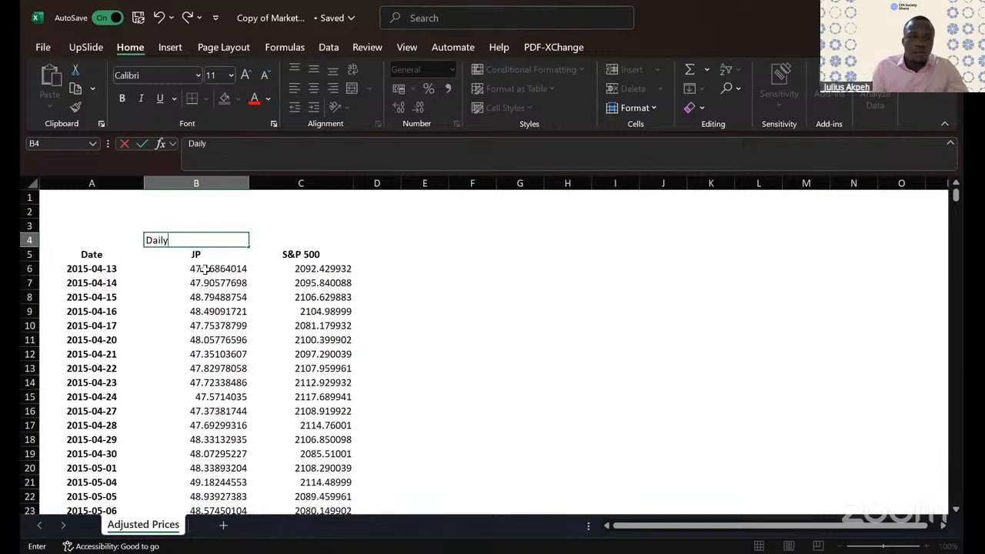
pyautogui.write('Sp')
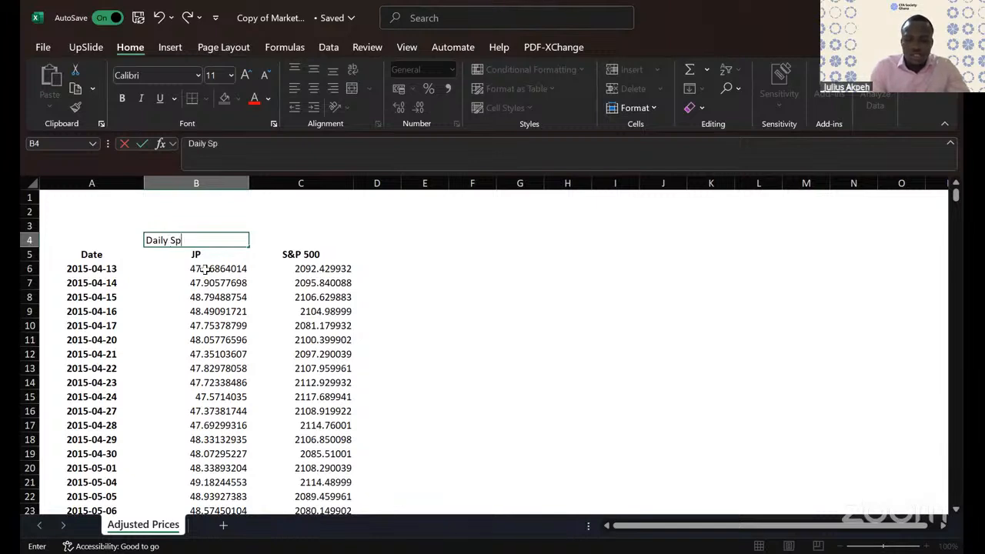
pyautogui.write('ots')
pyautogui.click(203, 299)
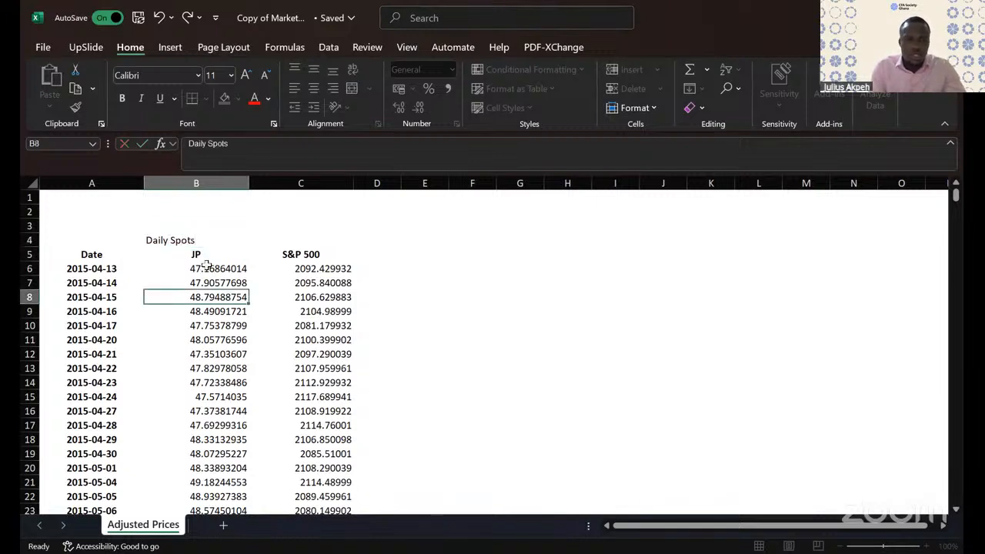
pyautogui.click(206, 244)
pyautogui.moveTo(345, 243); pyautogui.dragTo(346, 246)
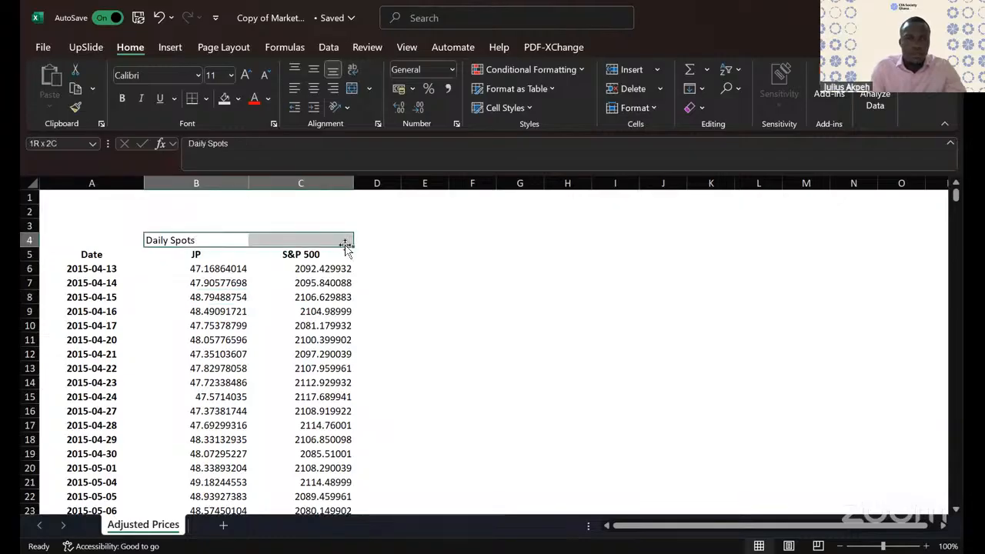
pyautogui.click(354, 88)
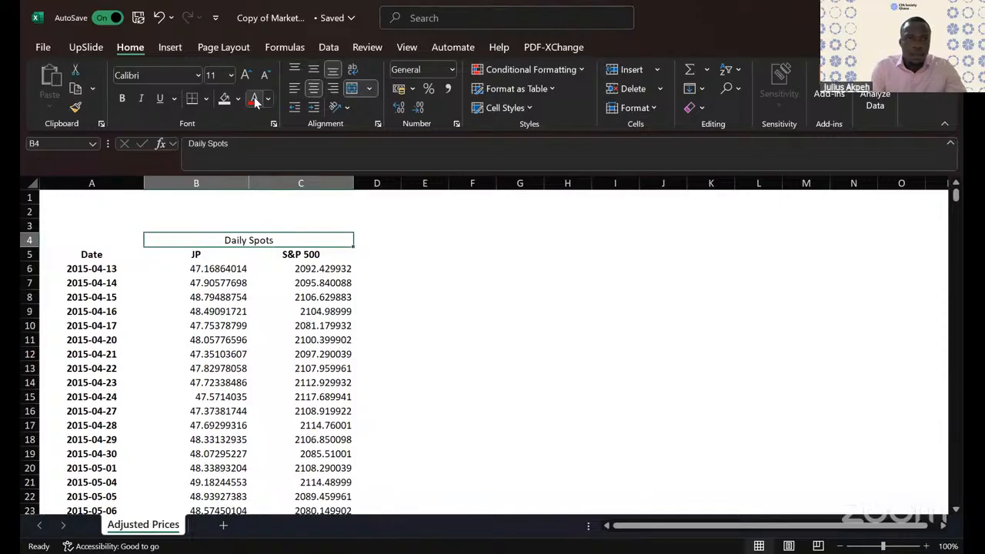
# Step: Fill the header row A5:C5 with dark red and set its text color to white
pyautogui.click(192, 254)
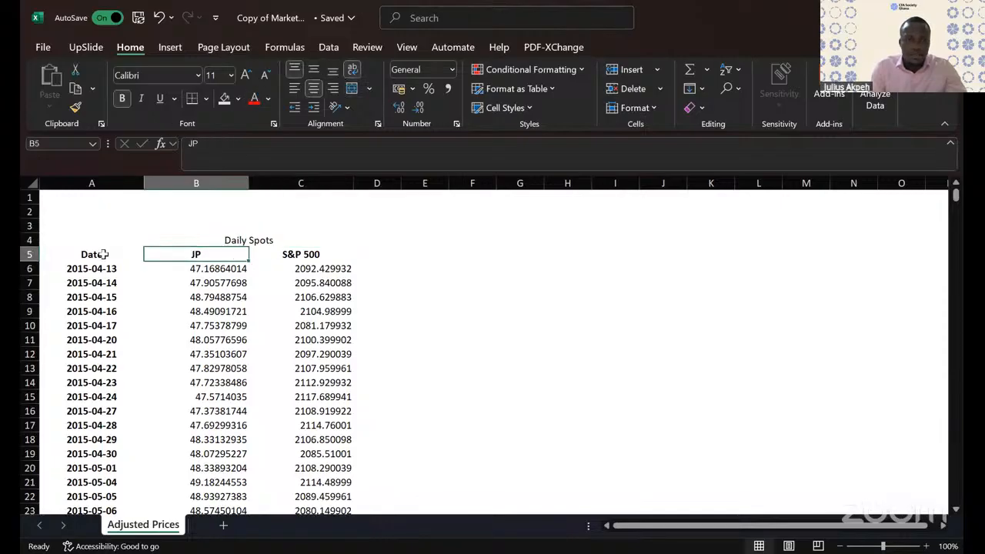
pyautogui.moveTo(102, 254); pyautogui.dragTo(342, 255)
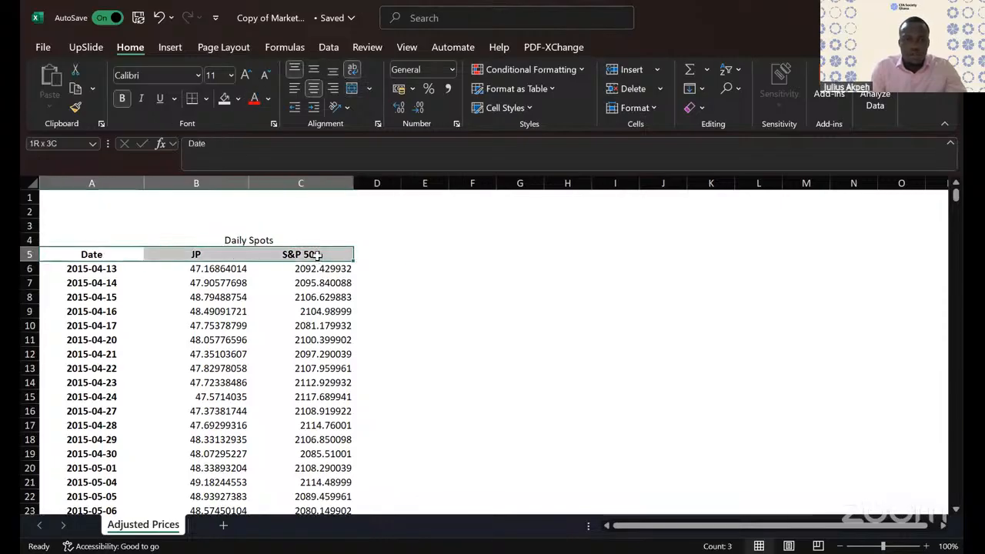
pyautogui.click(238, 100)
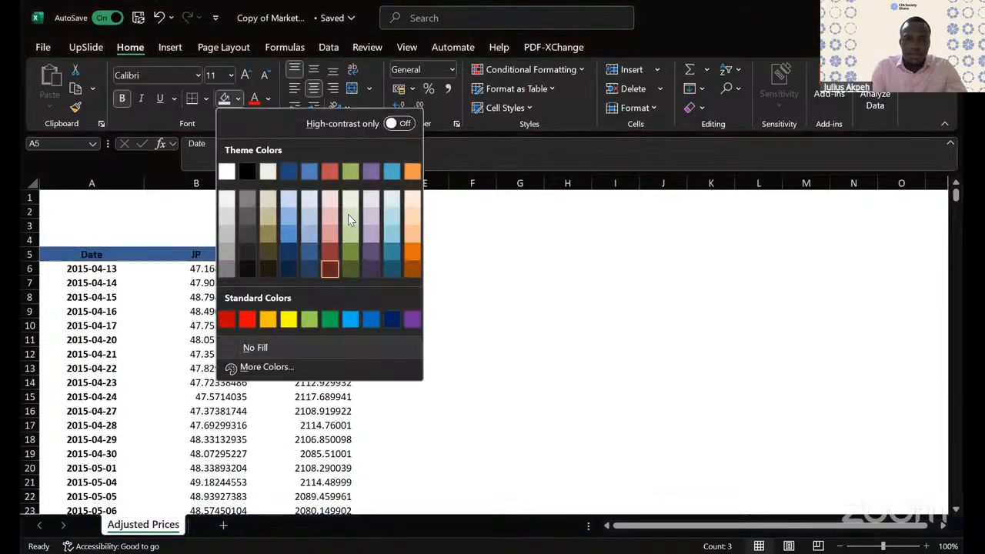
pyautogui.click(331, 267)
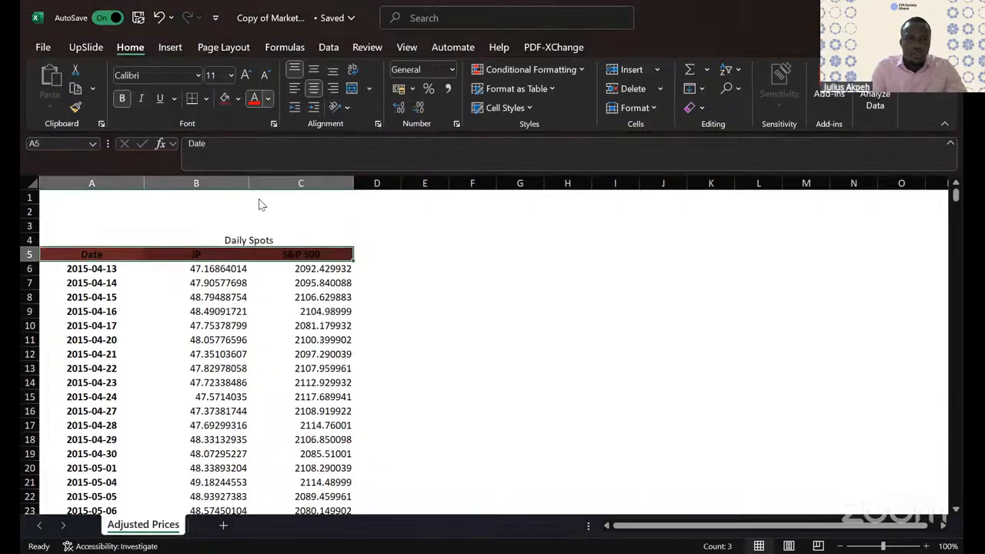
# Step: Fill the merged Daily Spots title cell with tan and make its text bold
pyautogui.click(203, 238)
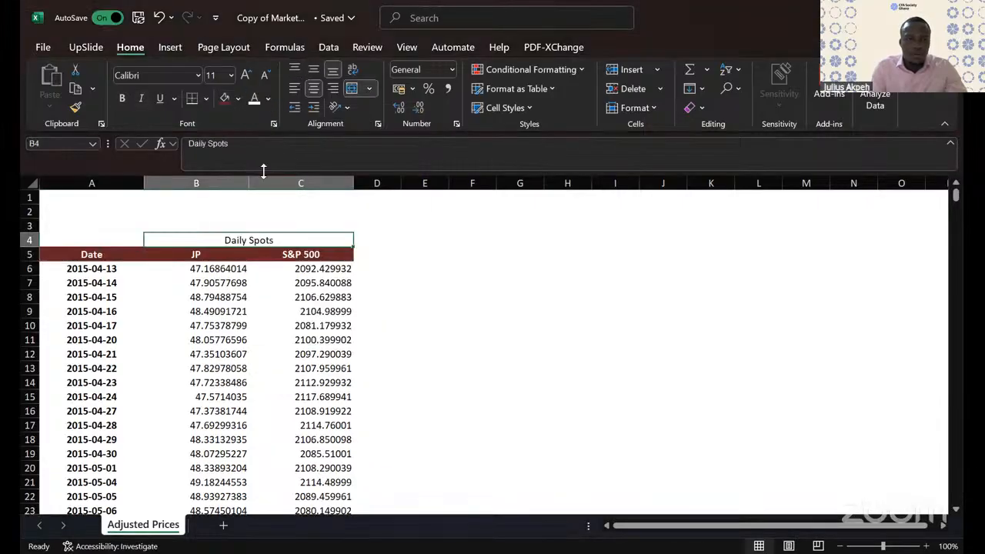
pyautogui.click(238, 99)
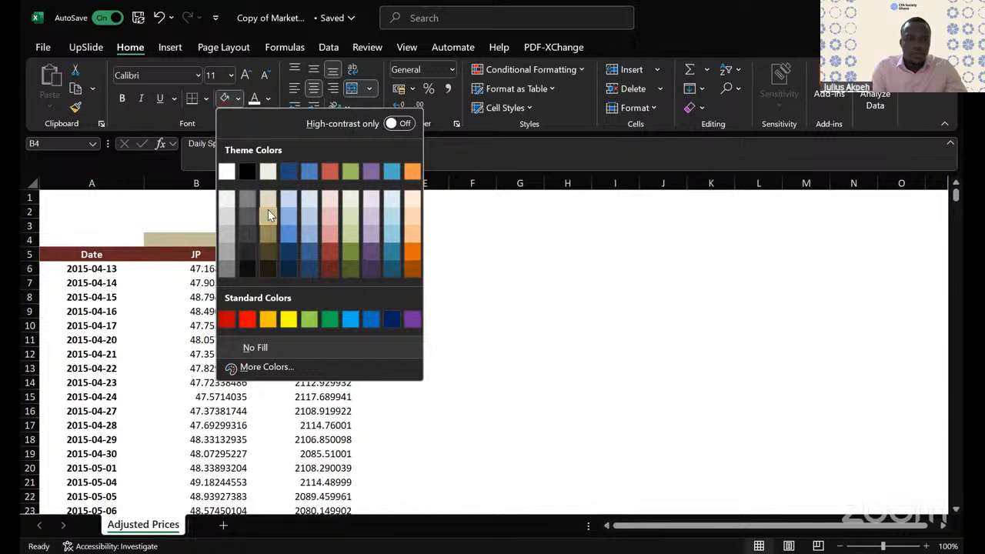
pyautogui.click(436, 284)
pyautogui.click(258, 237)
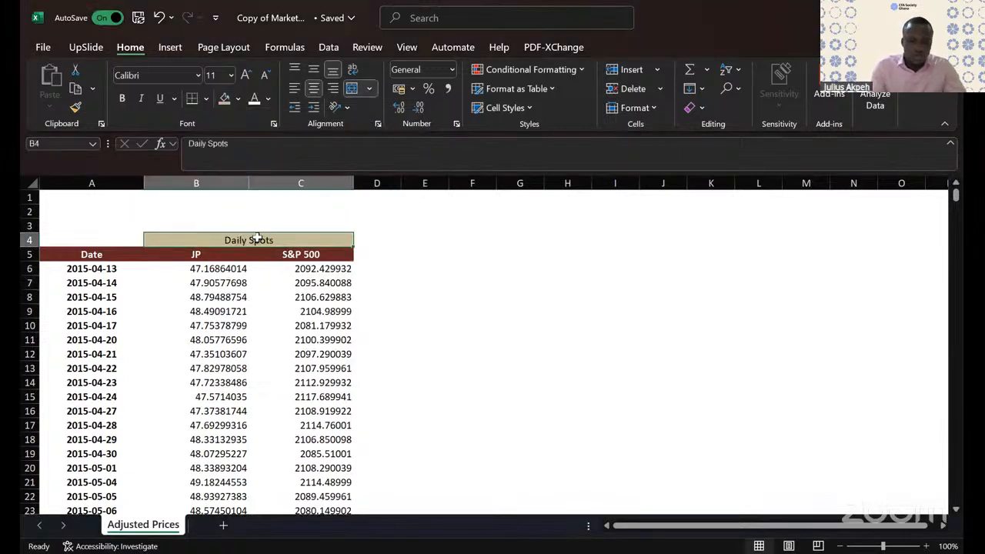
pyautogui.hotkey('ctrl', 'b')
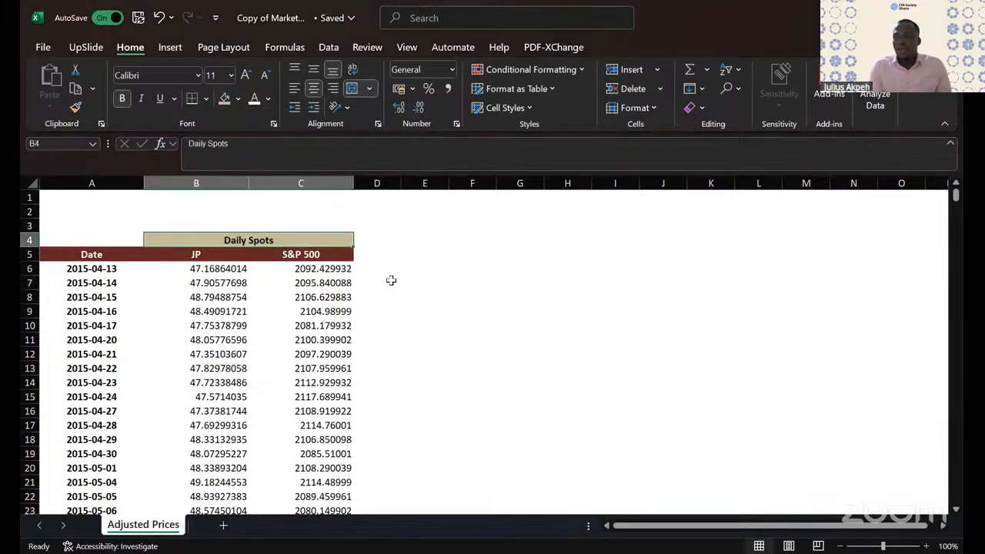
# Step: Enter the header "Stock return" in D5, beside the S&P 500 header
pyautogui.click(398, 242)
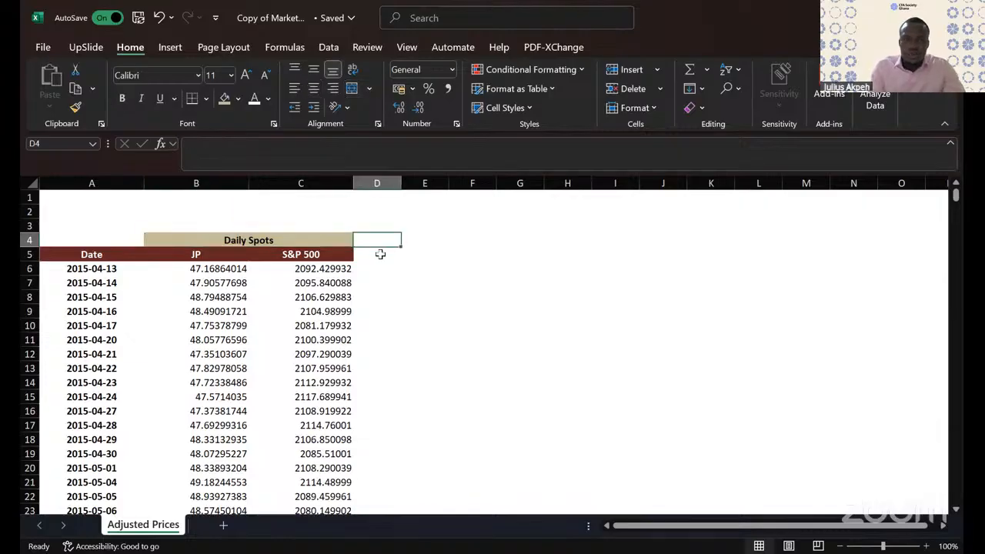
pyautogui.click(376, 254)
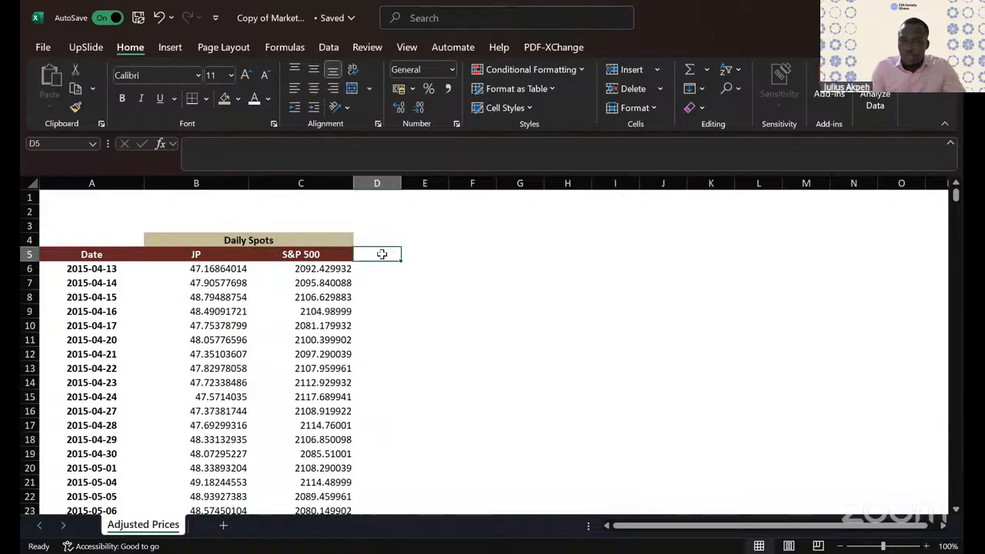
pyautogui.write('Stock')
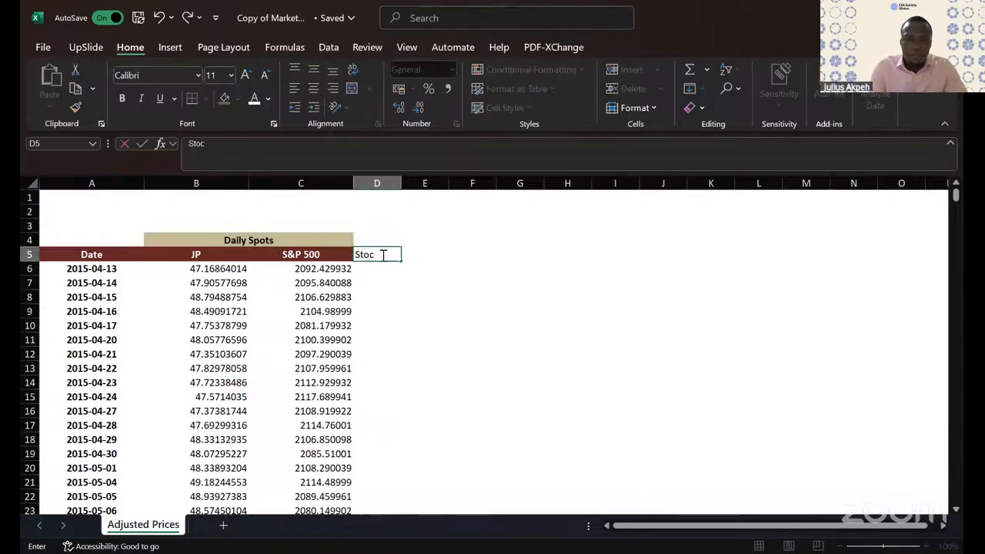
pyautogui.press('BackSpace')
pyautogui.press('BackSpace')
pyautogui.press('BackSpace')
pyautogui.press('BackSpace')
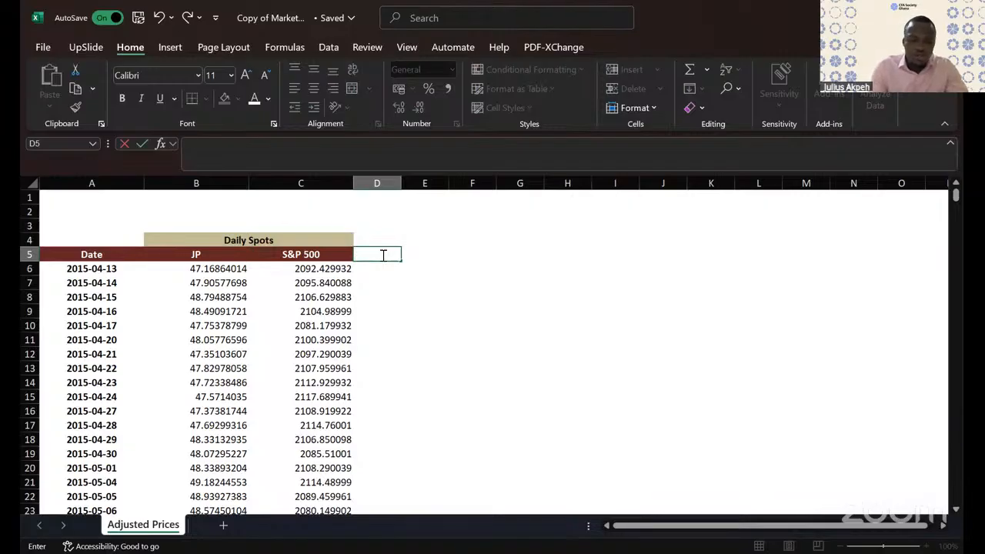
pyautogui.write('Stock re')
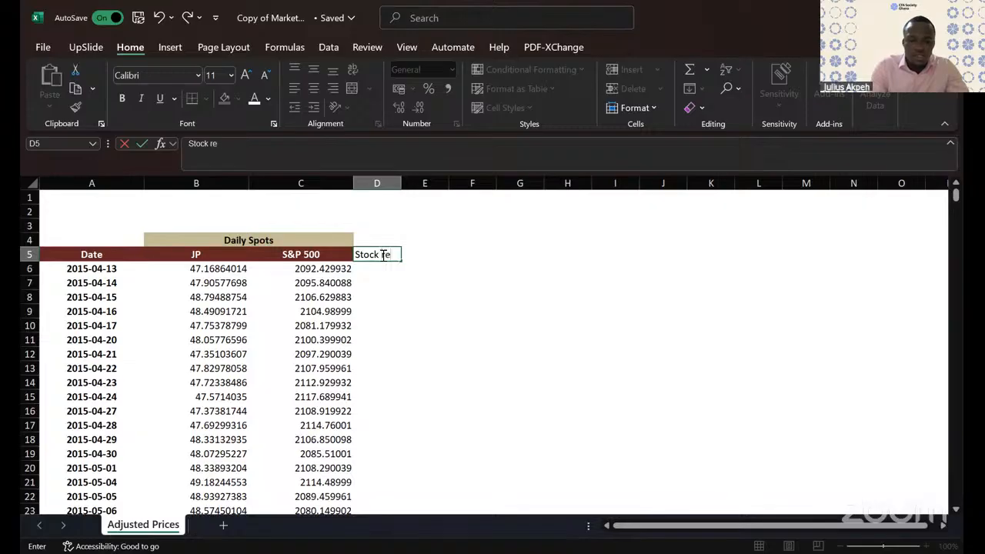
pyautogui.write('turn')
pyautogui.press('Tab')
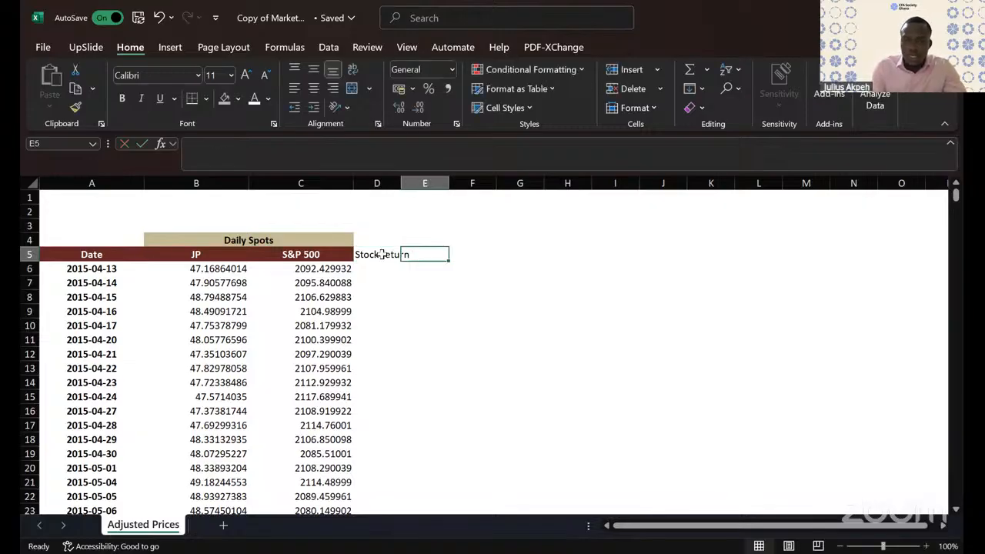
# Step: Enter the header "Index return" in E5 and autofit the width of column D
pyautogui.write('Inde')
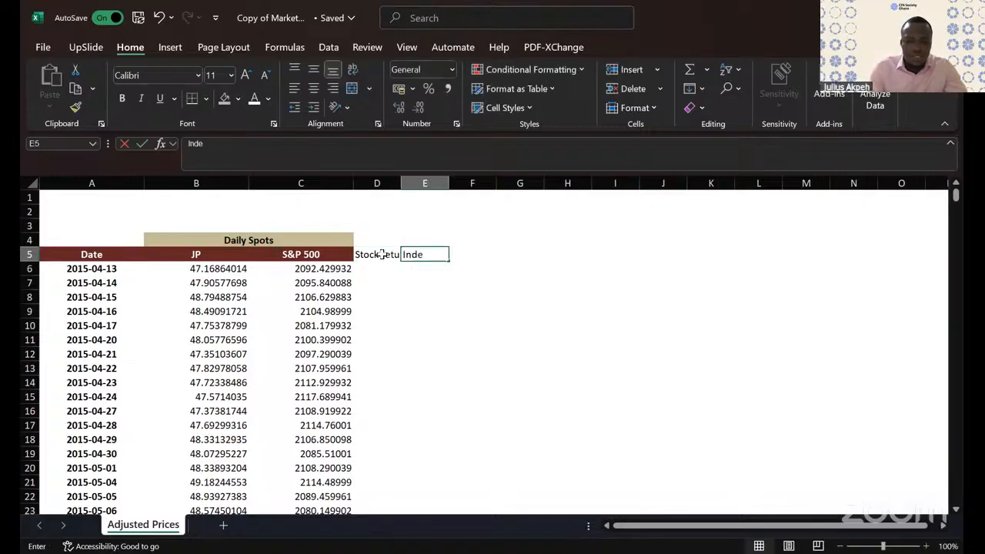
pyautogui.write('x return')
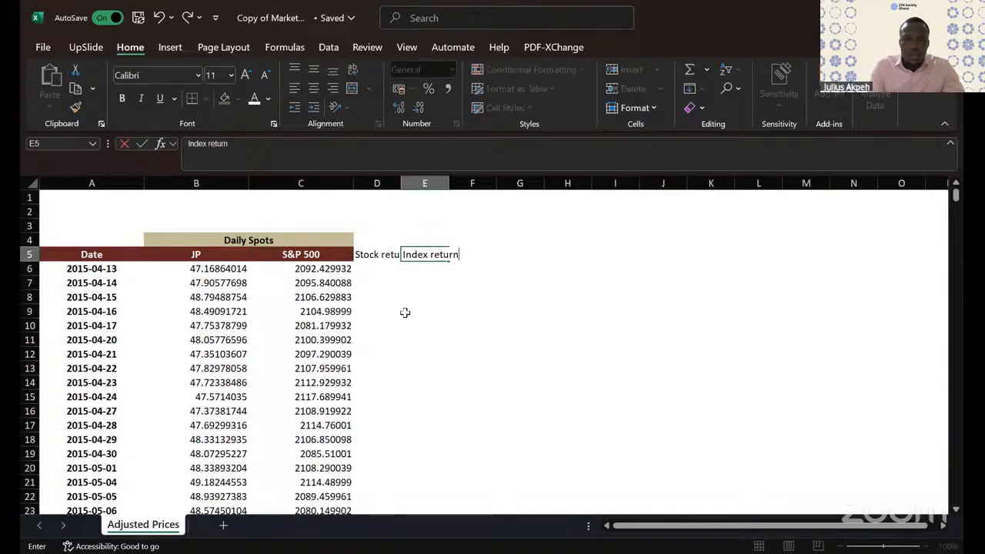
pyautogui.click(405, 313)
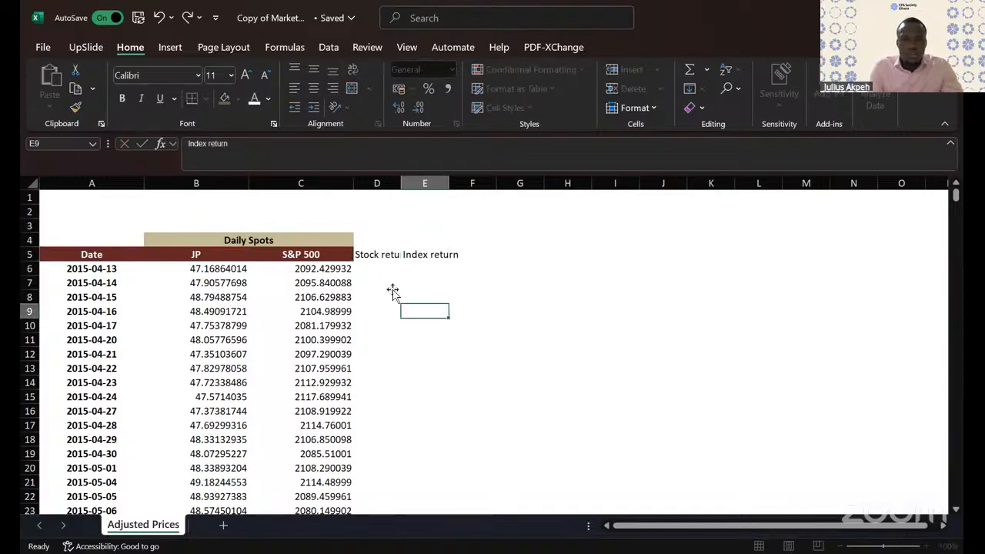
pyautogui.doubleClick(400, 186)
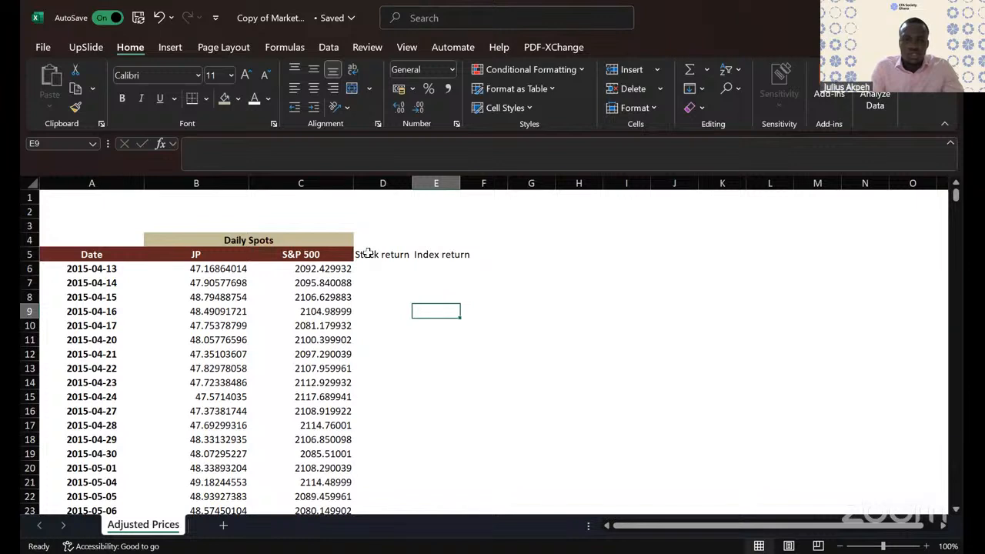
pyautogui.click(369, 254)
pyautogui.click(373, 268)
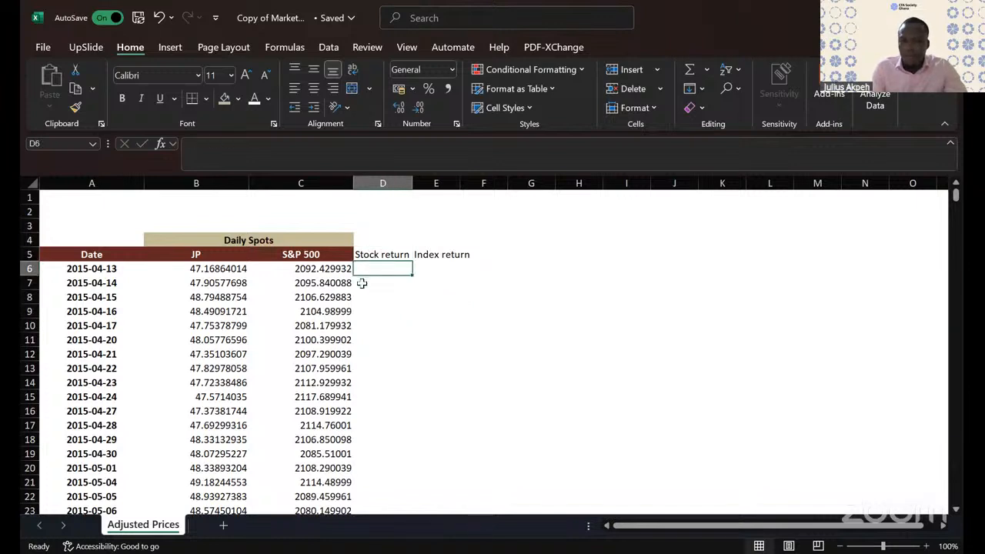
pyautogui.click(98, 271)
pyautogui.click(115, 282)
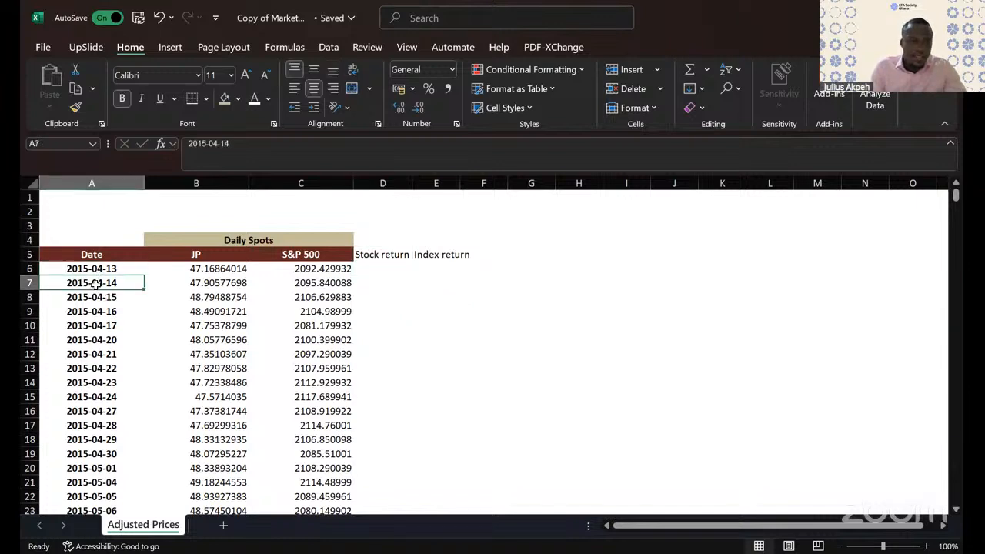
pyautogui.click(100, 268)
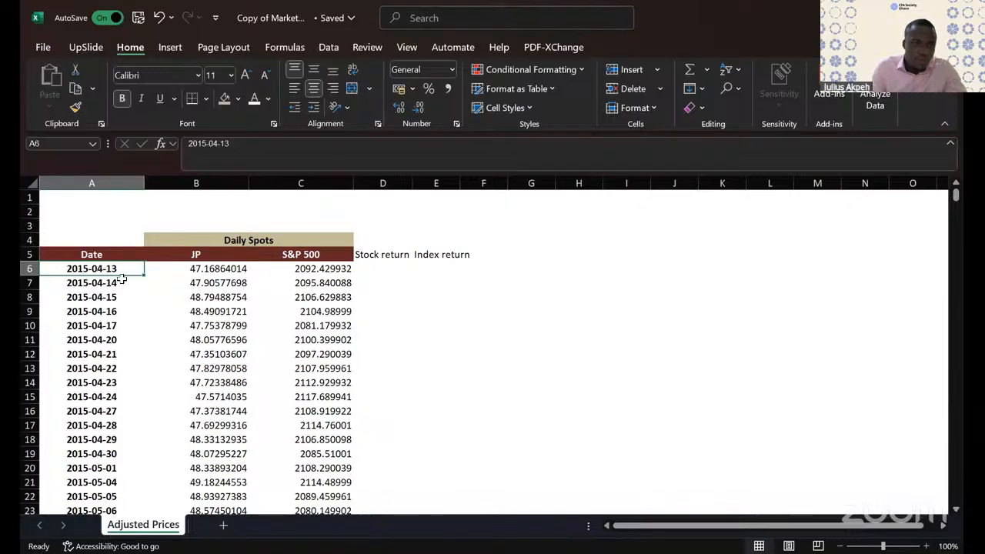
# Step: Enter the return formula =B7/B6-1 in D7, and fill it across to E7 and down both columns to the end of the data
pyautogui.click(377, 282)
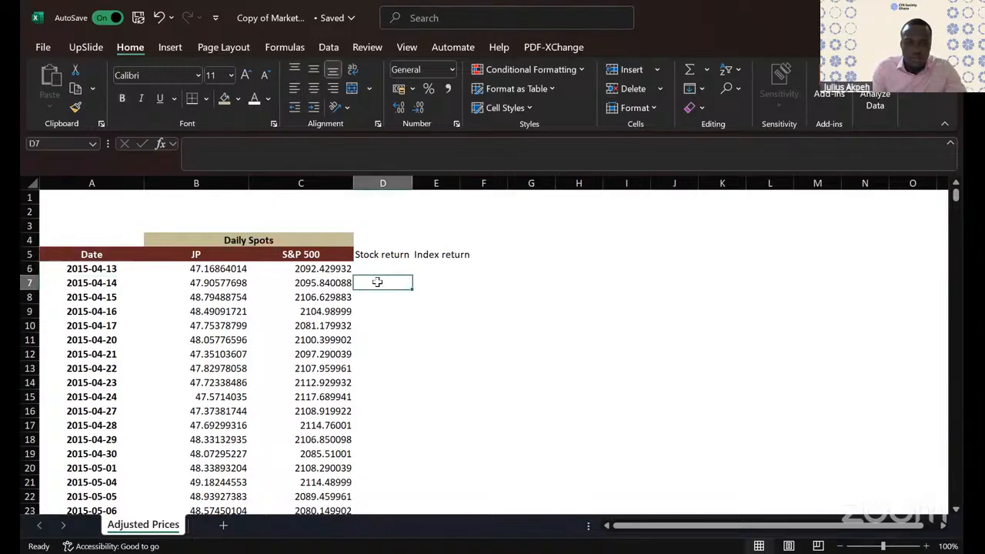
pyautogui.write('=')
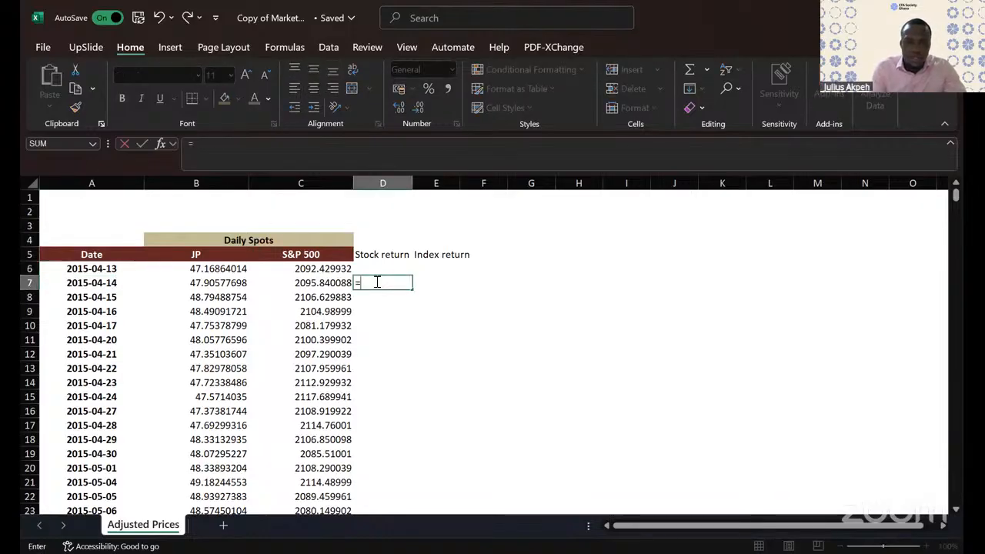
pyautogui.click(231, 282)
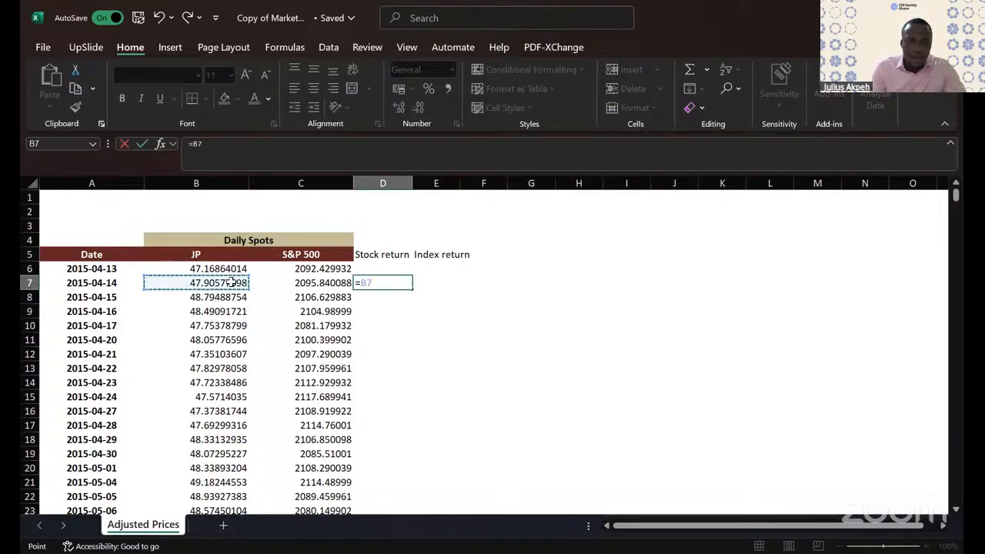
pyautogui.write('/')
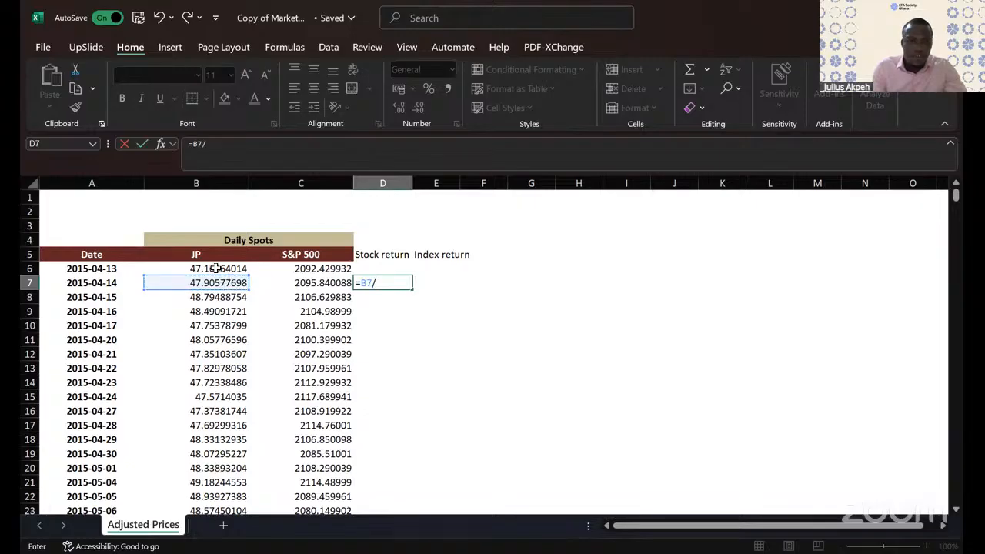
pyautogui.click(217, 268)
pyautogui.write('-1')
pyautogui.hotkey('ctrl', 'Return')
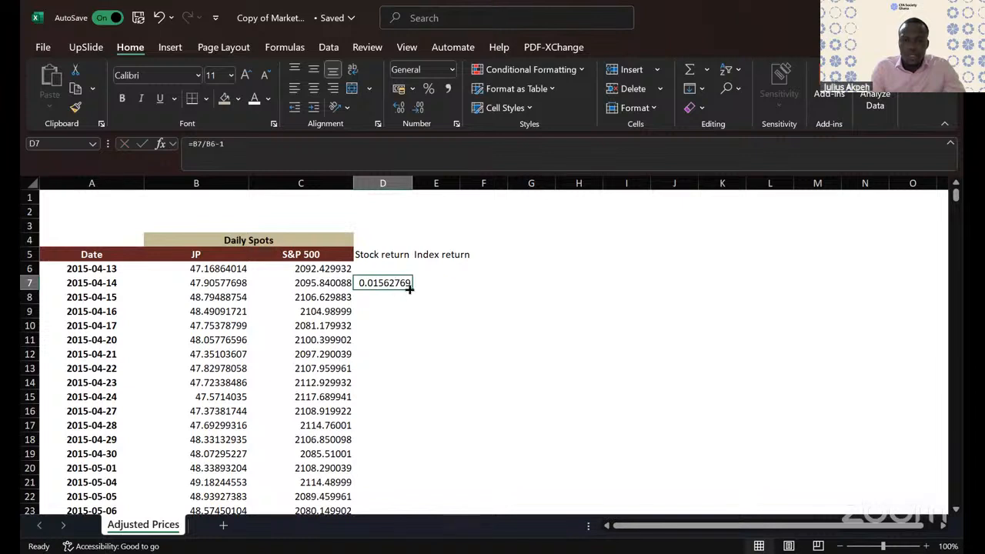
pyautogui.moveTo(409, 288); pyautogui.dragTo(454, 285)
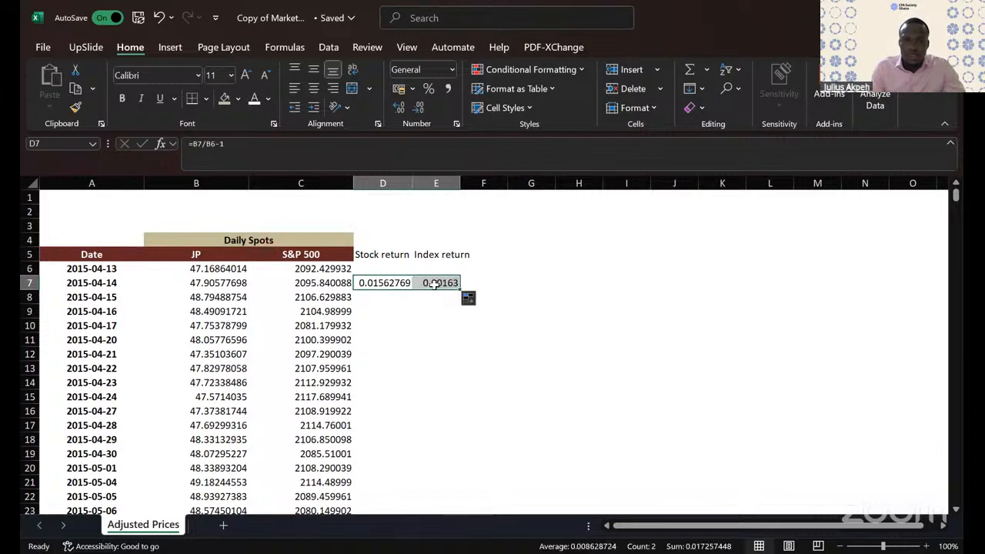
pyautogui.doubleClick(460, 289)
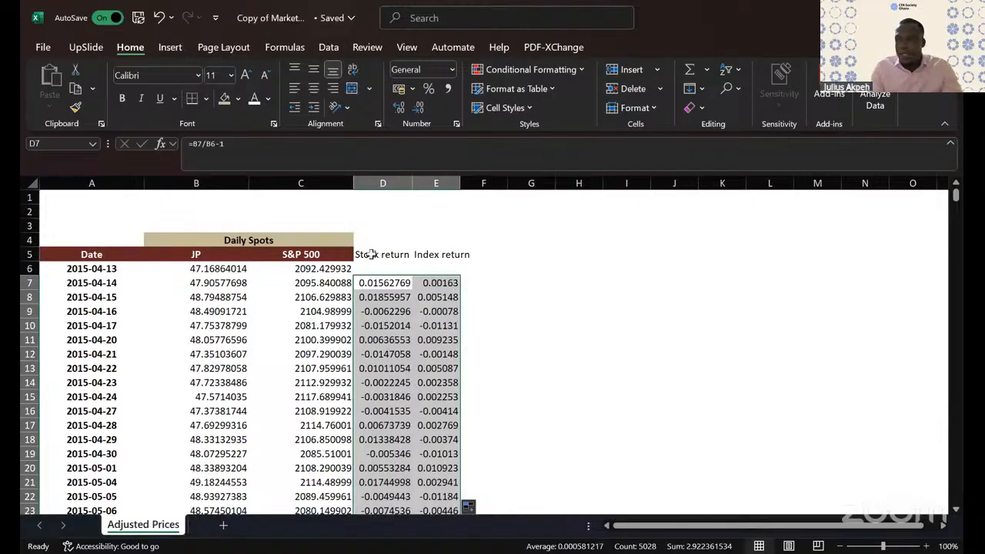
# Step: Fill the Stock return and Index return header cells D5:E5 with light blue
pyautogui.moveTo(370, 254); pyautogui.dragTo(450, 258)
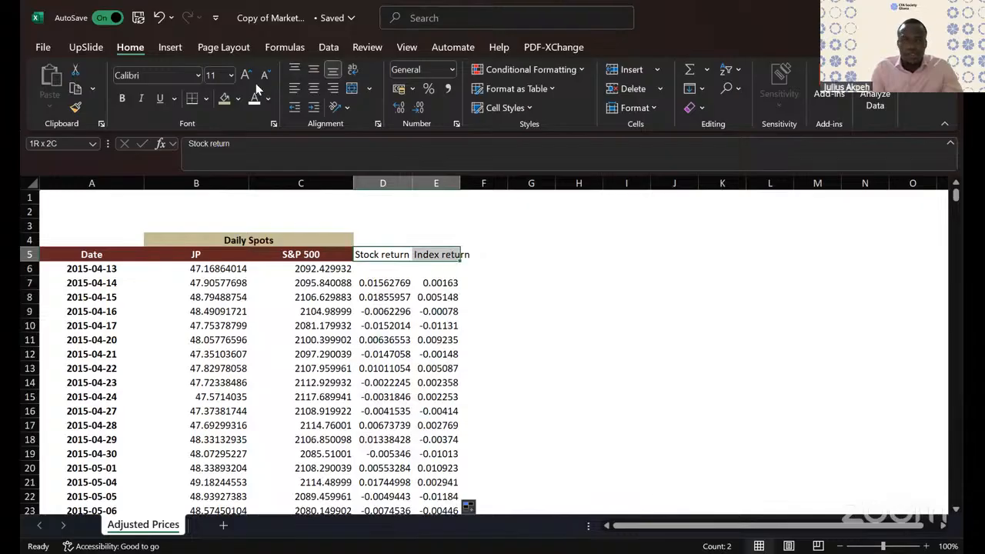
pyautogui.click(240, 104)
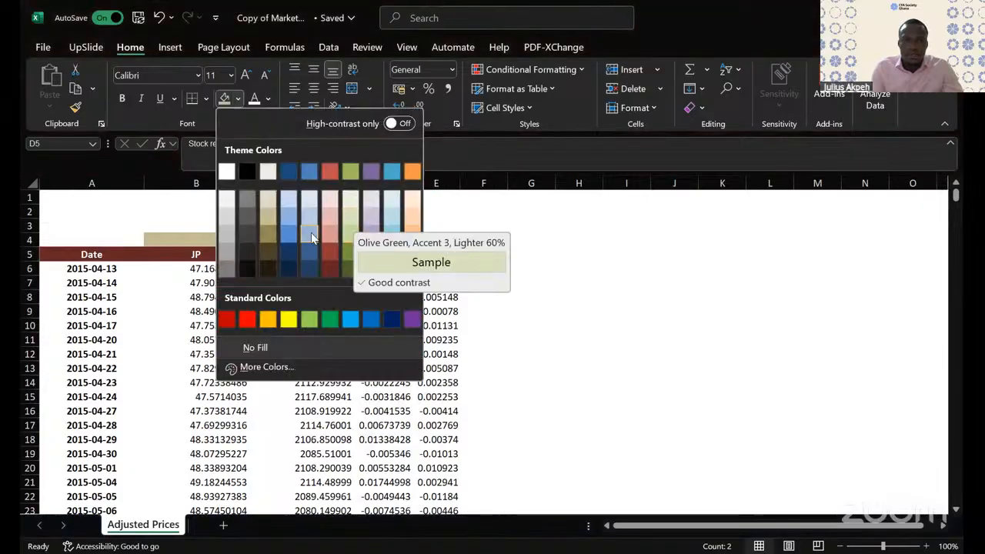
pyautogui.click(391, 245)
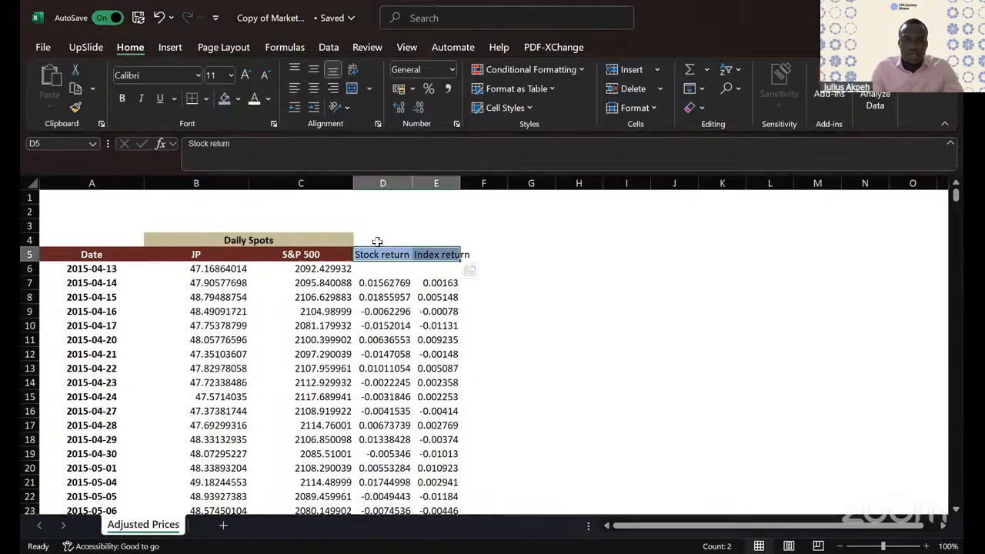
# Step: Enter the title "Daily returns" in D4 above the return headers
pyautogui.moveTo(369, 237); pyautogui.dragTo(458, 238)
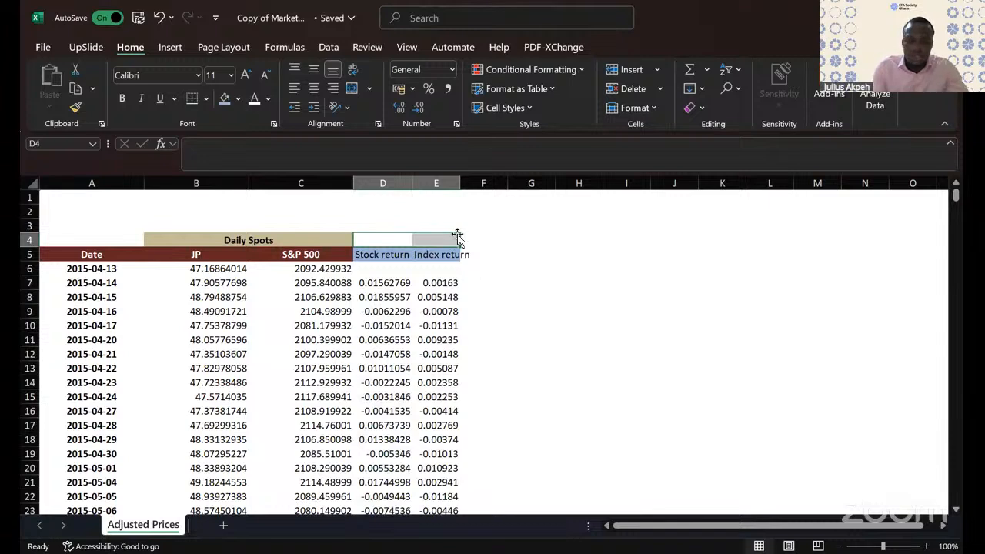
pyautogui.write('Daily')
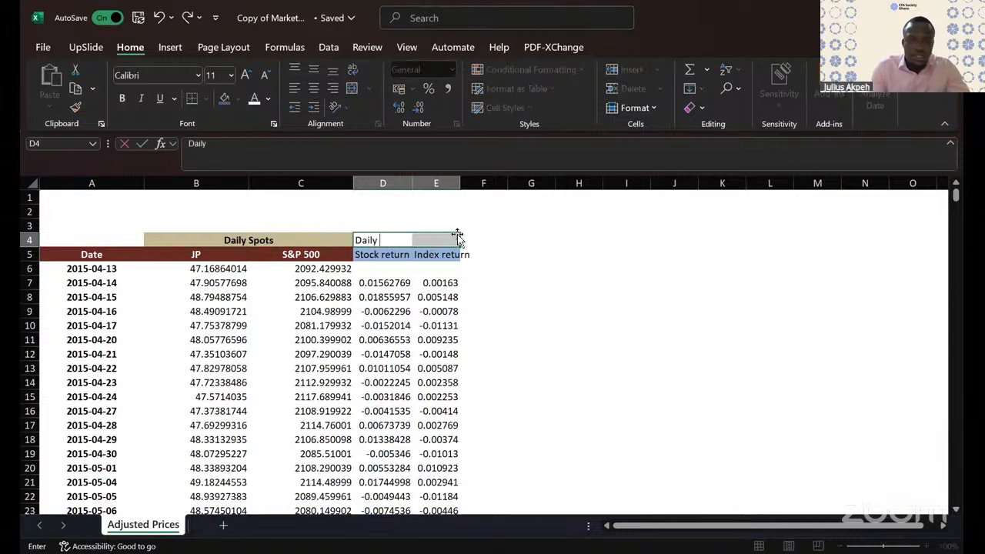
pyautogui.write(' retur')
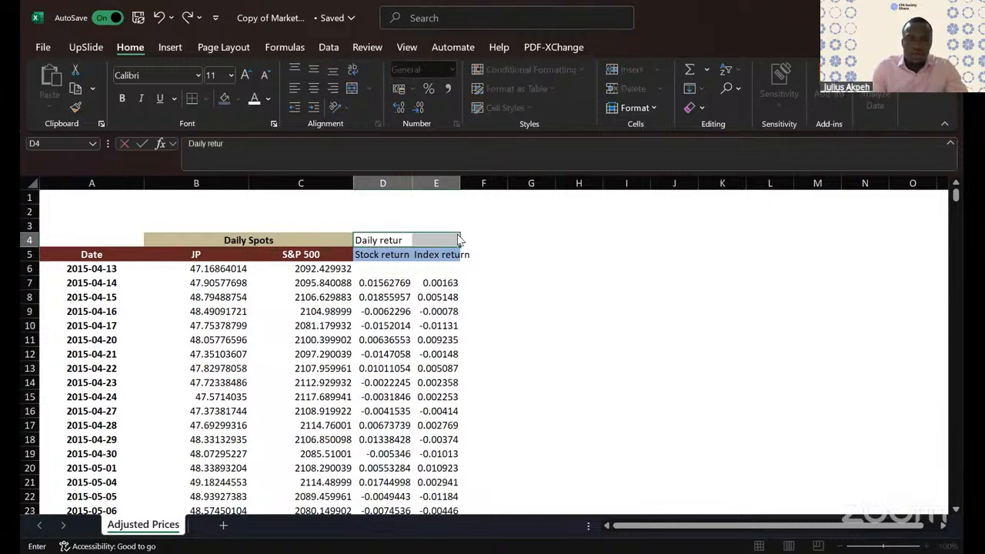
pyautogui.write('ns')
pyautogui.press('Return')
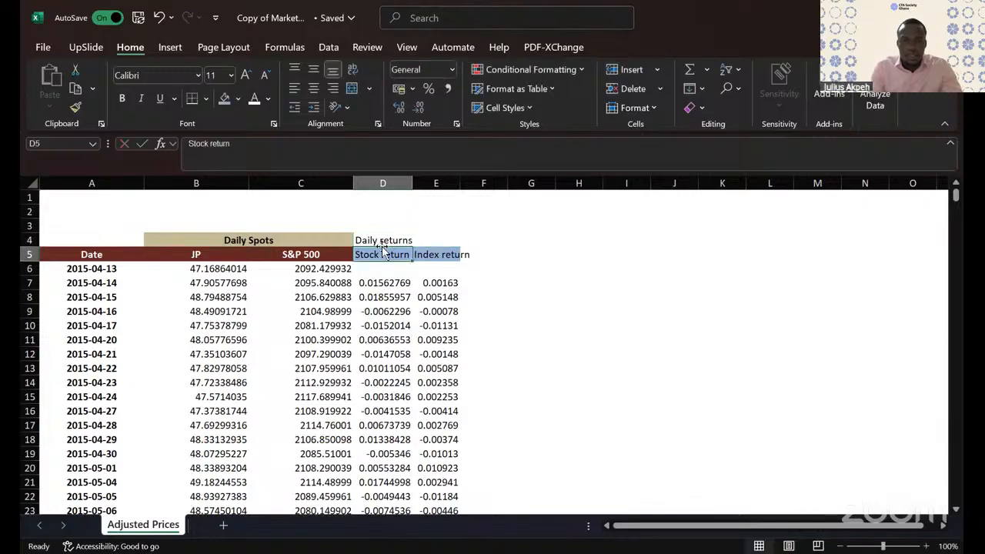
# Step: Fill the Daily returns title cells D4:E4 with dark blue and set their text color to white
pyautogui.moveTo(385, 241); pyautogui.dragTo(434, 236)
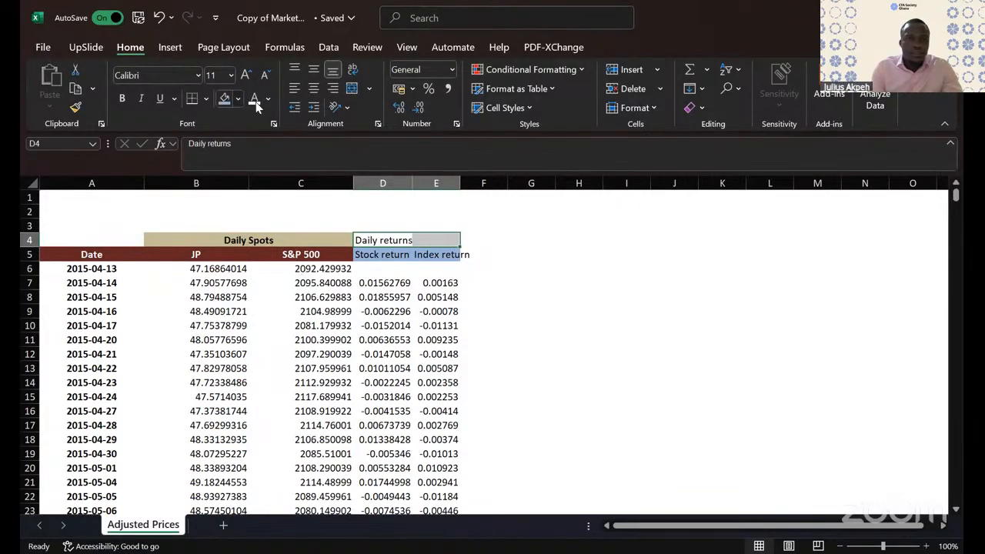
pyautogui.click(224, 98)
pyautogui.click(254, 98)
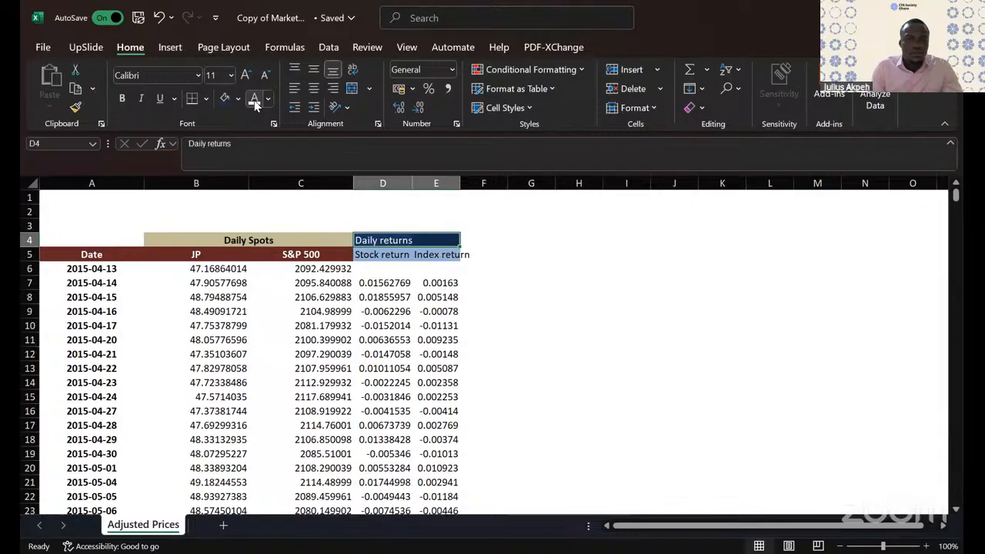
# Step: Change the merged Daily Spots title cell to a dark teal fill with white text
pyautogui.click(213, 234)
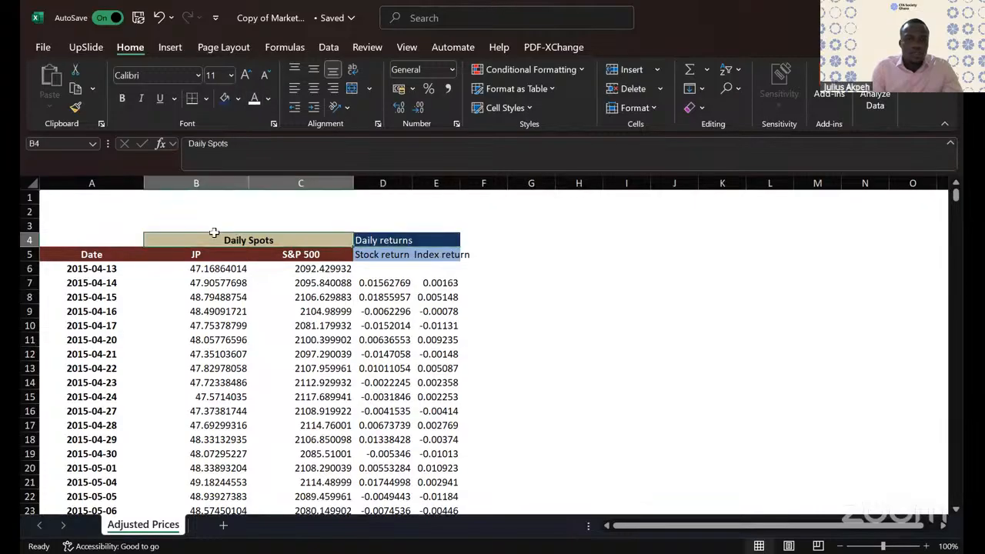
pyautogui.click(238, 97)
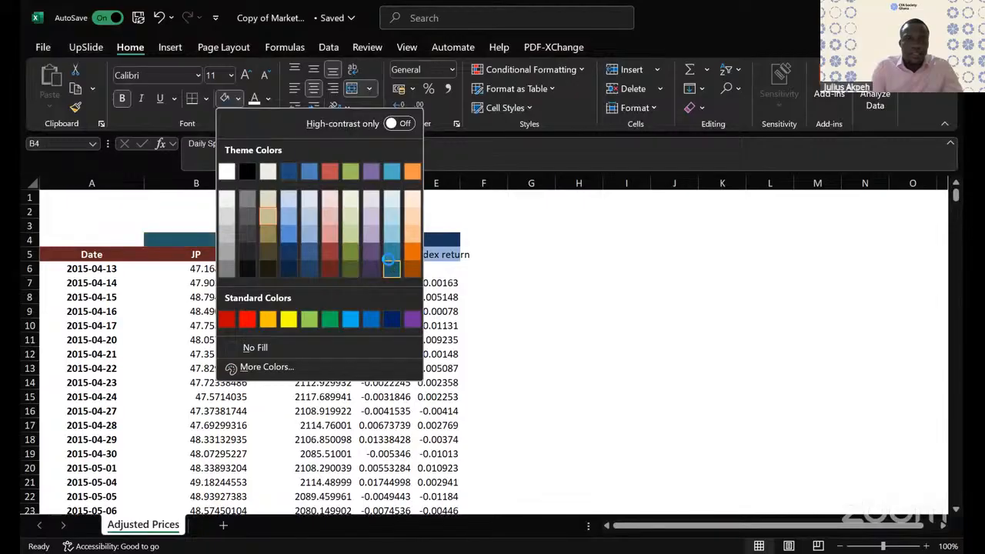
pyautogui.click(390, 262)
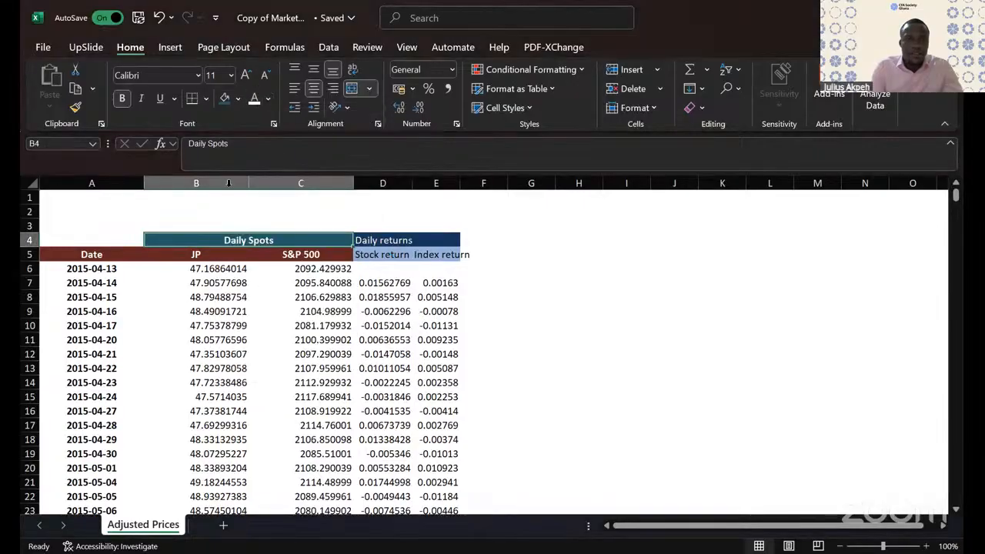
# Step: Fill the JP and S&P 500 header cells B5:C5 with light aqua and set the text of D5:E5 to white
pyautogui.moveTo(195, 254); pyautogui.dragTo(330, 255)
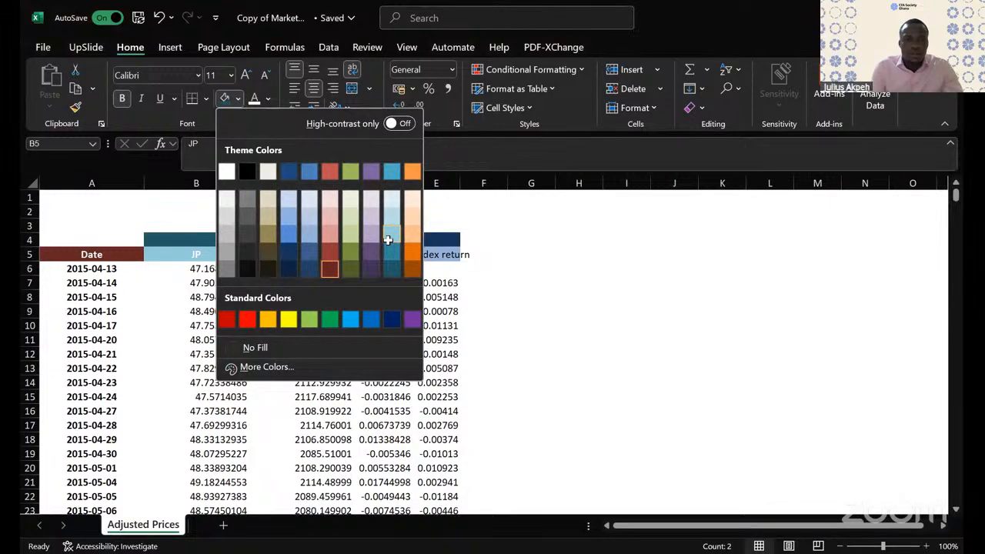
pyautogui.press('Escape')
pyautogui.moveTo(374, 255); pyautogui.dragTo(432, 253)
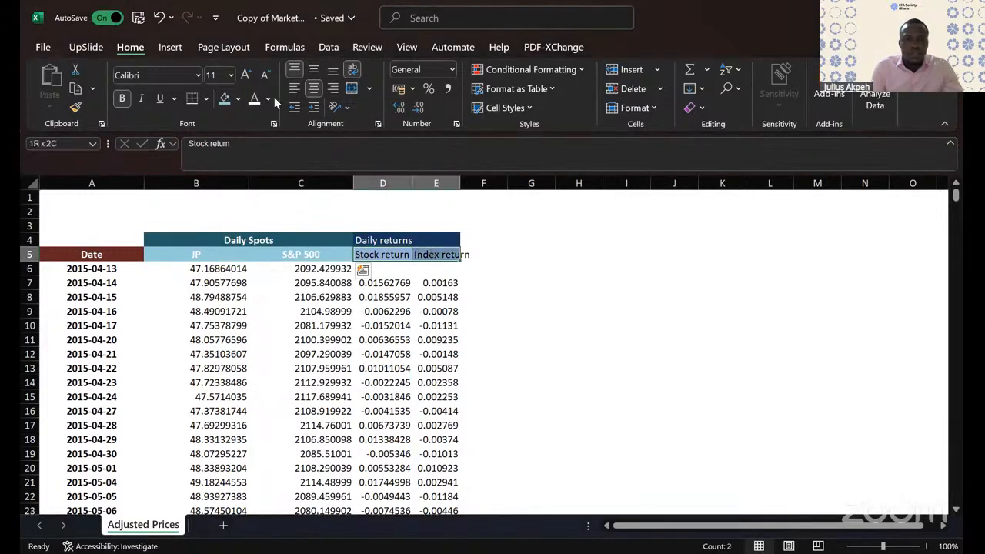
pyautogui.click(255, 101)
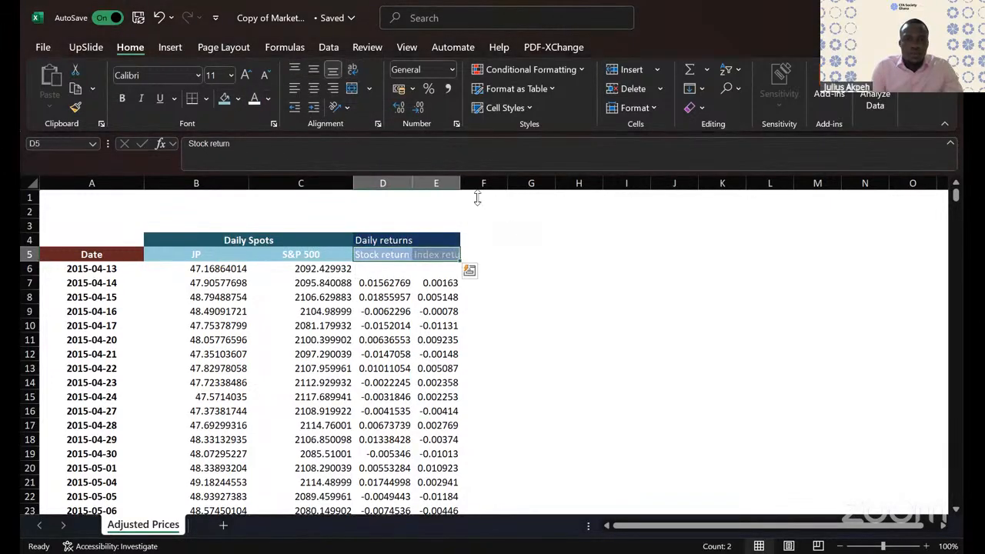
# Step: Auto-fit the widths of columns D and E so the Stock return and Index return entries show fully
pyautogui.click(551, 226)
pyautogui.doubleClick(460, 183)
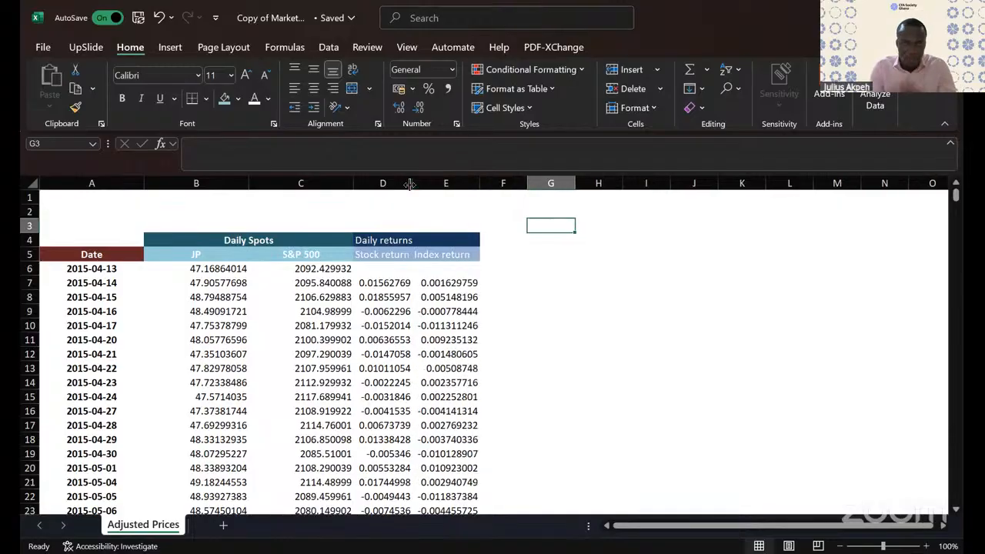
pyautogui.doubleClick(410, 184)
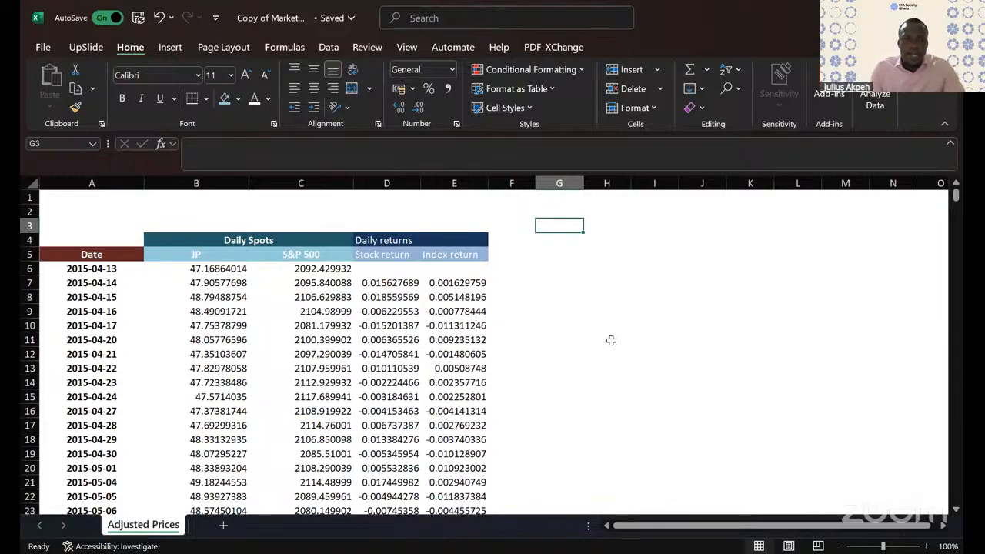
# Step: Format the daily stock and index returns in D7:E2520 as percentages with two decimal places
pyautogui.hscroll(2, 610, 340)
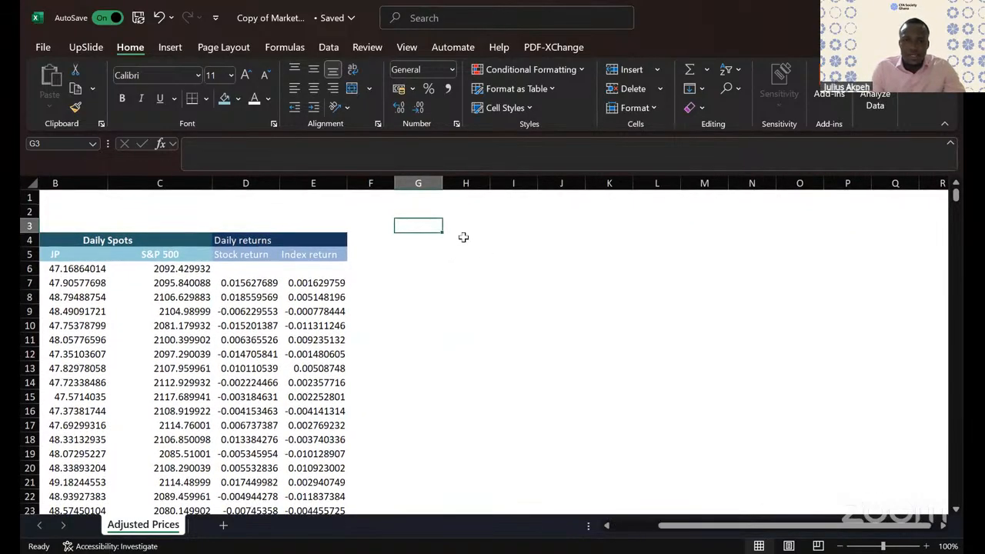
pyautogui.click(463, 237)
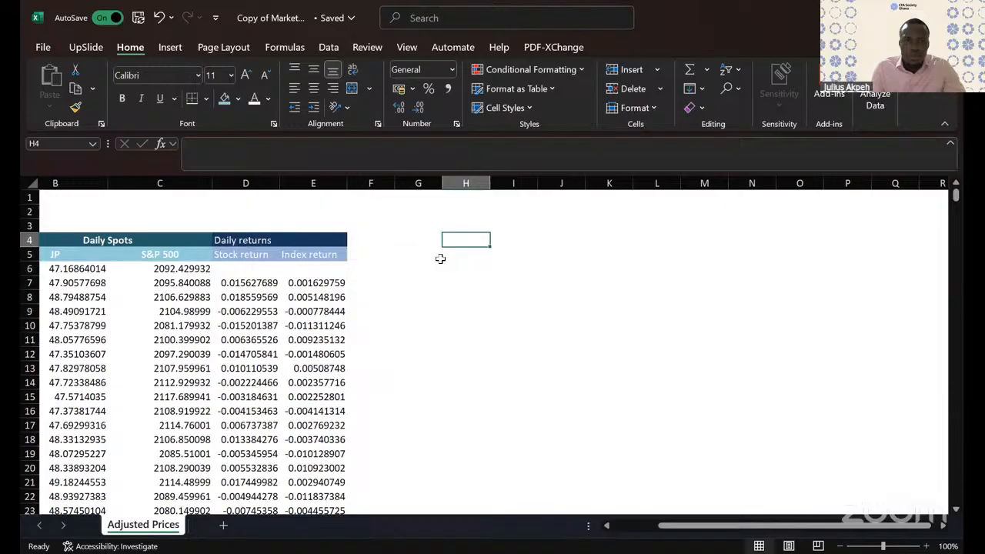
pyautogui.click(250, 284)
pyautogui.moveTo(250, 283); pyautogui.dragTo(295, 375)
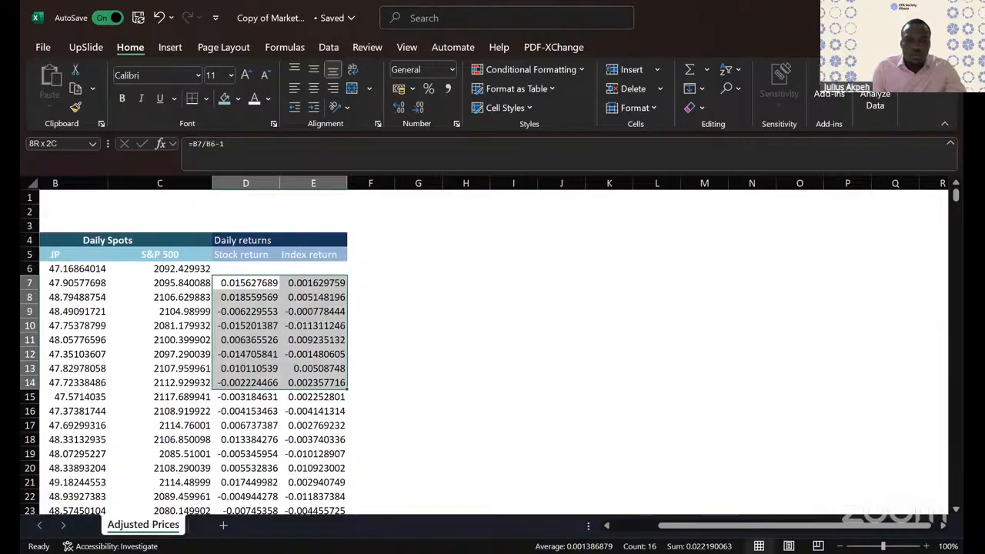
pyautogui.moveTo(295, 375); pyautogui.dragTo(364, 492)
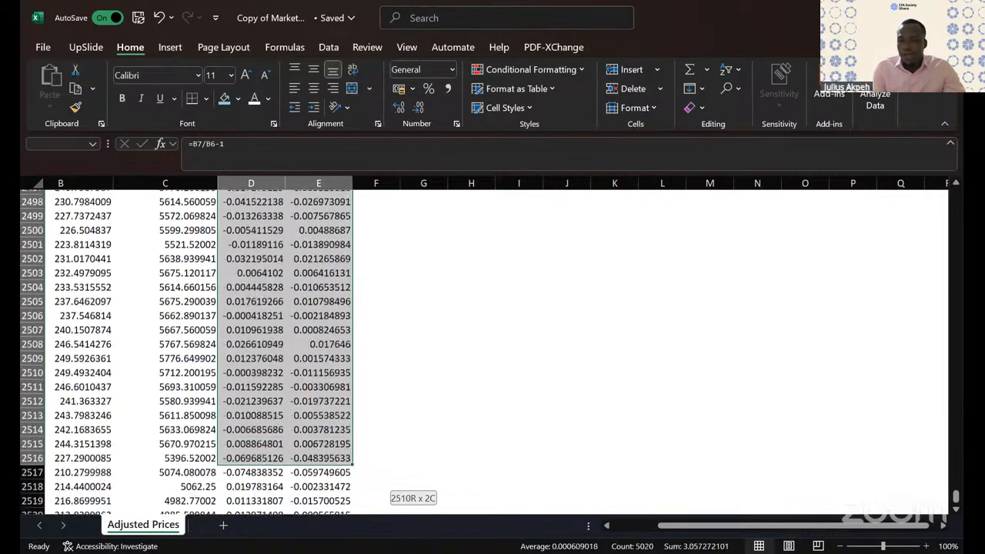
pyautogui.moveTo(345, 446); pyautogui.dragTo(323, 483)
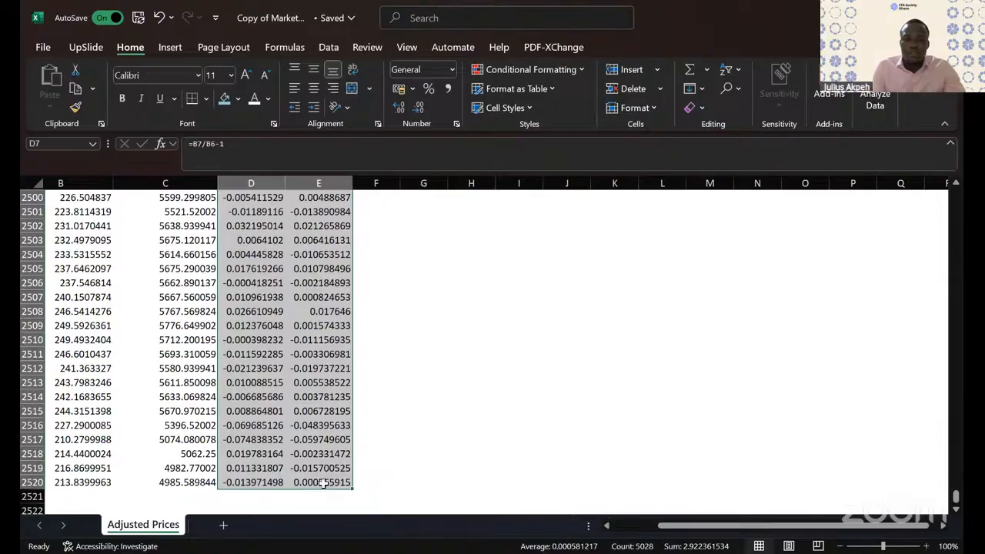
pyautogui.click(426, 91)
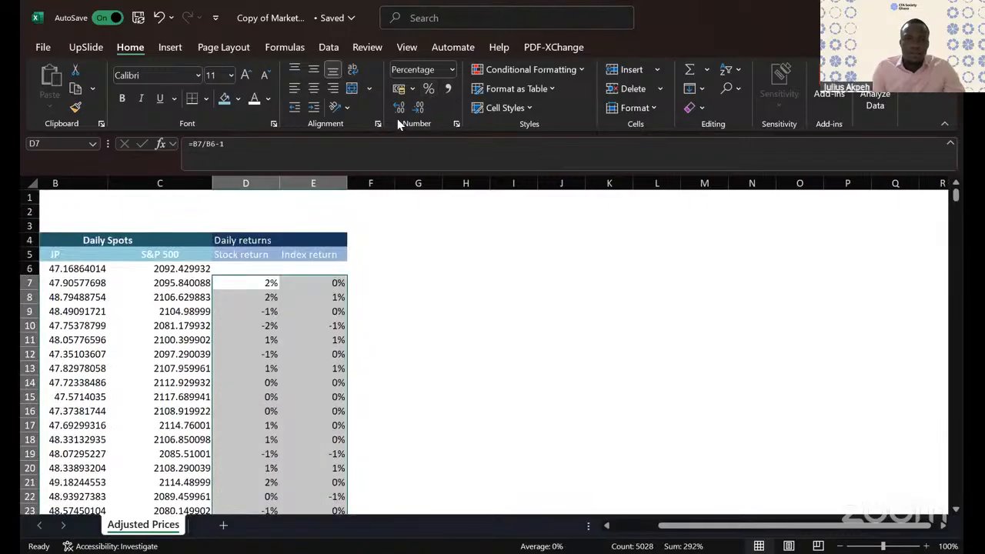
pyautogui.click(398, 109)
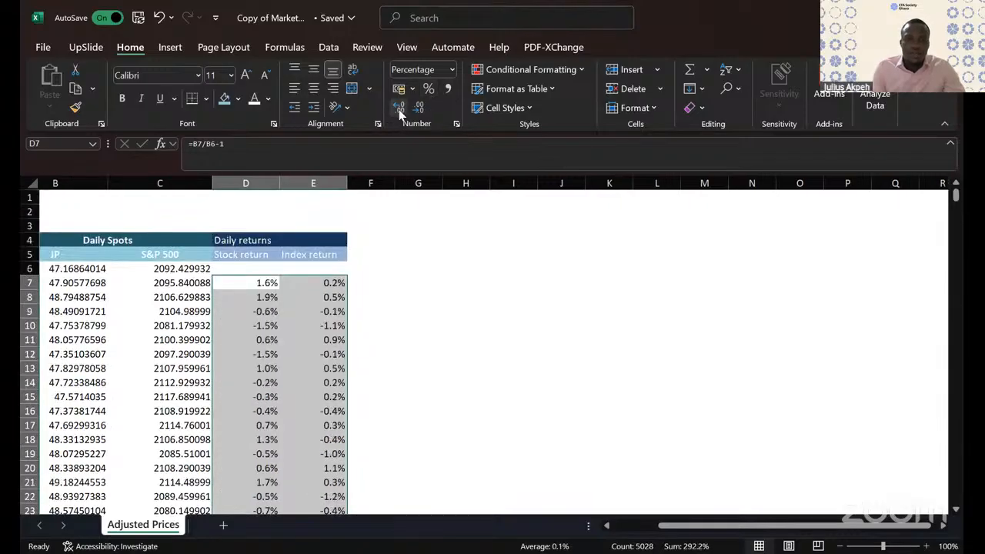
pyautogui.click(399, 109)
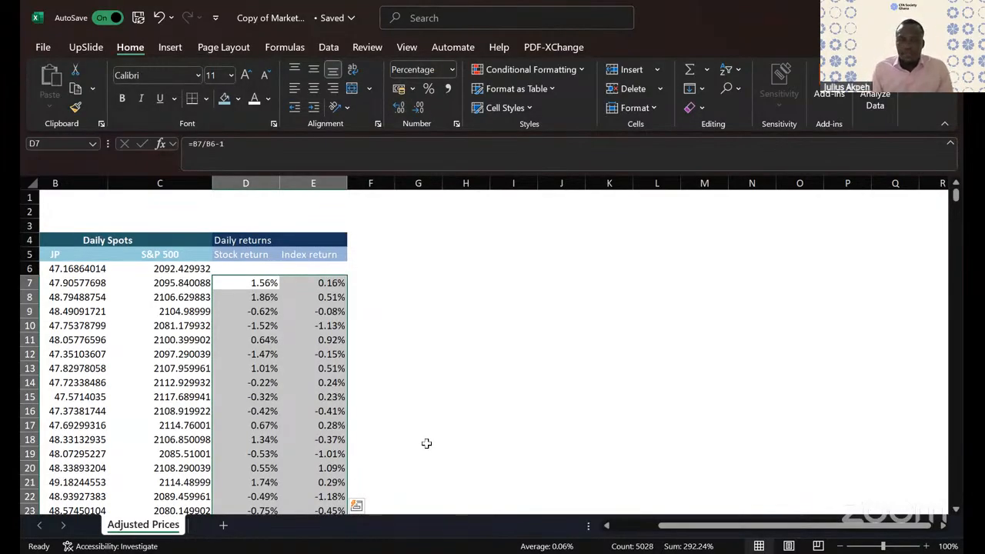
pyautogui.click(429, 339)
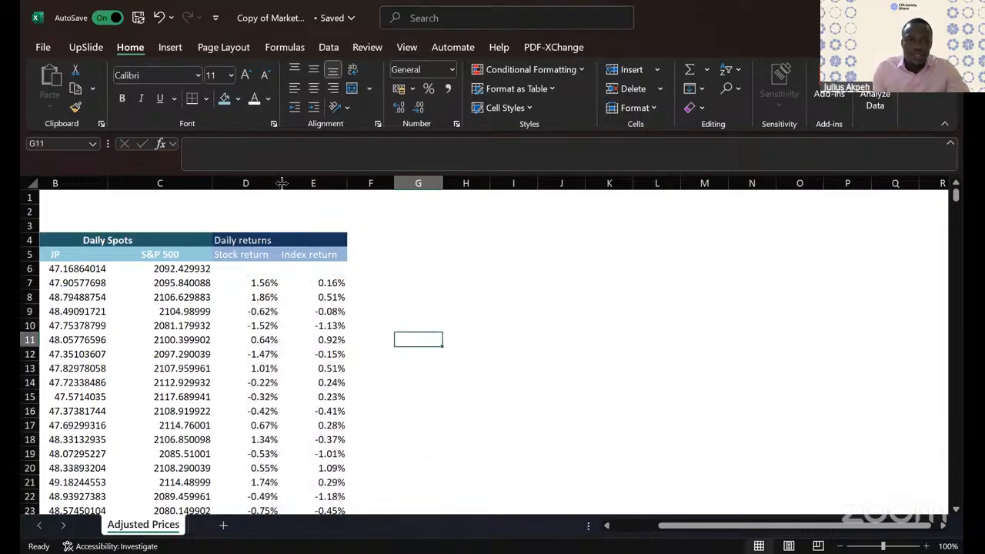
pyautogui.hscroll(-1, 389, 239)
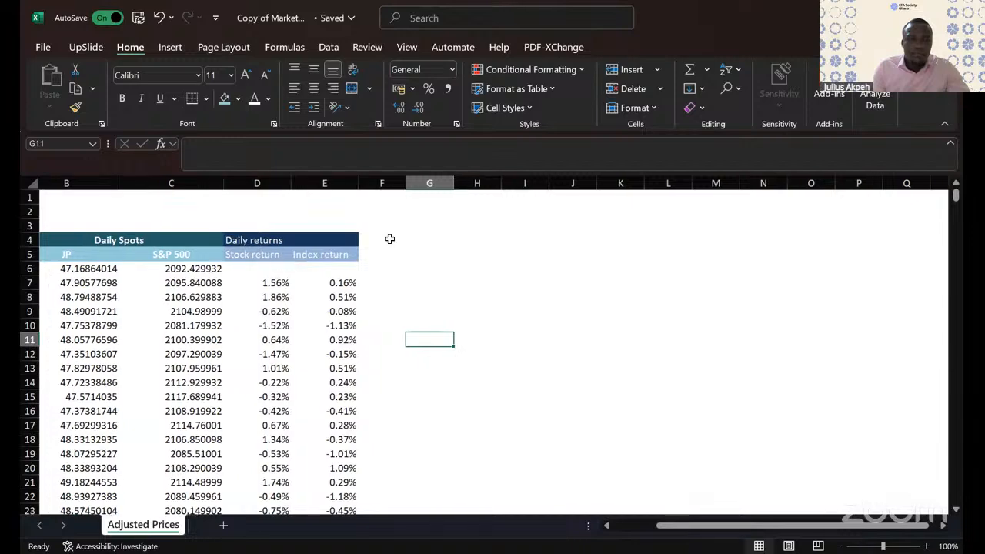
pyautogui.click(428, 254)
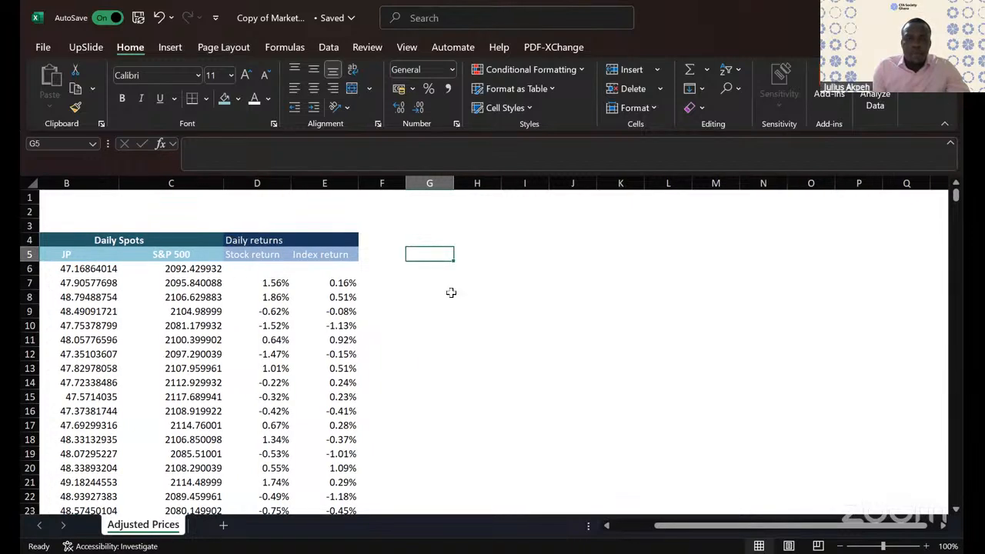
pyautogui.hscroll(-3, 450, 293)
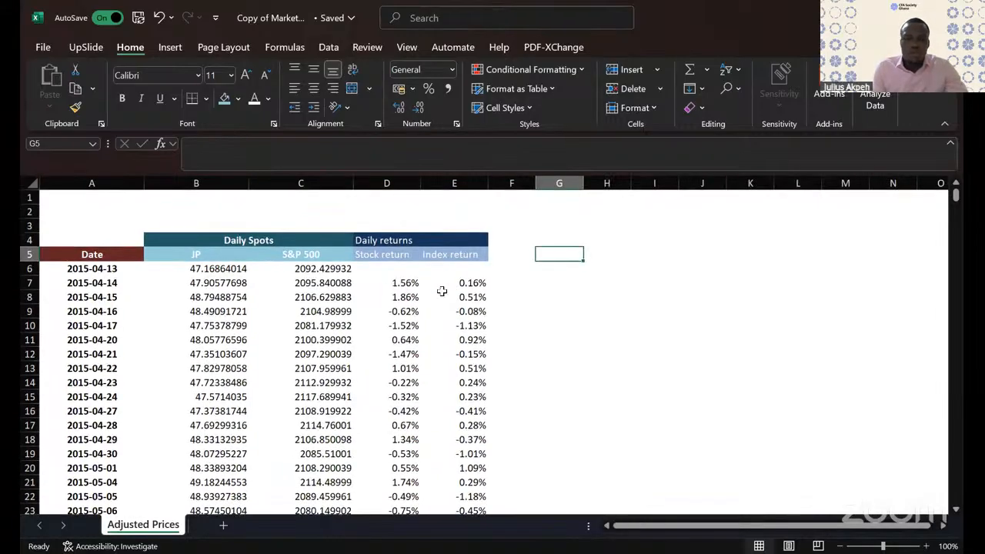
pyautogui.moveTo(208, 288); pyautogui.dragTo(199, 463)
pyautogui.moveTo(408, 282); pyautogui.dragTo(413, 429)
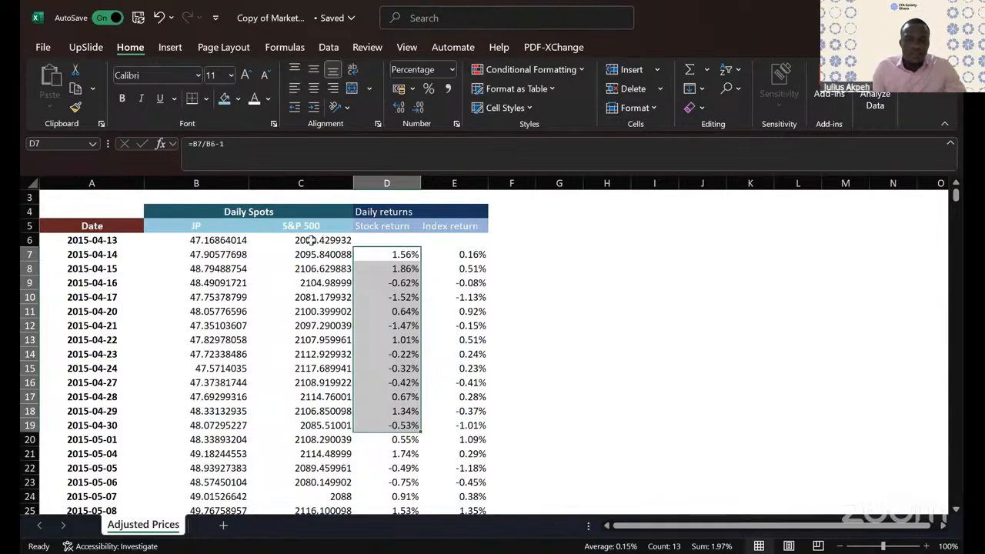
# Step: Insert a 2-D line chart of the S&P 500 prices in C6:C2520
pyautogui.moveTo(310, 240); pyautogui.dragTo(323, 482)
pyautogui.click(167, 48)
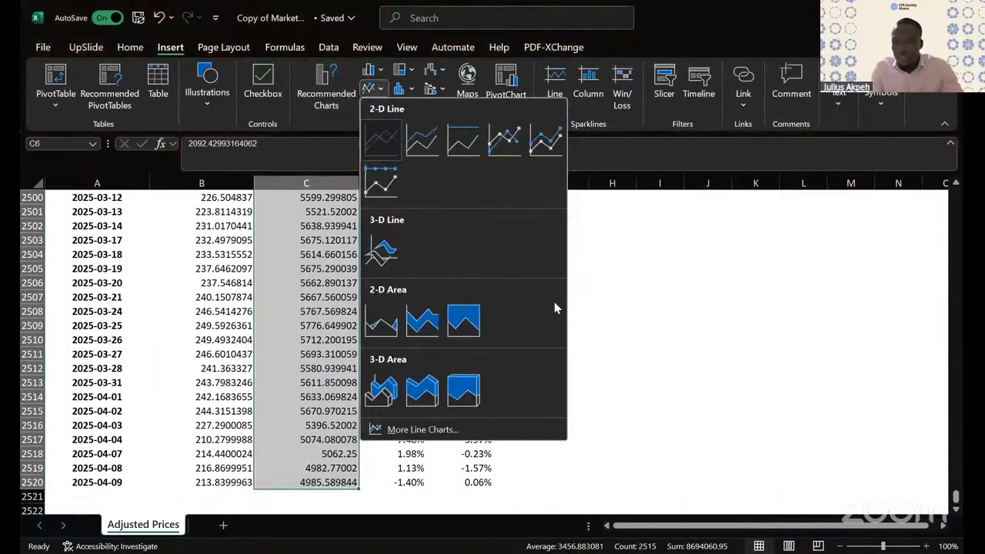
pyautogui.click(378, 142)
pyautogui.scroll(-4, 520, 312)
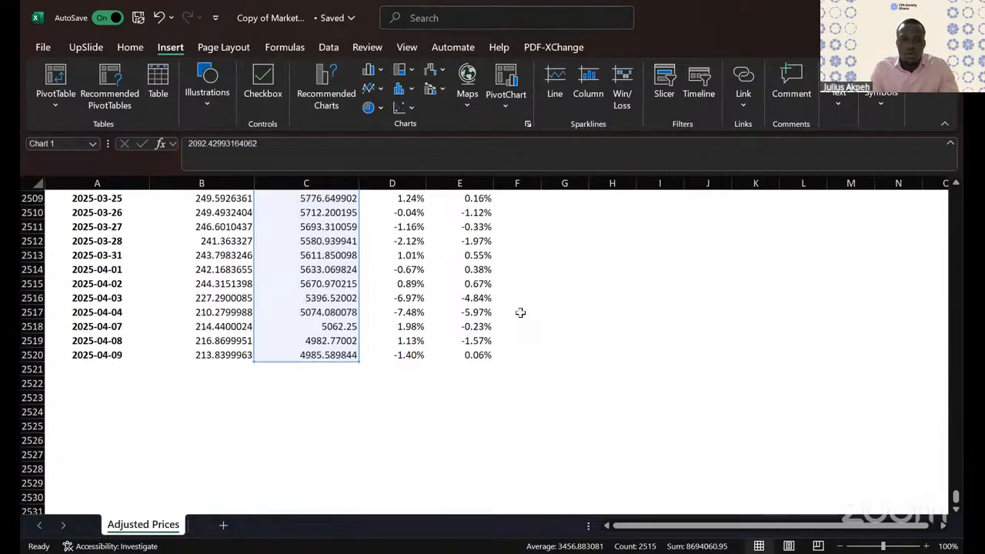
pyautogui.scroll(2, 520, 312)
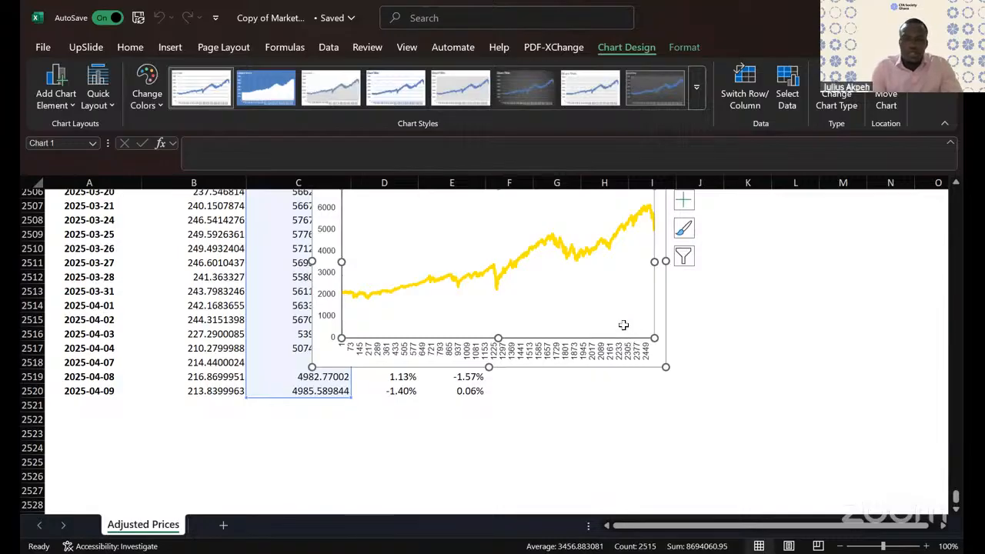
# Step: Paste the S&P 500 line chart at J6 keeping its source formatting and position it beside the Daily returns columns near row 3
pyautogui.scroll(20, 715, 303)
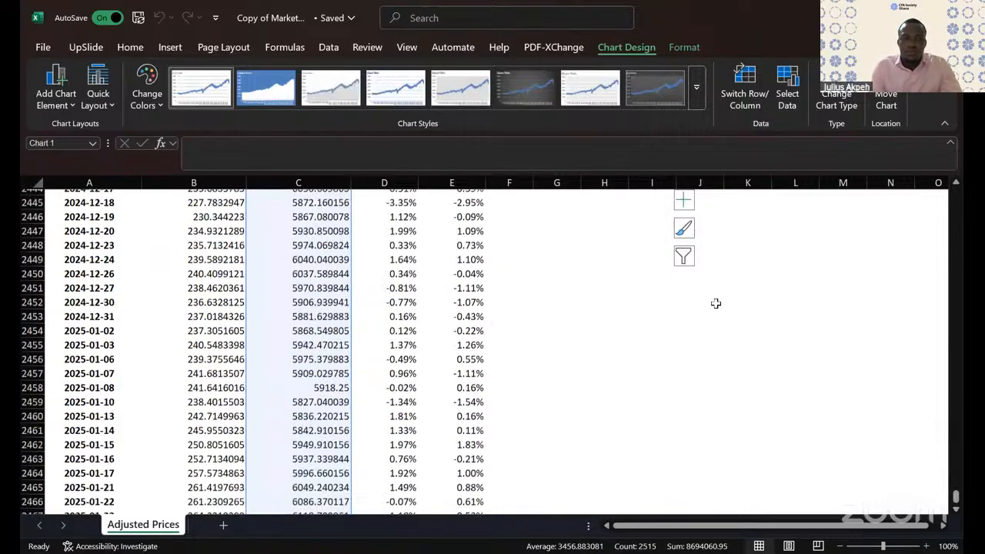
pyautogui.scroll(20, 716, 303)
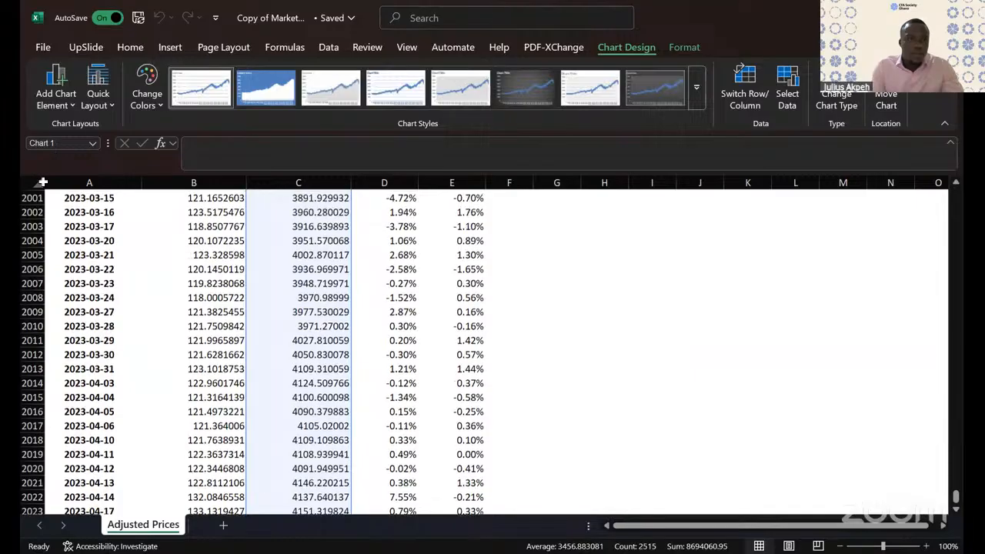
pyautogui.scroll(20, 716, 377)
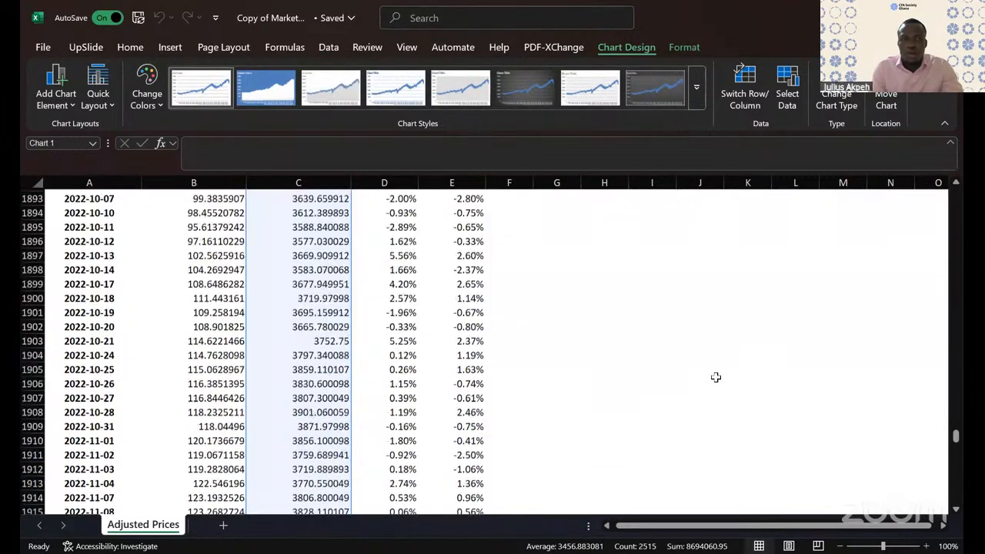
pyautogui.scroll(20, 715, 377)
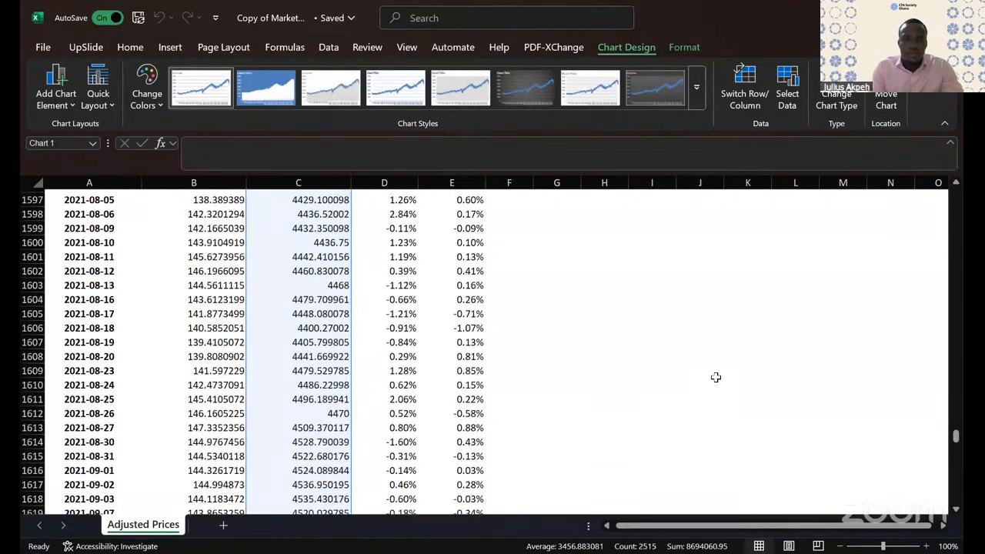
pyautogui.scroll(20, 716, 377)
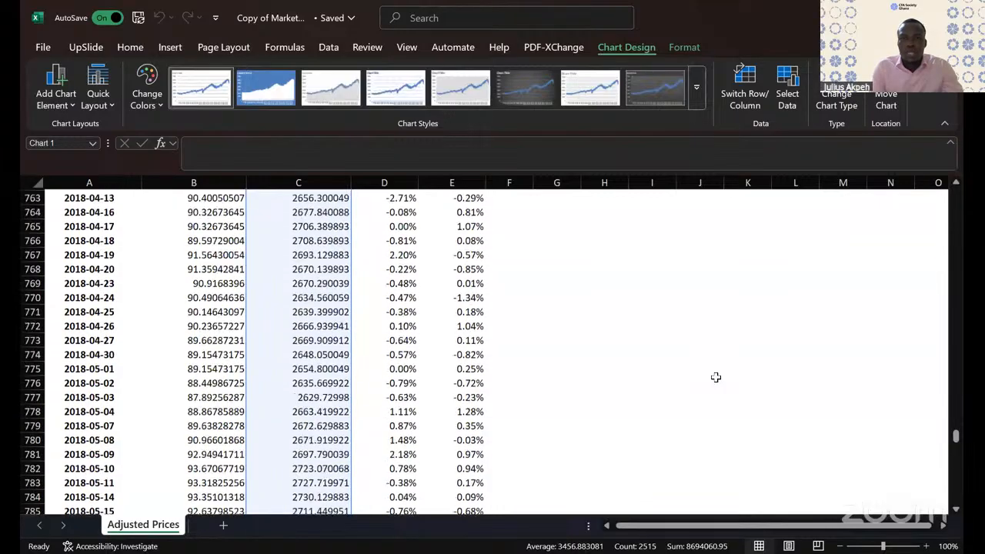
pyautogui.scroll(20, 716, 377)
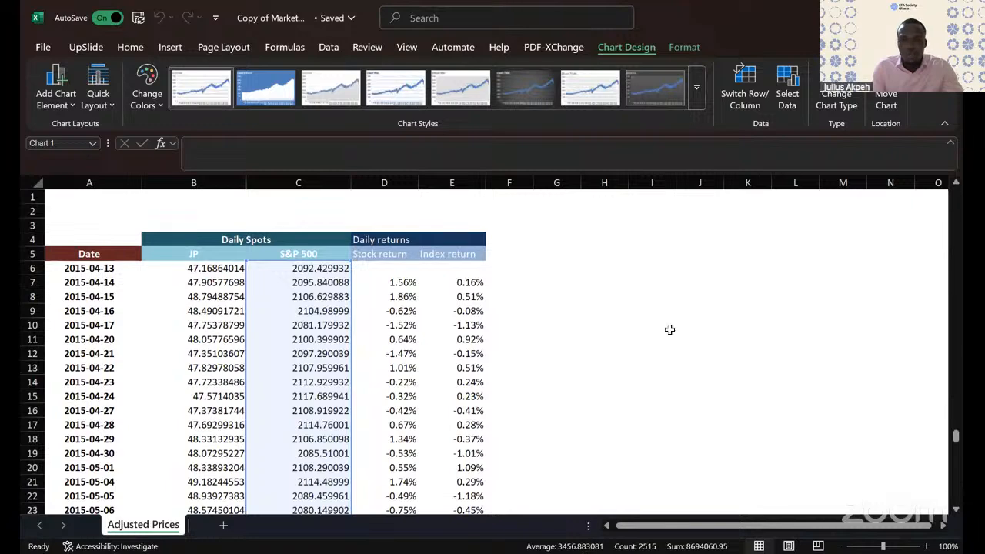
pyautogui.hscroll(2, 526, 266)
pyautogui.click(526, 266)
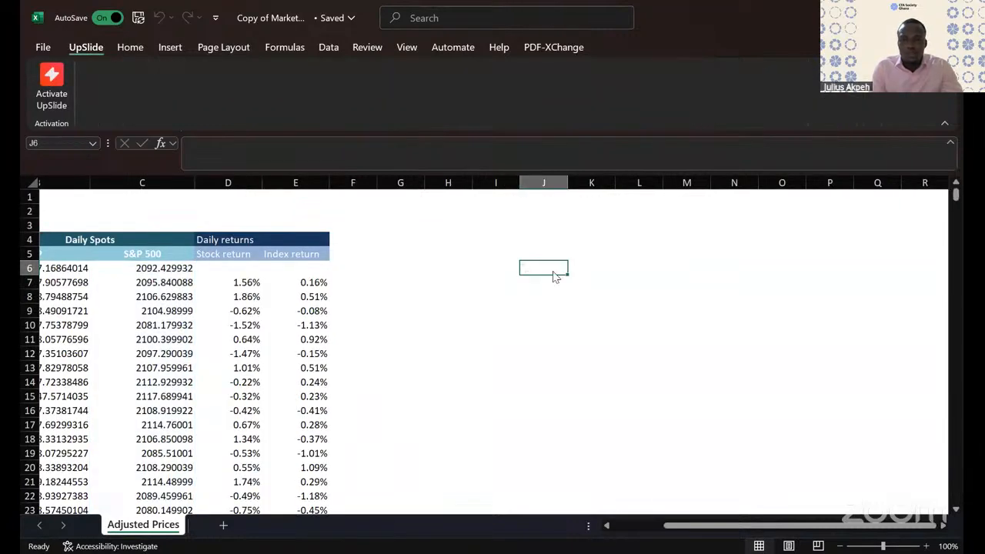
pyautogui.rightClick(555, 275)
pyautogui.click(589, 187)
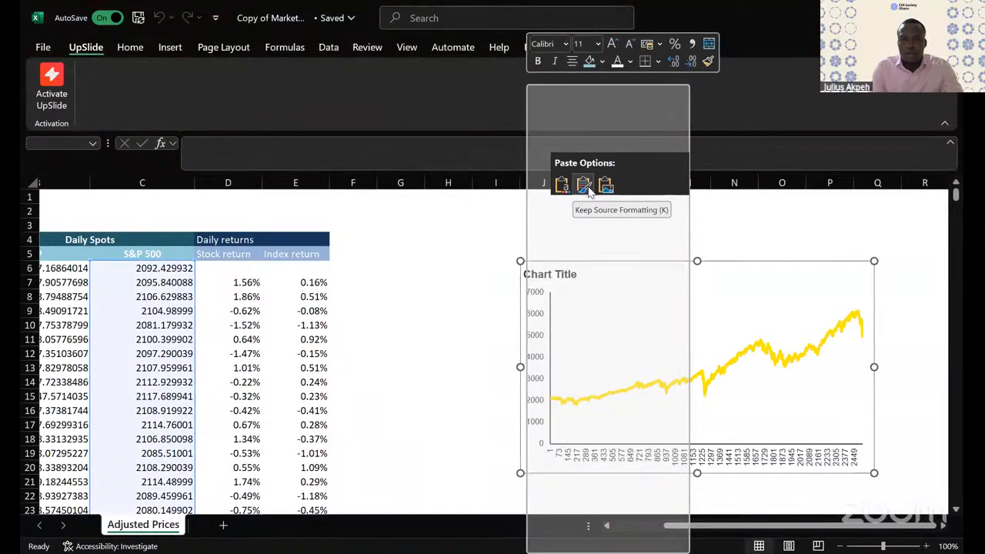
pyautogui.moveTo(611, 263); pyautogui.dragTo(451, 223)
pyautogui.click(419, 237)
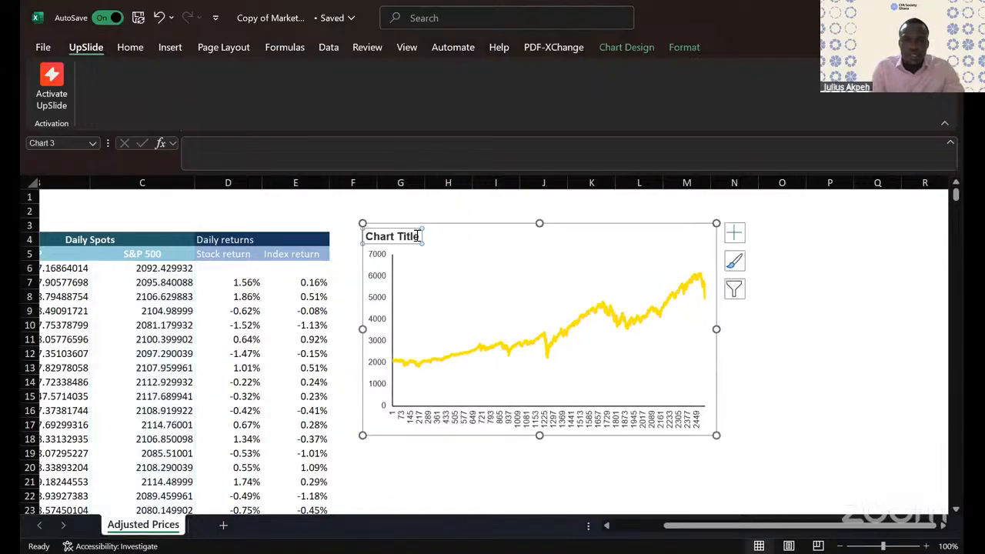
pyautogui.press('BackSpace')
pyautogui.press('BackSpace')
pyautogui.press('BackSpace')
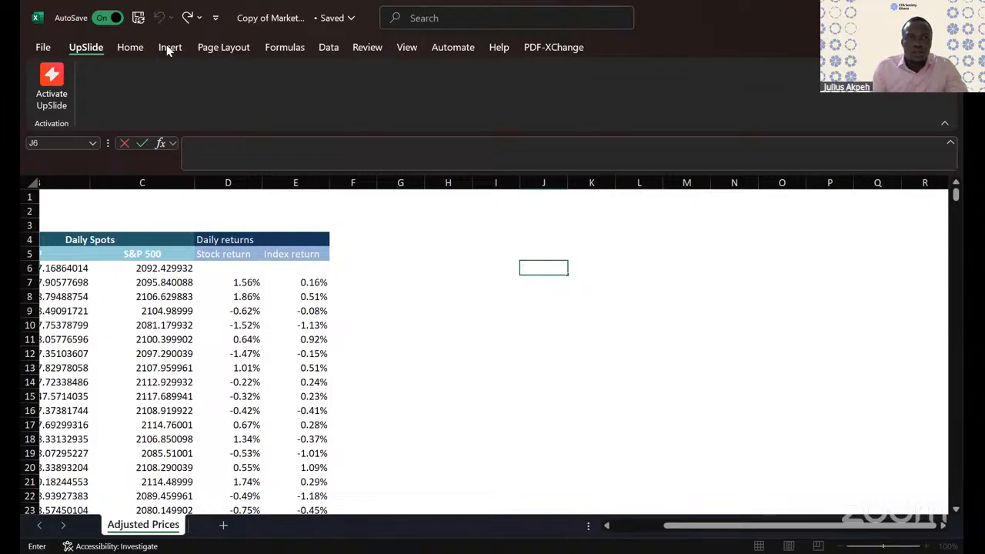
pyautogui.click(464, 289)
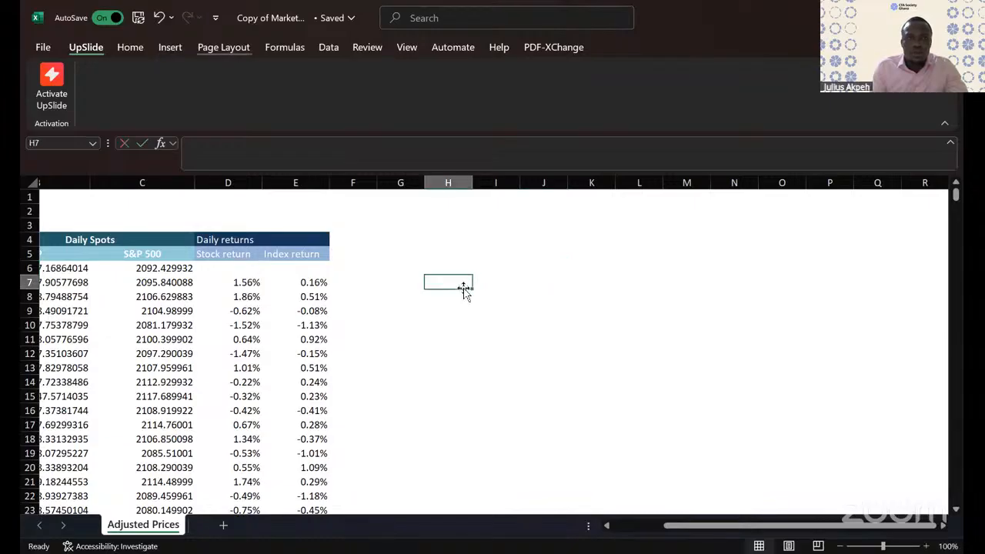
pyautogui.click(161, 17)
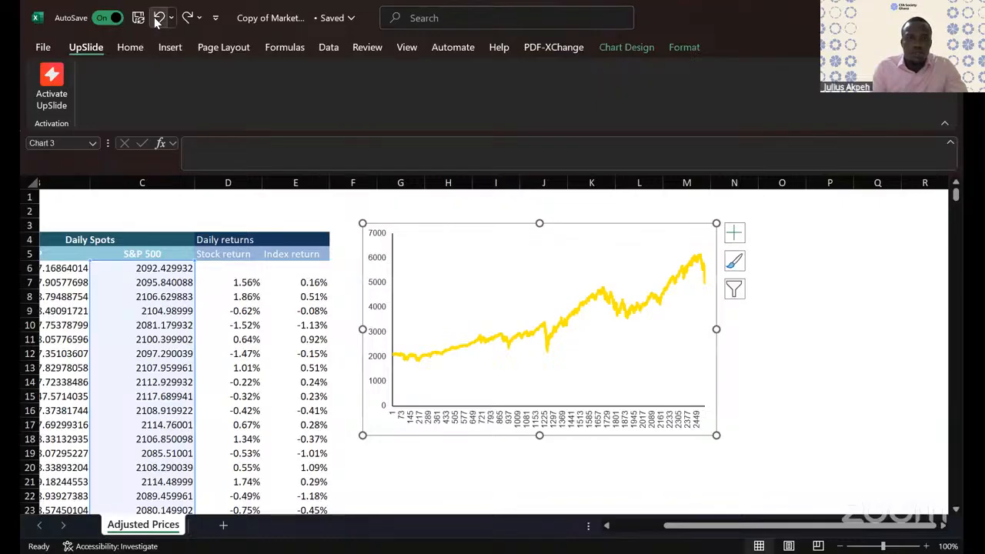
pyautogui.click(159, 17)
# Step: Replace the line chart's placeholder title with "S&P 500"
pyautogui.click(411, 236)
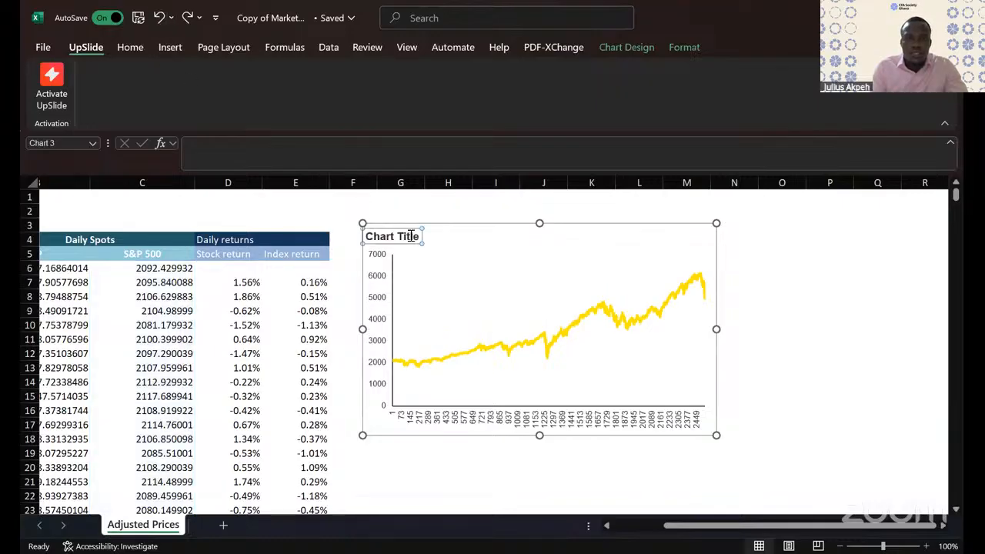
pyautogui.press('BackSpace')
pyautogui.press('BackSpace')
pyautogui.press('BackSpace')
pyautogui.press('BackSpace')
pyautogui.press('BackSpace')
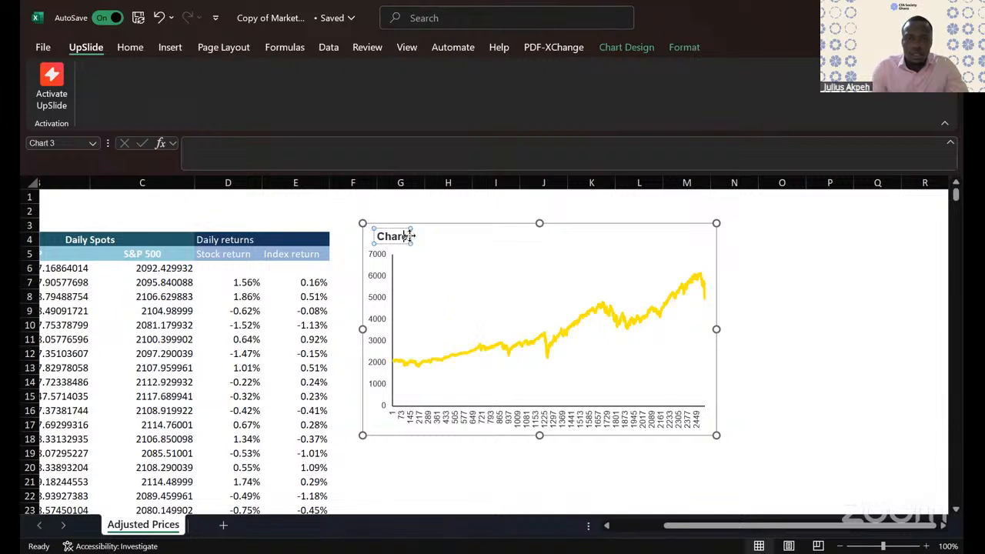
pyautogui.press('BackSpace')
pyautogui.press('BackSpace')
pyautogui.press('BackSpace')
pyautogui.press('BackSpace')
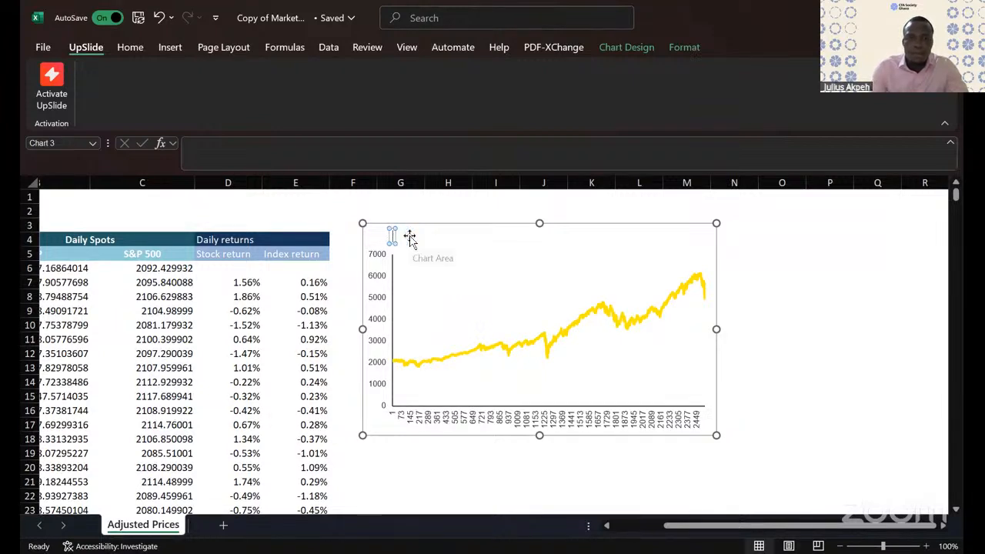
pyautogui.write('S&P')
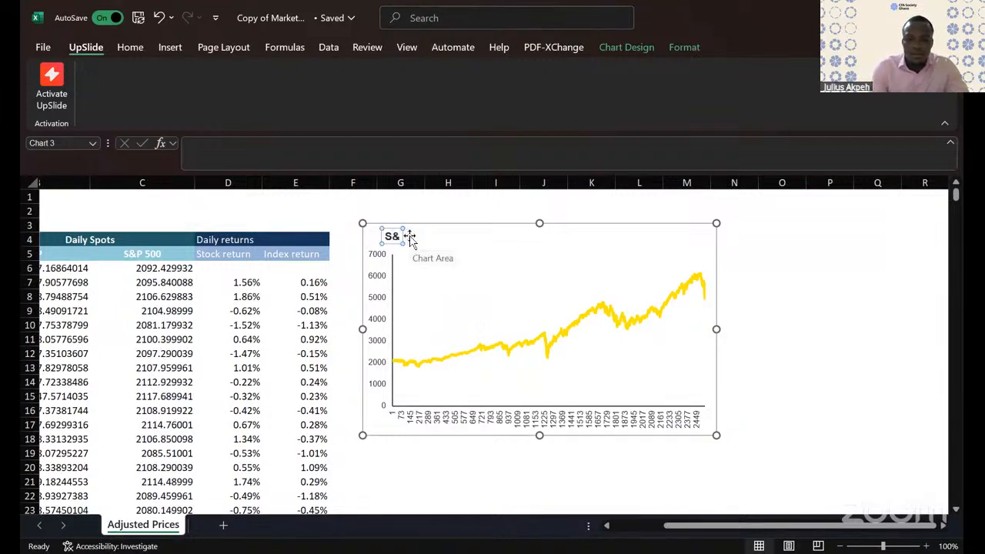
pyautogui.write(' 500')
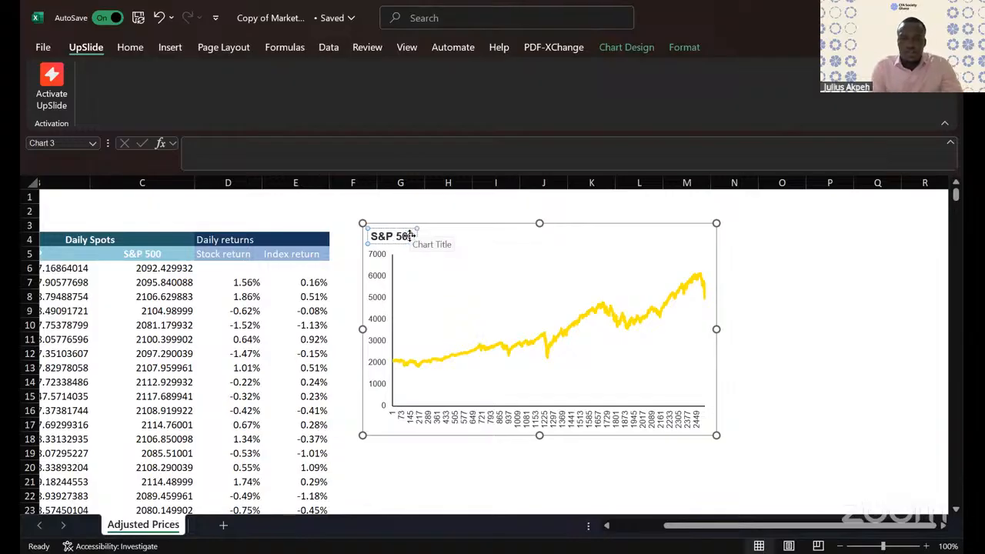
# Step: Complete the S&P 500 line chart's title so it reads "S&P 500 Index level"
pyautogui.write('0')
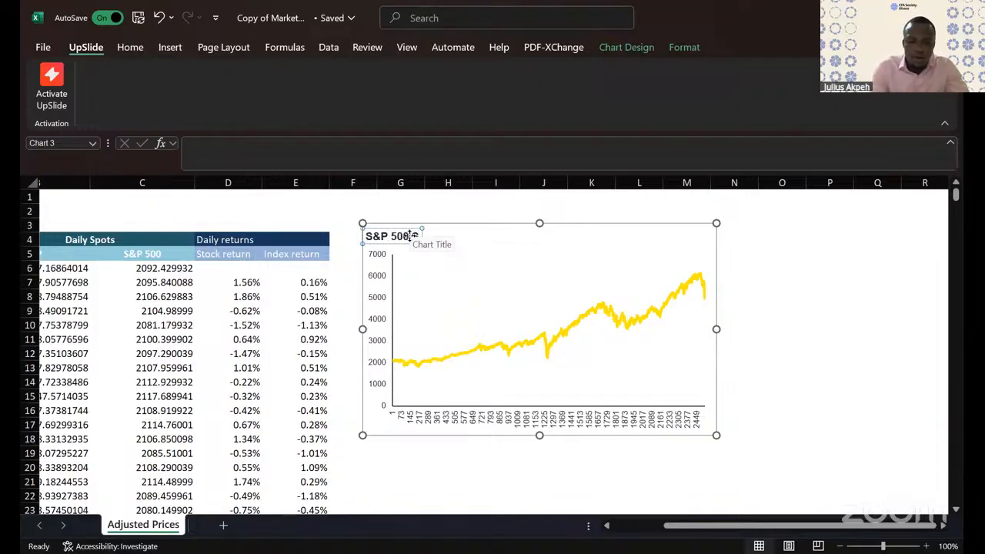
pyautogui.write(' Index l')
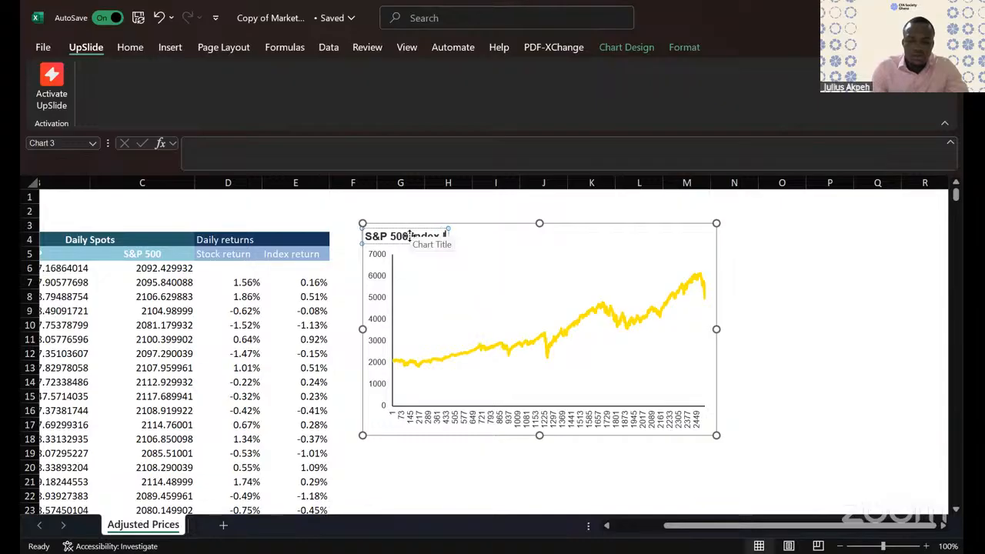
pyautogui.write('evel')
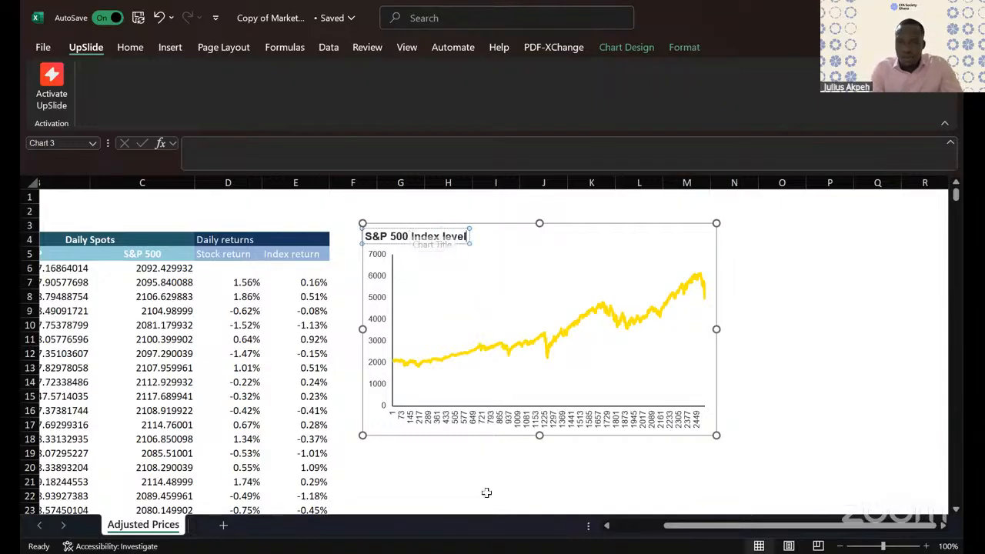
pyautogui.click(468, 497)
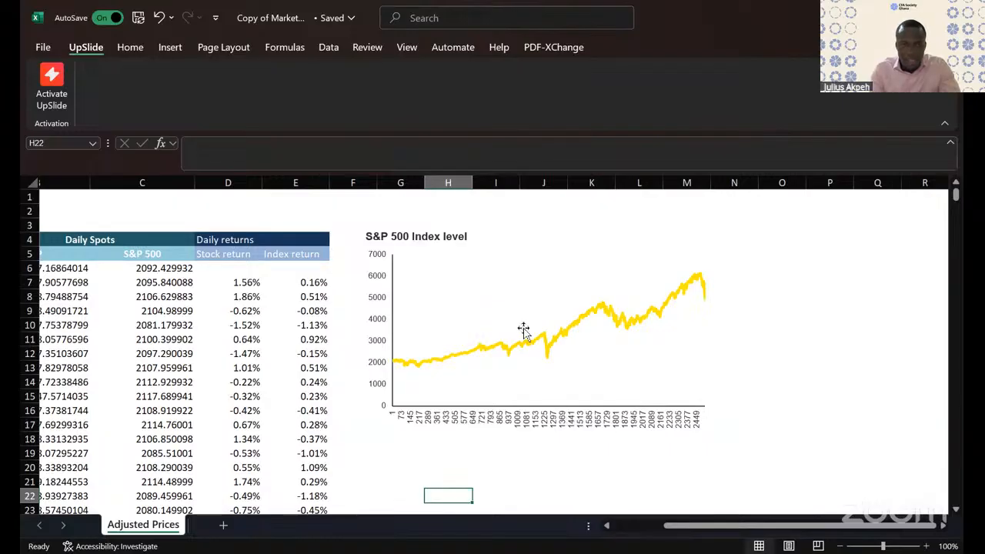
# Step: Apply the dark grey chart style with the glowing blue line to the S&P 500 Index level chart
pyautogui.click(489, 264)
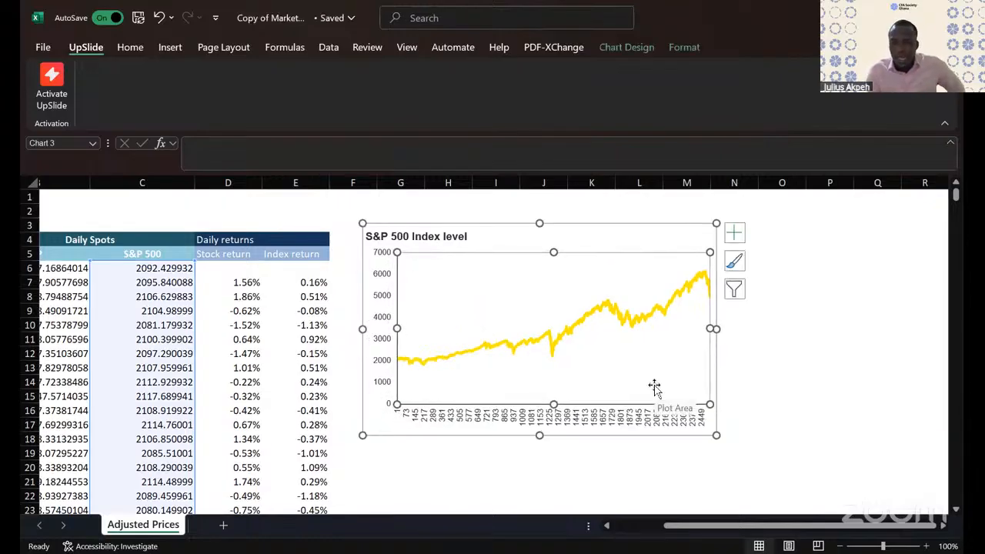
pyautogui.click(666, 451)
pyautogui.click(700, 351)
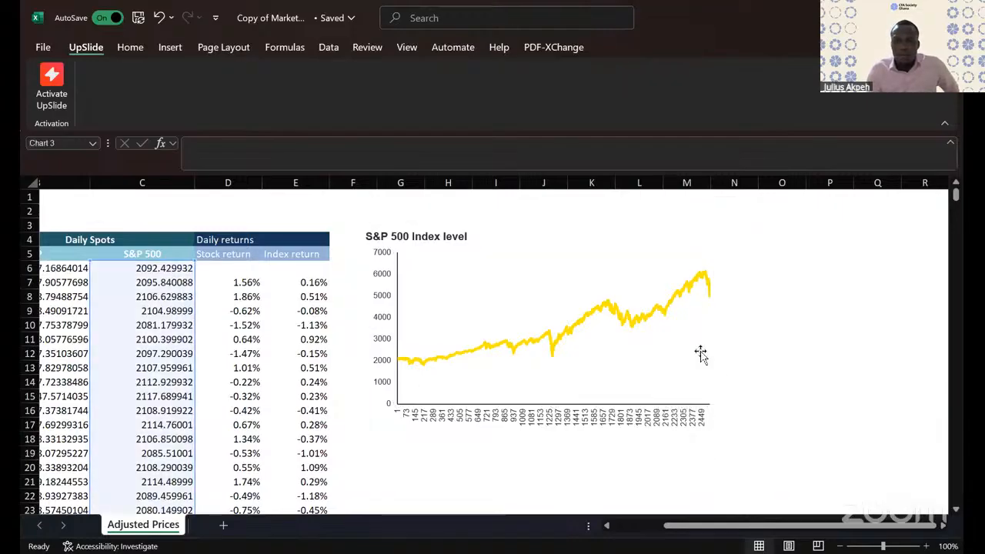
pyautogui.doubleClick(469, 278)
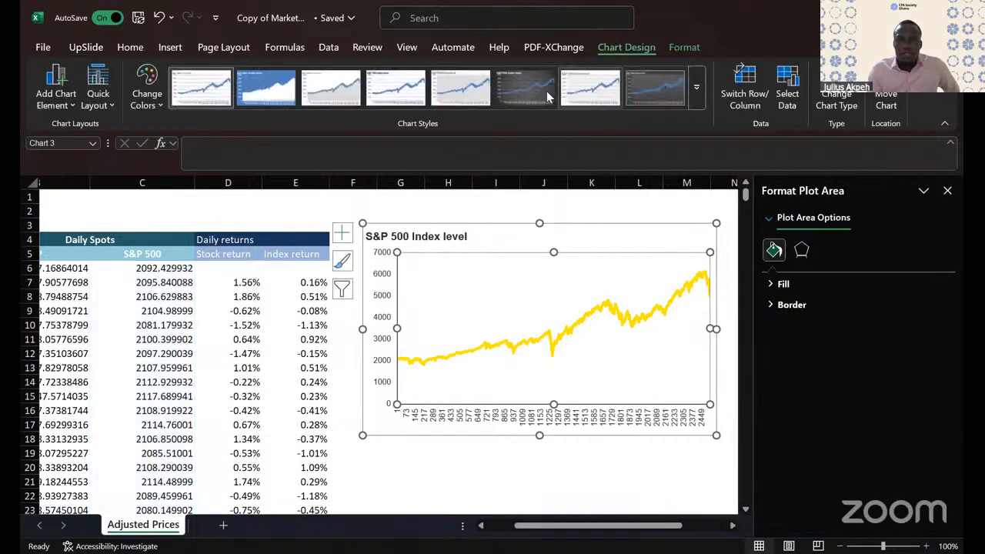
pyautogui.click(644, 80)
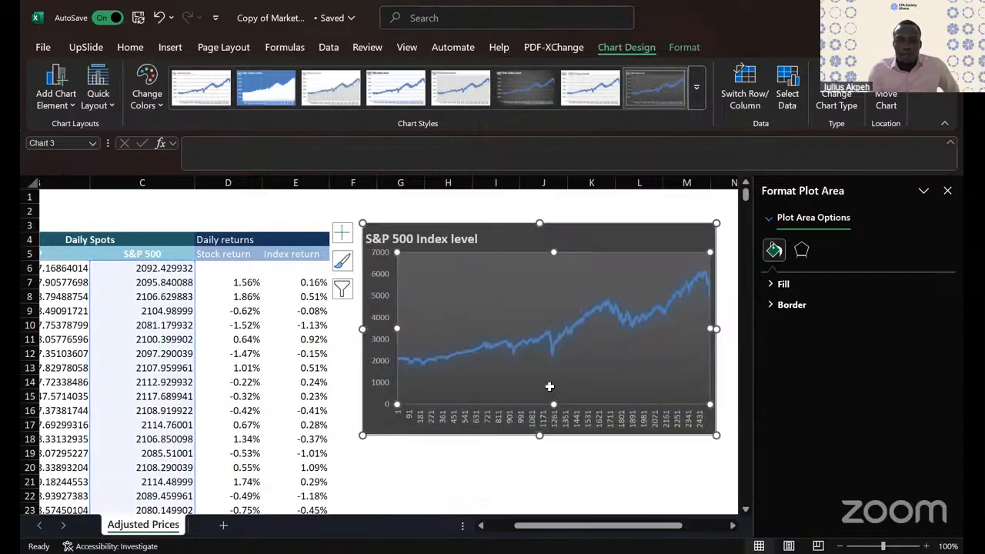
pyautogui.click(500, 480)
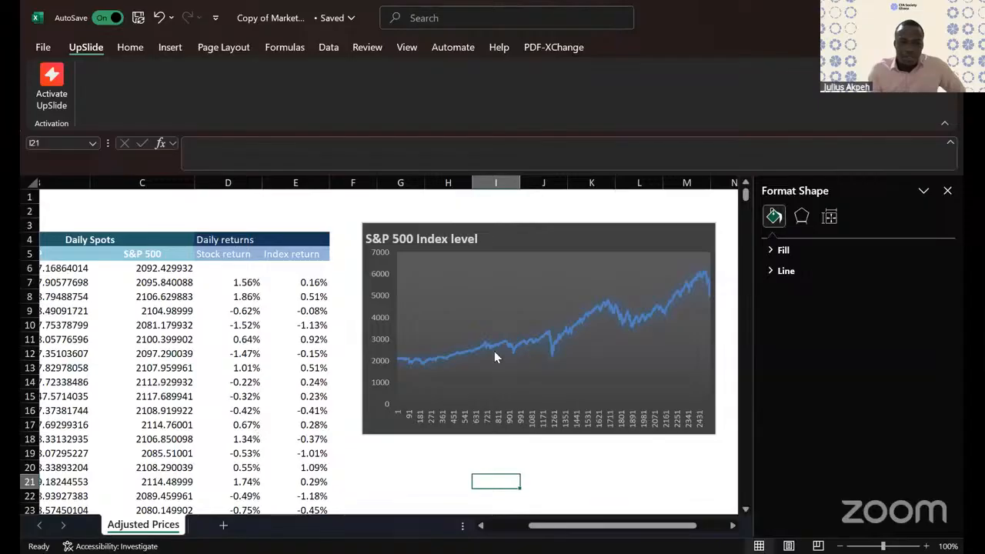
# Step: Circle three rising stretches of the S&P 500 line with the annotation pen and close the Format Shape pane
pyautogui.moveTo(463, 329)
pyautogui.mouseDown()
pyautogui.moveTo(434, 345)
pyautogui.moveTo(508, 376)
pyautogui.moveTo(471, 342)
pyautogui.mouseUp()
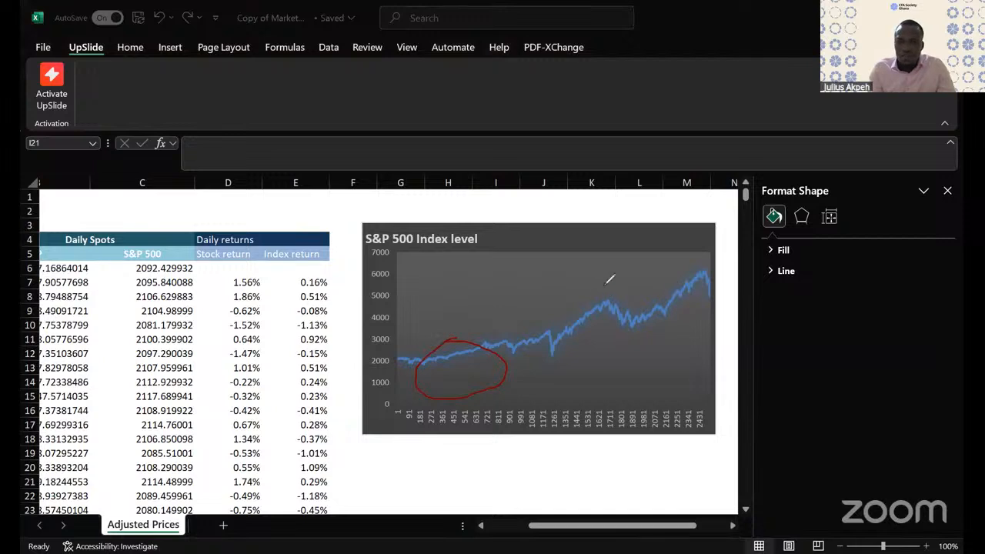
pyautogui.moveTo(602, 285)
pyautogui.mouseDown()
pyautogui.moveTo(544, 302)
pyautogui.moveTo(554, 347)
pyautogui.moveTo(610, 309)
pyautogui.moveTo(609, 320)
pyautogui.mouseUp()
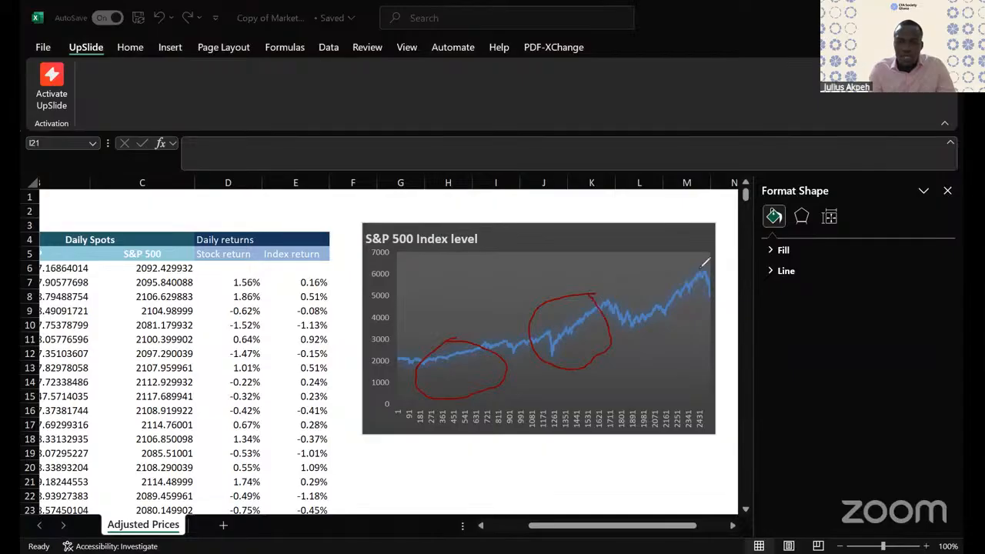
pyautogui.moveTo(658, 262)
pyautogui.mouseDown()
pyautogui.moveTo(630, 286)
pyautogui.moveTo(664, 343)
pyautogui.moveTo(703, 296)
pyautogui.moveTo(695, 262)
pyautogui.mouseUp()
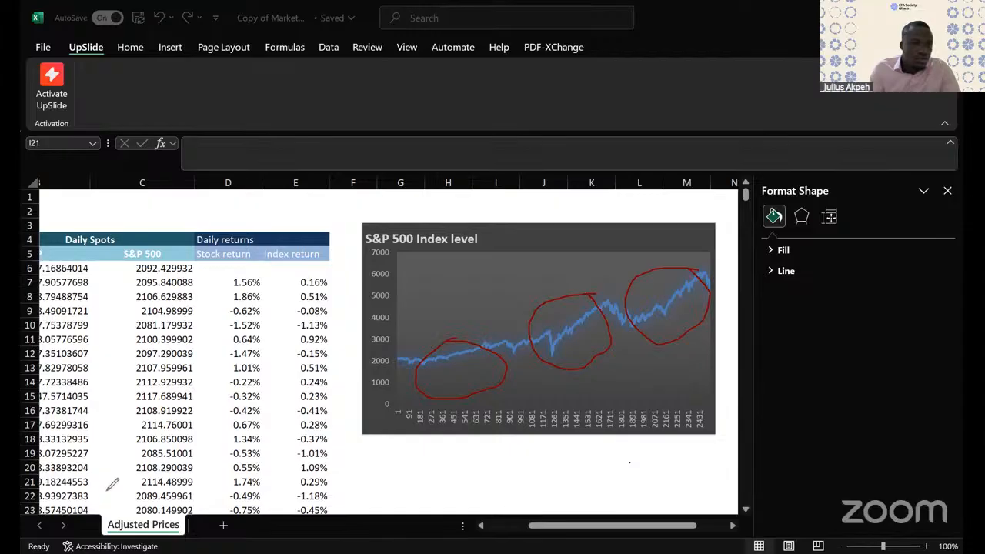
pyautogui.click(950, 193)
pyautogui.click(949, 193)
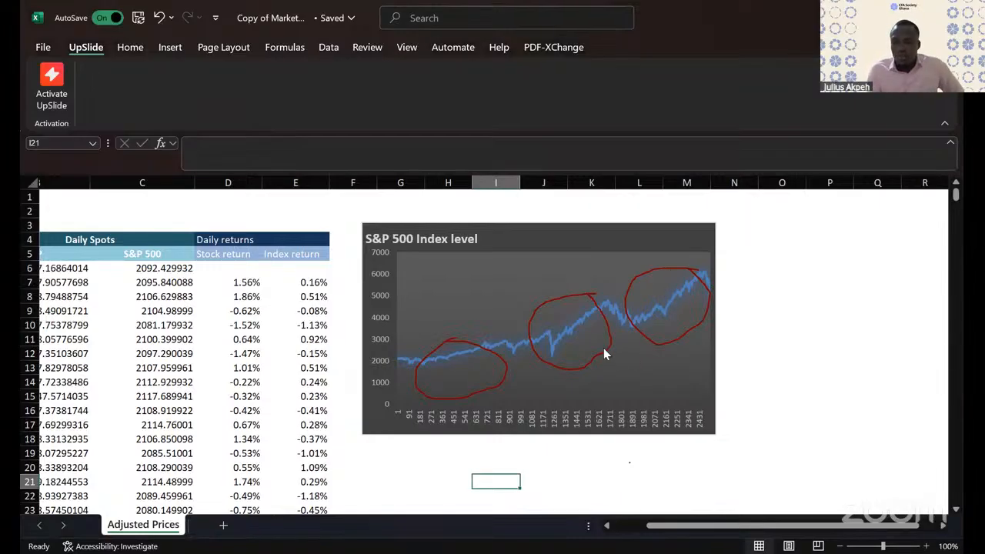
pyautogui.hscroll(-3, 803, 326)
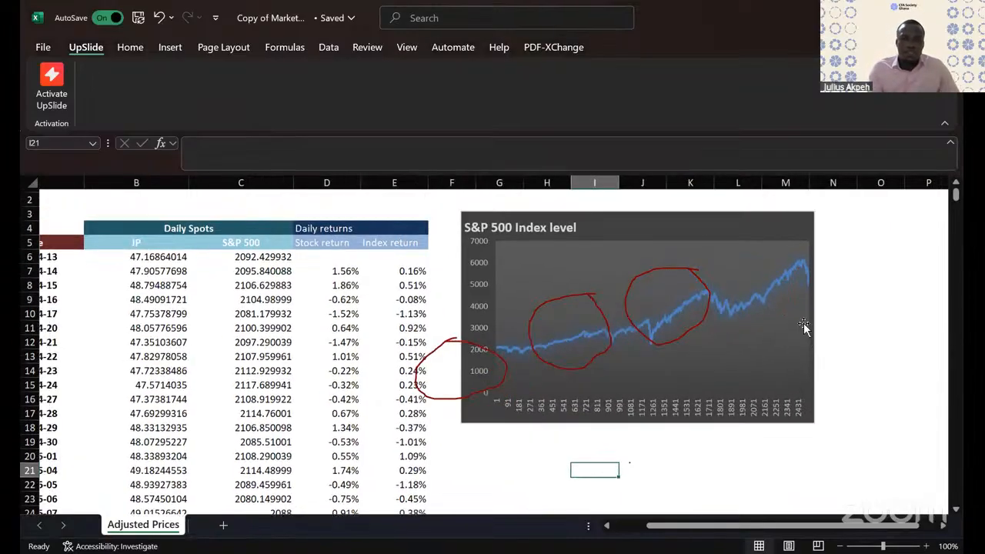
pyautogui.moveTo(177, 265); pyautogui.dragTo(193, 550)
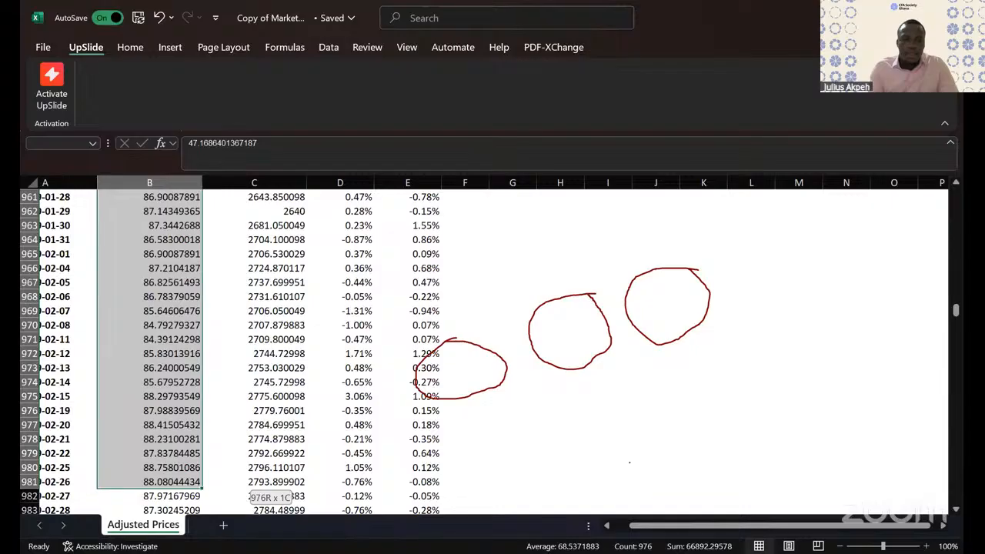
pyautogui.moveTo(194, 550); pyautogui.dragTo(215, 544)
pyautogui.moveTo(956, 383); pyautogui.dragTo(956, 196)
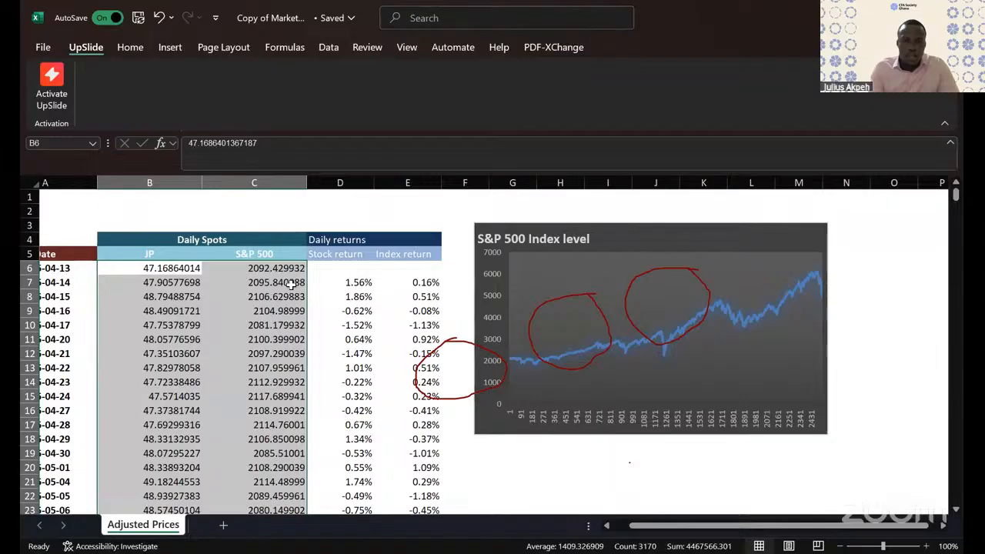
# Step: Insert a 2-D line chart of the daily stock returns in D7:D2520
pyautogui.click(340, 282)
pyautogui.moveTo(340, 282); pyautogui.dragTo(362, 300)
pyautogui.hotkey('alt', 'F1')
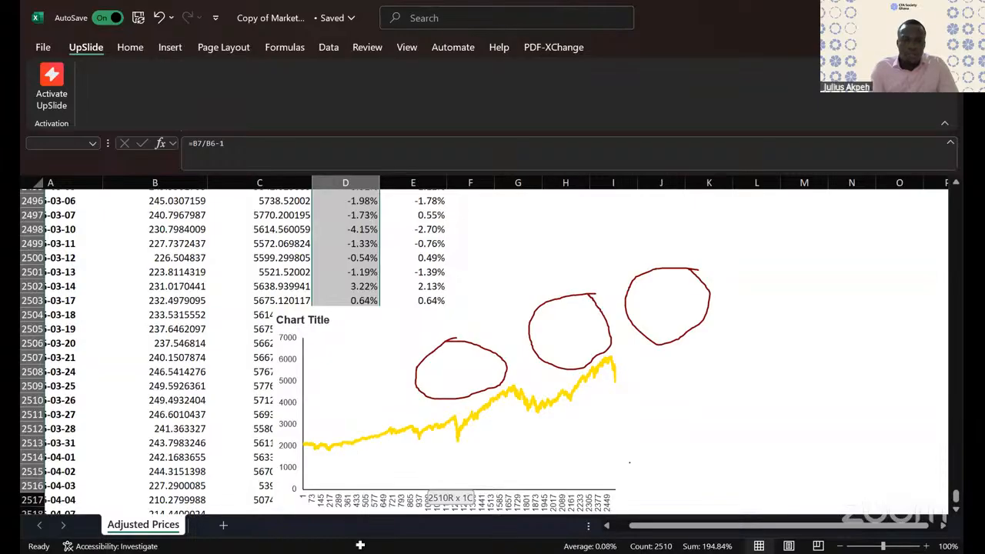
pyautogui.moveTo(360, 544); pyautogui.dragTo(360, 479)
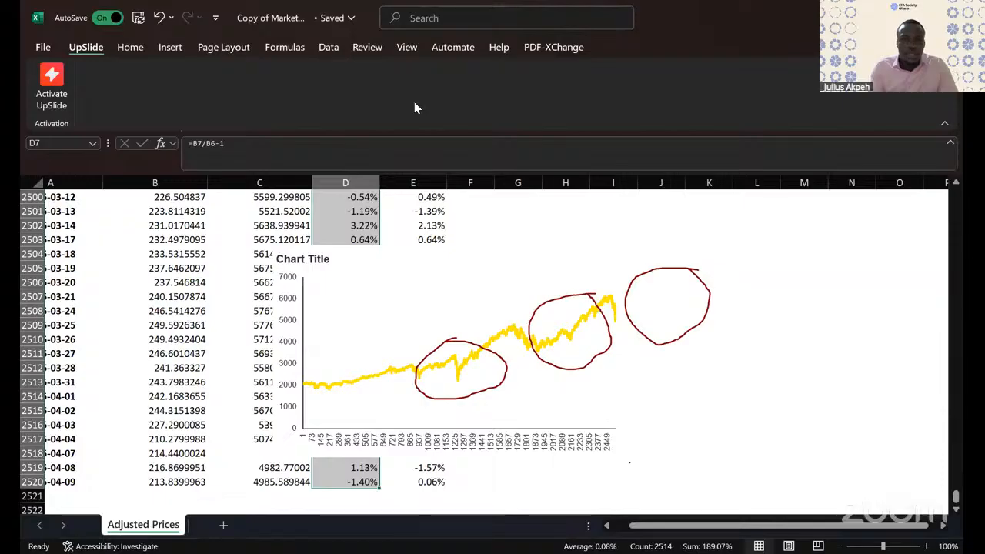
pyautogui.click(170, 47)
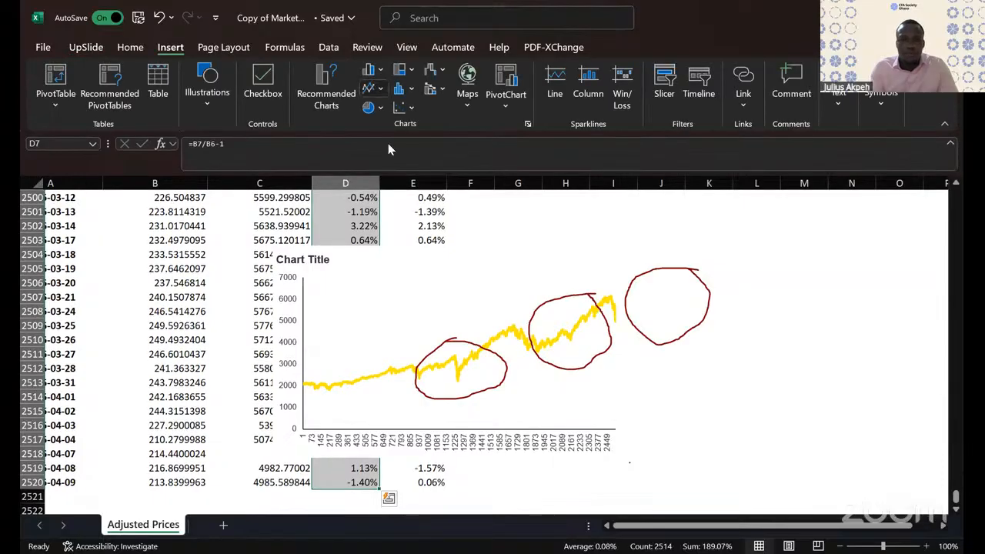
pyautogui.click(738, 327)
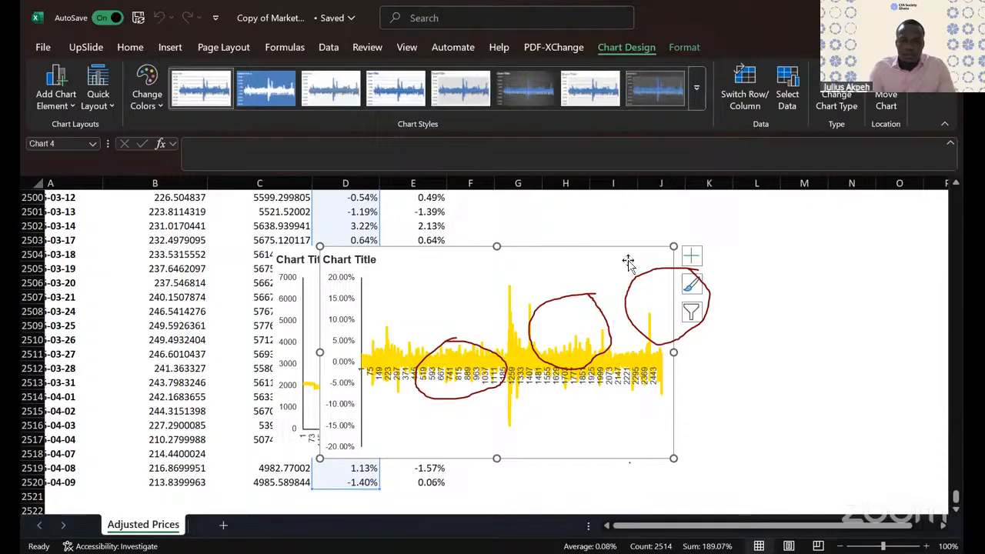
# Step: Copy the stock returns line chart and paste it at O3, beside the S&P 500 Index level chart
pyautogui.rightClick(623, 260)
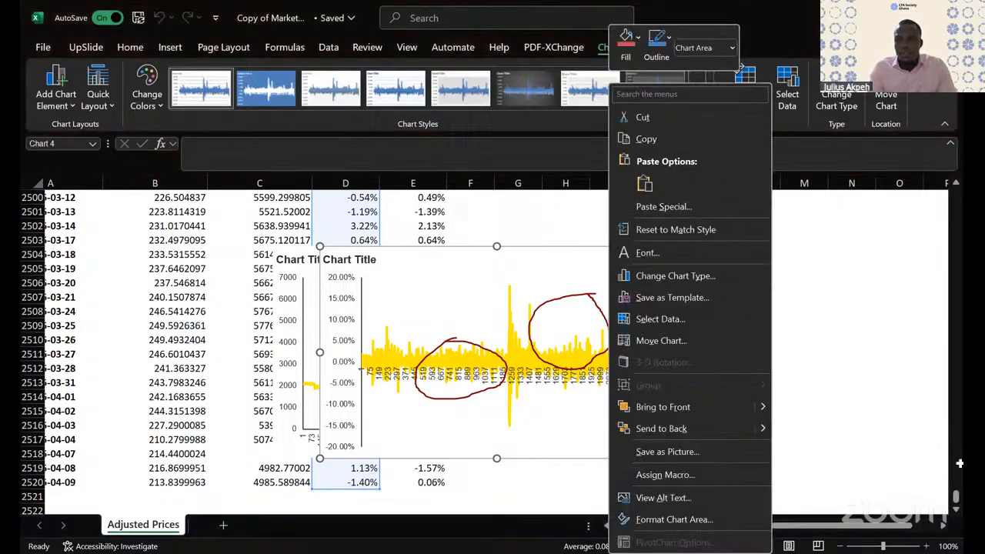
pyautogui.click(647, 138)
pyautogui.moveTo(955, 499); pyautogui.dragTo(939, 145)
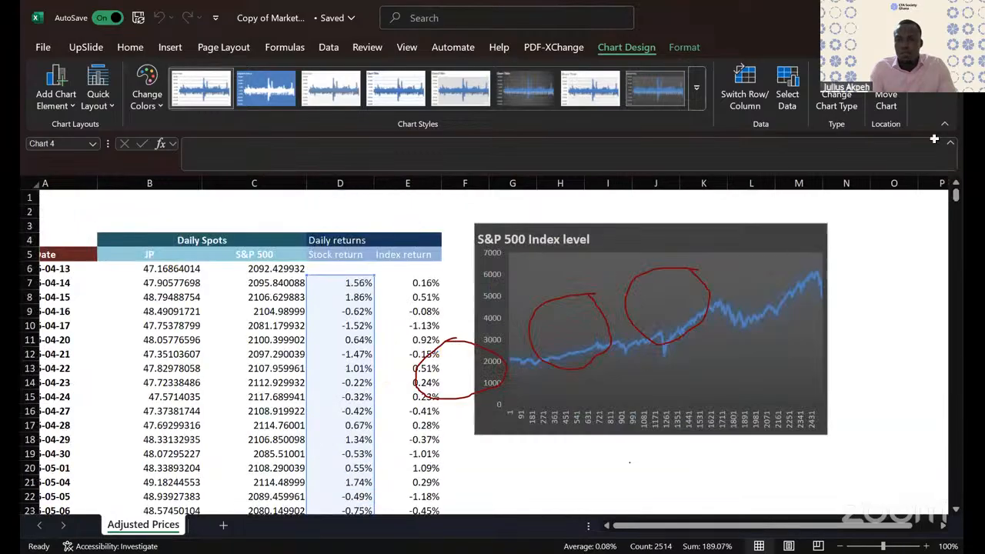
pyautogui.scroll(-3, 768, 340)
pyautogui.scroll(2, 833, 329)
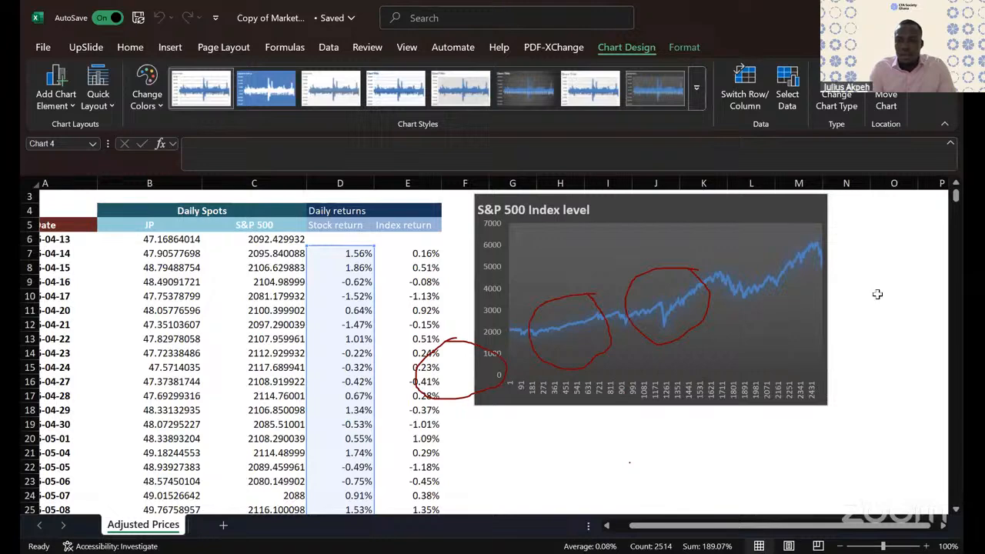
pyautogui.hscroll(3, 877, 294)
pyautogui.scroll(-5, 877, 293)
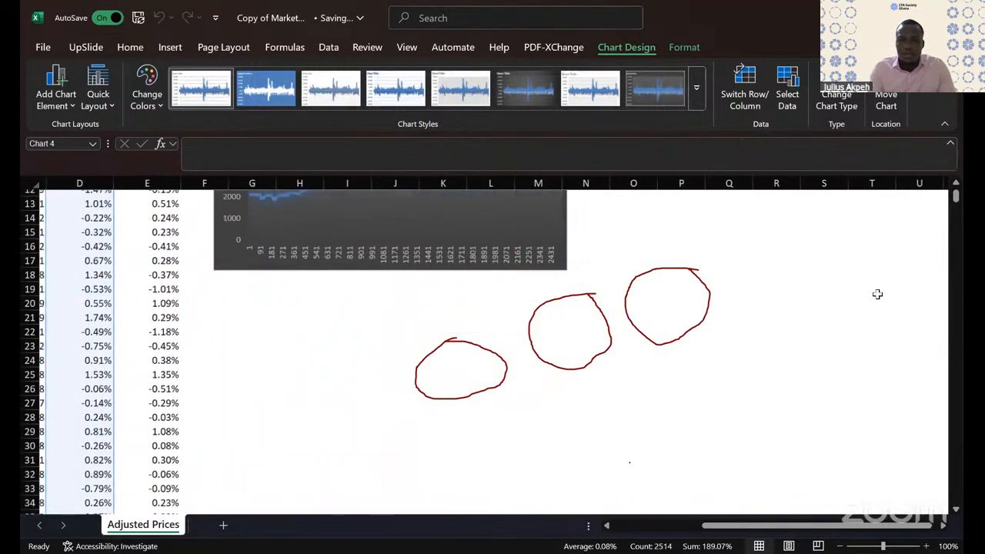
pyautogui.hscroll(2, 877, 294)
pyautogui.scroll(4, 876, 293)
pyautogui.scroll(4, 877, 294)
pyautogui.hscroll(2, 877, 294)
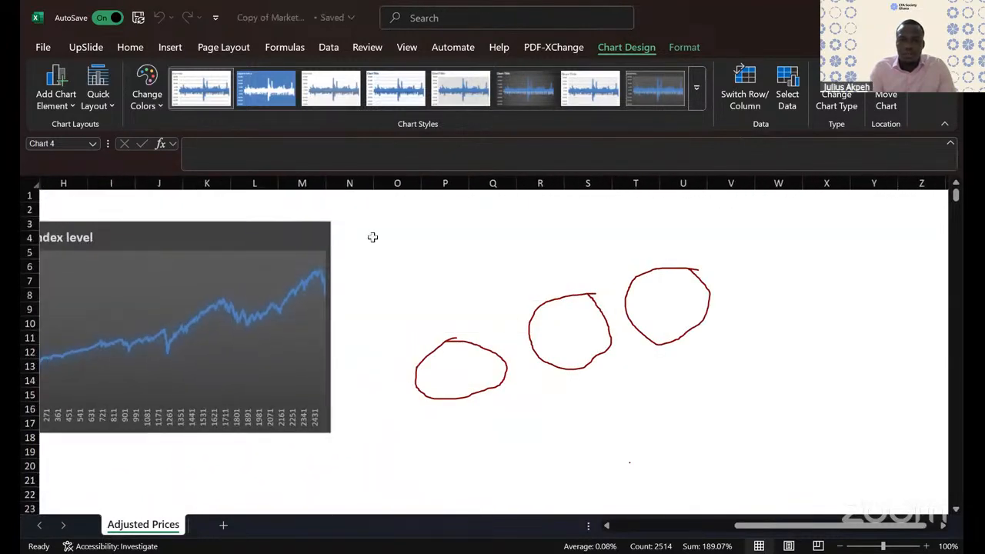
pyautogui.click(406, 226)
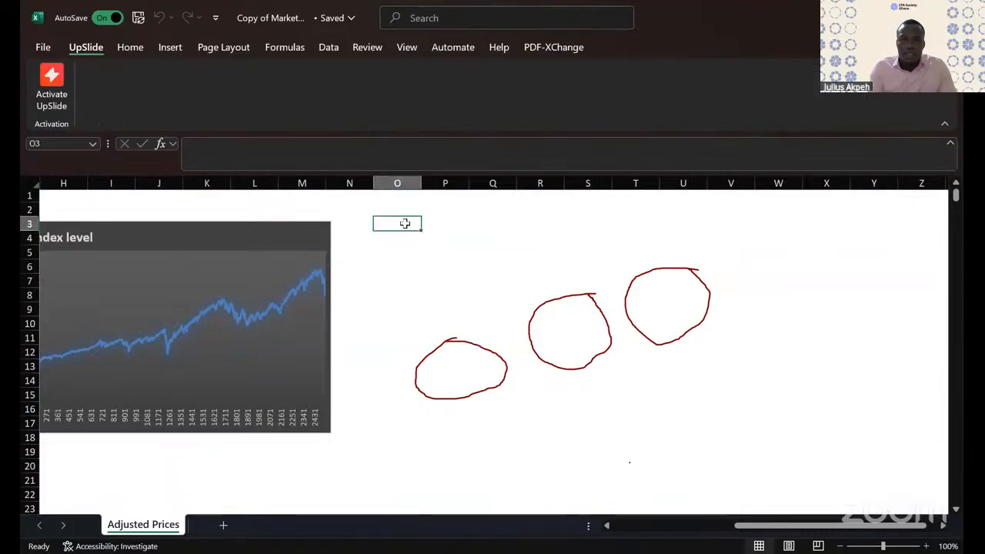
pyautogui.rightClick(404, 223)
pyautogui.click(464, 189)
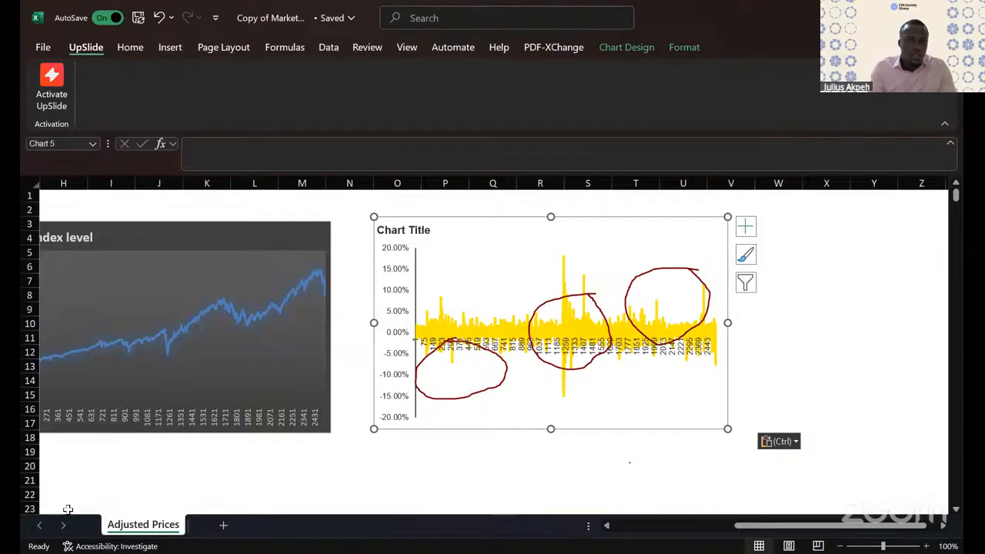
# Step: Erase the three annotation circles drawn over the sheet
pyautogui.click(464, 343)
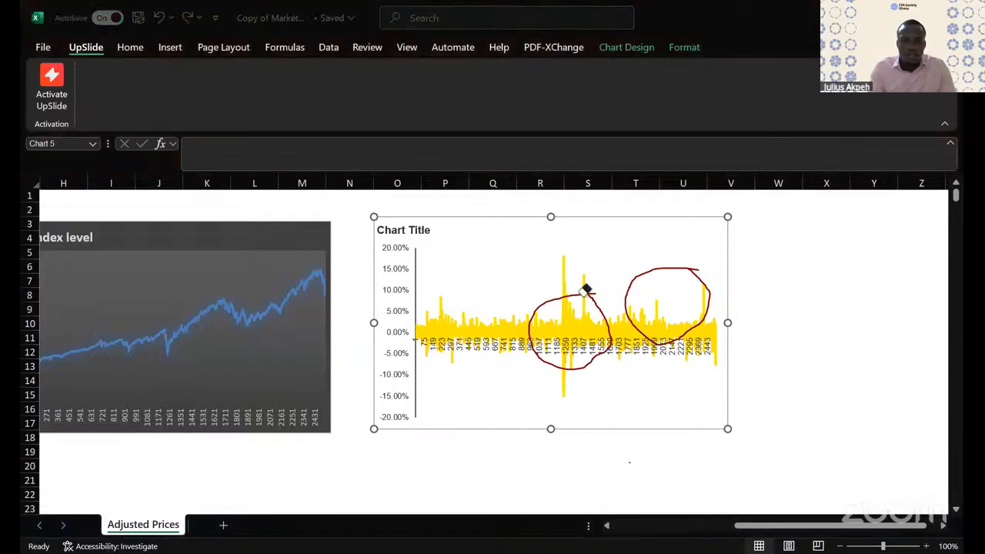
pyautogui.click(586, 289)
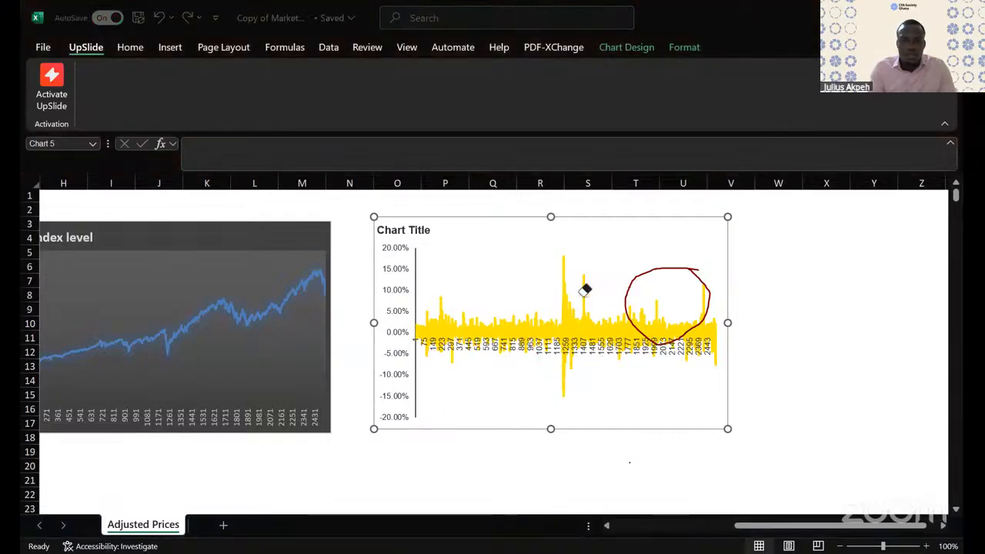
pyautogui.click(656, 271)
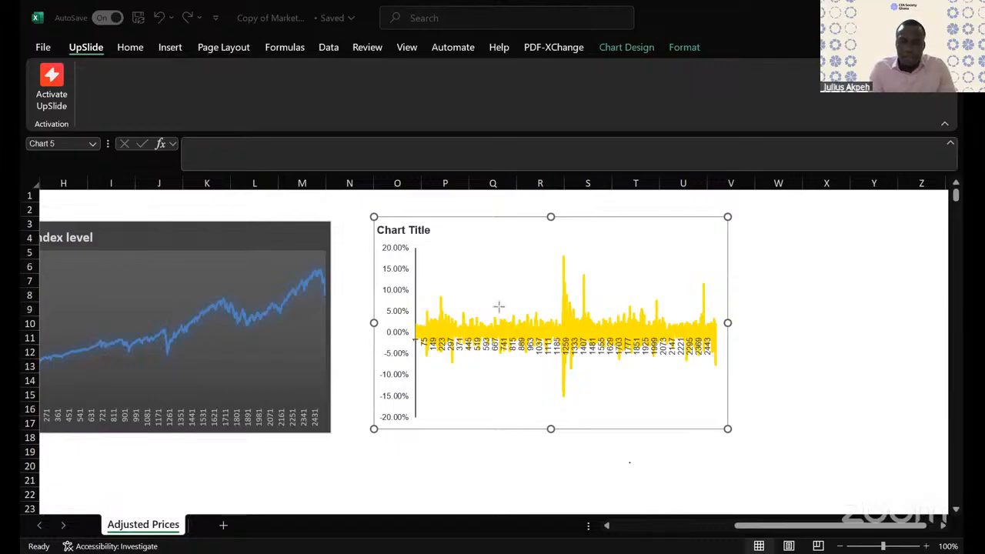
# Step: Circle two calmer clusters and the tall central spike on the stock returns chart with the annotation pen
pyautogui.moveTo(500, 305)
pyautogui.mouseDown()
pyautogui.moveTo(451, 338)
pyautogui.moveTo(496, 373)
pyautogui.moveTo(525, 358)
pyautogui.moveTo(506, 306)
pyautogui.moveTo(489, 306)
pyautogui.mouseUp()
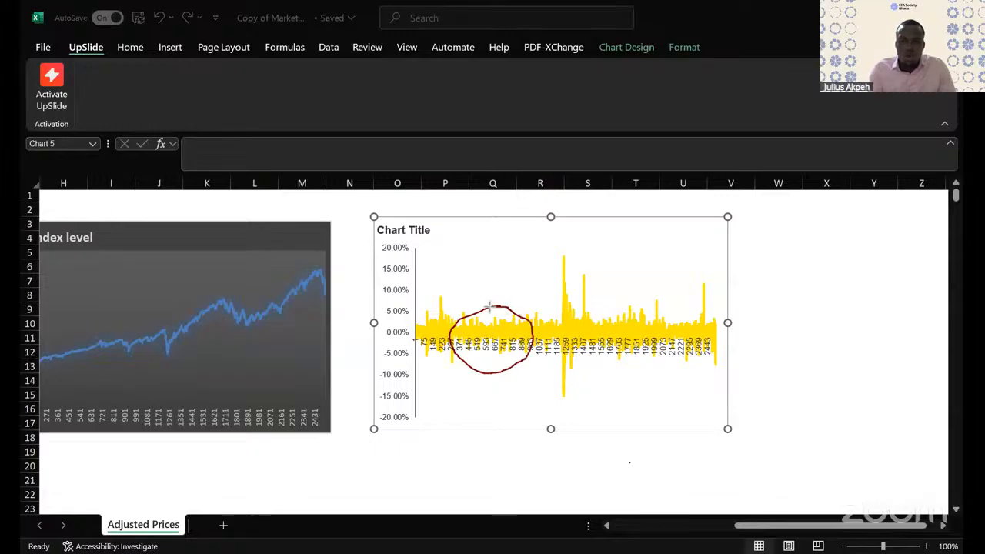
pyautogui.moveTo(654, 308)
pyautogui.mouseDown()
pyautogui.moveTo(631, 307)
pyautogui.moveTo(604, 347)
pyautogui.moveTo(676, 329)
pyautogui.moveTo(654, 307)
pyautogui.mouseUp()
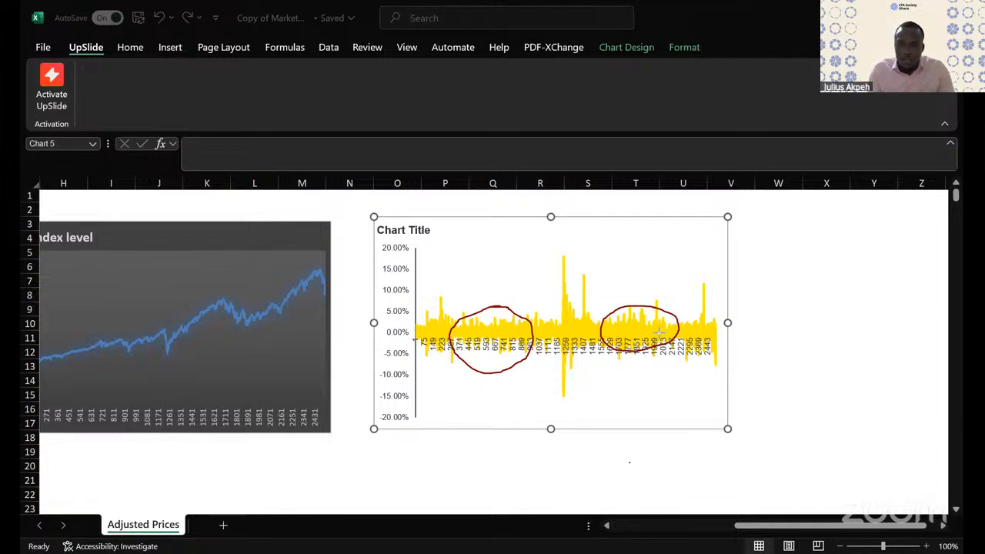
pyautogui.moveTo(562, 251)
pyautogui.mouseDown()
pyautogui.moveTo(547, 281)
pyautogui.moveTo(564, 395)
pyautogui.moveTo(574, 360)
pyautogui.moveTo(569, 294)
pyautogui.mouseUp()
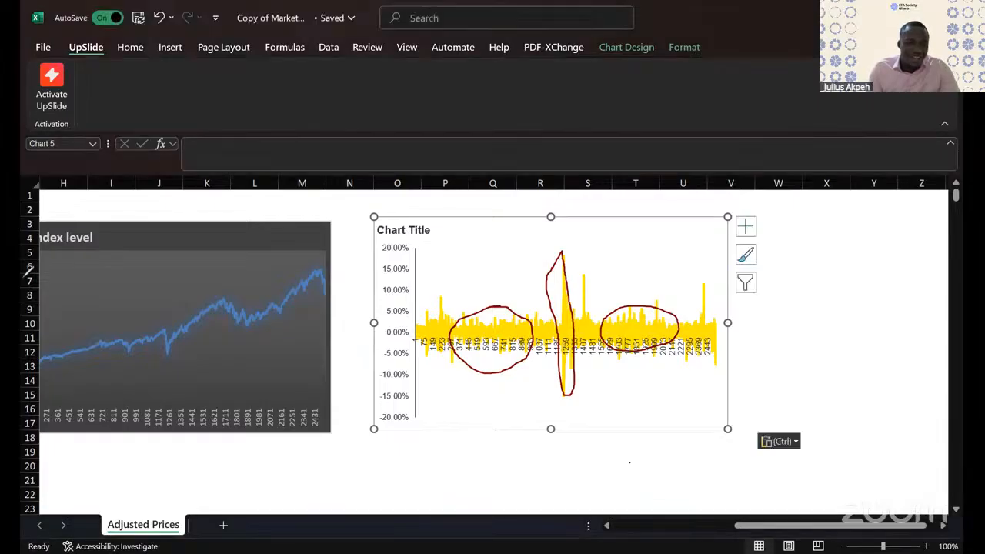
# Step: Erase the annotation circles from the stock returns chart
pyautogui.click(652, 306)
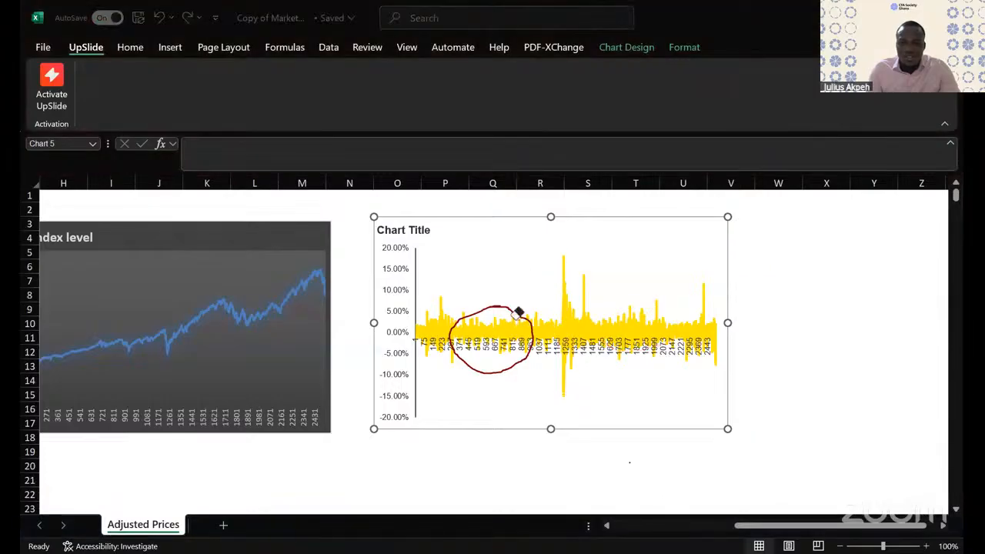
pyautogui.click(514, 309)
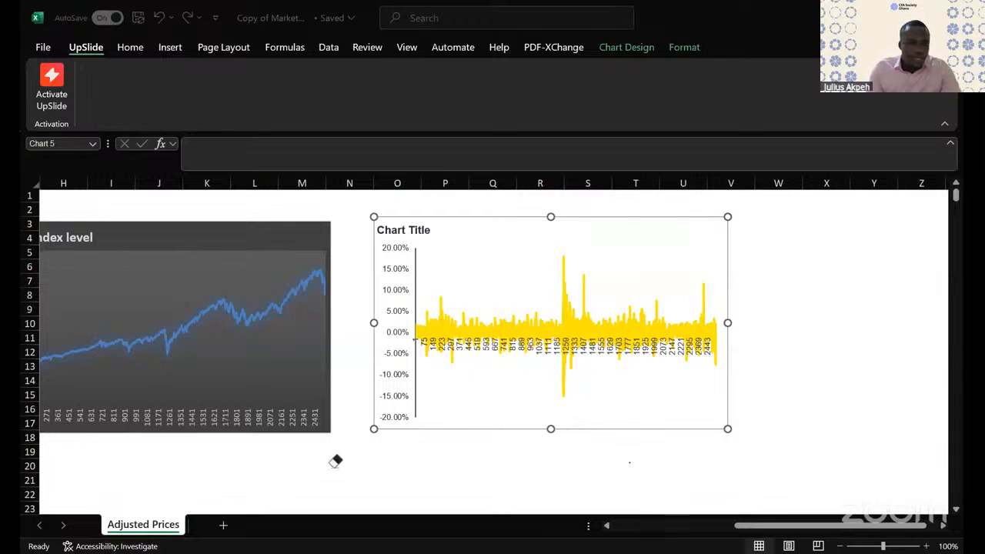
# Step: Move the stock returns chart right to start at column V, and the S&P 500 Index level chart beside it at O3
pyautogui.hscroll(-5, 284, 489)
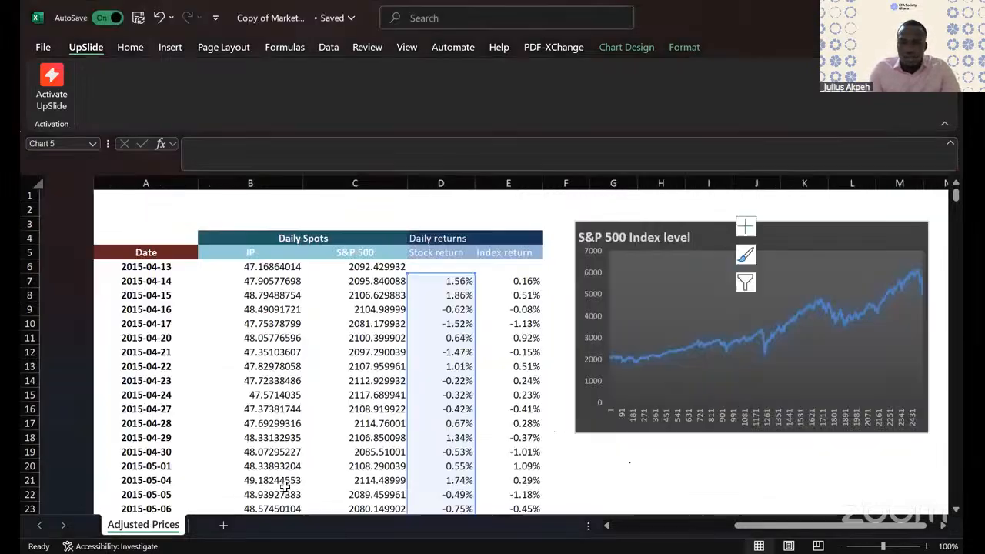
pyautogui.hscroll(2, 283, 487)
pyautogui.scroll(-1, 284, 487)
pyautogui.hscroll(7, 483, 369)
pyautogui.scroll(1, 483, 369)
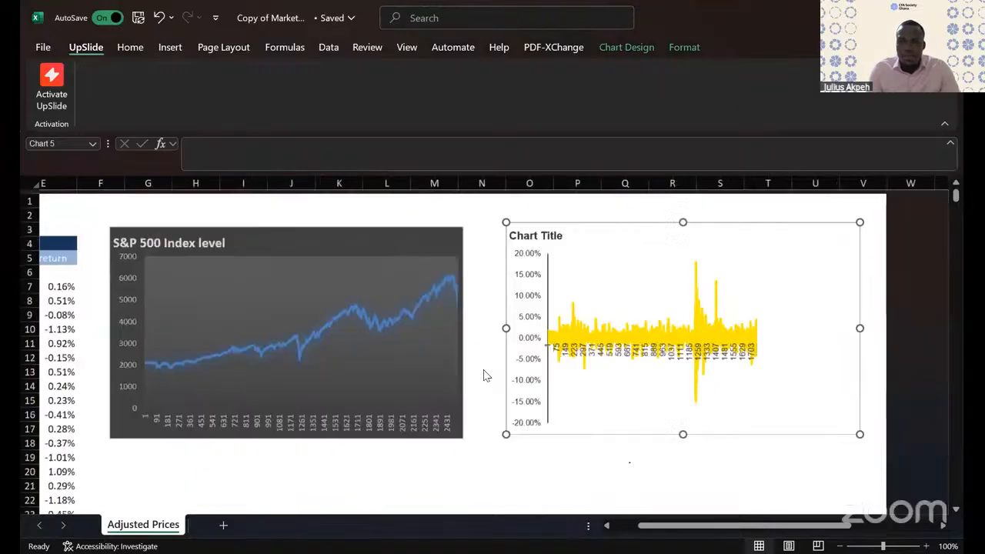
pyautogui.moveTo(455, 218); pyautogui.dragTo(815, 213)
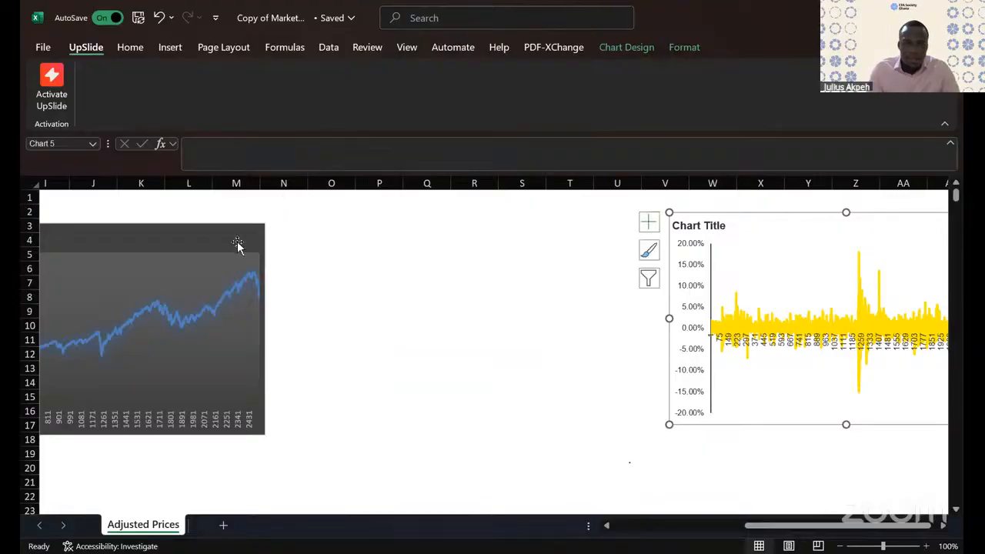
pyautogui.moveTo(238, 244); pyautogui.dragTo(605, 223)
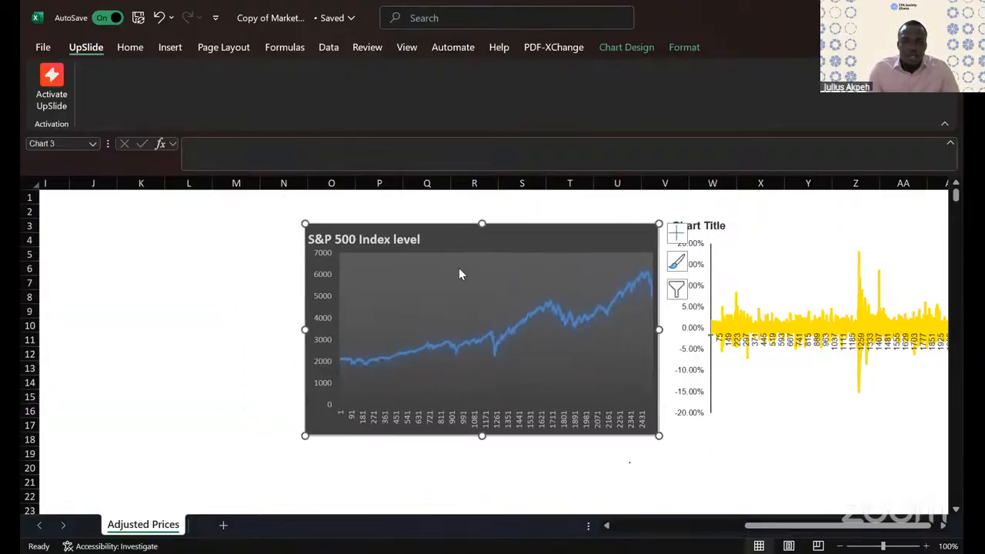
pyautogui.hscroll(-3, 460, 271)
pyautogui.hscroll(-2, 459, 273)
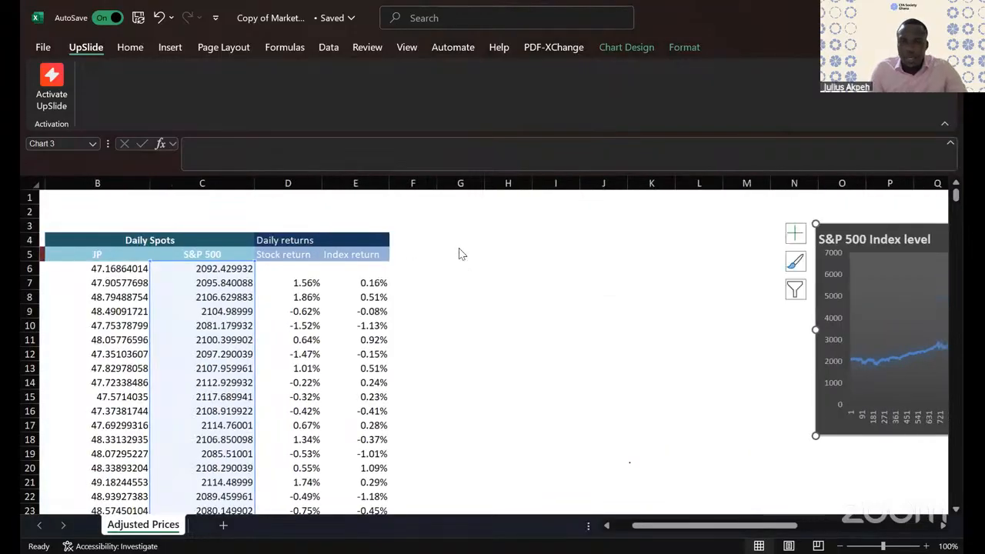
pyautogui.click(436, 259)
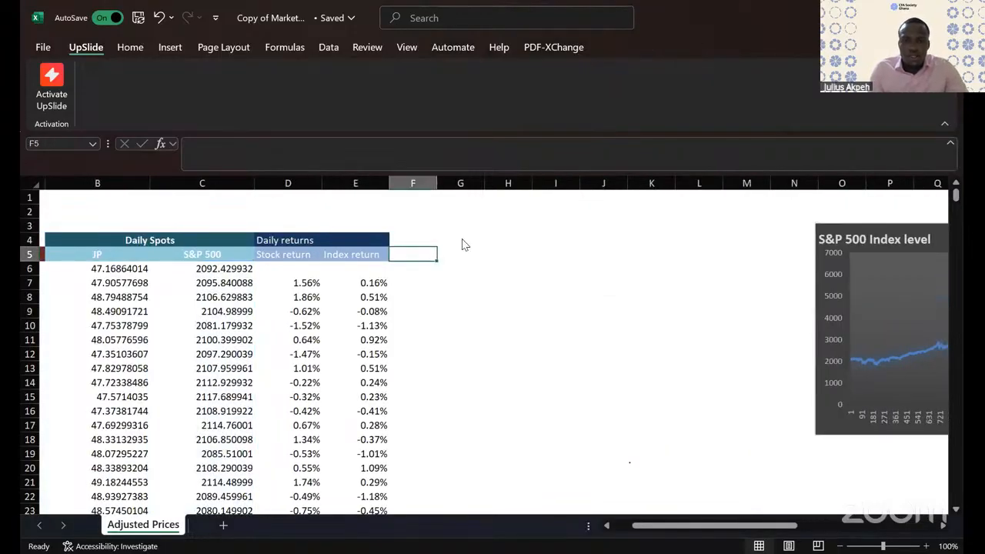
pyautogui.click(461, 243)
pyautogui.write('g')
pyautogui.press('Return')
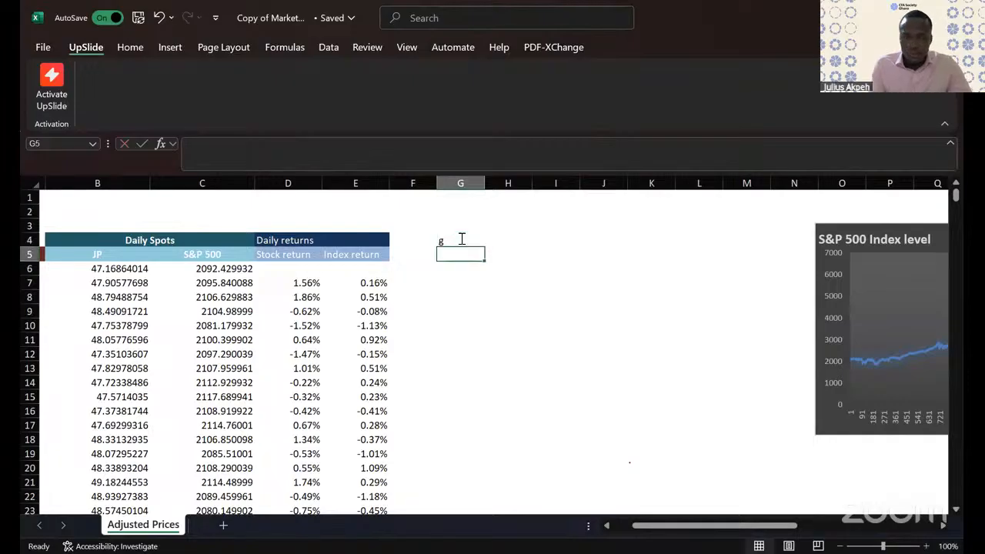
pyautogui.click(462, 240)
pyautogui.press('Delete')
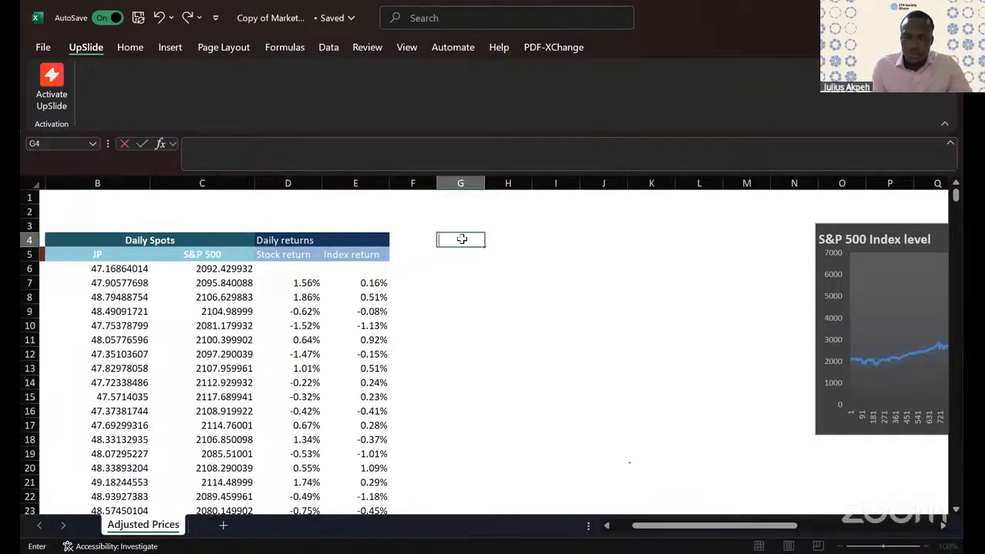
# Step: Enter the heading "Statistics" in G5
pyautogui.press('Down')
pyautogui.write('Statistics')
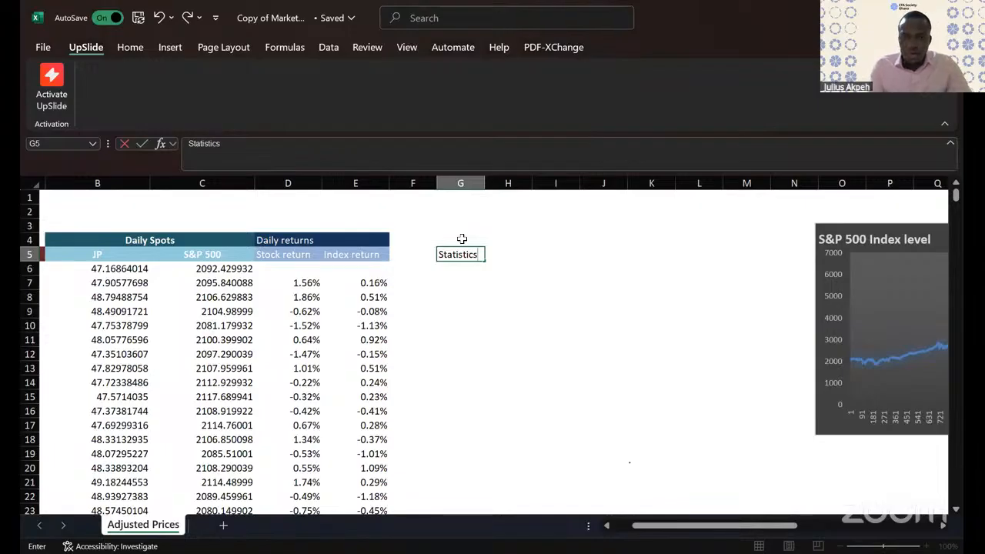
pyautogui.click(453, 294)
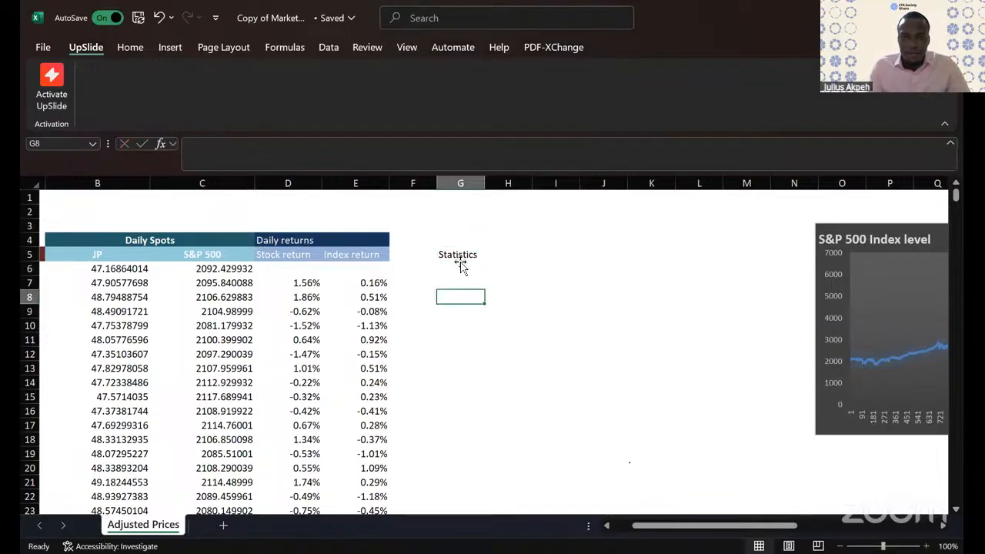
# Step: Enter the label "Average daily returns" in G6 and fit column G's width to it
pyautogui.click(460, 270)
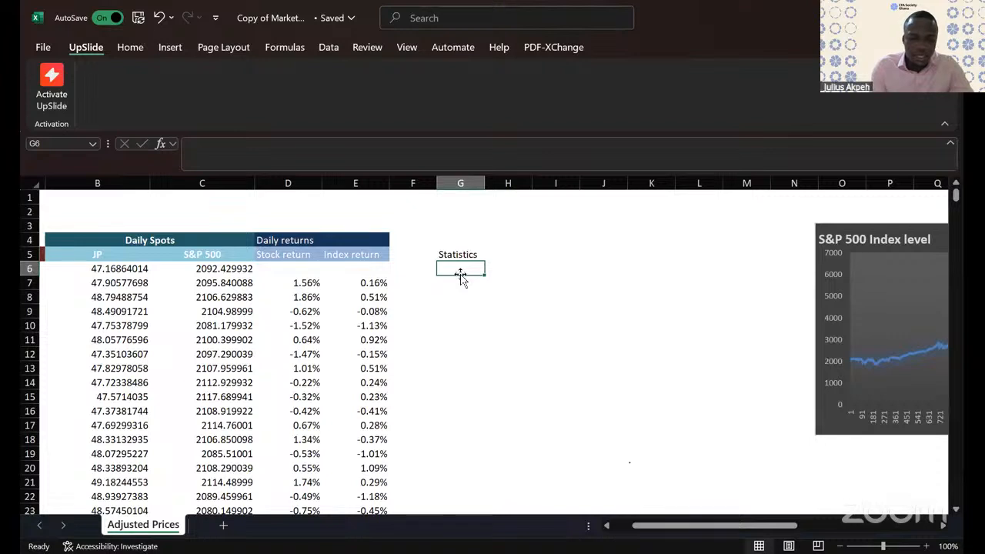
pyautogui.write('M')
pyautogui.press('BackSpace')
pyautogui.write('Aver')
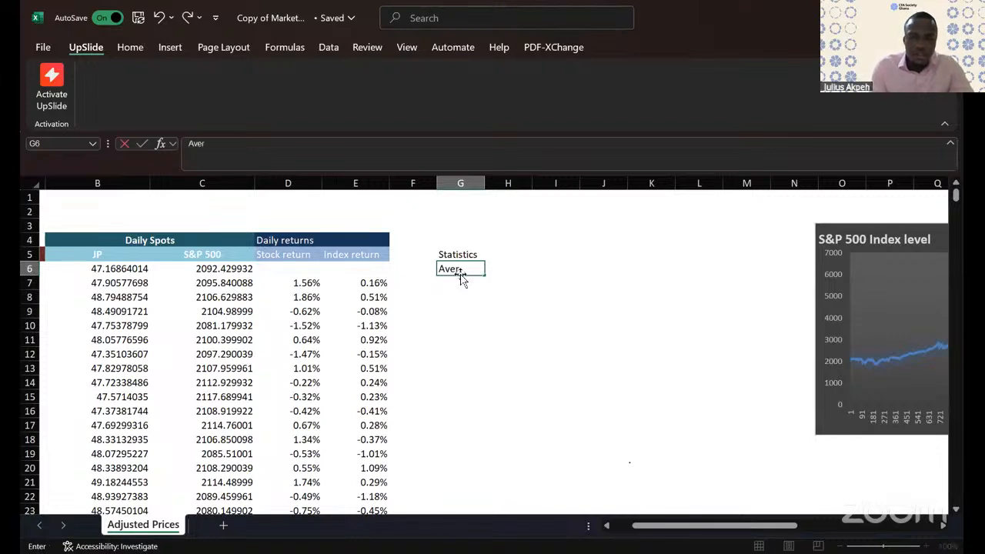
pyautogui.write('age daily')
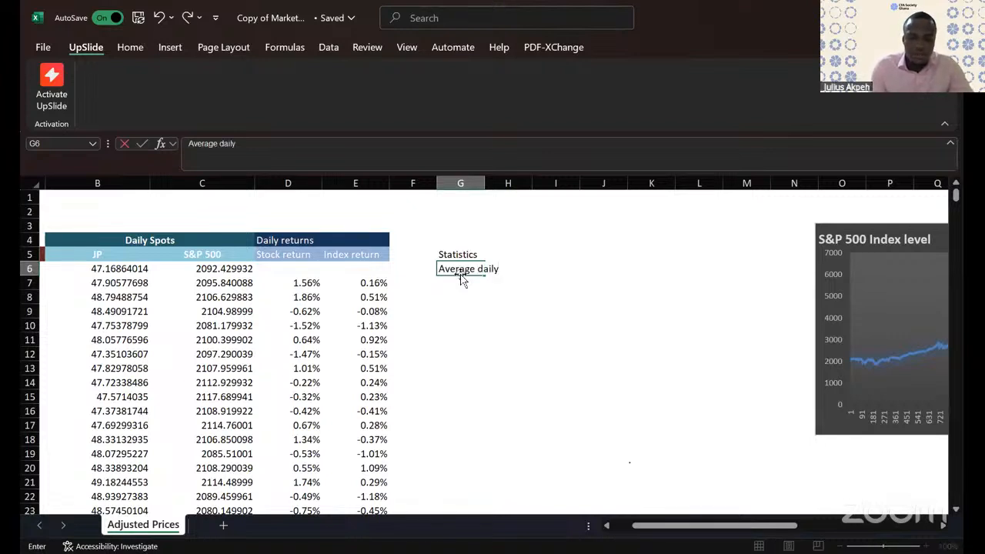
pyautogui.write(' returns')
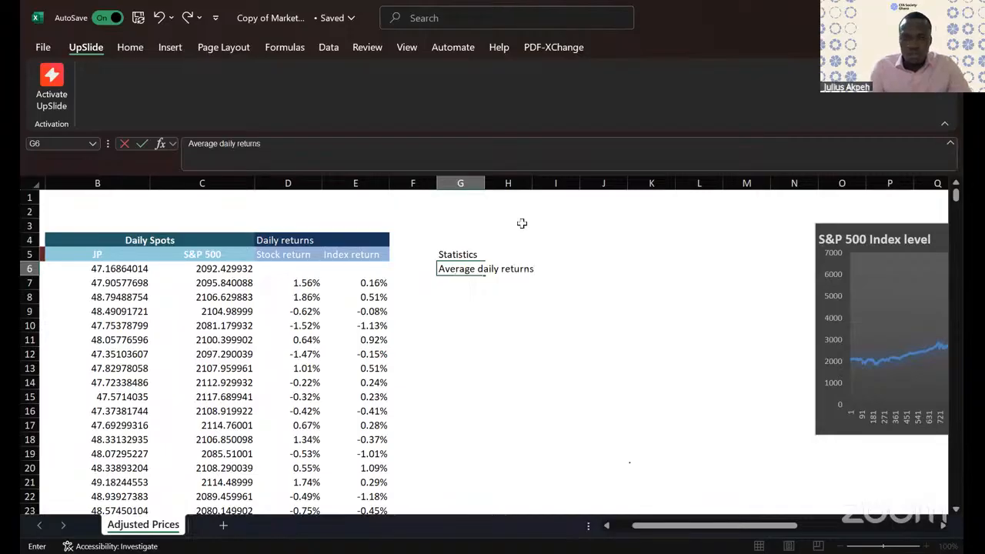
pyautogui.doubleClick(483, 183)
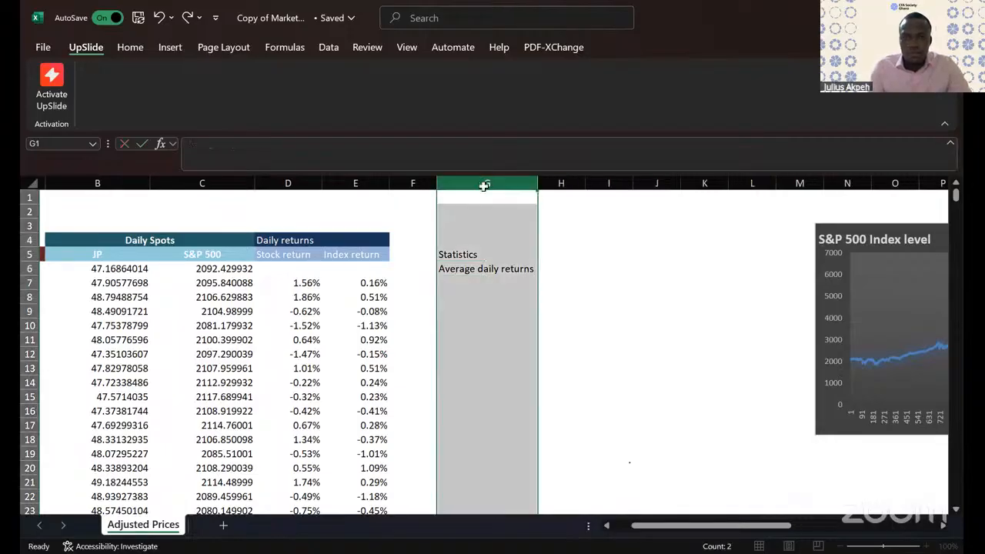
# Step: Enter the column headings "JP" in H5 and "S&P 500" in I5 beside the Statistics heading
pyautogui.click(547, 243)
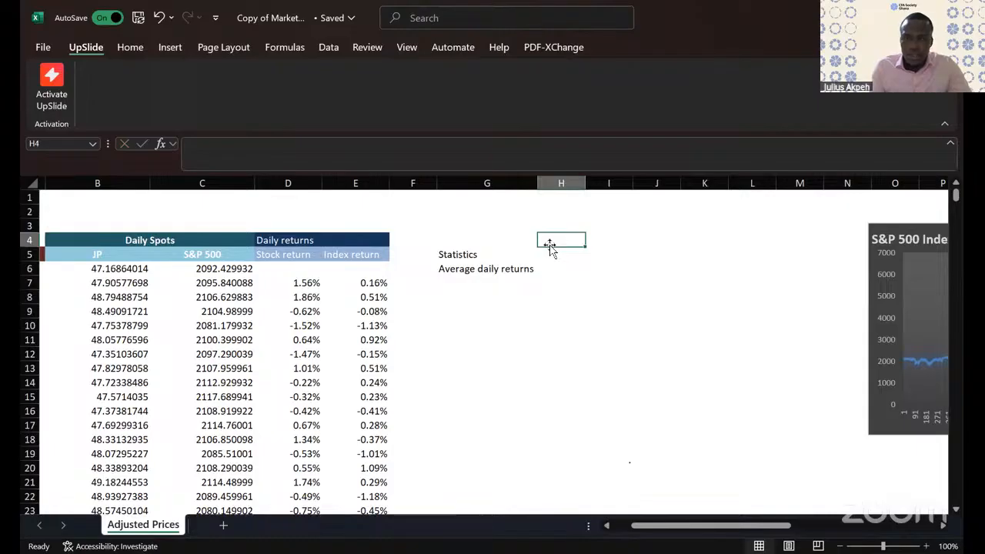
pyautogui.press('Return')
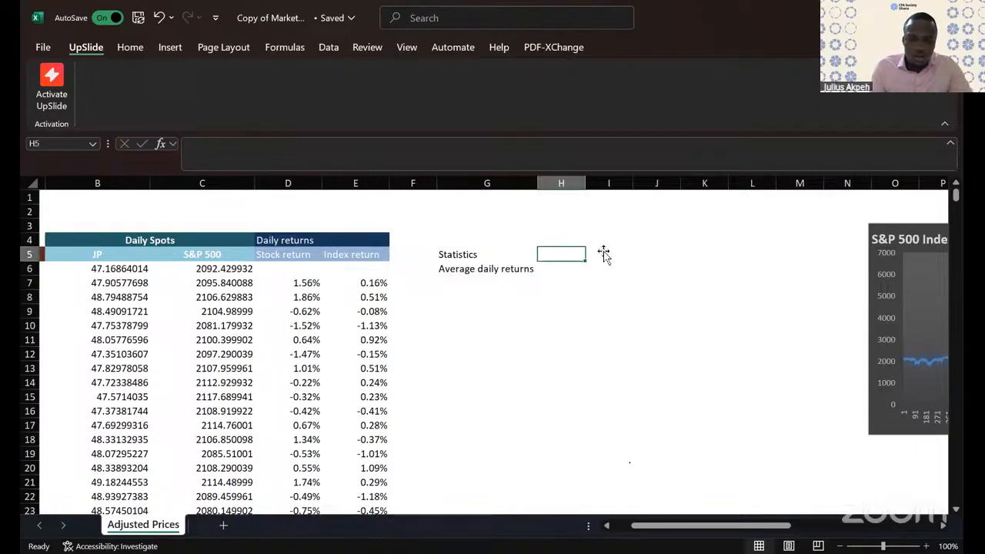
pyautogui.write('JP')
pyautogui.press('Tab')
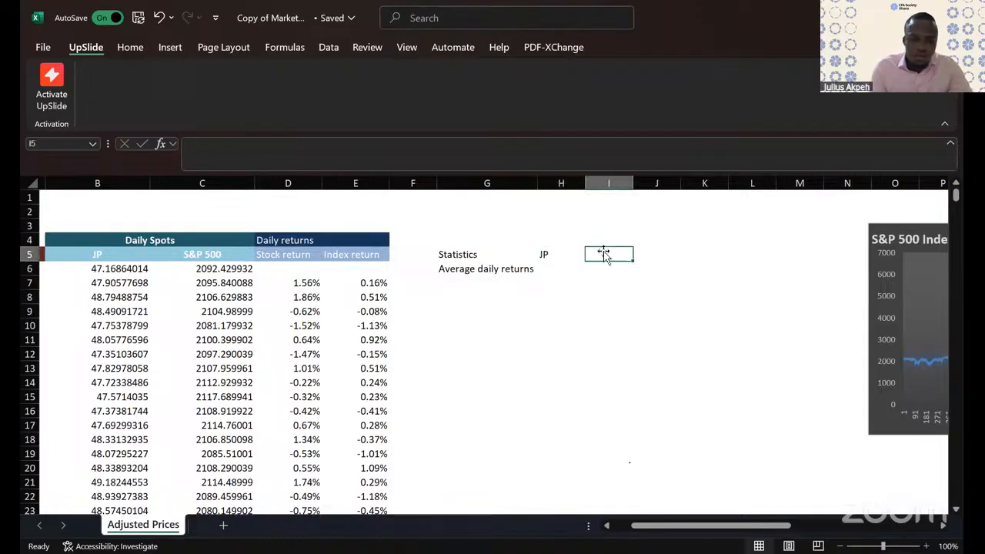
pyautogui.write('S&')
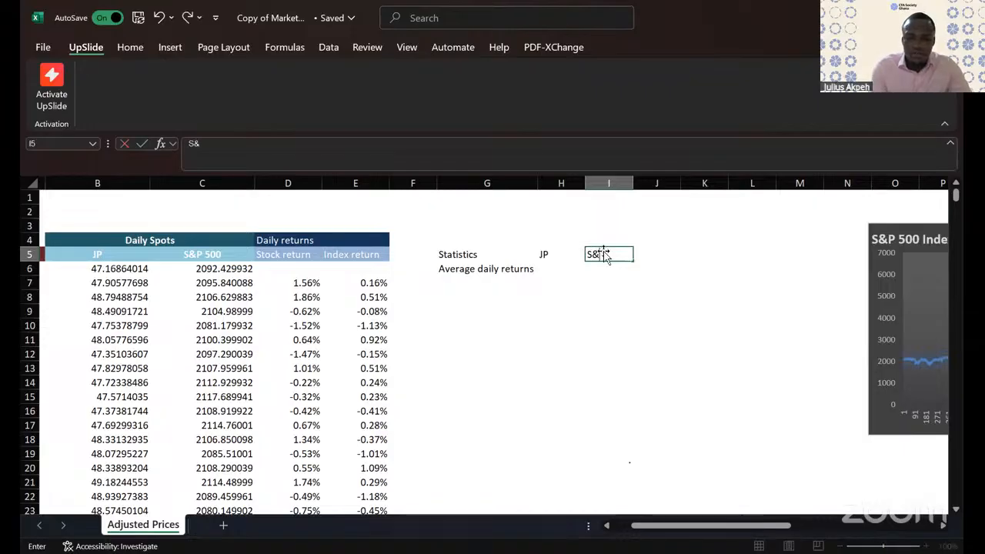
pyautogui.write('P 500')
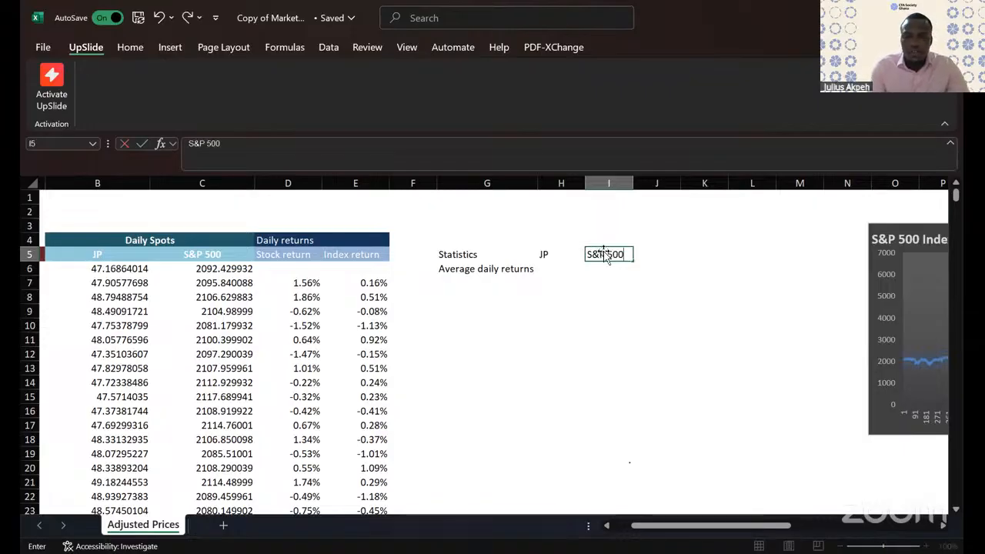
pyautogui.click(506, 324)
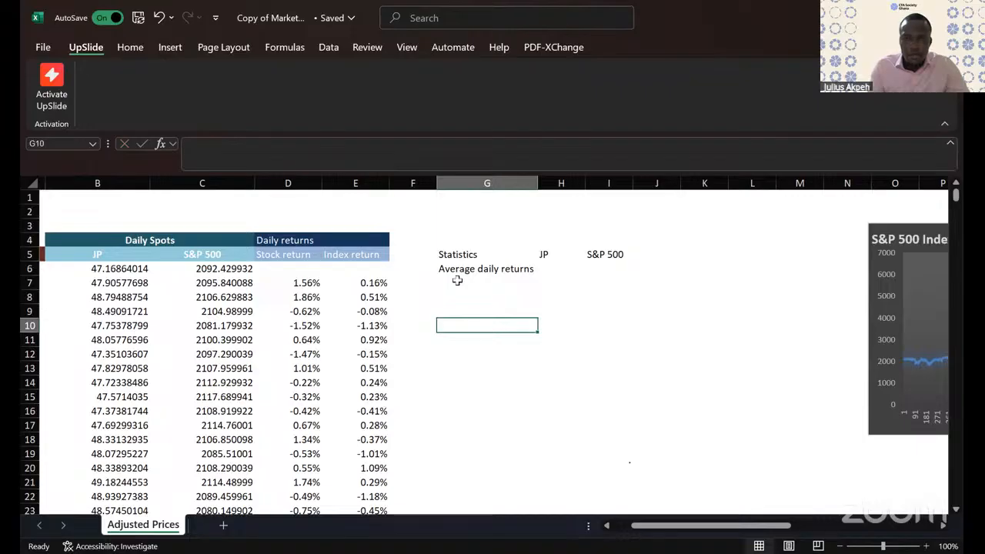
# Step: Enter the label "Average daily volatility" in G7, under the average daily returns label
pyautogui.click(457, 281)
pyautogui.write('Average ')
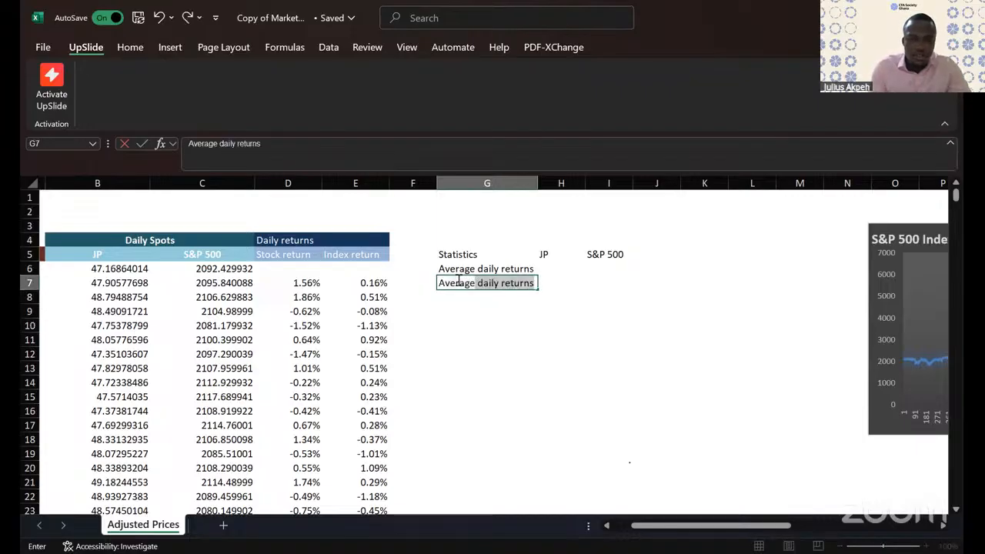
pyautogui.write('volat')
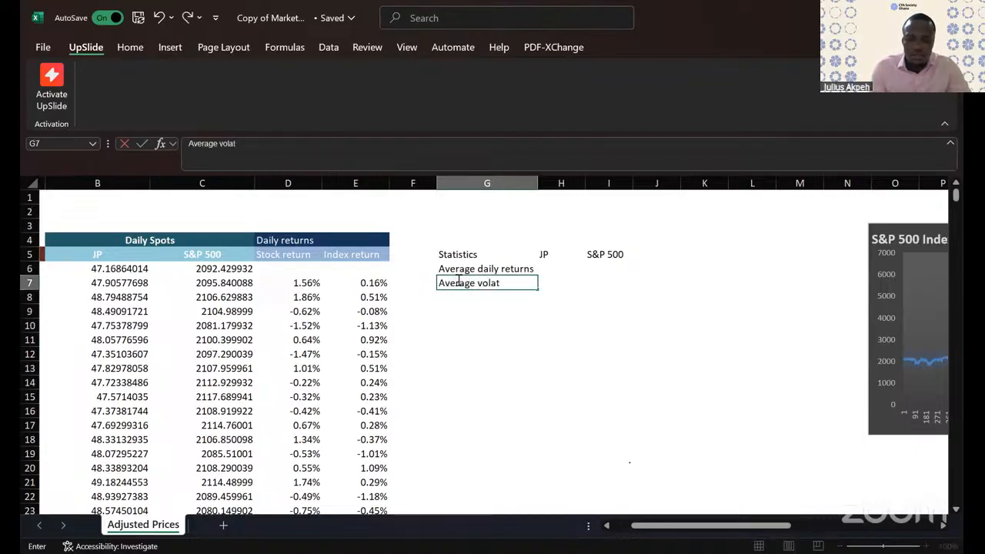
pyautogui.write('ility')
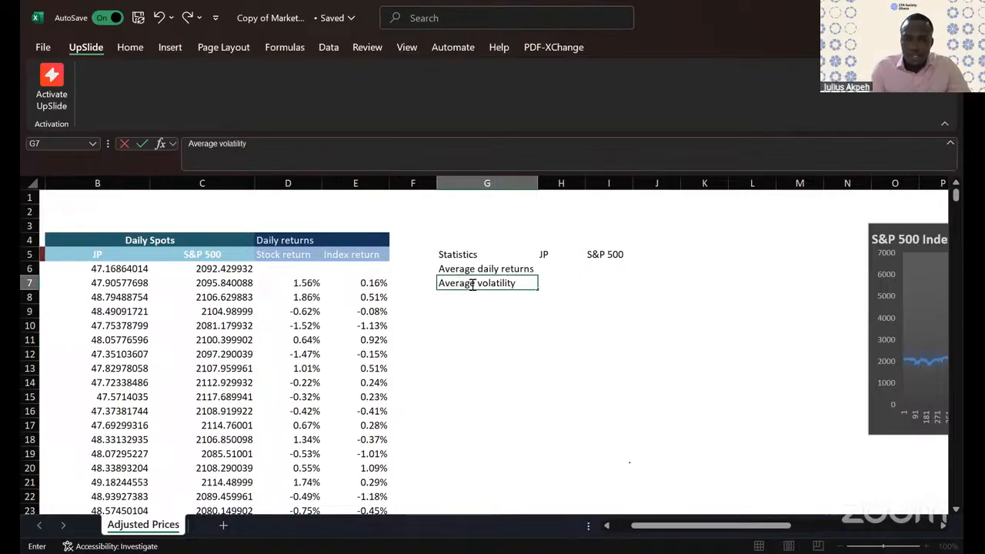
pyautogui.click(472, 284)
pyautogui.write('da ')
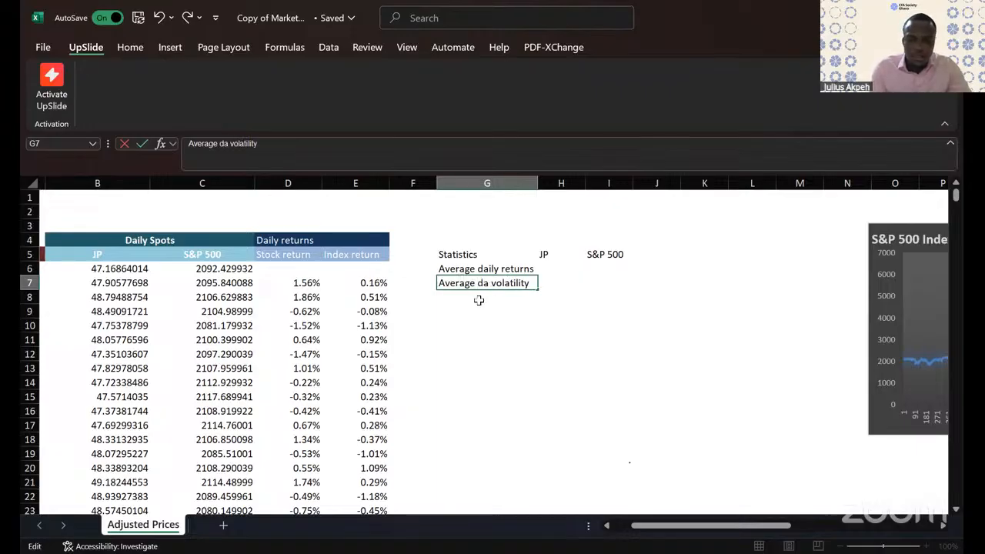
pyautogui.write('ily')
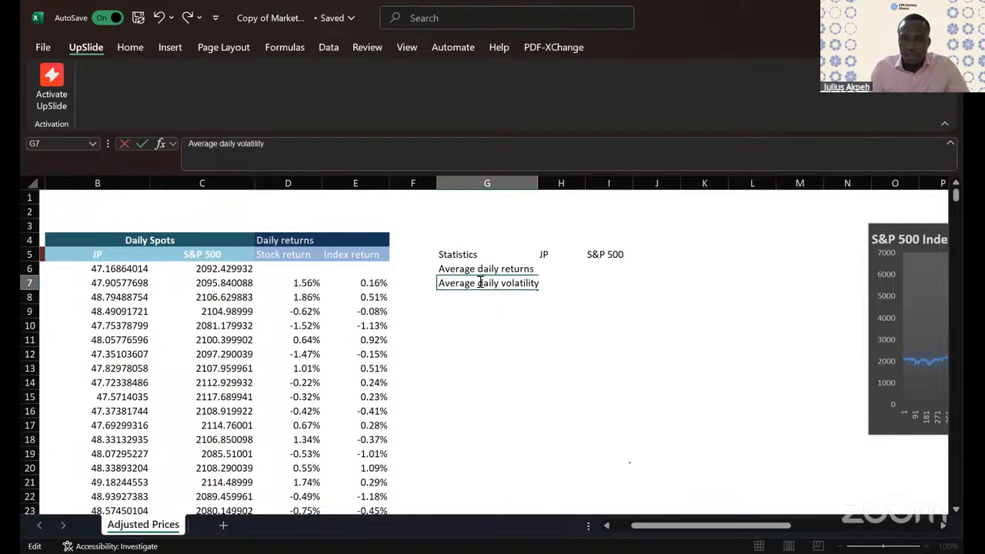
# Step: Shorten the label in G7 to "Daily volatility"
pyautogui.press('BackSpace')
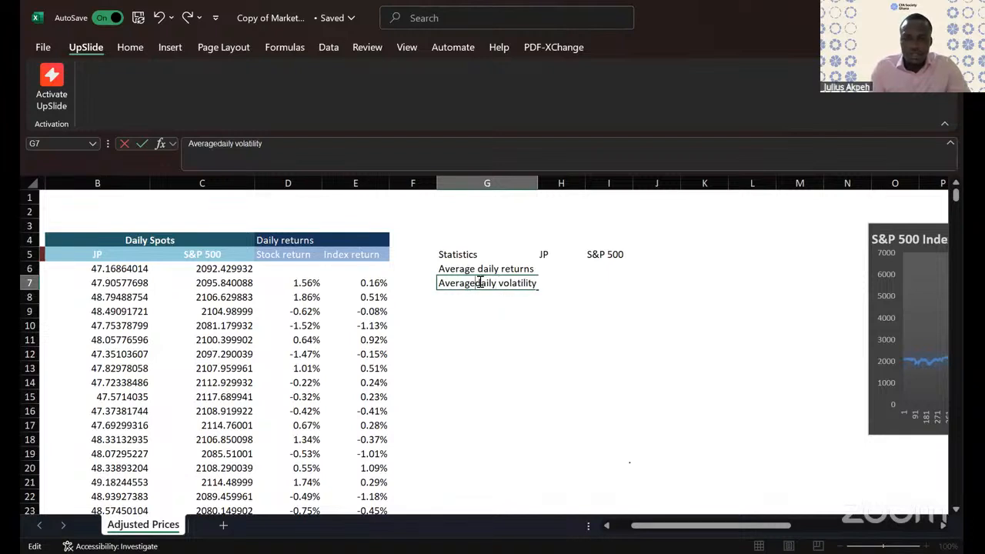
pyautogui.press('BackSpace')
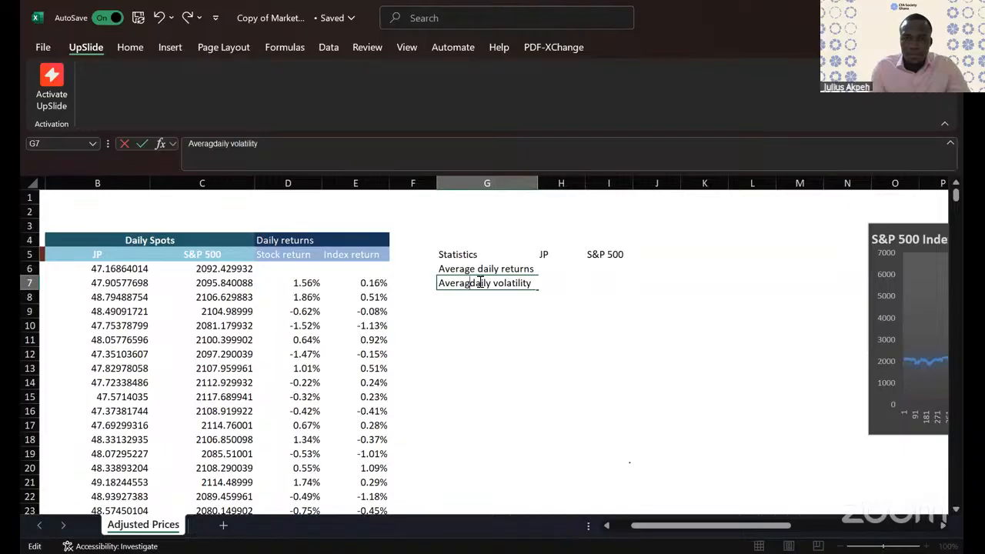
pyautogui.press('BackSpace')
pyautogui.press('BackSpace')
pyautogui.press('BackSpace')
pyautogui.press('BackSpace')
pyautogui.press('BackSpace')
pyautogui.press('BackSpace')
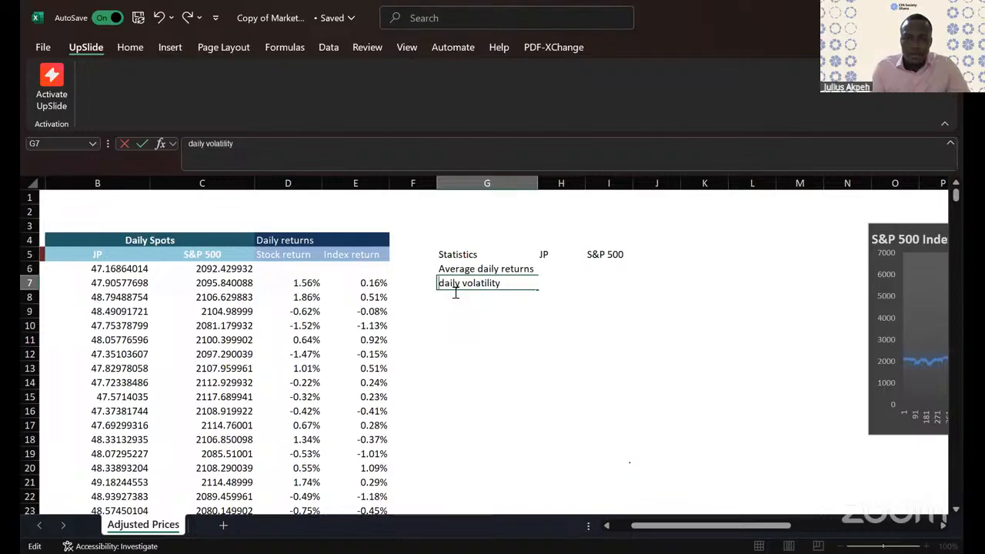
pyautogui.press('Delete')
pyautogui.write('D')
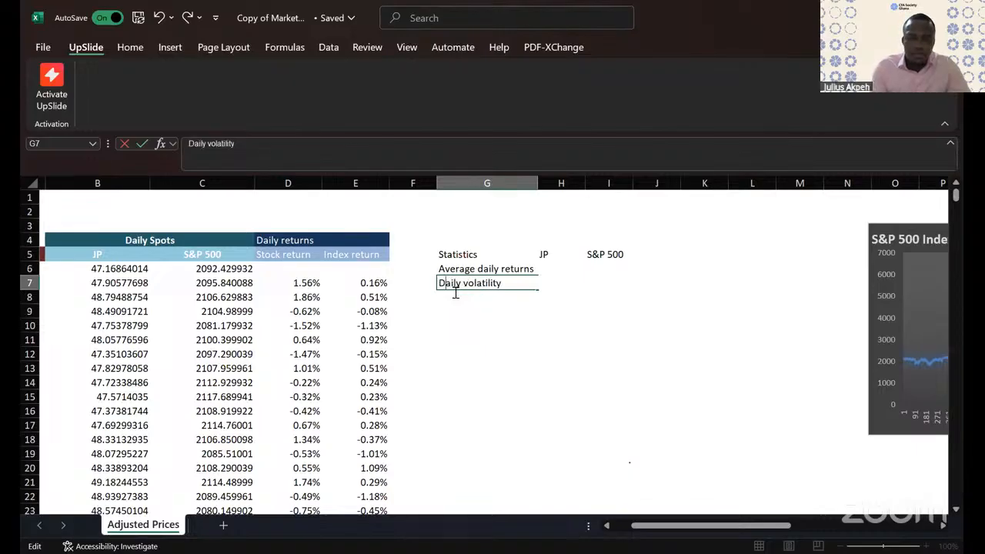
pyautogui.press('Return')
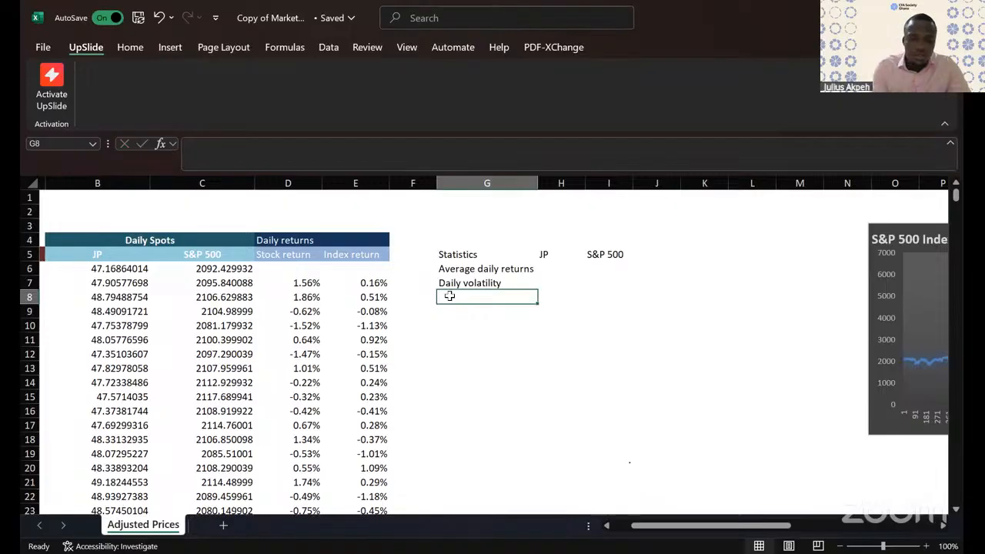
# Step: Enter the label "Annualised returns" in G8, correcting the spelling of the second word
pyautogui.write('Annual')
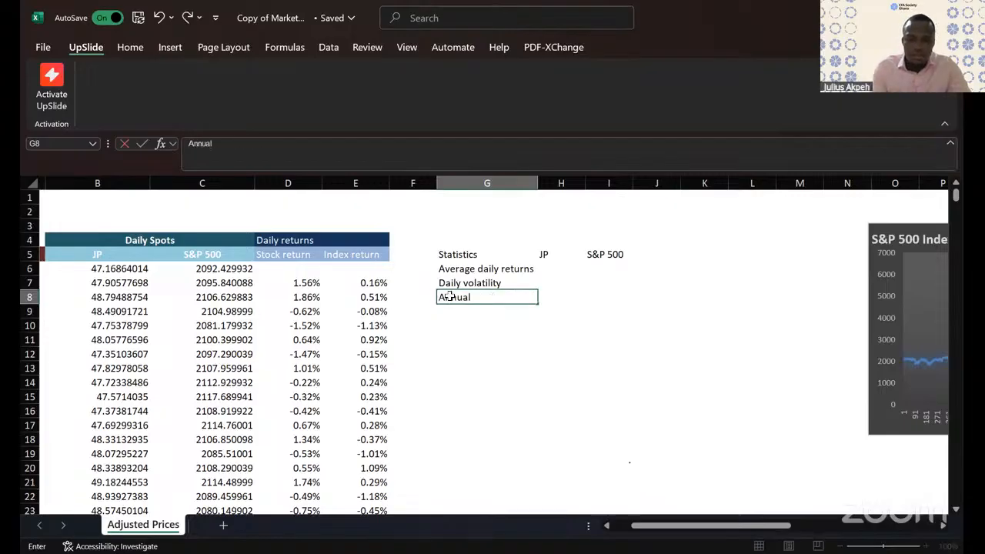
pyautogui.write('ised retains')
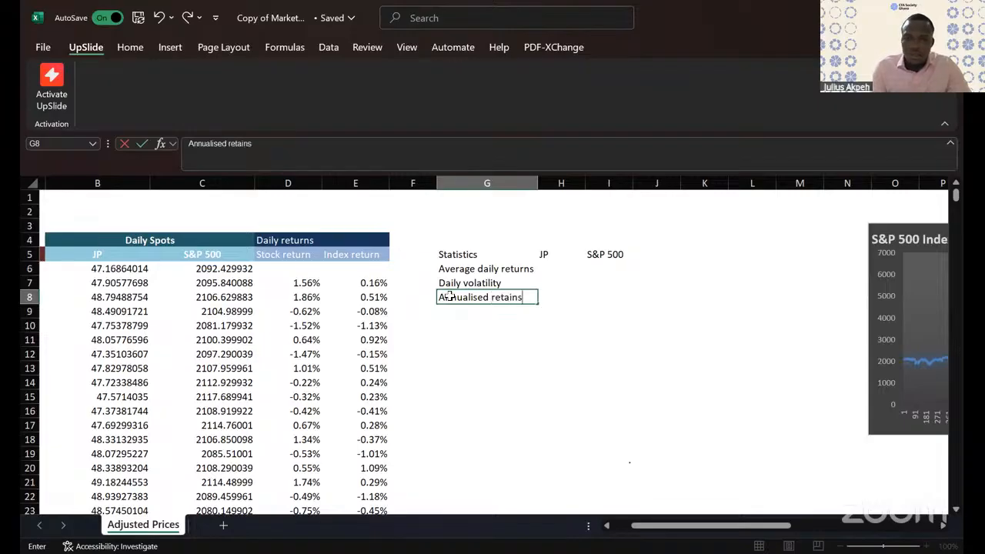
pyautogui.press('BackSpace')
pyautogui.press('BackSpace')
pyautogui.press('BackSpace')
pyautogui.press('BackSpace')
pyautogui.press('BackSpace')
pyautogui.write('urns')
pyautogui.press('BackSpace')
pyautogui.press('BackSpace')
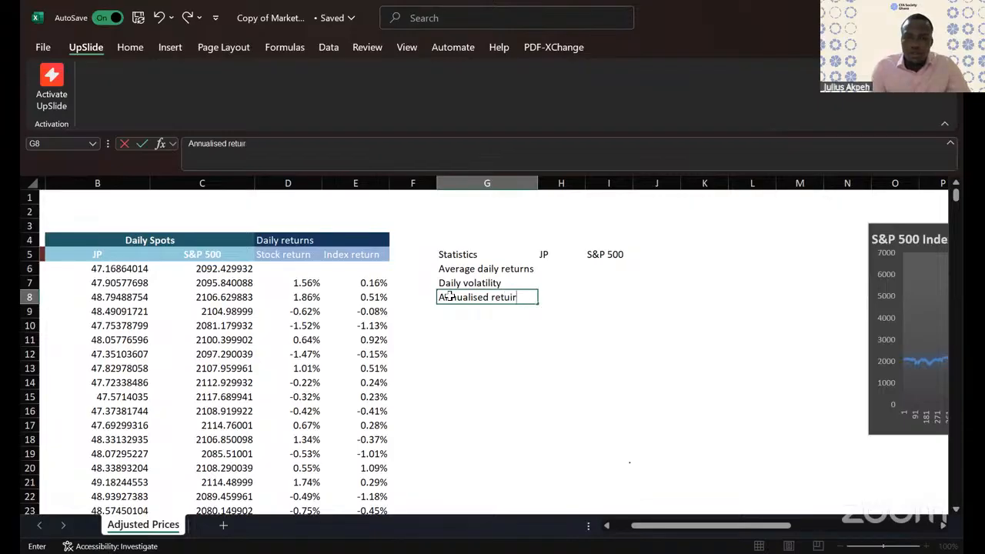
pyautogui.press('BackSpace')
pyautogui.press('BackSpace')
pyautogui.write('urns')
pyautogui.press('Return')
# Step: Enter the label "Annualised volatility" in G9, below the annualised returns label
pyautogui.write('Annual')
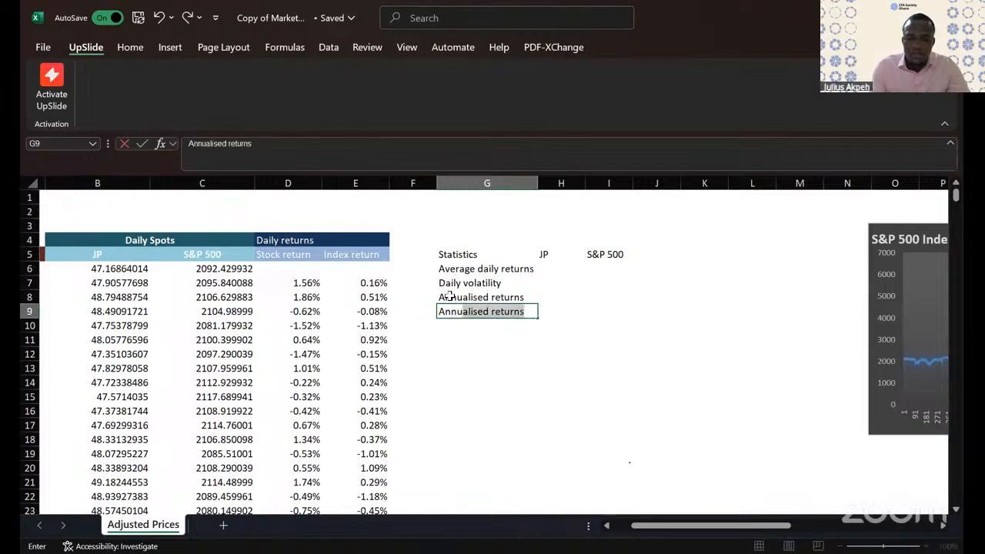
pyautogui.write('ised ')
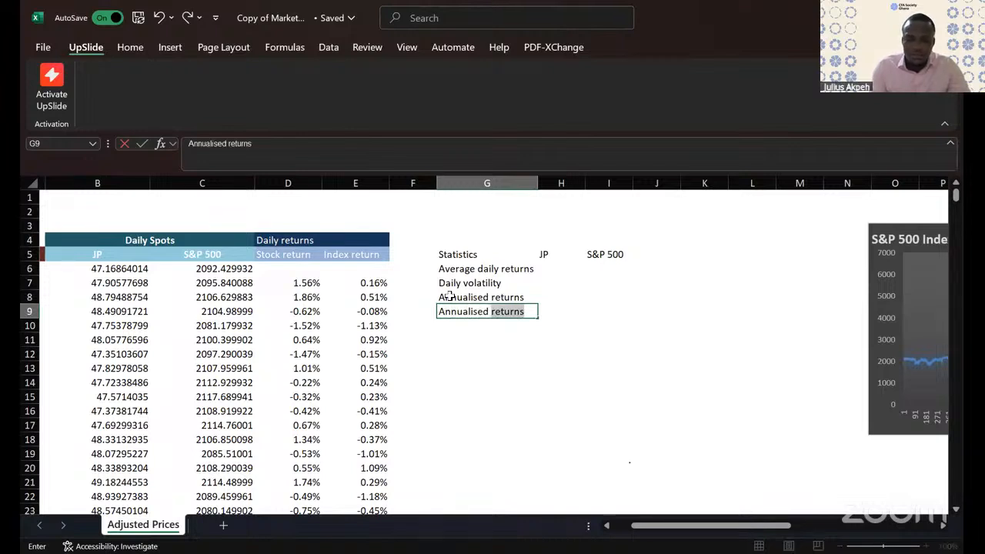
pyautogui.write('vola')
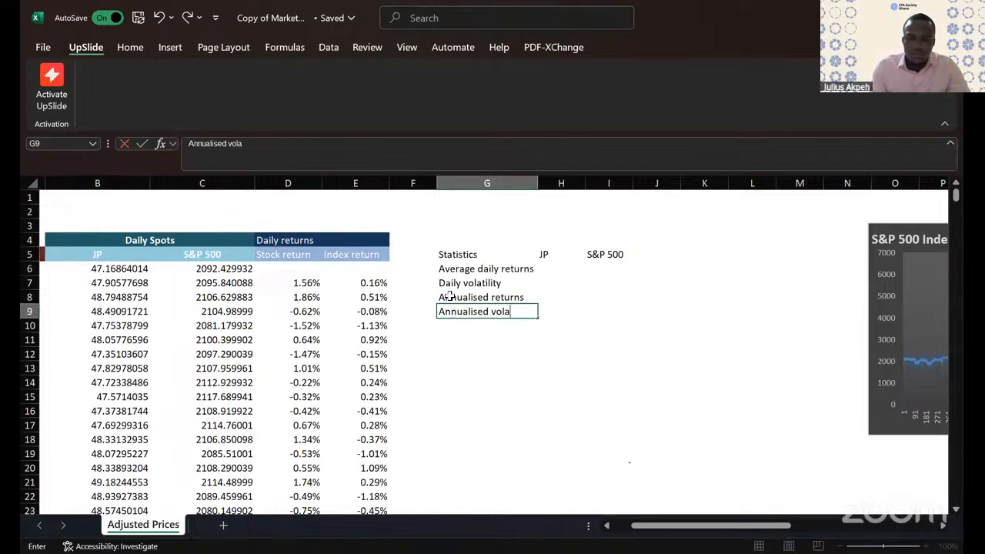
pyautogui.write('tility')
pyautogui.click(454, 353)
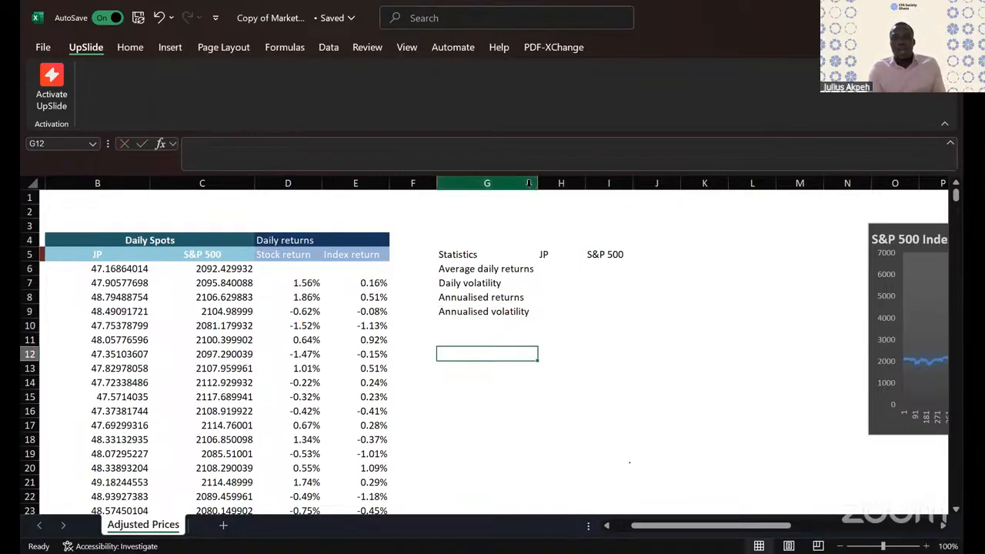
# Step: Centre the "JP" and "S&P 500" column headings in H5:I5
pyautogui.click(547, 252)
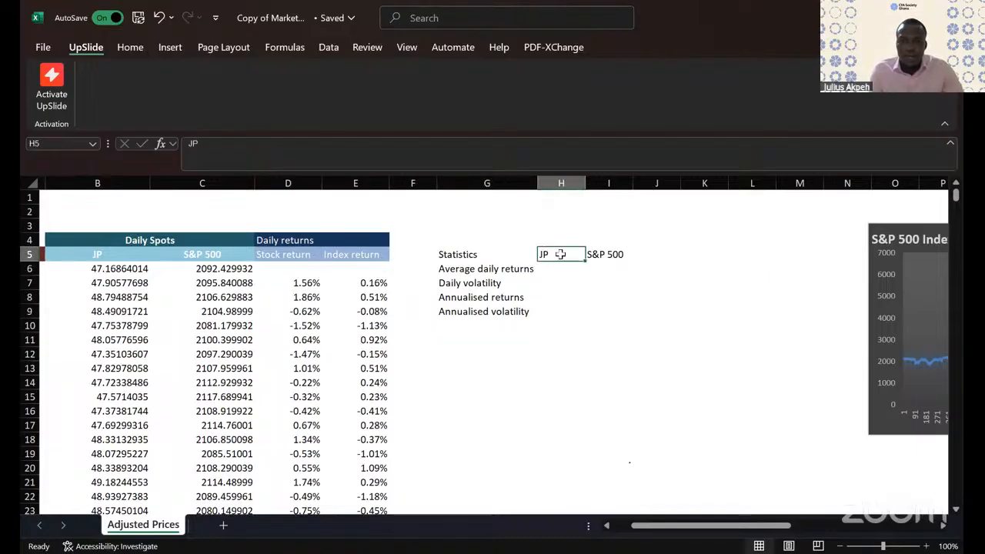
pyautogui.moveTo(560, 254); pyautogui.dragTo(609, 257)
pyautogui.click(130, 47)
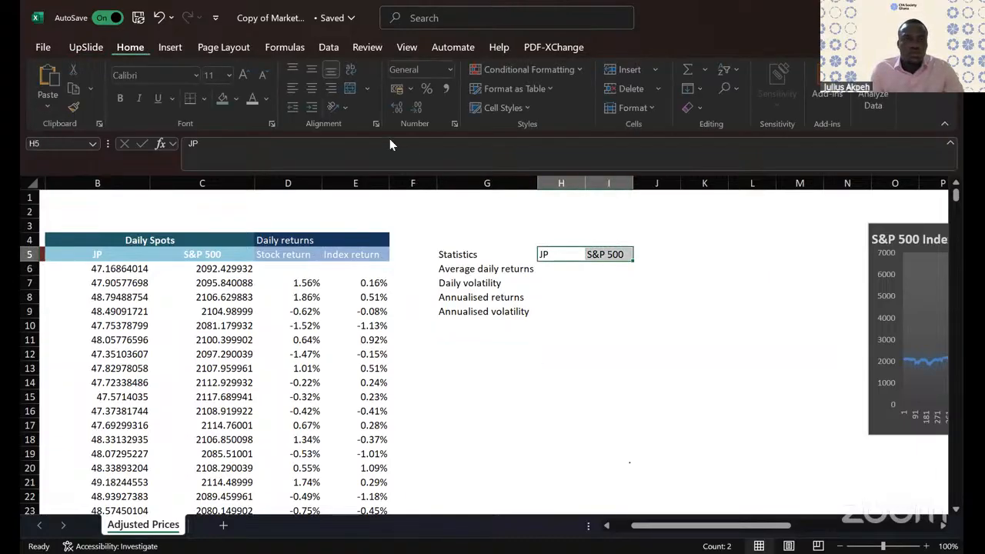
pyautogui.click(318, 85)
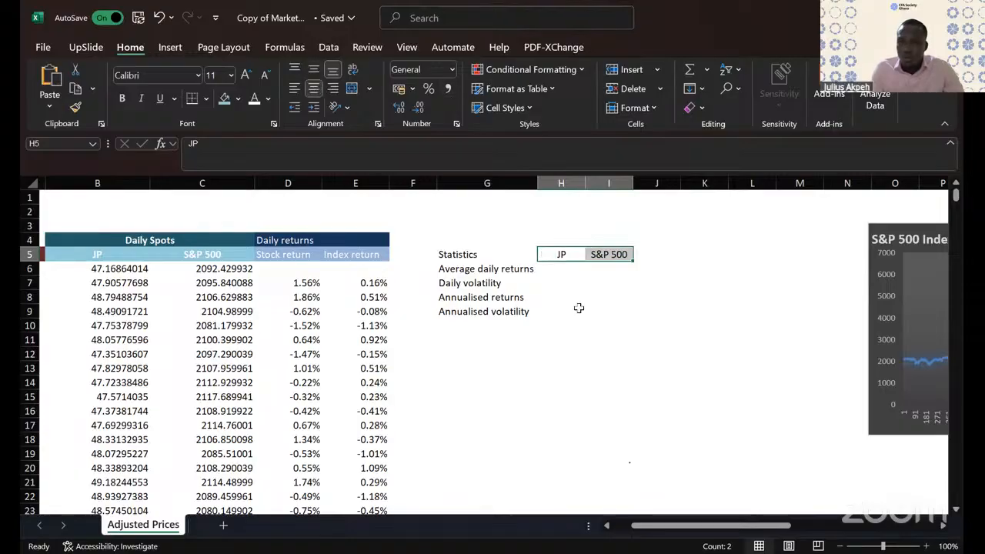
pyautogui.click(573, 300)
# Step: Format the Statistics header row G5:I5 with a dark red fill and white text
pyautogui.moveTo(465, 251); pyautogui.dragTo(609, 255)
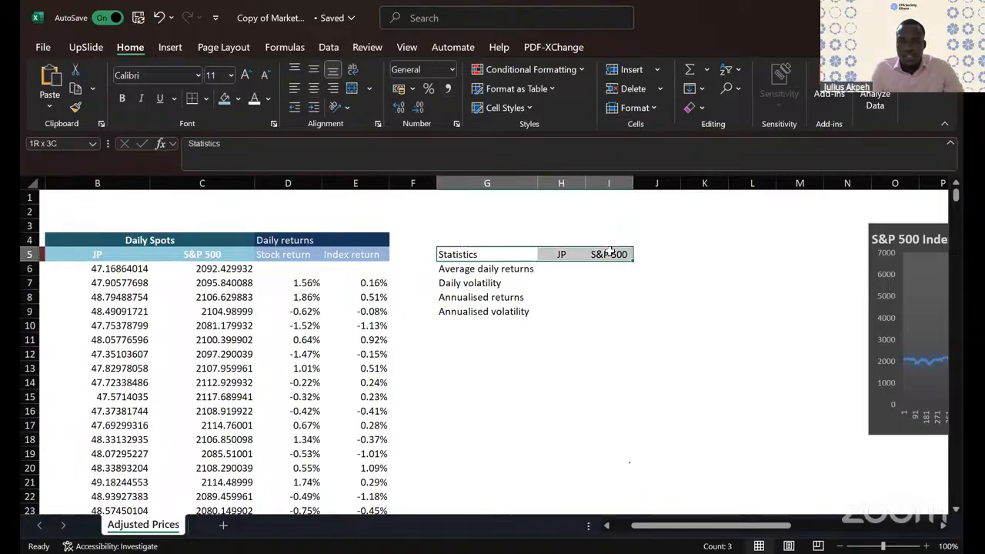
pyautogui.click(238, 97)
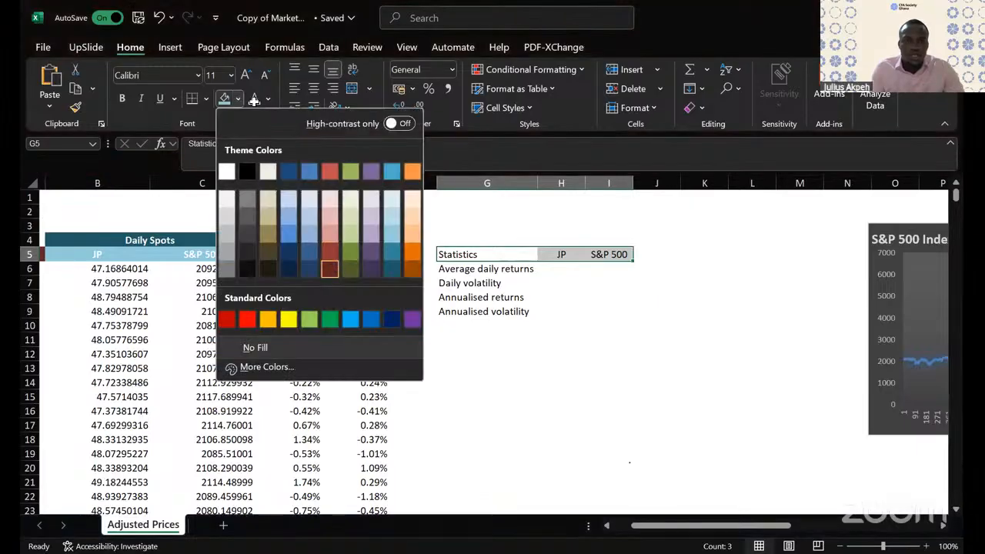
pyautogui.click(330, 268)
pyautogui.click(556, 280)
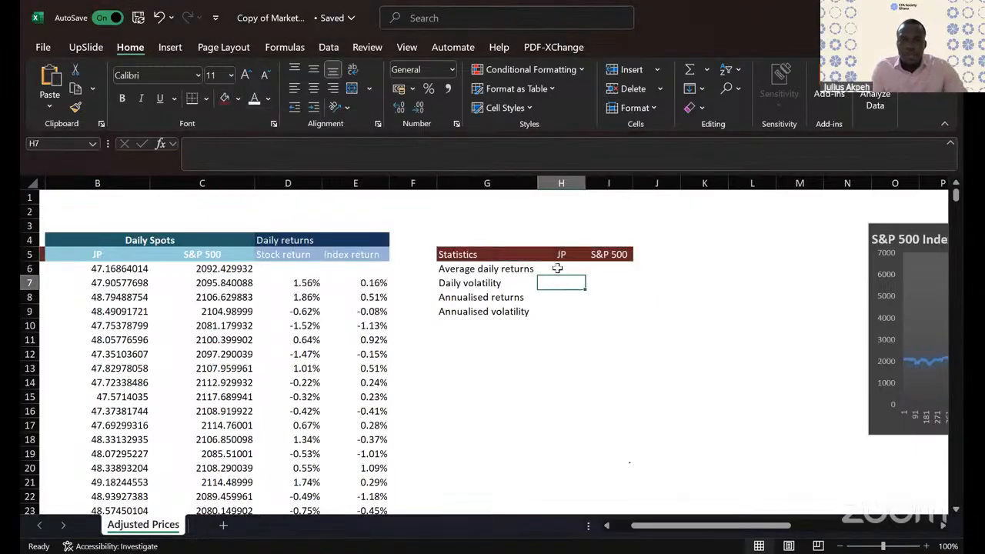
pyautogui.click(556, 268)
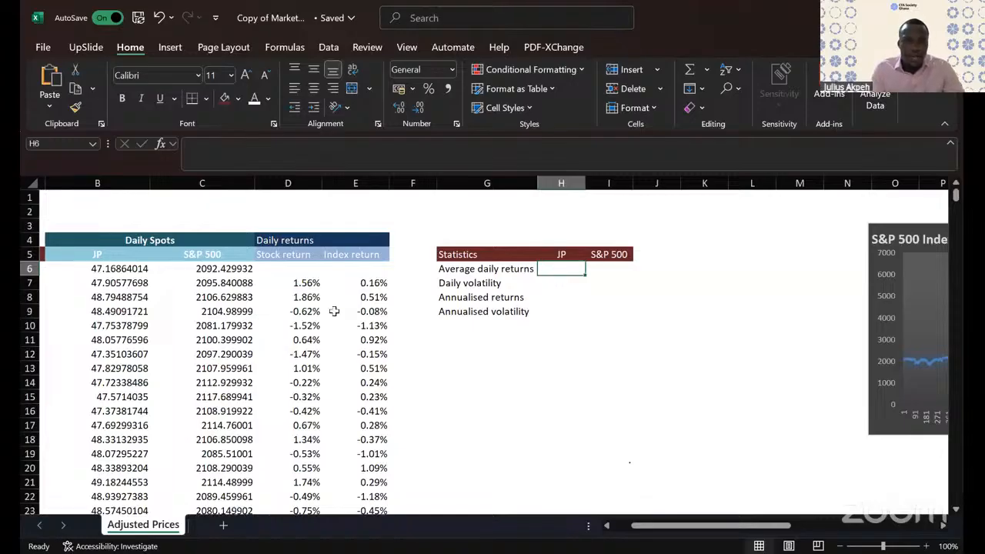
pyautogui.click(311, 322)
pyautogui.moveTo(299, 285); pyautogui.dragTo(303, 438)
pyautogui.click(304, 323)
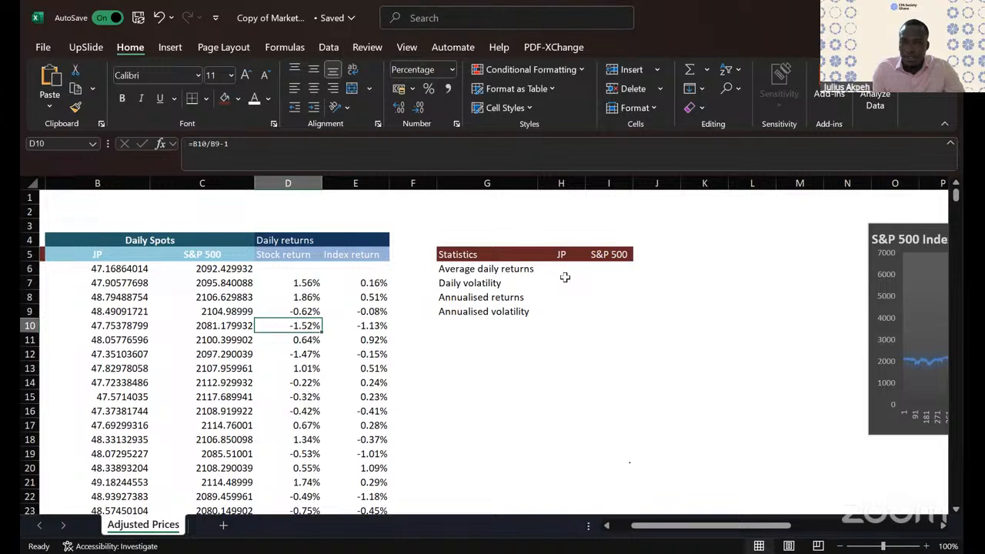
pyautogui.click(560, 267)
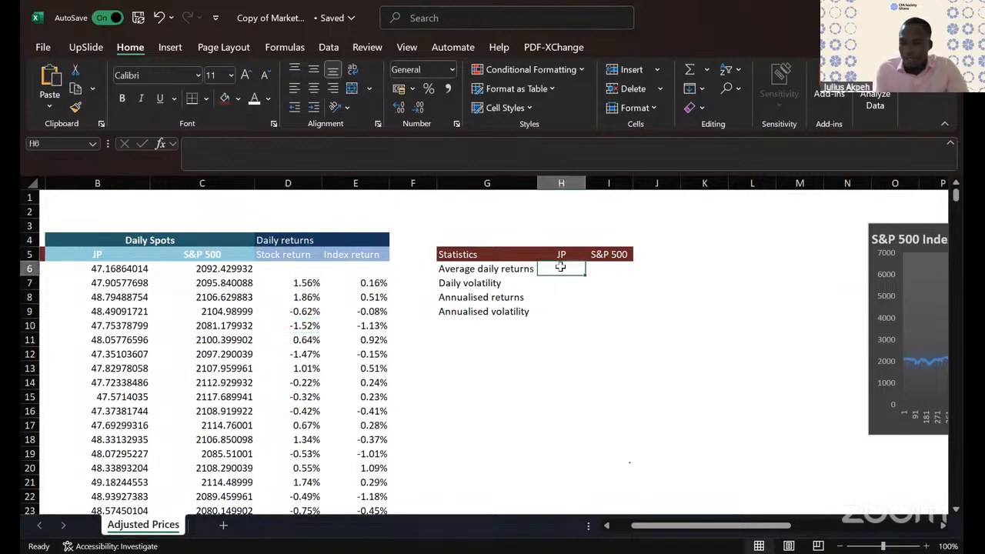
pyautogui.write('=')
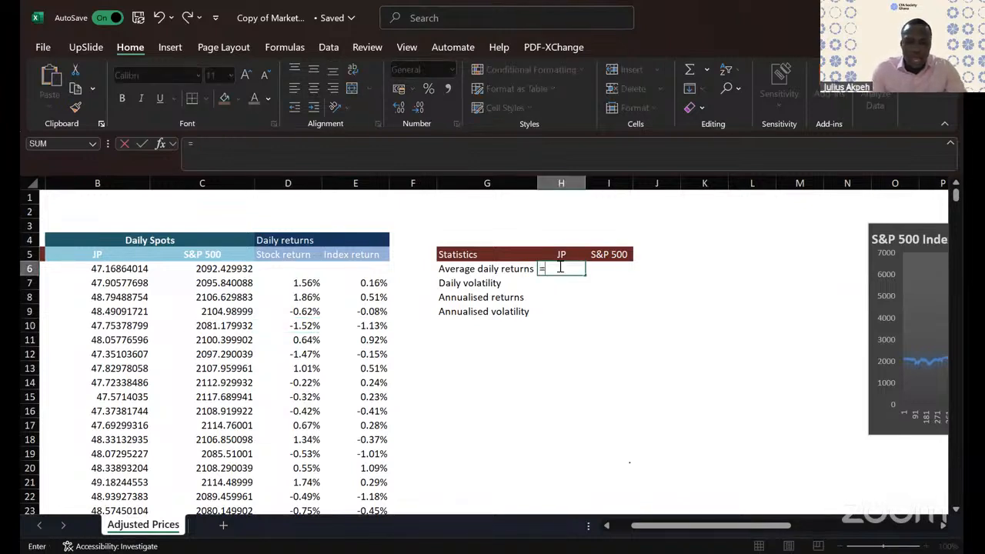
pyautogui.write('aver')
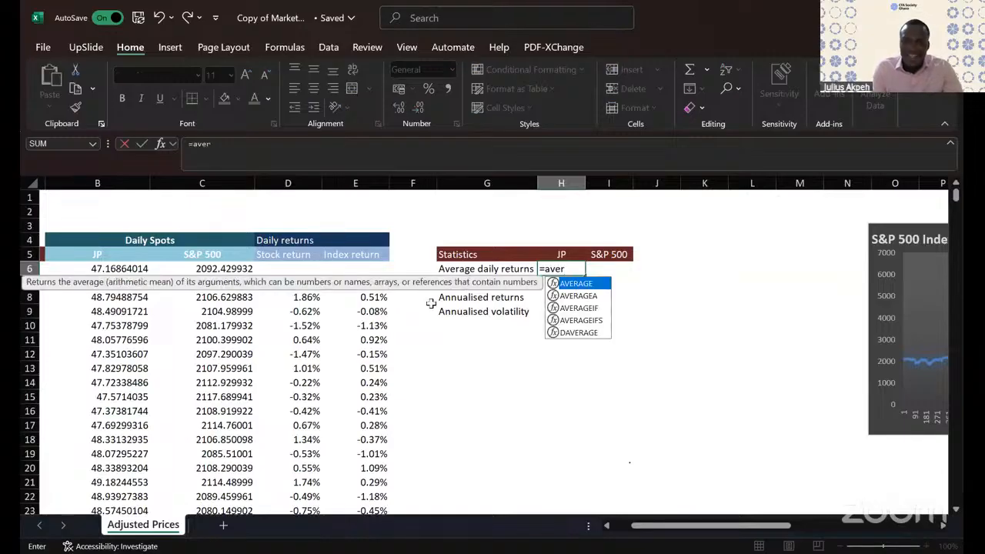
pyautogui.doubleClick(577, 285)
pyautogui.click(297, 285)
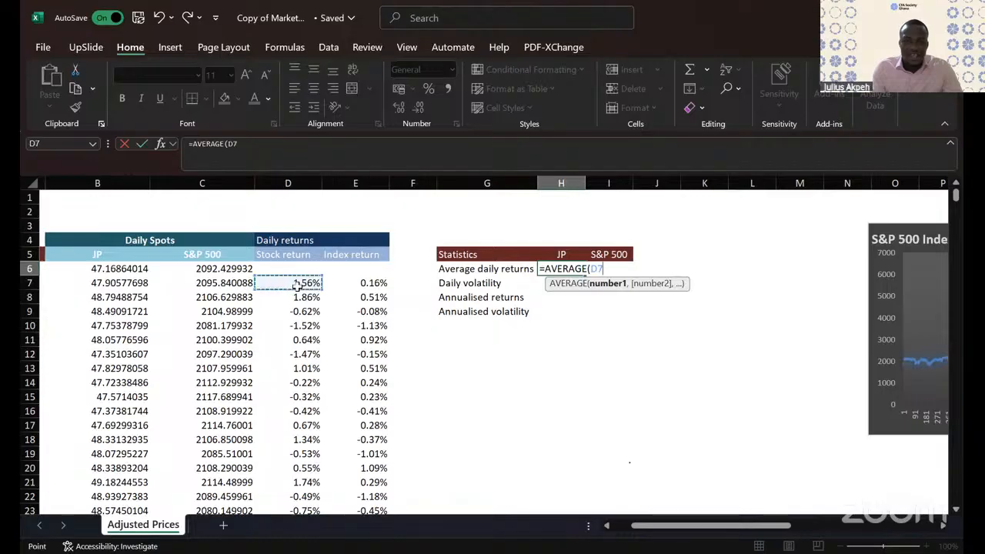
pyautogui.press('Escape')
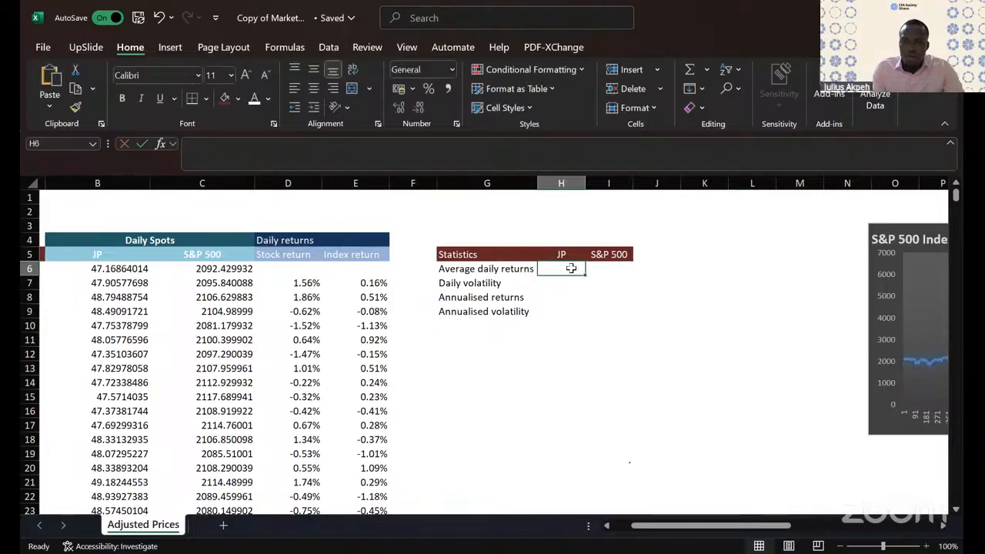
# Step: Select the stock returns from D7 down to the last data row to check how far the range extends
pyautogui.click(306, 282)
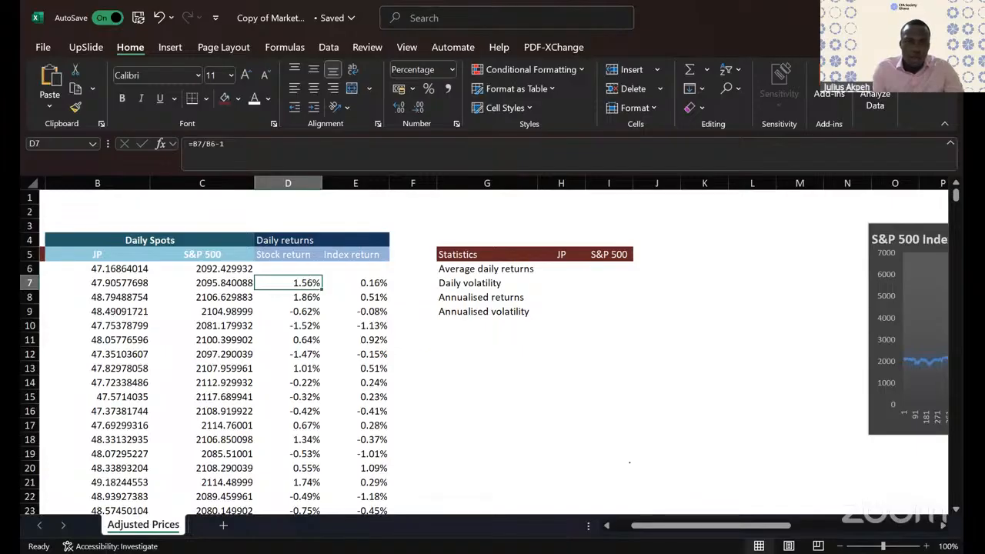
pyautogui.moveTo(306, 282); pyautogui.dragTo(299, 523)
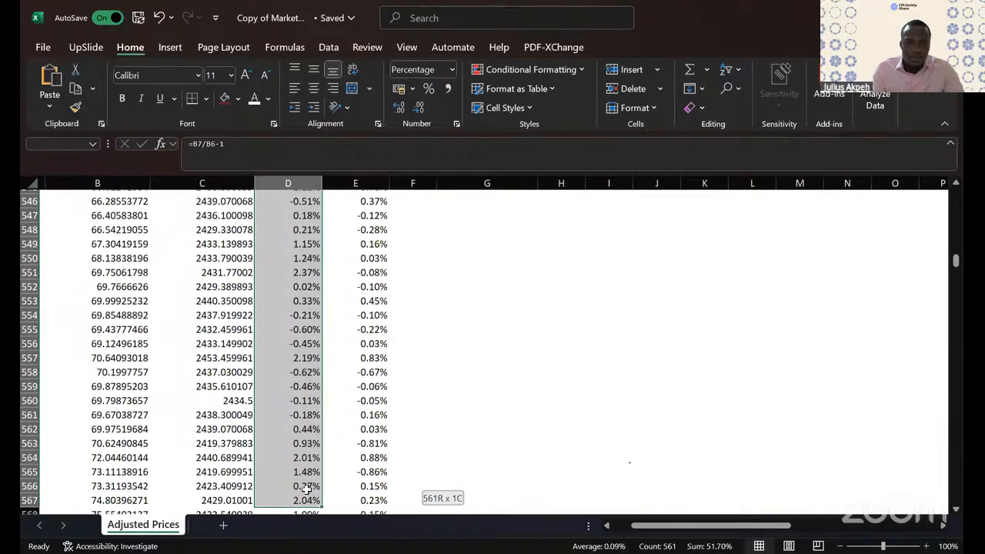
pyautogui.moveTo(306, 489); pyautogui.dragTo(308, 486)
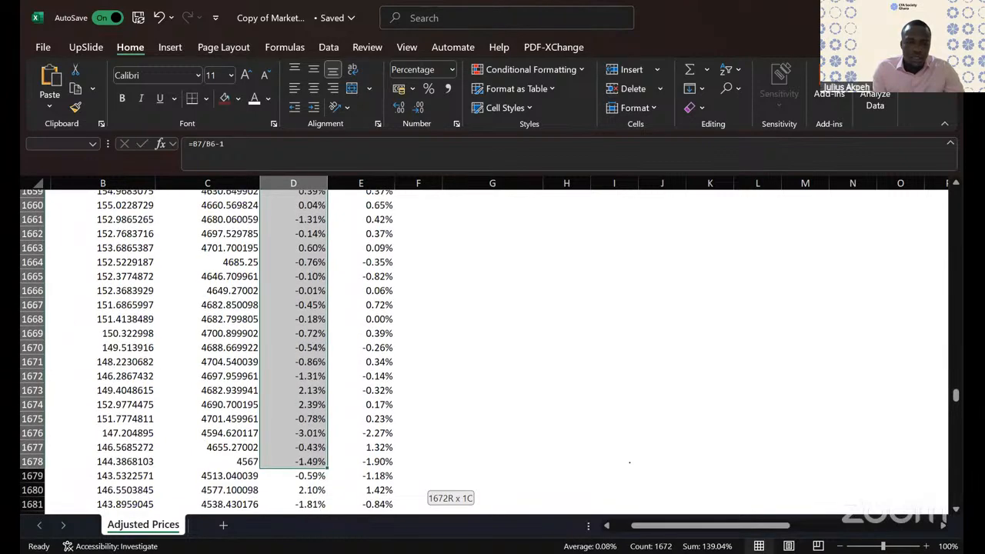
pyautogui.moveTo(308, 517); pyautogui.dragTo(317, 538)
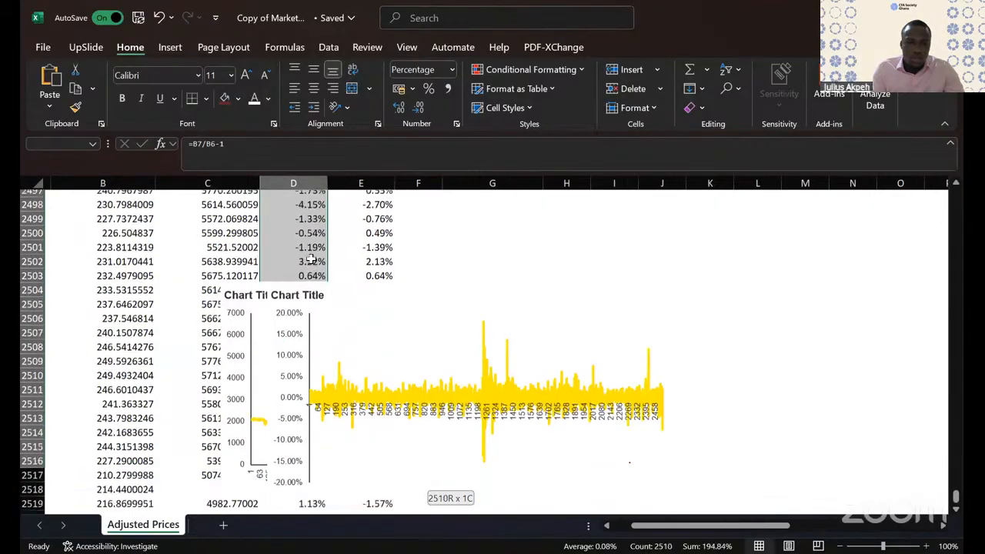
pyautogui.moveTo(322, 455); pyautogui.dragTo(322, 456)
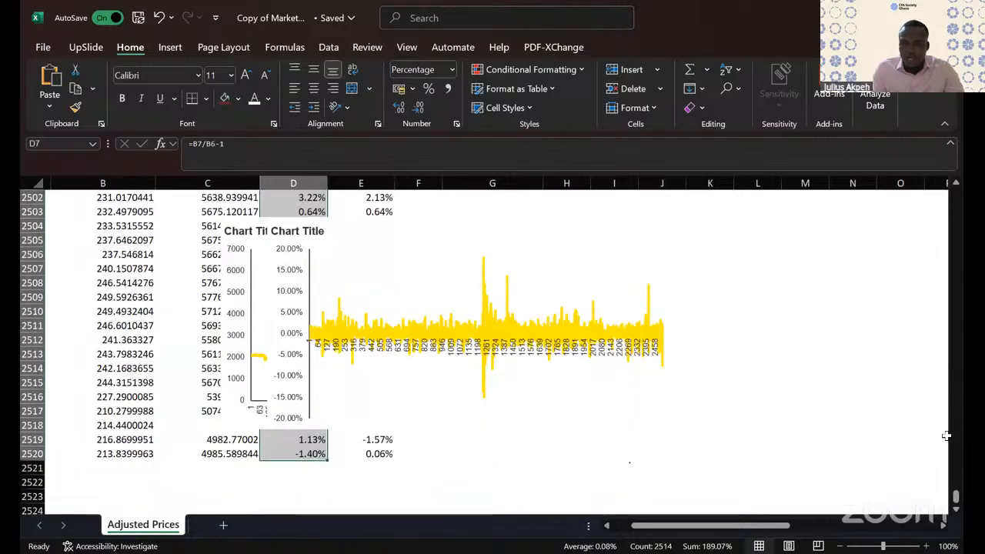
pyautogui.moveTo(957, 499); pyautogui.dragTo(954, 135)
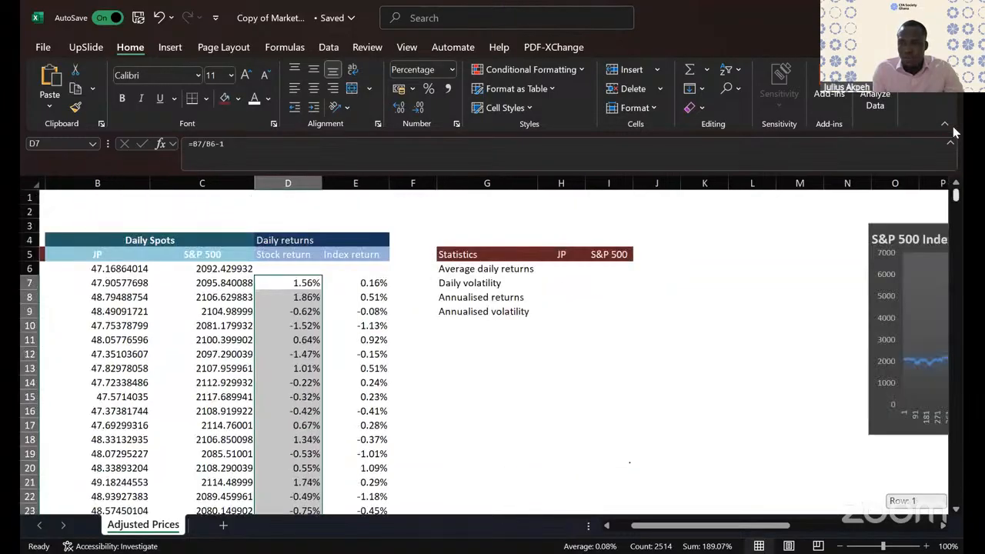
# Step: Enter the range text "G7:G2520" as a note in G3 and copy that text for reuse in a formula
pyautogui.click(482, 225)
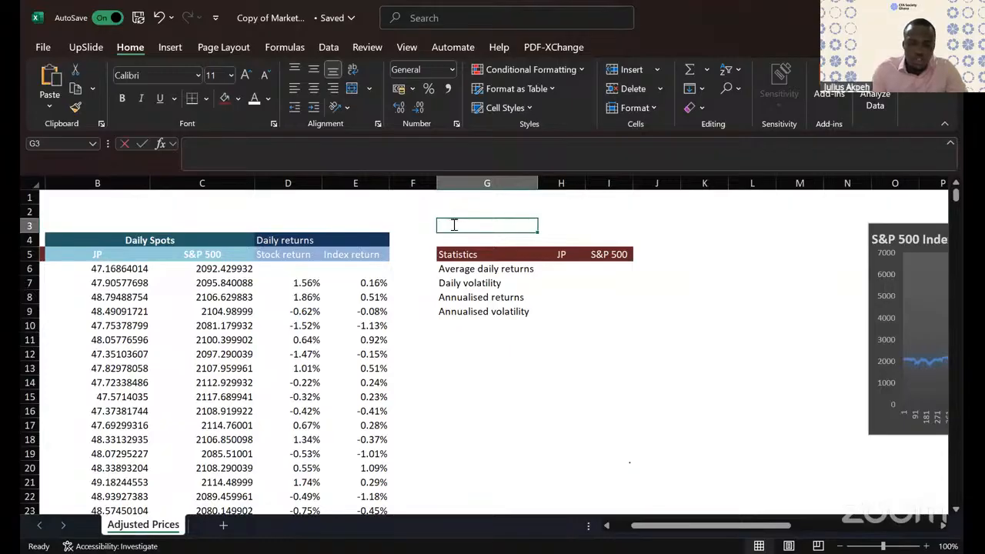
pyautogui.write('G7')
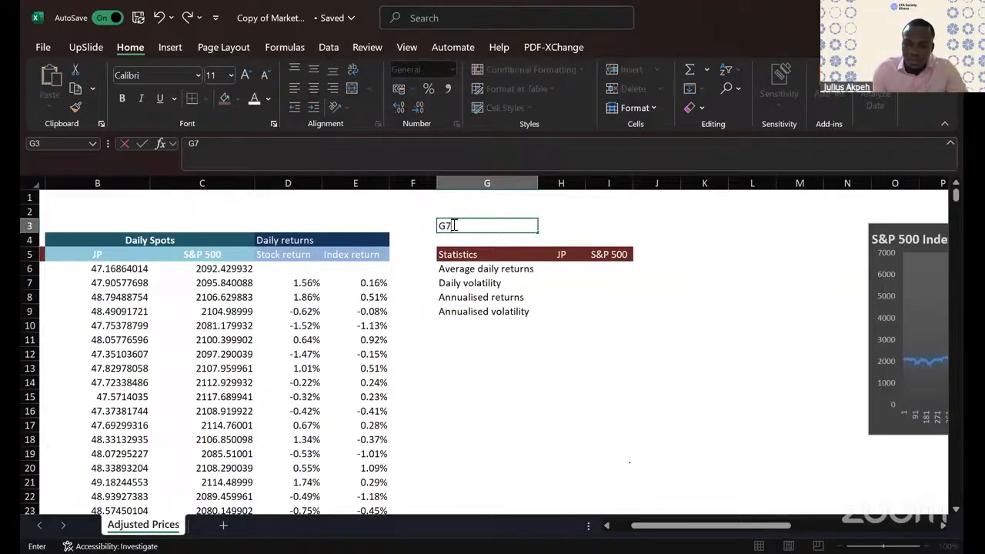
pyautogui.write(':G2')
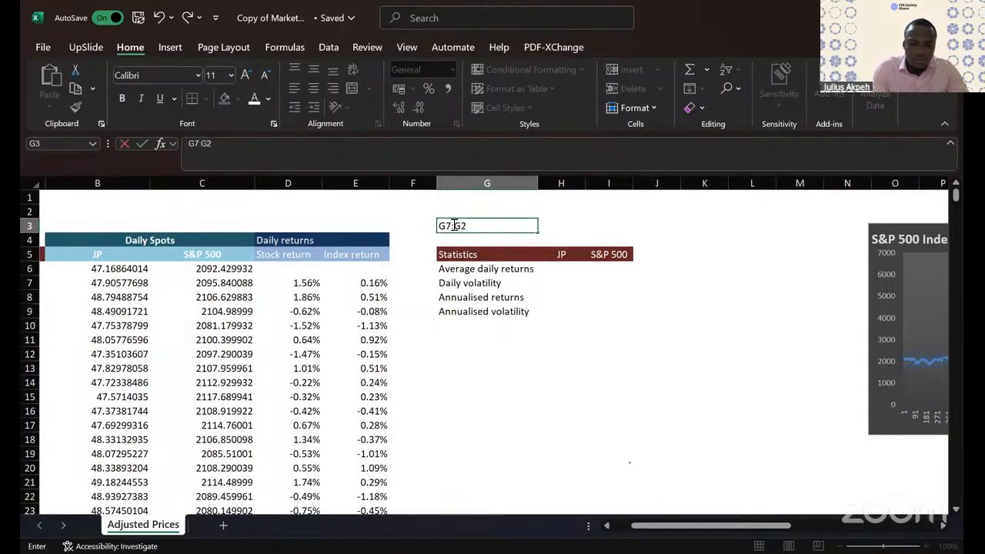
pyautogui.write('520')
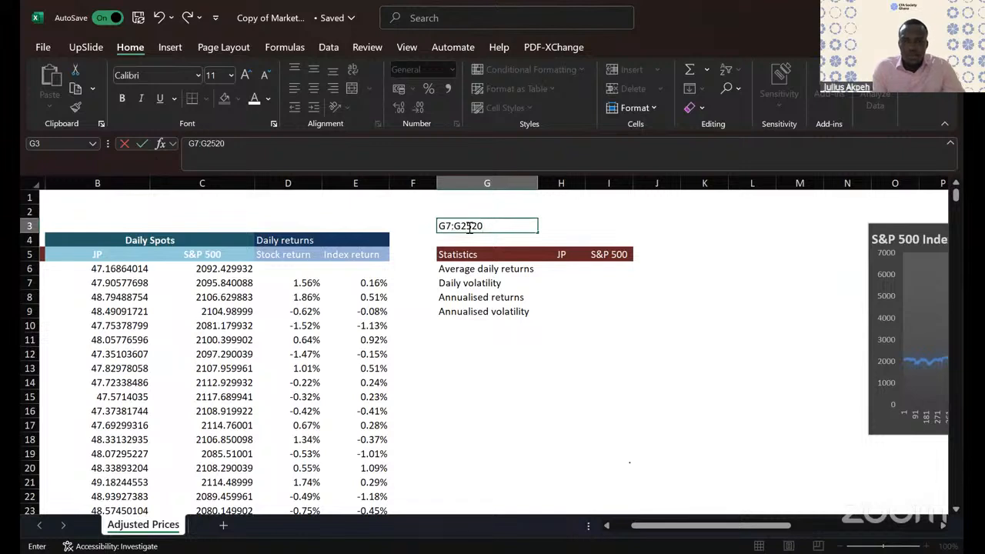
pyautogui.click(499, 369)
pyautogui.click(473, 228)
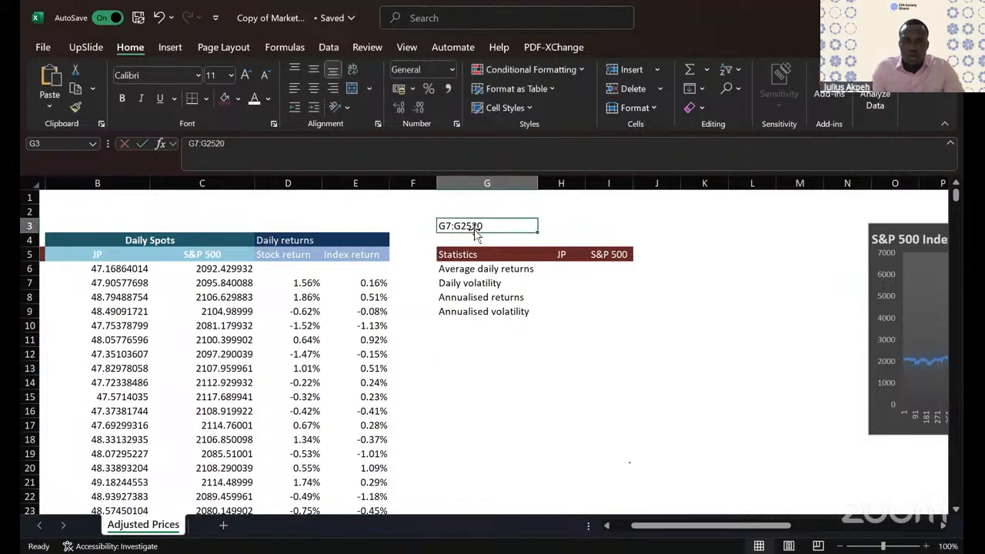
pyautogui.moveTo(254, 147); pyautogui.dragTo(187, 144)
pyautogui.hotkey('ctrl', 'c')
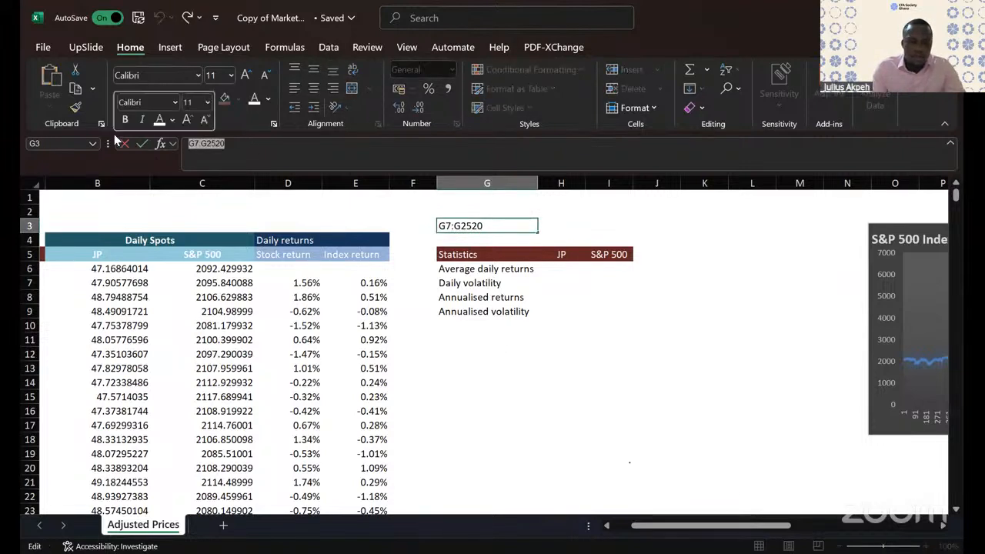
pyautogui.press('Escape')
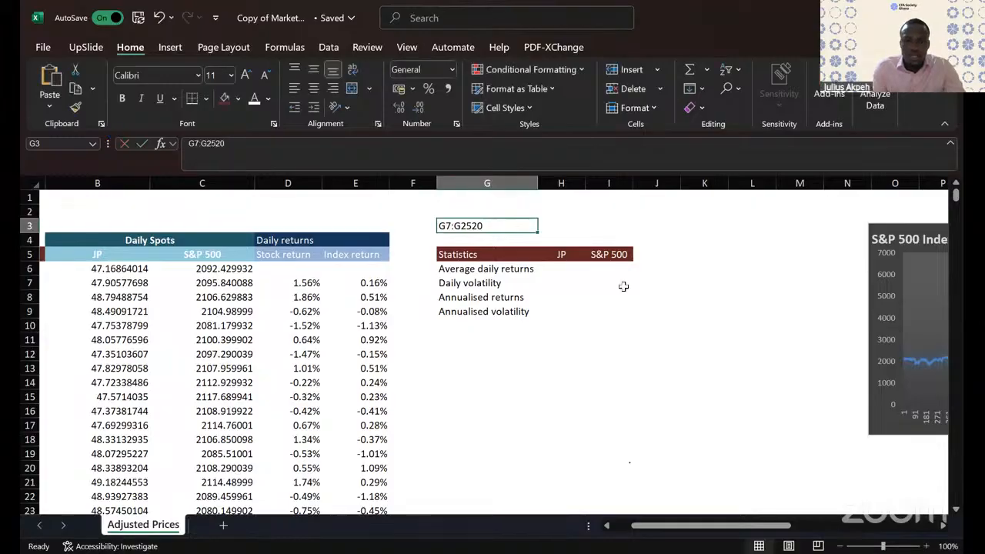
# Step: Calculate JP's average daily return in H6 with =AVERAGE(D7:D2520), reusing the copied range text and shifting its reference to the stock return column
pyautogui.click(564, 268)
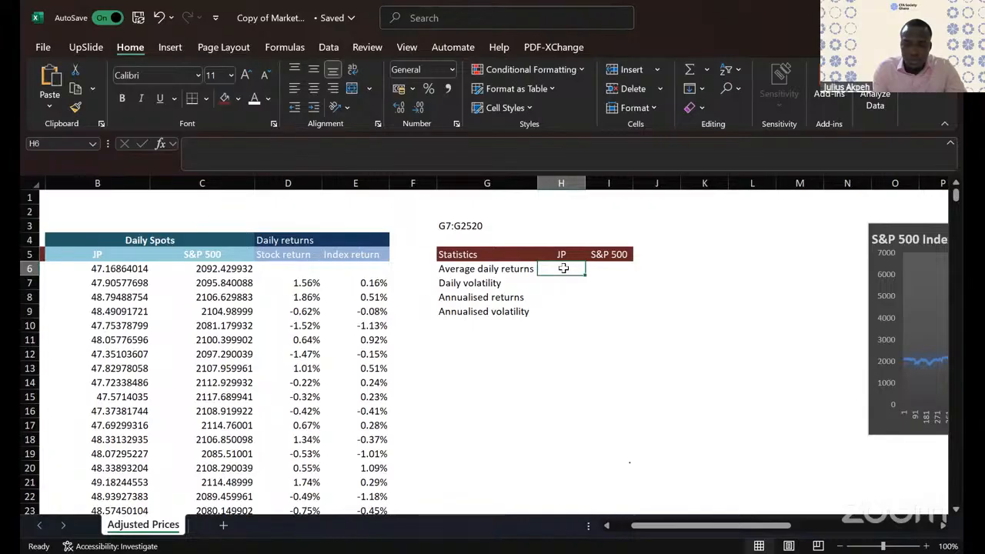
pyautogui.write('=')
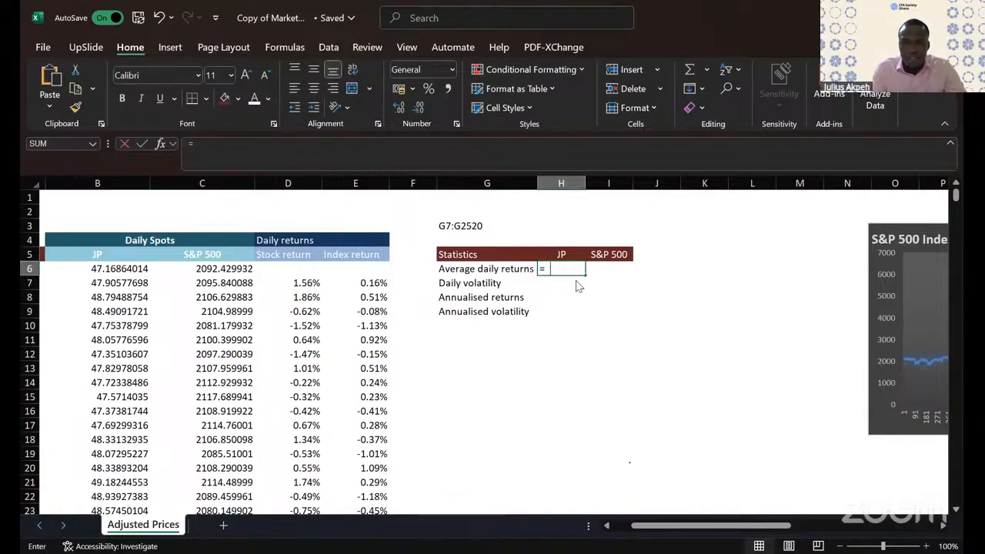
pyautogui.write('avera')
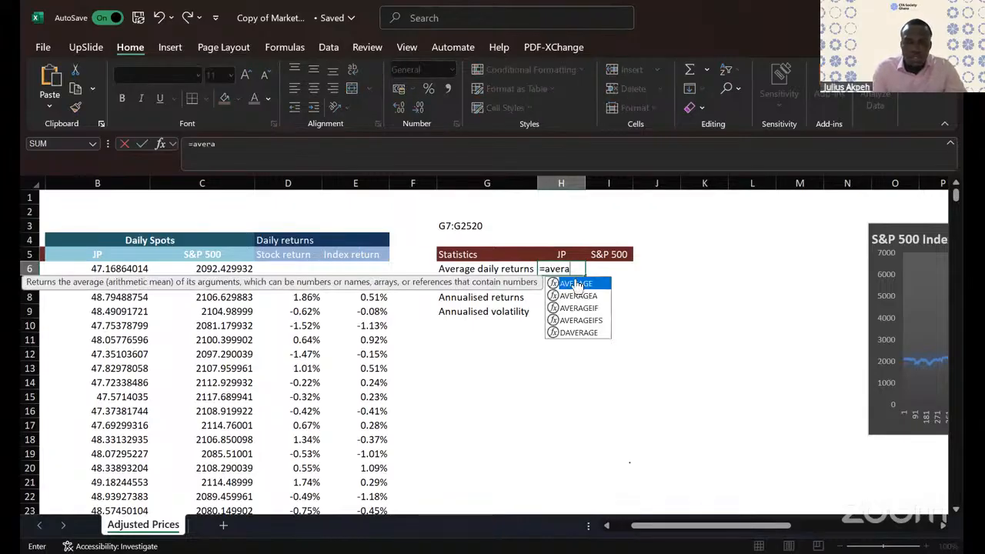
pyautogui.doubleClick(575, 285)
pyautogui.hotkey('ctrl', 'v')
pyautogui.write(')')
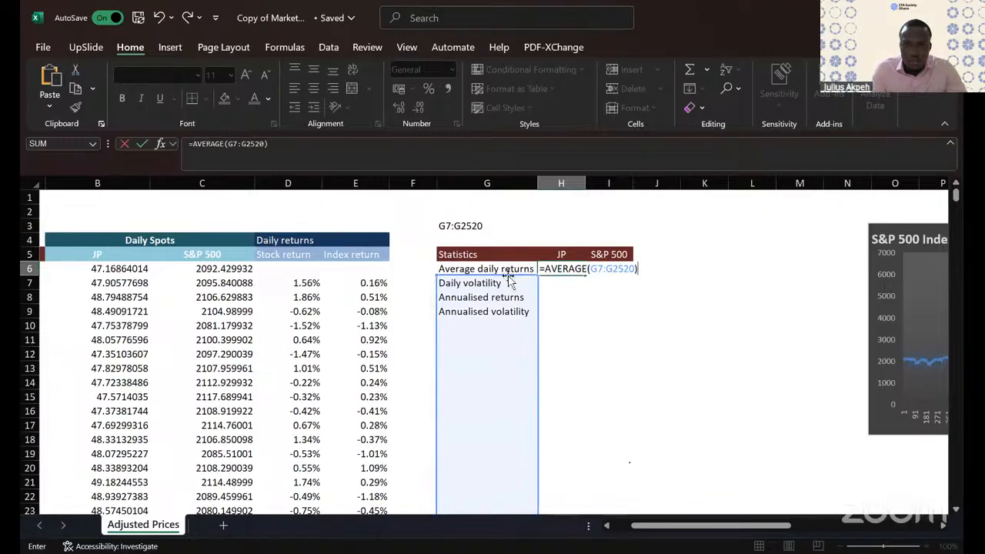
pyautogui.moveTo(508, 283); pyautogui.dragTo(288, 288)
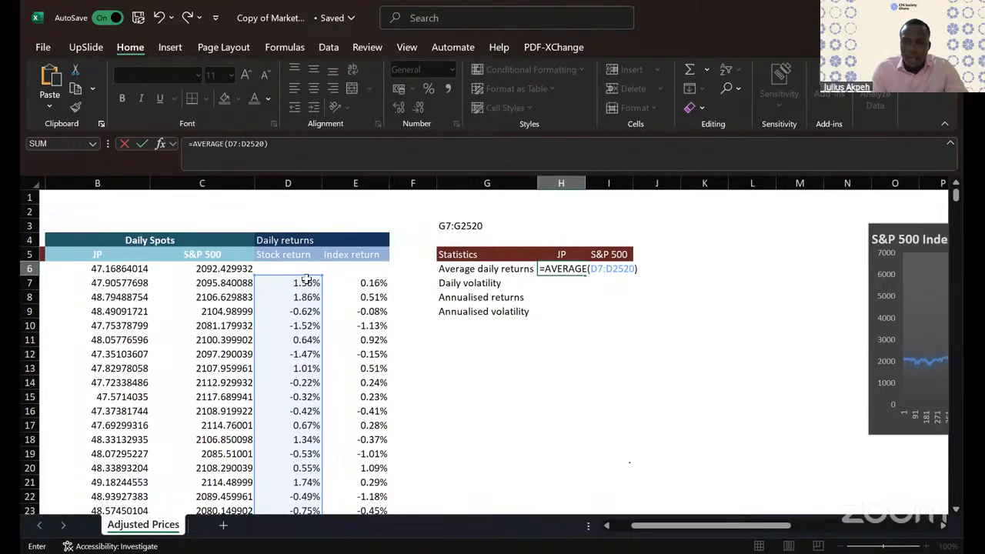
pyautogui.press('Return')
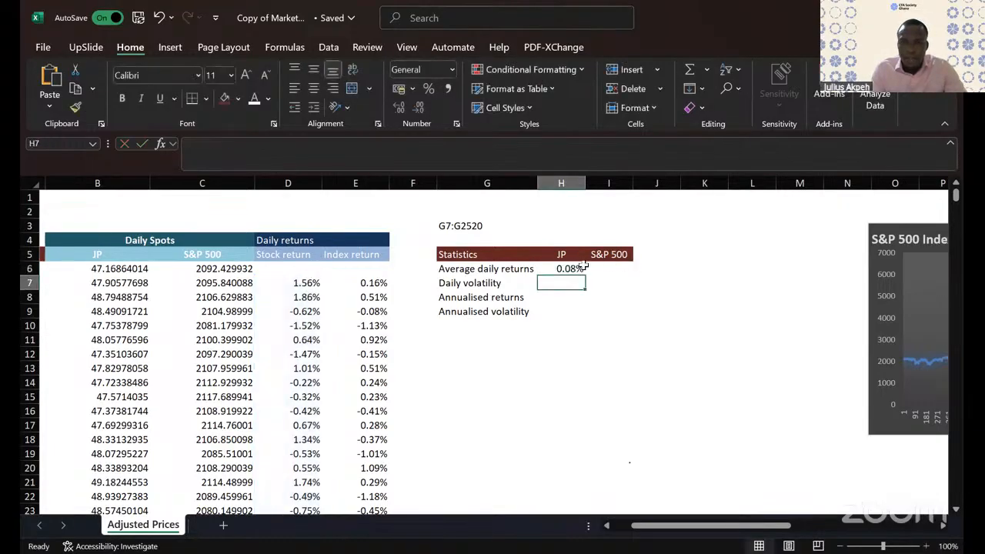
# Step: Fill the average daily return formula from H6 across to the S&P 500 cell I6 and review the JP formula's range
pyautogui.click(578, 268)
pyautogui.moveTo(586, 274); pyautogui.dragTo(627, 278)
pyautogui.click(624, 308)
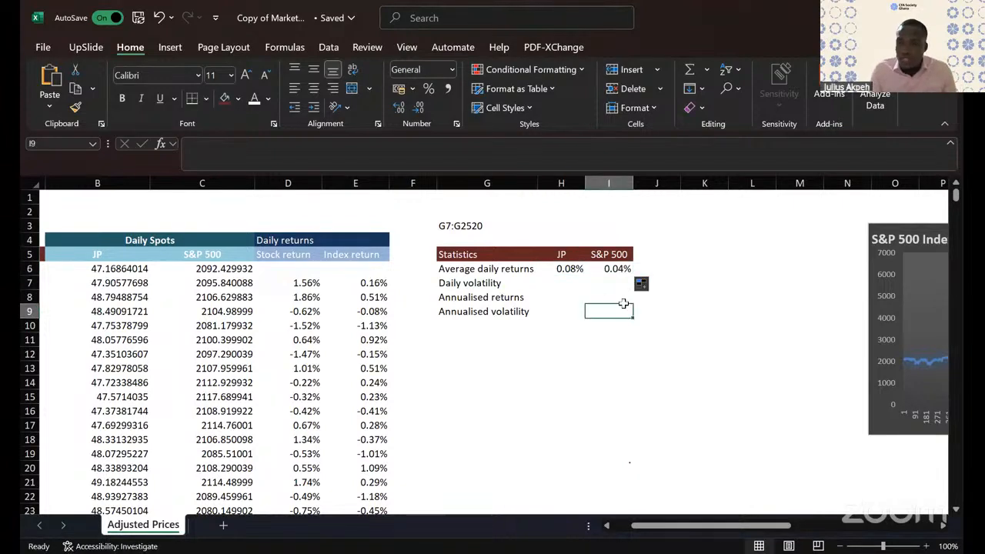
pyautogui.doubleClick(570, 268)
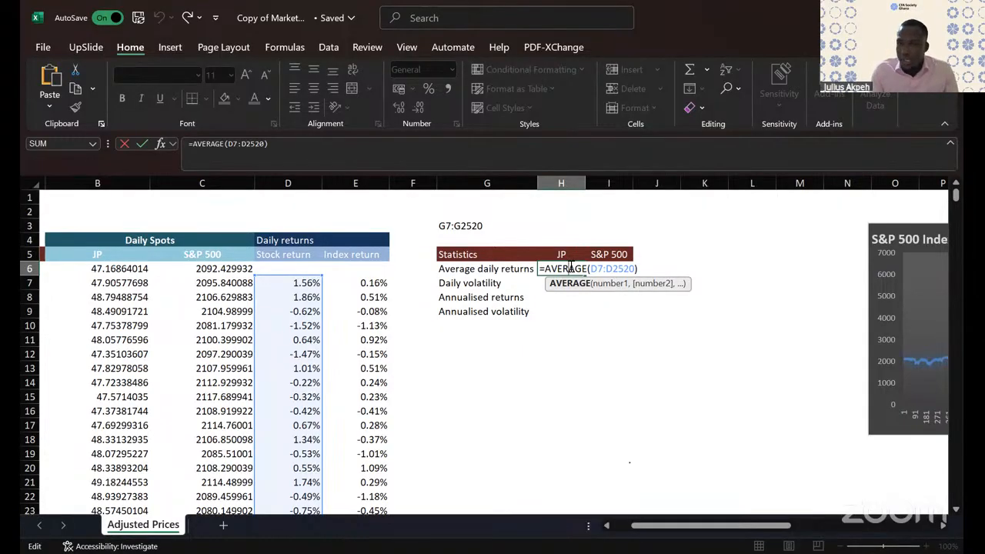
pyautogui.press('Return')
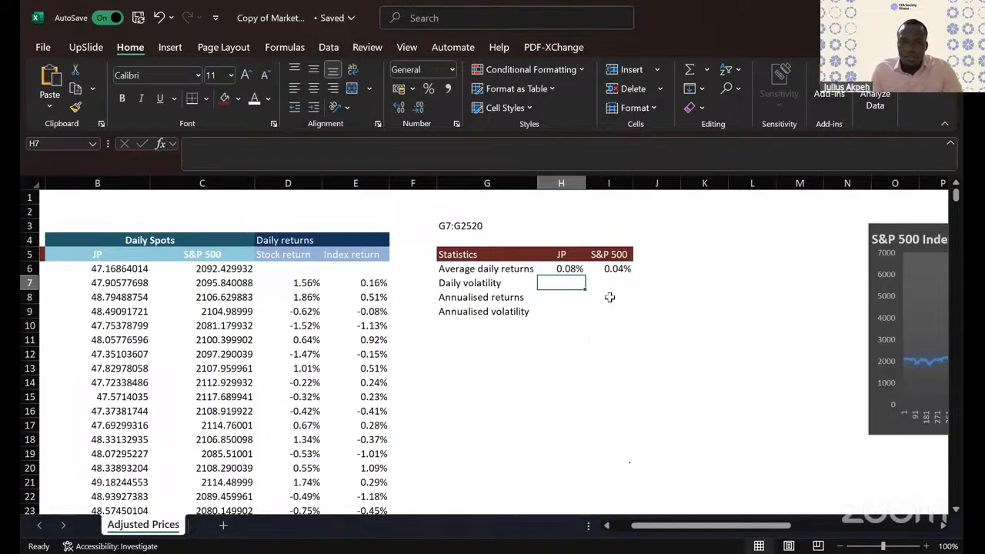
# Step: Calculate JP's daily volatility in H7 with =STDEV.P(D7:D2520), reusing the copied range text and accepting the bracket correction
pyautogui.click(334, 377)
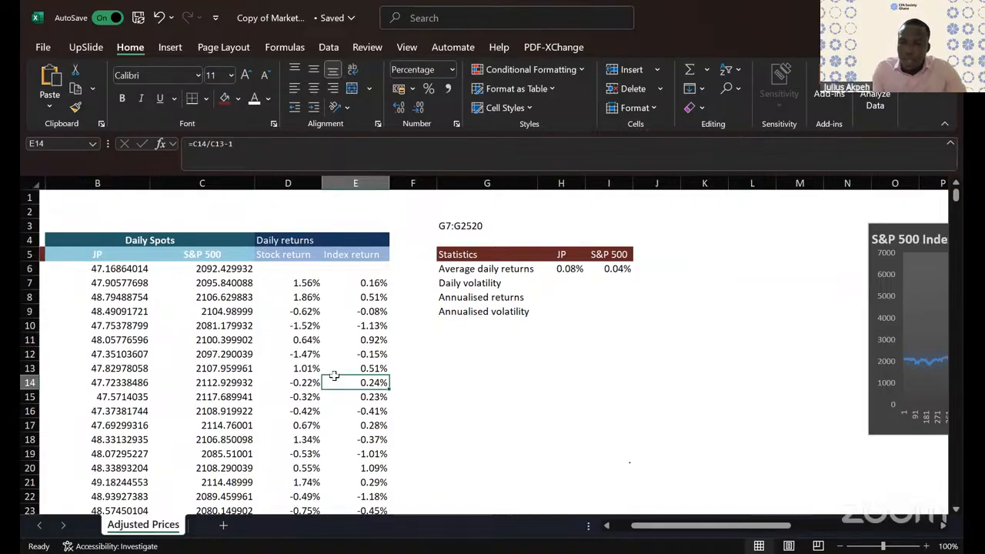
pyautogui.click(563, 283)
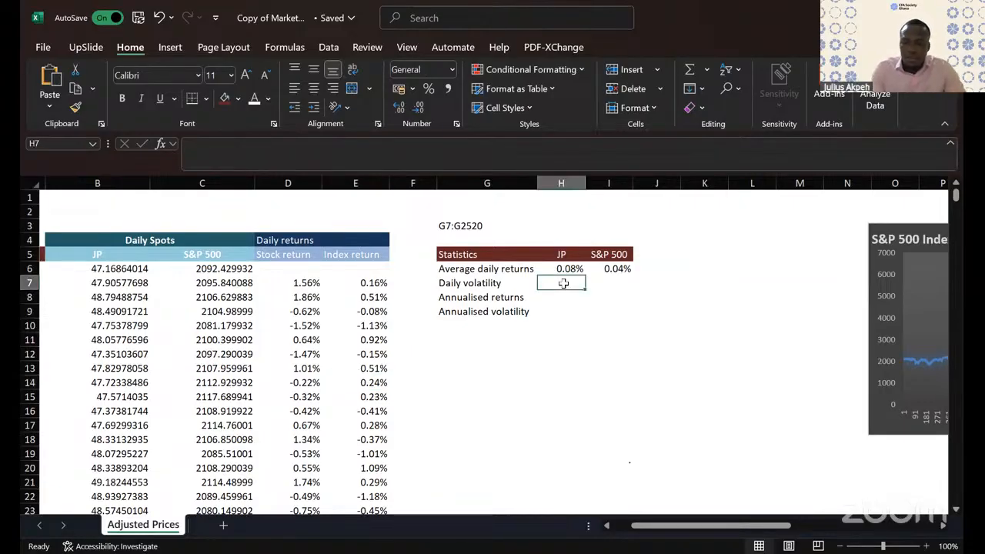
pyautogui.write('=')
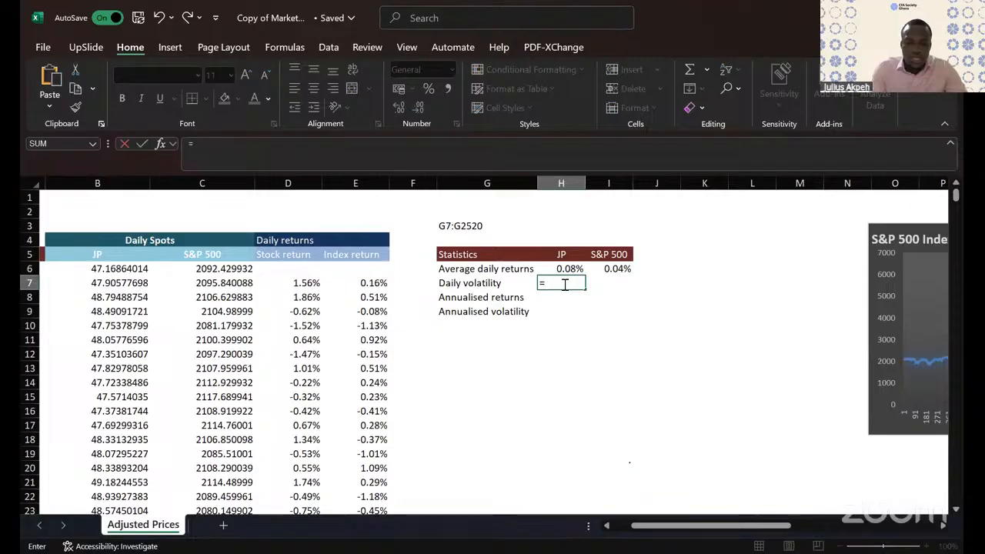
pyautogui.write('sta')
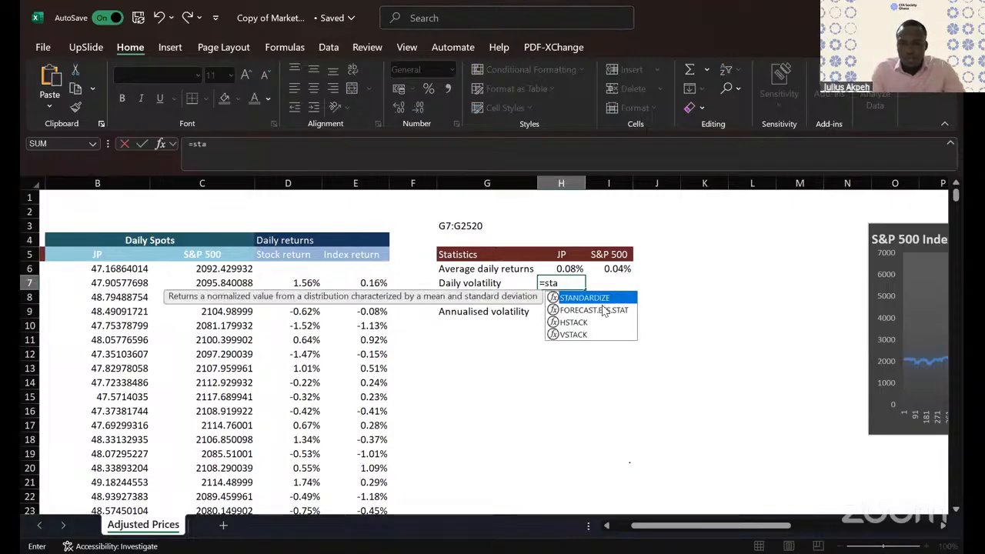
pyautogui.write('nd')
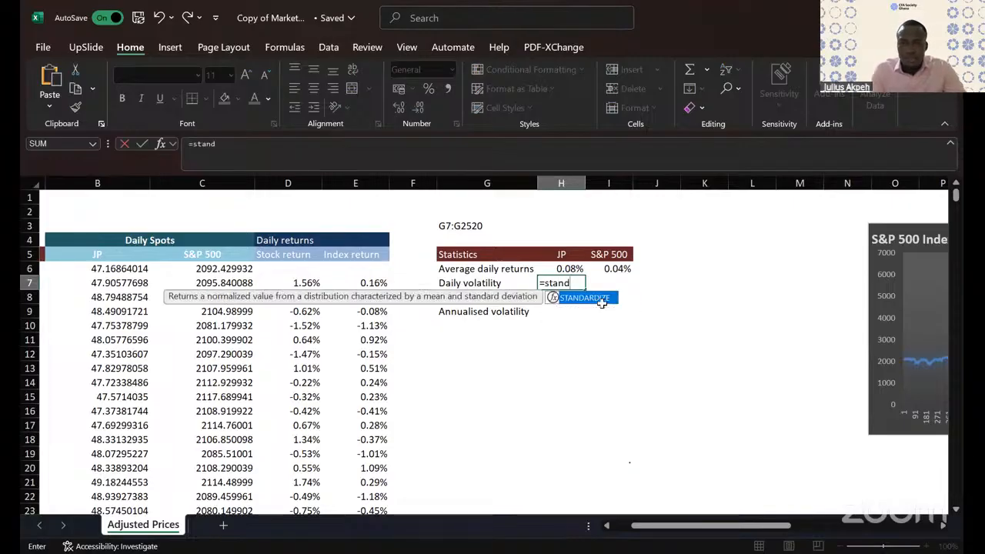
pyautogui.press('BackSpace')
pyautogui.press('BackSpace')
pyautogui.press('BackSpace')
pyautogui.press('BackSpace')
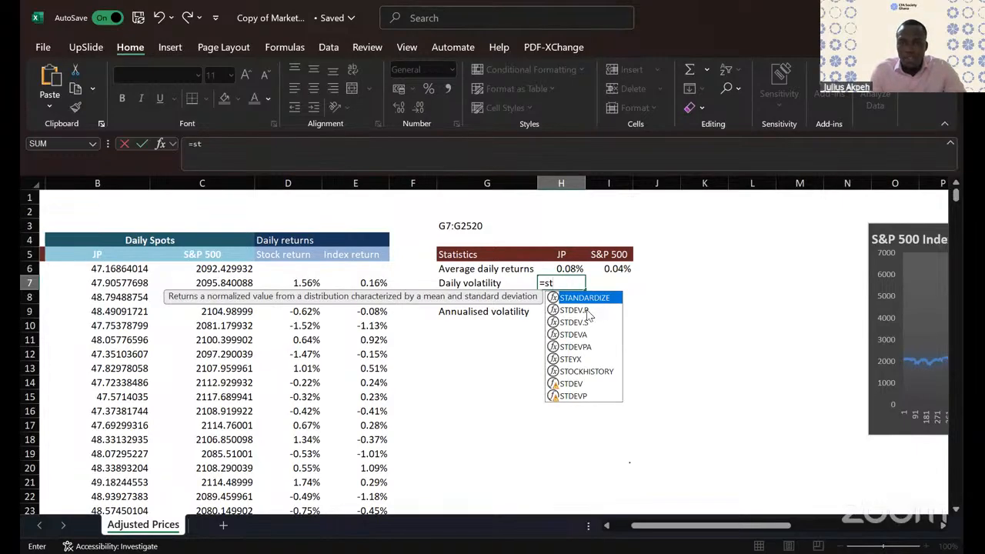
pyautogui.doubleClick(586, 310)
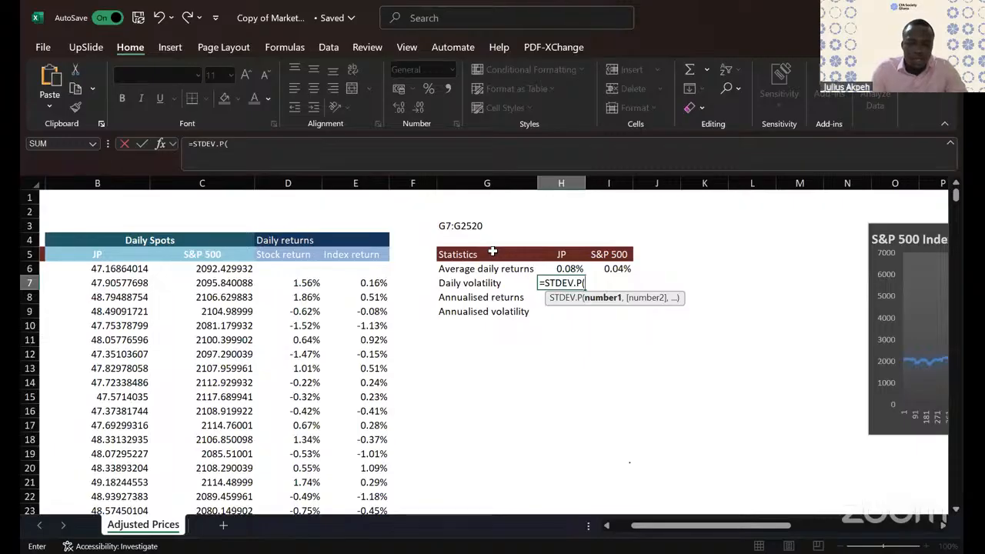
pyautogui.hotkey('ctrl', 'v')
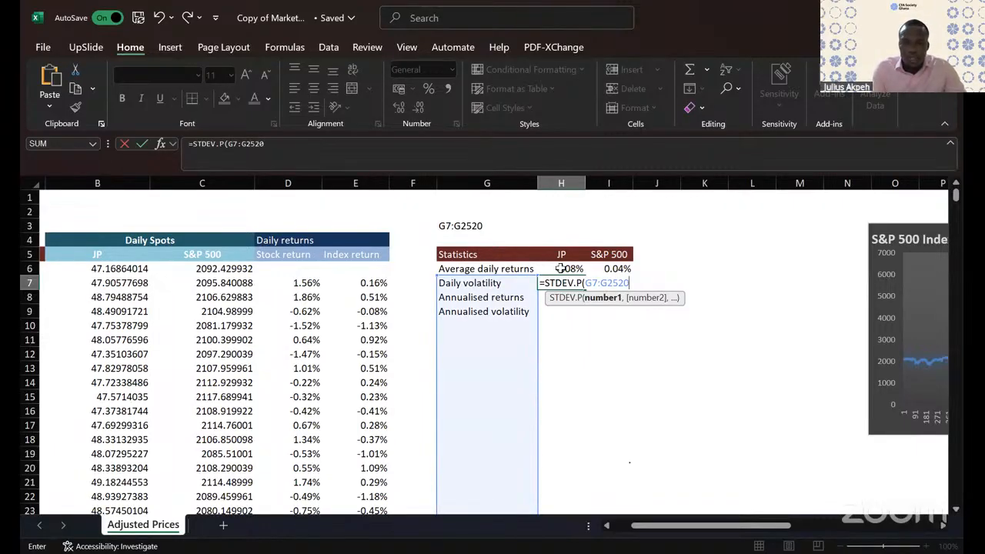
pyautogui.write(')')
pyautogui.moveTo(520, 277); pyautogui.dragTo(310, 282)
pyautogui.write(')')
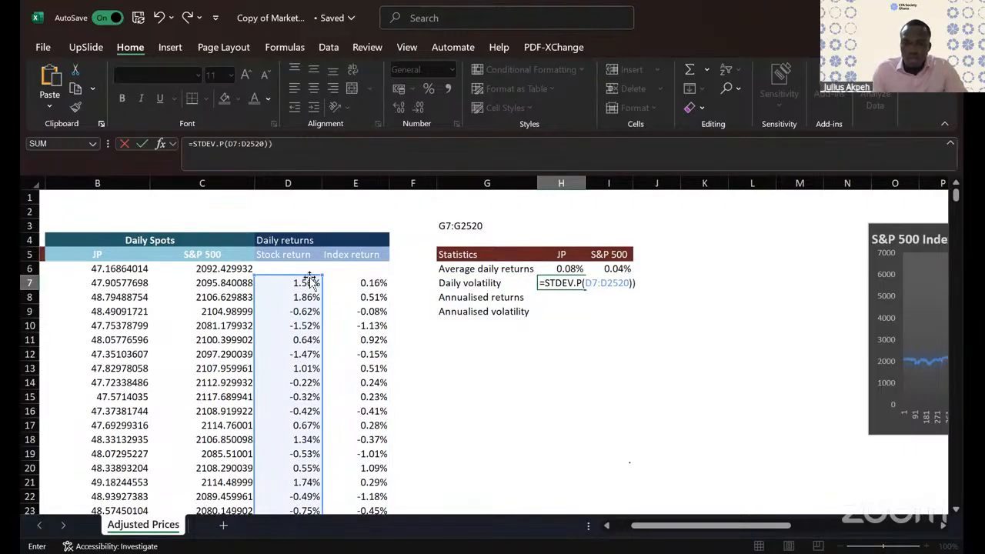
pyautogui.press('Return')
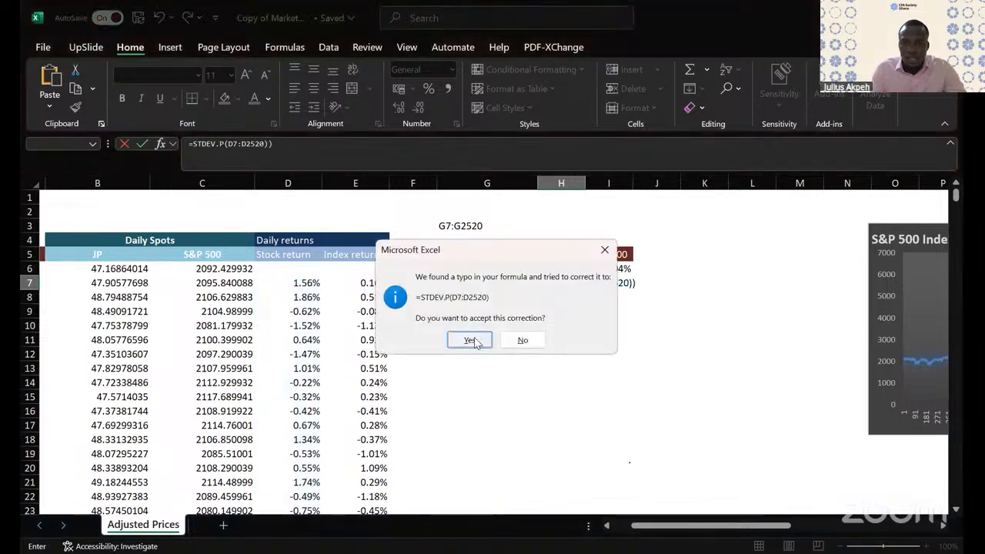
pyautogui.click(472, 337)
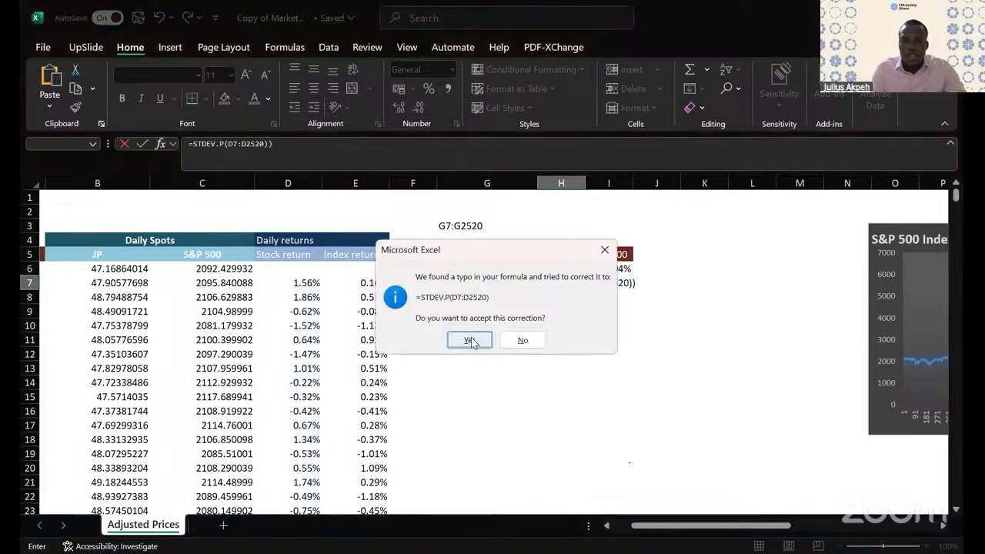
# Step: Fill the daily volatility formula from H7 across to I7 and format both cells as percentages with two decimal places
pyautogui.click(561, 282)
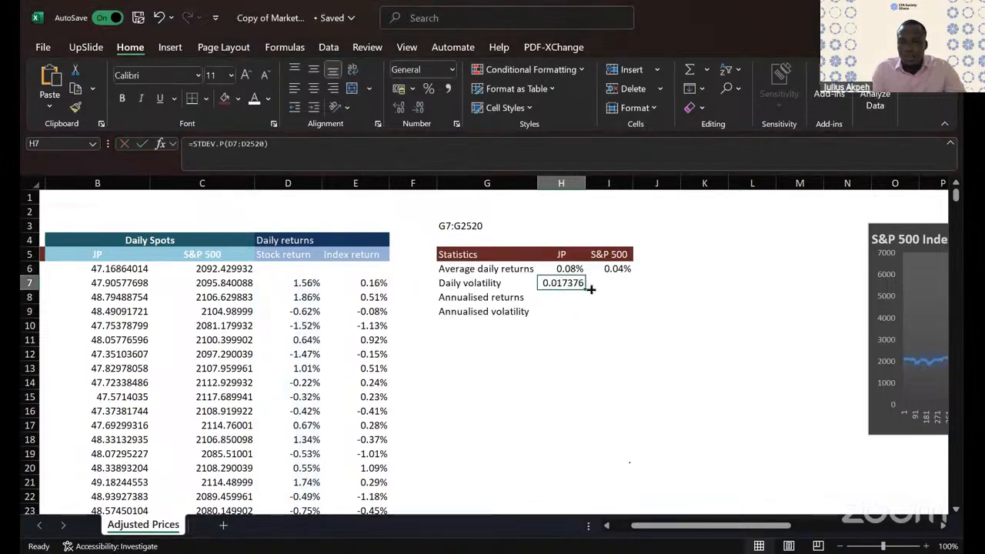
pyautogui.moveTo(586, 290); pyautogui.dragTo(645, 282)
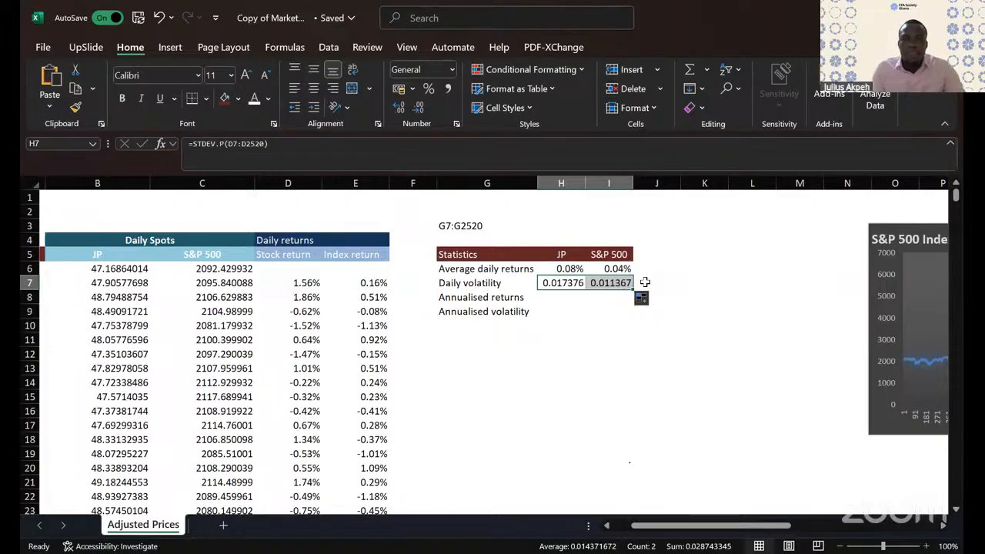
pyautogui.click(429, 89)
pyautogui.click(399, 107)
pyautogui.click(399, 107)
pyautogui.click(680, 339)
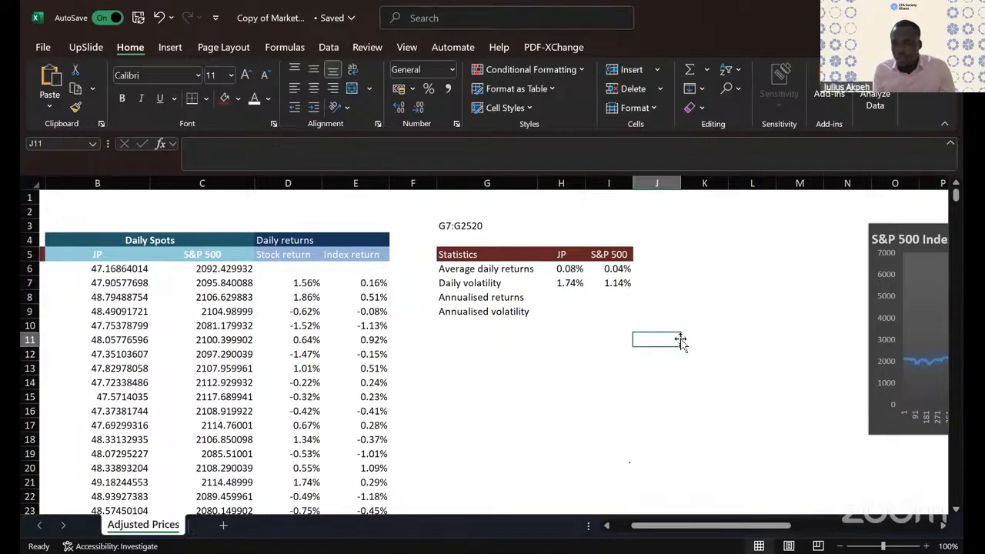
# Step: Review the average daily return and daily volatility formulas for JP and the S&P 500 in H6:I7
pyautogui.click(547, 270)
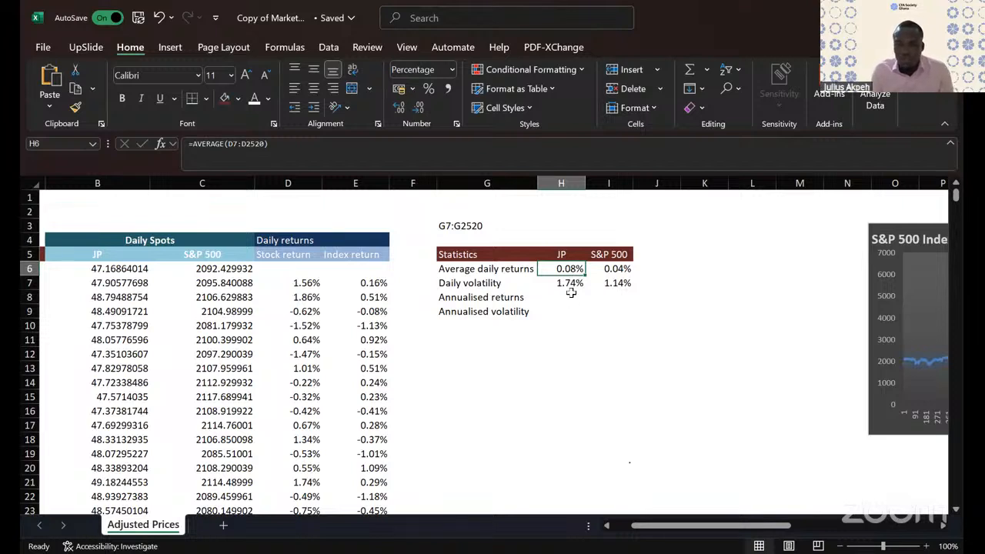
pyautogui.click(615, 271)
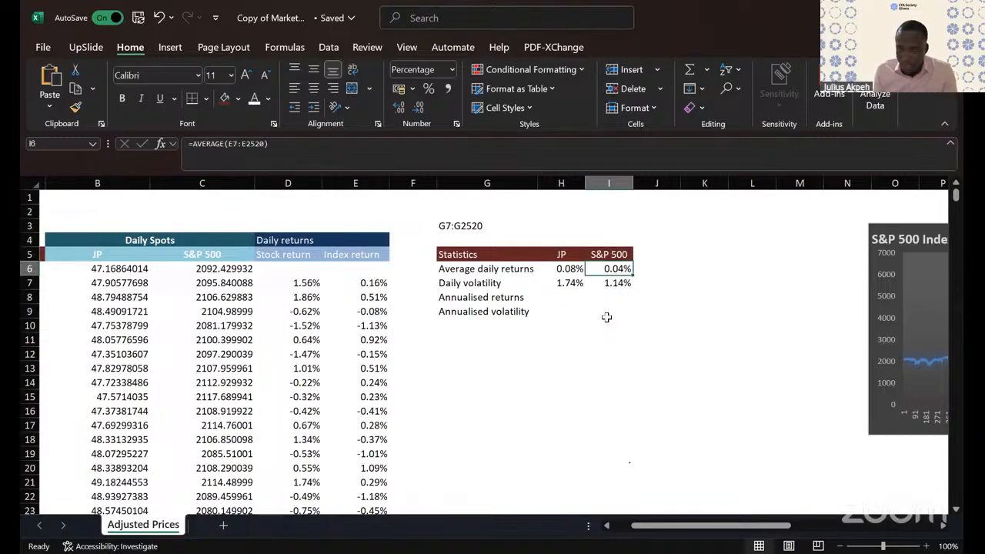
pyautogui.click(599, 283)
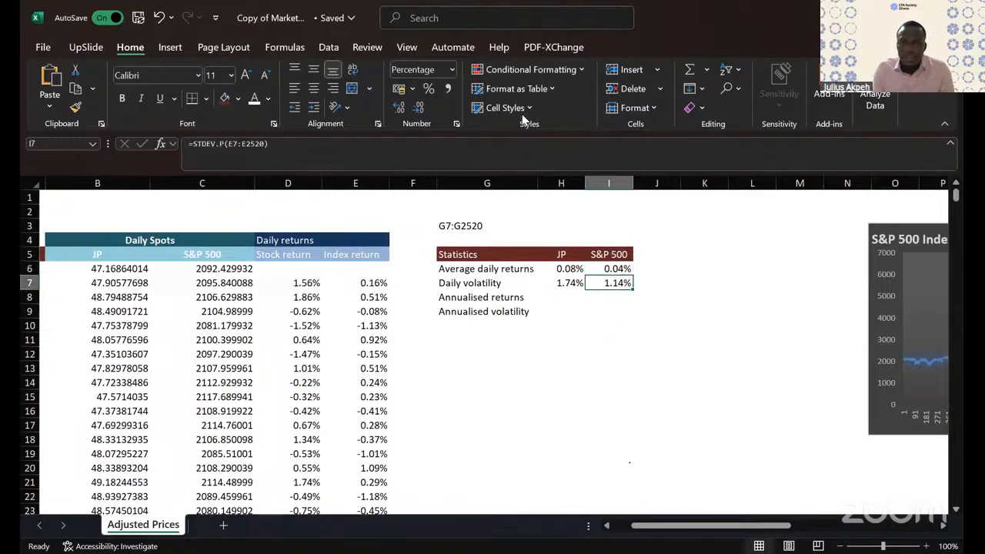
pyautogui.press('Up')
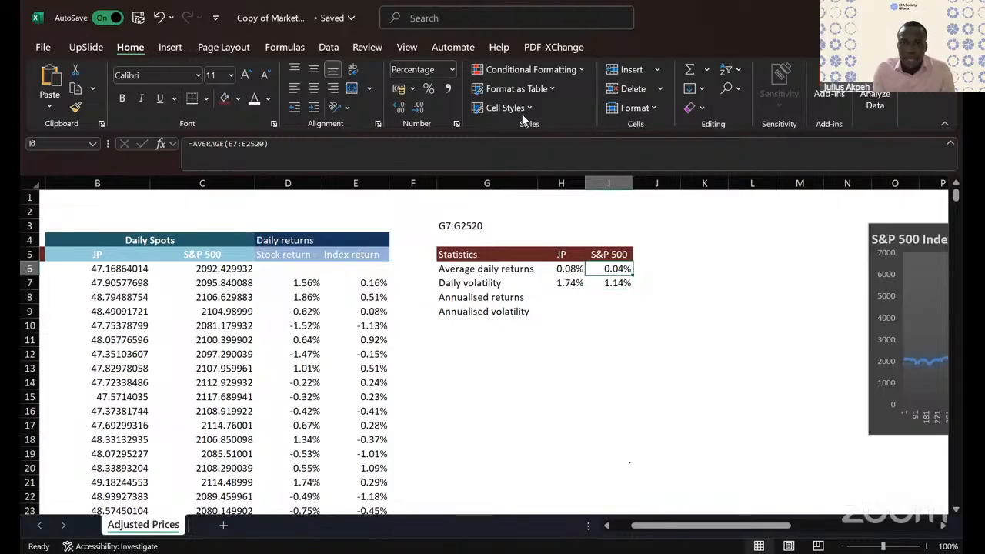
pyautogui.click(564, 283)
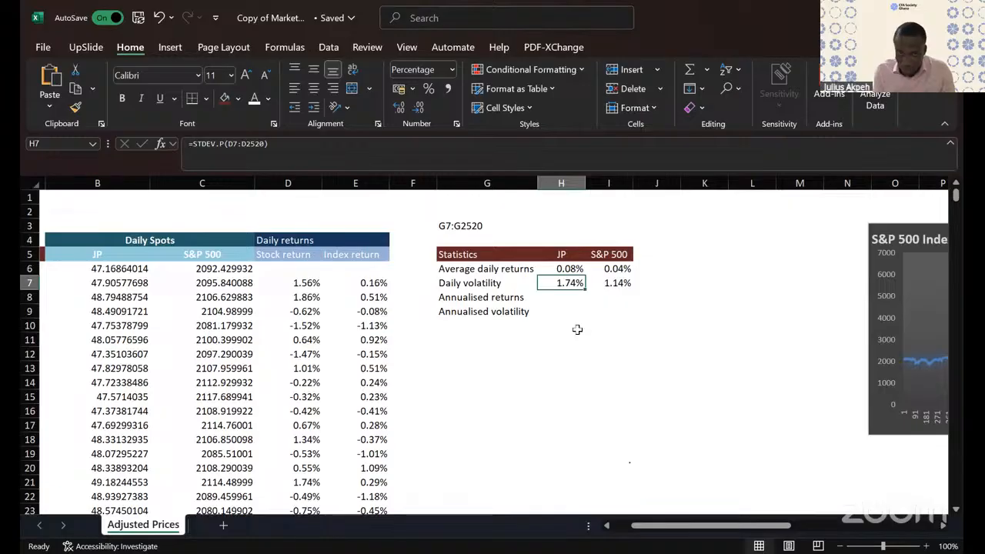
pyautogui.press('Up')
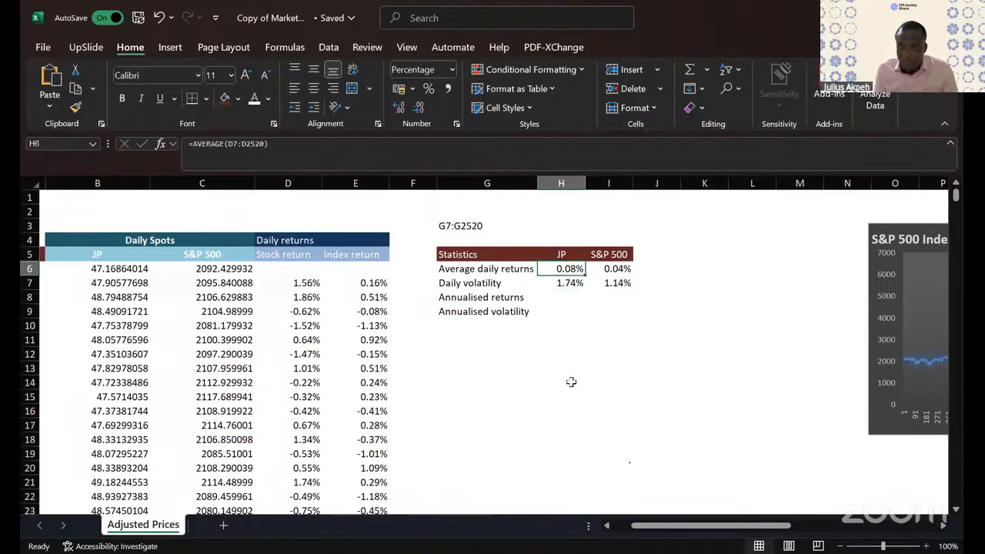
# Step: Calculate JP's annualised return in H8 by multiplying the average daily return by 252 with =H6*252
pyautogui.click(560, 298)
pyautogui.write('=')
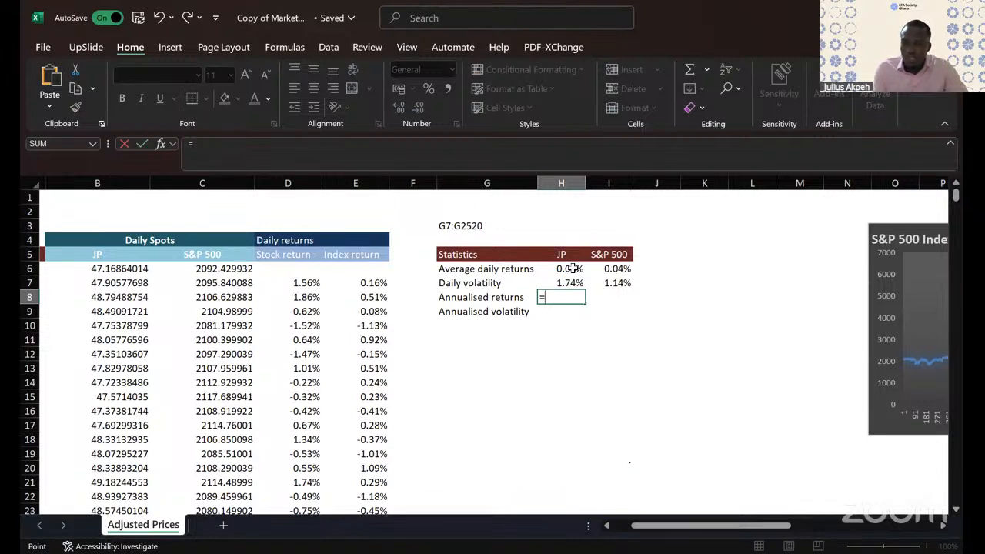
pyautogui.press('Up')
pyautogui.press('Up')
pyautogui.write('*')
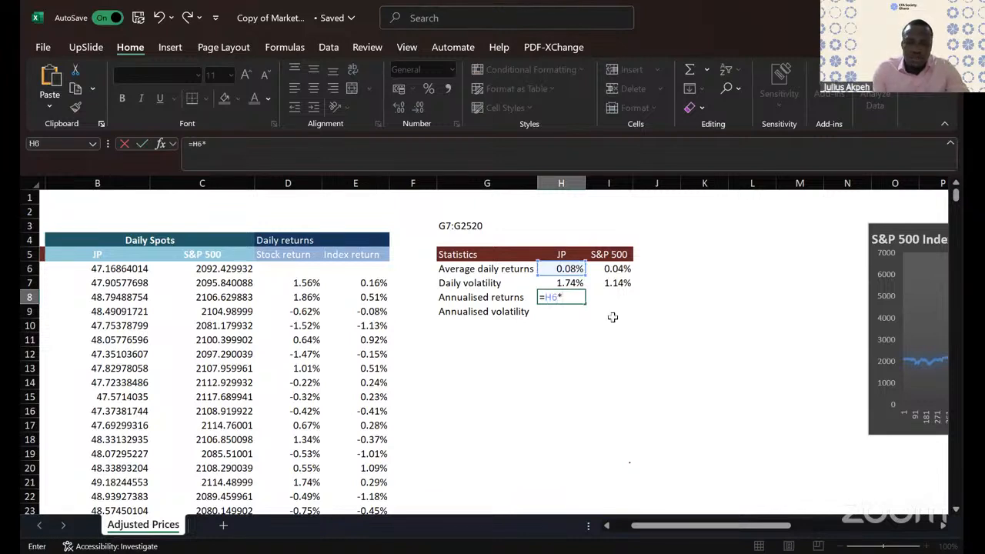
pyautogui.write('250')
pyautogui.press('Return')
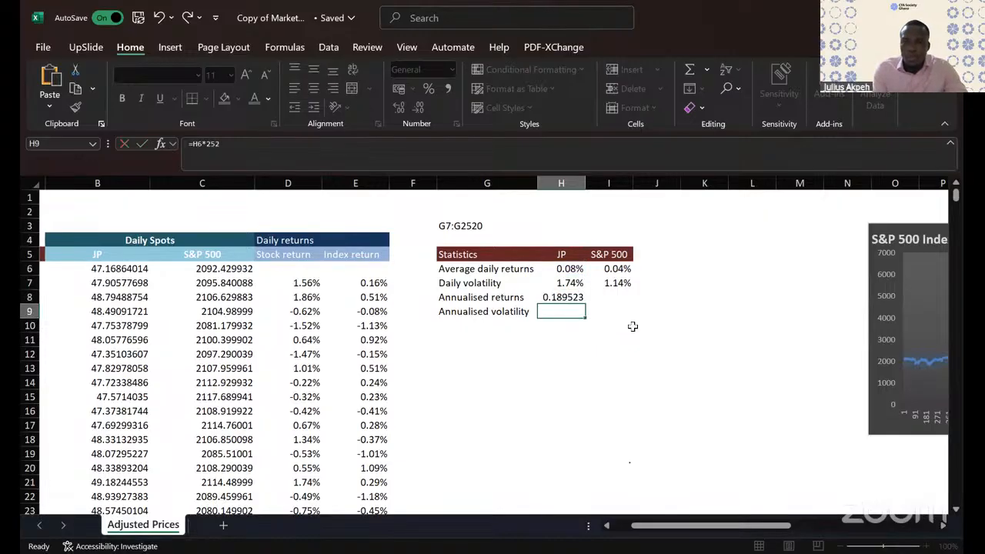
# Step: Fill the annualised return formula from H8 across to I8 and format both cells as percentages with two decimal places
pyautogui.click(567, 296)
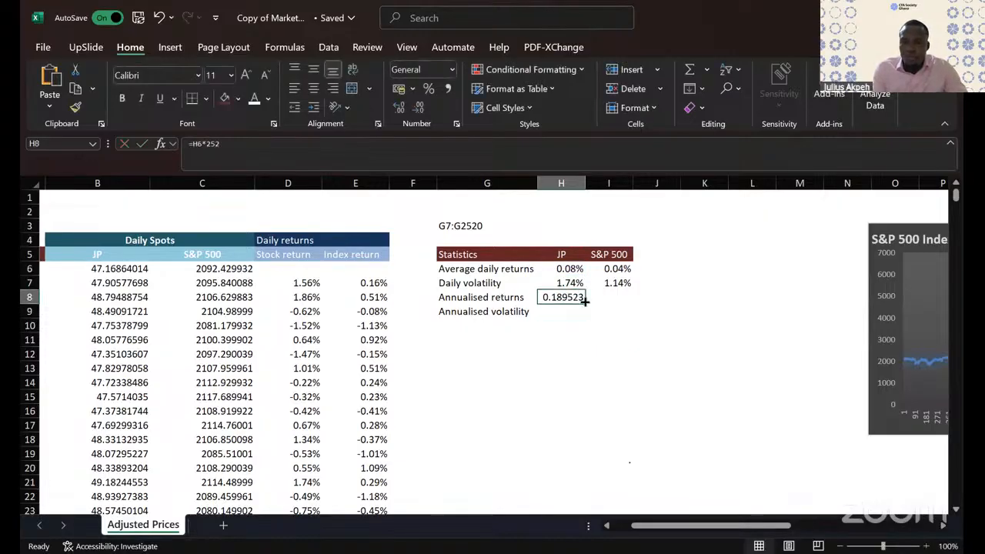
pyautogui.moveTo(586, 303); pyautogui.dragTo(627, 303)
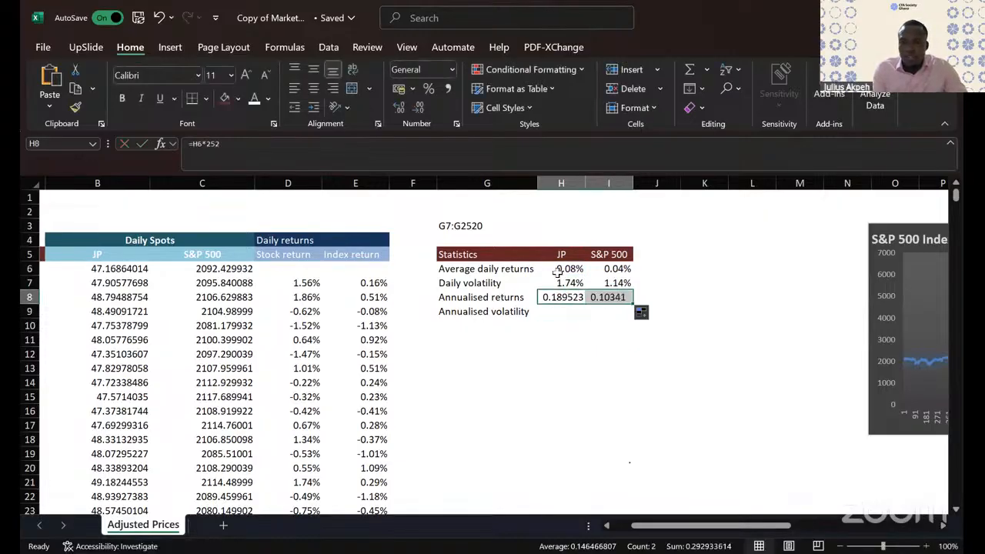
pyautogui.click(427, 90)
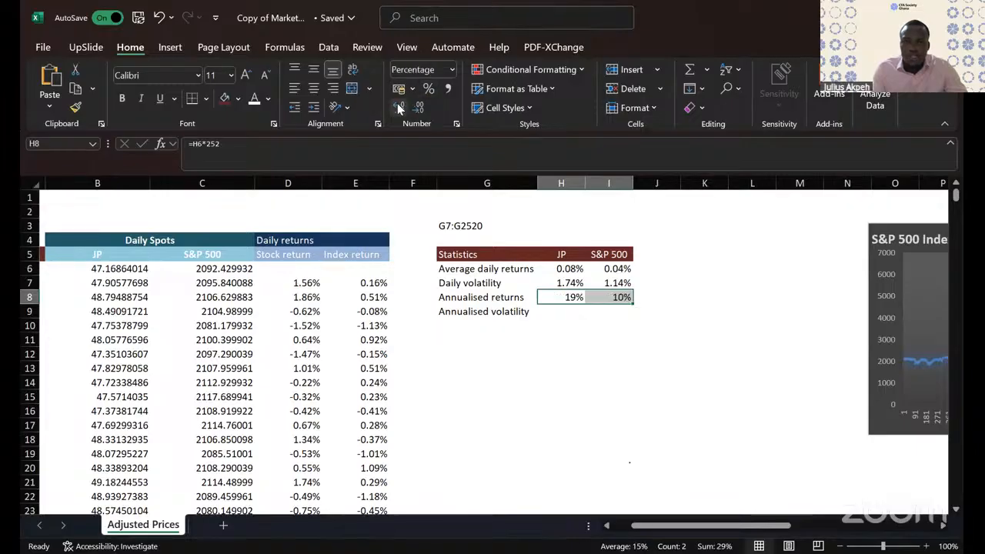
pyautogui.click(396, 103)
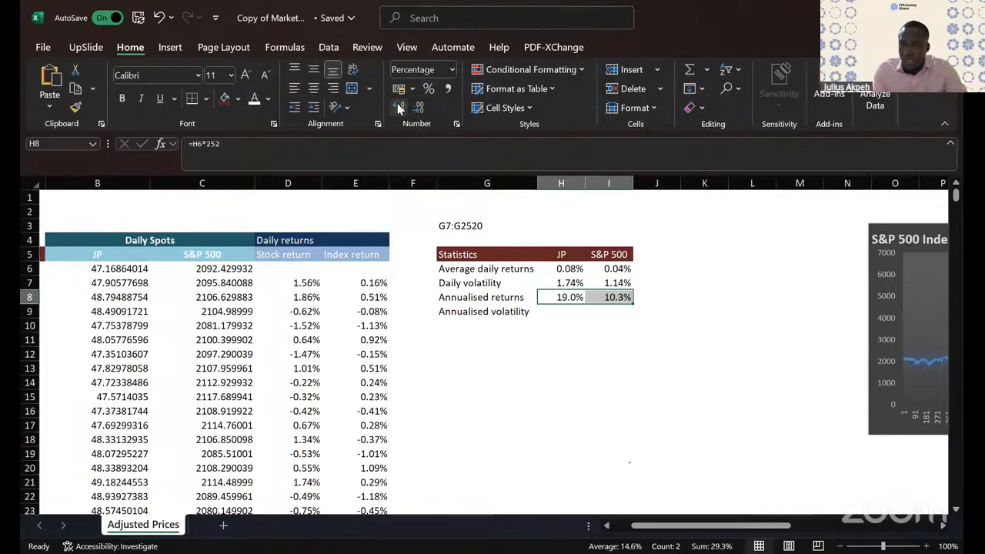
pyautogui.click(397, 103)
pyautogui.click(580, 339)
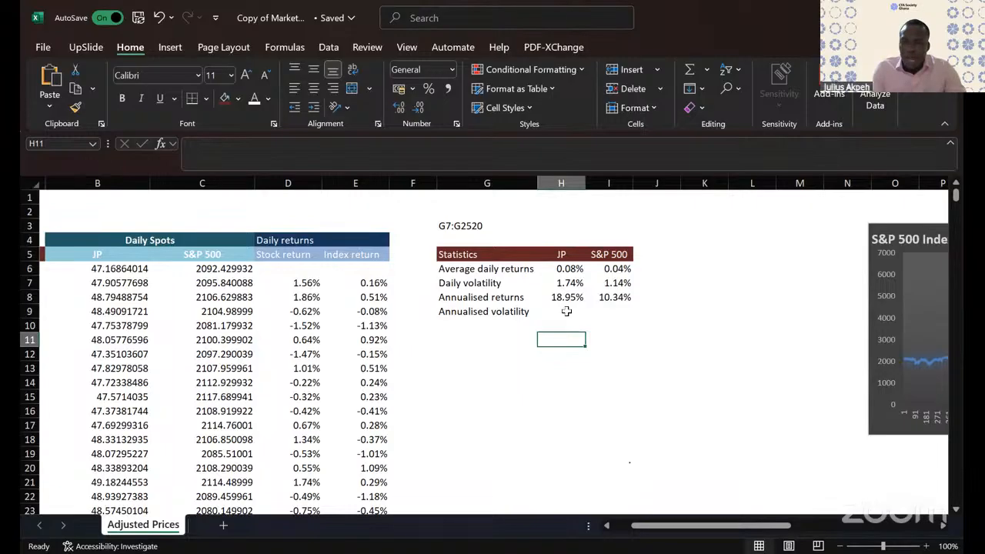
# Step: Calculate JP's annualised volatility in H9 by multiplying the daily volatility by the square root of 252 with =H7*SQRT(252)
pyautogui.click(566, 311)
pyautogui.write('=')
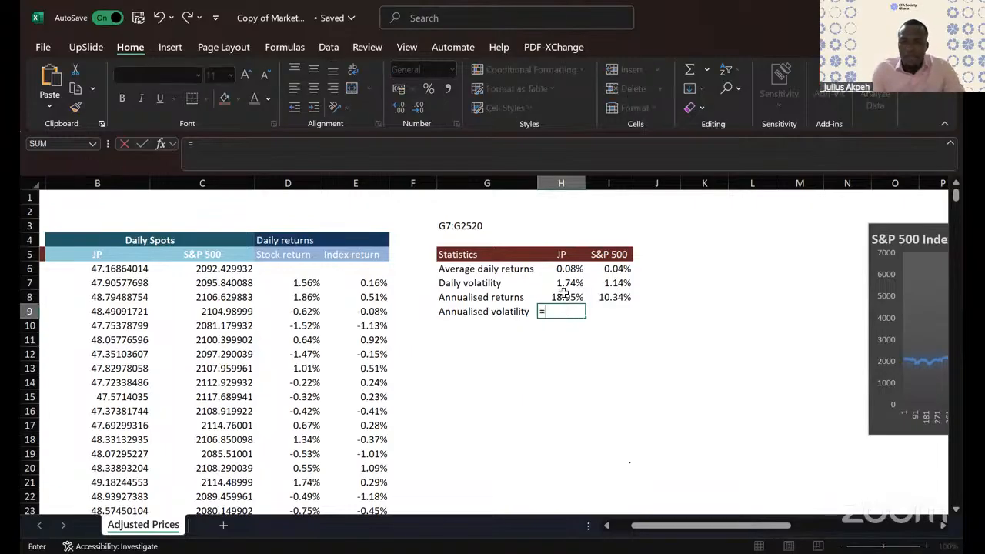
pyautogui.click(564, 282)
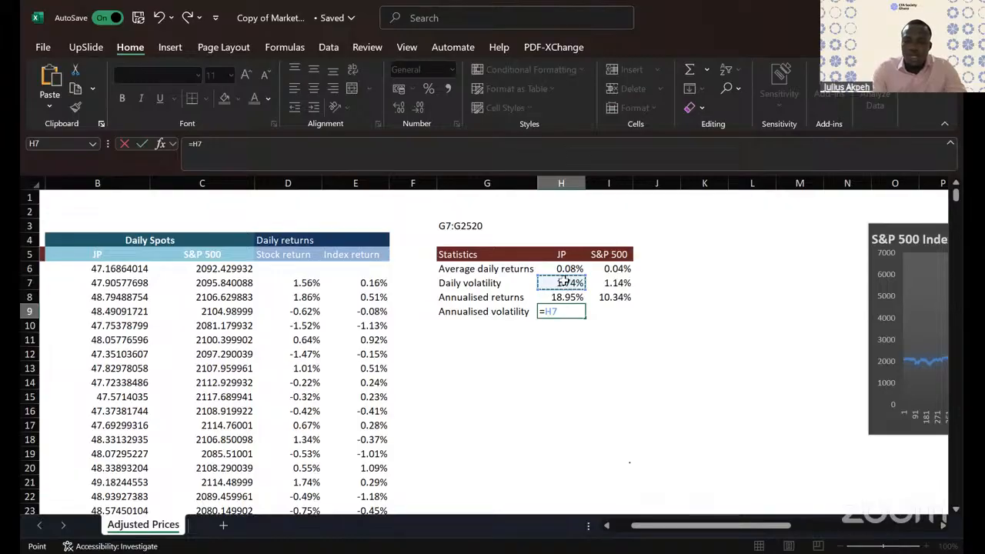
pyautogui.write('*s')
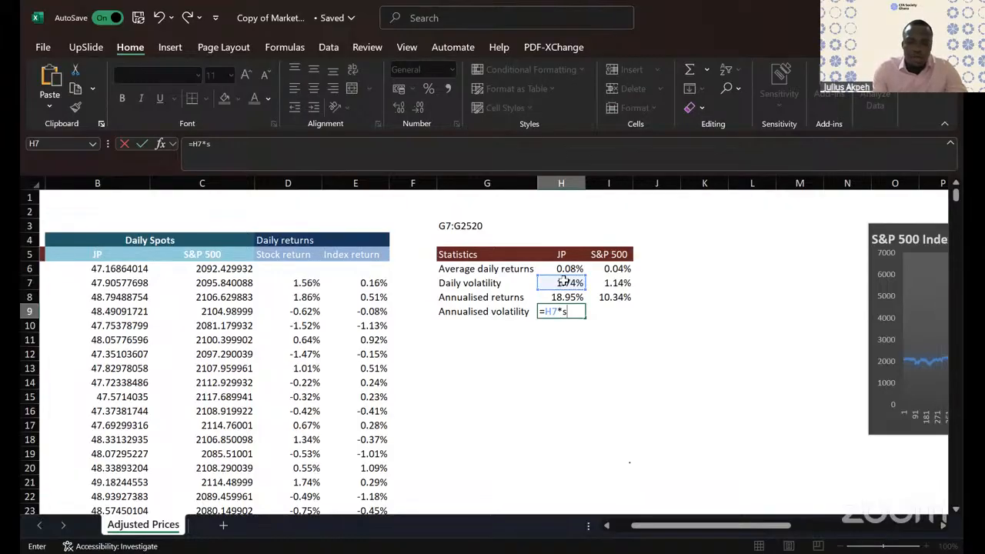
pyautogui.write('qr')
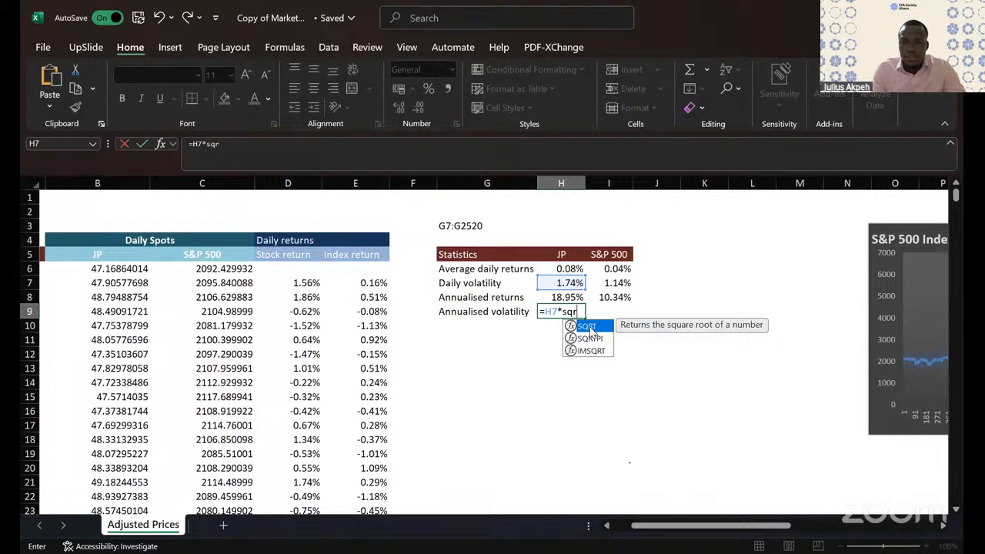
pyautogui.doubleClick(589, 325)
pyautogui.write('252')
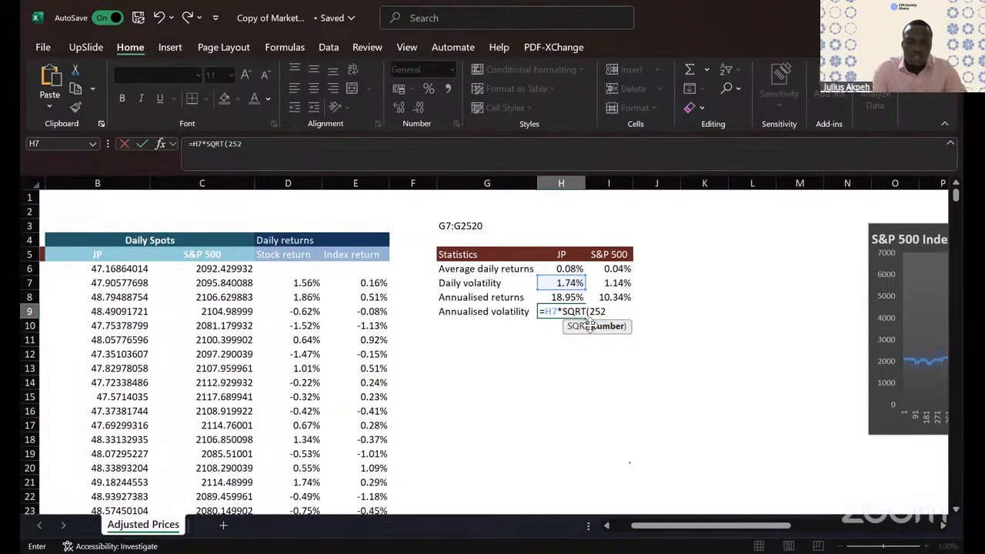
pyautogui.write(')')
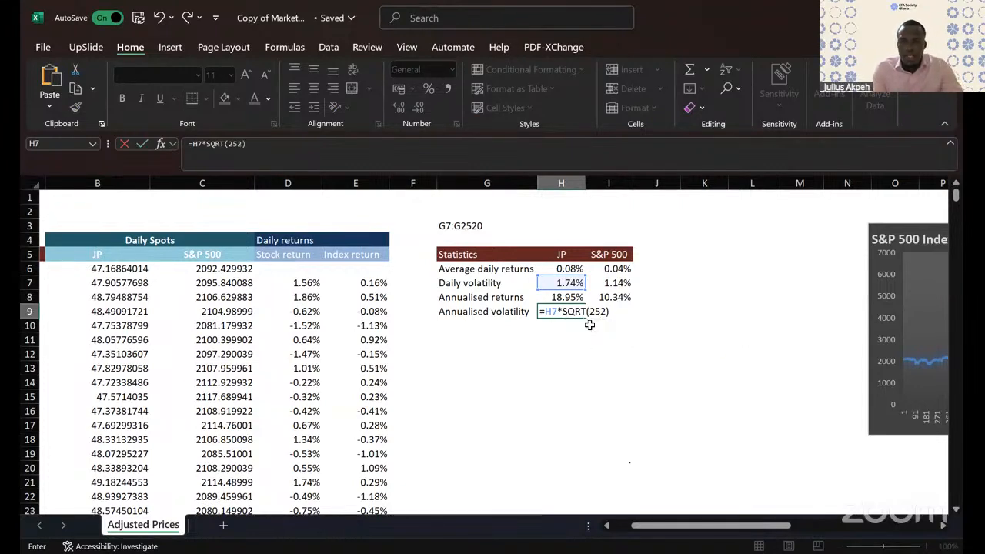
pyautogui.press('Return')
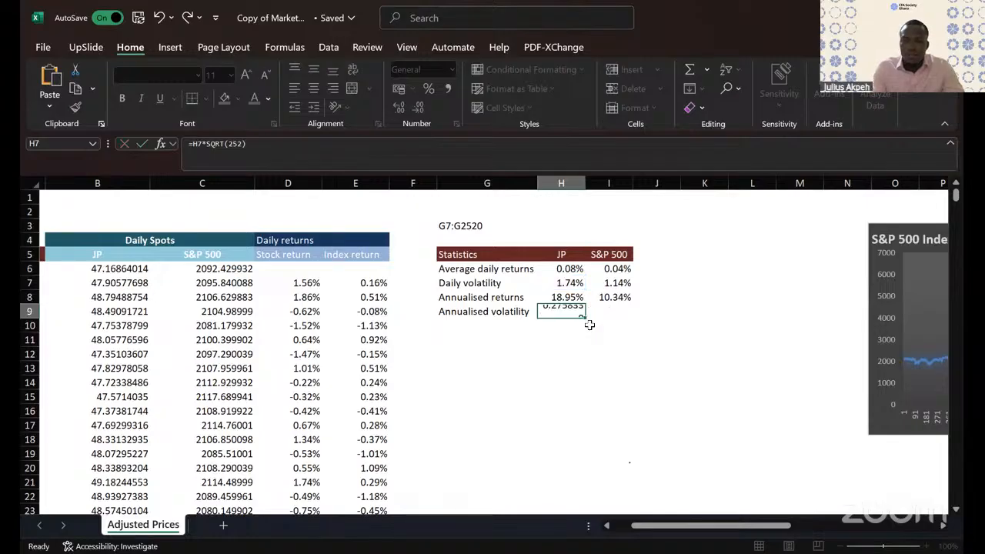
# Step: Fill the annualised volatility formula from H9 across to I9 and format both cells as percentages with two decimal places
pyautogui.click(572, 310)
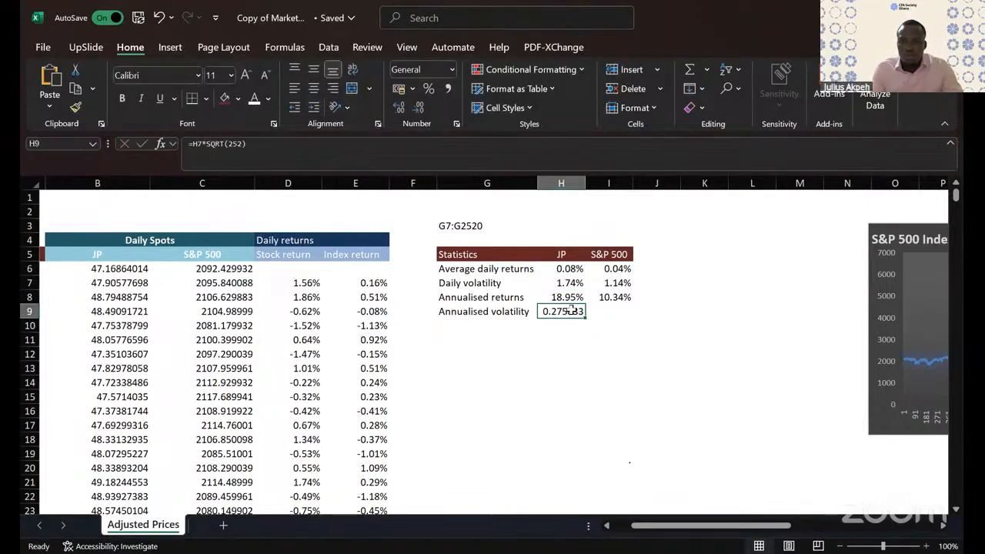
pyautogui.moveTo(629, 316); pyautogui.dragTo(631, 318)
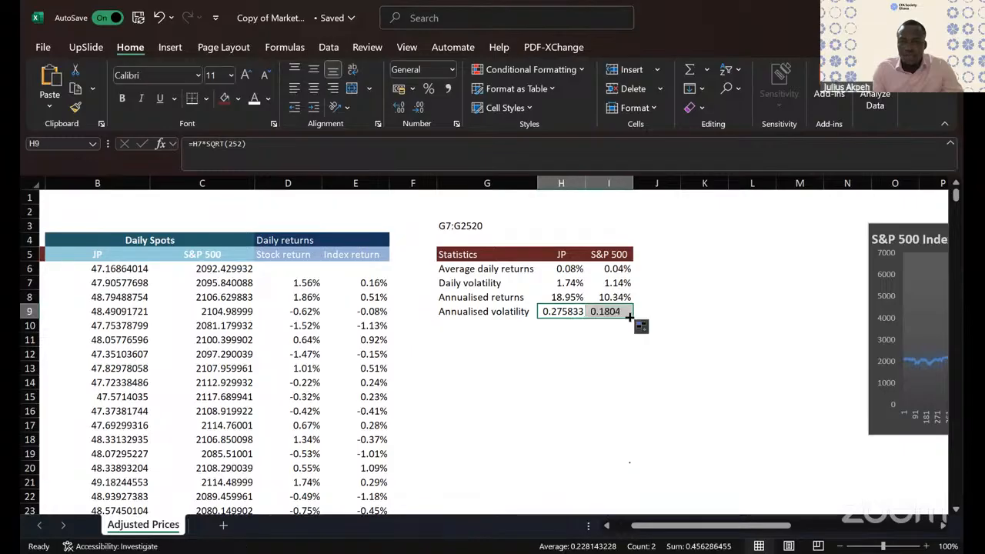
pyautogui.click(428, 88)
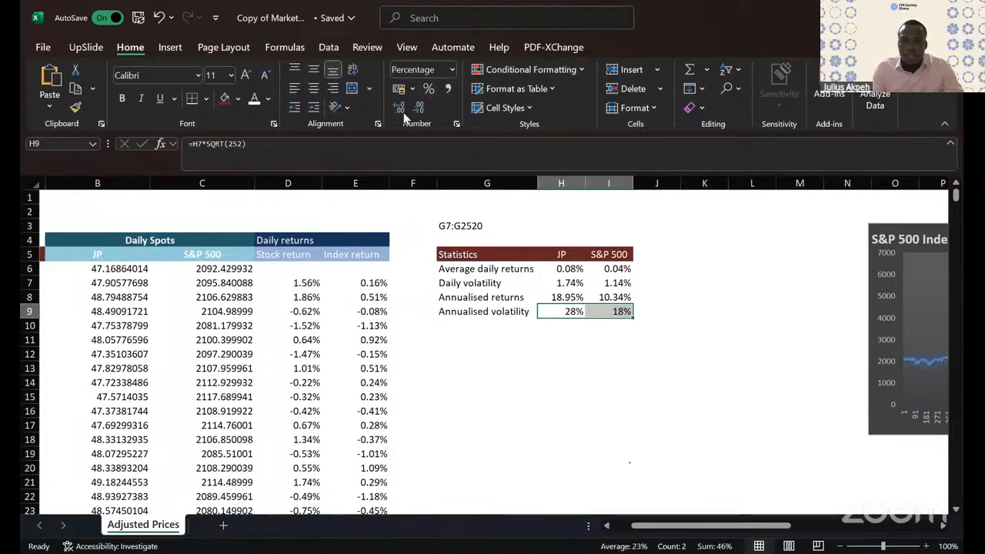
pyautogui.click(398, 108)
pyautogui.click(398, 108)
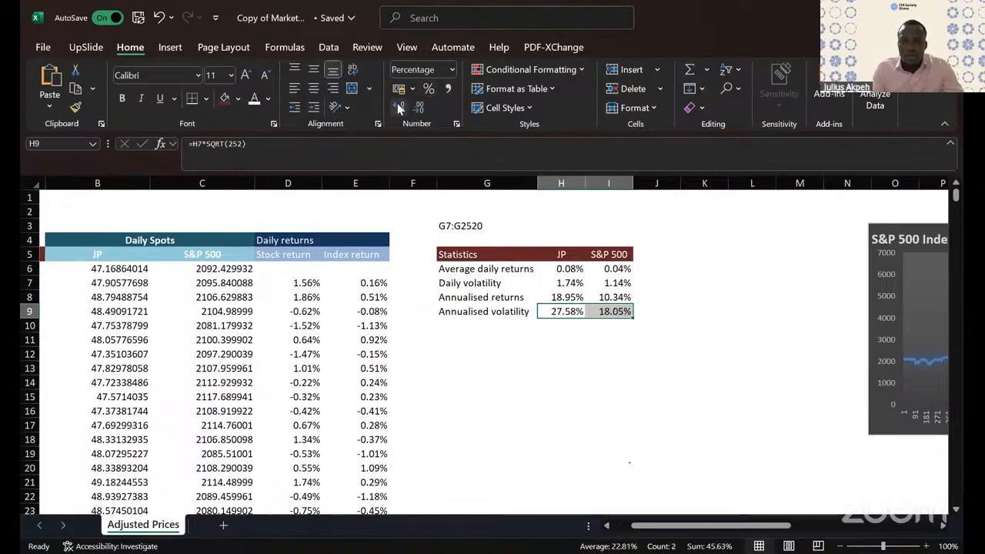
pyautogui.click(573, 386)
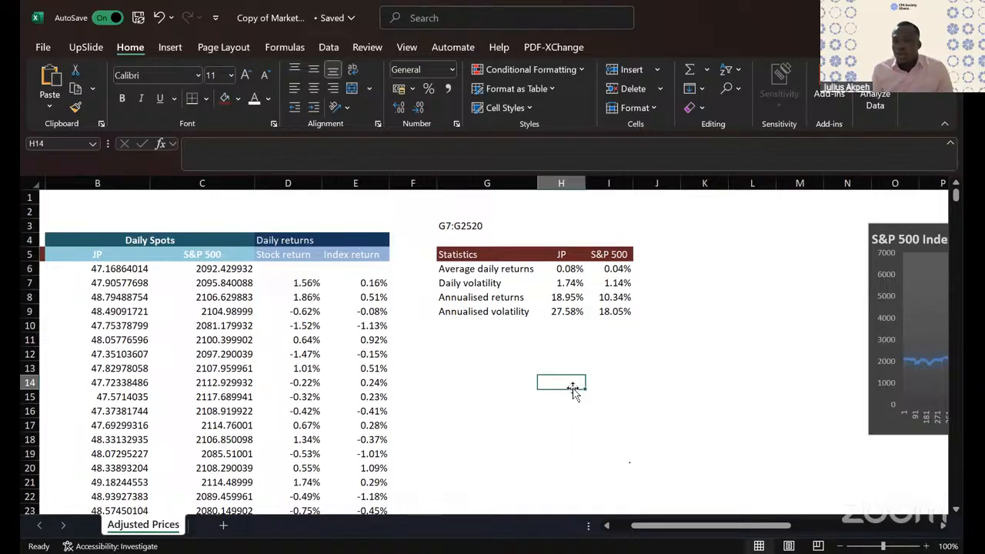
# Step: Compare the annualised volatility of JP and the S&P 500 in H9:I9, and review JP's annualised return alongside its volatility
pyautogui.click(570, 308)
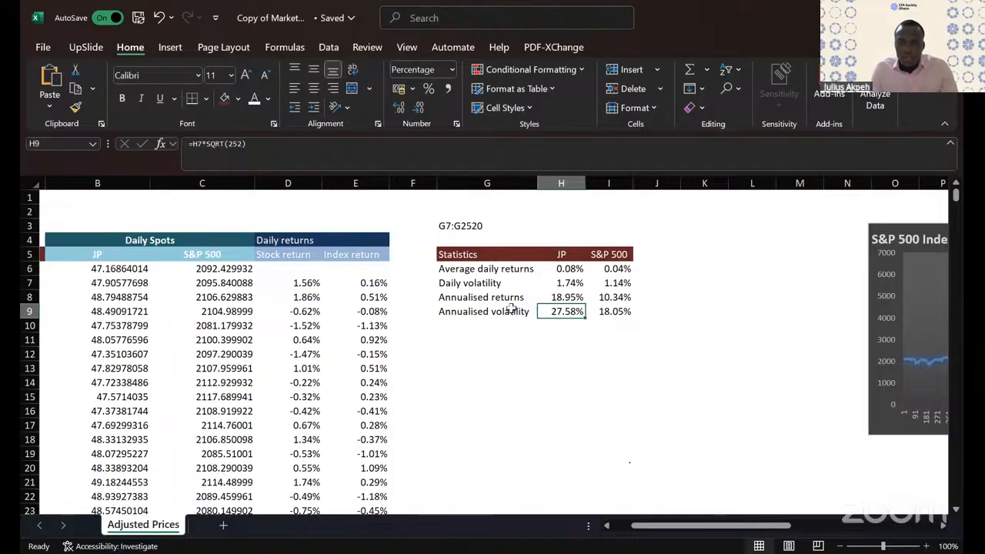
pyautogui.click(623, 312)
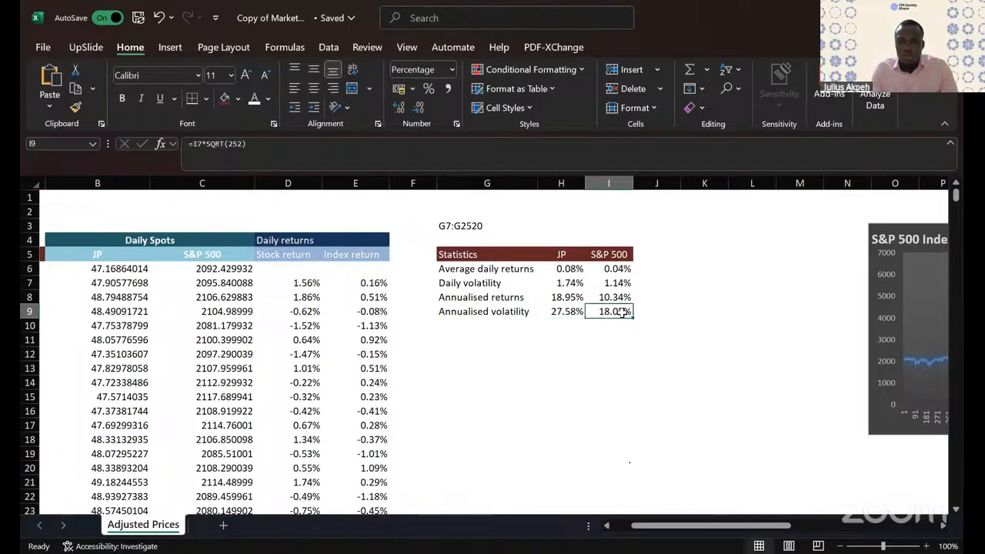
pyautogui.click(567, 307)
pyautogui.click(611, 312)
pyautogui.click(575, 312)
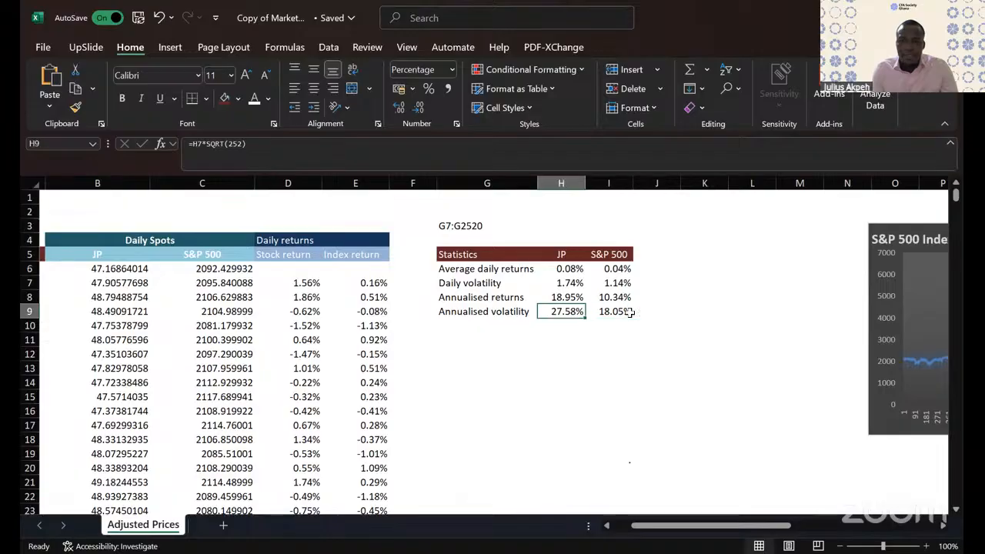
pyautogui.click(620, 311)
pyautogui.click(571, 311)
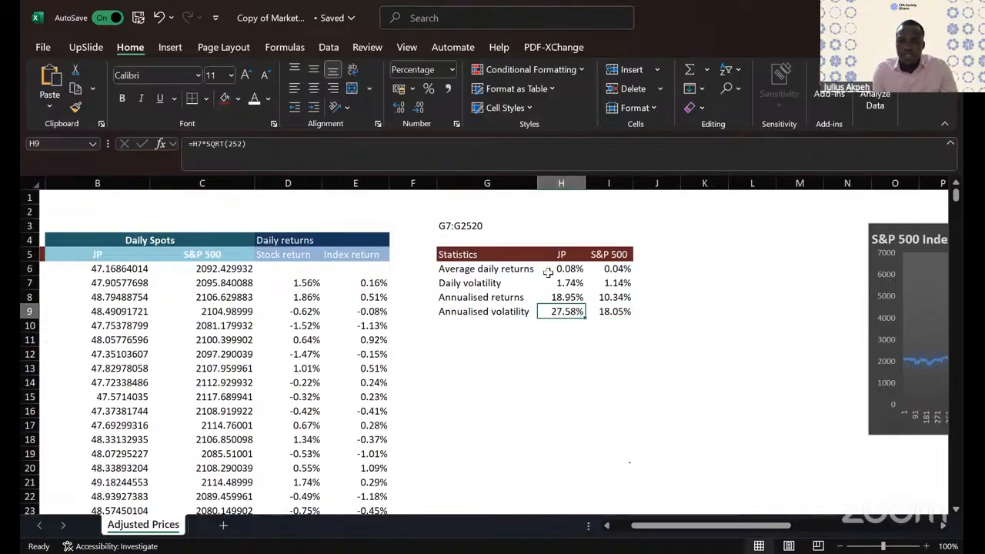
pyautogui.click(616, 311)
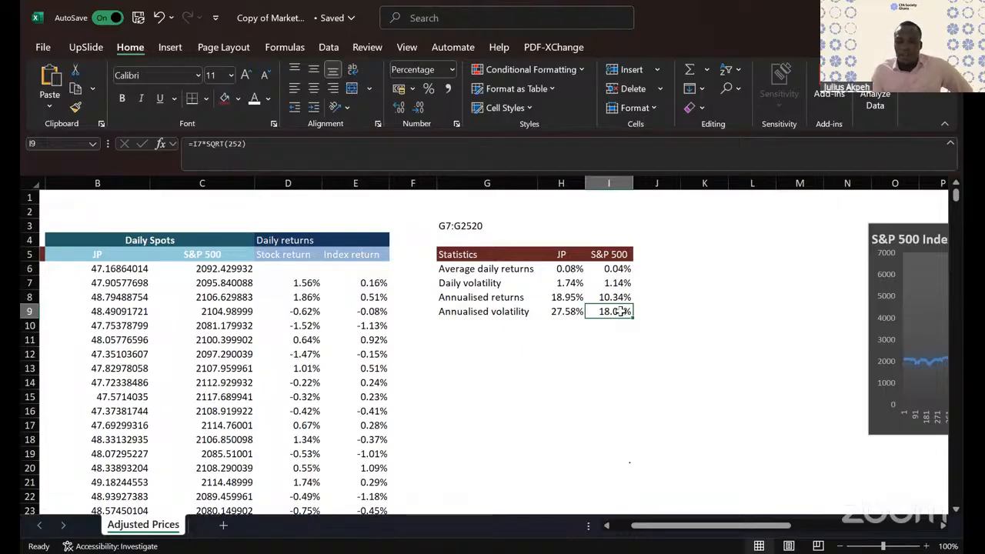
pyautogui.click(556, 311)
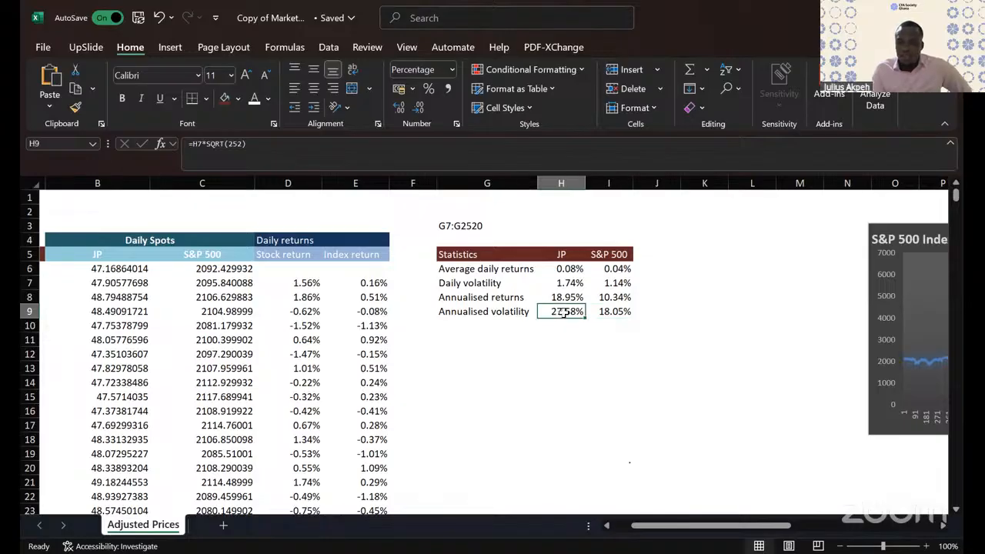
pyautogui.click(620, 312)
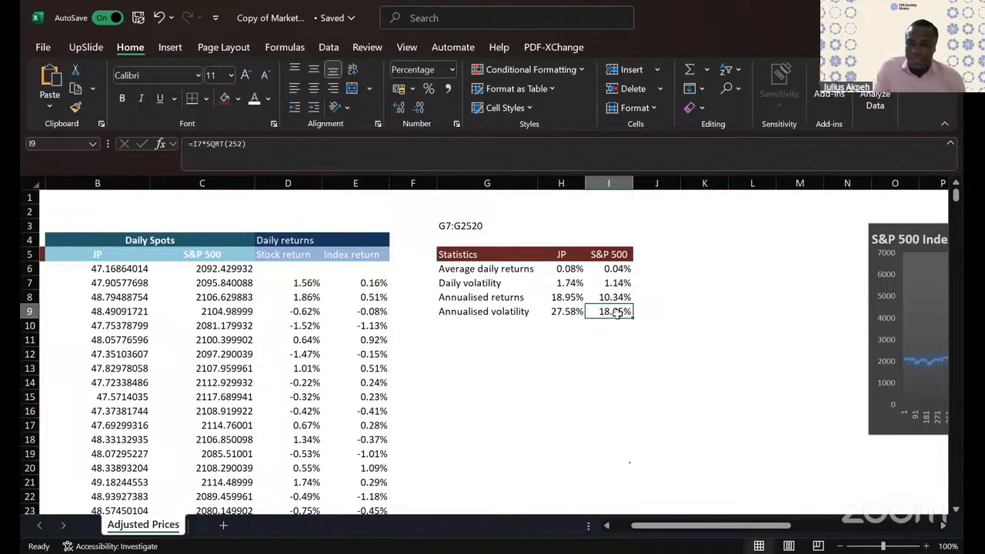
pyautogui.click(583, 329)
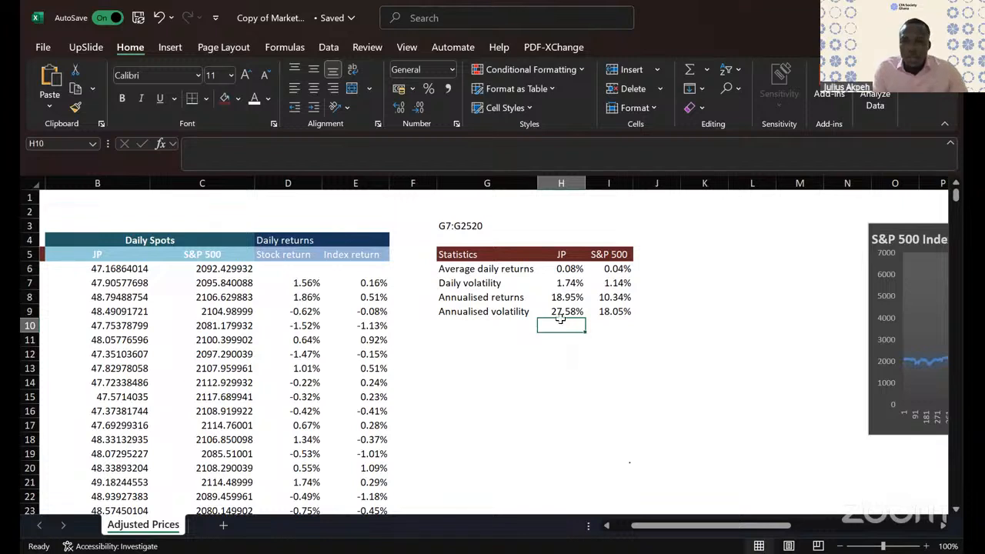
pyautogui.moveTo(496, 309); pyautogui.dragTo(576, 300)
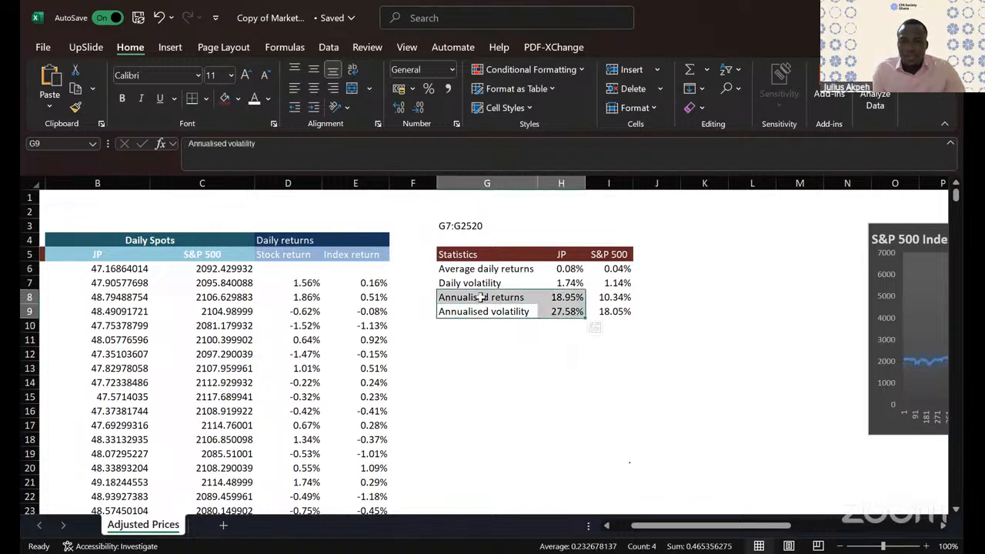
pyautogui.moveTo(481, 296); pyautogui.dragTo(584, 301)
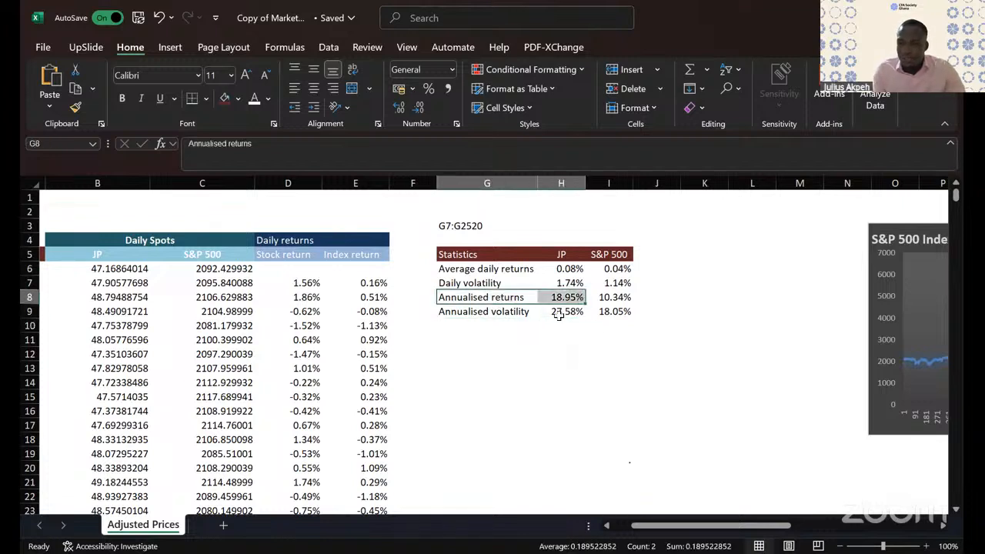
# Step: Add the row label "Risk-free rate" in G10, below Annualised volatility in the statistics table
pyautogui.click(461, 324)
pyautogui.write('R')
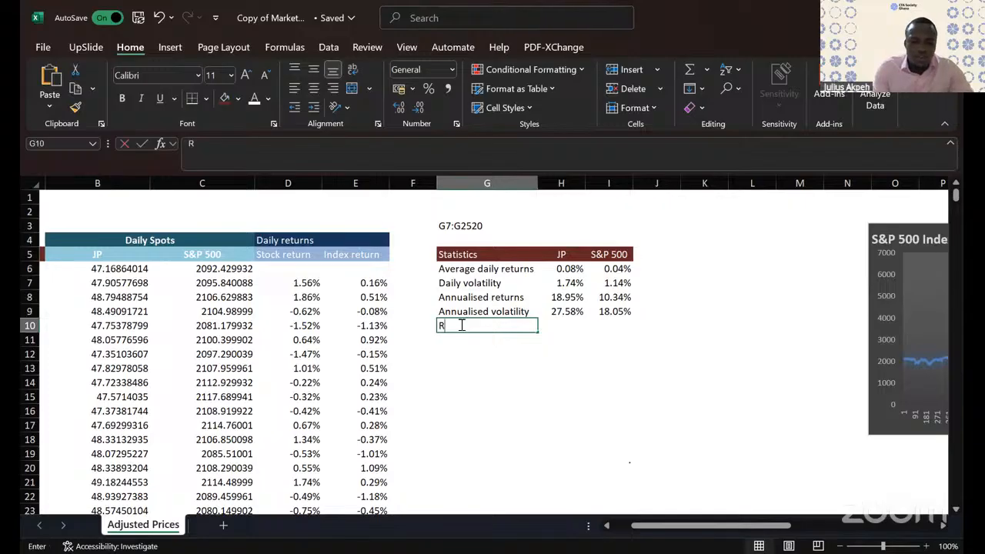
pyautogui.write('isk-free')
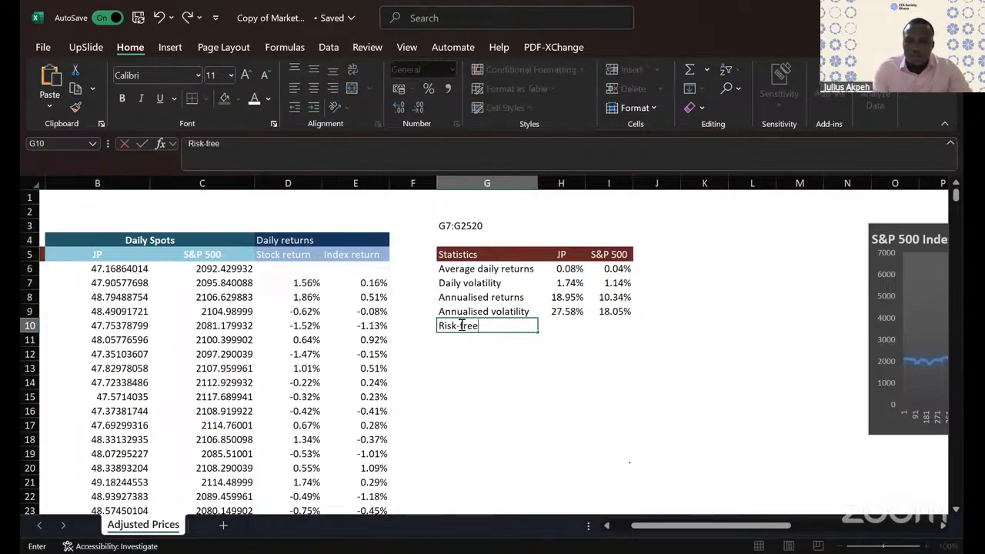
pyautogui.write(' rate')
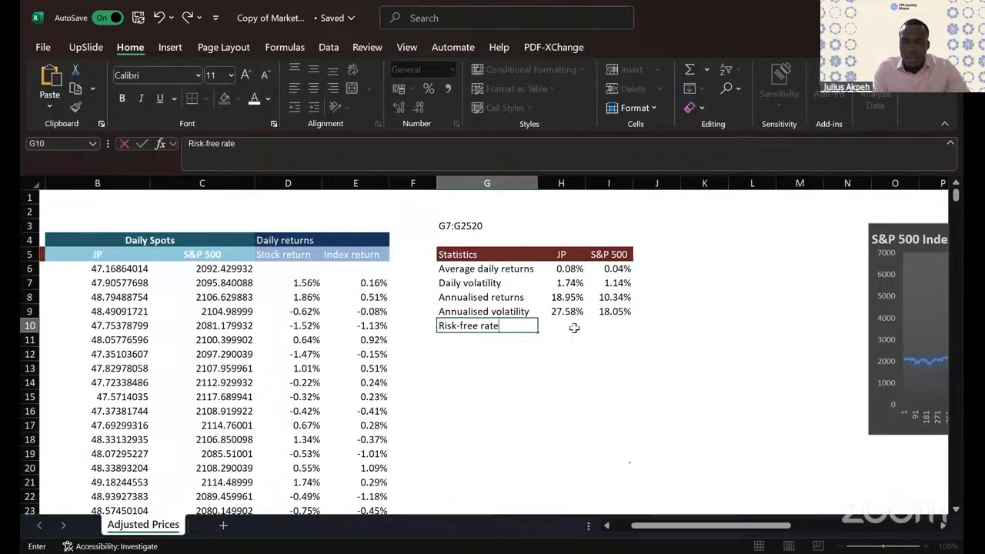
# Step: Enter a risk-free rate of 4.5% for JP in H10 and copy it across to the S&P 500 column in I10
pyautogui.click(574, 328)
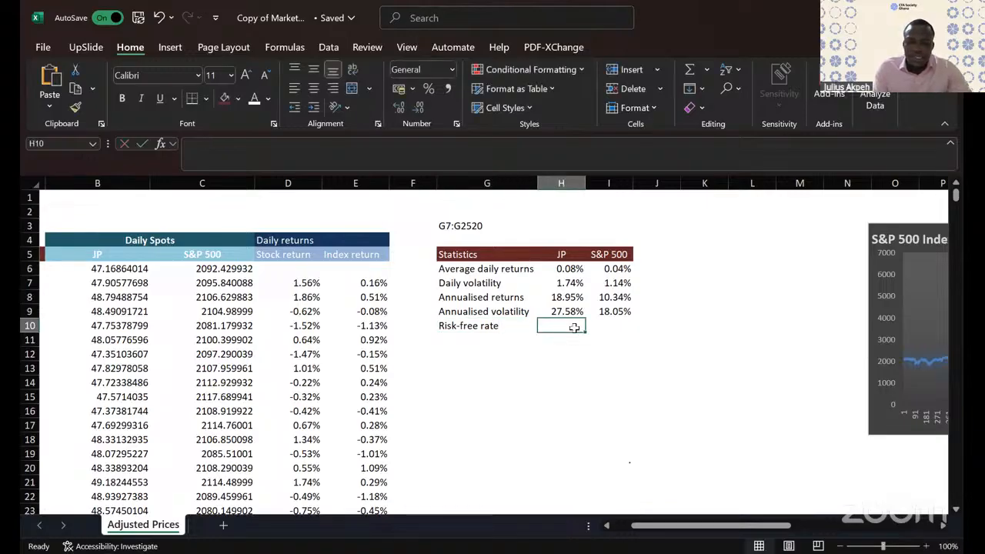
pyautogui.write('4.5%')
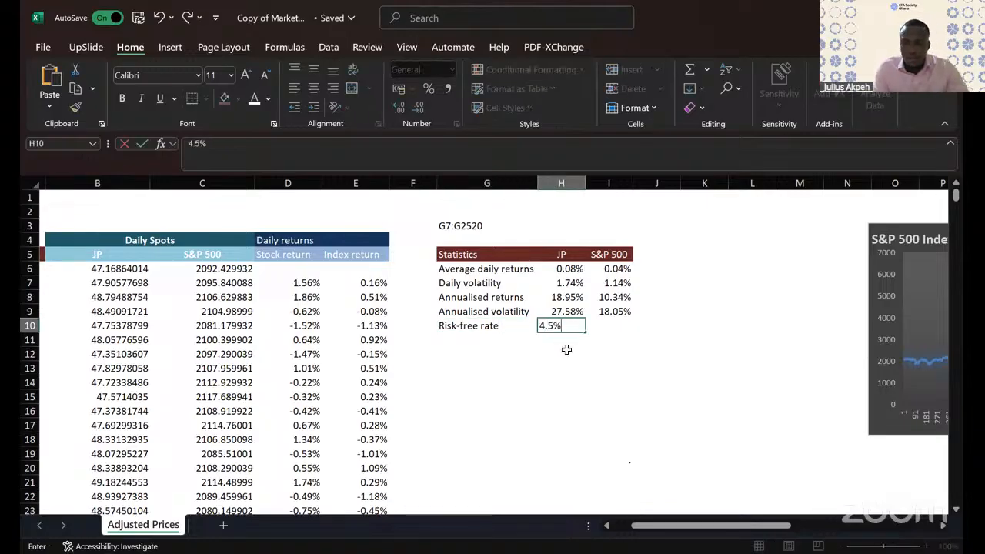
pyautogui.click(569, 326)
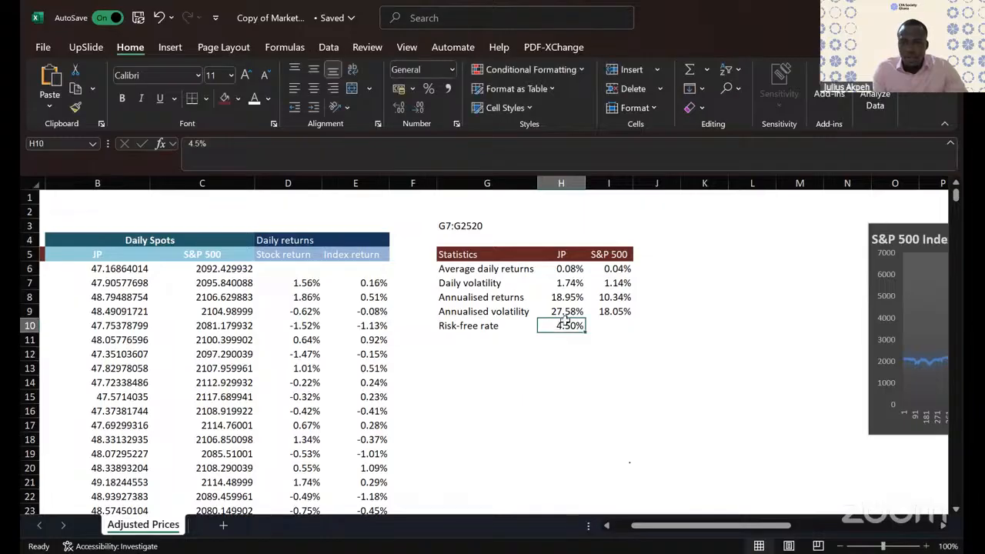
pyautogui.moveTo(587, 333); pyautogui.dragTo(625, 333)
pyautogui.click(577, 367)
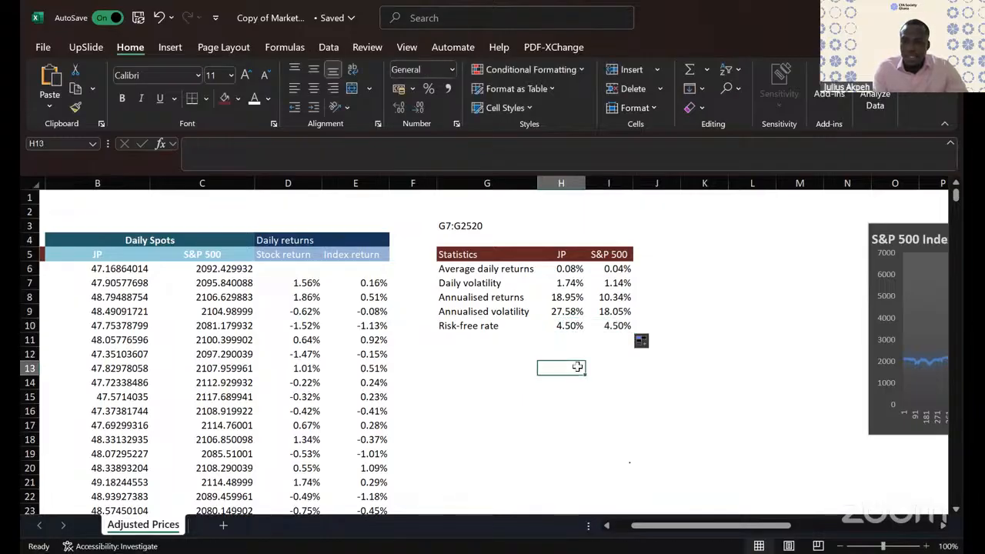
pyautogui.click(459, 336)
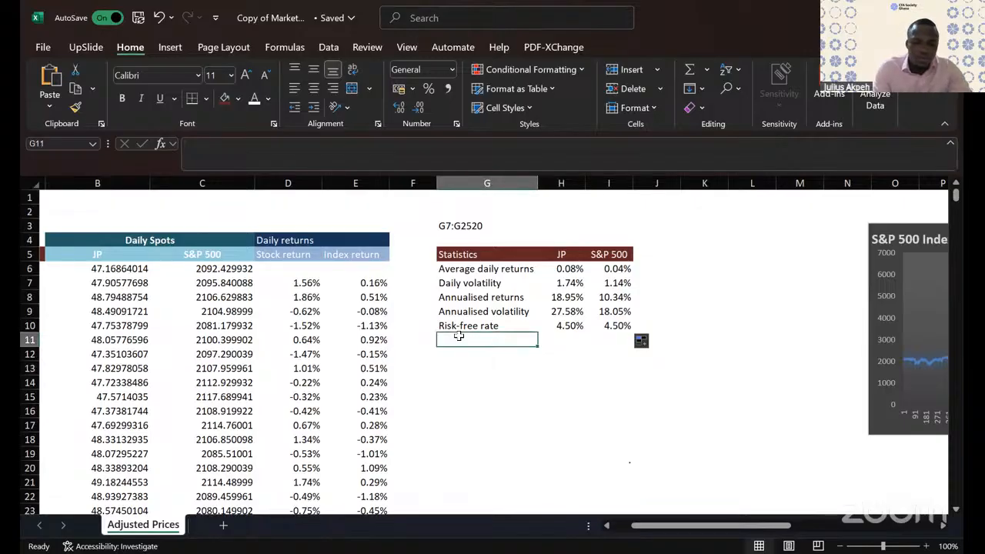
# Step: Add the row label "Equity risk premium" in G11, below Risk-free rate in the statistics table
pyautogui.write('Equity Risk')
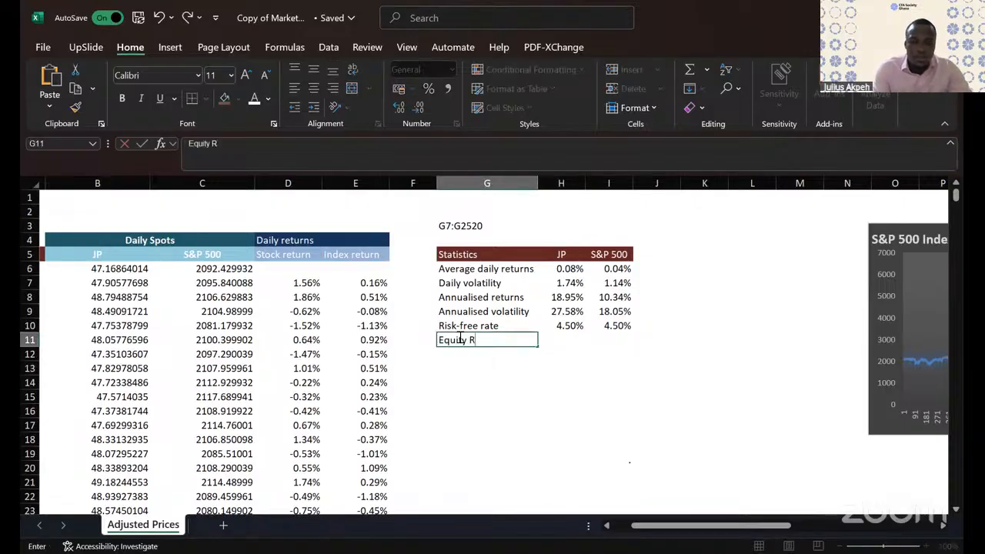
pyautogui.press('BackSpace')
pyautogui.press('BackSpace')
pyautogui.press('BackSpace')
pyautogui.press('BackSpace')
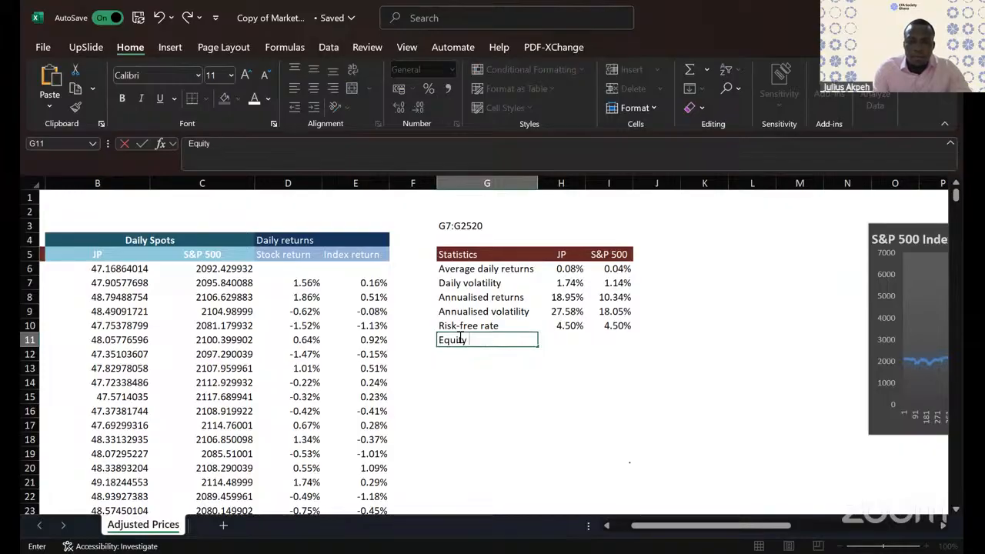
pyautogui.write('risk')
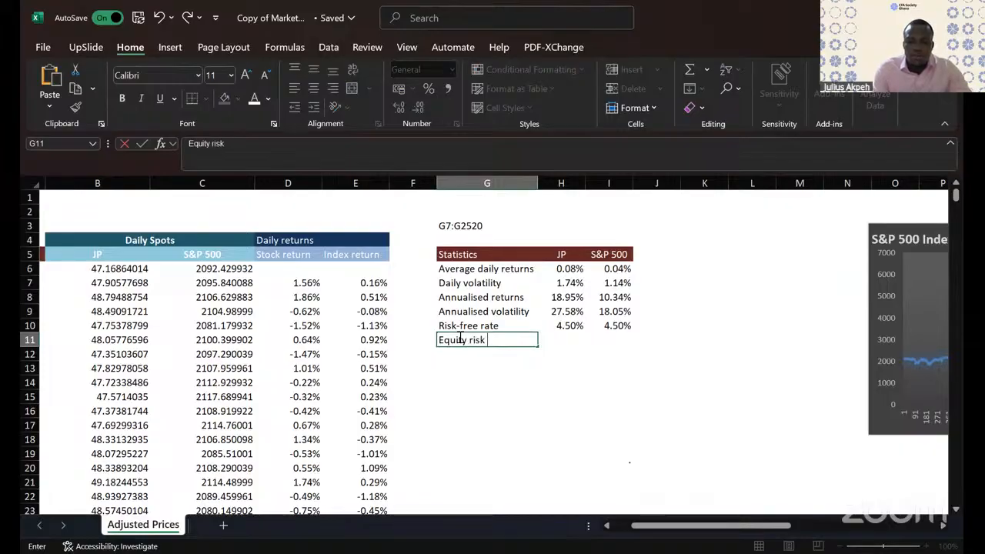
pyautogui.write(' premium')
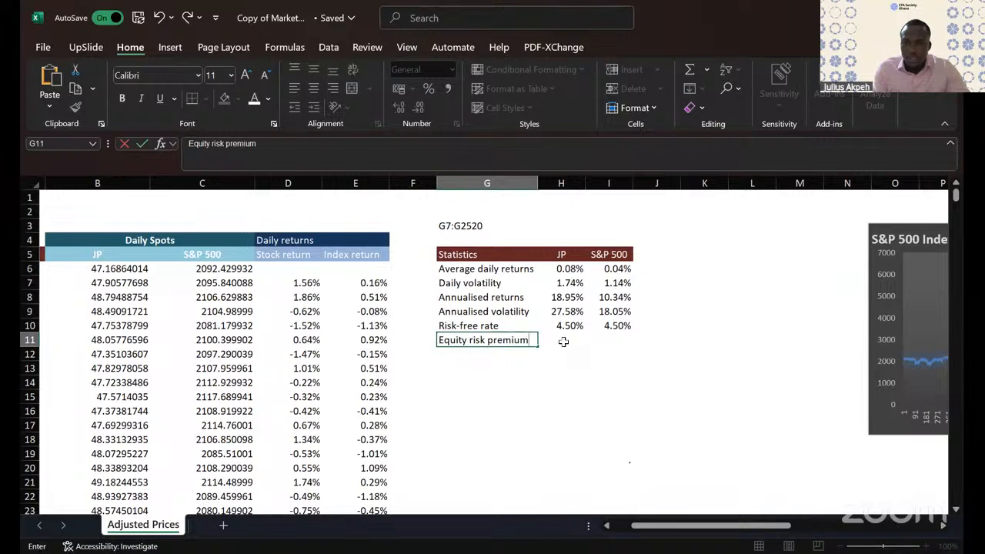
pyautogui.click(564, 341)
pyautogui.write('=')
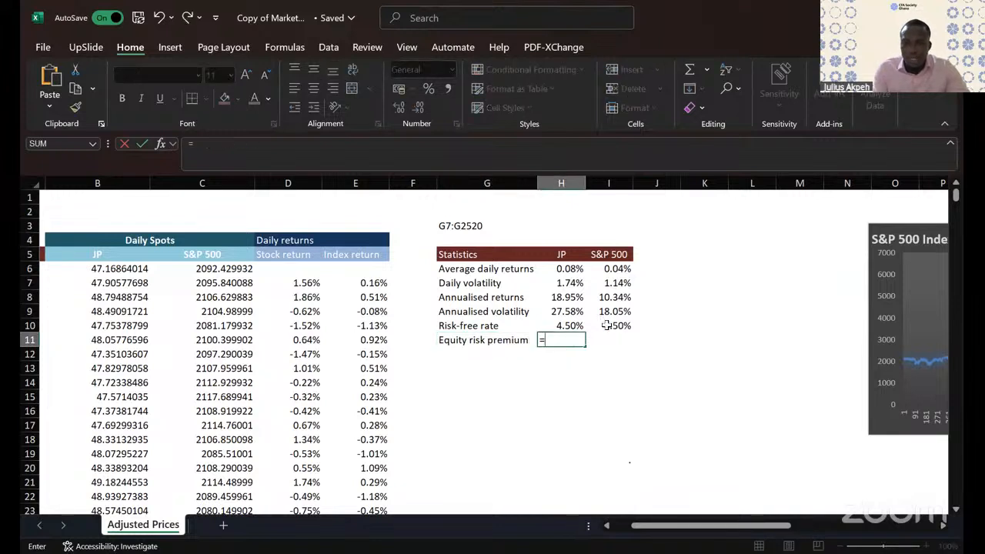
pyautogui.press('Escape')
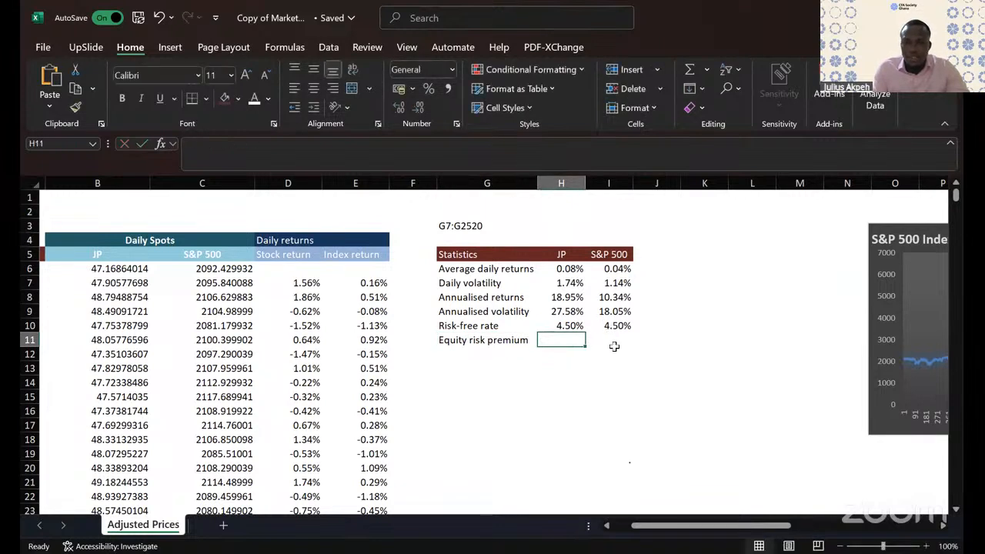
pyautogui.click(613, 340)
# Step: Calculate JP's equity risk premium in H11 with =H8-H10 and copy the formula across to I11 for the S&P 500
pyautogui.click(568, 344)
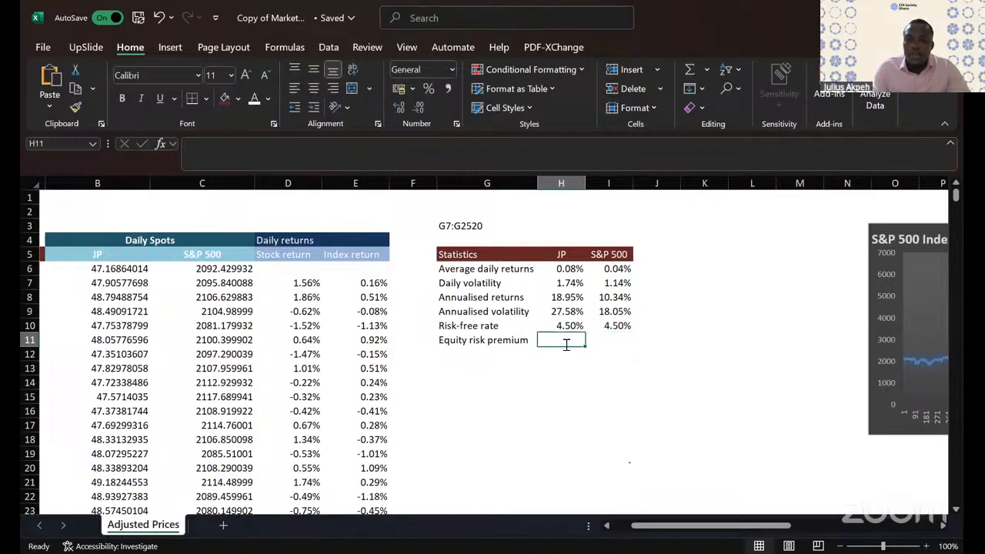
pyautogui.write('=')
pyautogui.click(573, 323)
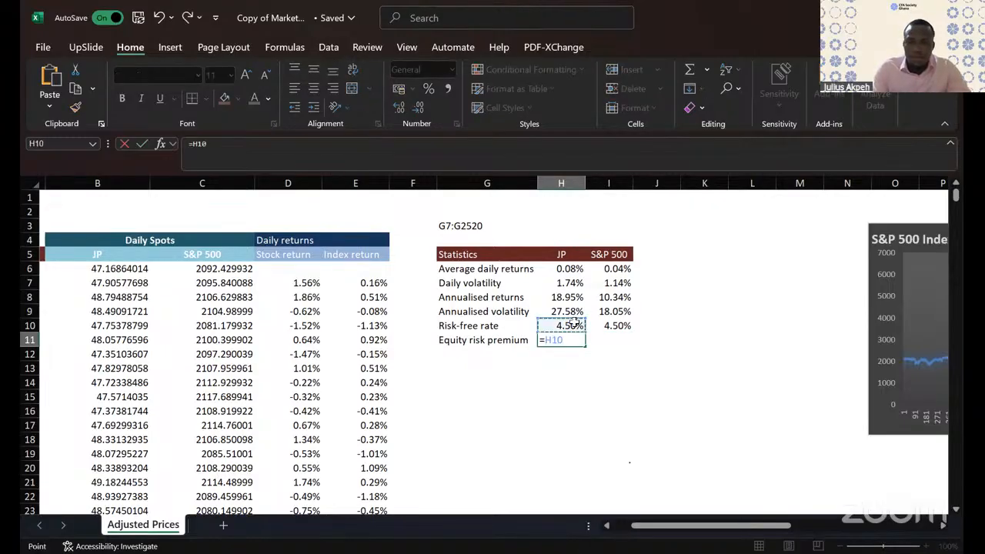
pyautogui.click(567, 298)
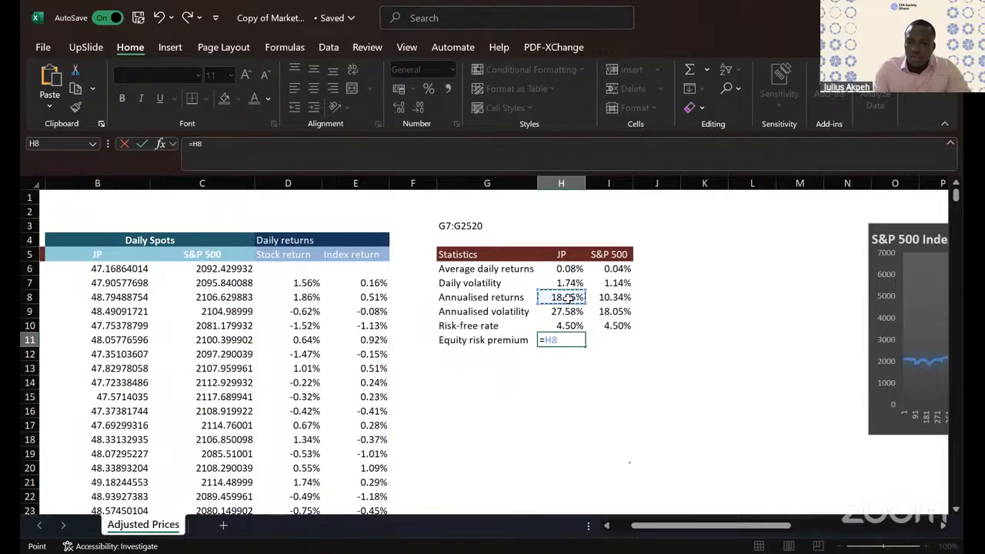
pyautogui.write('-')
pyautogui.click(565, 323)
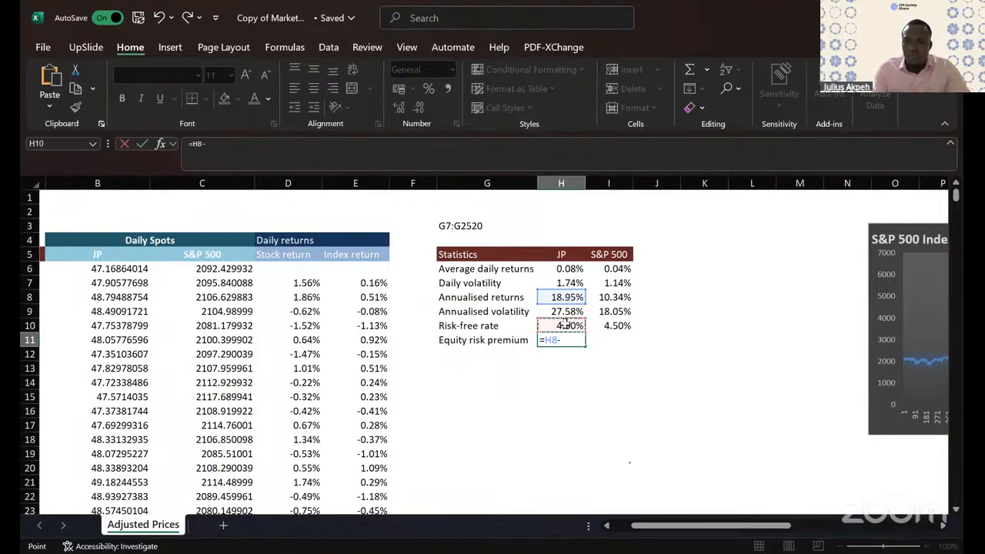
pyautogui.press('Return')
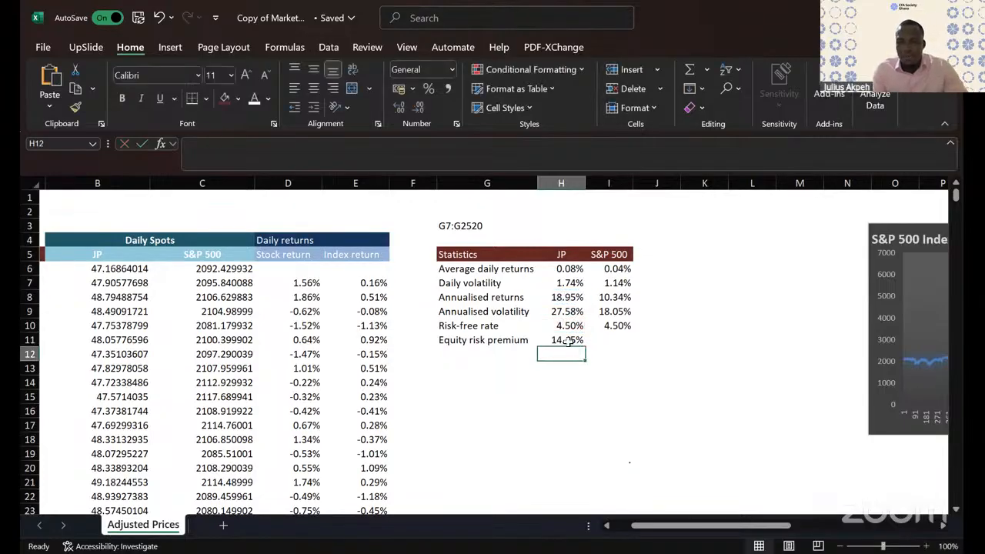
pyautogui.click(577, 340)
pyautogui.moveTo(584, 345); pyautogui.dragTo(639, 344)
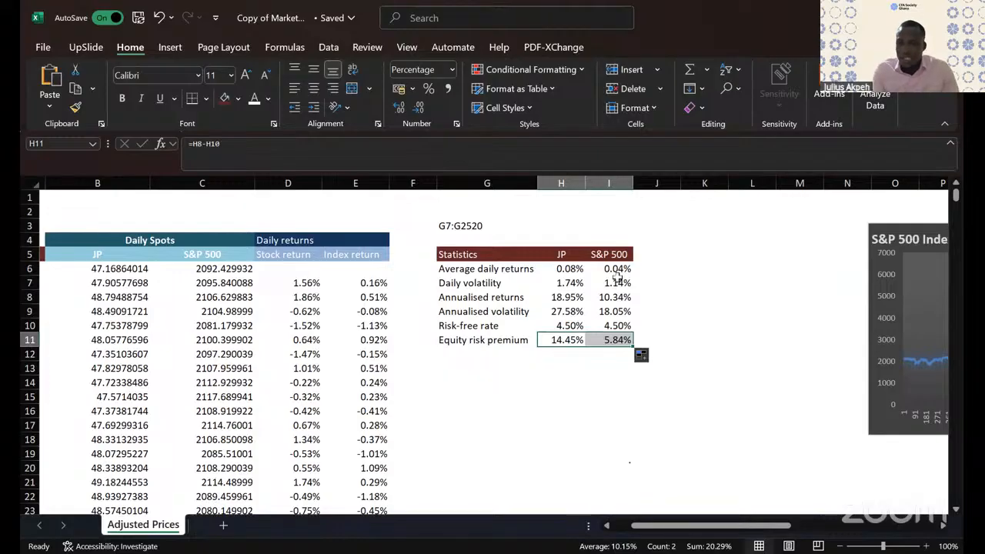
# Step: Shade the S&P 500 statistics in I6:I11 with a light grey fill colour
pyautogui.moveTo(615, 269); pyautogui.dragTo(612, 343)
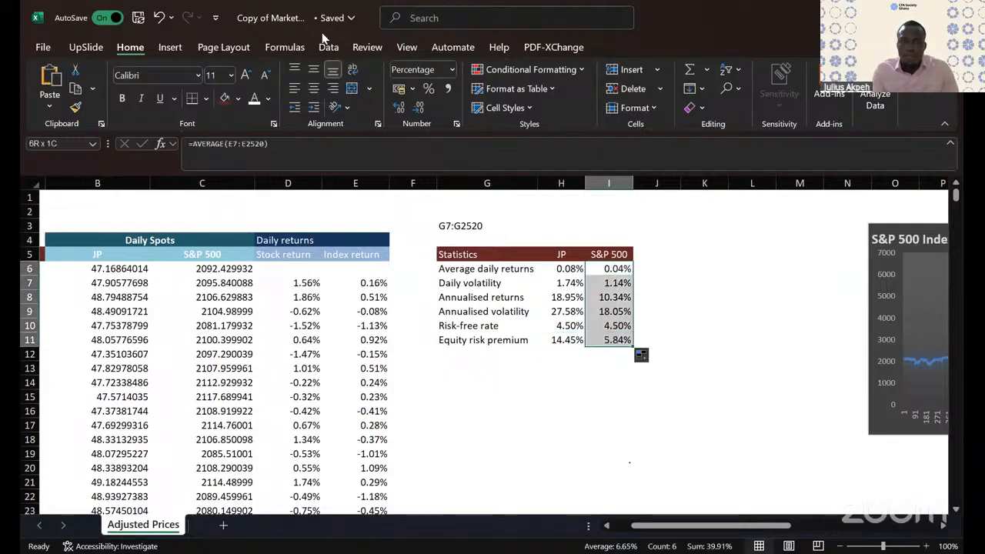
pyautogui.click(239, 98)
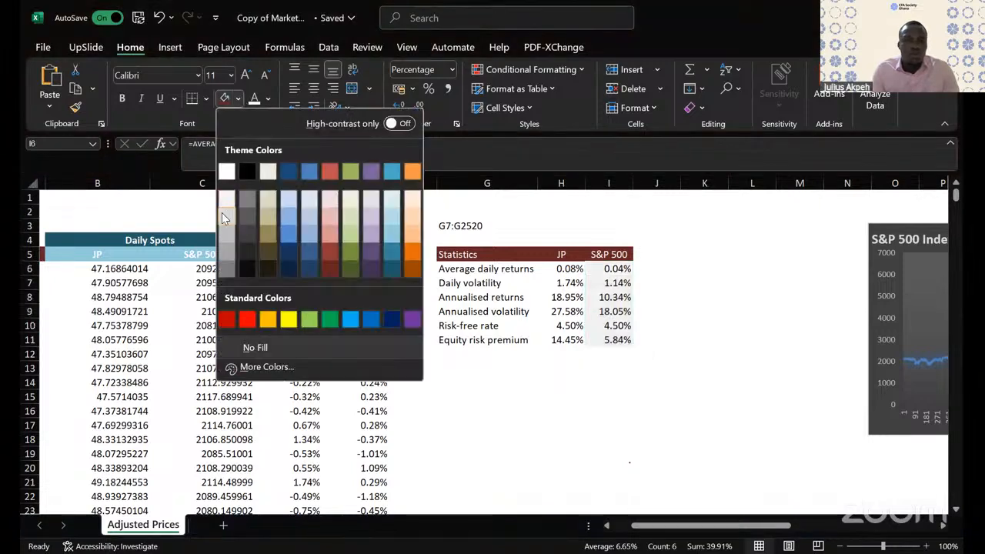
pyautogui.click(583, 365)
# Step: Compare the JP statistics in column H with the S&P 500 statistics in I6:I11
pyautogui.moveTo(616, 270); pyautogui.dragTo(620, 341)
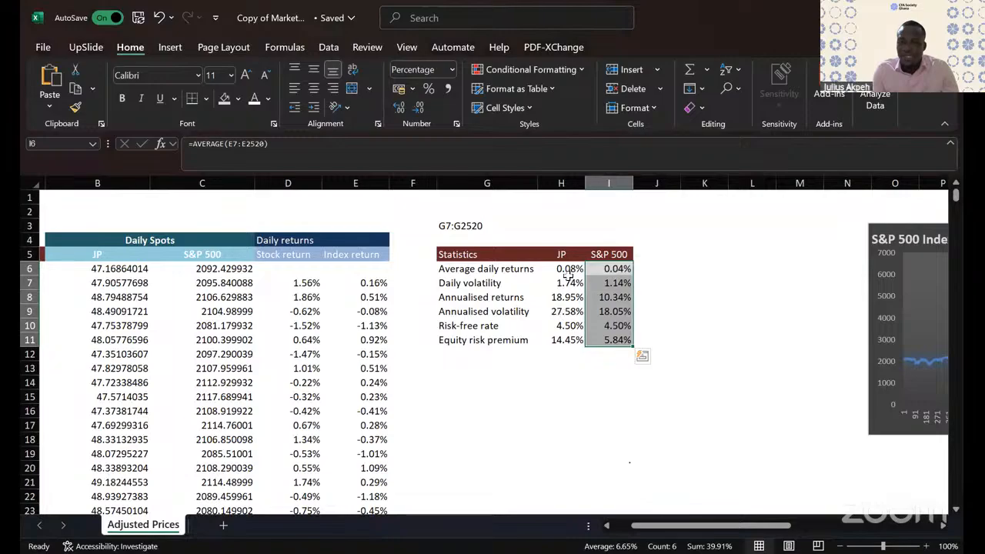
pyautogui.moveTo(569, 269); pyautogui.dragTo(567, 325)
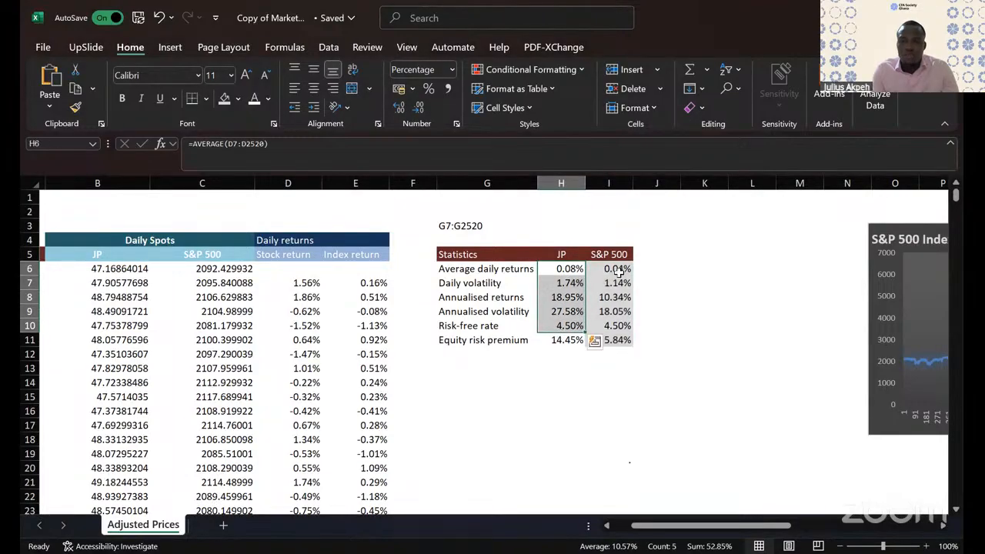
pyautogui.moveTo(618, 269); pyautogui.dragTo(608, 343)
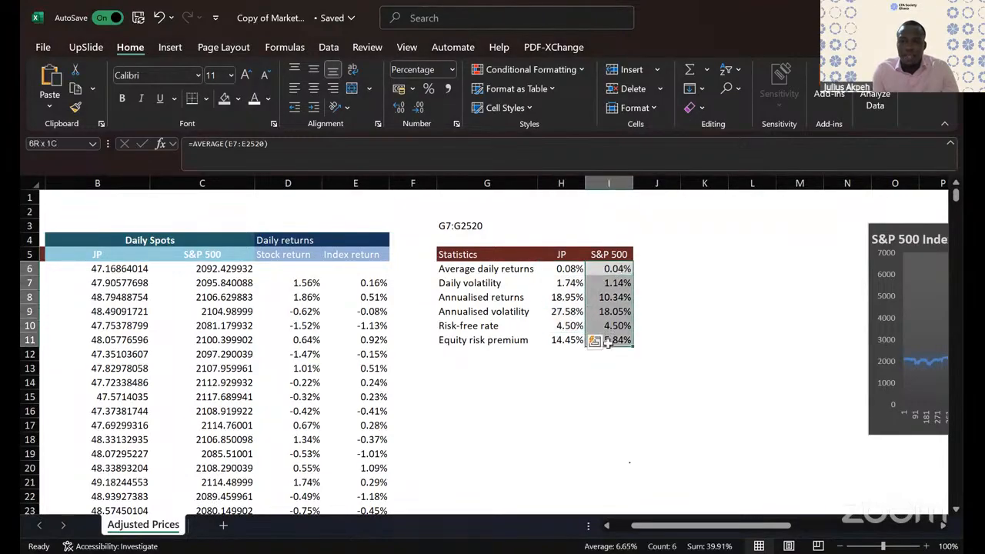
pyautogui.click(530, 369)
# Step: Make the Equity risk premium row, G11:I11, bold
pyautogui.moveTo(488, 341); pyautogui.dragTo(592, 340)
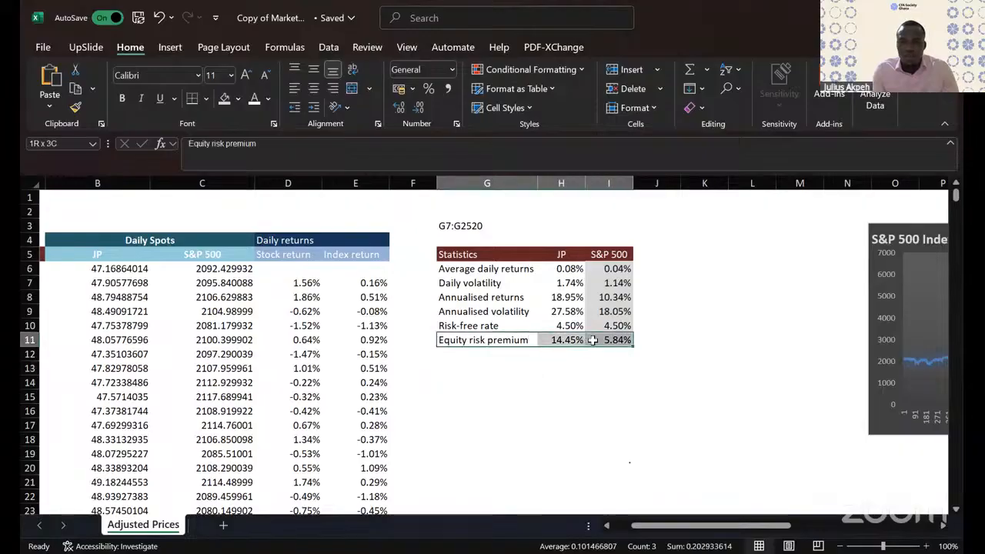
pyautogui.hotkey('ctrl', 'b')
pyautogui.click(550, 423)
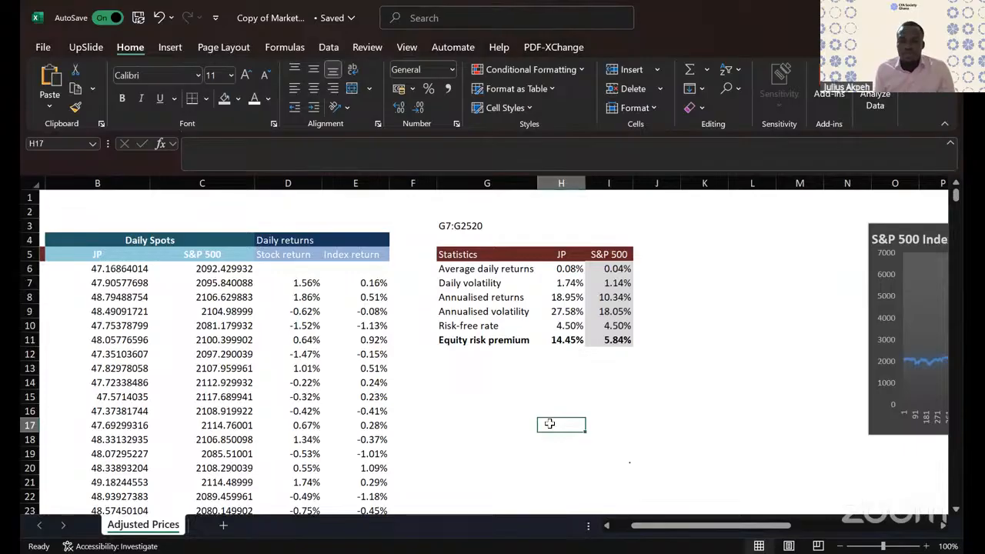
pyautogui.click(551, 43)
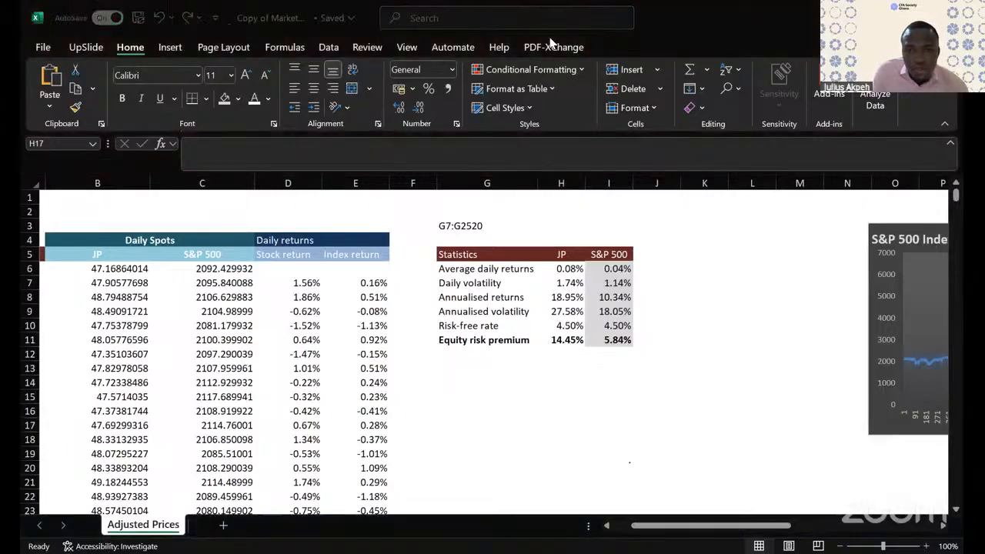
pyautogui.click(666, 328)
pyautogui.hotkey('alt', 'Tab')
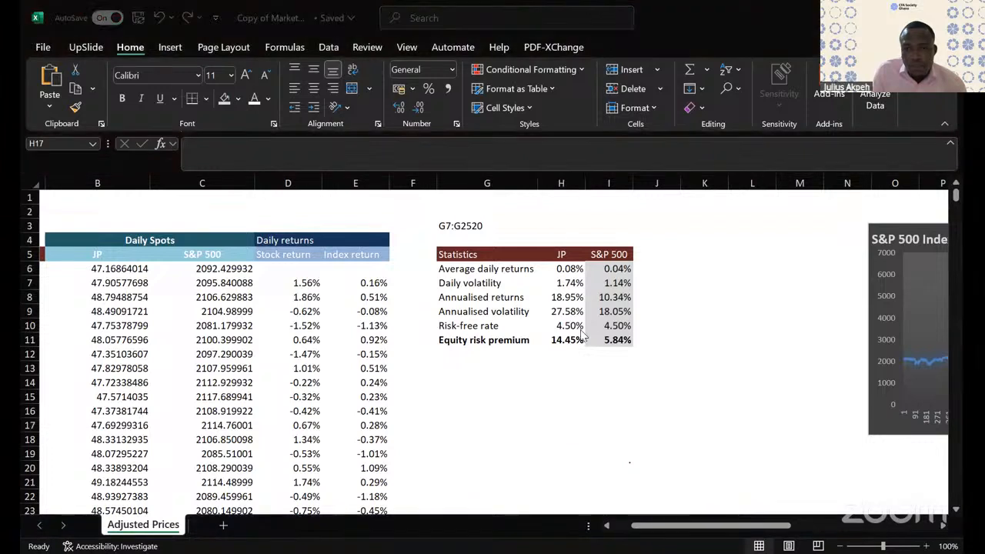
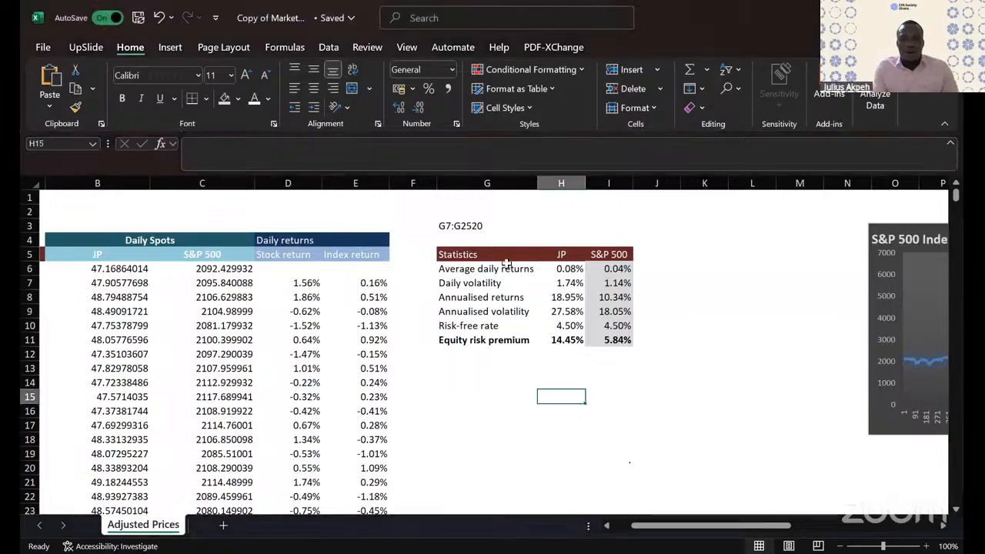
# Step: Delete the stray text "G7:G2520" from G3, above the statistics table
pyautogui.click(460, 230)
pyautogui.press('Delete')
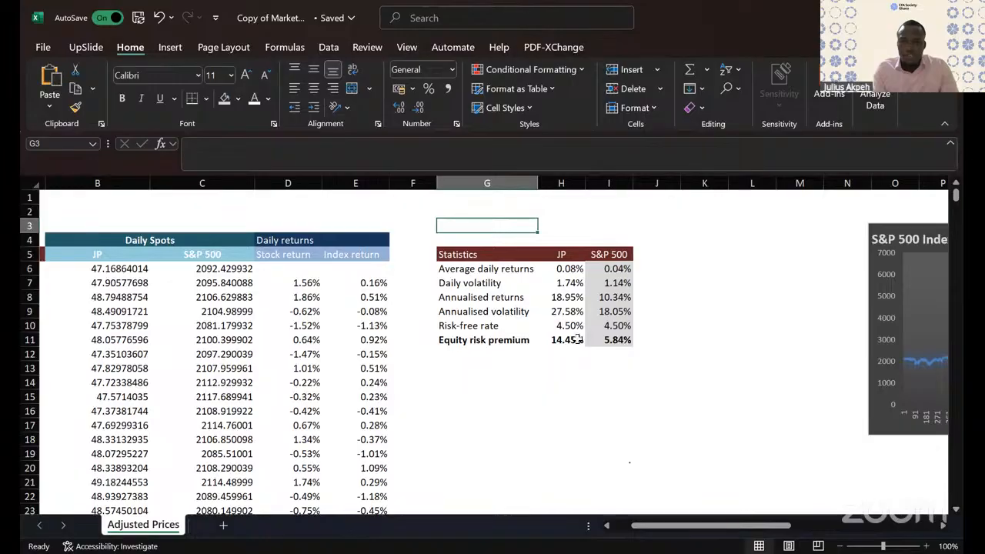
# Step: Change the risk-free rate label in G10 to "10 Year Risk-free rate"
pyautogui.click(616, 339)
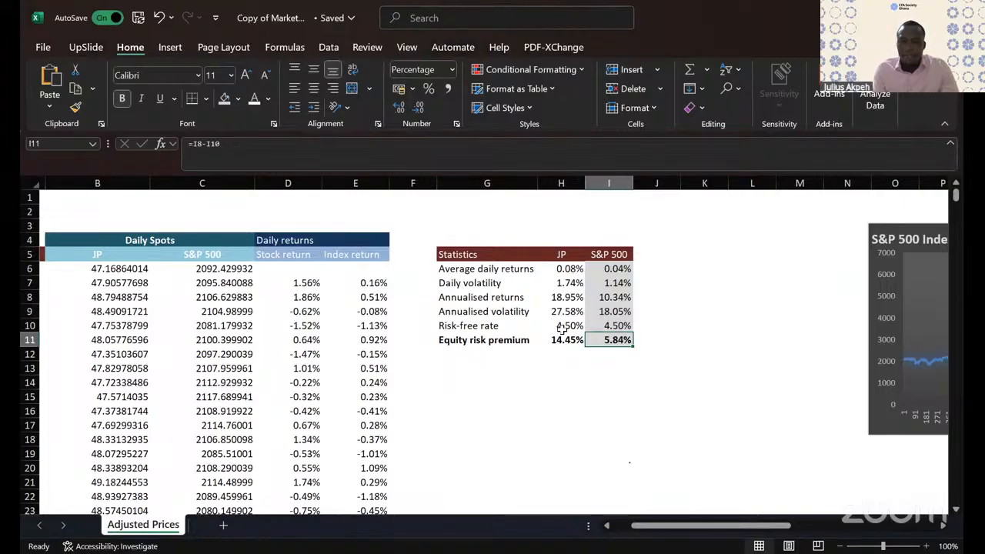
pyautogui.moveTo(561, 326); pyautogui.dragTo(627, 324)
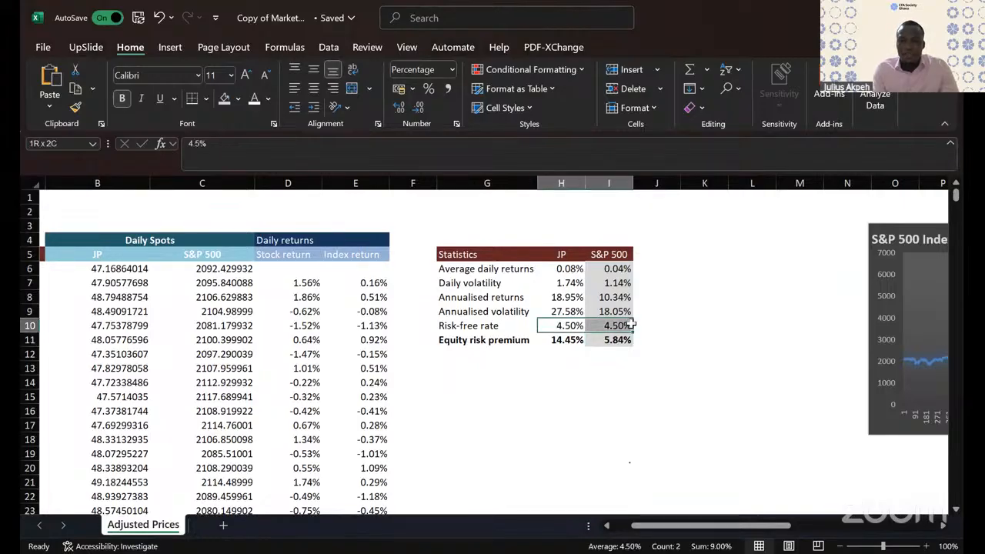
pyautogui.doubleClick(452, 325)
pyautogui.write('1')
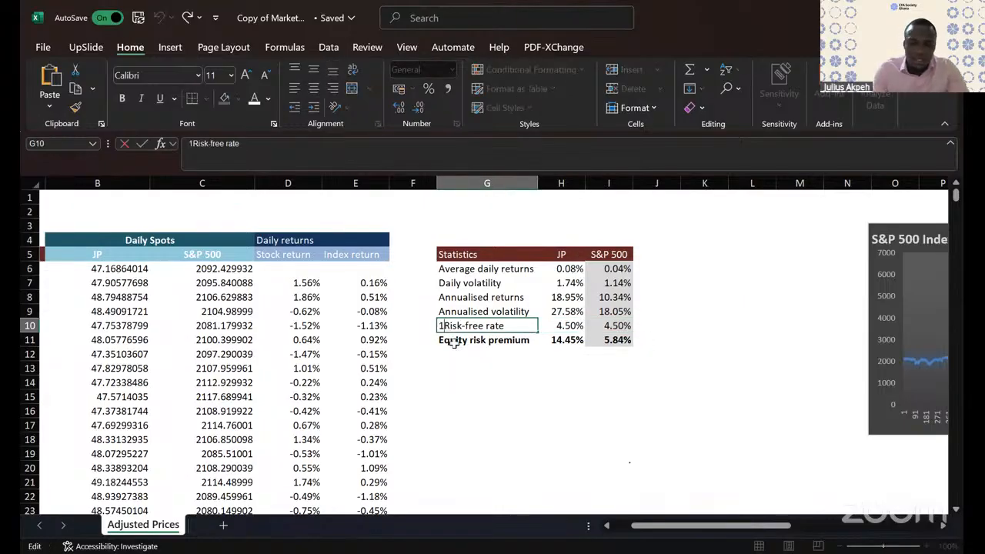
pyautogui.write('0 TY')
pyautogui.press('BackSpace')
pyautogui.press('BackSpace')
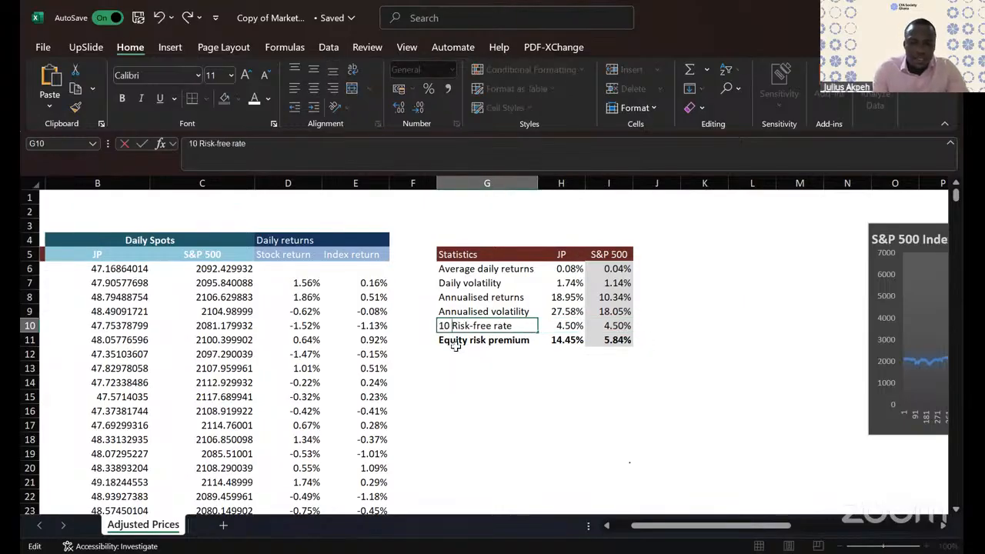
pyautogui.write('Y')
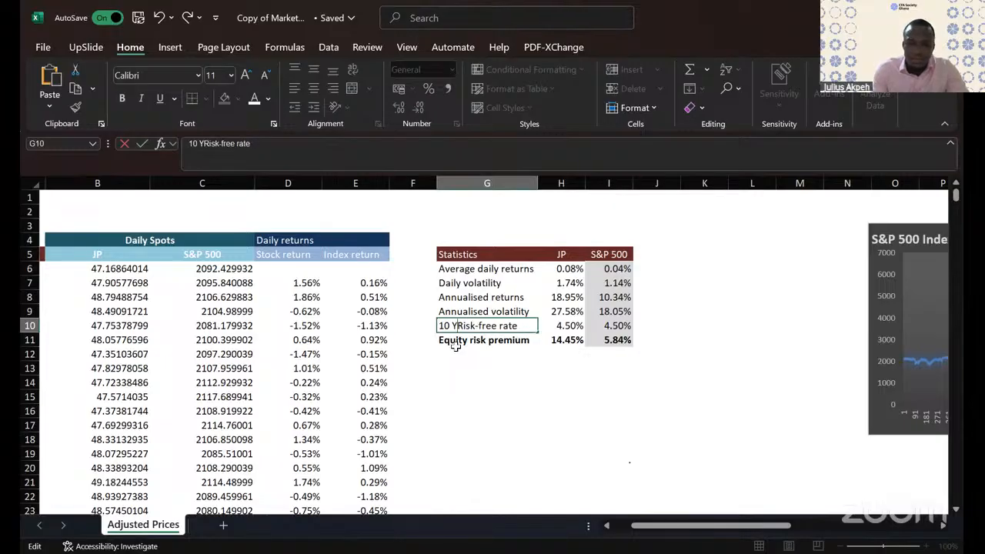
pyautogui.write('ear')
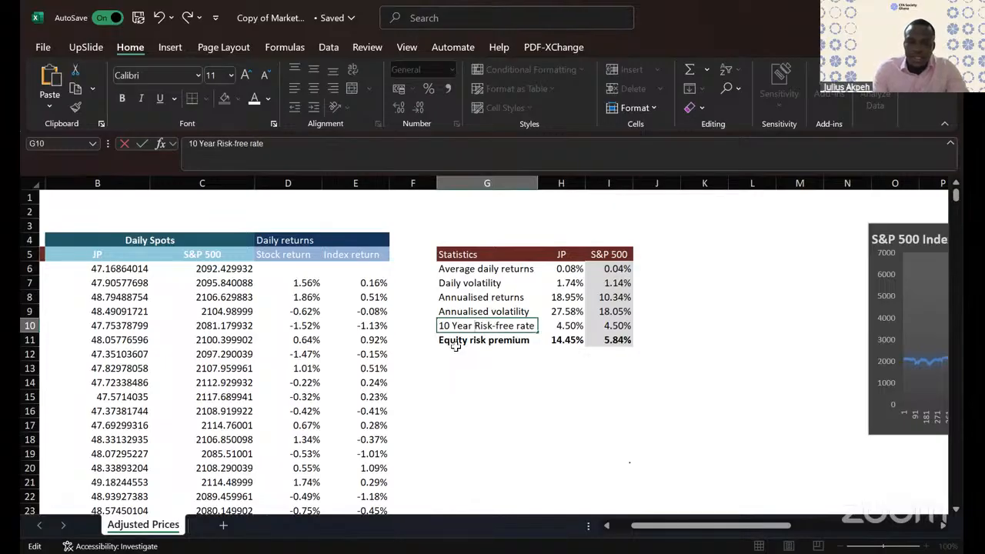
pyautogui.click(618, 329)
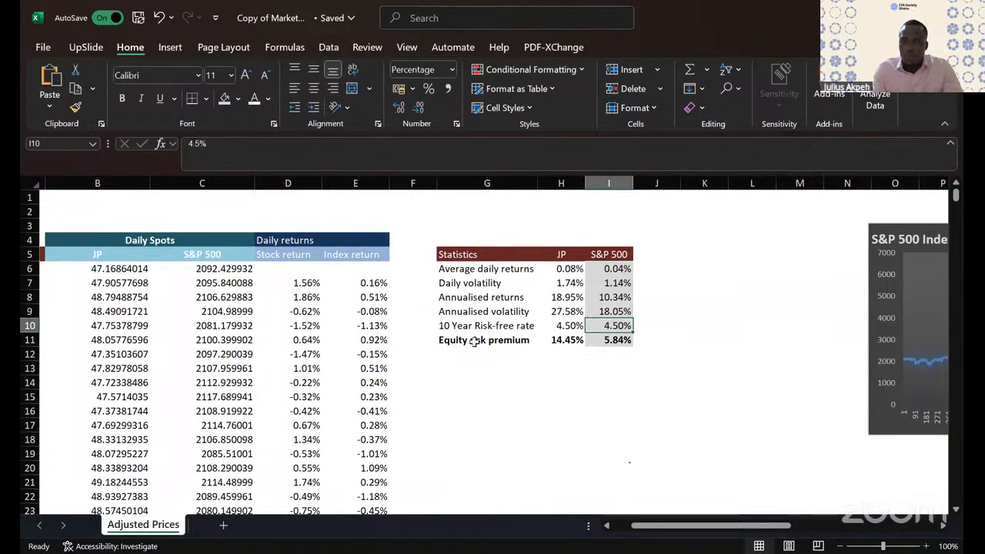
pyautogui.moveTo(480, 341); pyautogui.dragTo(654, 339)
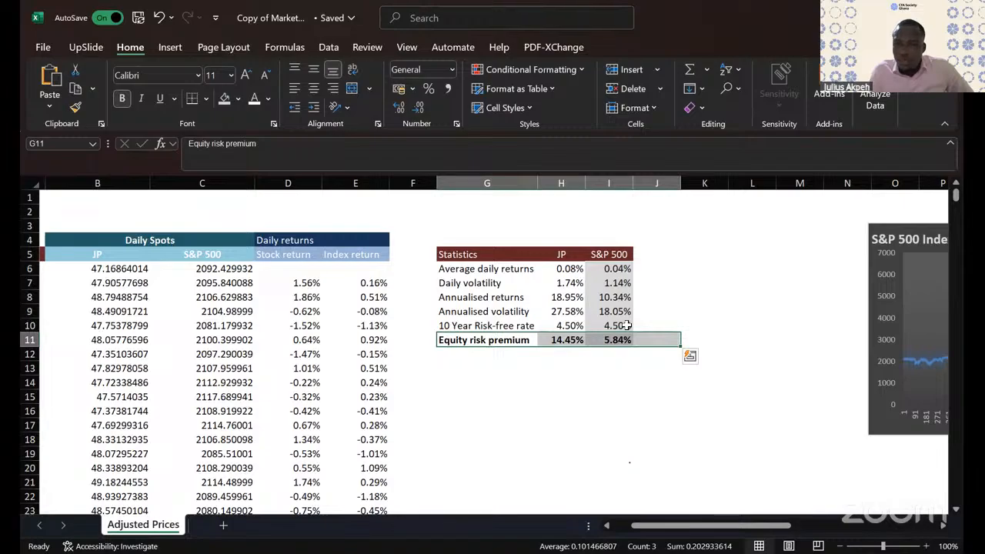
pyautogui.hotkey('alt', 'Tab')
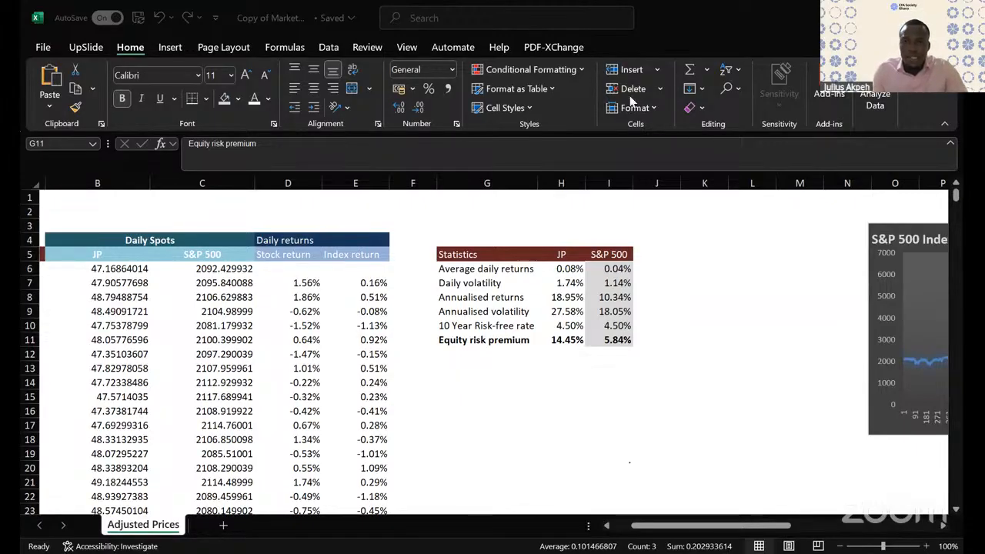
# Step: Enter the note "correletion = covariance/volatility of the stock x volatility of the market" in G14, below the statistics table
pyautogui.click(539, 380)
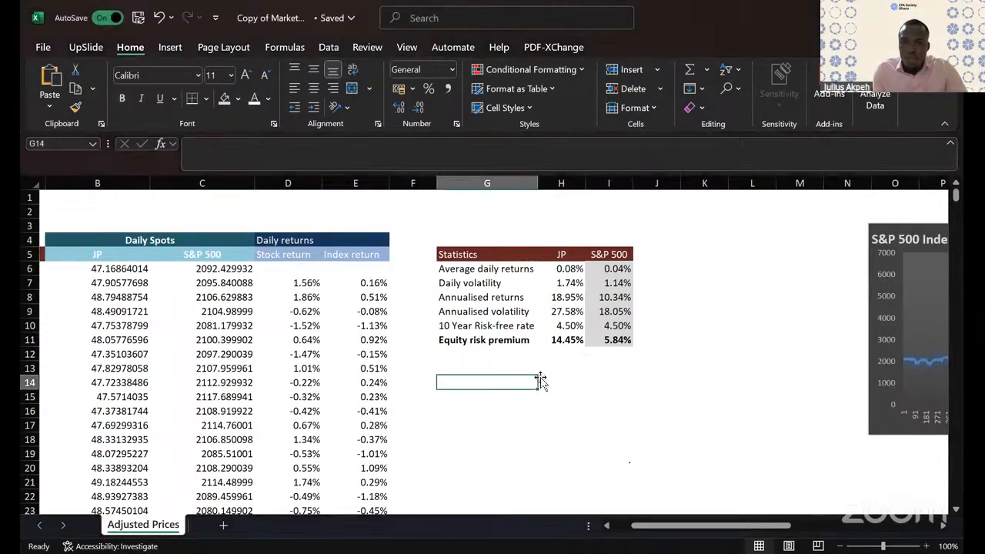
pyautogui.click(584, 381)
pyautogui.click(519, 383)
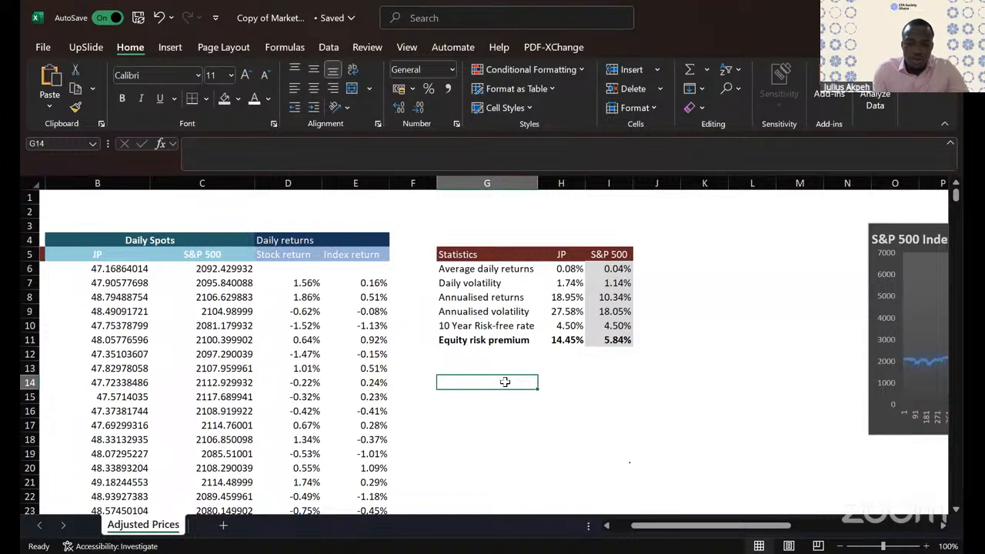
pyautogui.write('correl')
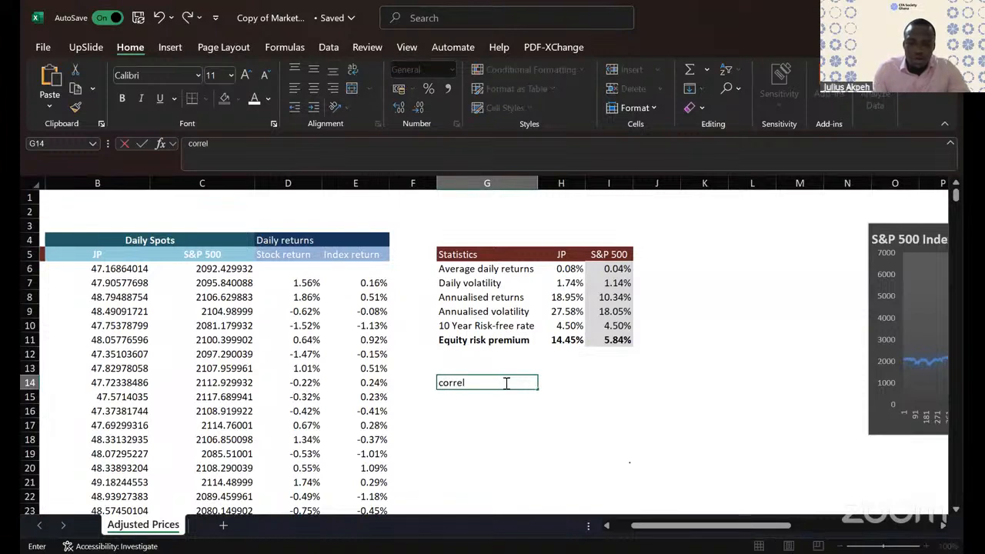
pyautogui.write('etaion')
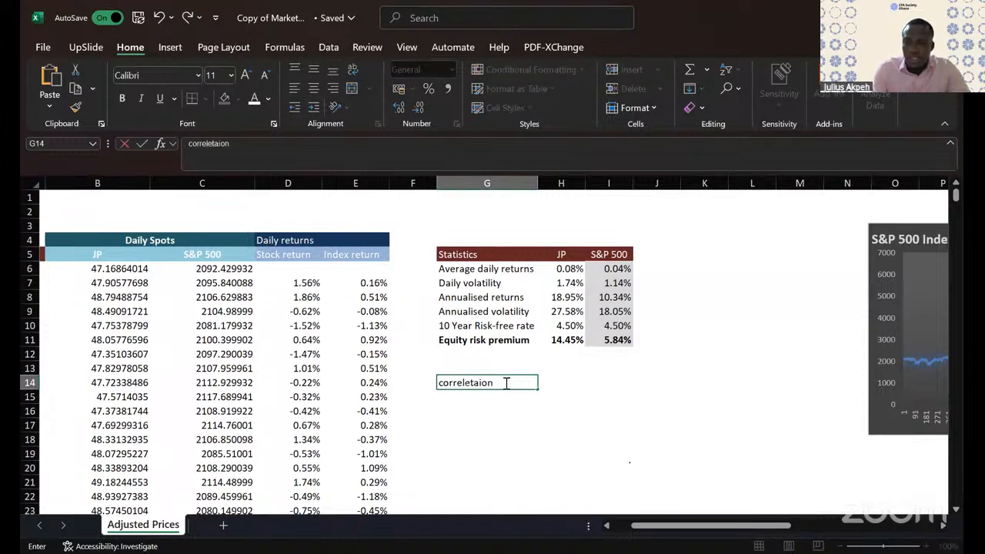
pyautogui.press('BackSpace')
pyautogui.press('BackSpace')
pyautogui.press('BackSpace')
pyautogui.press('BackSpace')
pyautogui.write('ion')
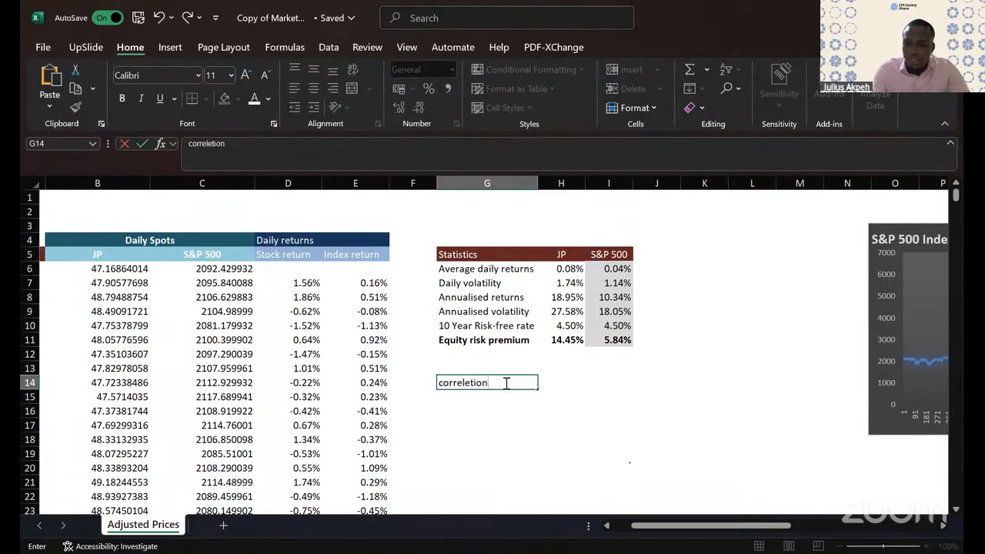
pyautogui.write(' = ')
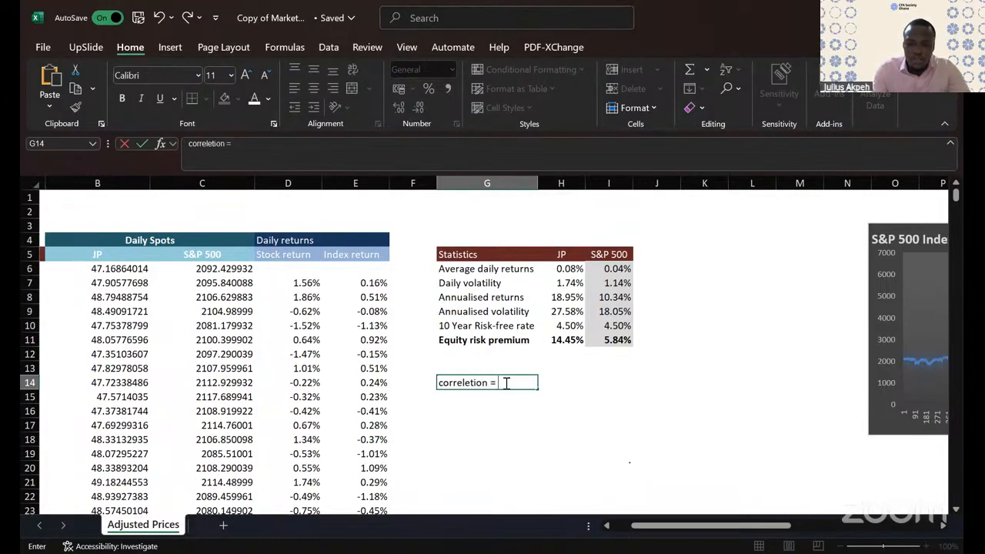
pyautogui.write('covariance')
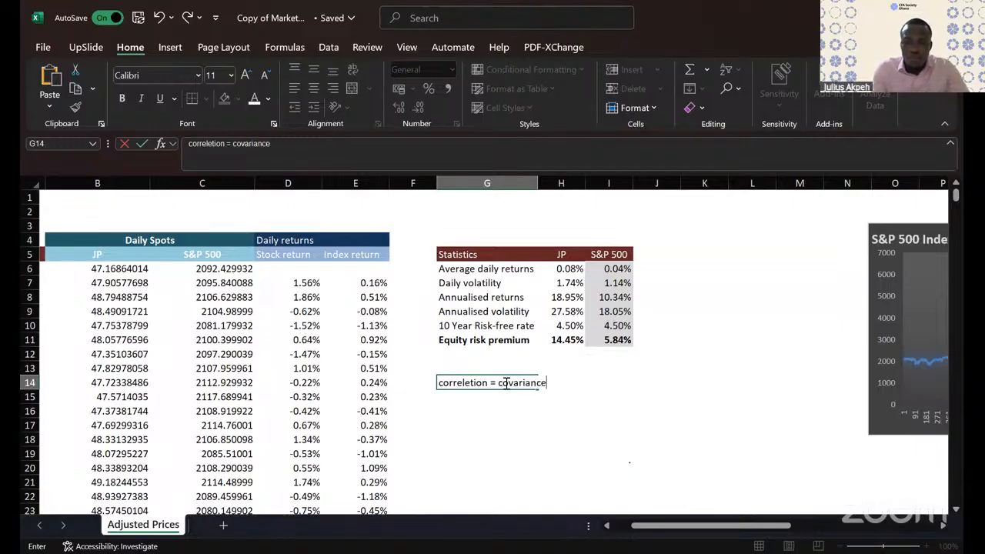
pyautogui.write('/')
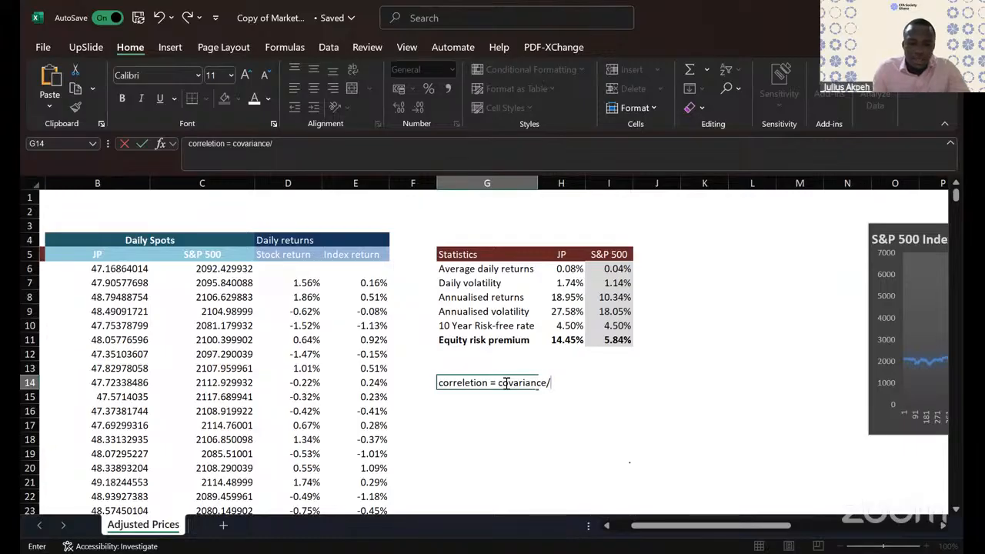
pyautogui.write('volat')
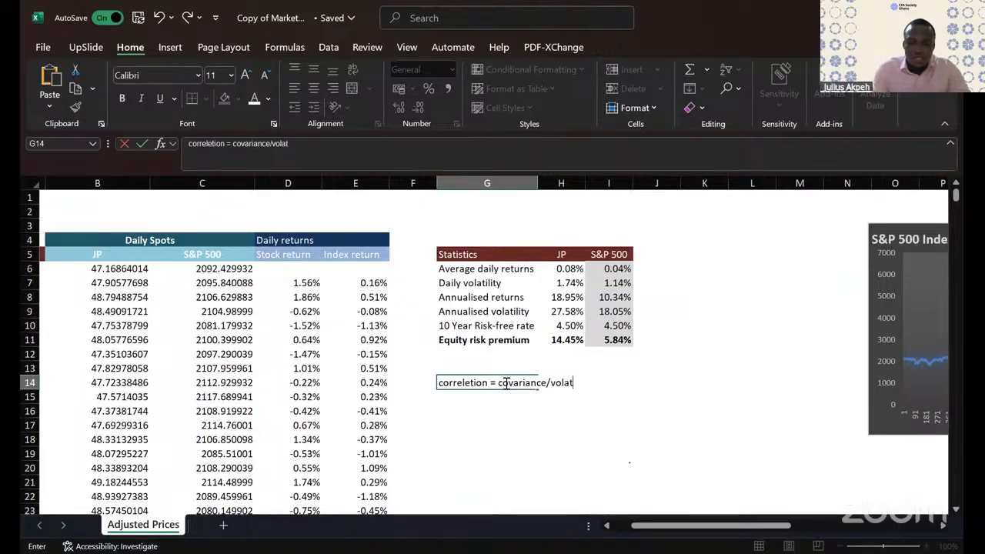
pyautogui.write('ility of')
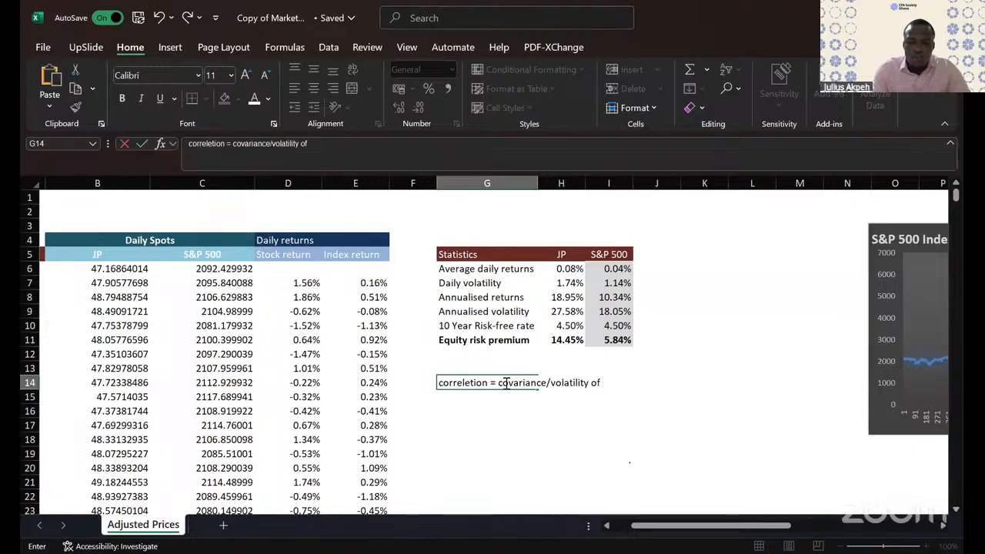
pyautogui.write(' the stock')
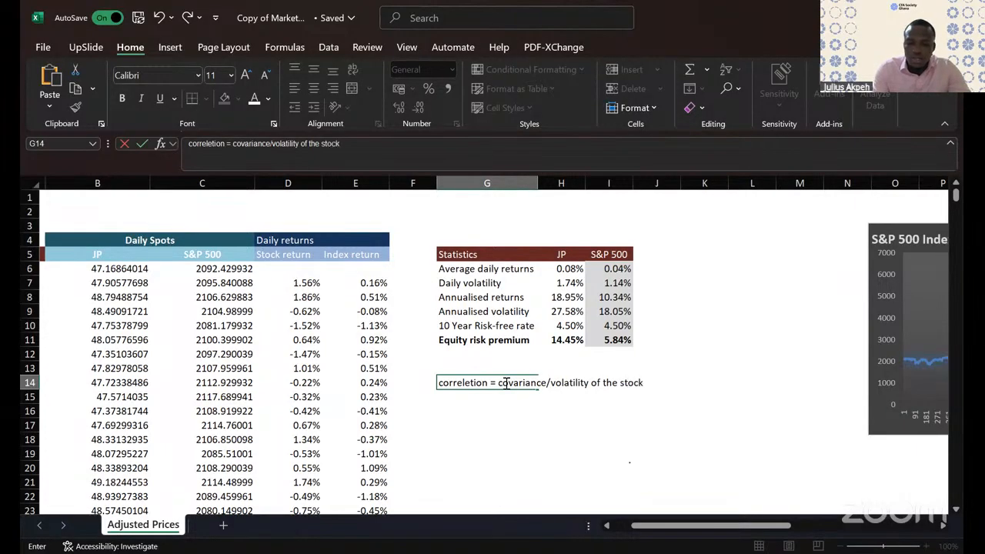
pyautogui.write(' and')
pyautogui.press('BackSpace')
pyautogui.press('BackSpace')
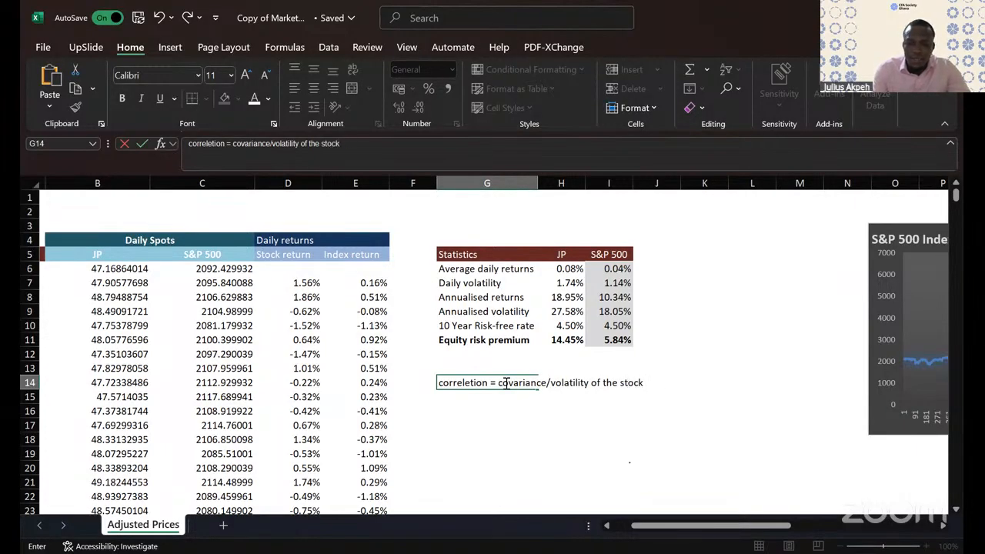
pyautogui.write('vo')
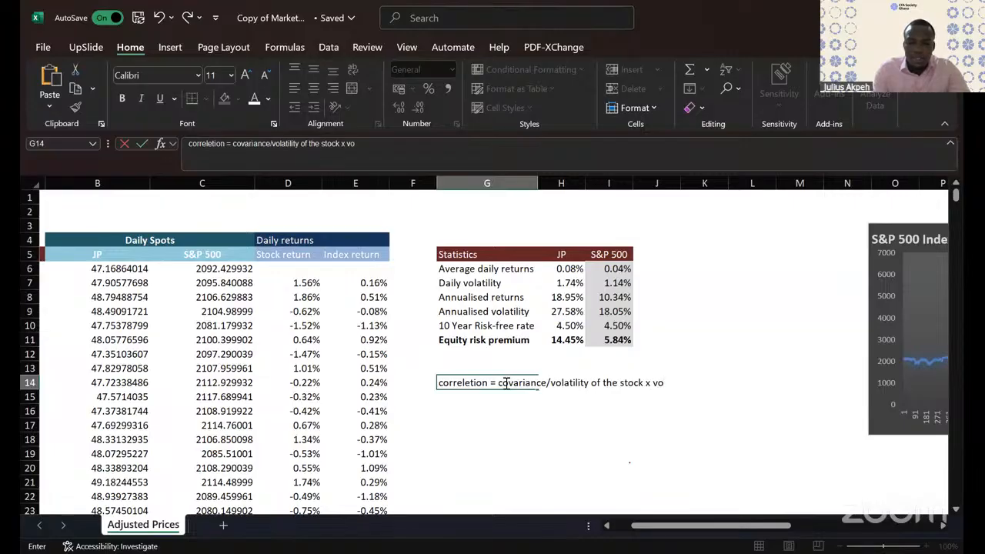
pyautogui.write('latility of')
pyautogui.write(' the market')
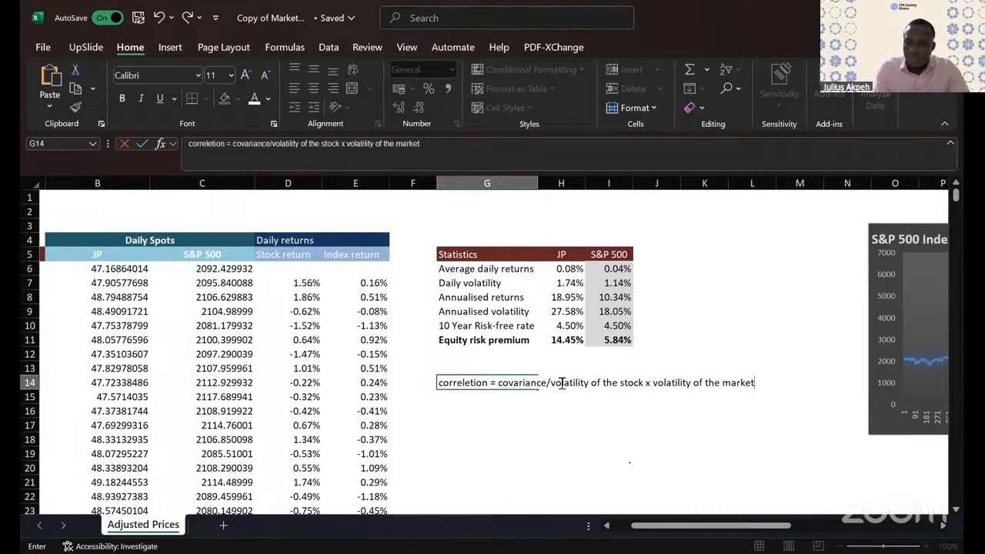
pyautogui.click(505, 424)
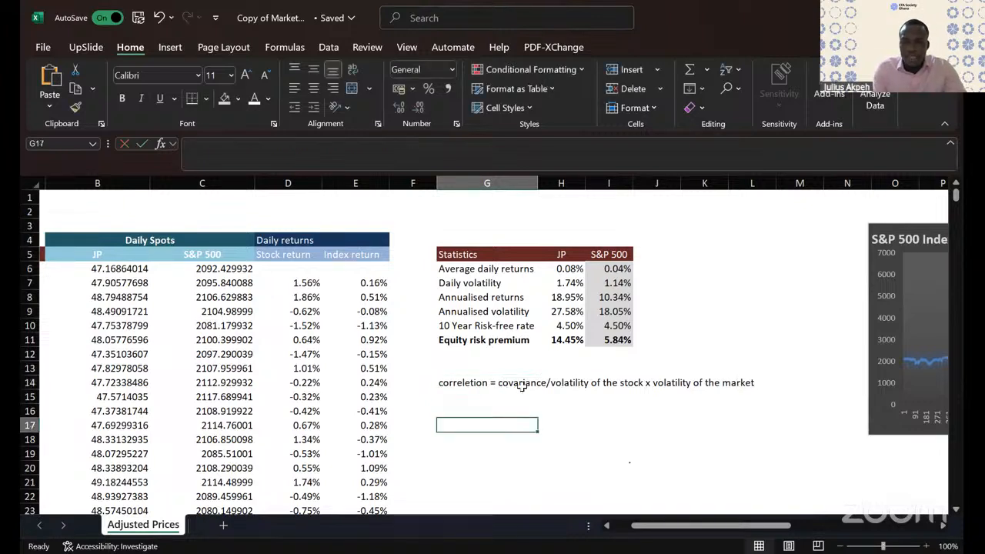
pyautogui.click(521, 387)
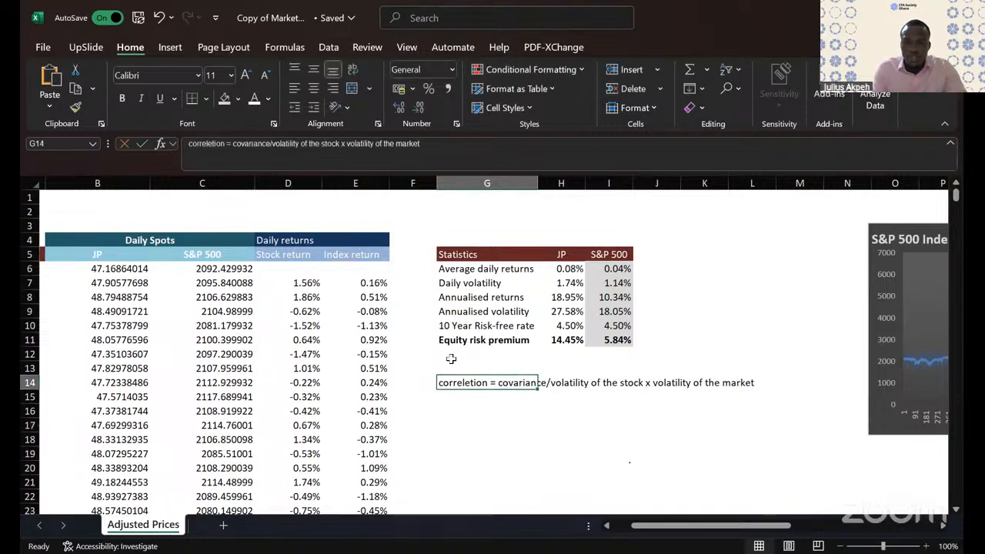
pyautogui.click(450, 357)
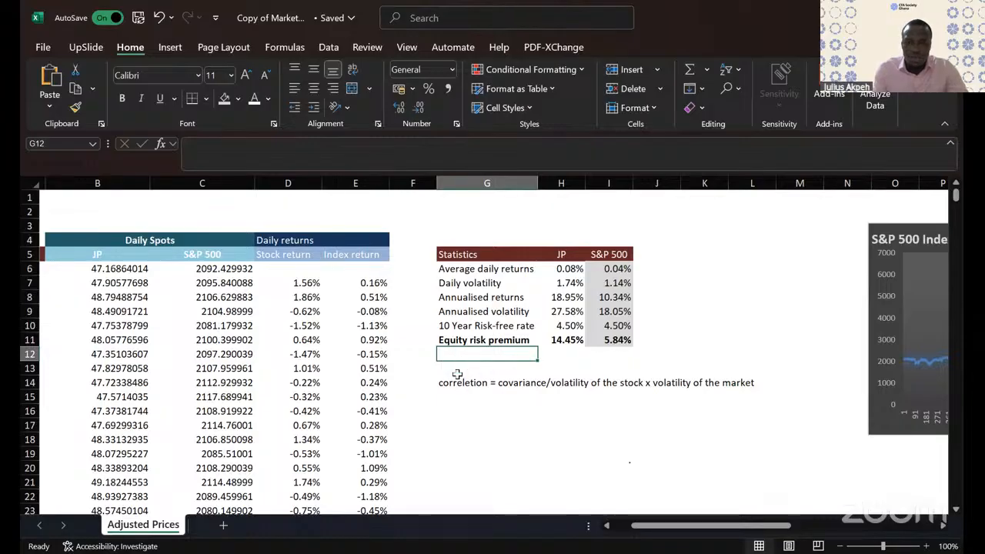
pyautogui.click(459, 372)
pyautogui.click(463, 400)
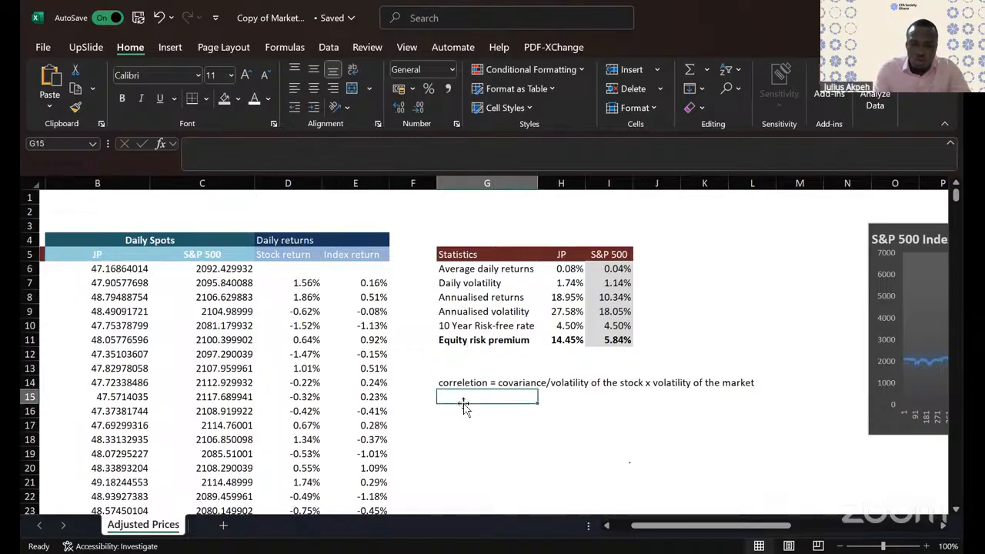
pyautogui.write('C')
pyautogui.press('BackSpace')
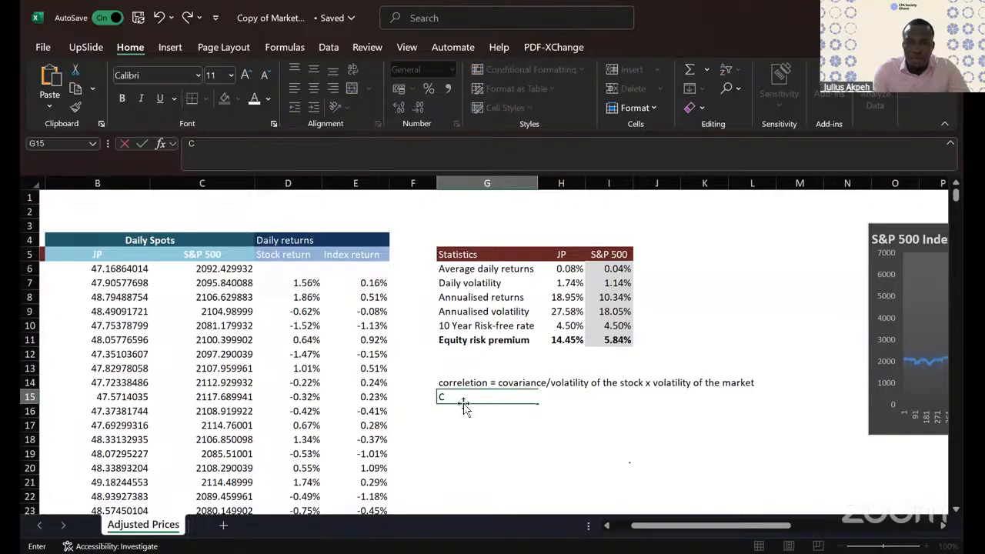
pyautogui.press('BackSpace')
# Step: Move the correlation formula note from G14 down to G17 by copying it and deleting the original
pyautogui.click(462, 382)
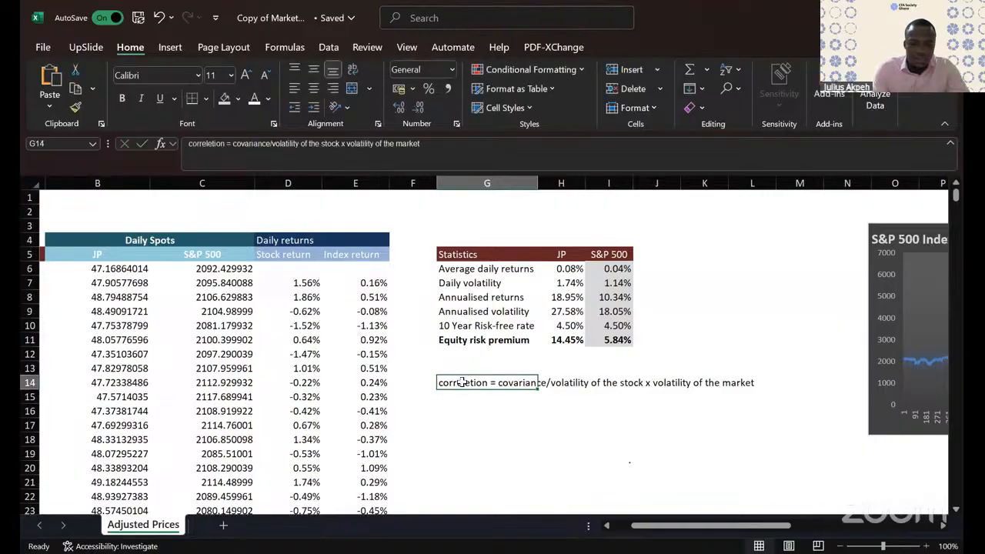
pyautogui.hotkey('ctrl', 'c')
pyautogui.moveTo(462, 404); pyautogui.dragTo(466, 426)
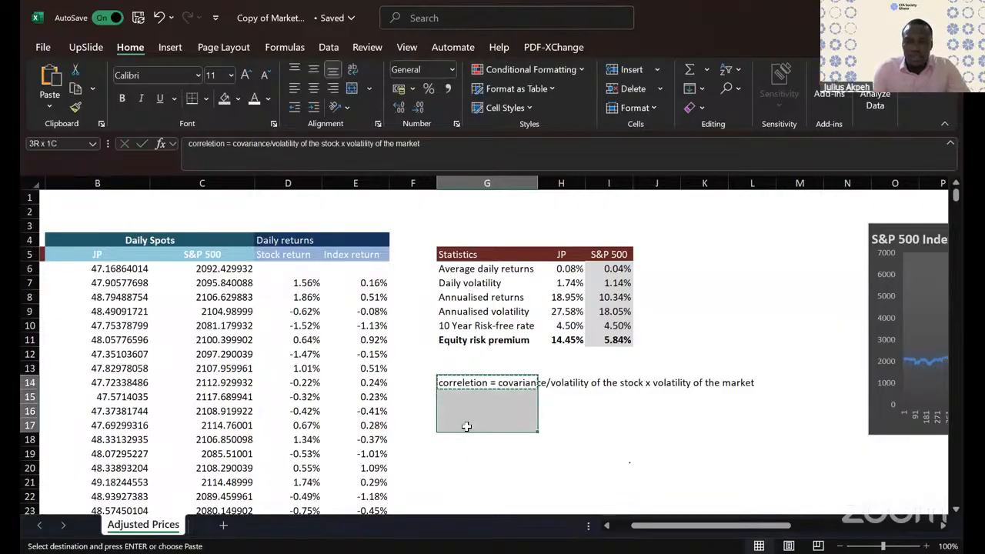
pyautogui.click(466, 427)
pyautogui.hotkey('ctrl', 'v')
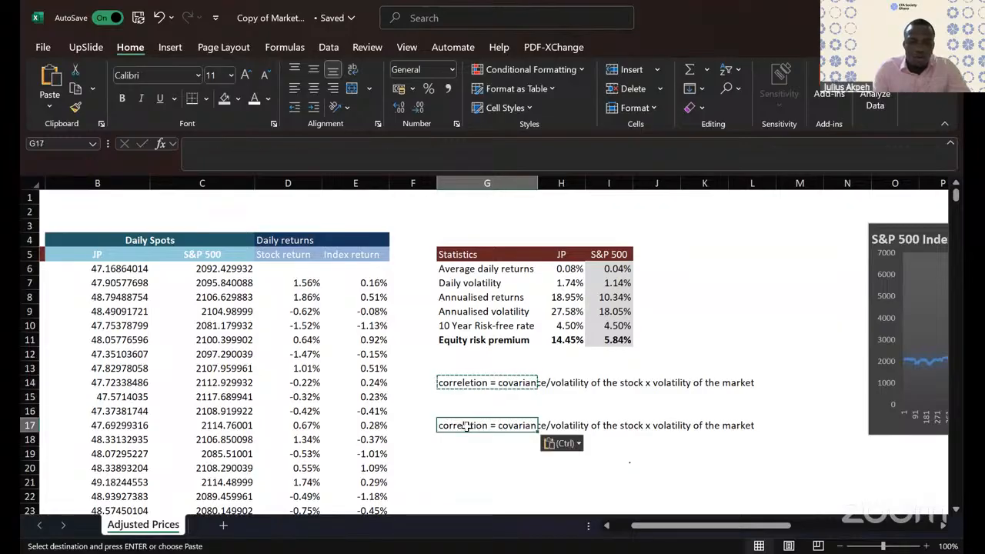
pyautogui.press('Escape')
pyautogui.click(464, 383)
pyautogui.press('Delete')
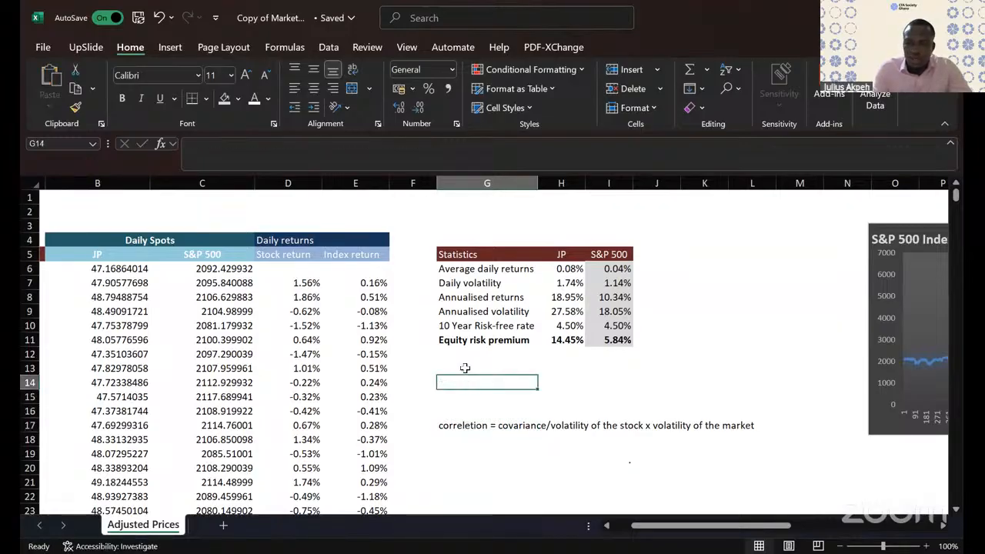
# Step: Enter the label "Covariance" in G13, under the statistics table
pyautogui.doubleClick(454, 367)
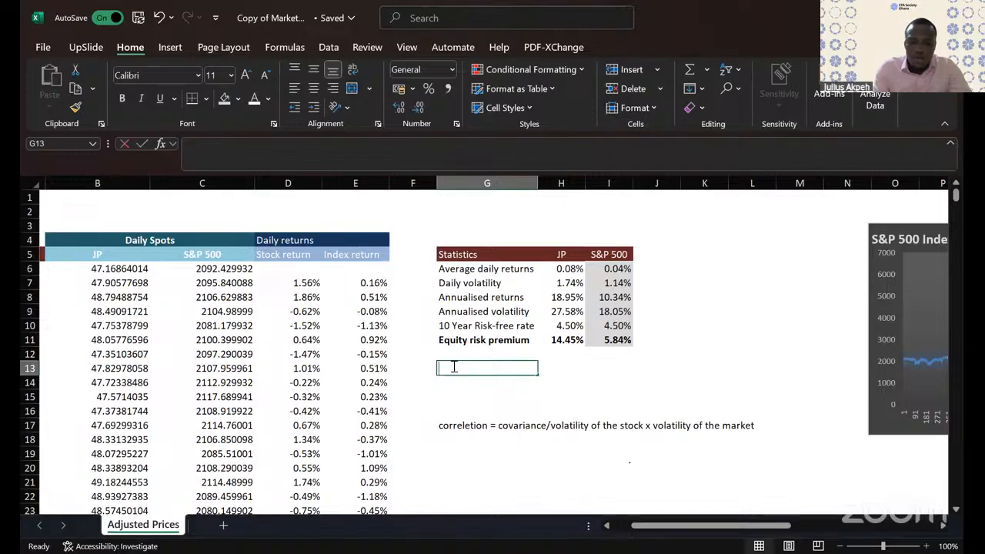
pyautogui.write('Covariance')
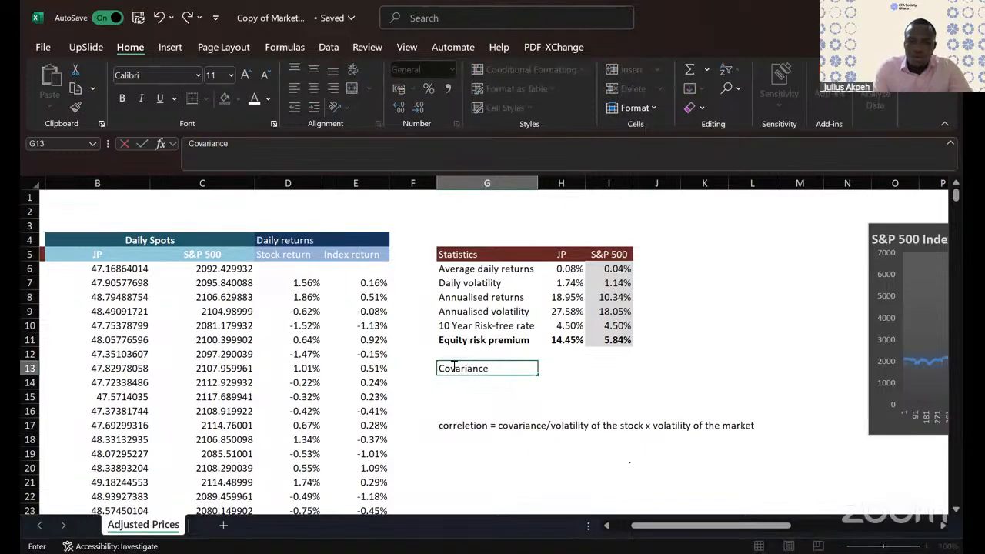
pyautogui.click(559, 368)
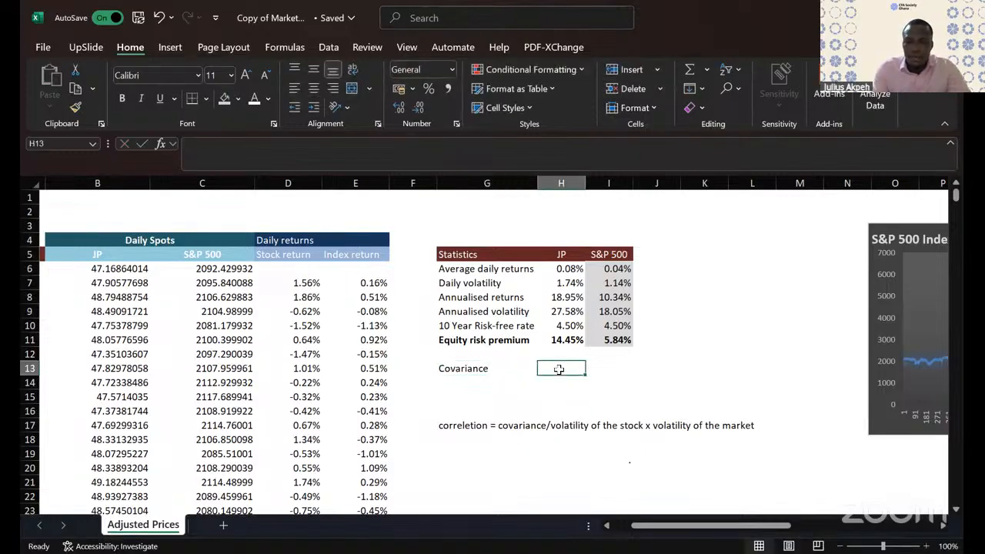
pyautogui.write('=')
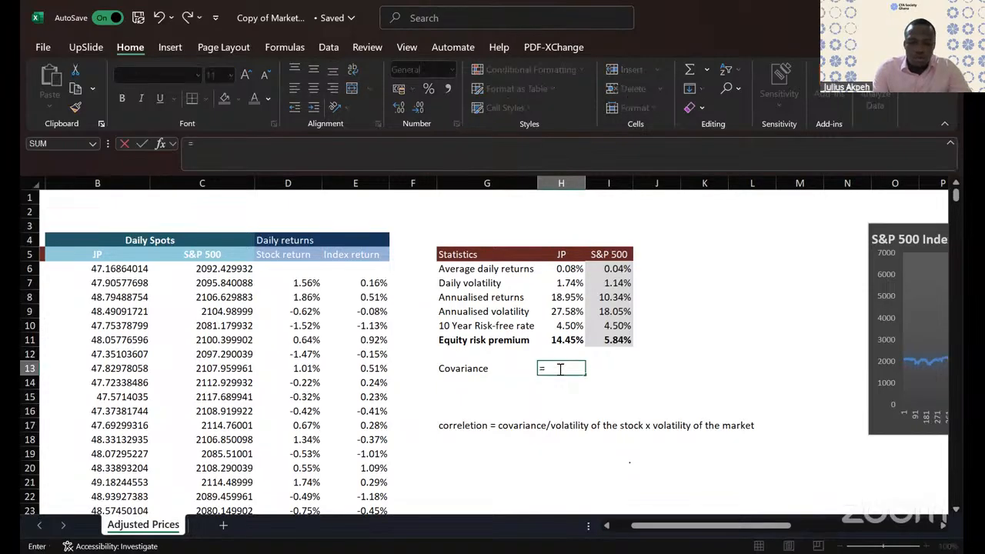
pyautogui.write('cov')
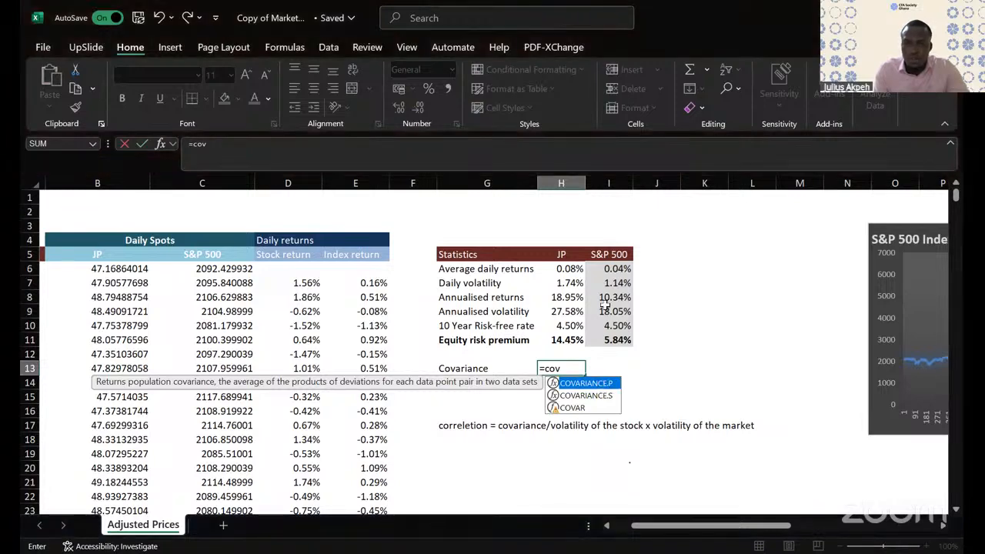
pyautogui.doubleClick(604, 383)
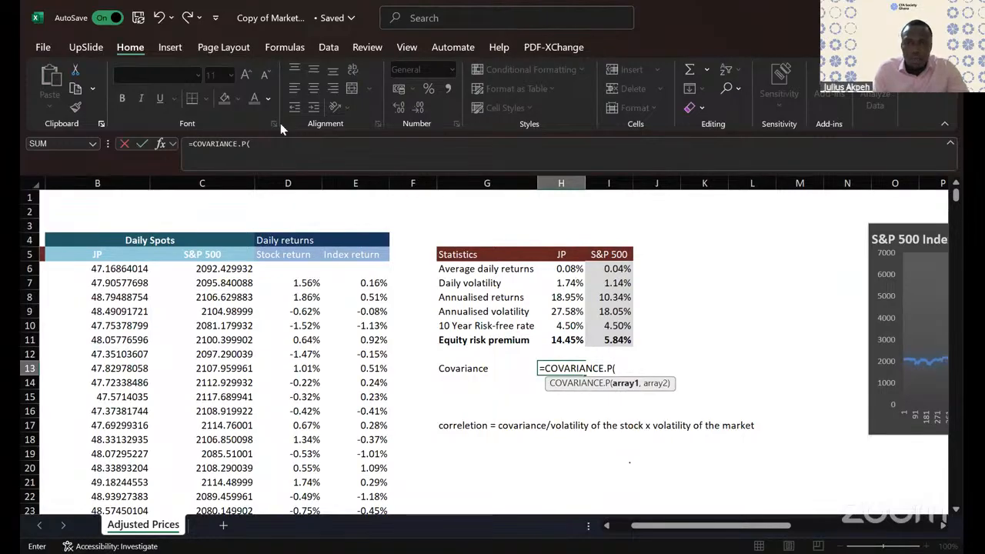
pyautogui.press('Escape')
# Step: Copy the argument text "D7:D2520)" from the JP average daily returns formula in H6 and paste it into H3
pyautogui.click(561, 269)
pyautogui.moveTo(269, 145); pyautogui.dragTo(229, 146)
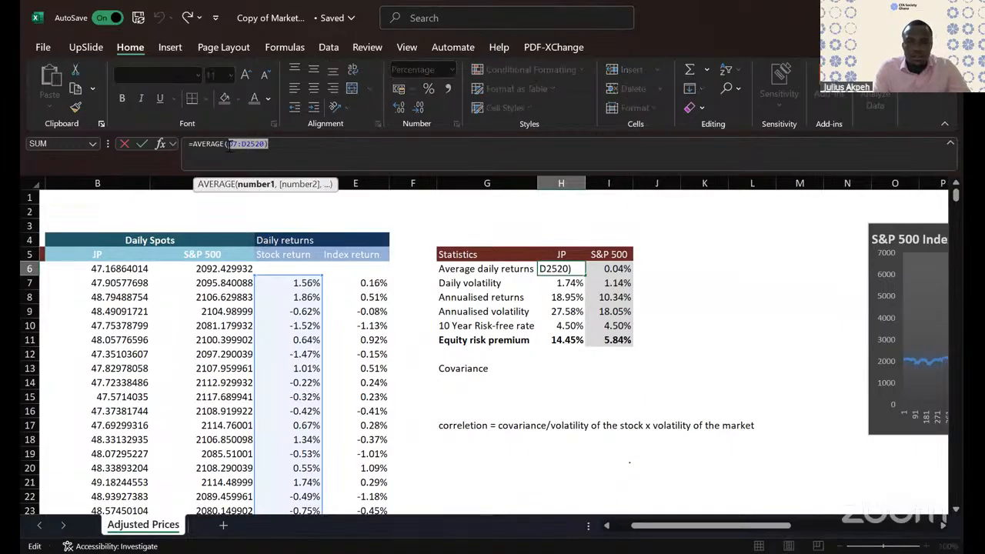
pyautogui.press('Escape')
pyautogui.click(556, 225)
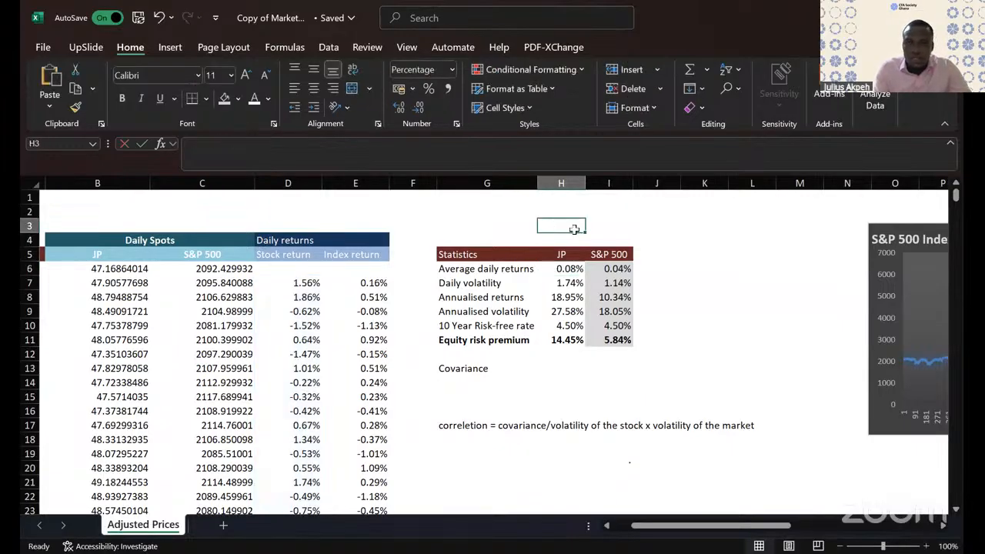
pyautogui.hotkey('ctrl', 'v')
pyautogui.press('Right')
pyautogui.press('Right')
pyautogui.press('Right')
# Step: Remove the closing parenthesis from the text in H3 so that it reads D7:D2520
pyautogui.click(567, 223)
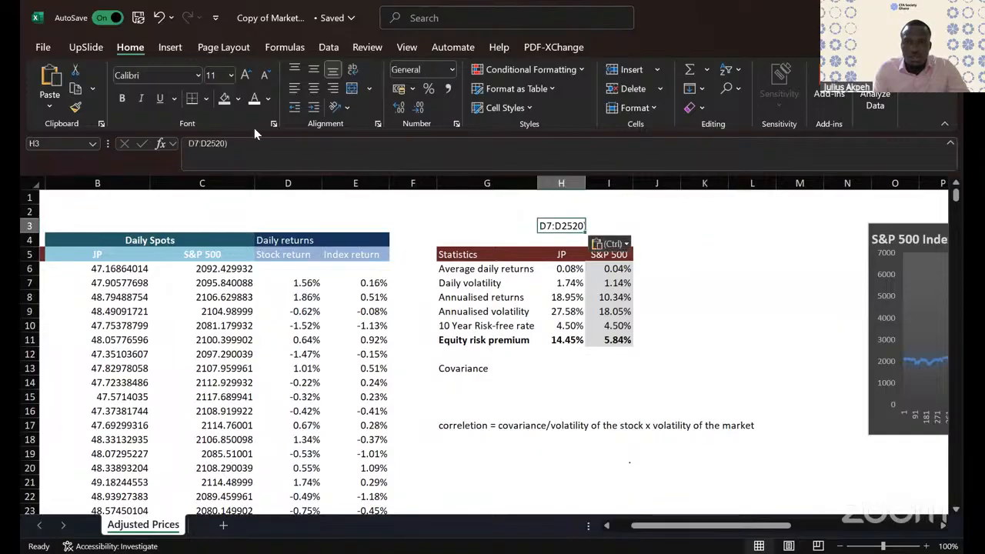
pyautogui.click(240, 143)
pyautogui.press('BackSpace')
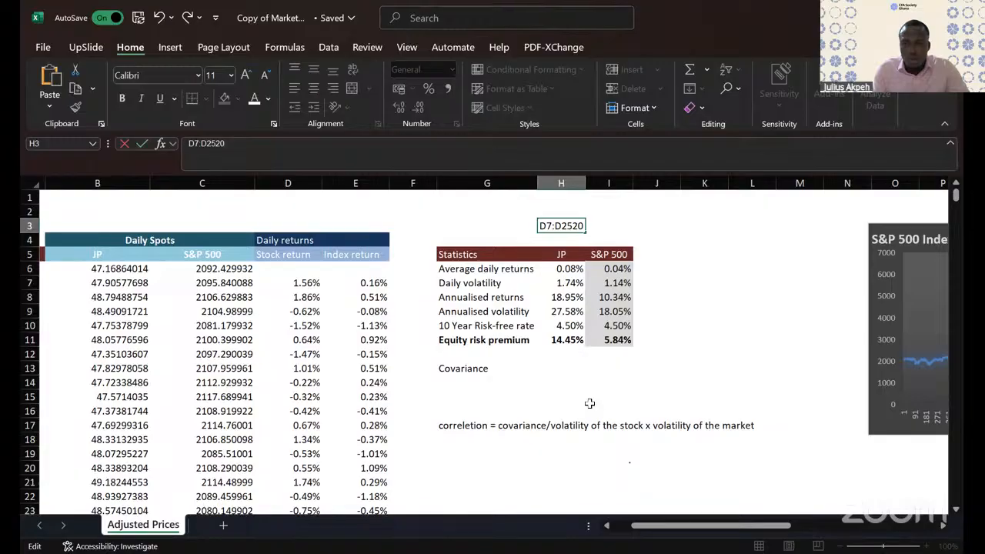
# Step: Copy the range text D7:D2520 from cell H3
pyautogui.click(581, 224)
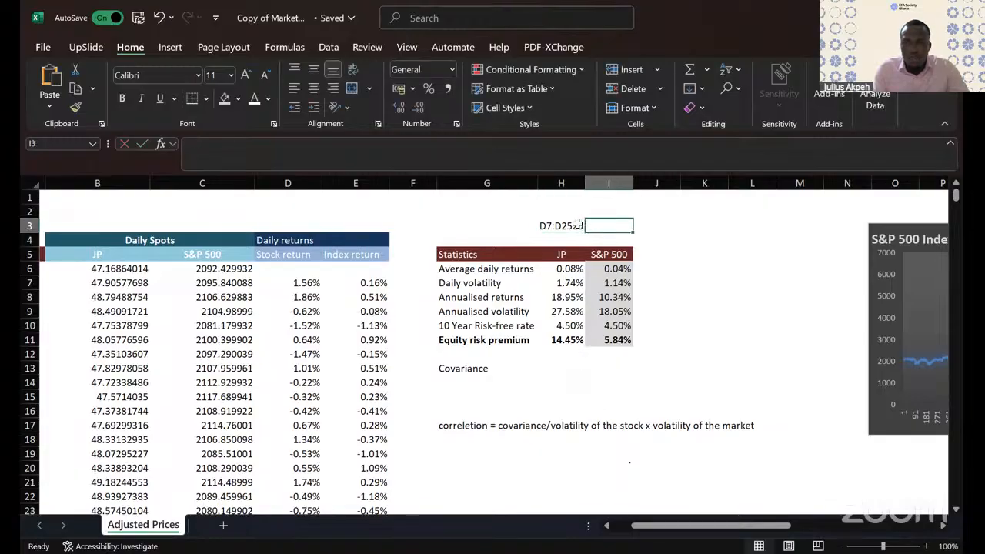
pyautogui.moveTo(224, 143); pyautogui.dragTo(83, 144)
pyautogui.hotkey('ctrl', 'c')
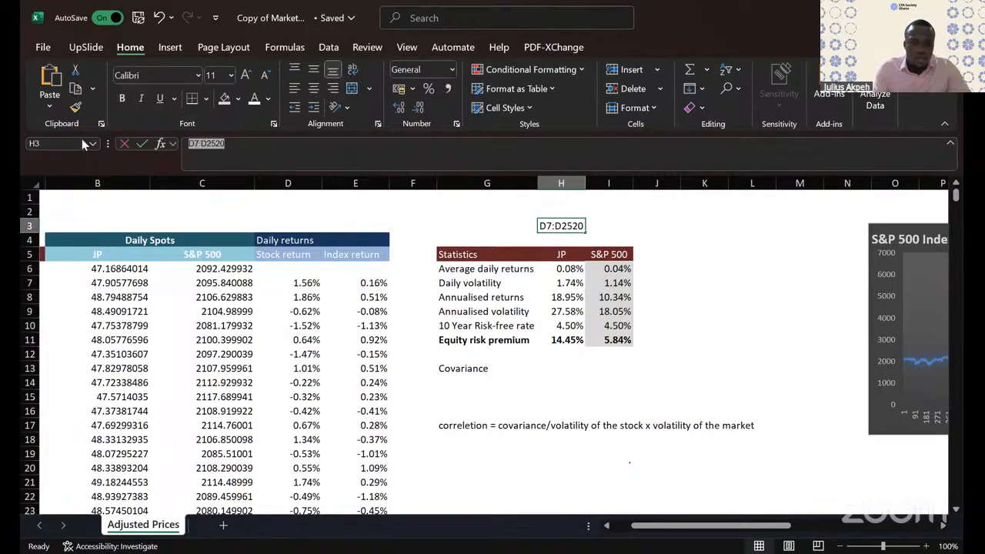
pyautogui.press('Return')
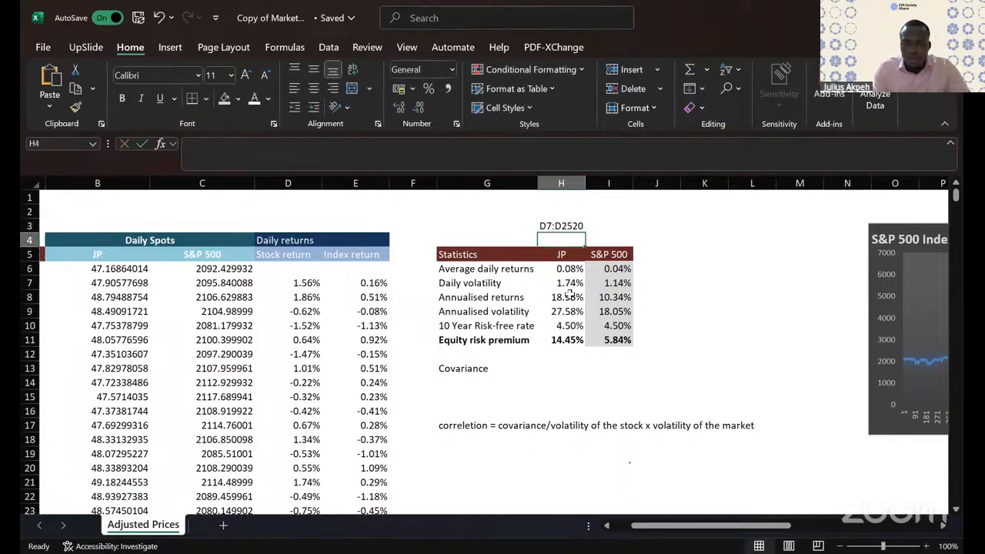
# Step: Start a COVARIANCE.P formula in H13 with the pasted stock return range D7:D2520 as its first array
pyautogui.click(563, 369)
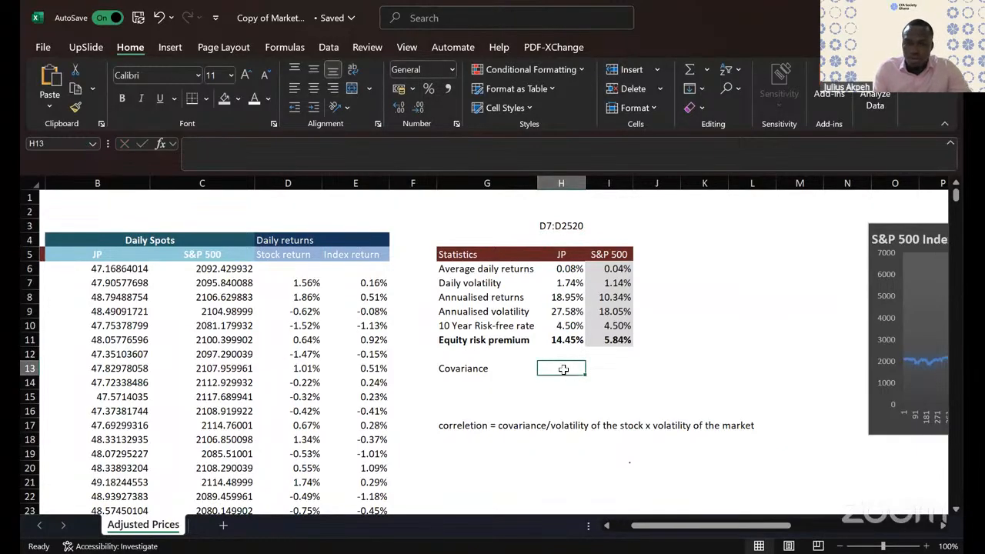
pyautogui.write('=')
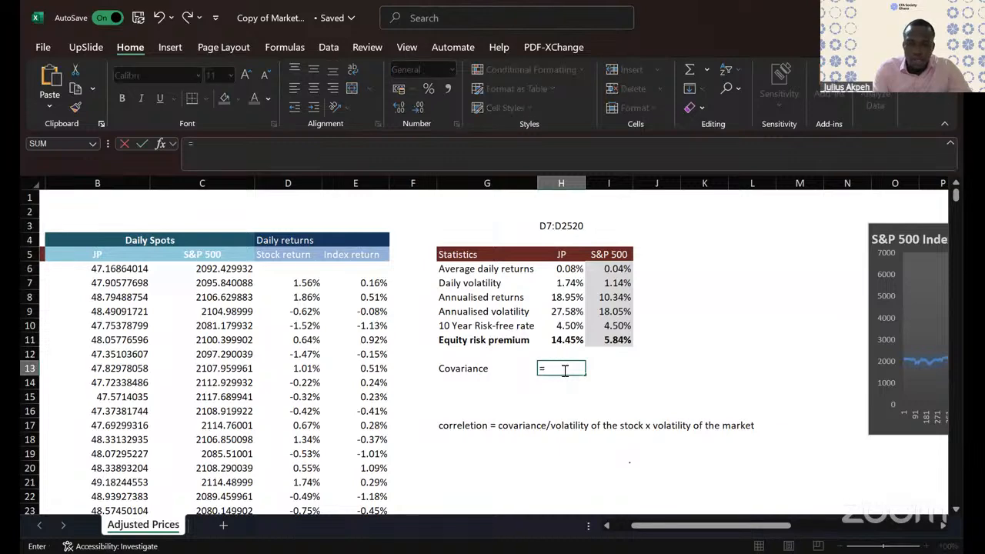
pyautogui.write('cov')
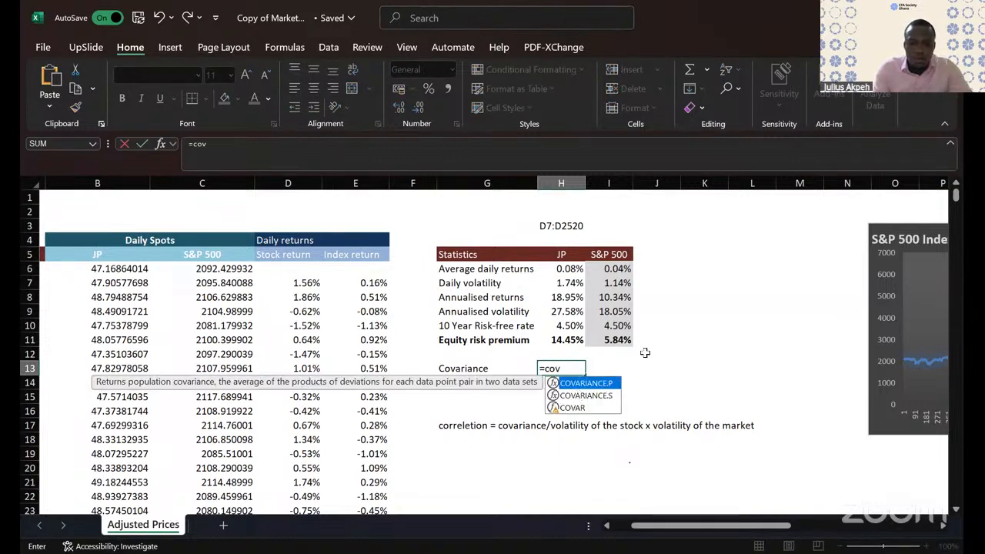
pyautogui.press('Tab')
pyautogui.hotkey('ctrl', 'v')
pyautogui.write(')')
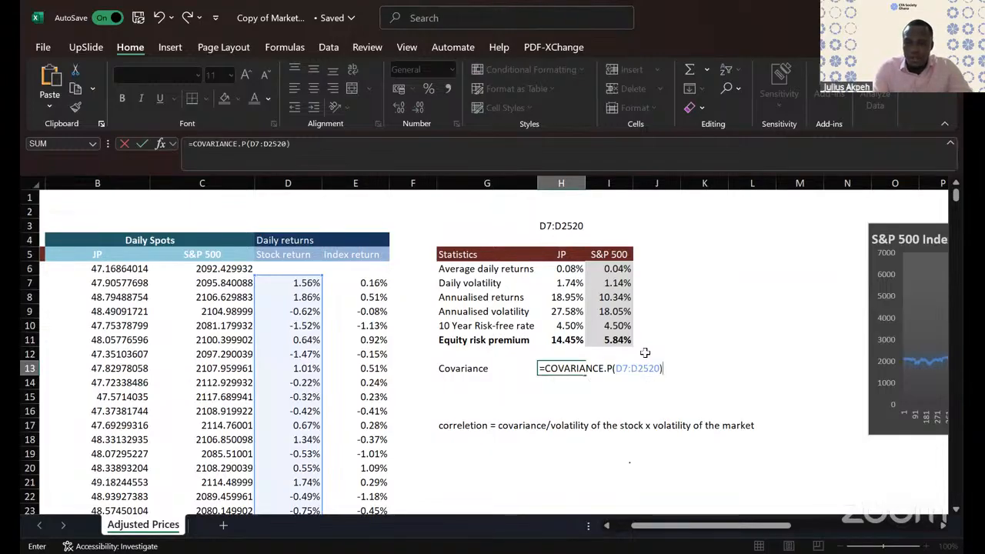
pyautogui.press('Return')
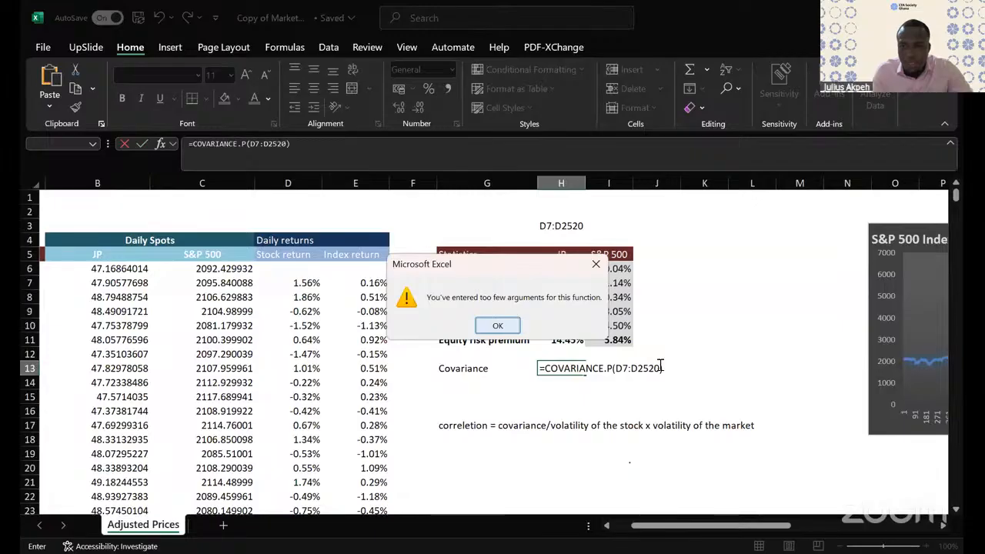
pyautogui.press('Return')
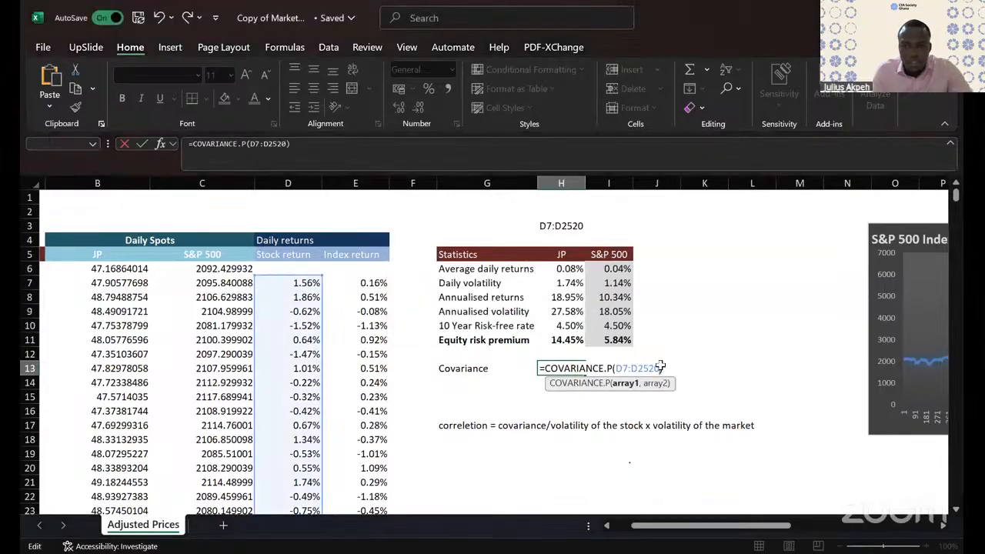
# Step: Add the index return range E7:E2520 as the second array of the covariance formula in H13 and commit it
pyautogui.write(',')
pyautogui.hotkey('ctrl', 'v')
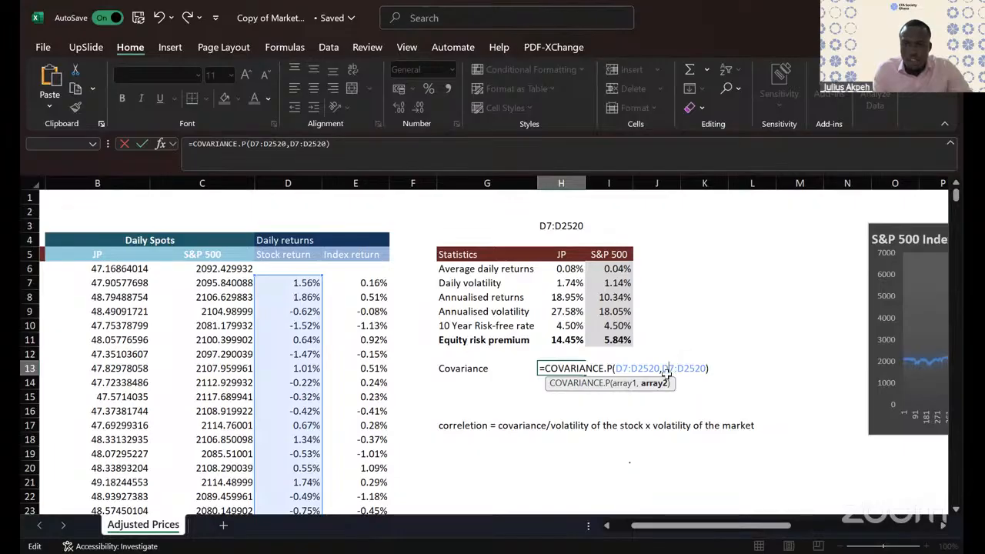
pyautogui.press('BackSpace')
pyautogui.write('E')
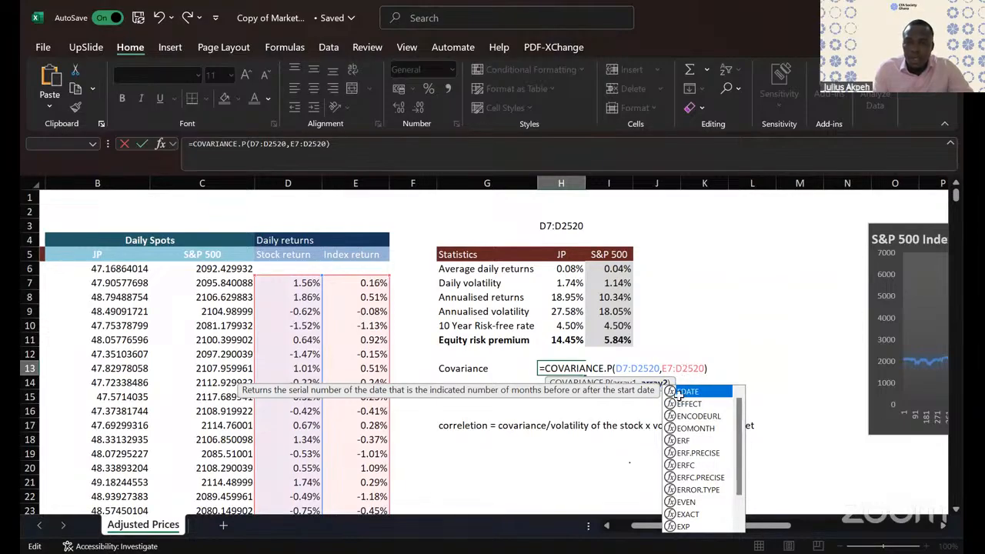
pyautogui.press('Escape')
pyautogui.press('BackSpace')
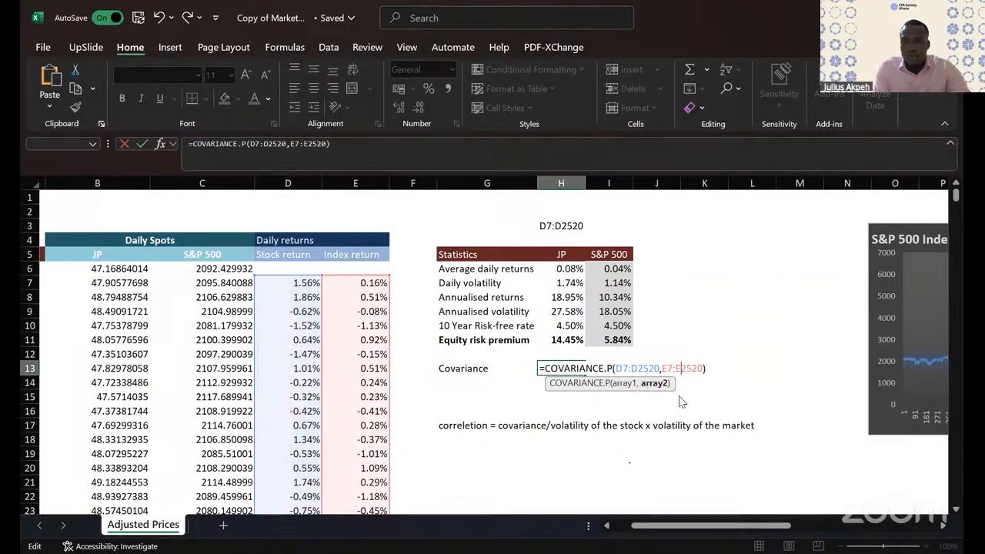
pyautogui.write('E')
pyautogui.click(565, 369)
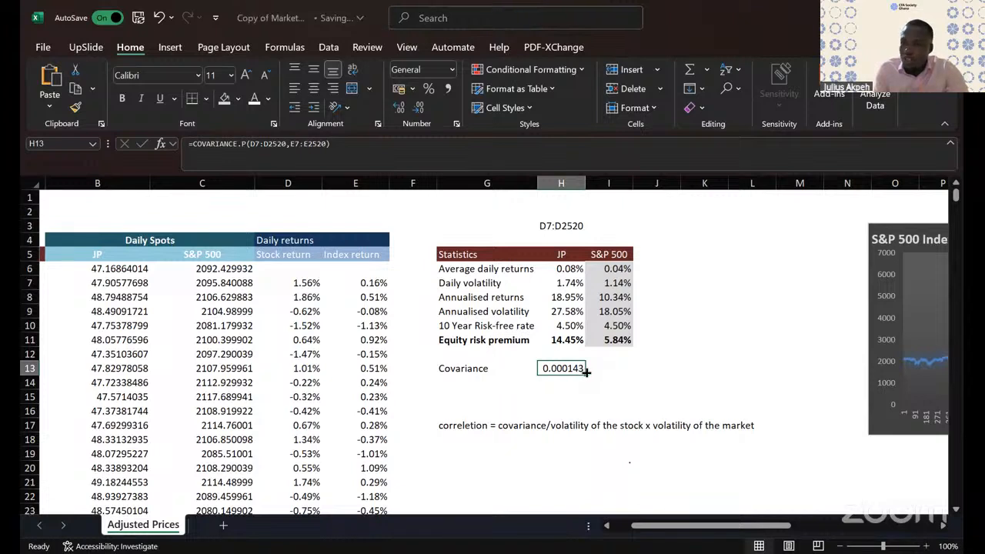
# Step: Enter the label "Correlation" in G14, below the Covariance label
pyautogui.click(466, 437)
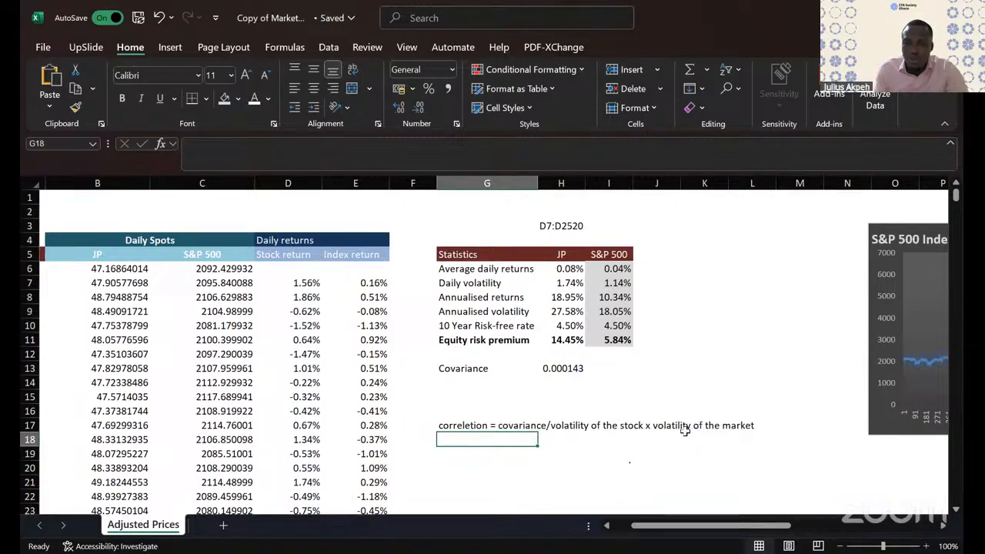
pyautogui.click(462, 379)
pyautogui.write('Correlat')
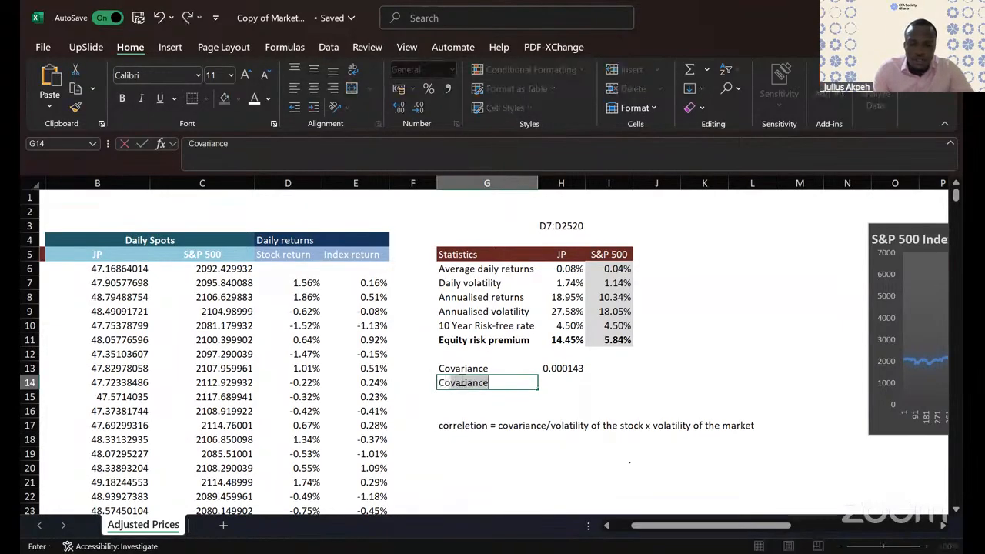
pyautogui.write('ion')
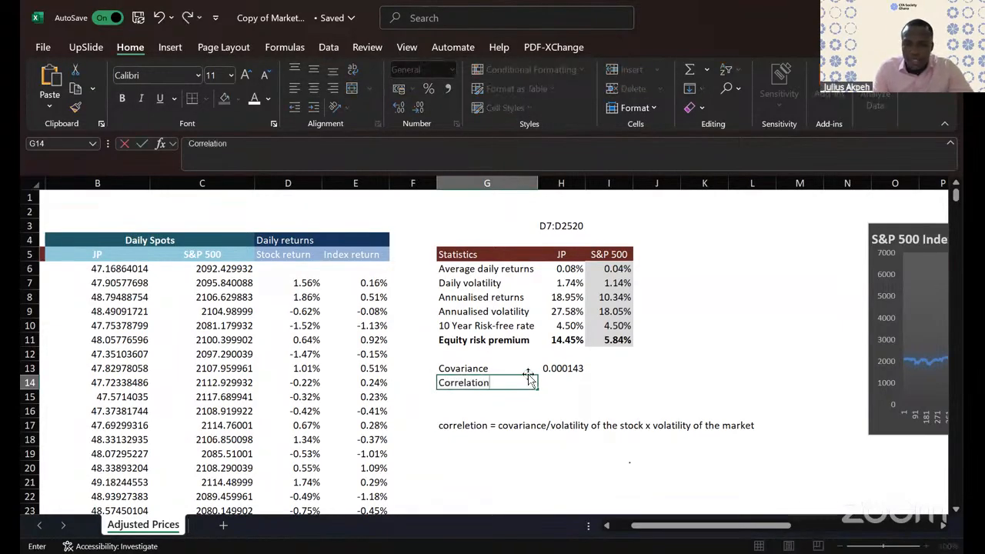
pyautogui.click(570, 377)
pyautogui.write('=')
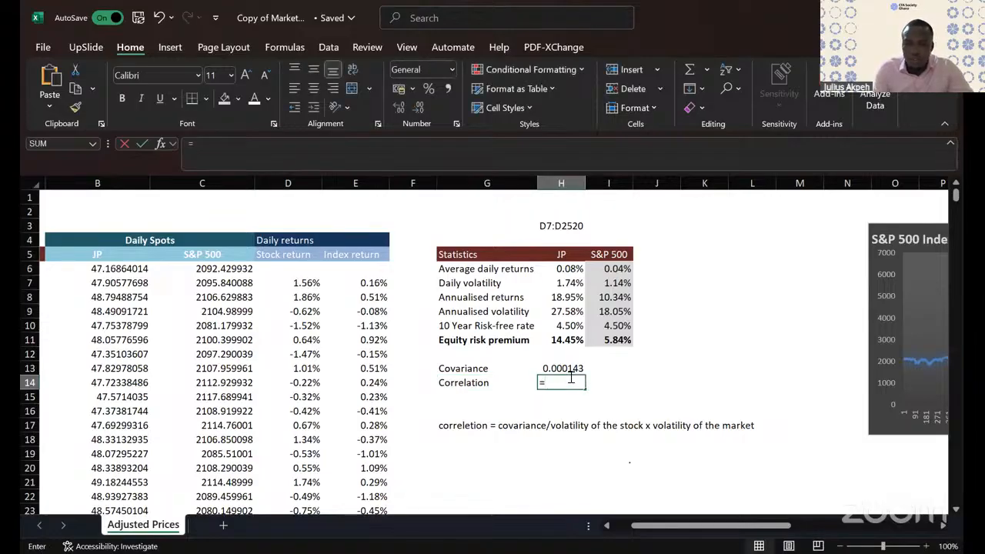
pyautogui.click(565, 370)
pyautogui.write('*')
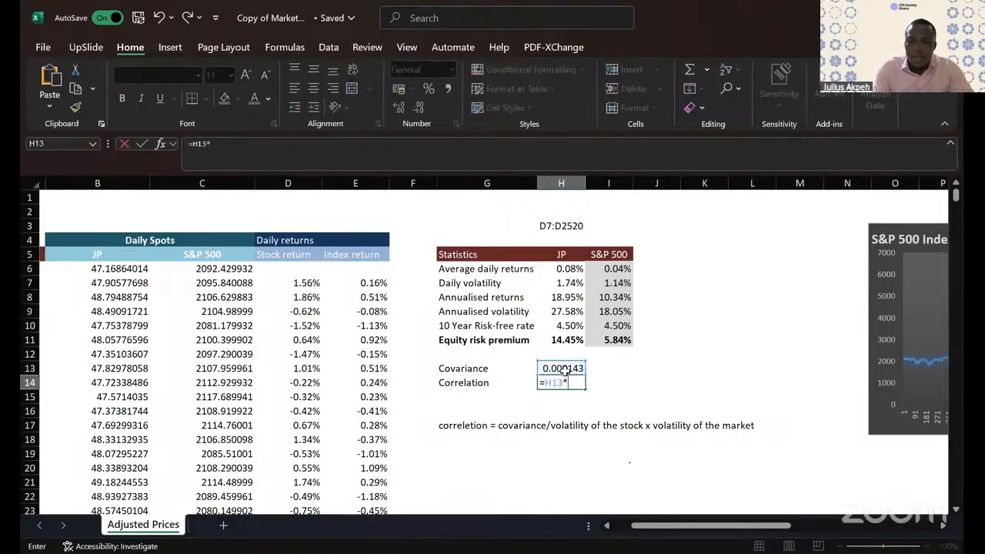
pyautogui.click(571, 311)
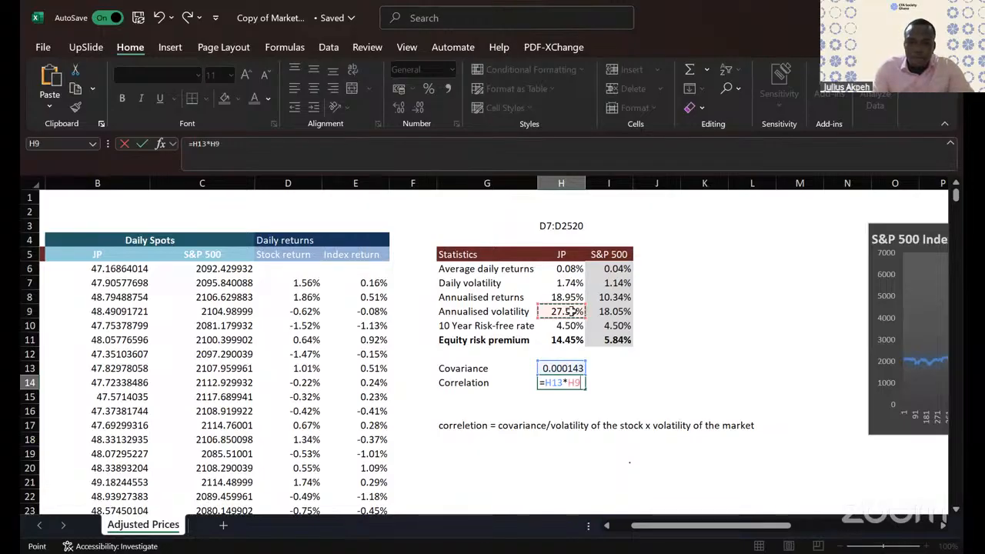
pyautogui.press('Escape')
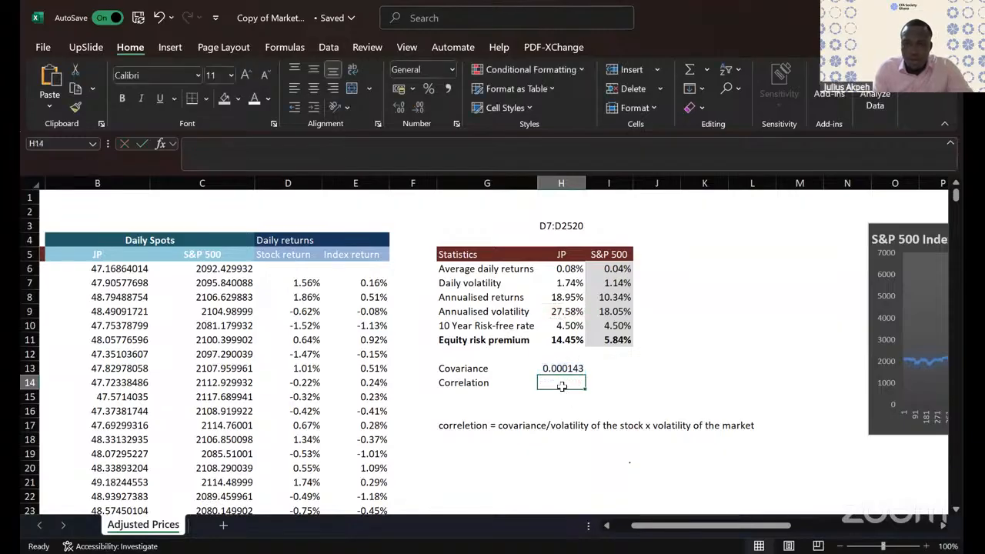
# Step: Annualise the covariance in H13 by enclosing the COVARIANCE.P function in parentheses and multiplying it by SQRT(252)
pyautogui.click(575, 367)
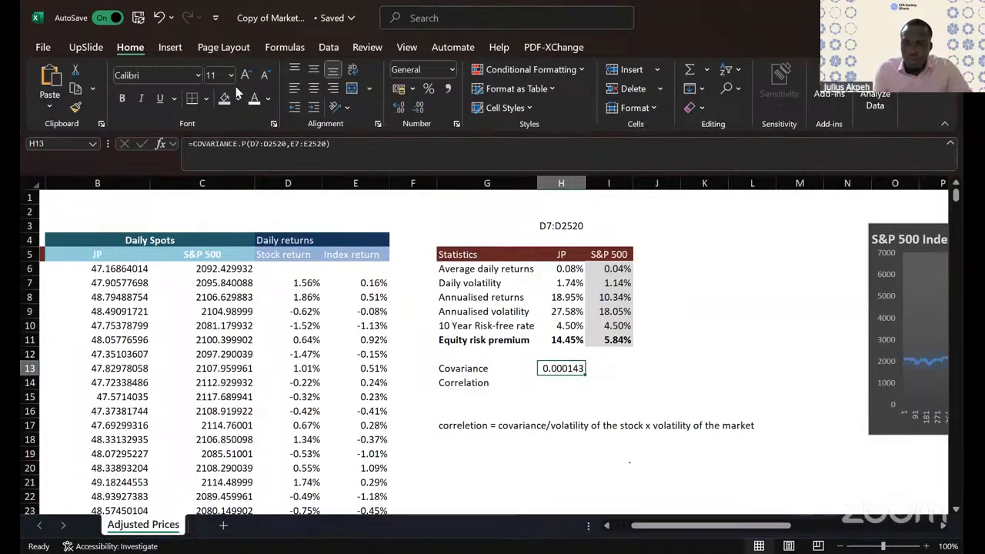
pyautogui.click(193, 144)
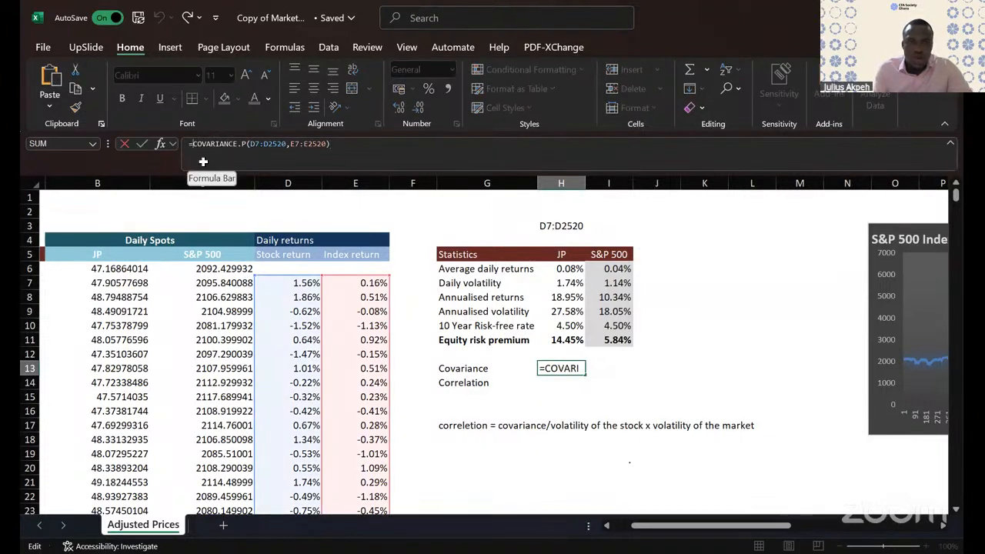
pyautogui.write('(')
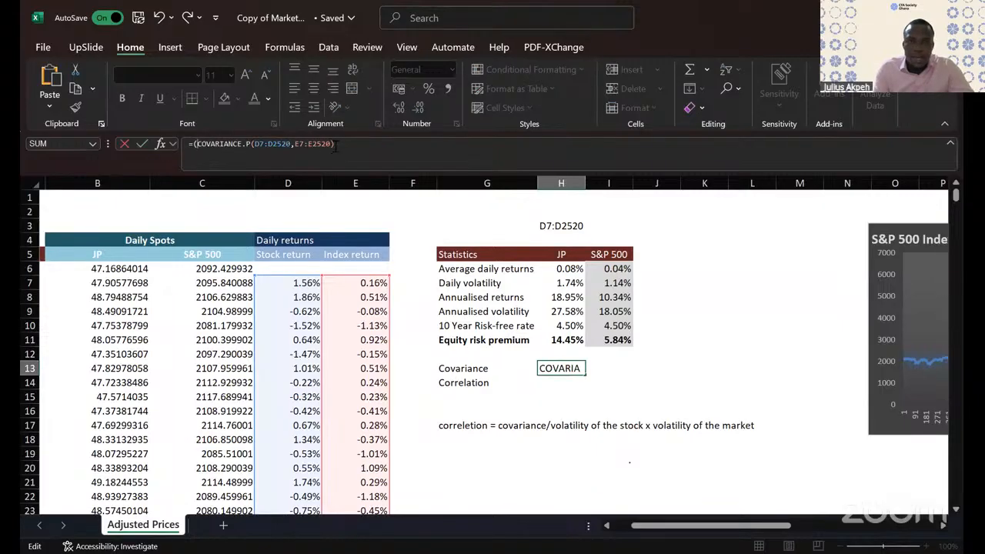
pyautogui.click(334, 144)
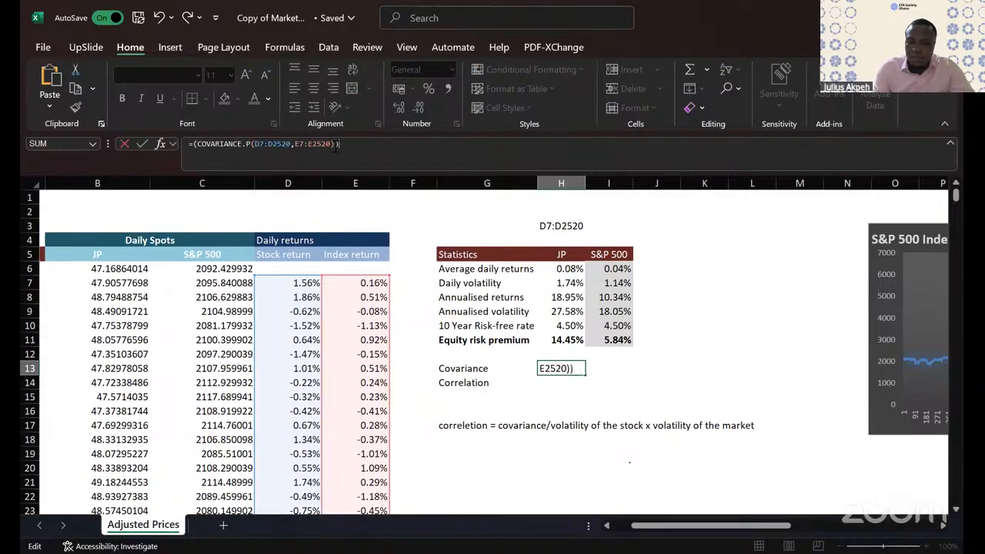
pyautogui.write(')*')
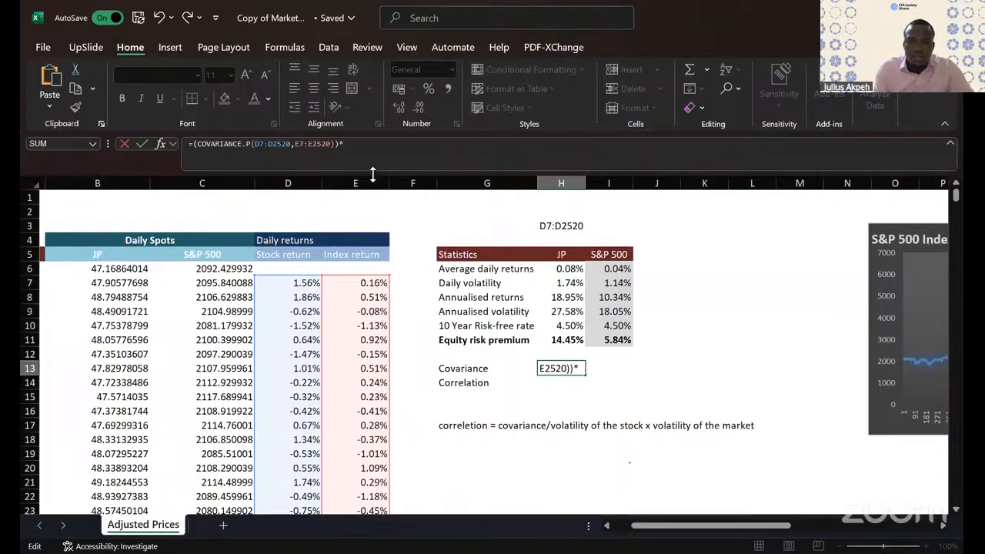
pyautogui.write('sq')
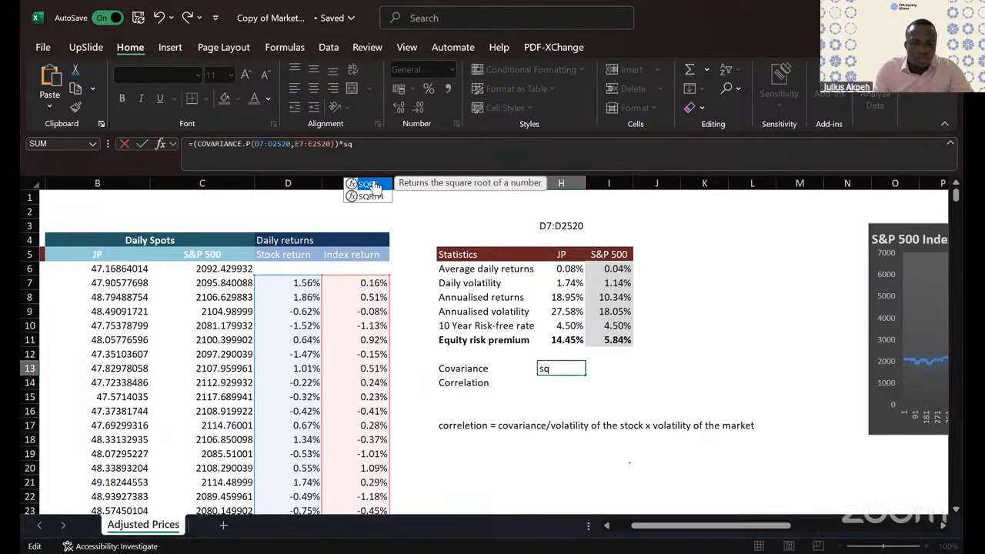
pyautogui.doubleClick(368, 185)
pyautogui.write('252')
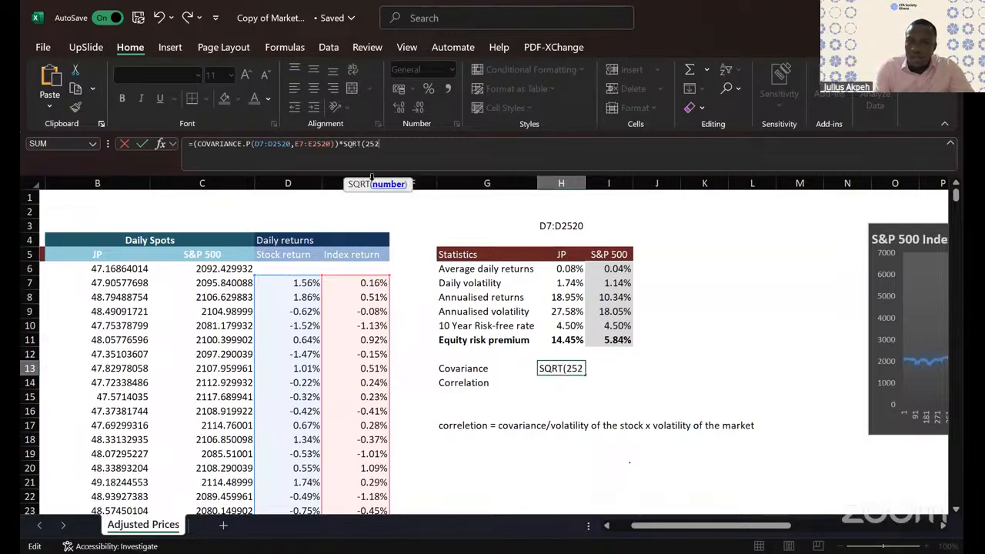
pyautogui.write(')')
pyautogui.press('Return')
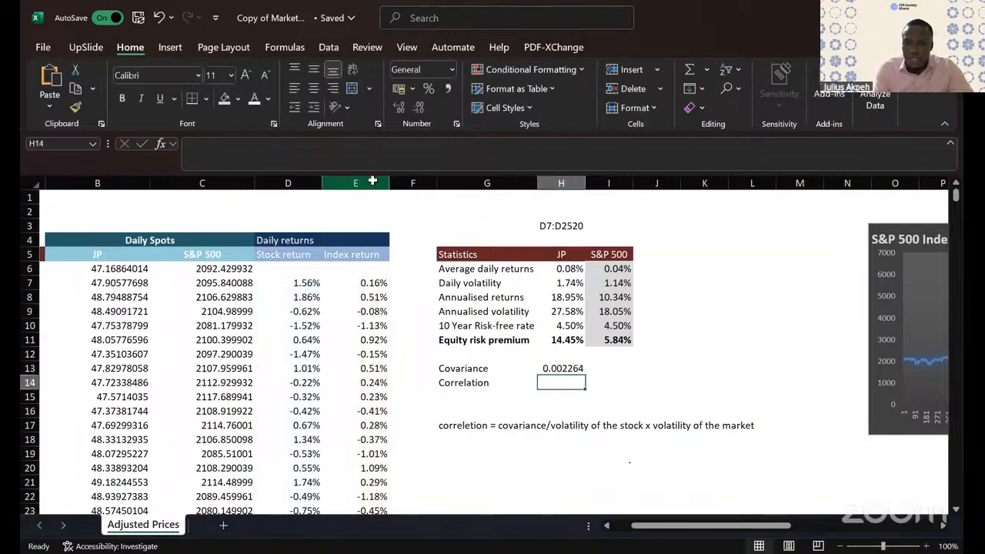
# Step: Examine the annualised covariance formula in H13 and the ranges it refers to
pyautogui.click(575, 369)
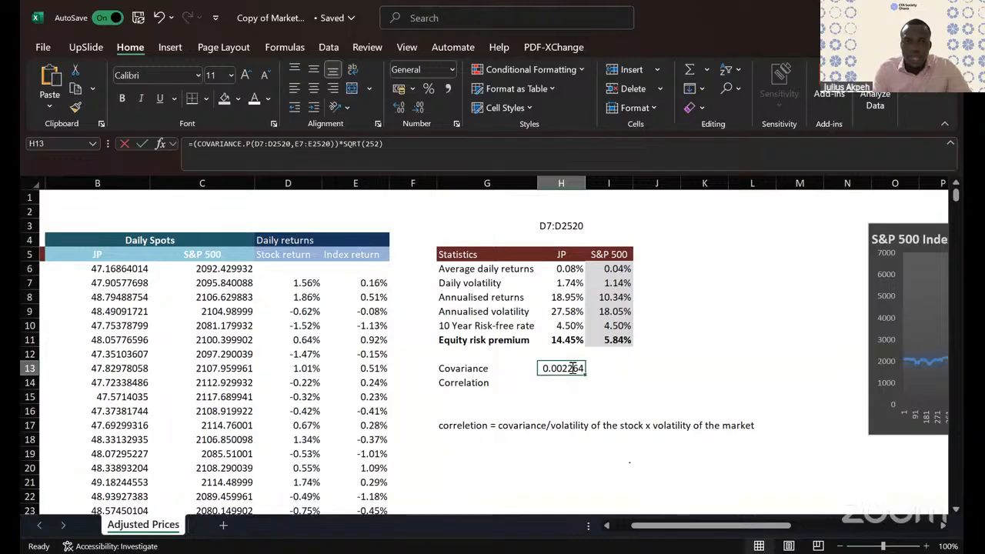
pyautogui.doubleClick(572, 369)
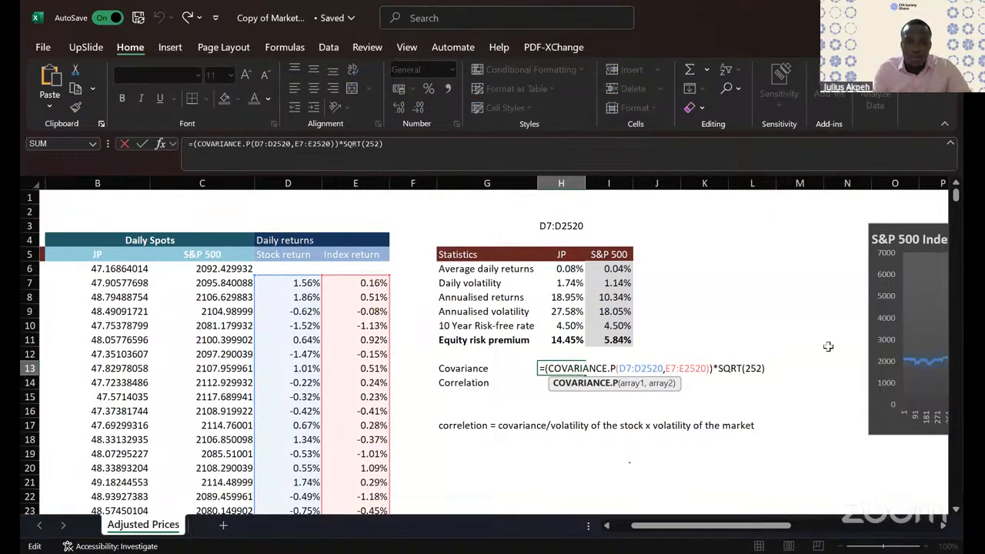
pyautogui.press('Escape')
pyautogui.doubleClick(576, 367)
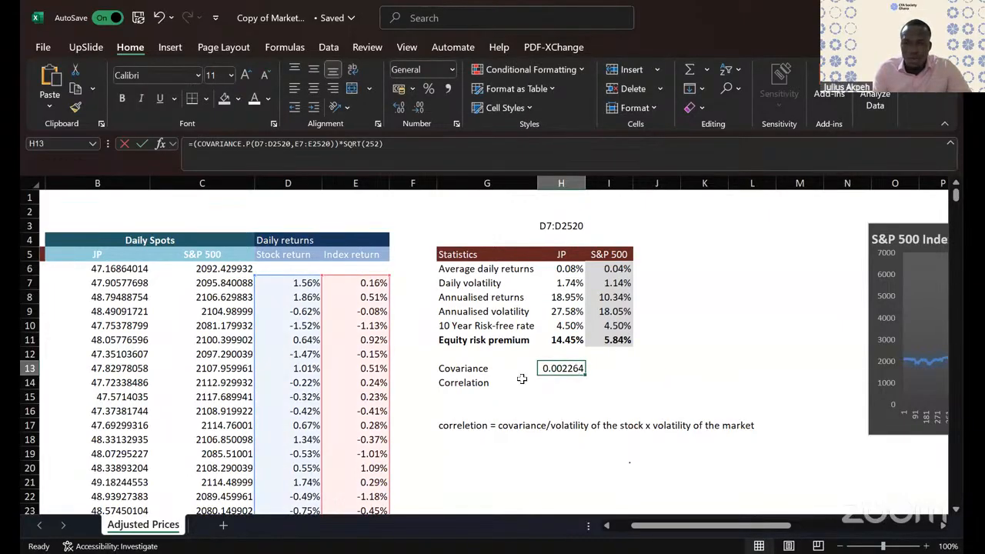
pyautogui.press('Escape')
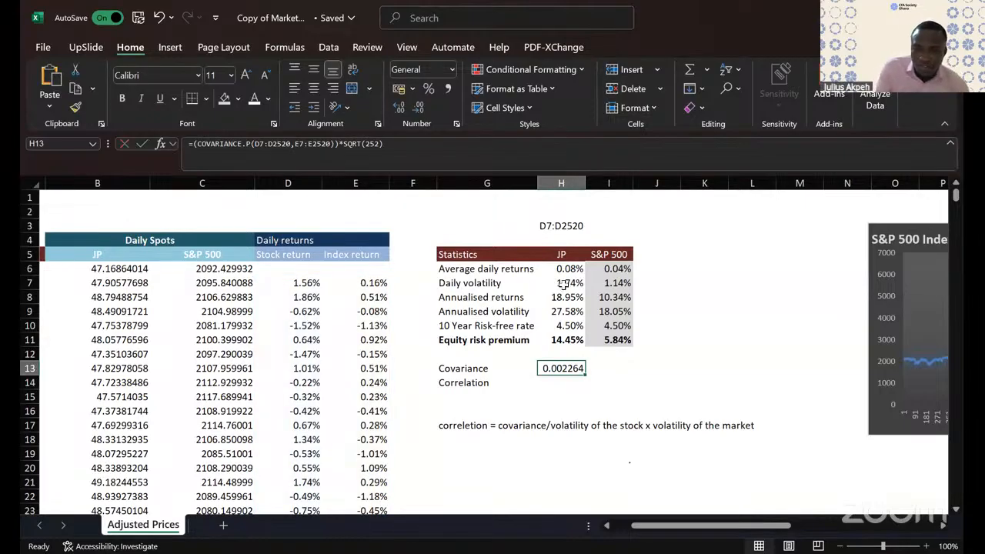
pyautogui.click(561, 384)
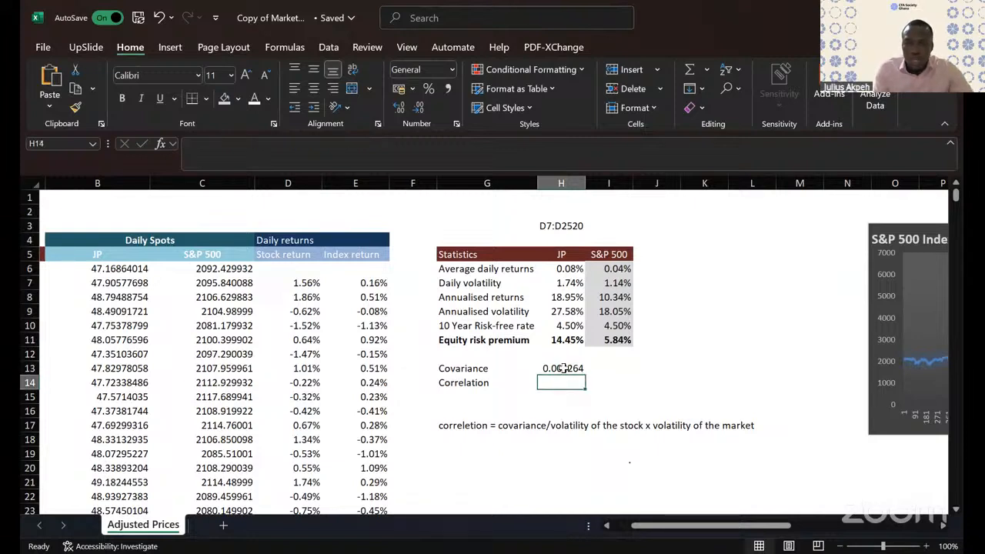
pyautogui.doubleClick(564, 369)
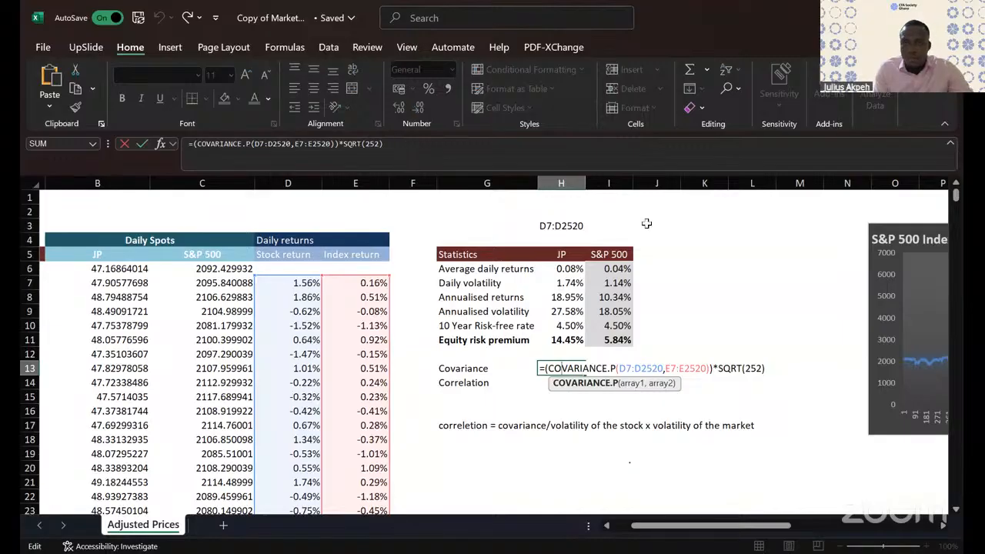
pyautogui.click(734, 242)
pyautogui.hscroll(2, 685, 241)
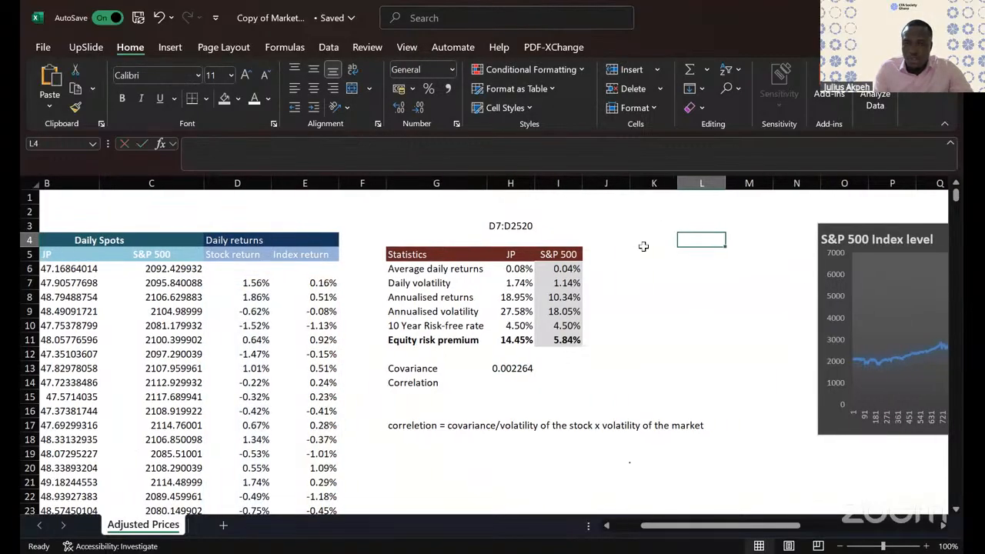
# Step: Enter the label "Variance" in K4, above and beside the statistics table
pyautogui.click(644, 246)
pyautogui.write('Var')
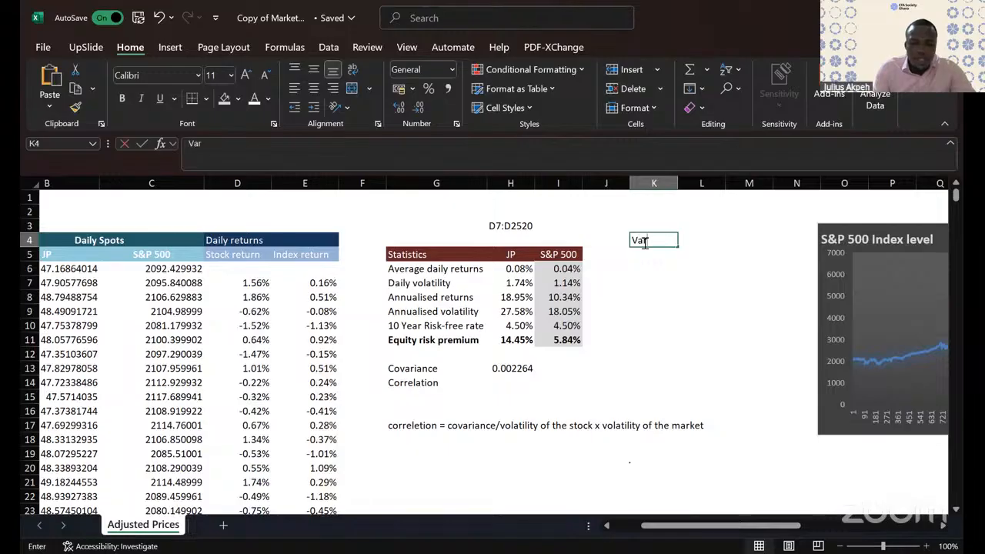
pyautogui.write('uan')
pyautogui.press('BackSpace')
pyautogui.press('BackSpace')
pyautogui.press('BackSpace')
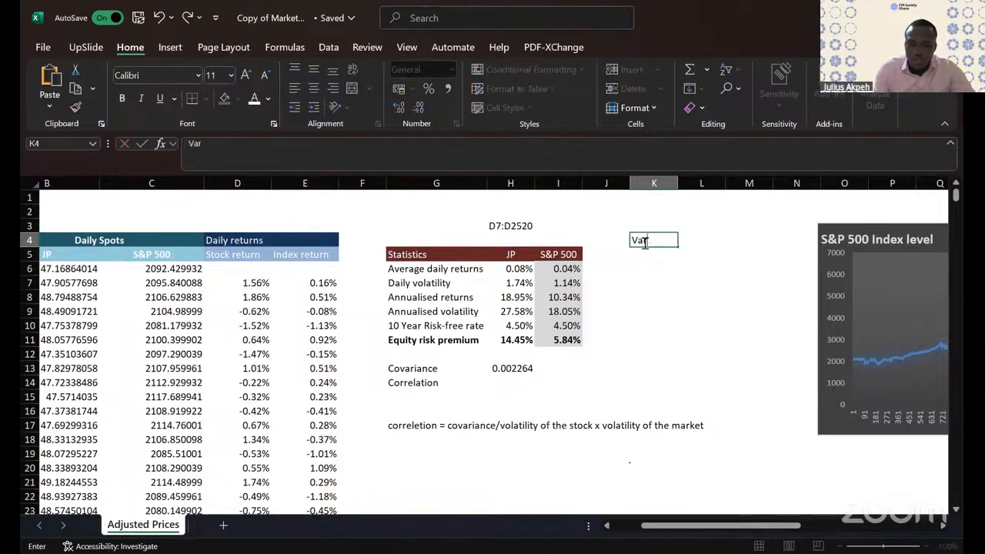
pyautogui.write('iance')
pyautogui.press('Tab')
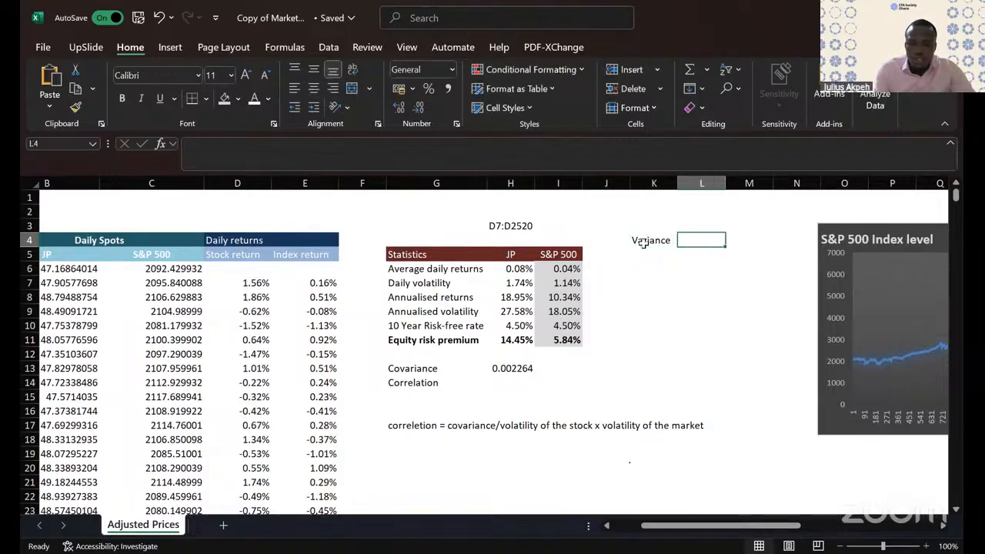
pyautogui.write('co')
pyautogui.press('BackSpace')
pyautogui.press('BackSpace')
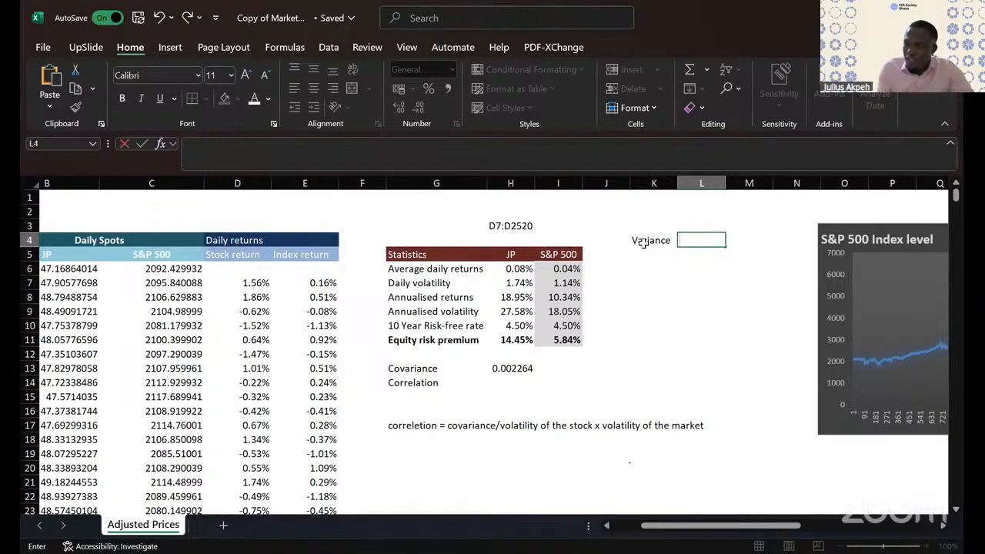
# Step: Change the annualisation factor in the H13 covariance formula to a plain 252, removing the SQRT function
pyautogui.doubleClick(505, 369)
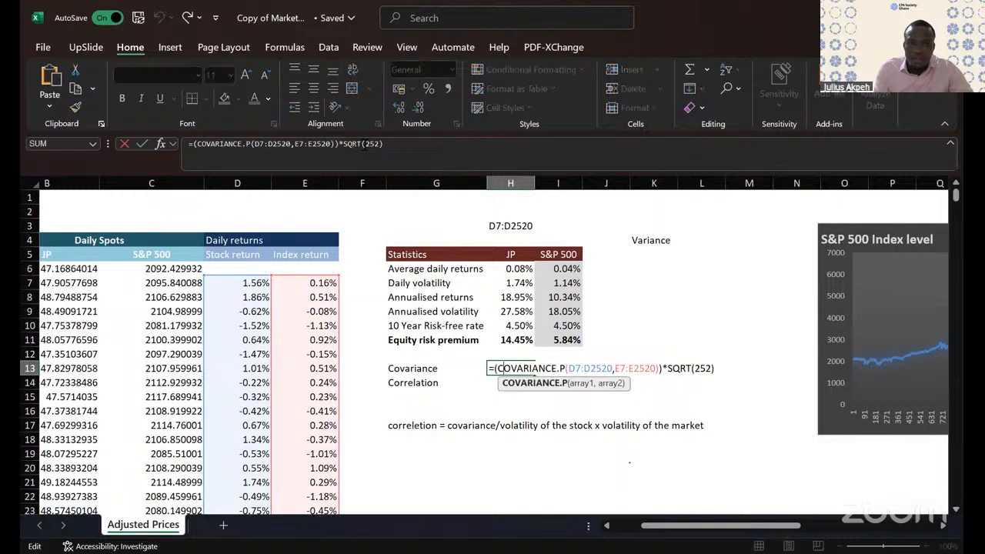
pyautogui.click(364, 144)
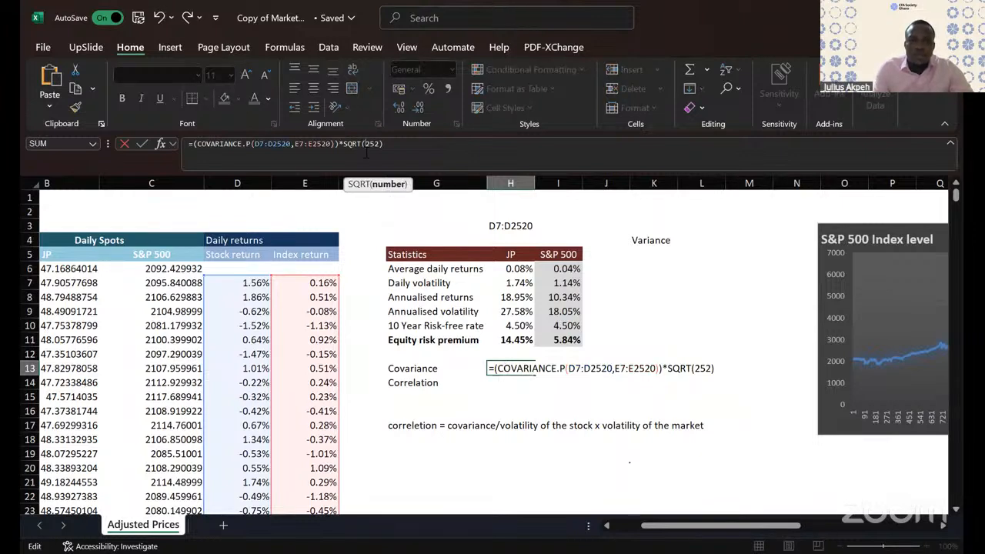
pyautogui.press('BackSpace')
pyautogui.press('BackSpace')
pyautogui.press('BackSpace')
pyautogui.press('BackSpace')
pyautogui.press('BackSpace')
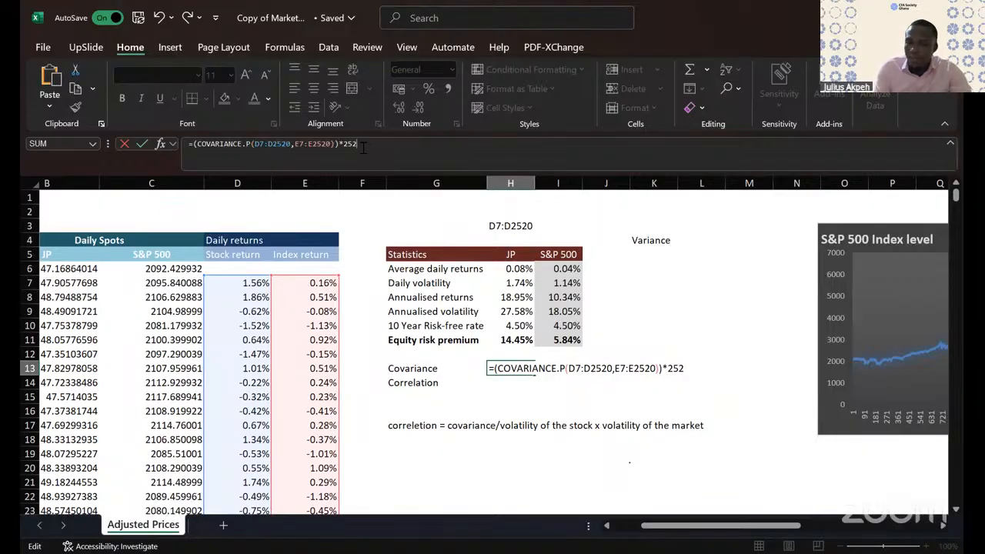
pyautogui.press('Return')
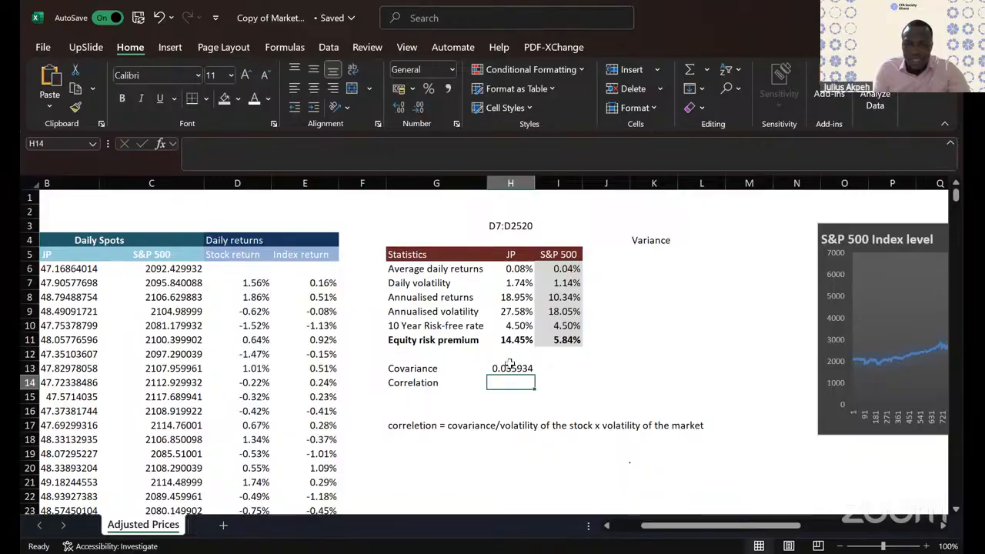
pyautogui.click(511, 368)
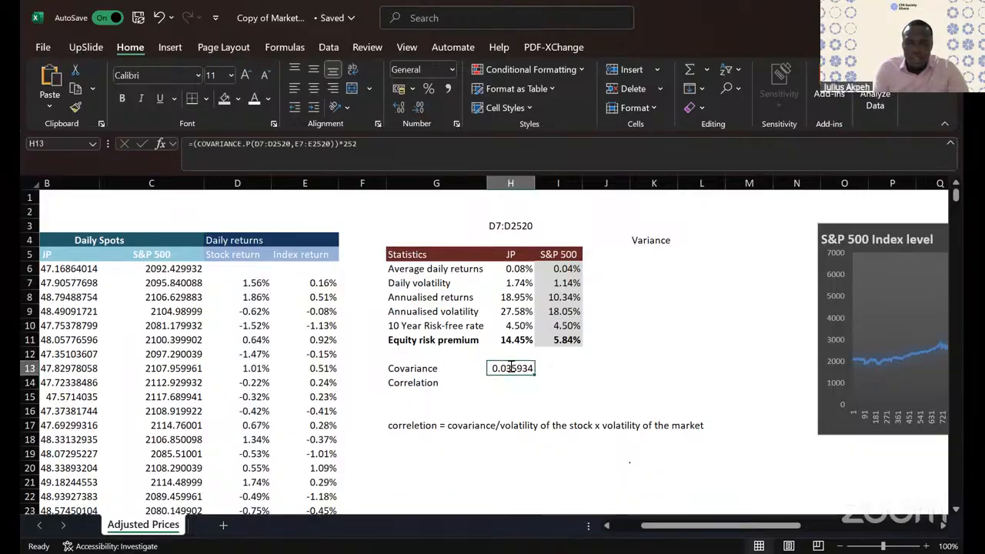
# Step: Calculate the correlation in H14 as the covariance divided by the product of both annualised volatilities, =H13/(H9*I9)
pyautogui.click(507, 381)
pyautogui.write('=')
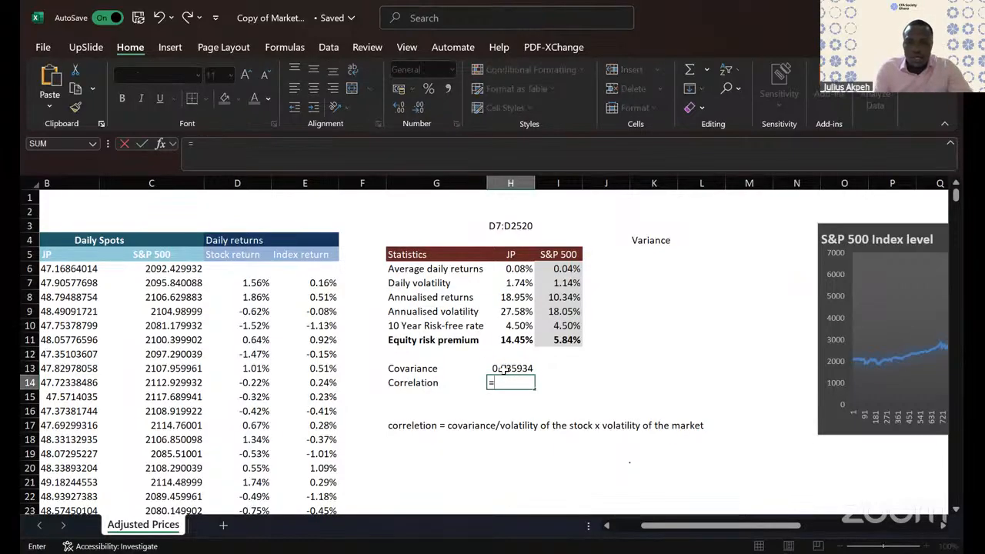
pyautogui.click(504, 369)
pyautogui.write('/')
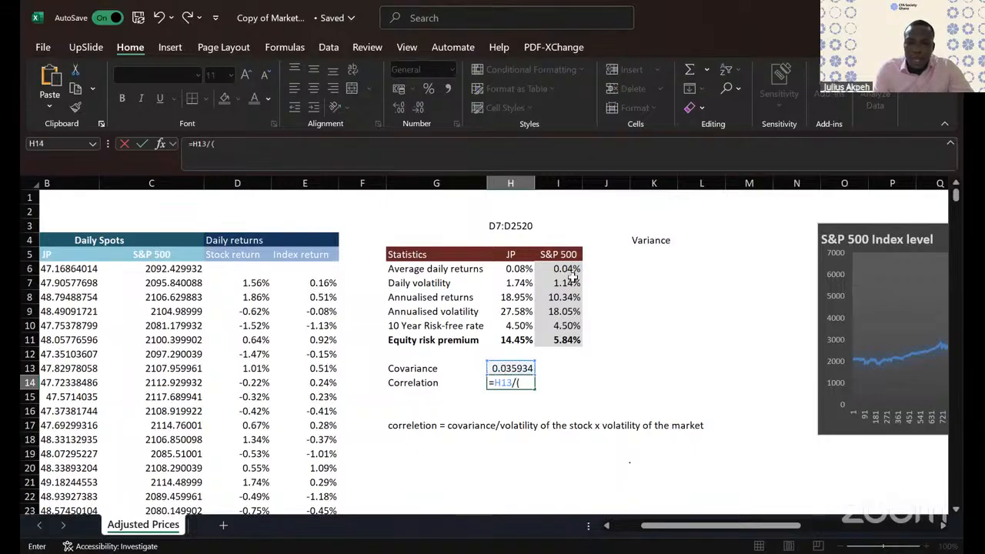
pyautogui.write('(')
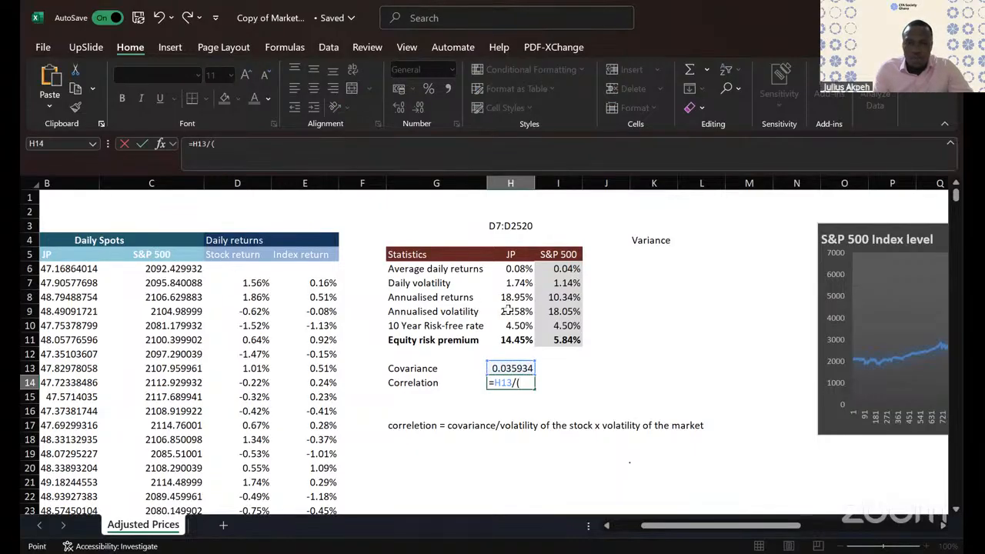
pyautogui.click(507, 308)
pyautogui.write('*')
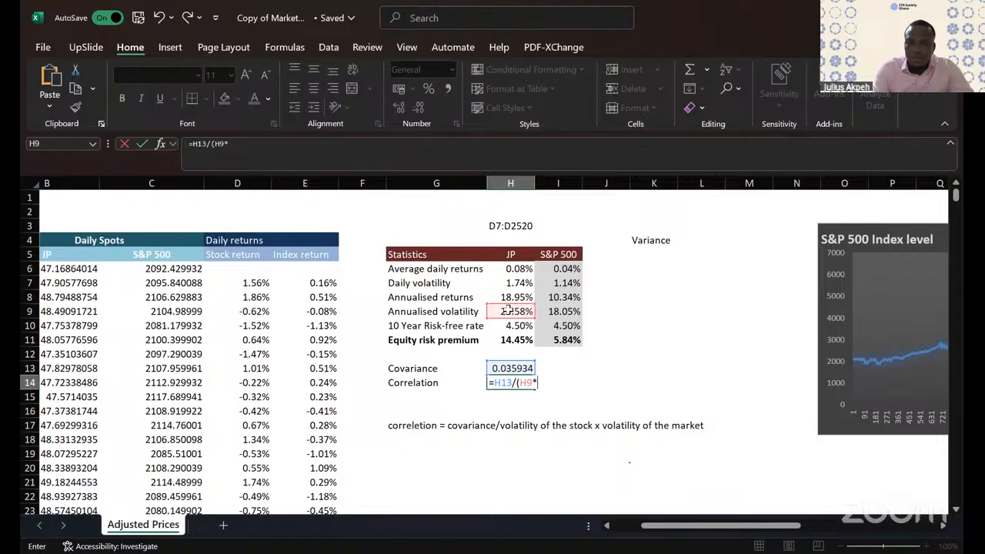
pyautogui.click(560, 312)
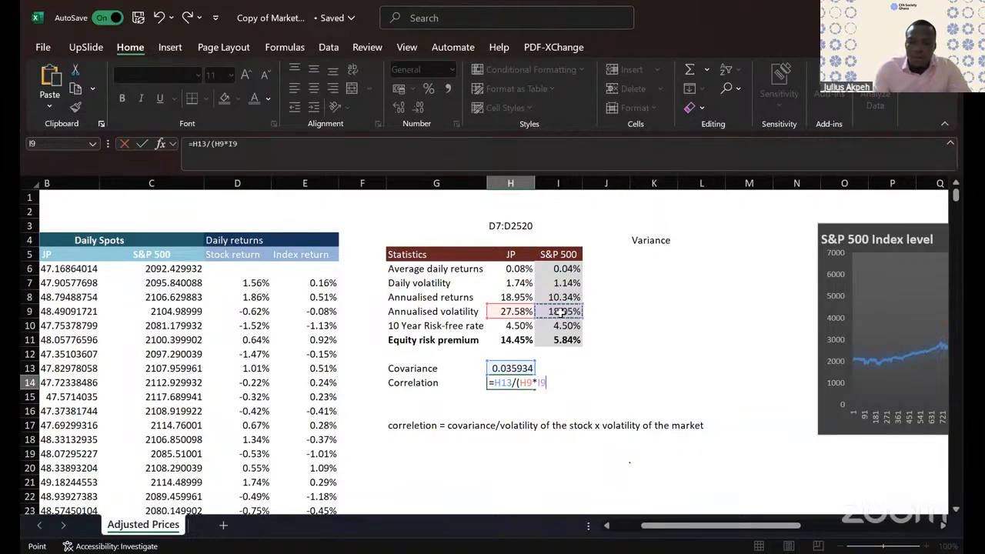
pyautogui.write(')')
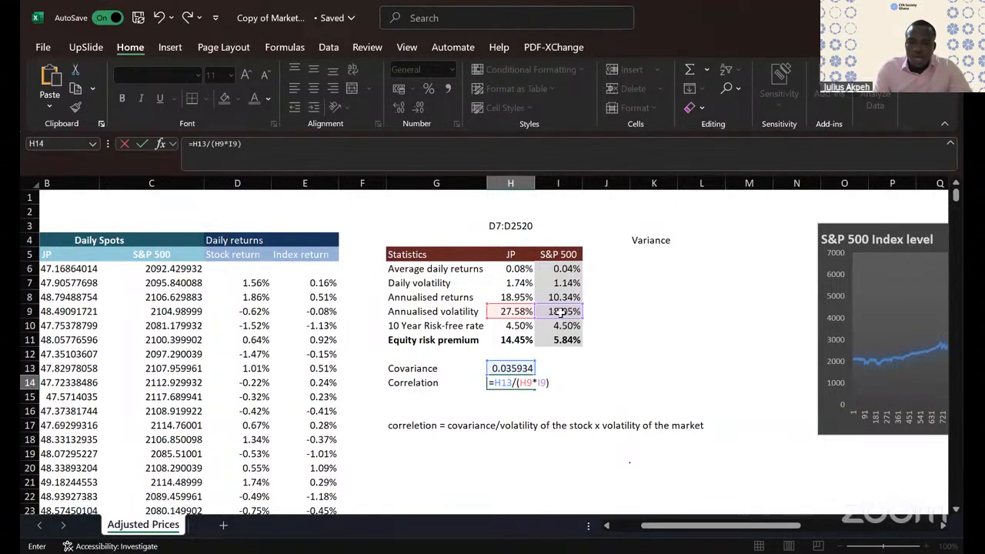
pyautogui.press('Return')
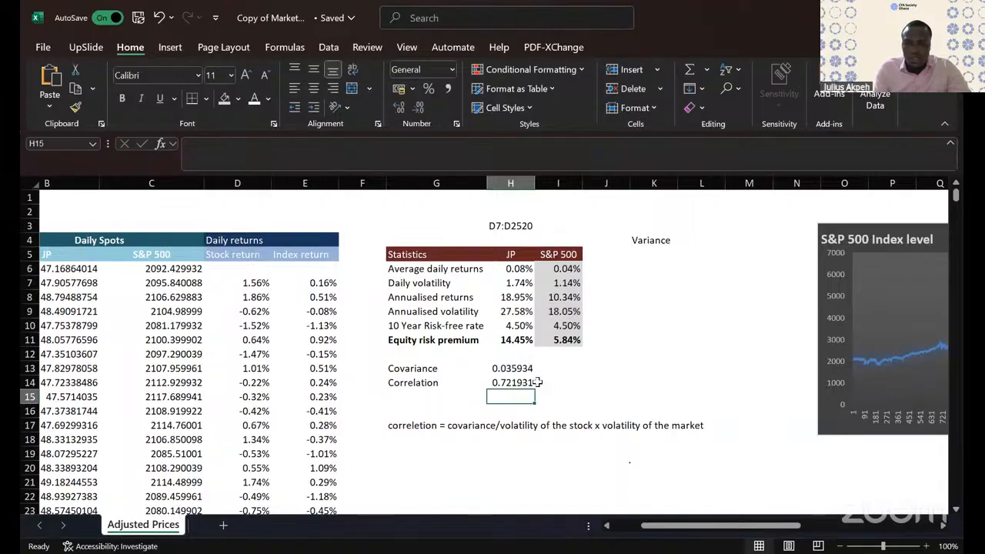
# Step: Enter the label "Correlation (excel)" in G15, below the Correlation label
pyautogui.click(415, 399)
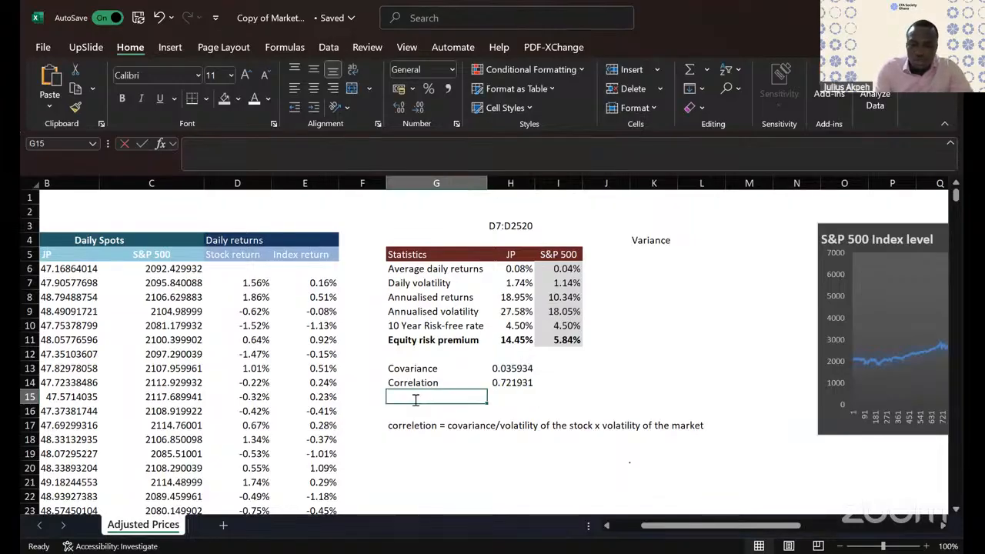
pyautogui.write('Correlation')
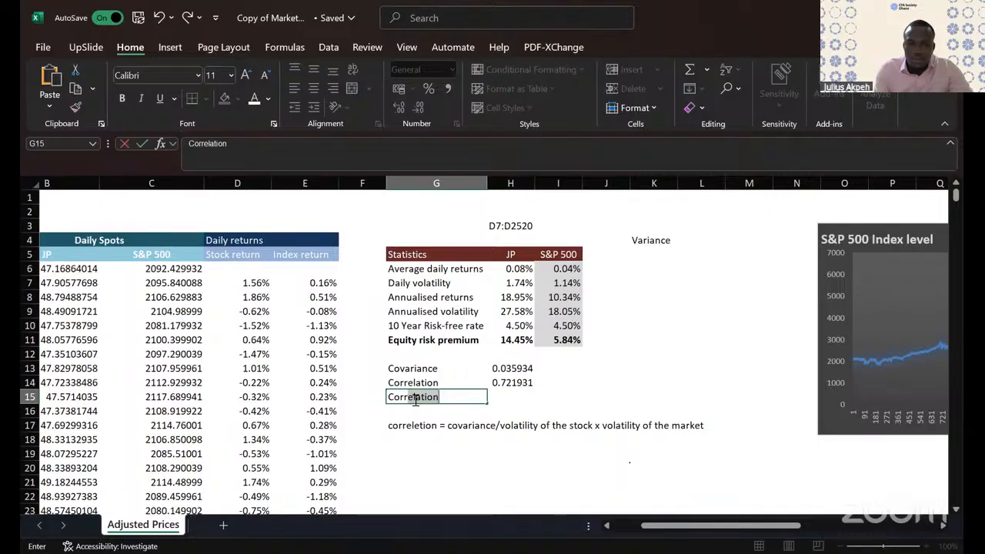
pyautogui.click(460, 398)
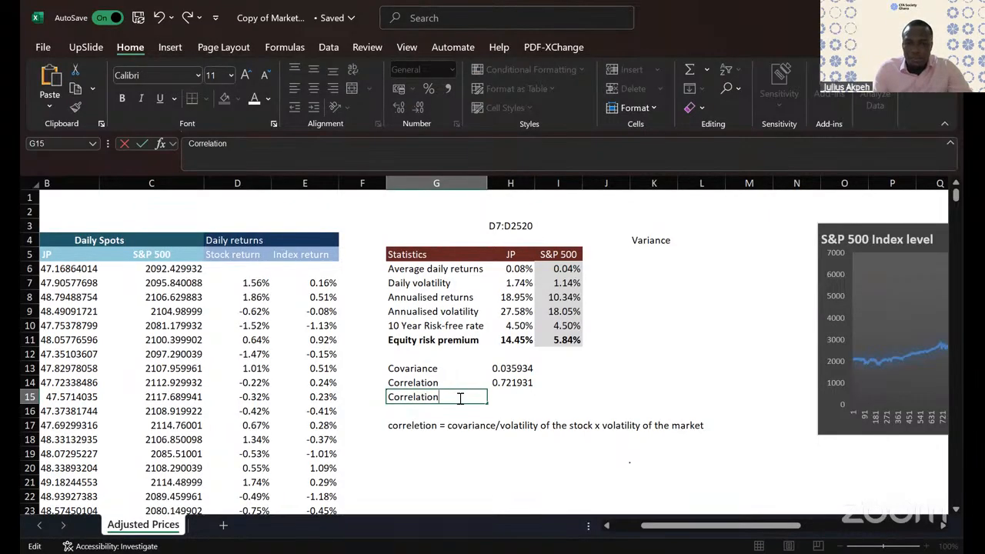
pyautogui.write('(e')
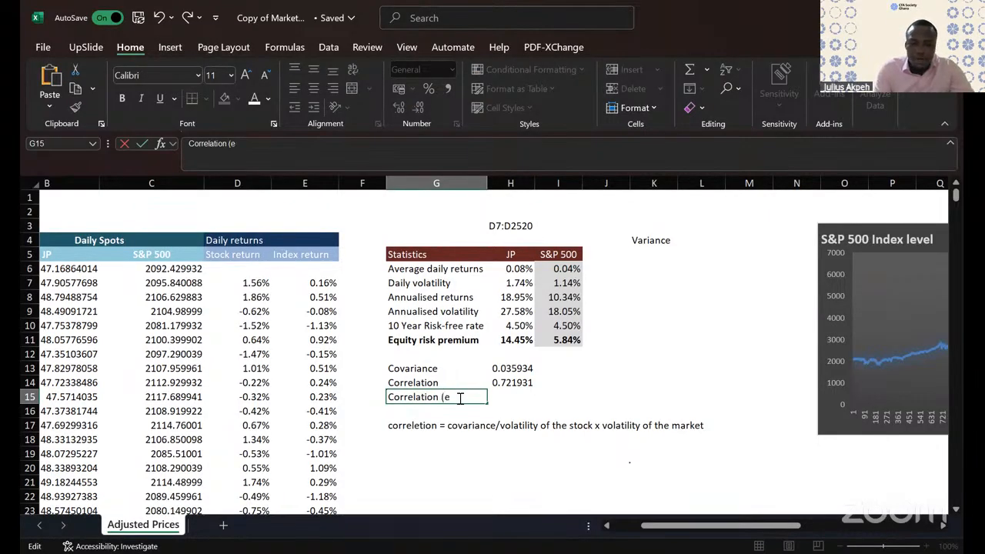
pyautogui.write('xcel')
# Step: Build a CORREL formula in H15 with the stock returns D7:D2520 and the index returns E7:E2520 as its two arrays
pyautogui.click(513, 396)
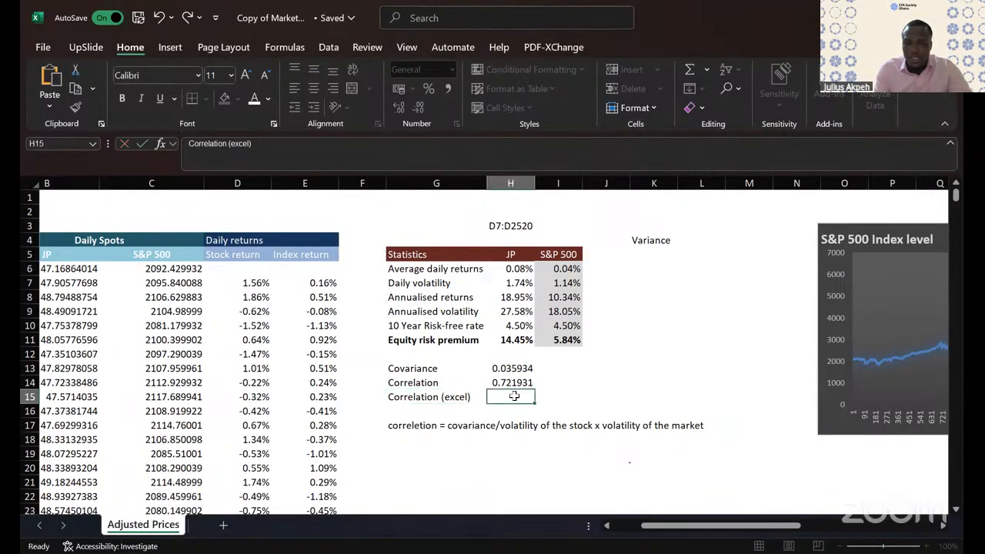
pyautogui.write('=')
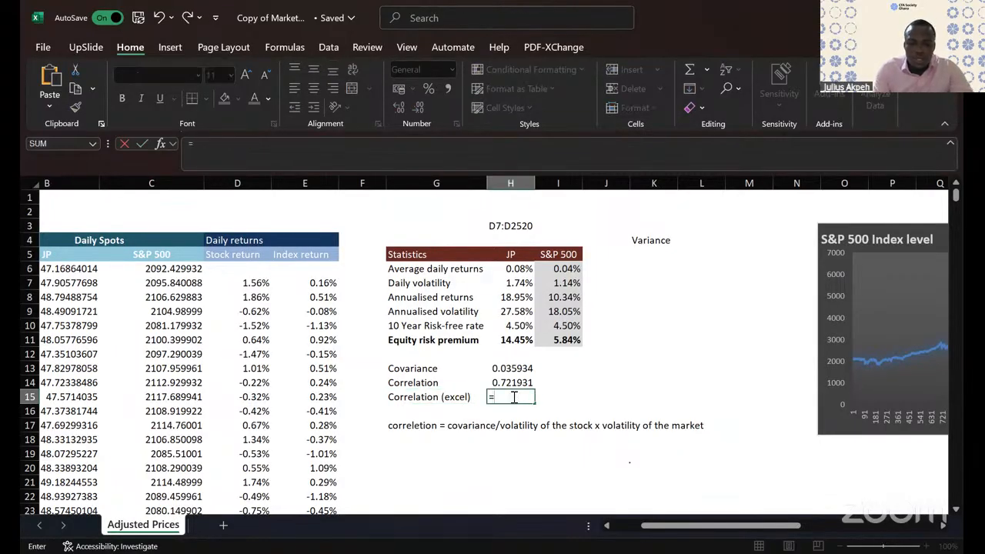
pyautogui.write('corr')
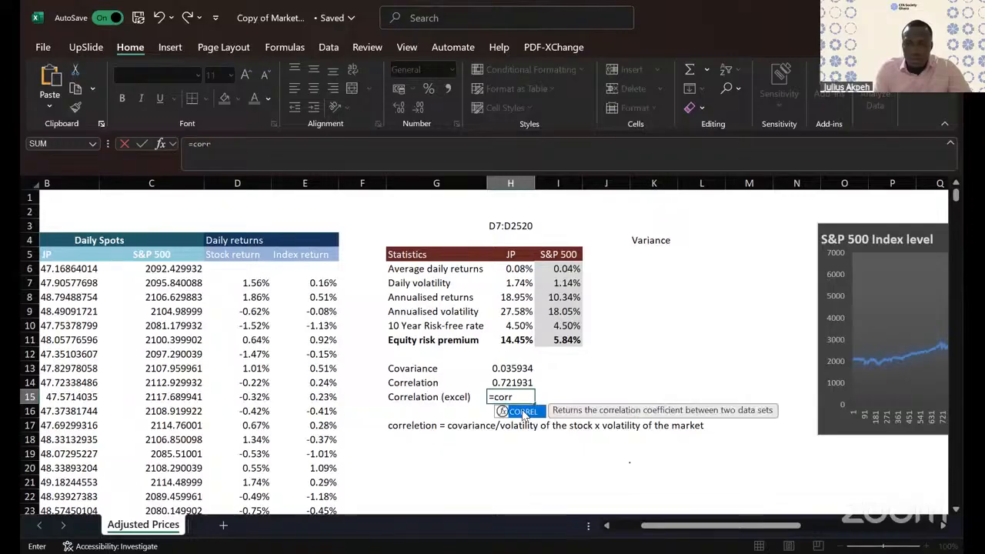
pyautogui.press('Tab')
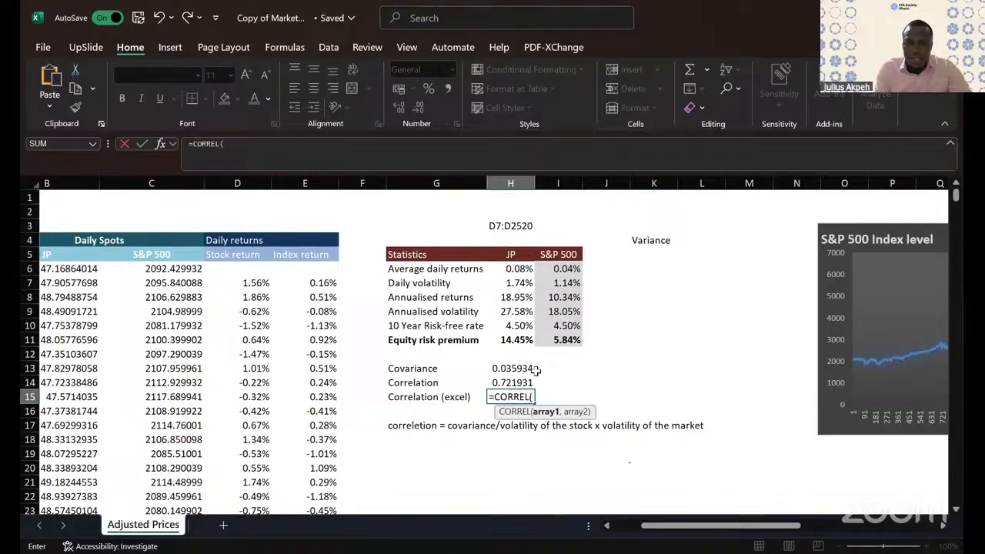
pyautogui.write('D7:D2520')
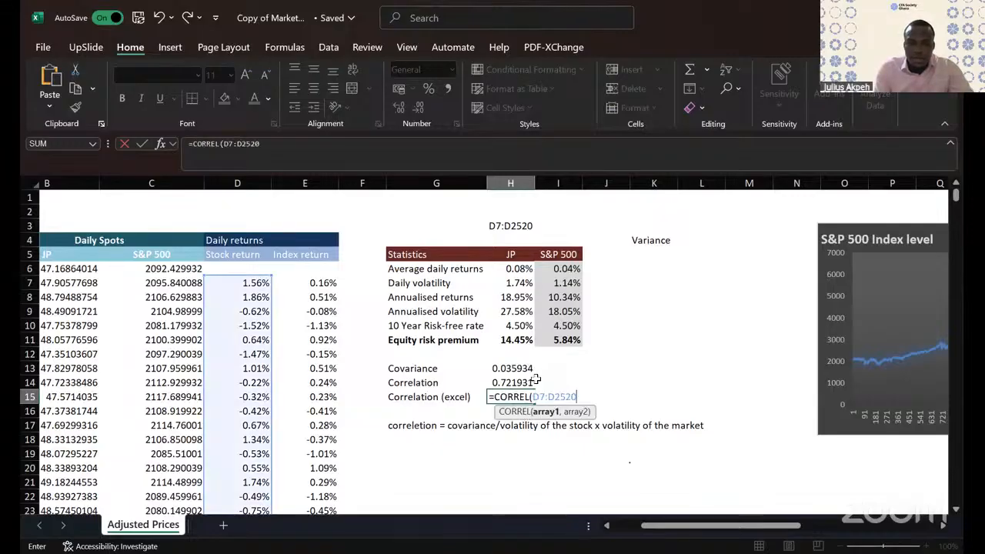
pyautogui.write(',')
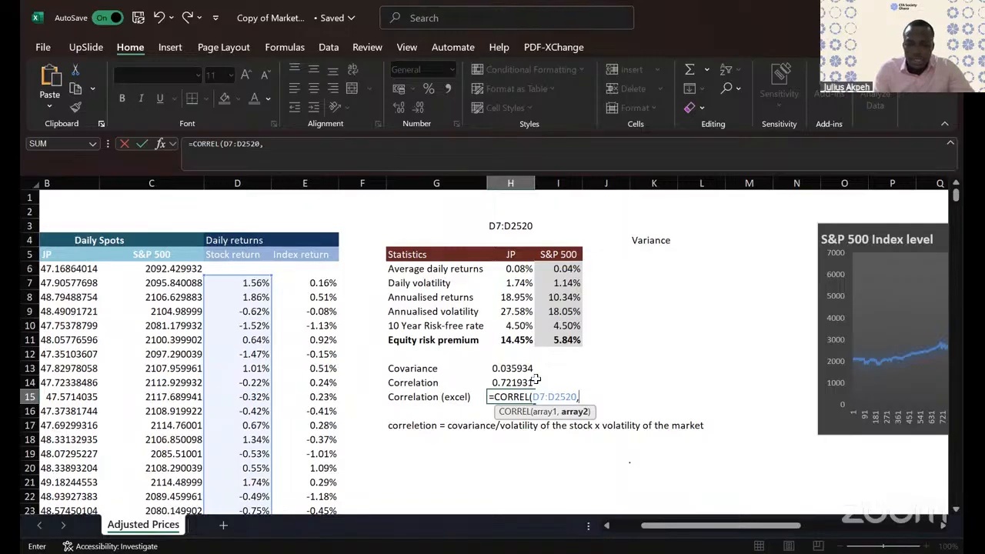
pyautogui.write('v')
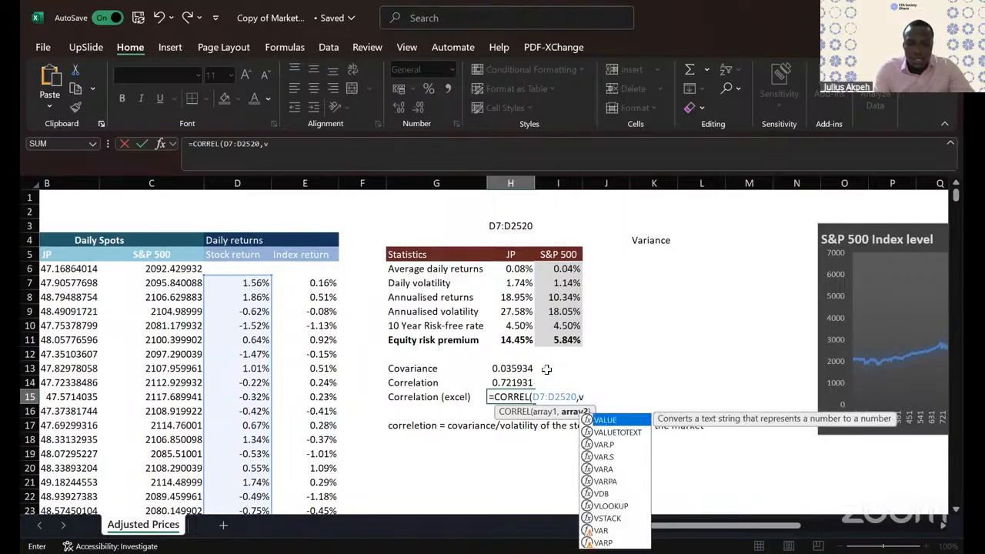
pyautogui.press('BackSpace')
pyautogui.write('D7:D2520')
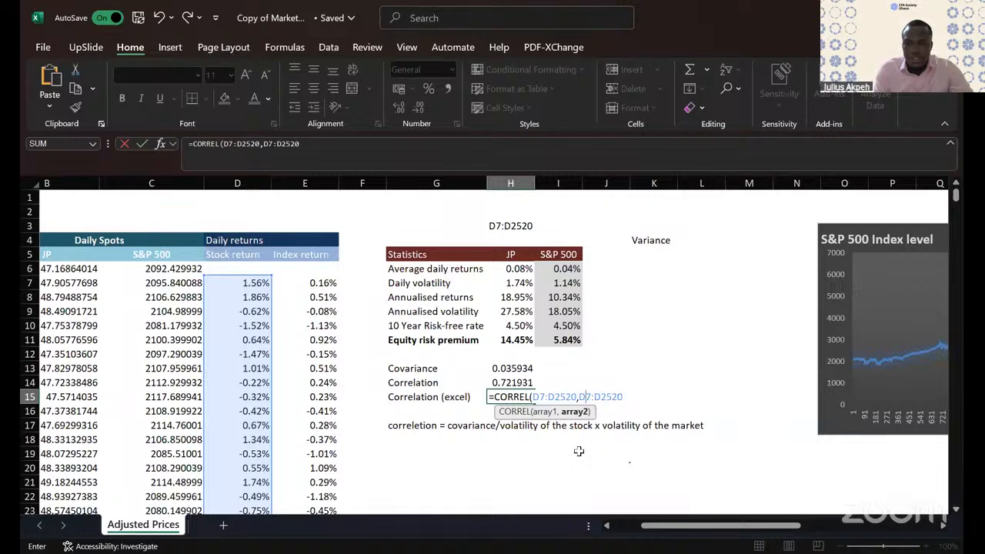
pyautogui.press('BackSpace')
pyautogui.write('E')
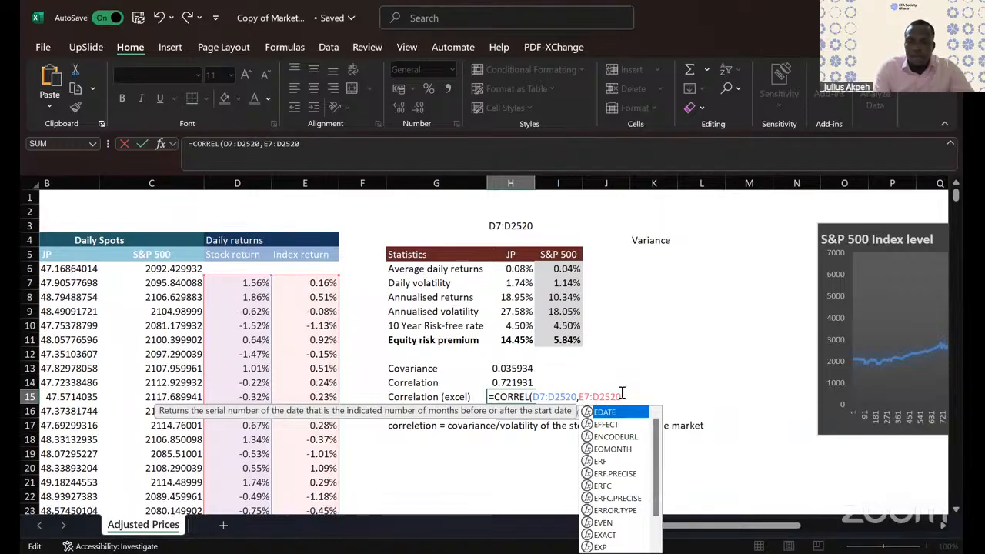
# Step: Confirm the formula =CORREL(D7:D2520,E7:E2520) in H15 and compare it with the manually calculated correlation in H14
pyautogui.press('Return')
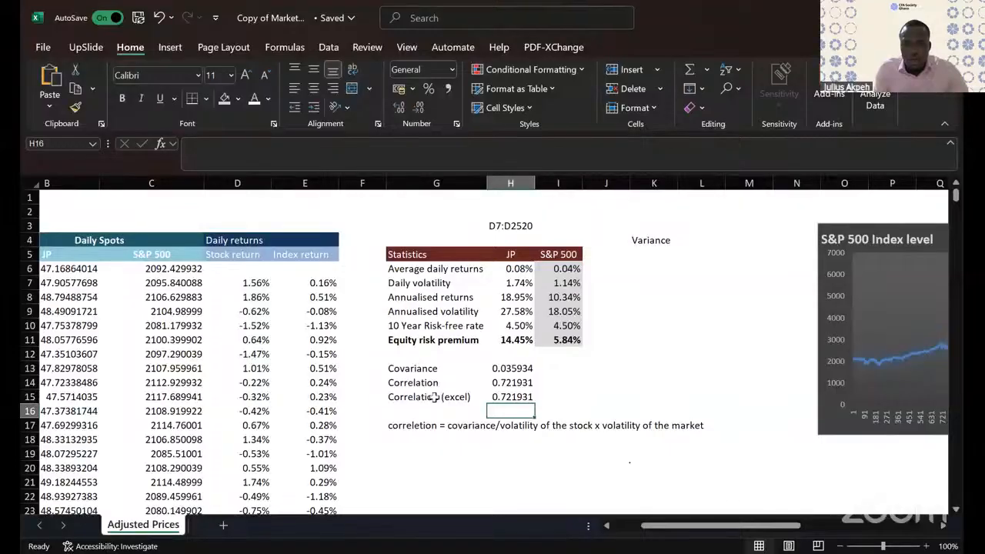
pyautogui.moveTo(418, 384); pyautogui.dragTo(531, 384)
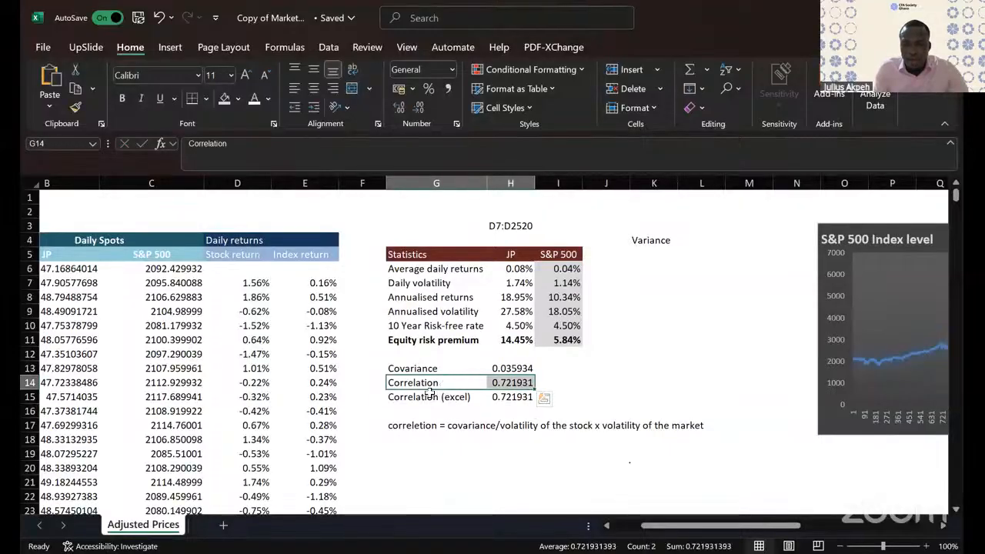
pyautogui.moveTo(428, 394); pyautogui.dragTo(521, 393)
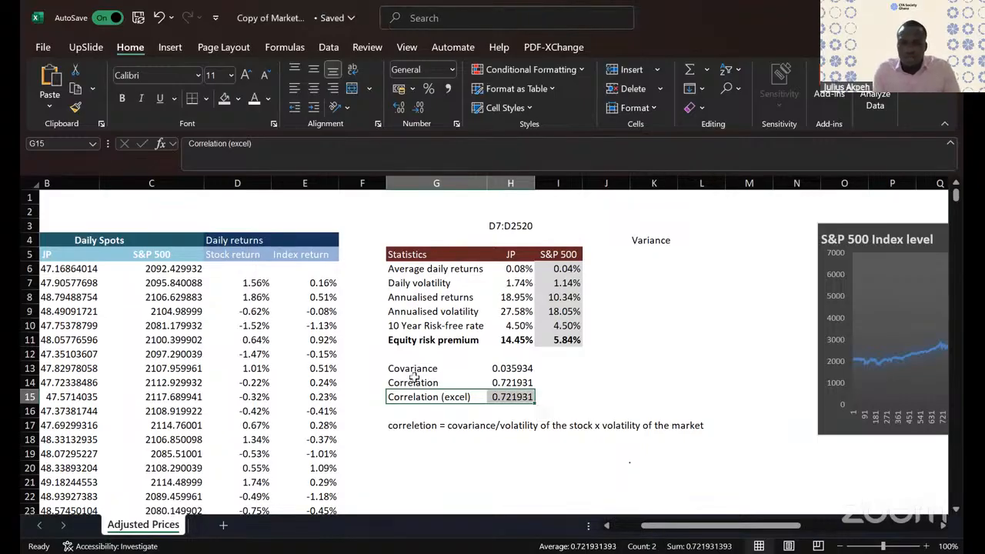
pyautogui.click(520, 380)
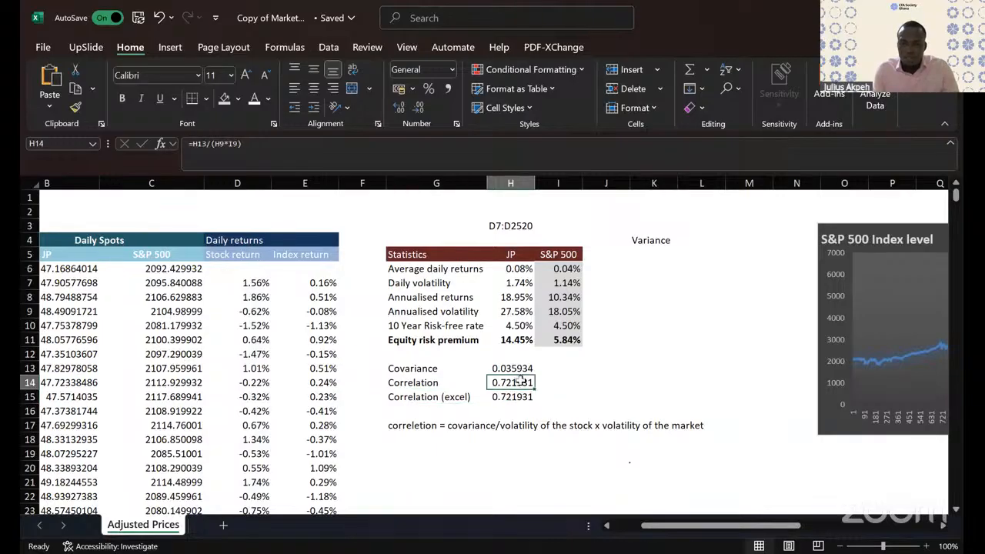
pyautogui.moveTo(439, 382); pyautogui.dragTo(522, 388)
pyautogui.click(606, 381)
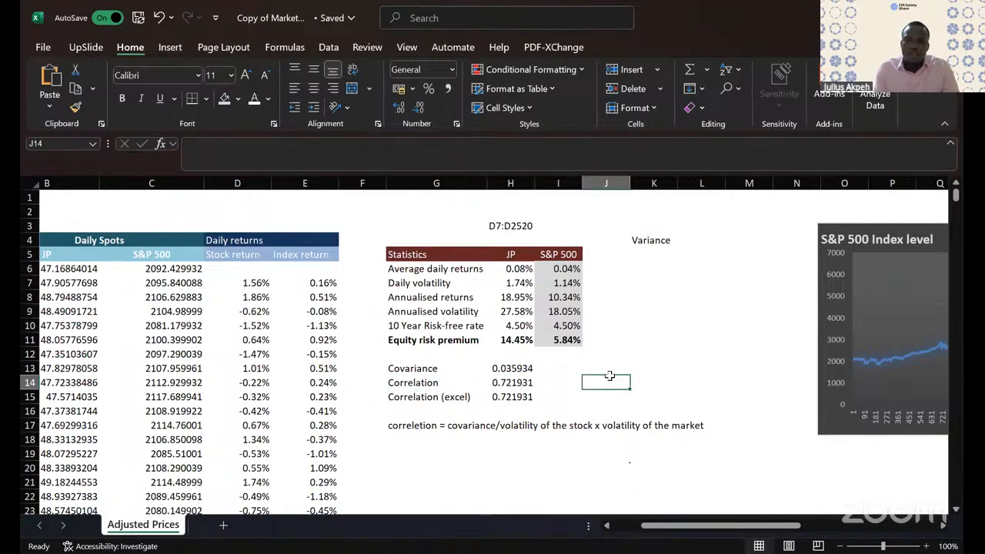
# Step: Review the equity risk premium row for JP and the S&P 500 in the statistics table
pyautogui.hscroll(-1, 650, 352)
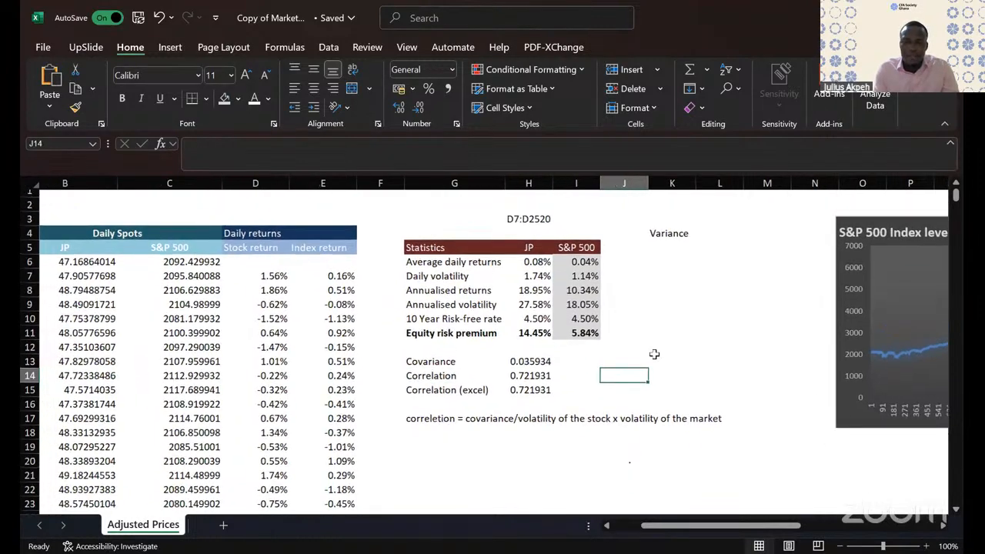
pyautogui.moveTo(434, 342); pyautogui.dragTo(560, 339)
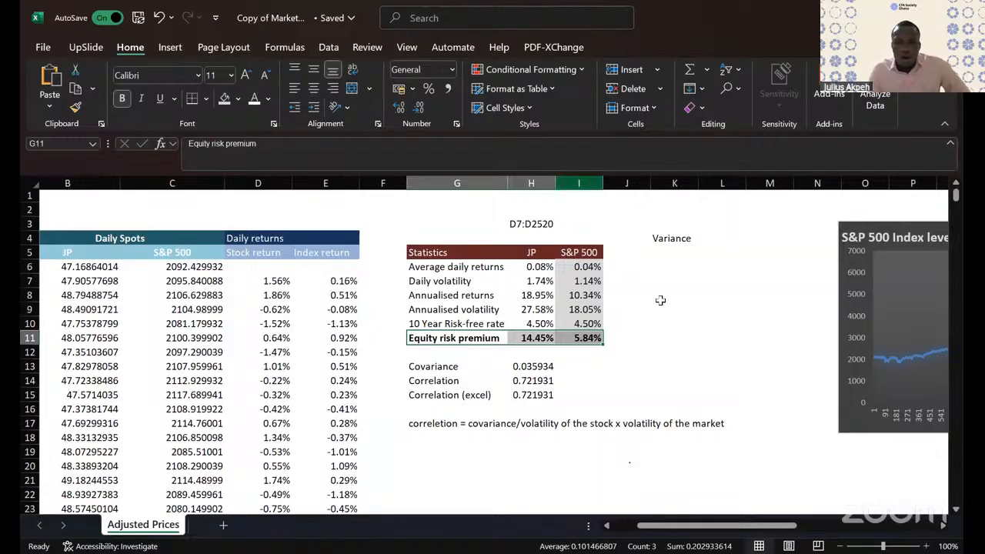
pyautogui.click(638, 333)
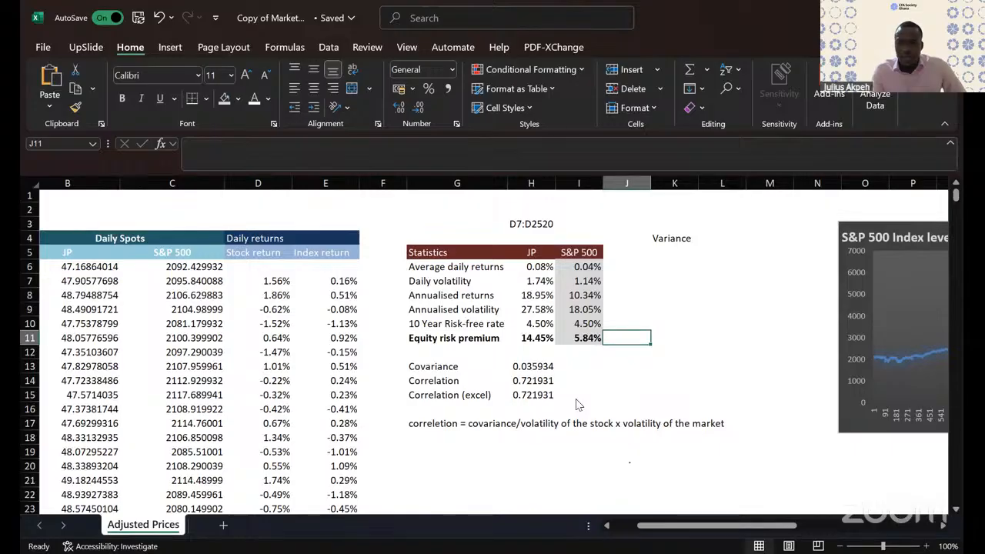
# Step: Switch to the PowerPoint lesson deck and present from the "Estimating beta statistic" slide to "What is beta?"
pyautogui.hotkey('alt', 'Tab')
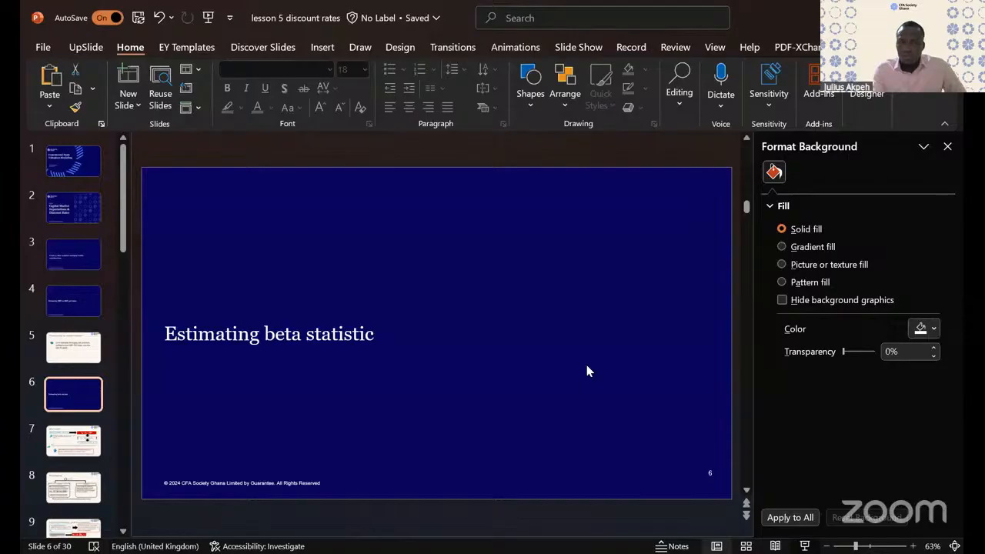
pyautogui.hotkey('shift', 'F5')
pyautogui.press('Left')
pyautogui.press('Right')
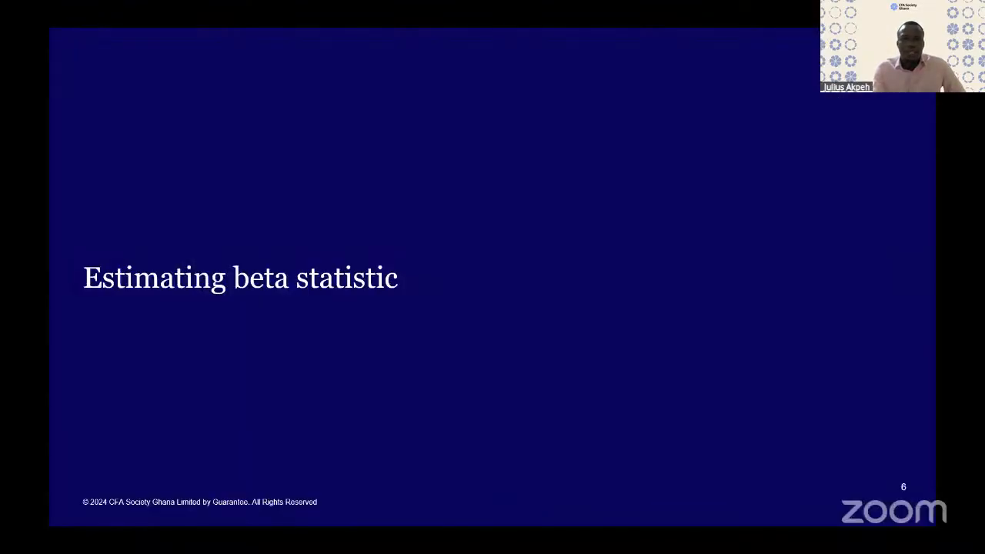
pyautogui.press('Right')
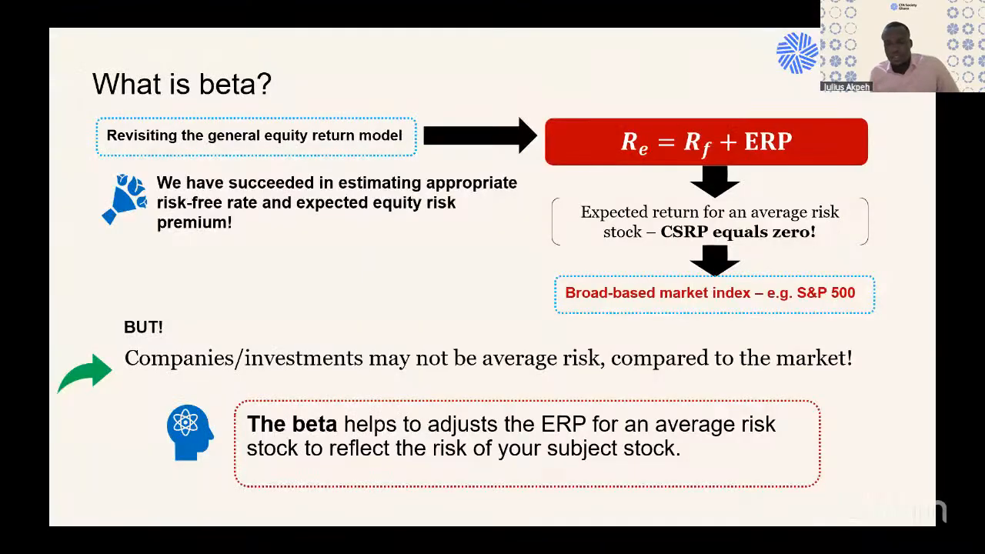
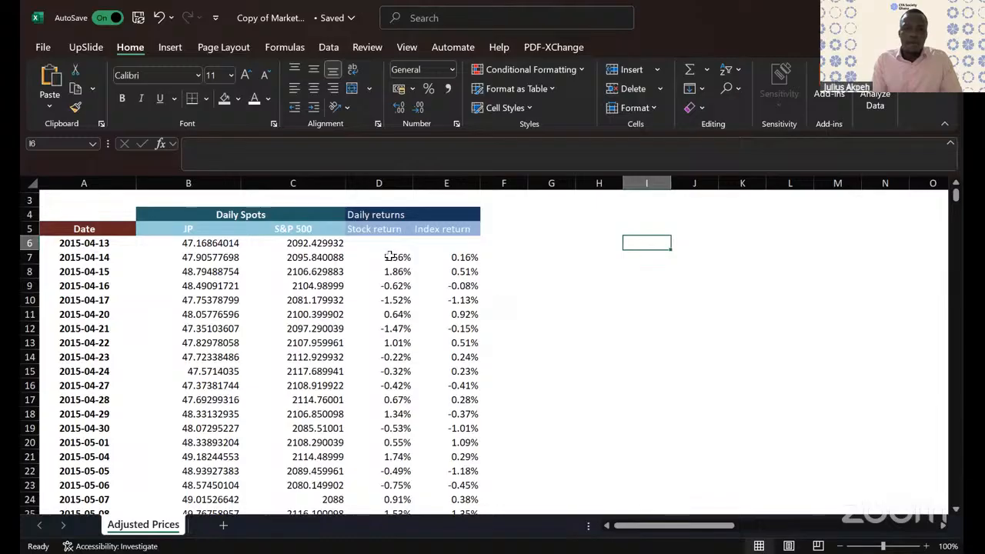
# Step: Start a LINEST formula in G5 of the Adjusted Prices sheet with stock returns D7:D2520 as the known y values
pyautogui.click(563, 230)
pyautogui.write('=')
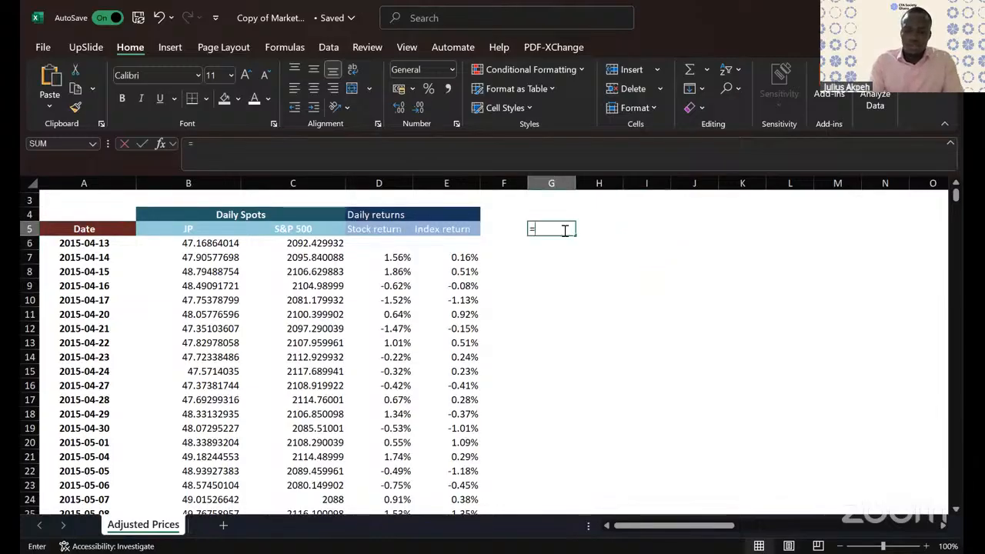
pyautogui.write('lin')
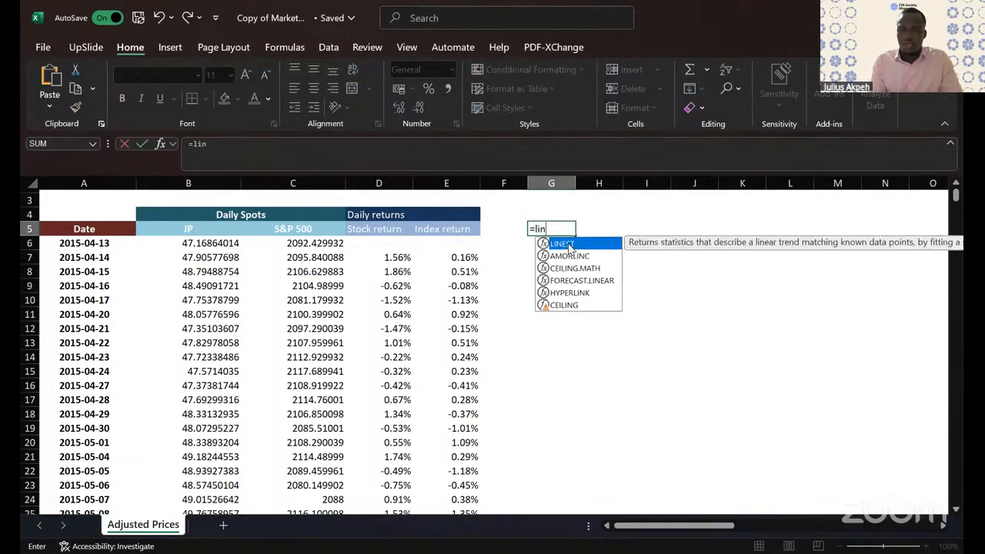
pyautogui.doubleClick(569, 244)
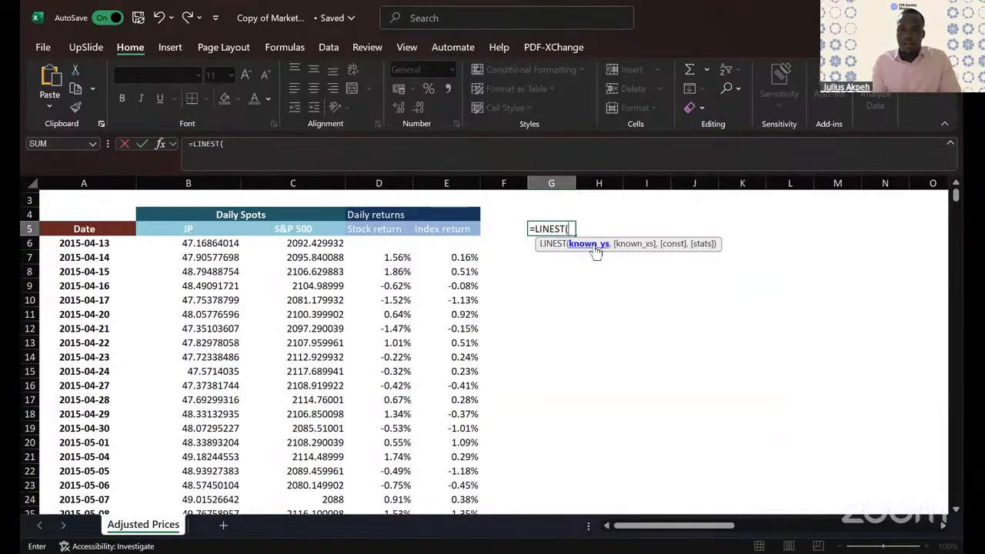
pyautogui.scroll(1, 600, 279)
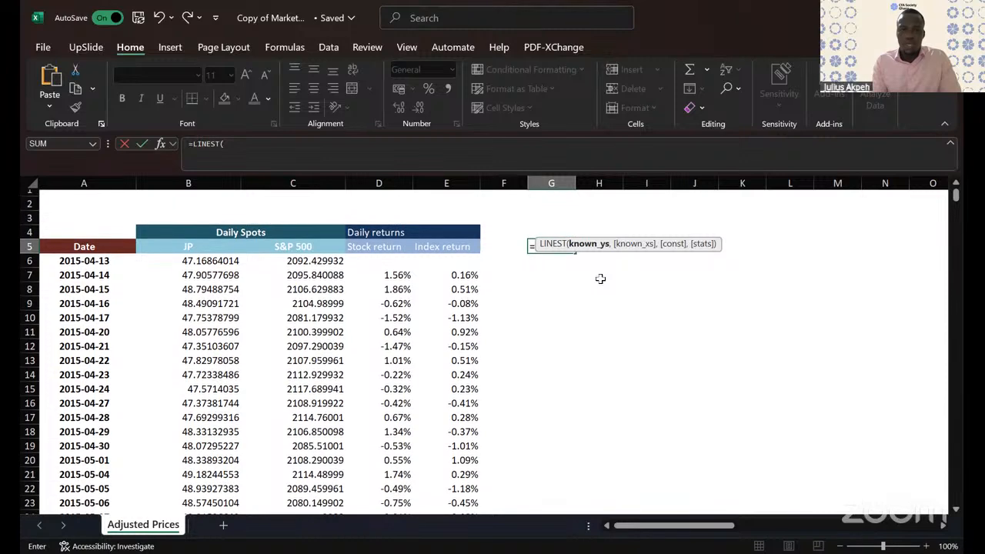
pyautogui.hscroll(3, 668, 285)
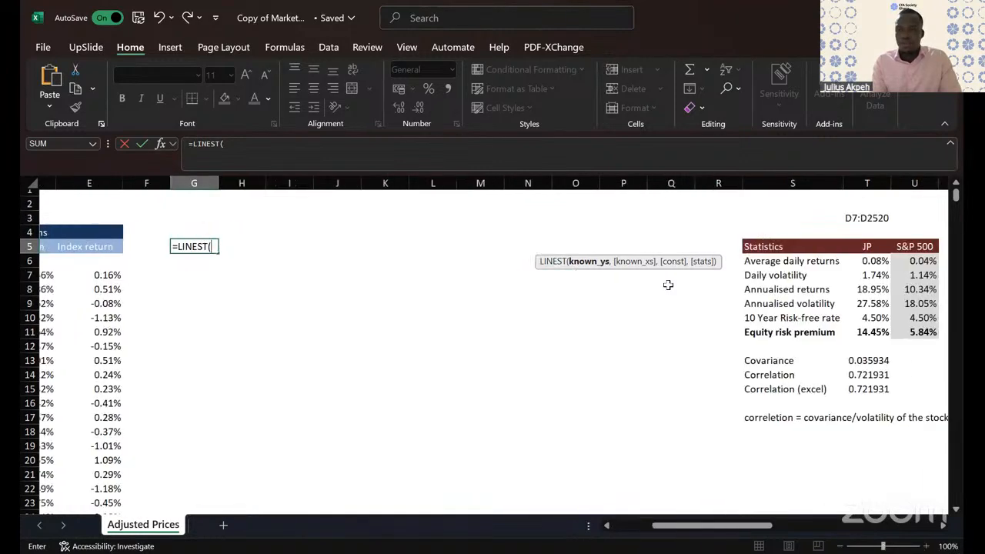
pyautogui.hscroll(-1, 667, 285)
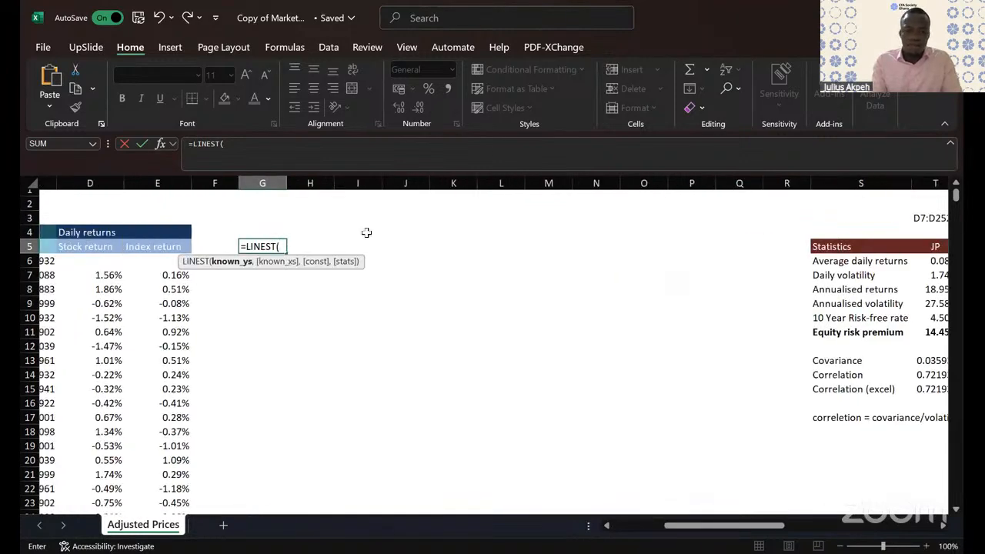
pyautogui.write('D7:D2520')
pyautogui.hscroll(-2, 349, 351)
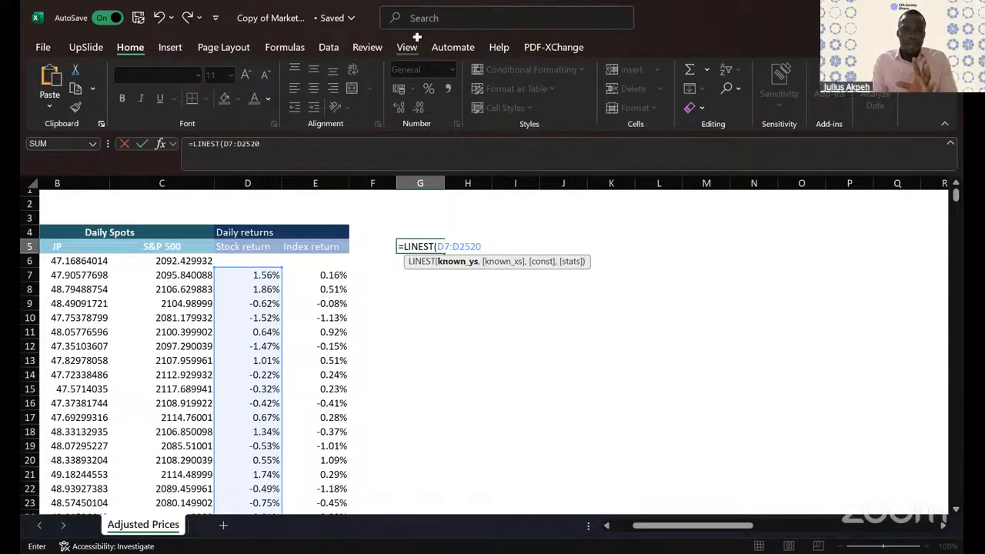
# Step: Add the index returns E7:E2520 as the known x values of the LINEST formula
pyautogui.click(490, 263)
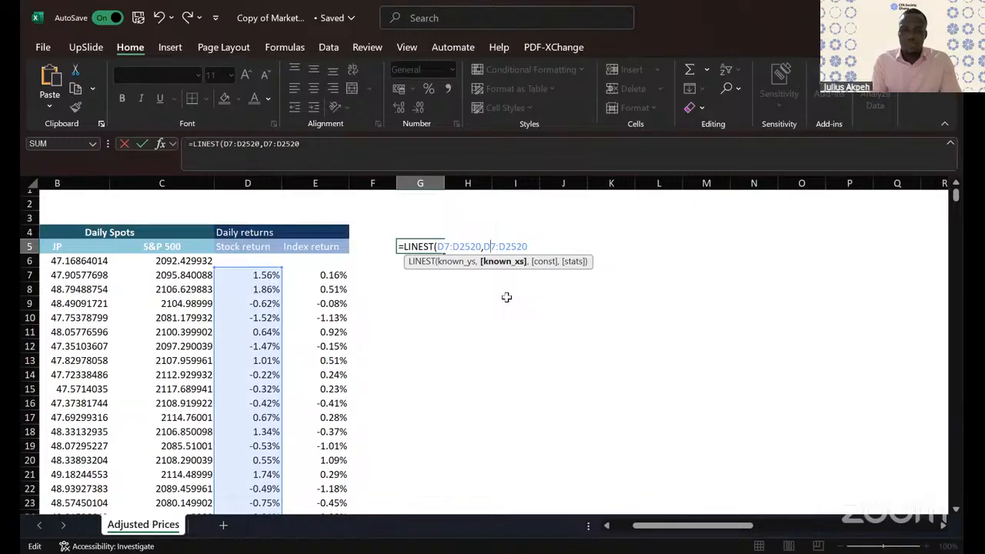
pyautogui.press('BackSpace')
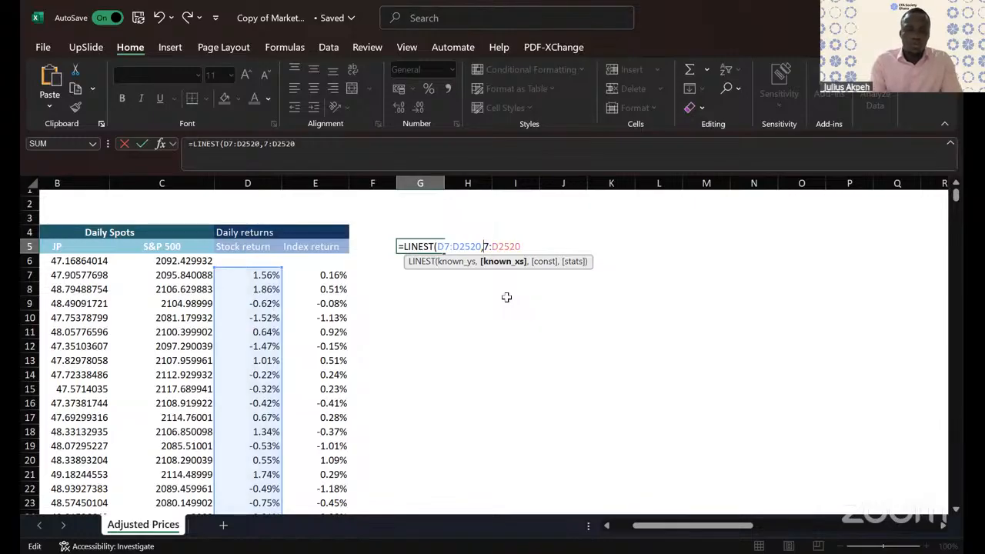
pyautogui.write('E')
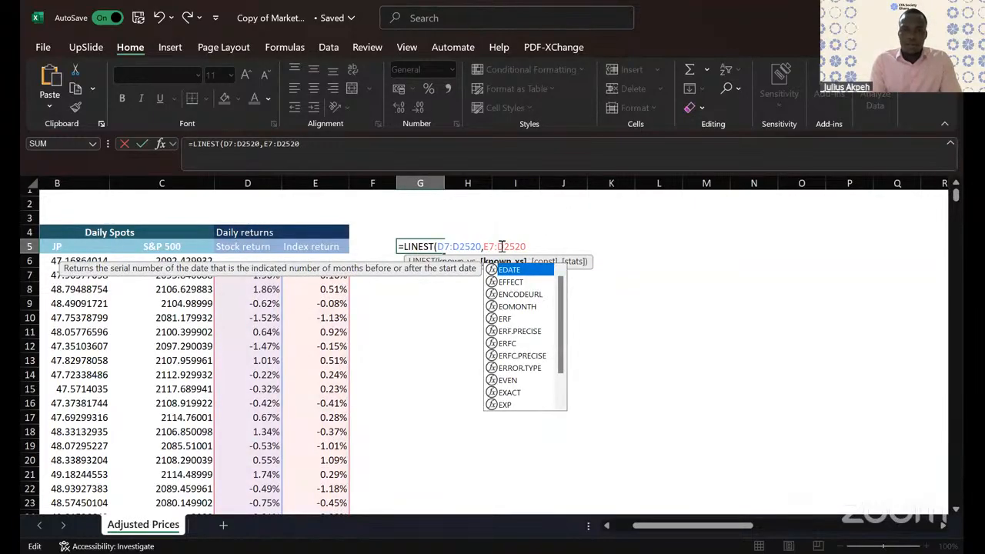
pyautogui.click(501, 247)
pyautogui.press('BackSpace')
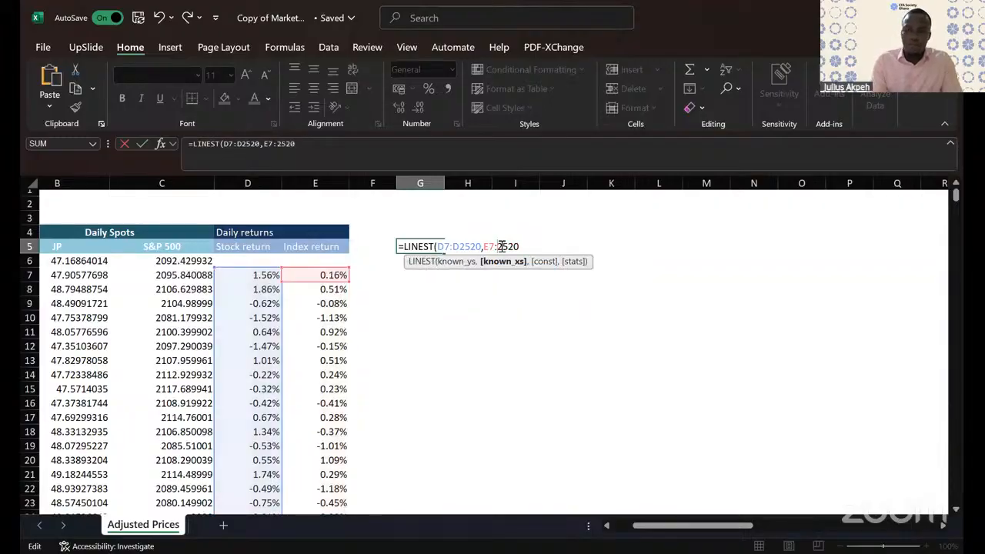
pyautogui.write('E')
pyautogui.click(527, 246)
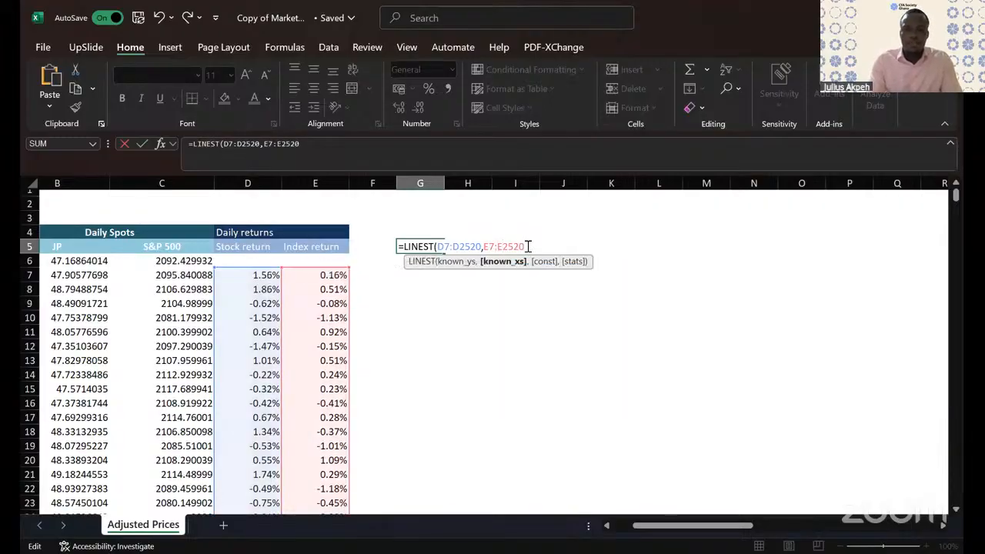
# Step: Complete the LINEST formula in G5 with the constant argument TRUE and the stats argument FALSE
pyautogui.write('),')
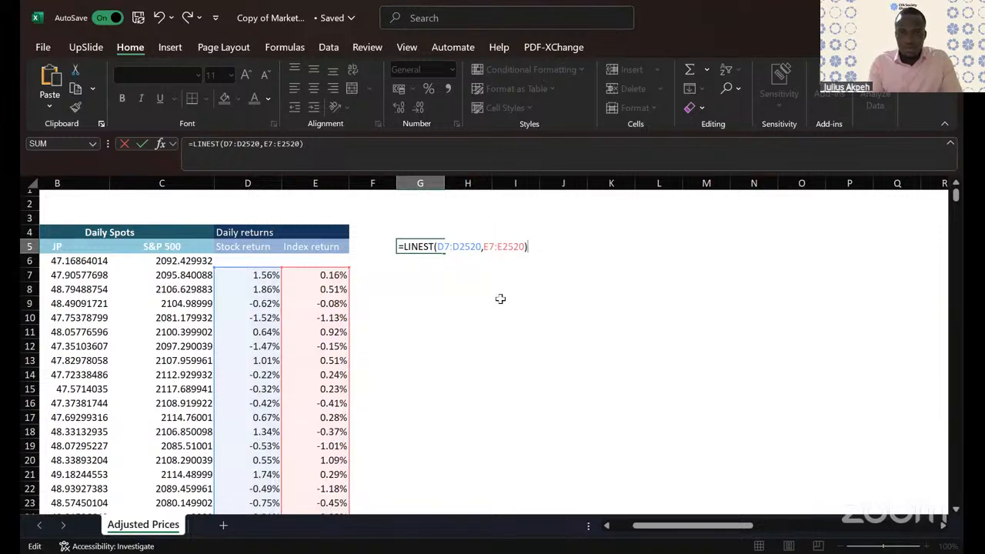
pyautogui.press('BackSpace')
pyautogui.write(',')
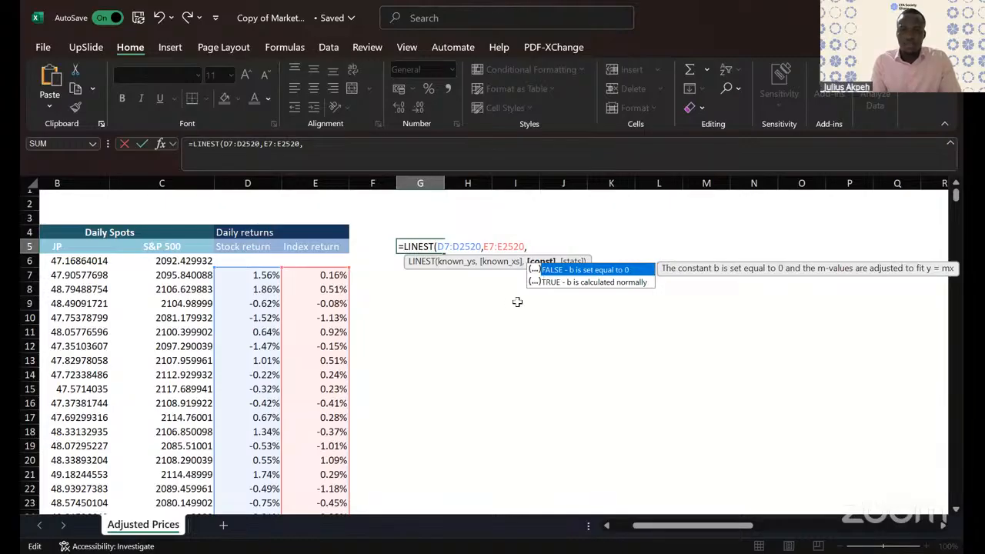
pyautogui.write('TRUE')
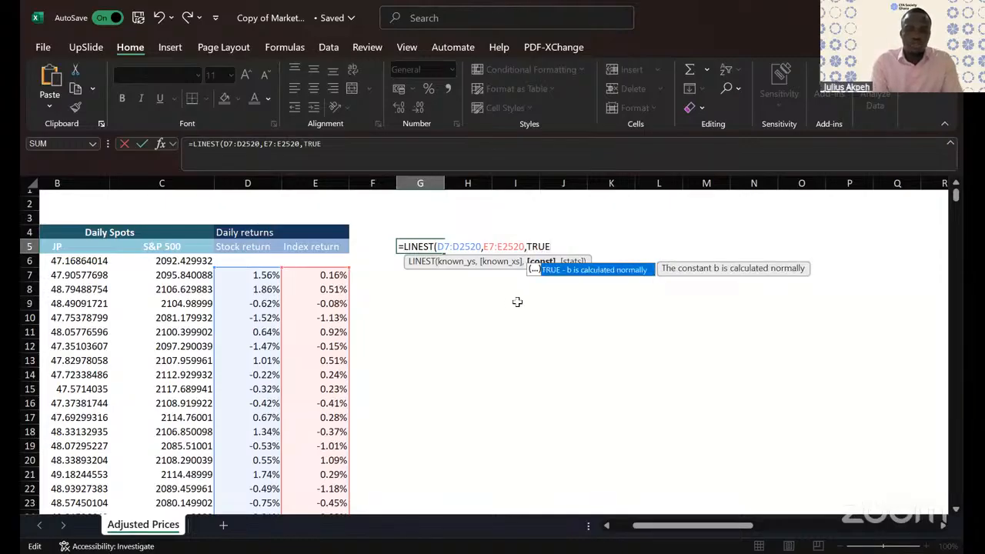
pyautogui.write(',')
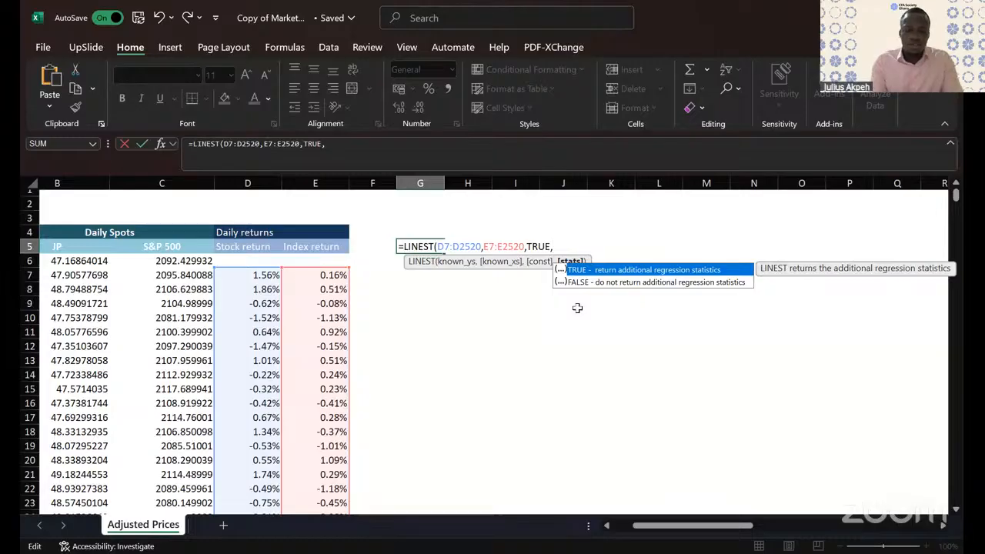
pyautogui.write('False')
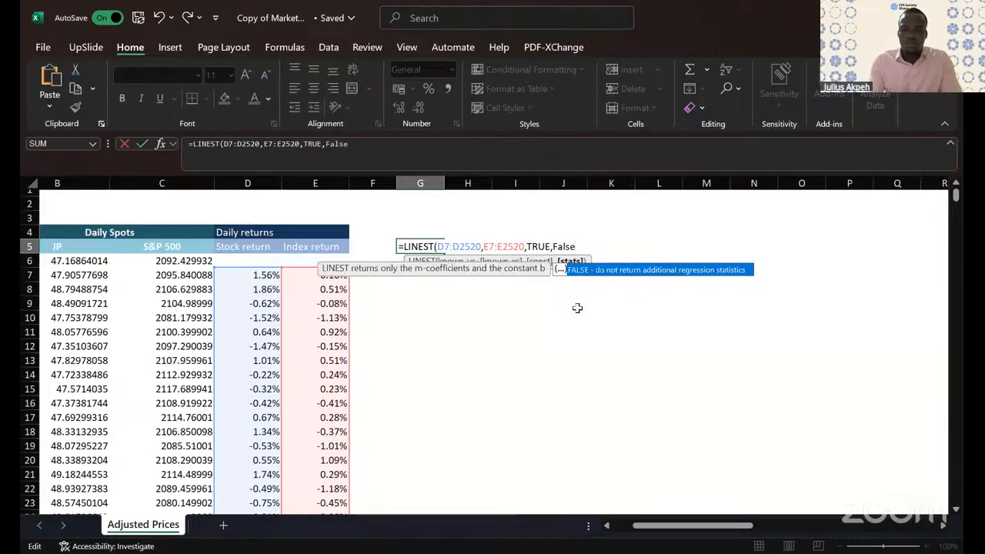
pyautogui.write(')')
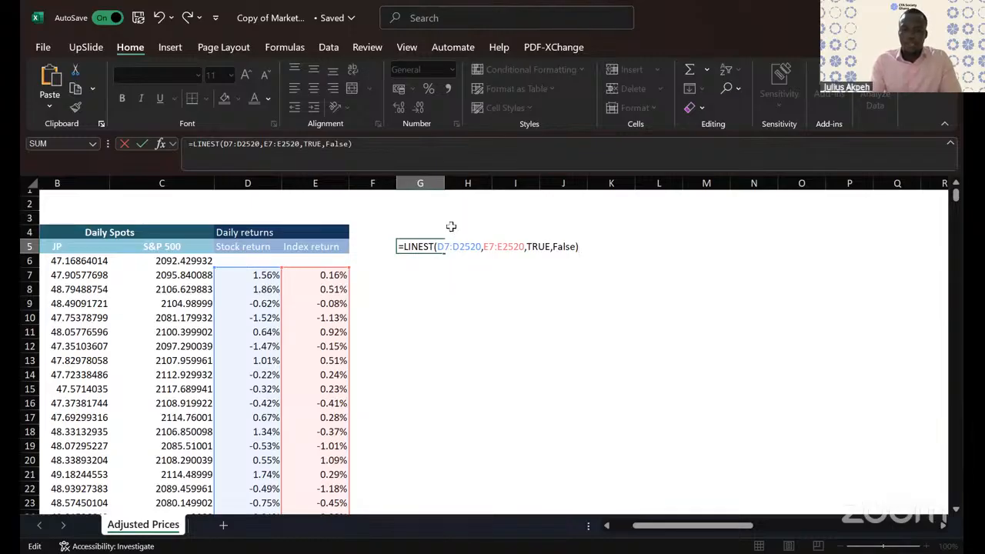
pyautogui.hotkey('ctrl', 'Return')
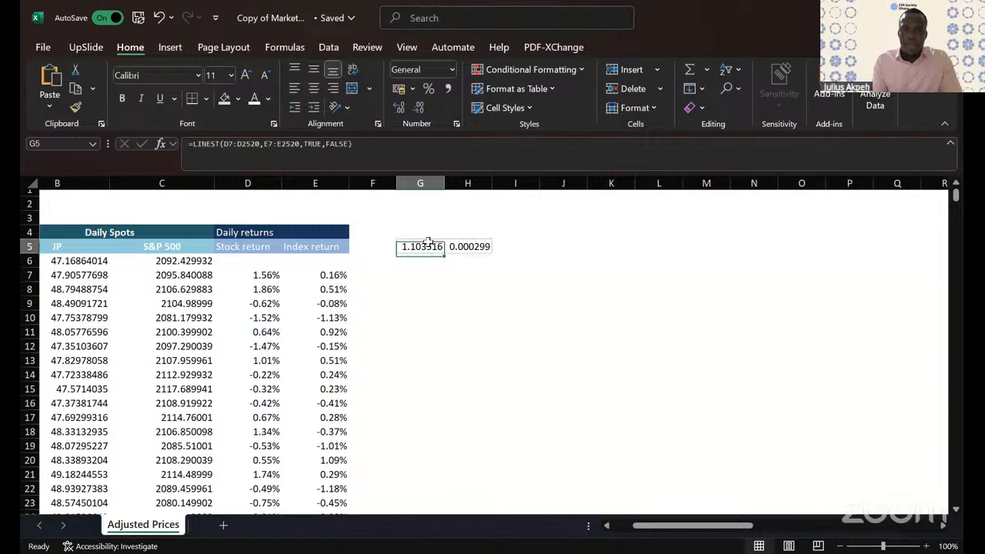
# Step: Inspect the LINEST output in G5:H5, and undo and redo the formula entry
pyautogui.moveTo(429, 242); pyautogui.dragTo(459, 245)
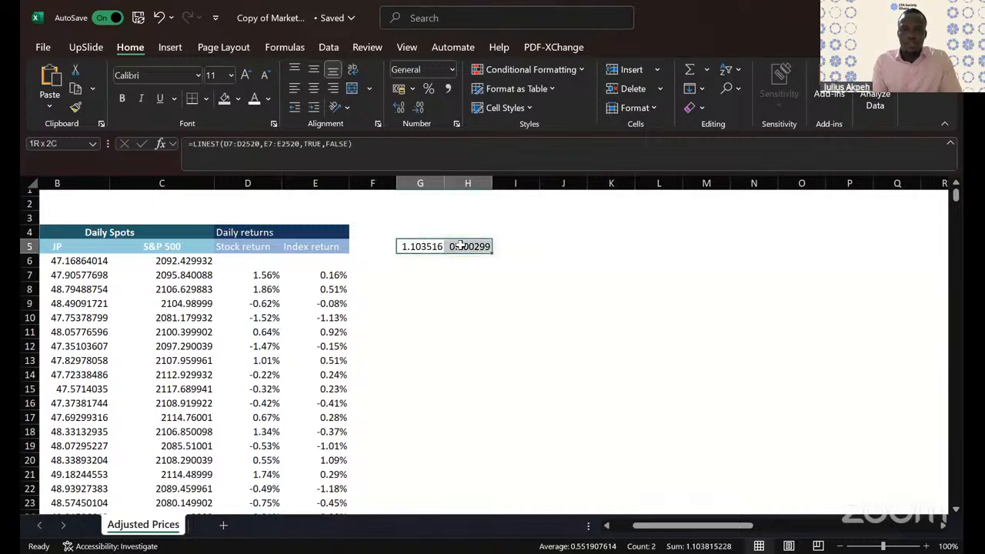
pyautogui.click(162, 18)
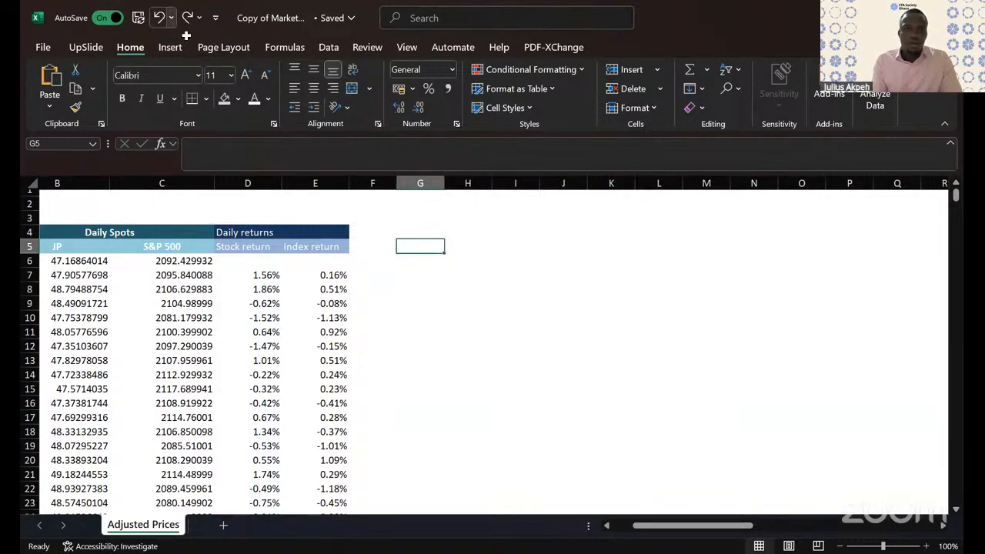
pyautogui.click(187, 17)
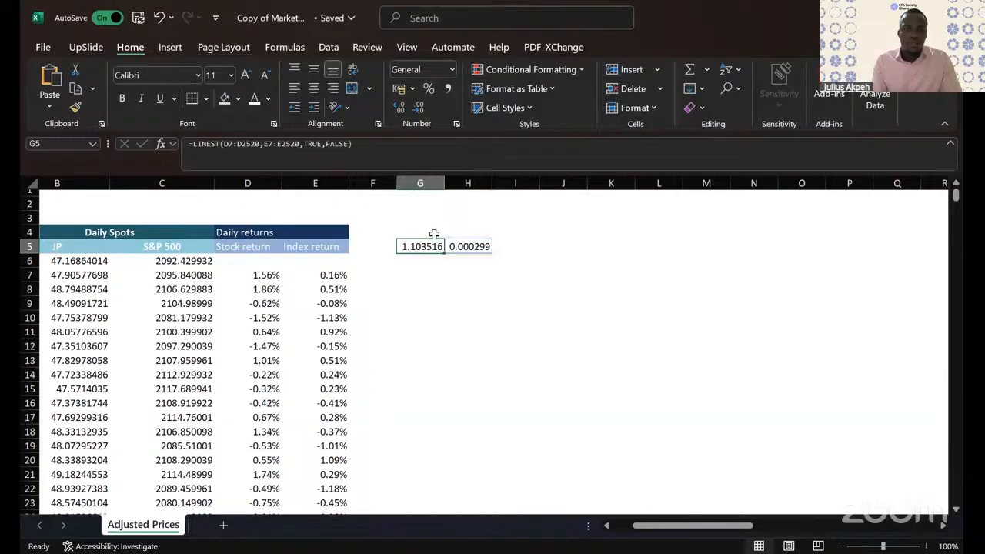
# Step: Change the stats argument of the LINEST formula in G5 to TRUE and check the expanded regression output
pyautogui.click(336, 144)
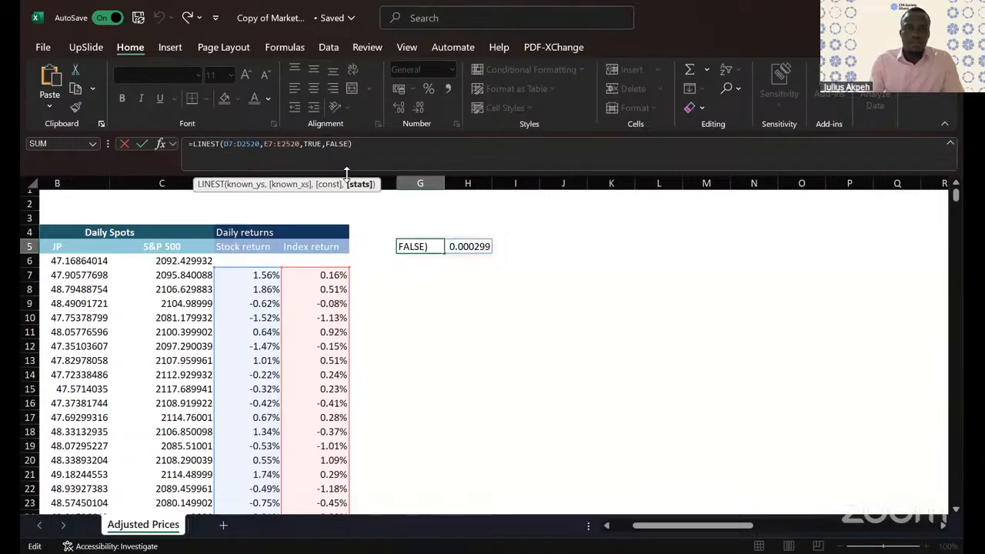
pyautogui.press('BackSpace')
pyautogui.press('BackSpace')
pyautogui.press('BackSpace')
pyautogui.press('BackSpace')
pyautogui.press('BackSpace')
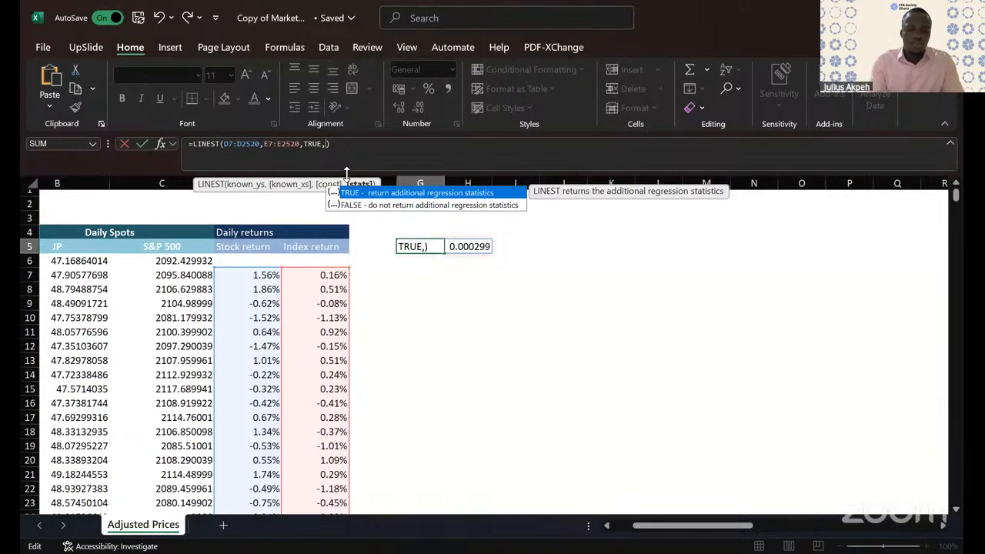
pyautogui.write('TRUE')
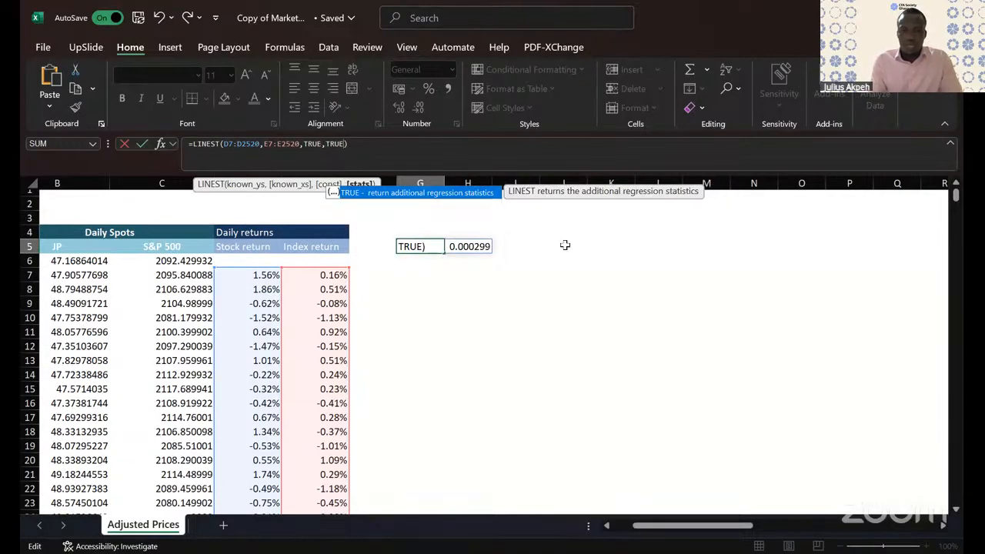
pyautogui.press('Return')
pyautogui.moveTo(434, 247); pyautogui.dragTo(461, 279)
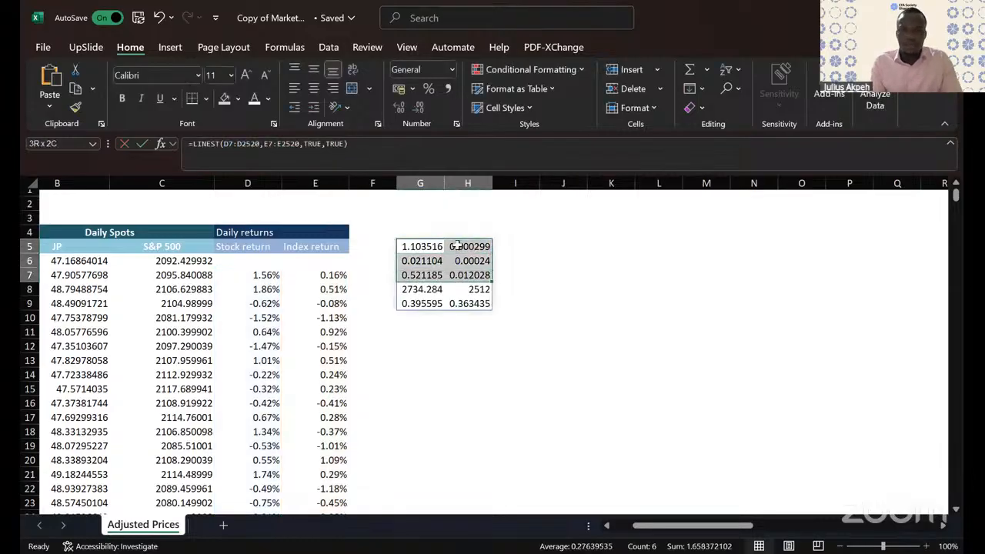
pyautogui.moveTo(456, 245); pyautogui.dragTo(445, 243)
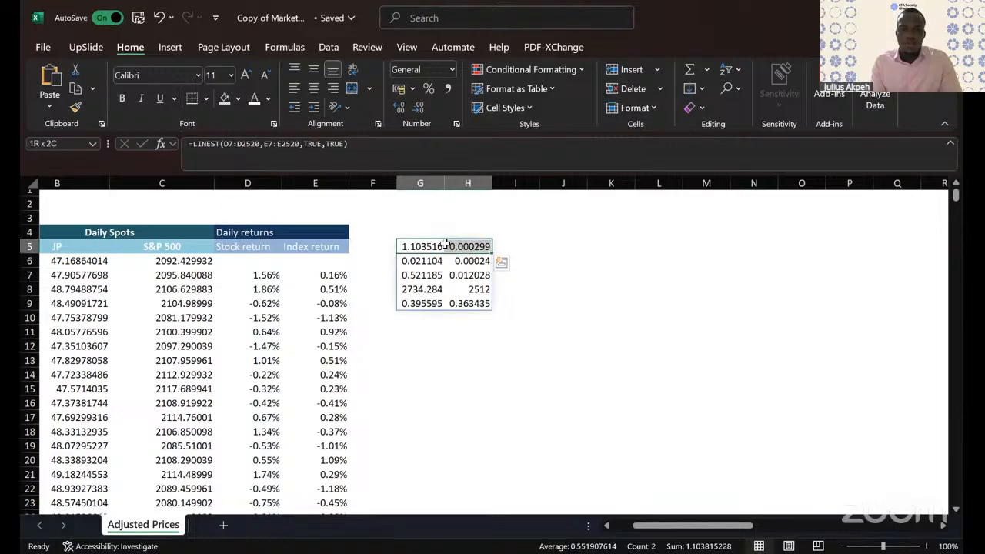
pyautogui.click(435, 332)
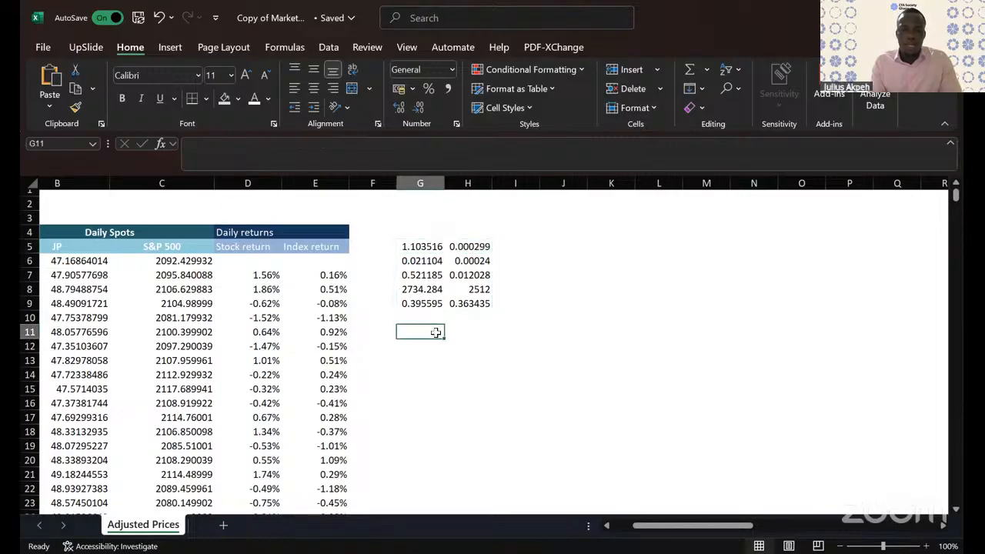
# Step: Insert six blank columns before column G so the LINEST output moves over to start in column M
pyautogui.click(420, 183)
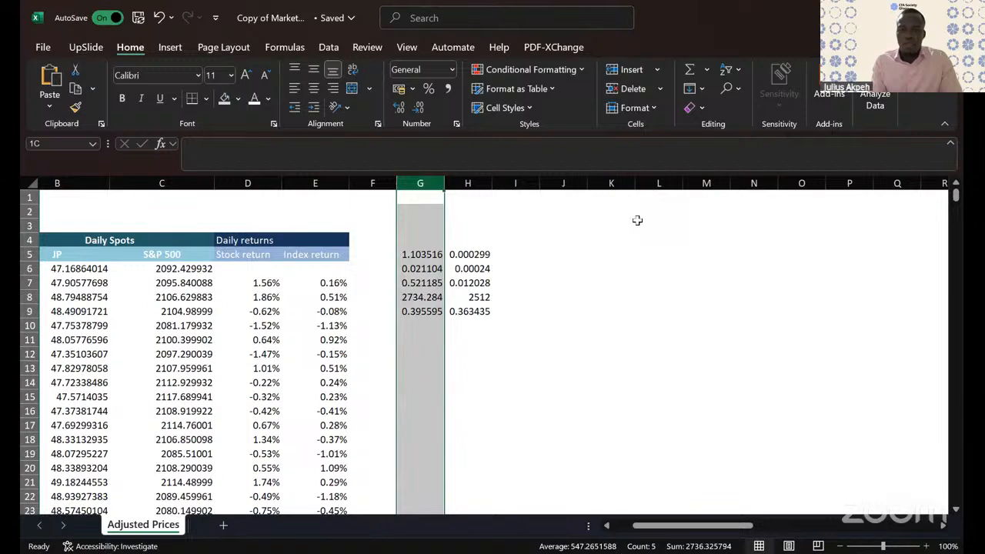
pyautogui.moveTo(420, 183); pyautogui.dragTo(637, 221)
pyautogui.rightClick(637, 221)
pyautogui.click(683, 366)
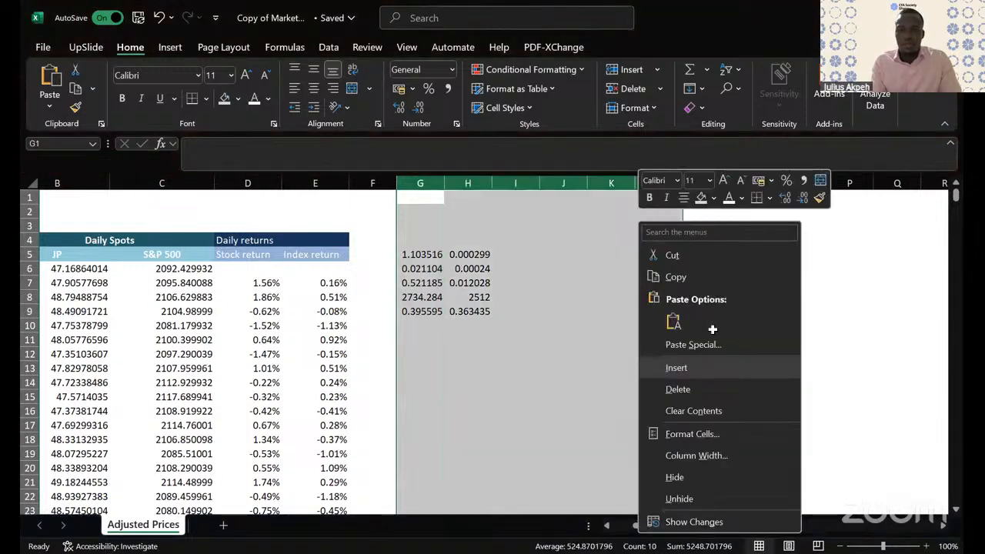
pyautogui.click(712, 329)
# Step: Enter the heading LINEST Output in M4 above the regression results
pyautogui.click(701, 240)
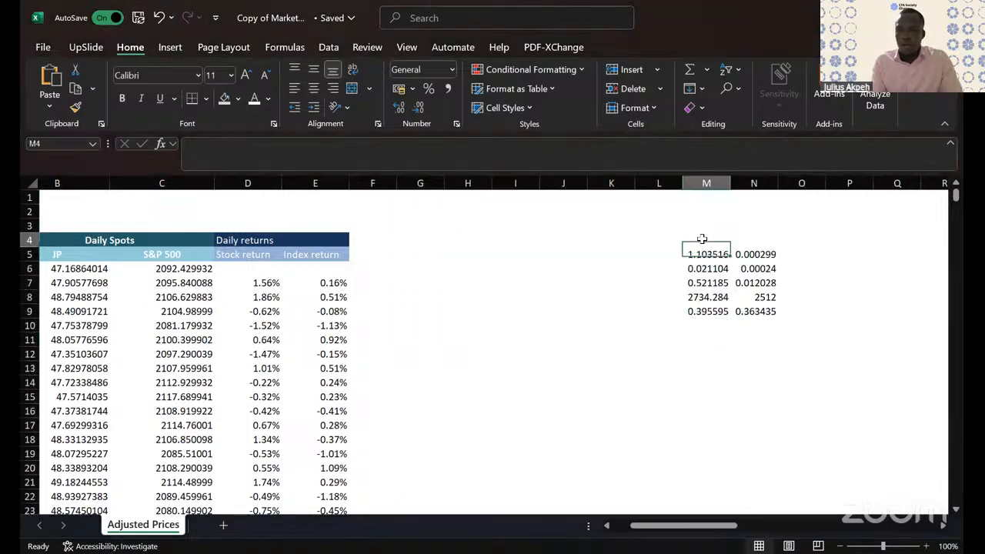
pyautogui.write('LINES')
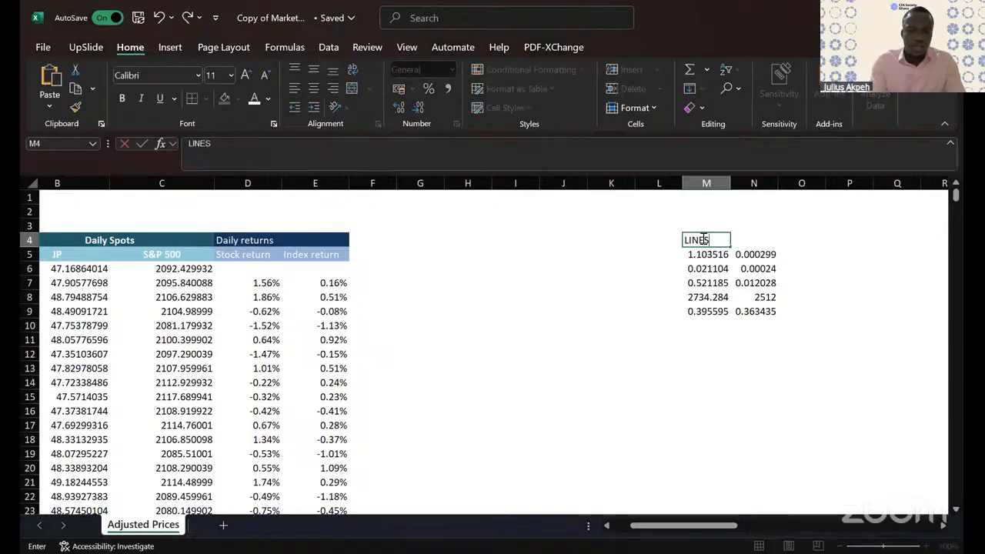
pyautogui.write('T Out')
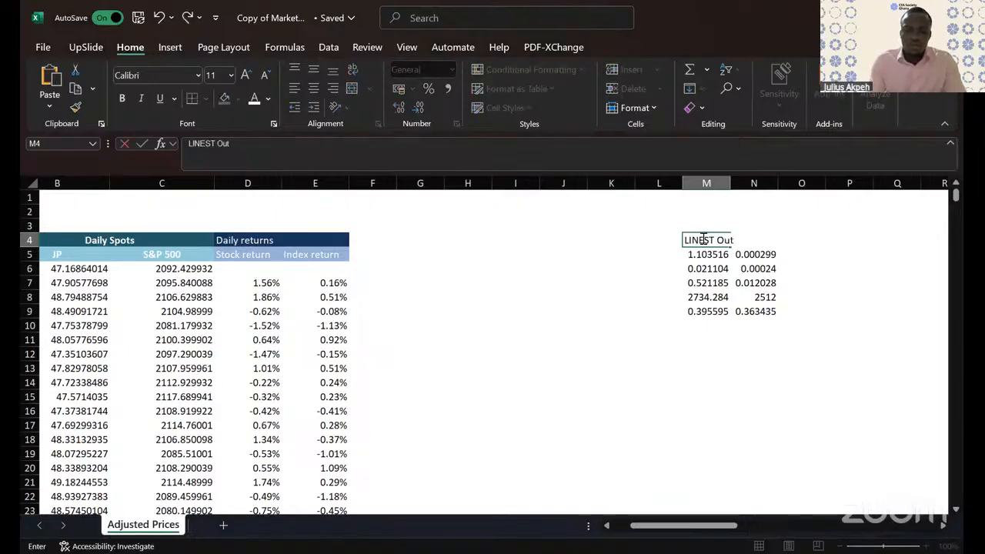
pyautogui.write('put')
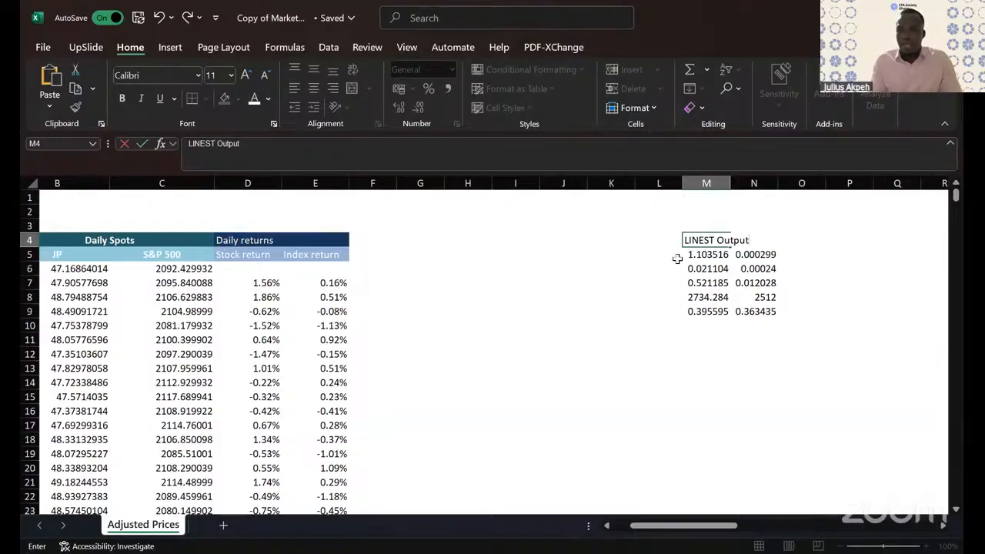
pyautogui.click(677, 264)
# Step: Fill the heading cells M4:N4 with the dark blue theme color
pyautogui.moveTo(703, 239); pyautogui.dragTo(758, 240)
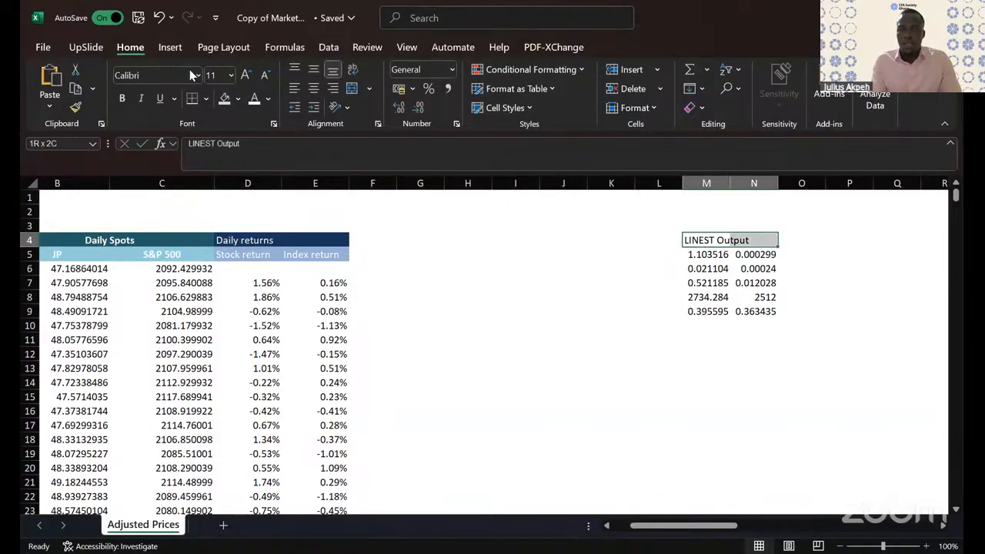
pyautogui.click(237, 99)
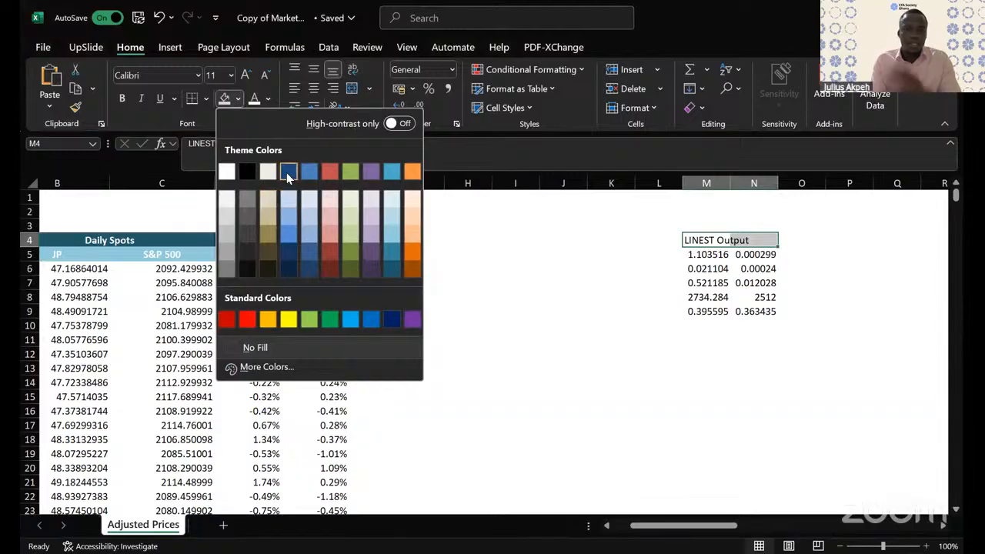
pyautogui.click(289, 171)
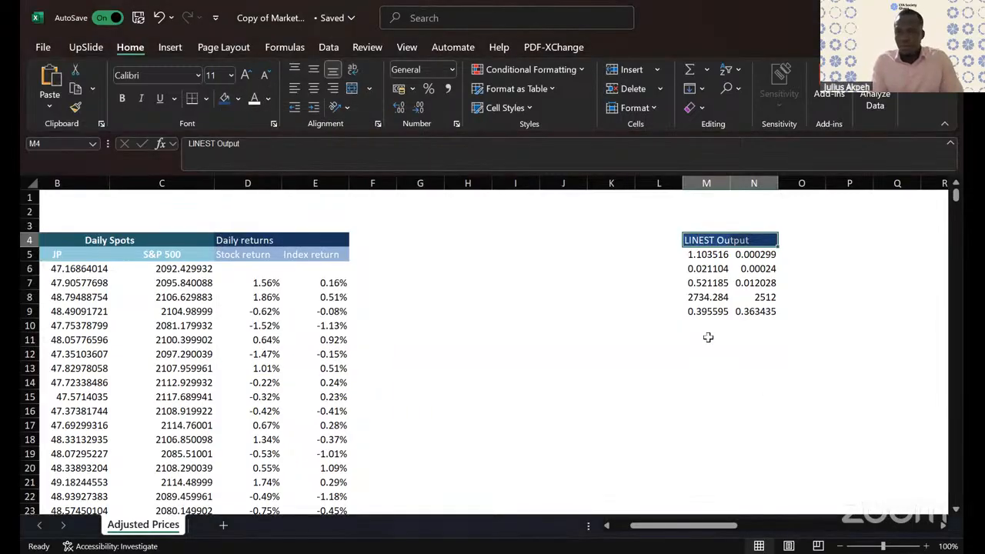
# Step: Label M11 as Alpha and link N11 to the intercept in N5 of the LINEST output
pyautogui.click(706, 339)
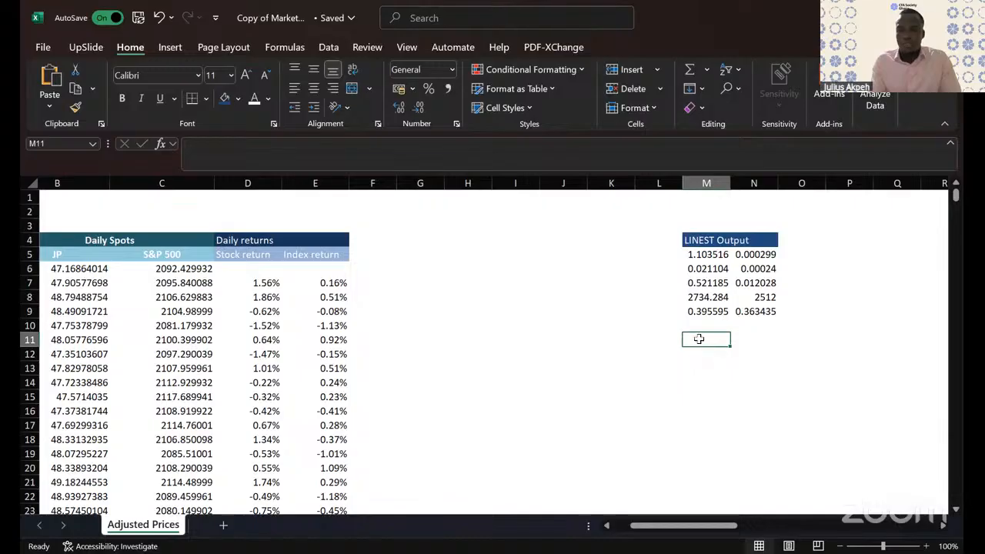
pyautogui.write('Al')
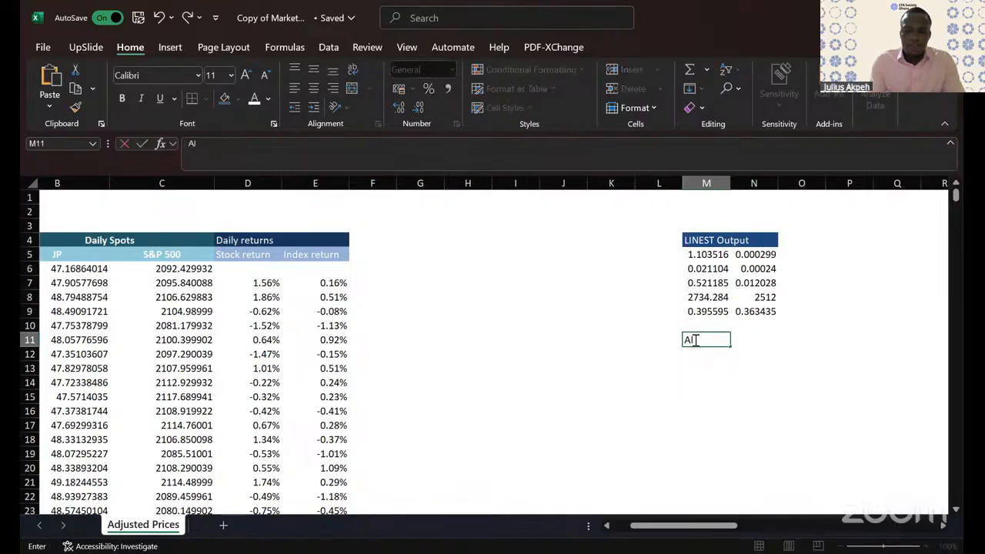
pyautogui.write('pha')
pyautogui.press('Tab')
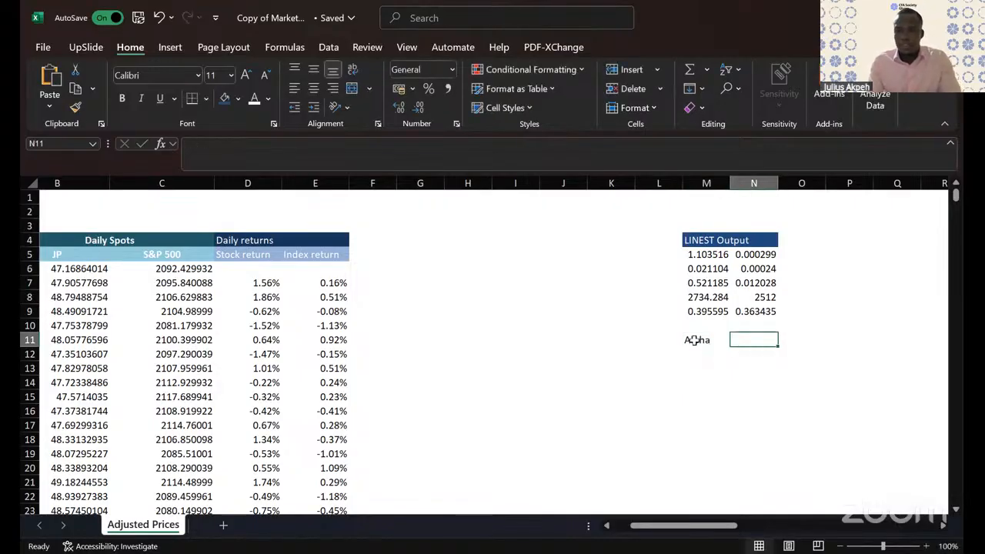
pyautogui.write('=')
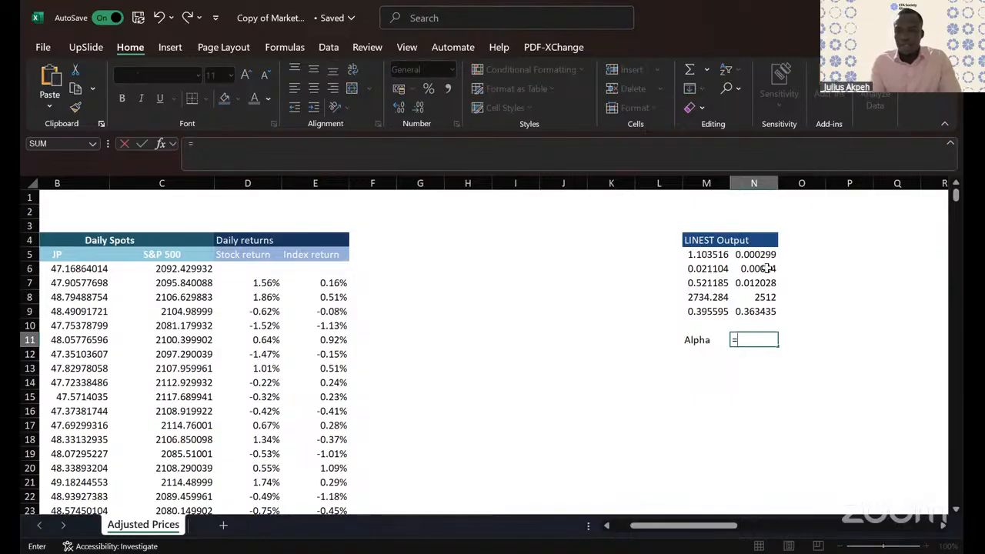
pyautogui.click(754, 253)
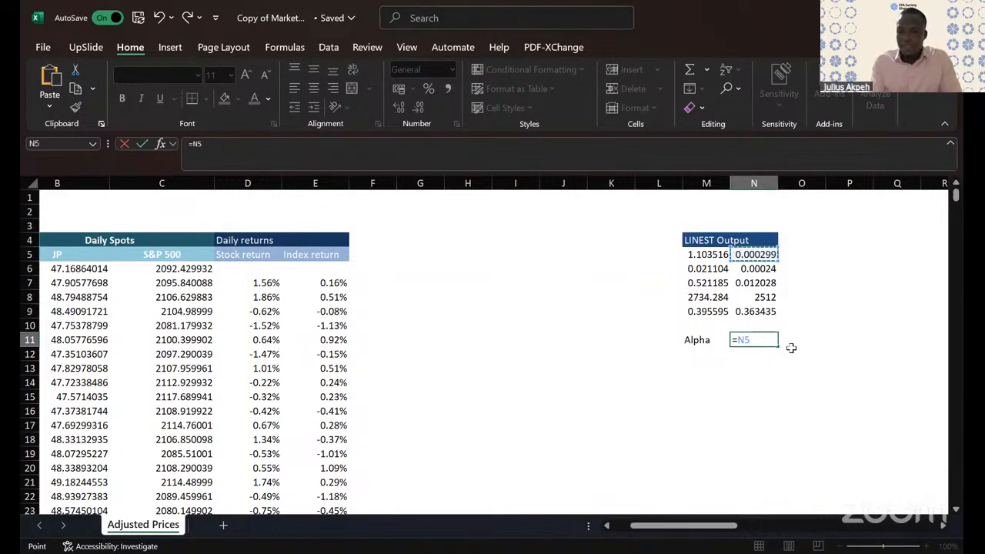
pyautogui.press('Return')
# Step: Label M12 as Beta and link N12 to the slope in M5 of the LINEST output
pyautogui.click(697, 352)
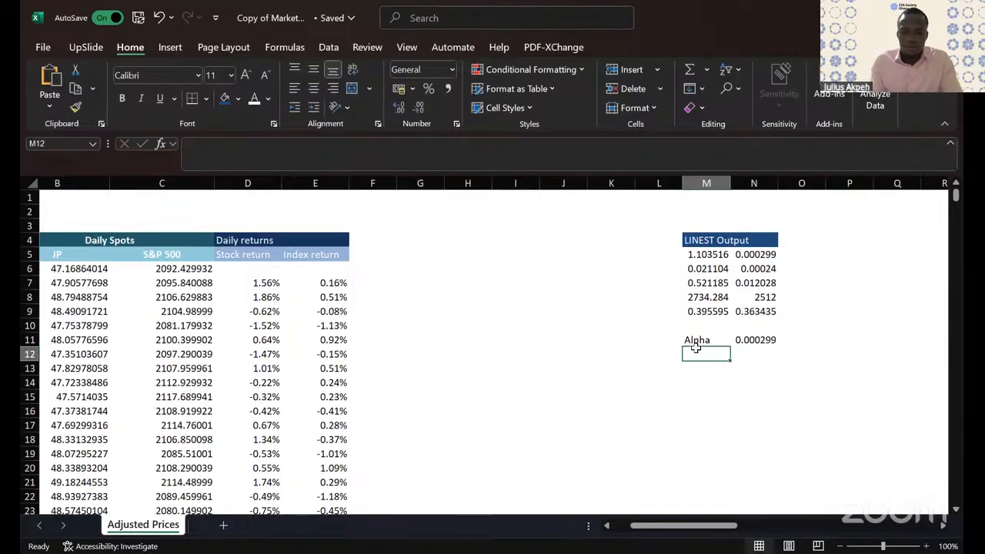
pyautogui.write('Net')
pyautogui.press('BackSpace')
pyautogui.press('BackSpace')
pyautogui.press('BackSpace')
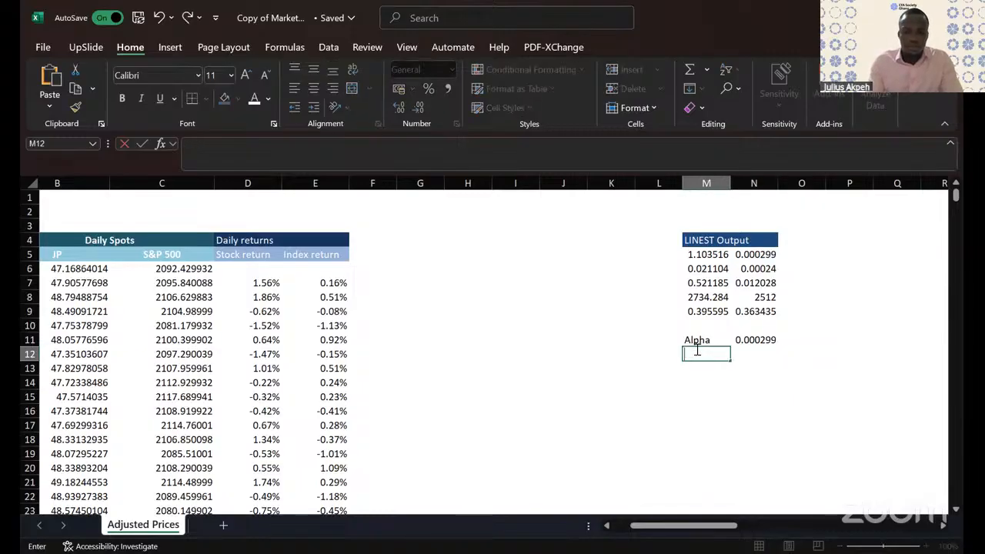
pyautogui.write('Beta')
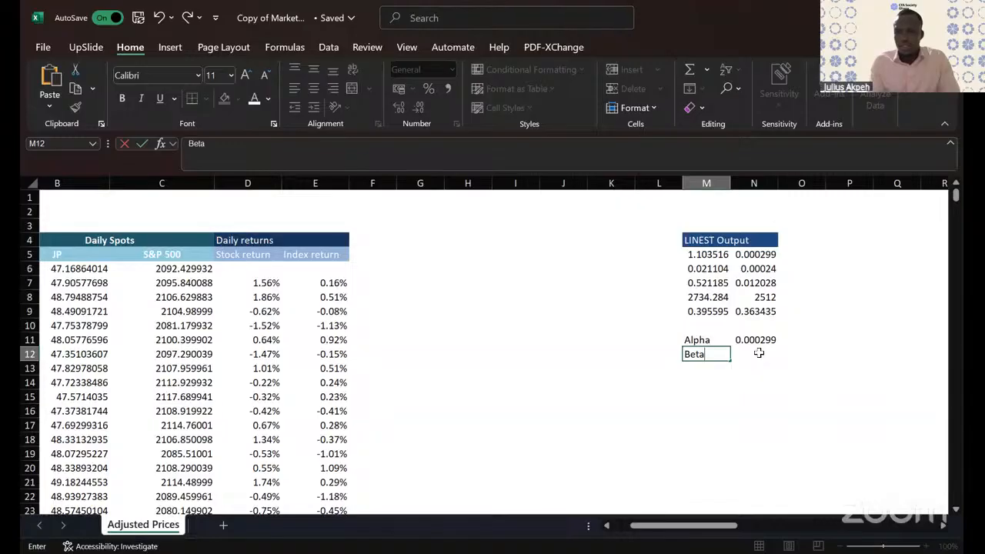
pyautogui.click(759, 352)
pyautogui.write('=')
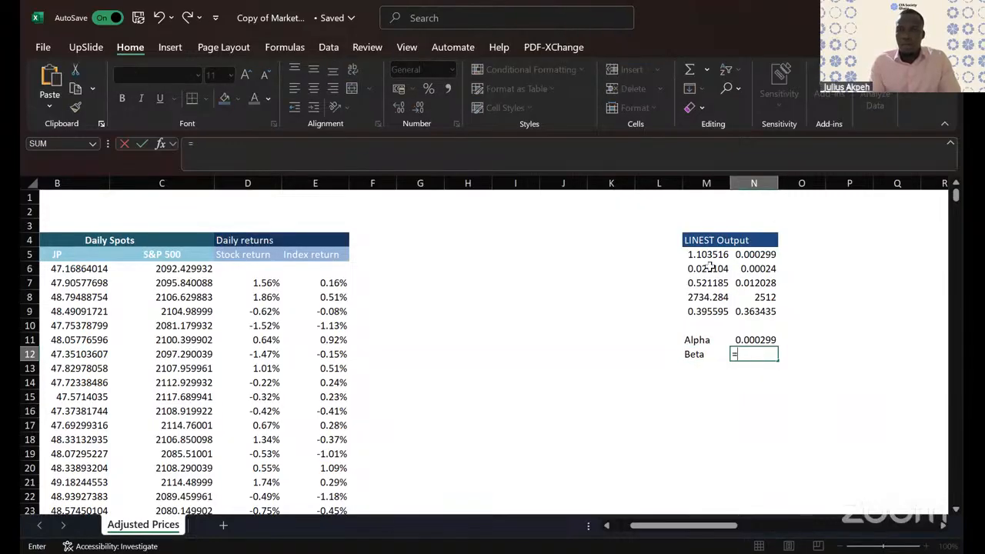
pyautogui.click(706, 254)
pyautogui.press('Return')
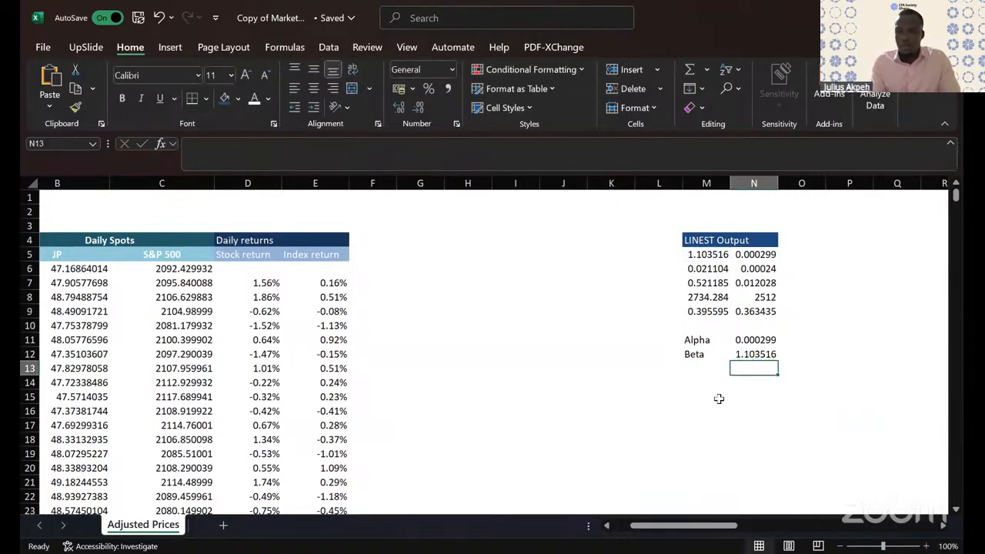
# Step: Label M13 as R squared and link N13 to M7 of the LINEST output
pyautogui.click(692, 366)
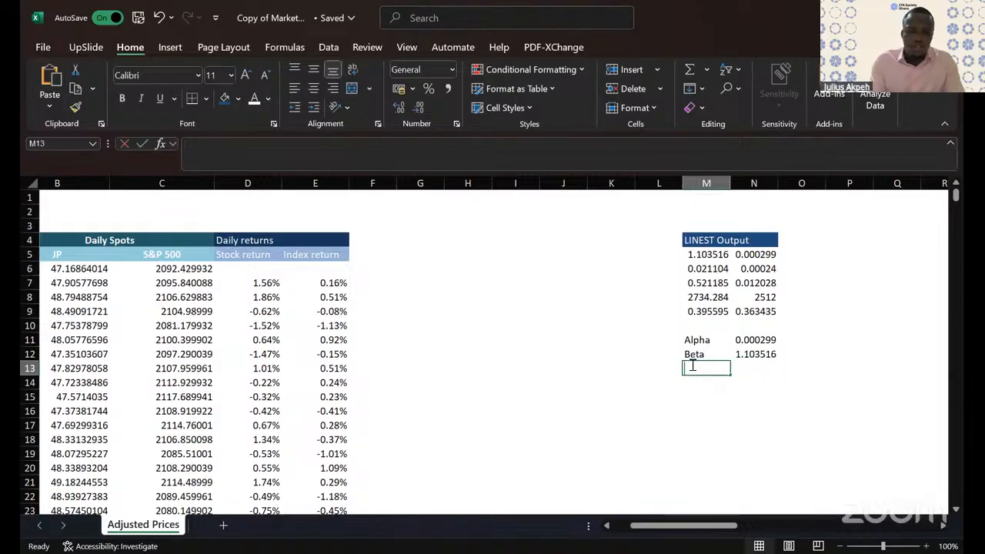
pyautogui.write('R')
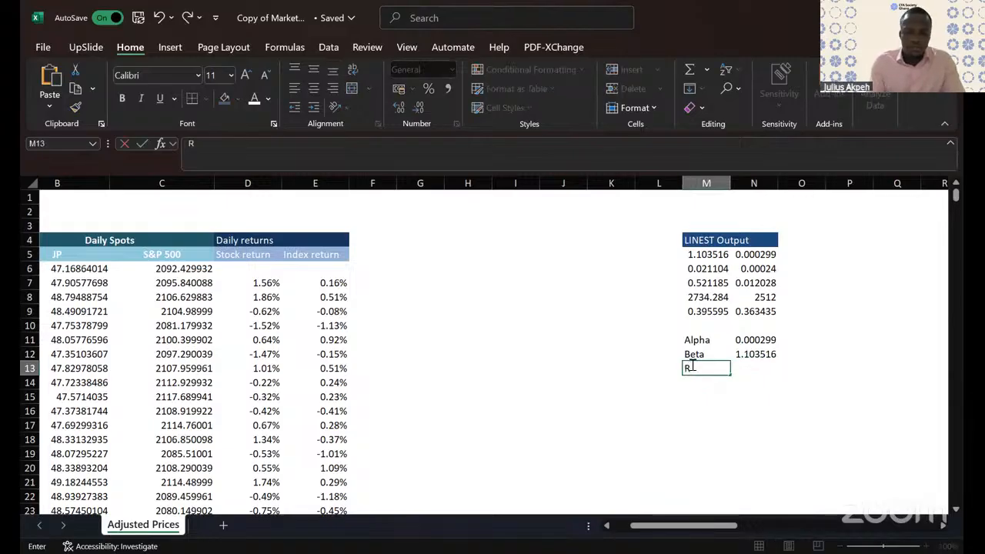
pyautogui.write(' squared')
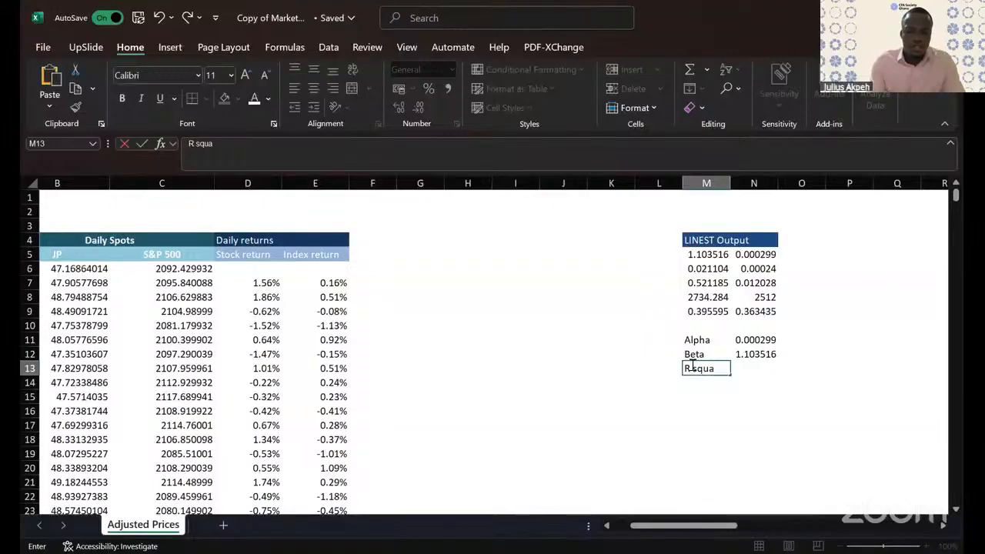
pyautogui.click(743, 407)
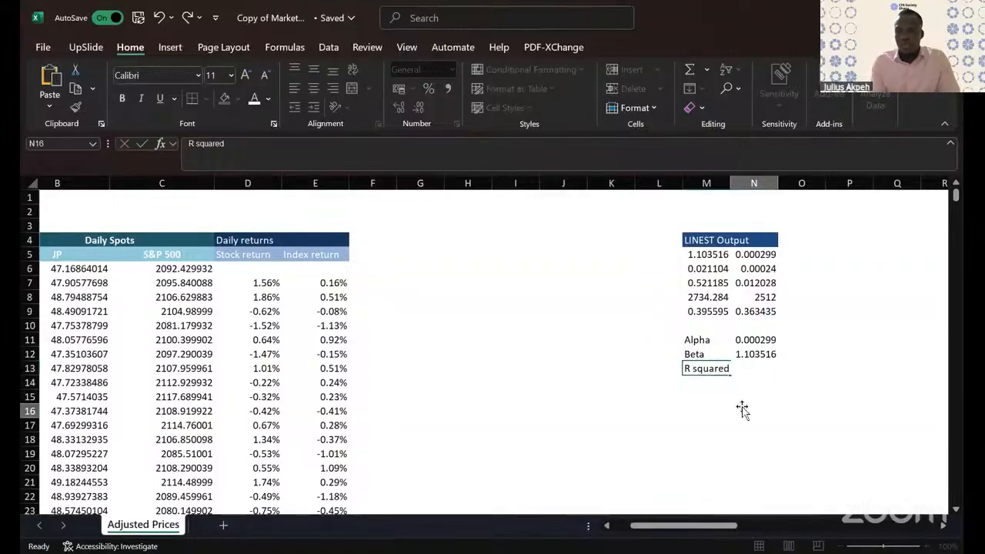
pyautogui.click(753, 366)
pyautogui.write('=')
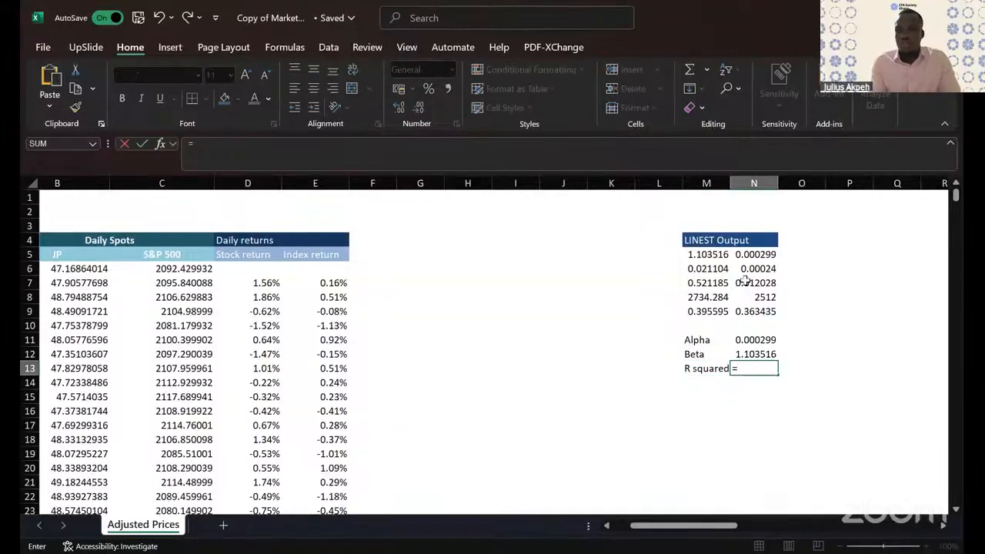
pyautogui.click(699, 283)
pyautogui.press('Return')
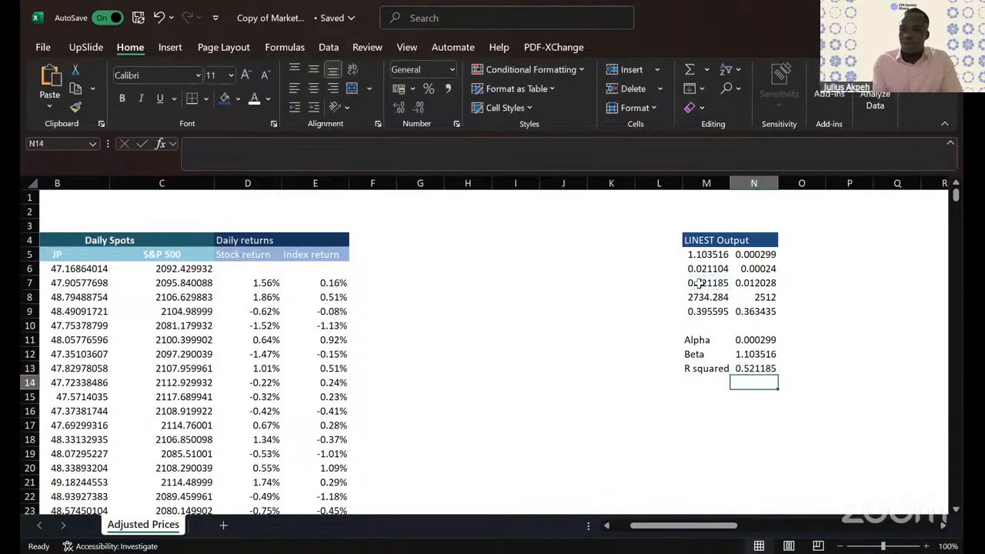
# Step: Format the R squared value in N13 as a percentage with one decimal place
pyautogui.click(761, 370)
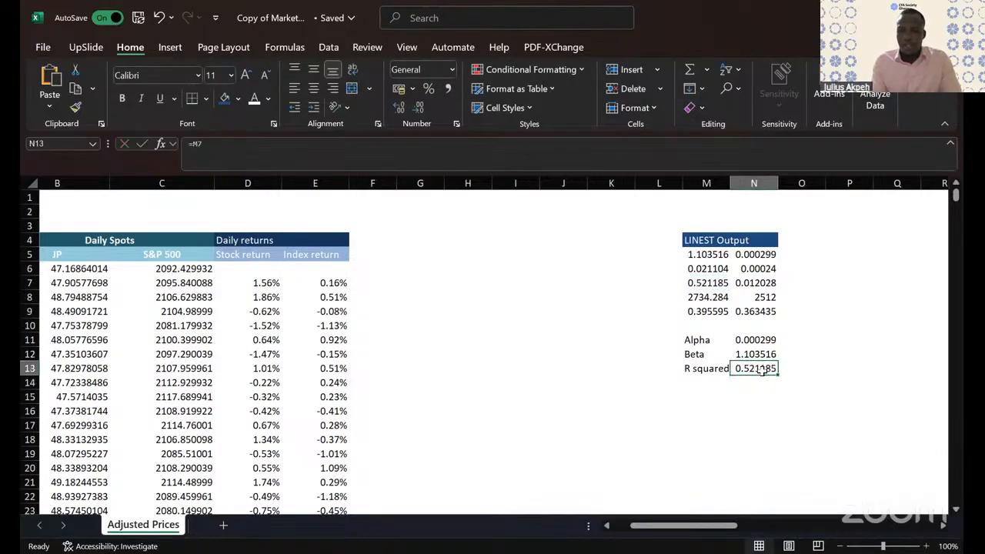
pyautogui.click(430, 88)
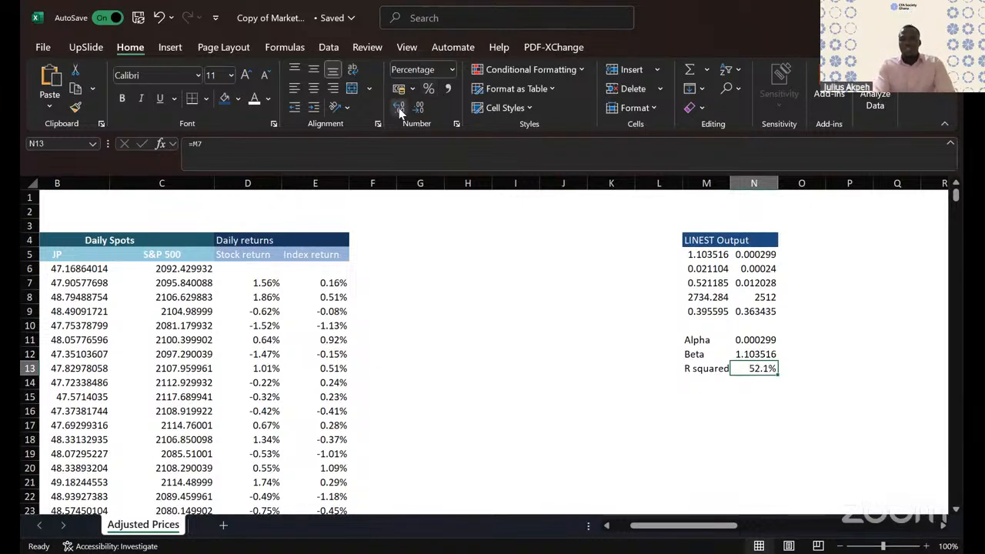
pyautogui.click(705, 423)
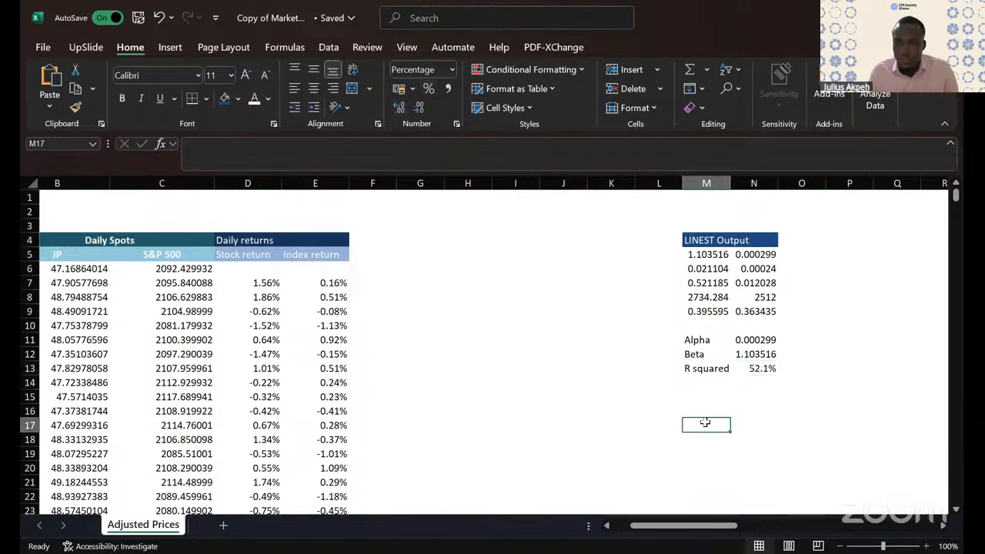
# Step: Format the alpha in N11 as a percentage with two decimal places and the beta in N12 in comma style with two decimals
pyautogui.click(752, 340)
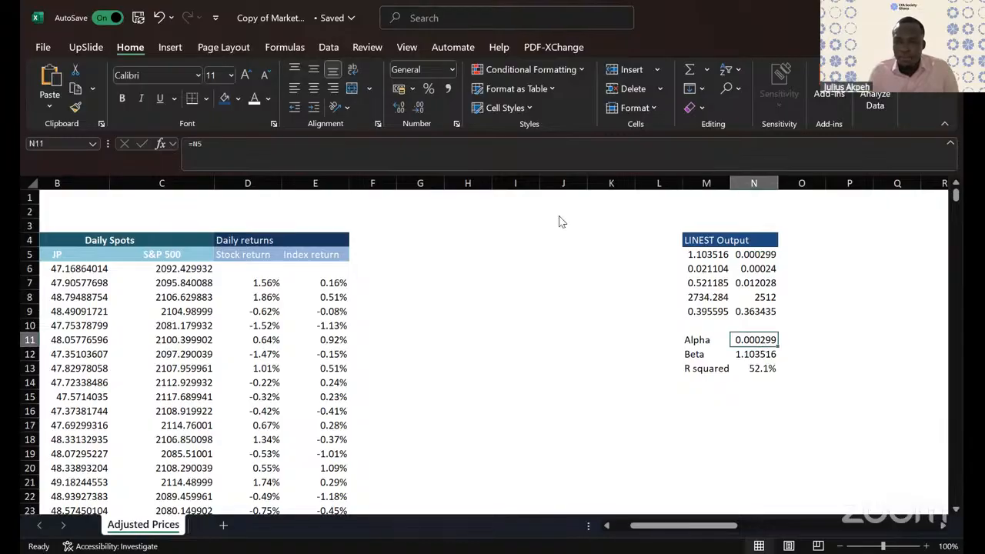
pyautogui.click(449, 90)
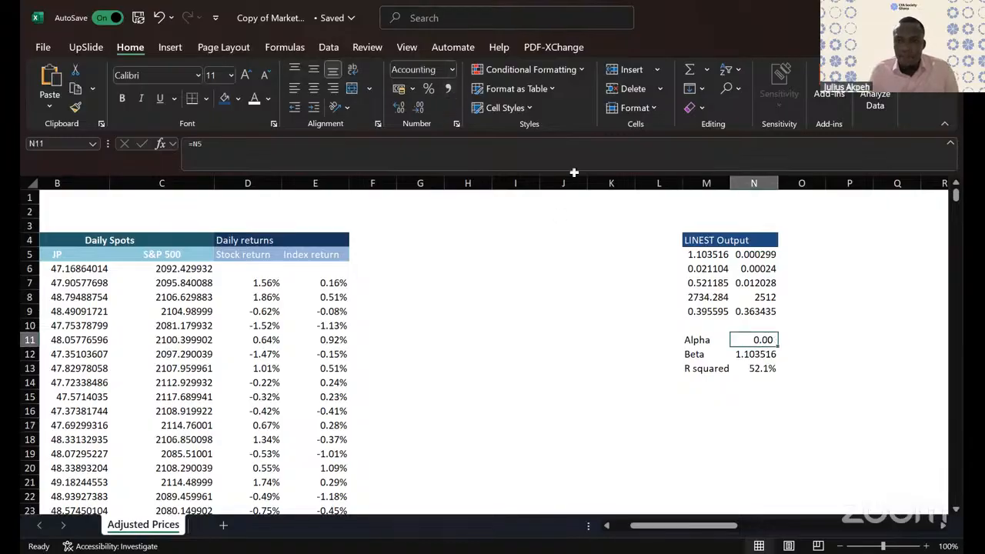
pyautogui.click(429, 90)
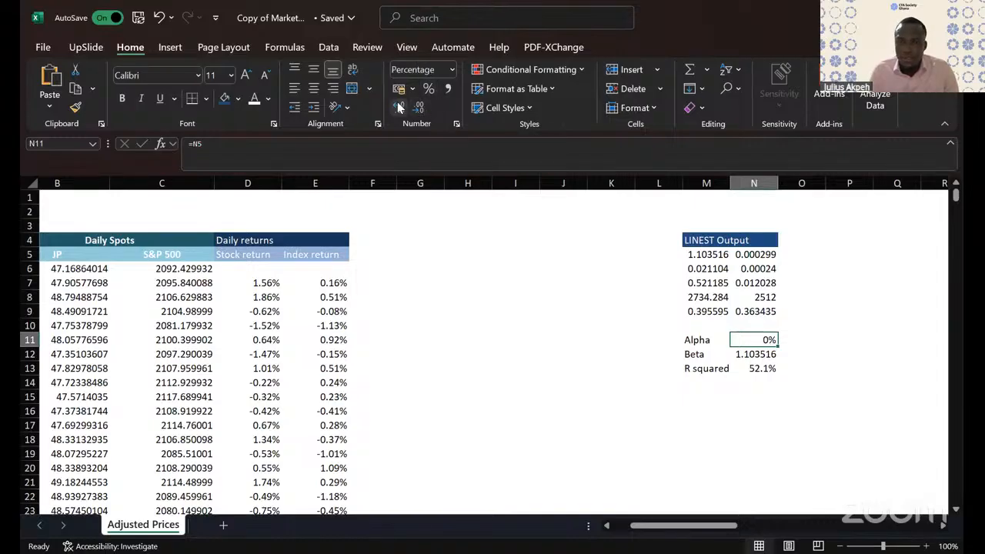
pyautogui.click(399, 108)
pyautogui.click(400, 108)
pyautogui.press('Return')
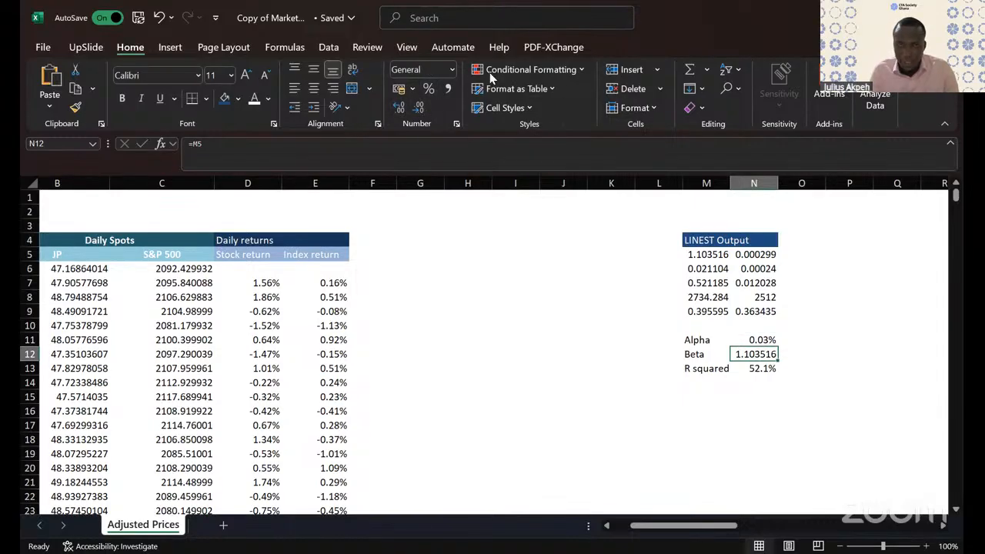
pyautogui.click(446, 83)
pyautogui.click(571, 379)
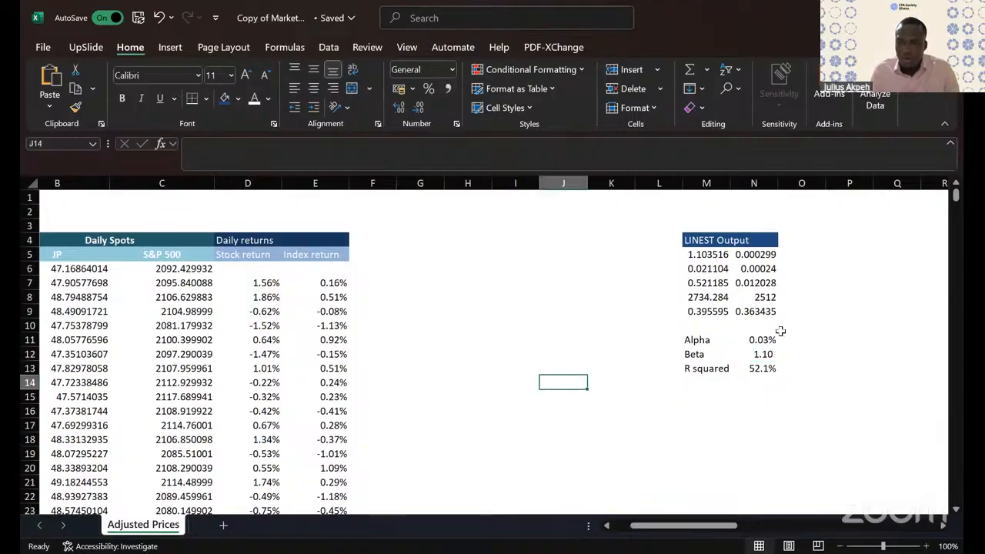
pyautogui.click(757, 341)
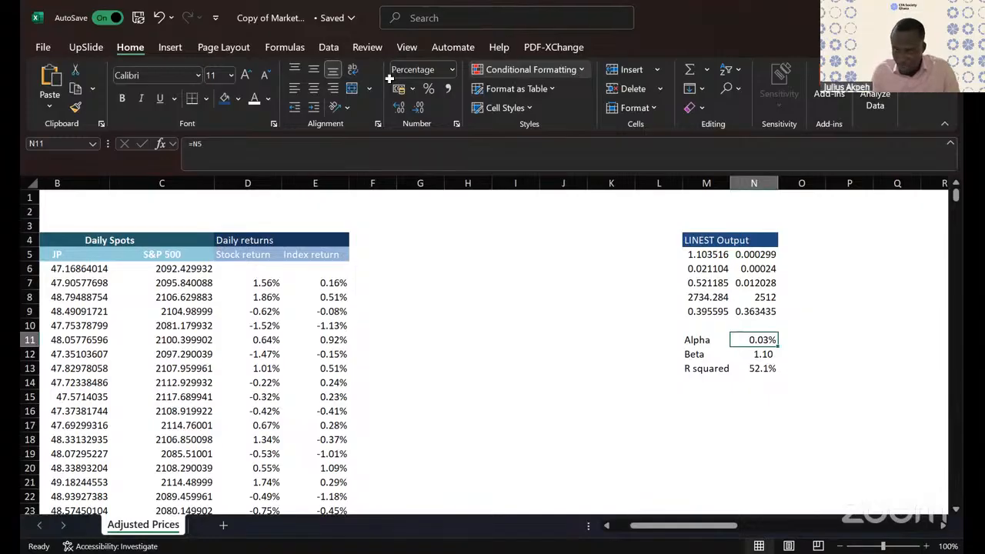
pyautogui.click(501, 329)
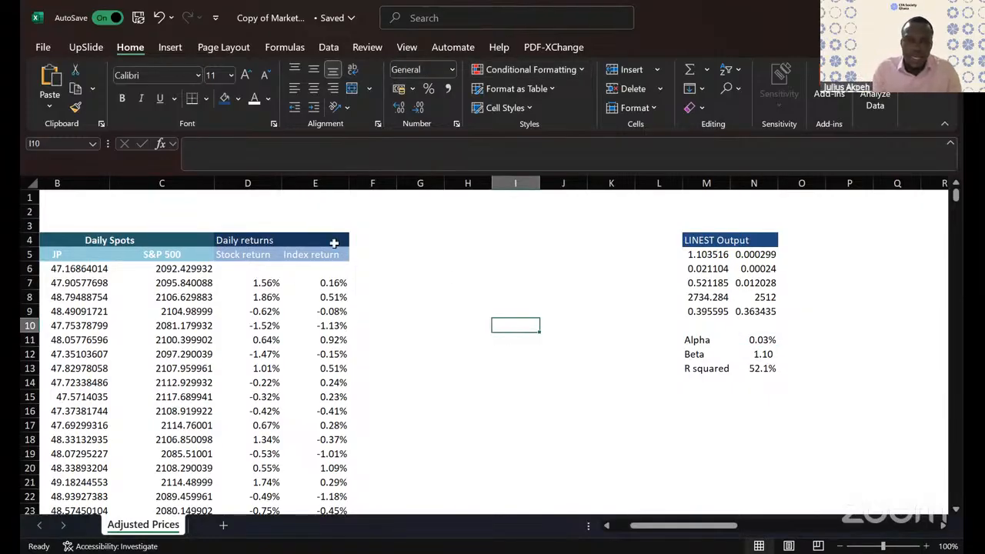
pyautogui.click(761, 342)
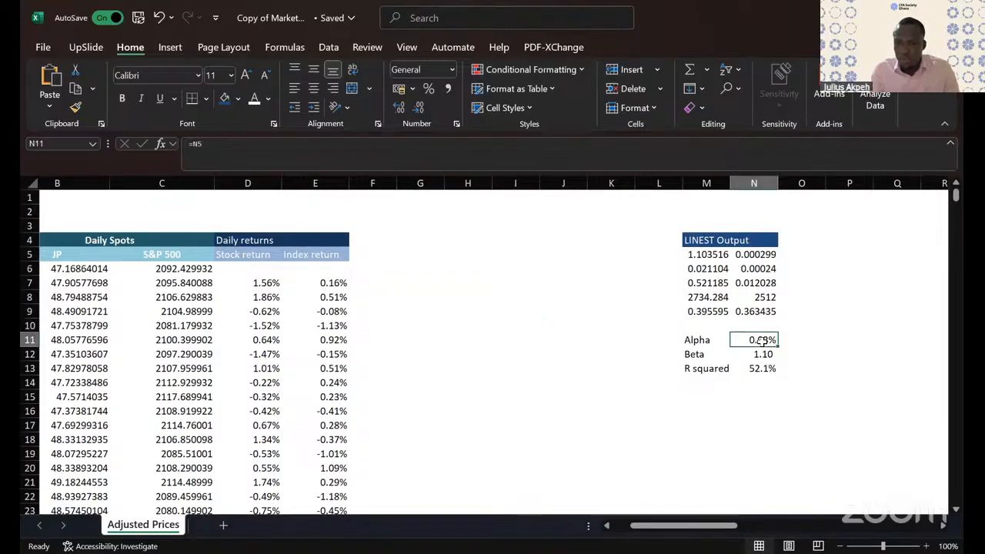
pyautogui.moveTo(761, 341); pyautogui.dragTo(761, 348)
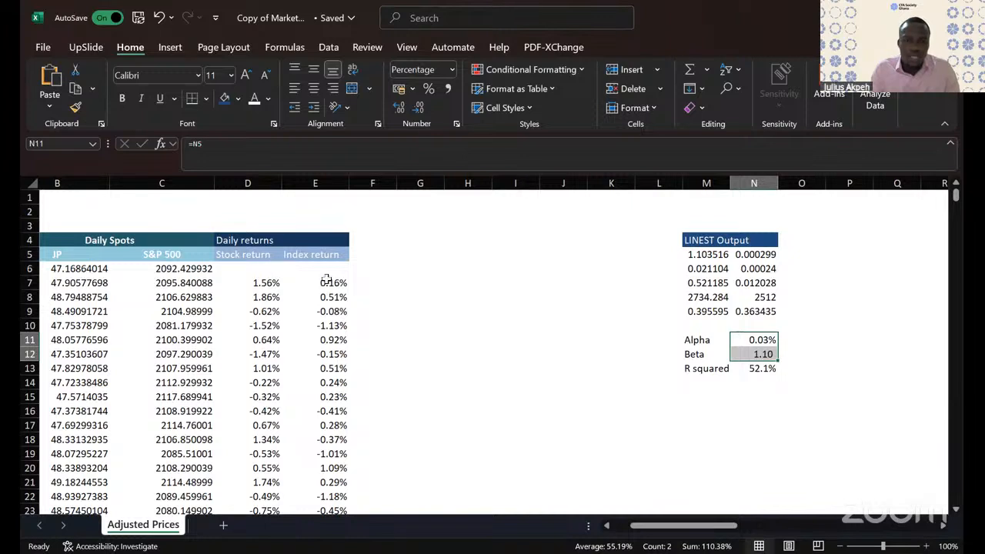
pyautogui.moveTo(338, 265); pyautogui.dragTo(333, 392)
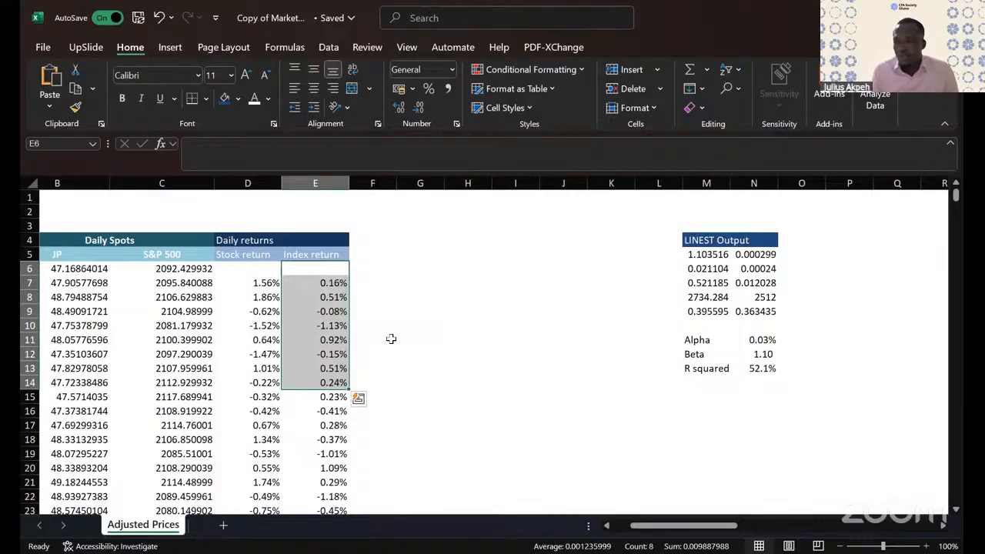
# Step: Add the header Return_est in F5, beside the Index return column
pyautogui.click(372, 255)
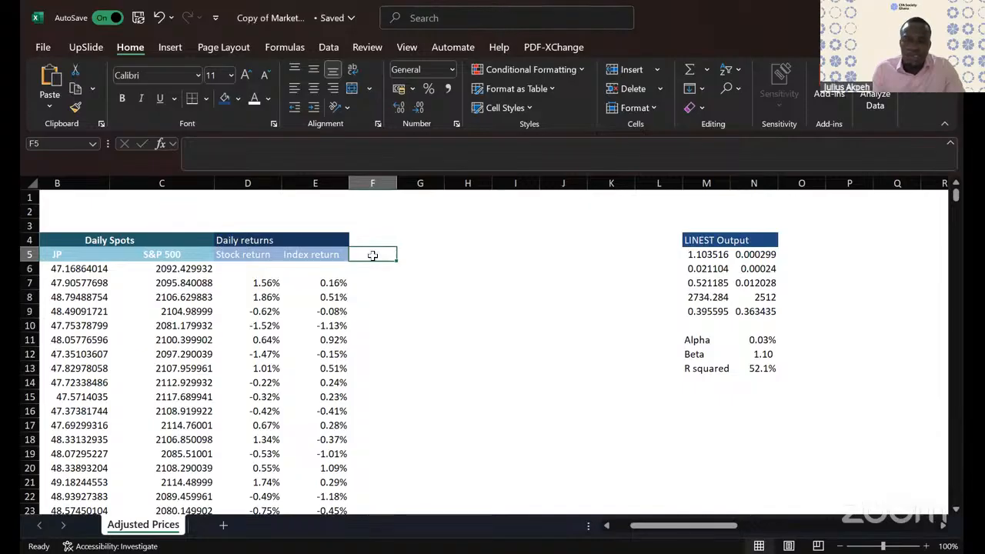
pyautogui.write('Y-')
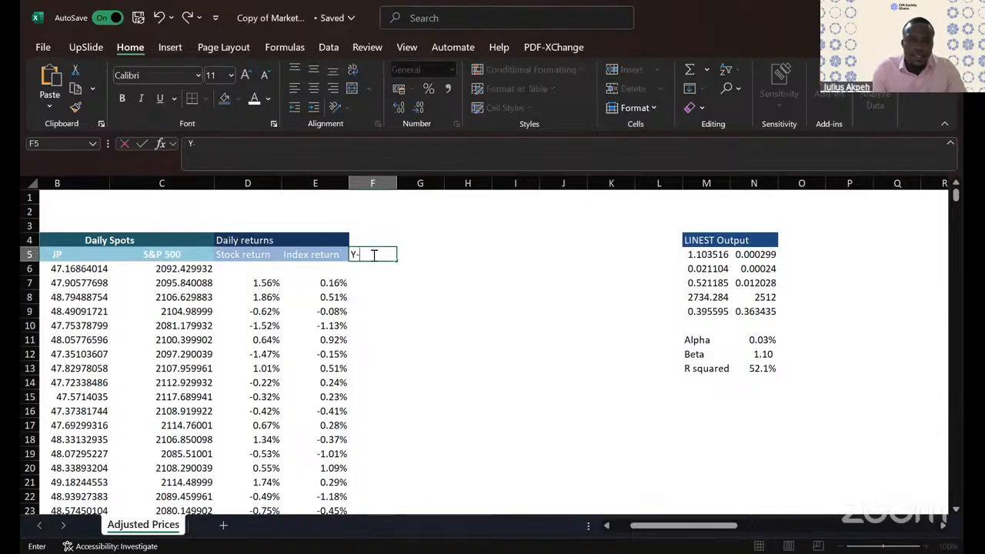
pyautogui.press('BackSpace')
pyautogui.write('_e')
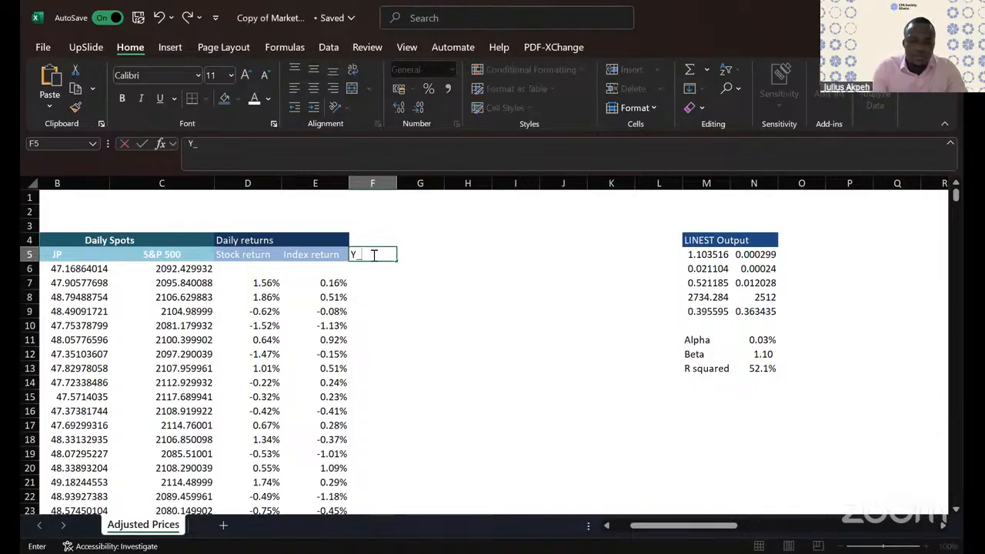
pyautogui.press('BackSpace')
pyautogui.press('BackSpace')
pyautogui.press('BackSpace')
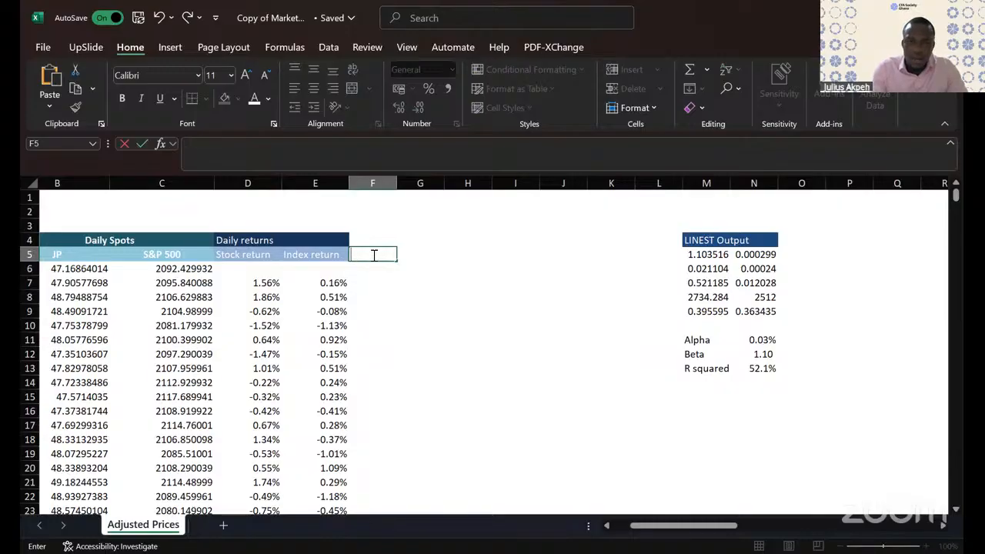
pyautogui.write('Return_')
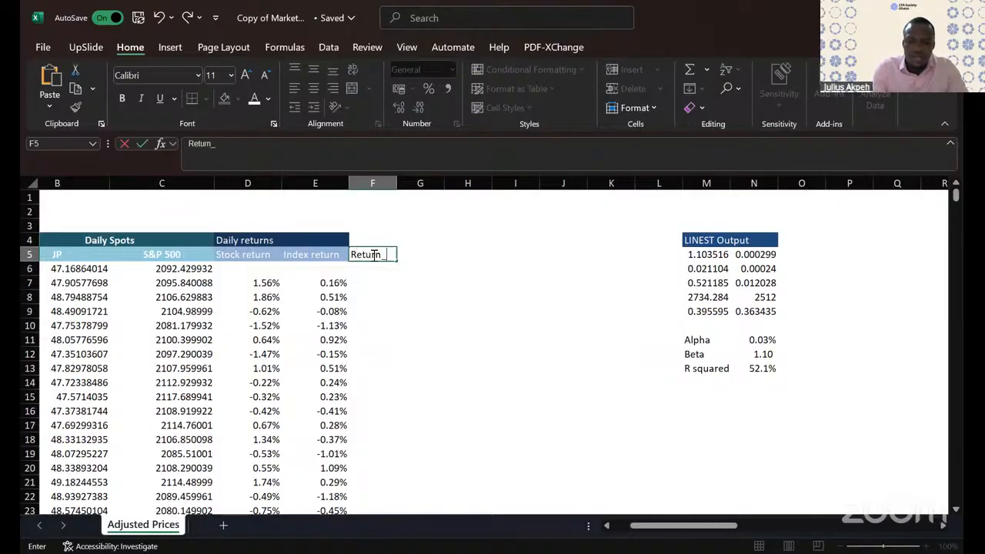
pyautogui.write('est')
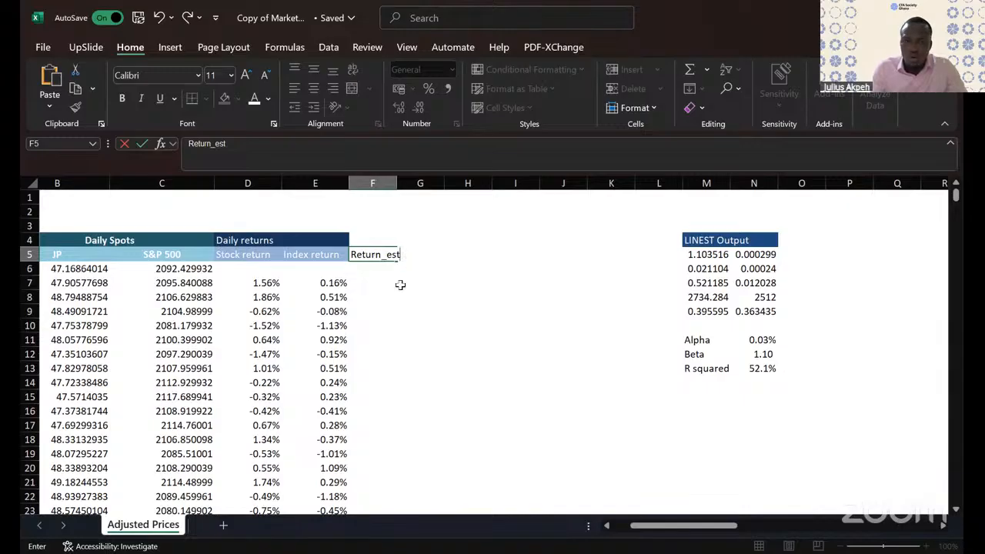
# Step: Calculate the first estimated return in F7 with =$N$11+$N$12*D7, keeping the alpha and beta references absolute
pyautogui.click(376, 283)
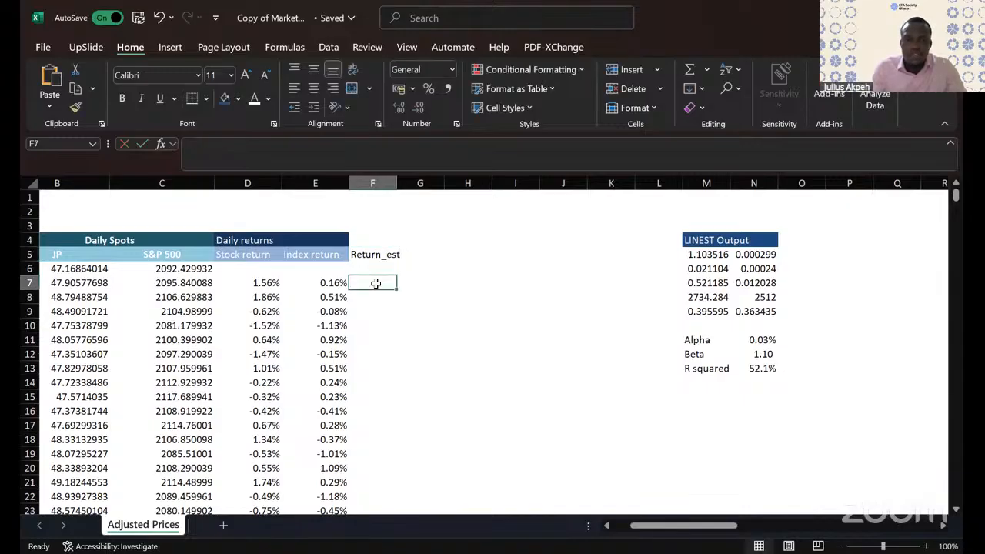
pyautogui.write('=')
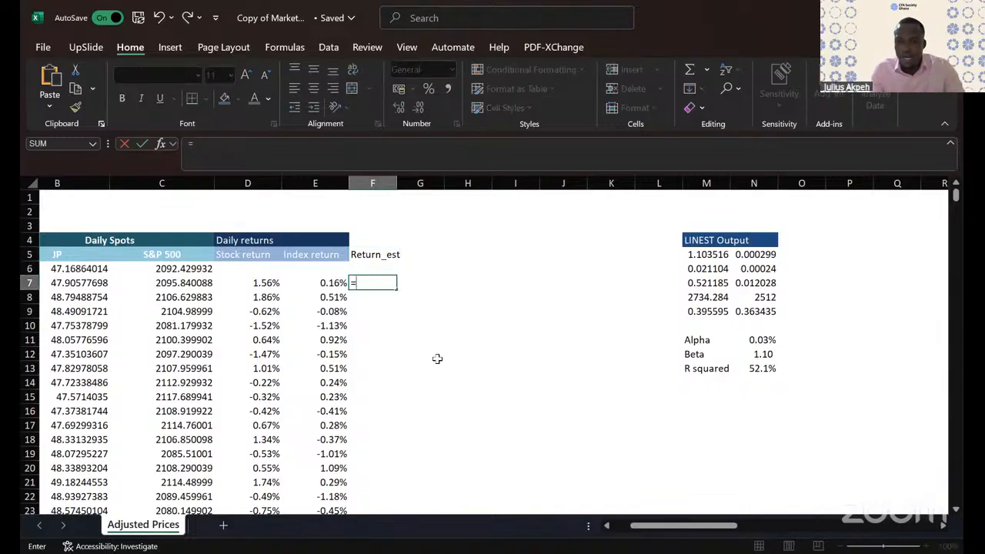
pyautogui.hscroll(-2, 448, 357)
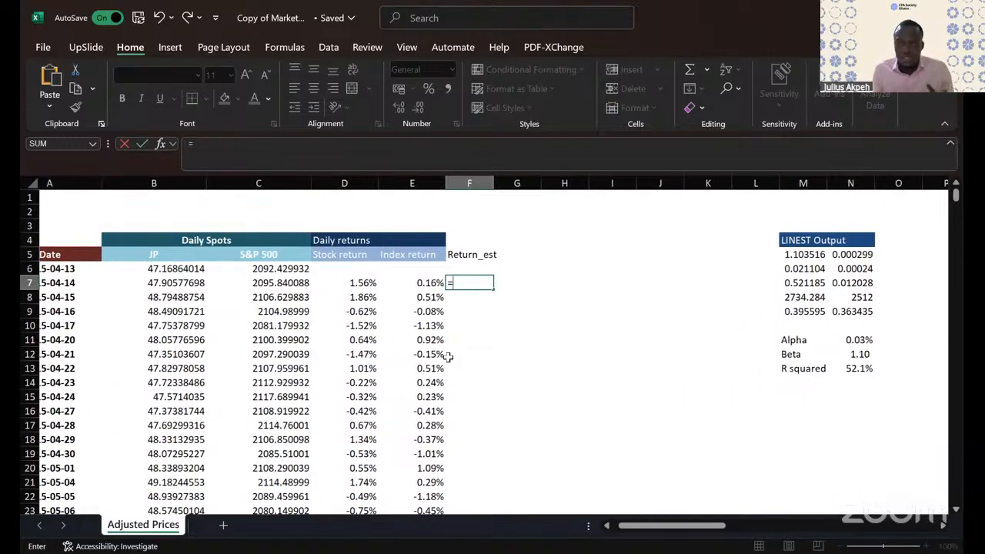
pyautogui.click(858, 340)
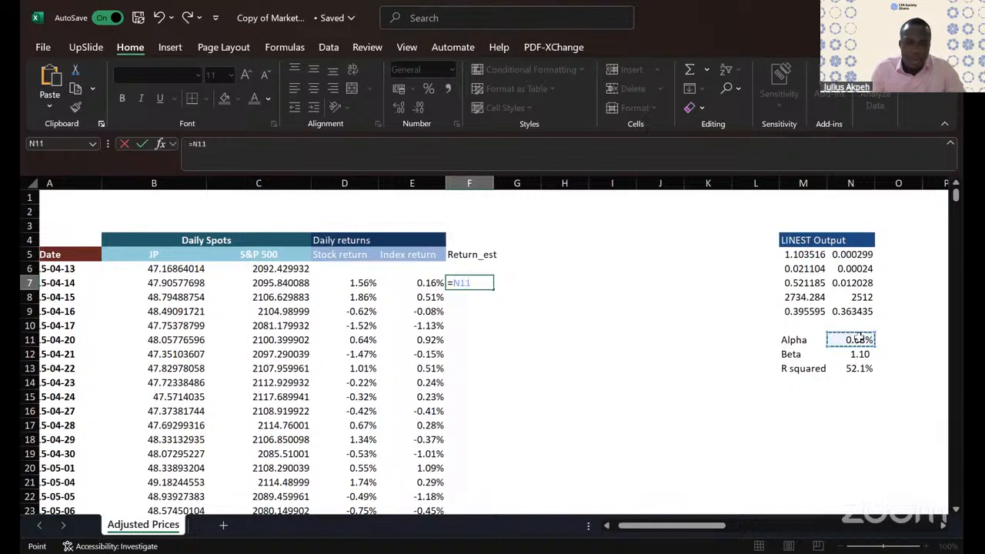
pyautogui.press('F4')
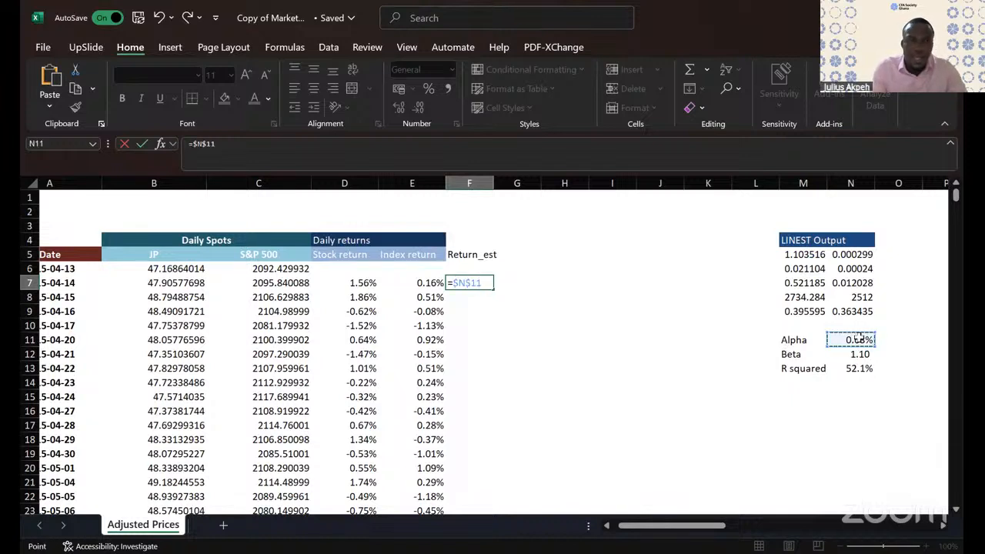
pyautogui.write('+')
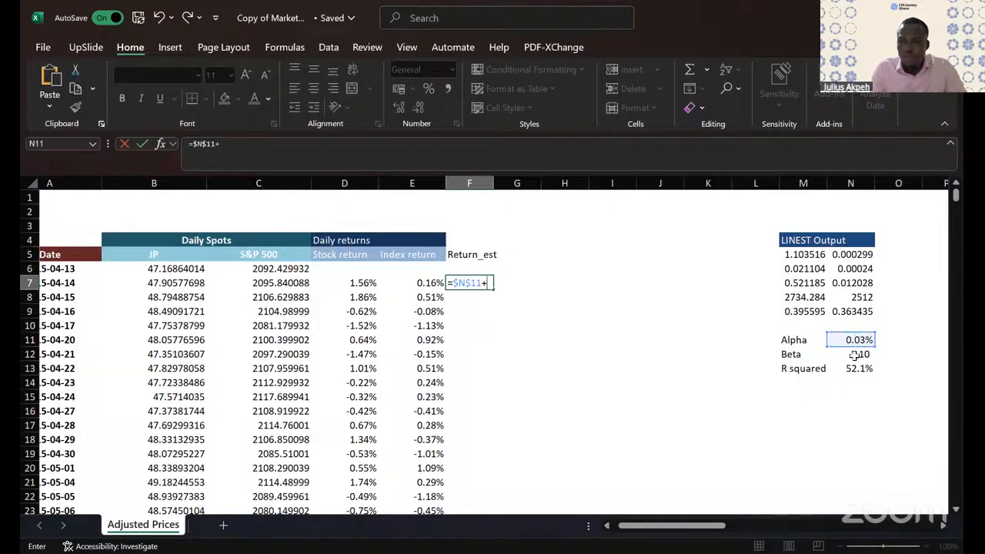
pyautogui.click(854, 354)
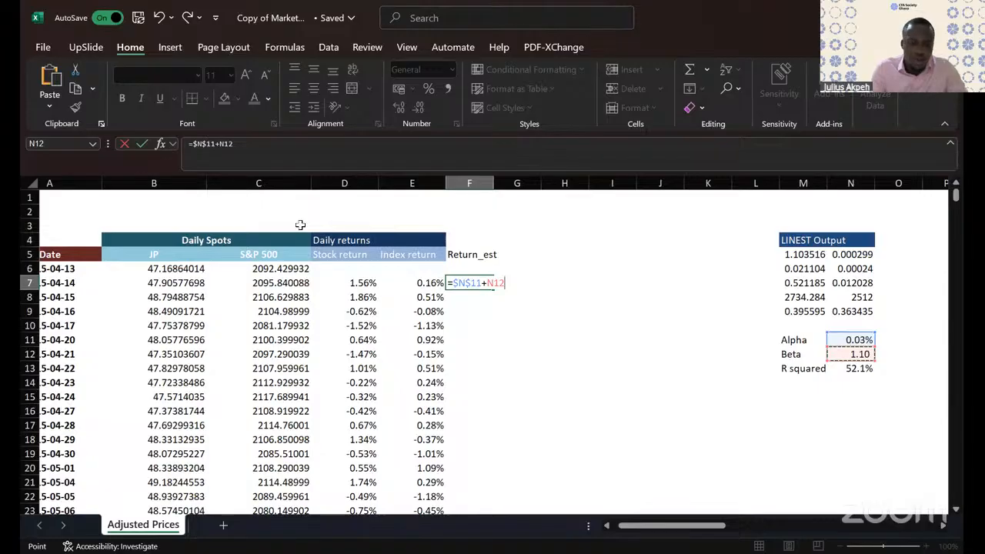
pyautogui.press('F4')
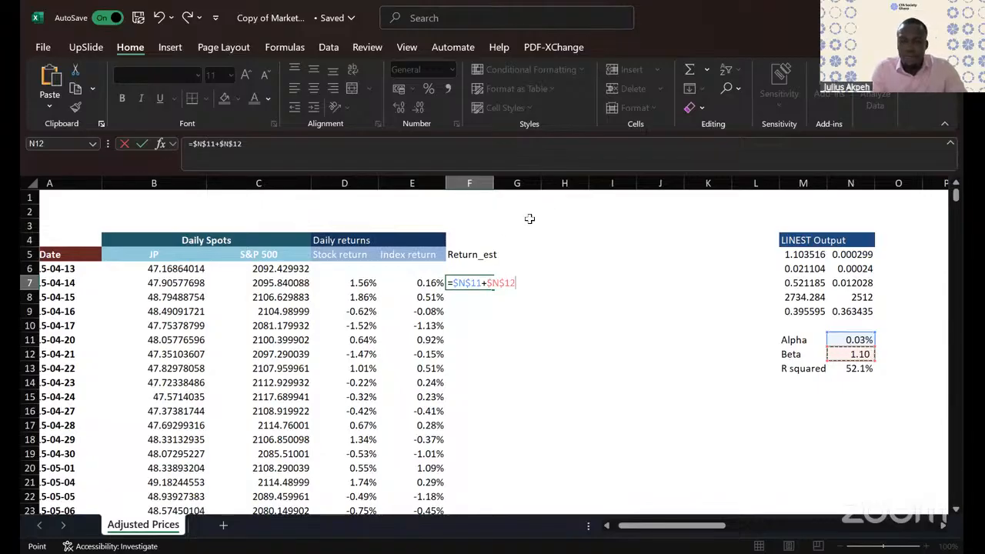
pyautogui.write('*')
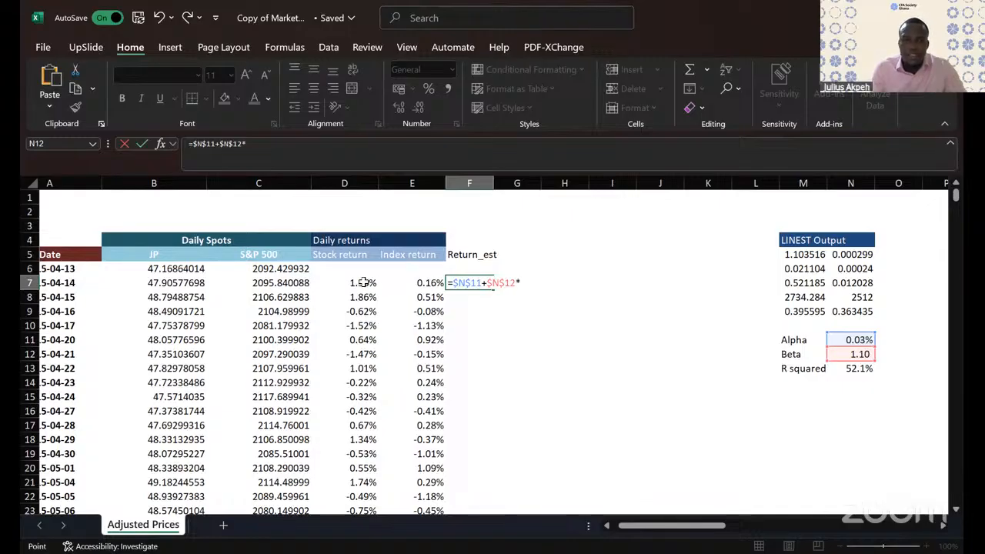
pyautogui.click(363, 282)
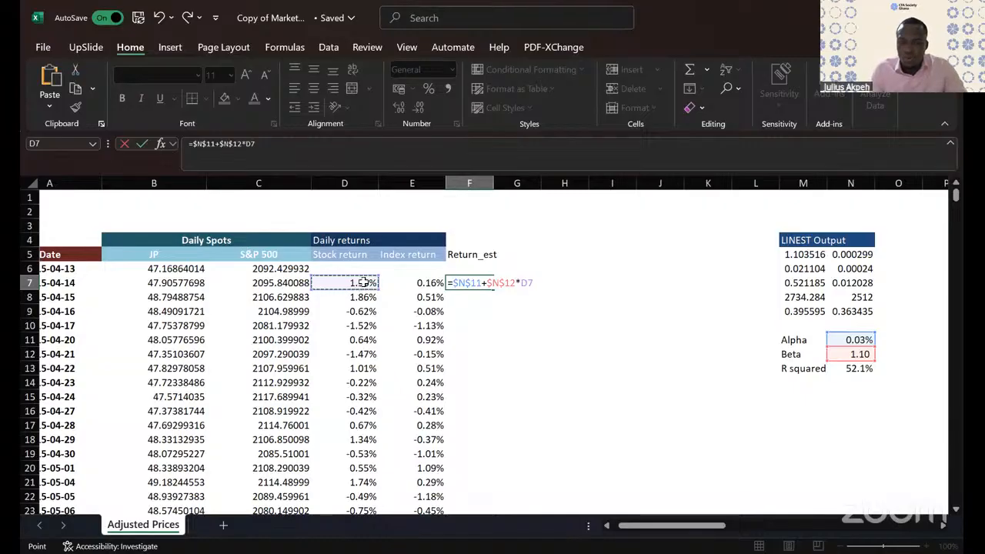
pyautogui.press('Return')
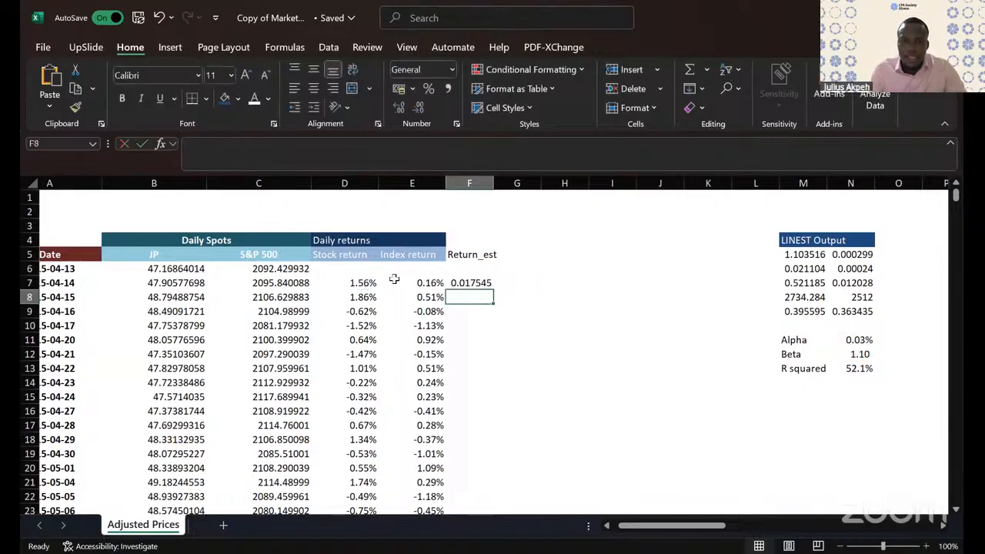
# Step: Fill the F7 formula down the whole Return_est column and format the results as percentages with two decimal places
pyautogui.click(469, 282)
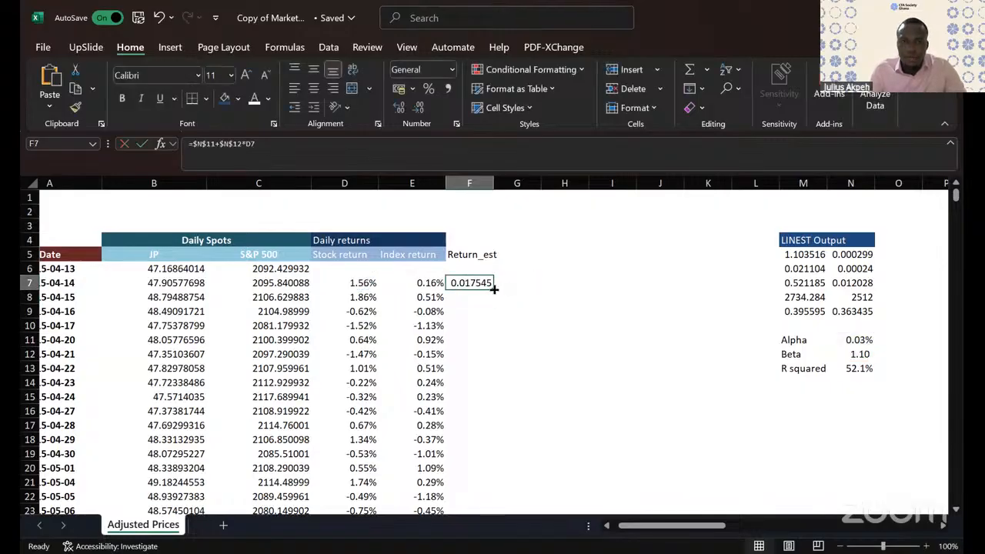
pyautogui.doubleClick(494, 290)
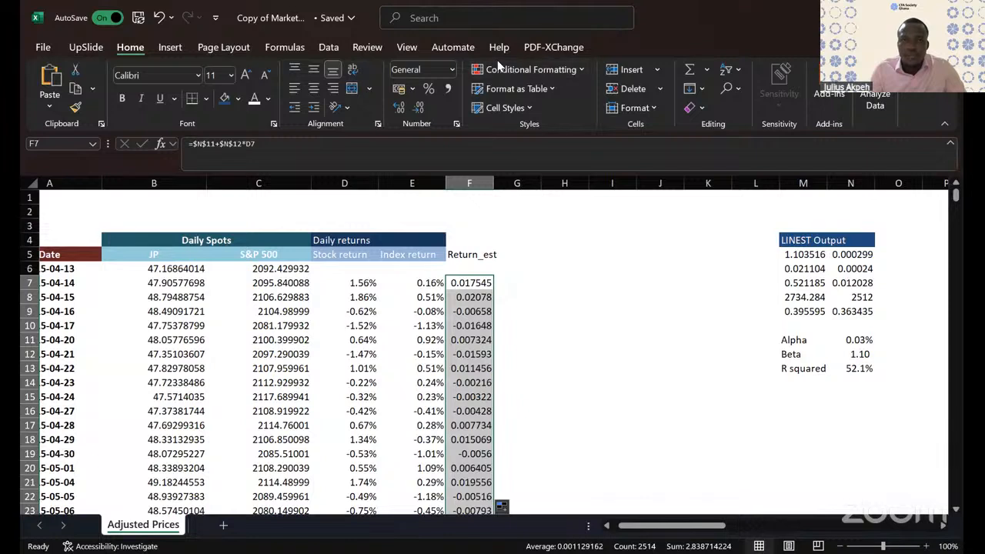
pyautogui.click(429, 90)
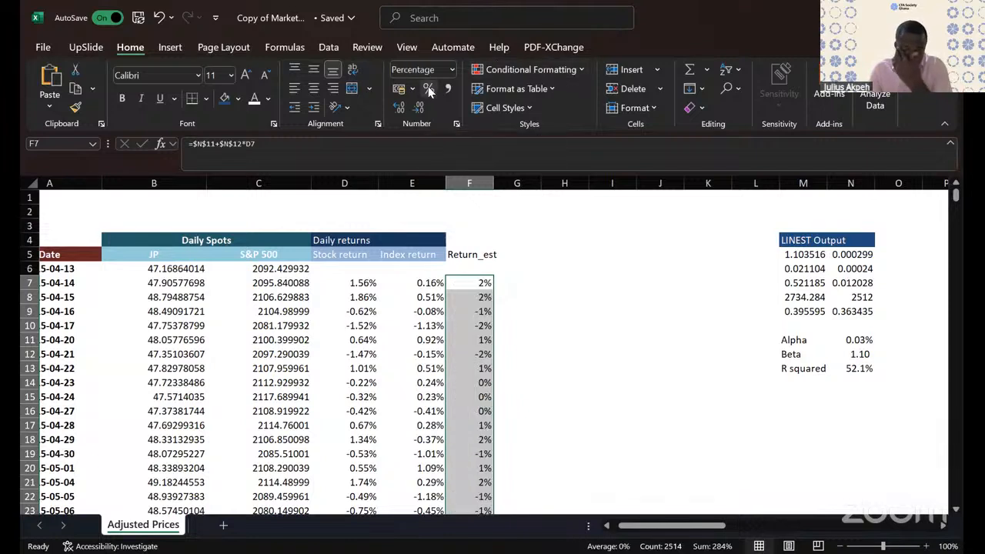
pyautogui.click(402, 112)
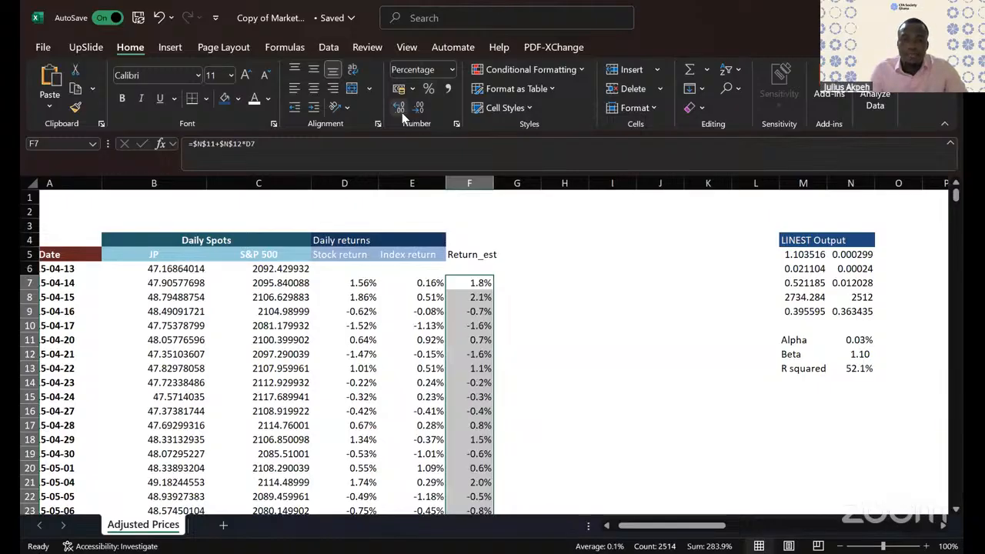
pyautogui.click(402, 112)
# Step: Fit column F's width to its Return_est header and add the header Residual return in G5
pyautogui.click(477, 254)
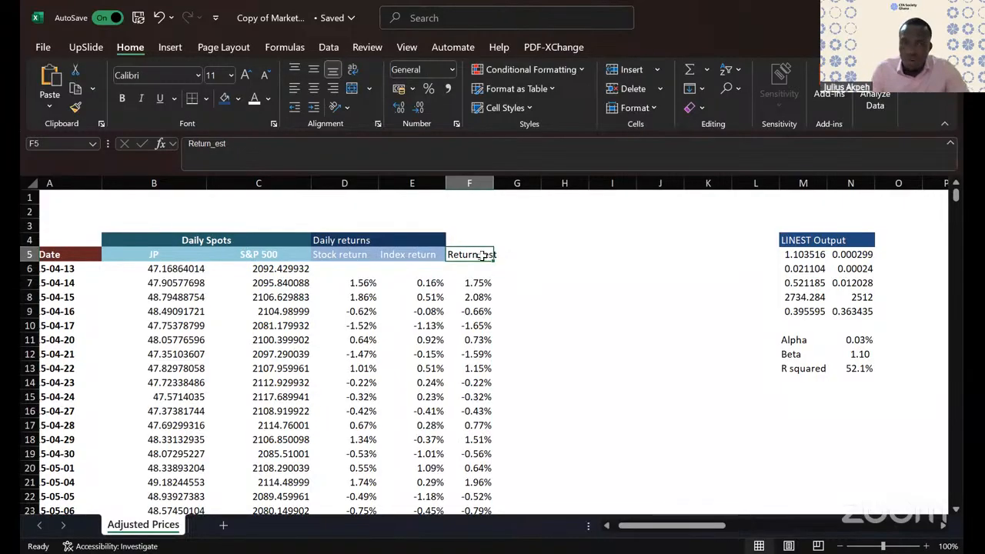
pyautogui.click(505, 253)
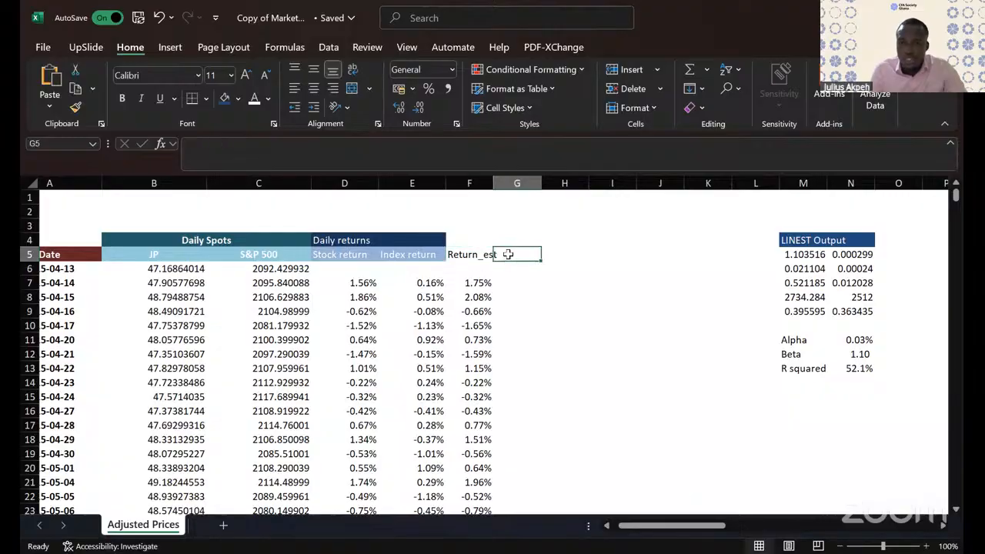
pyautogui.doubleClick(493, 183)
pyautogui.write('R')
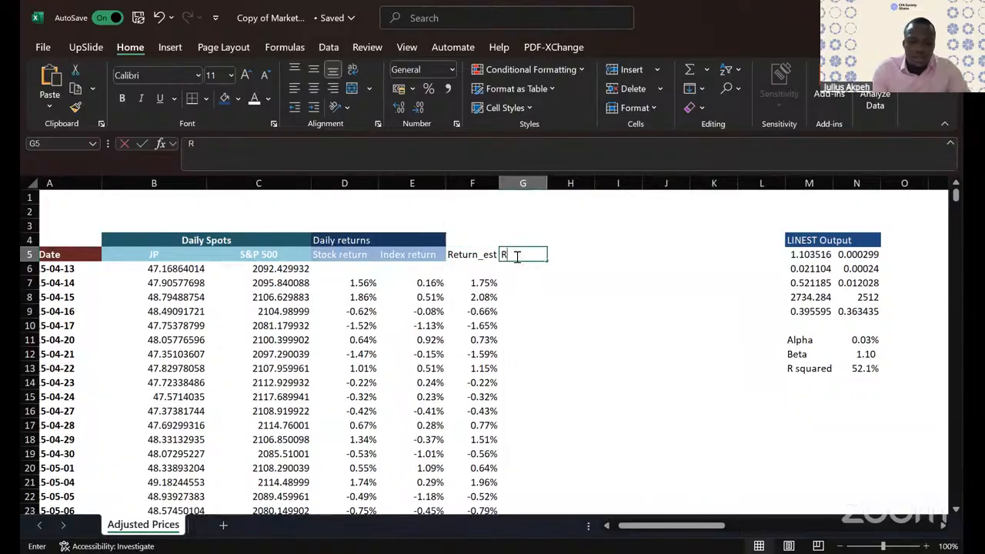
pyautogui.write('esidual return')
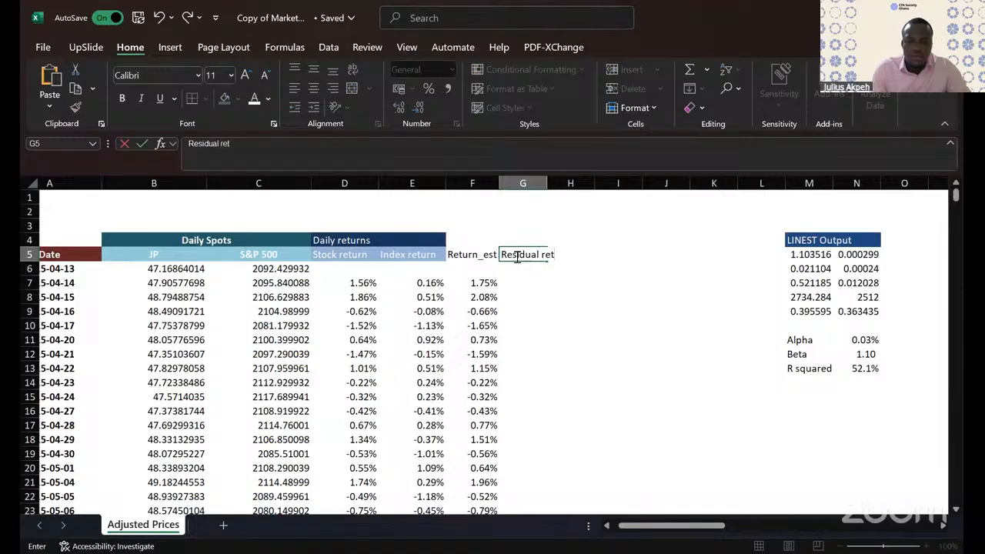
pyautogui.click(583, 213)
# Step: Center the Residual return header in G5 horizontally and wrap its text
pyautogui.click(522, 249)
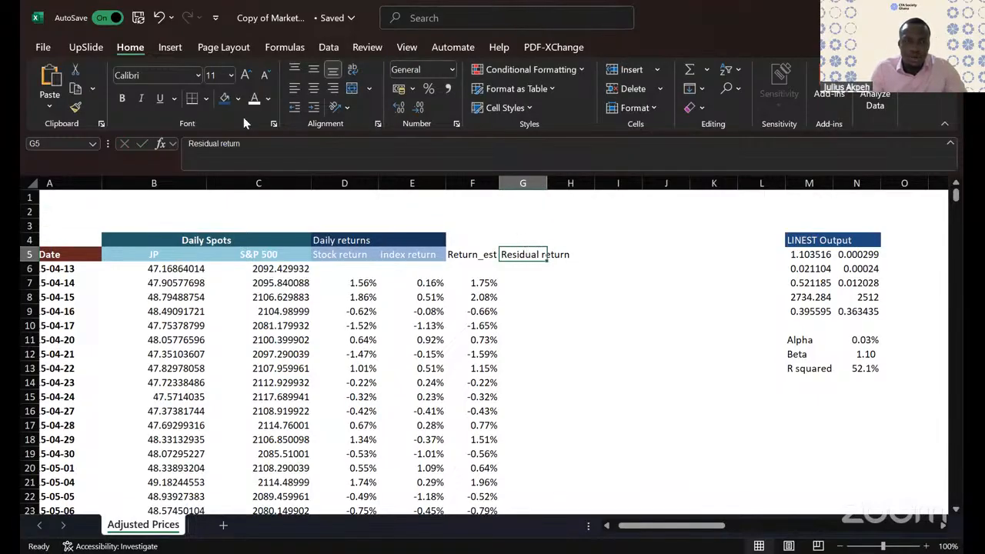
pyautogui.click(313, 88)
pyautogui.click(351, 70)
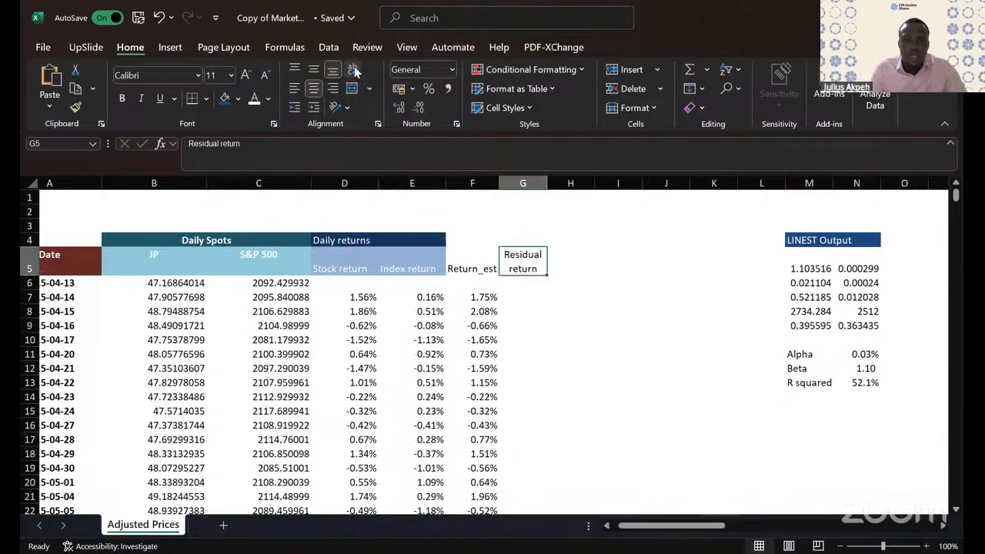
# Step: Middle-align the row 5 headers vertically, from Date in A5 through Residual return in G5
pyautogui.click(482, 262)
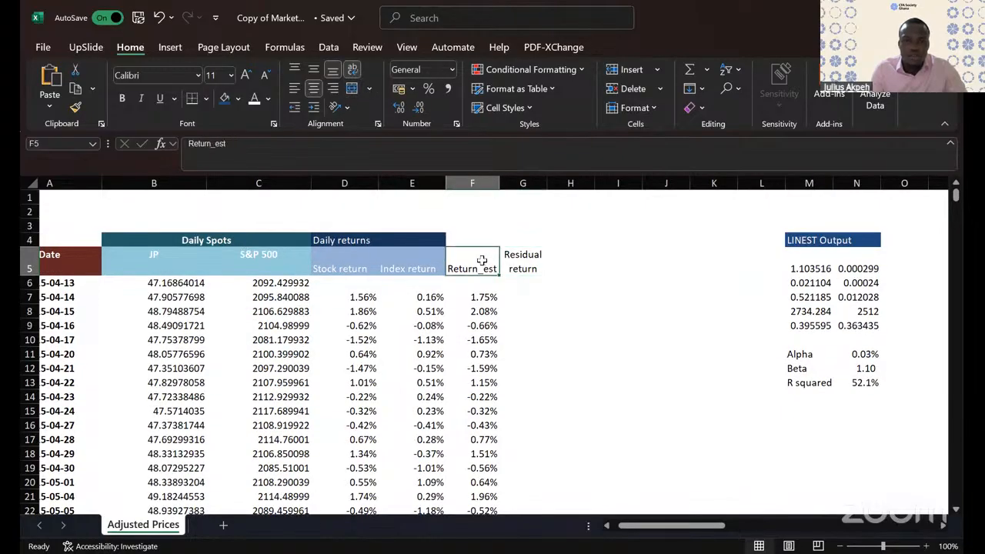
pyautogui.click(313, 69)
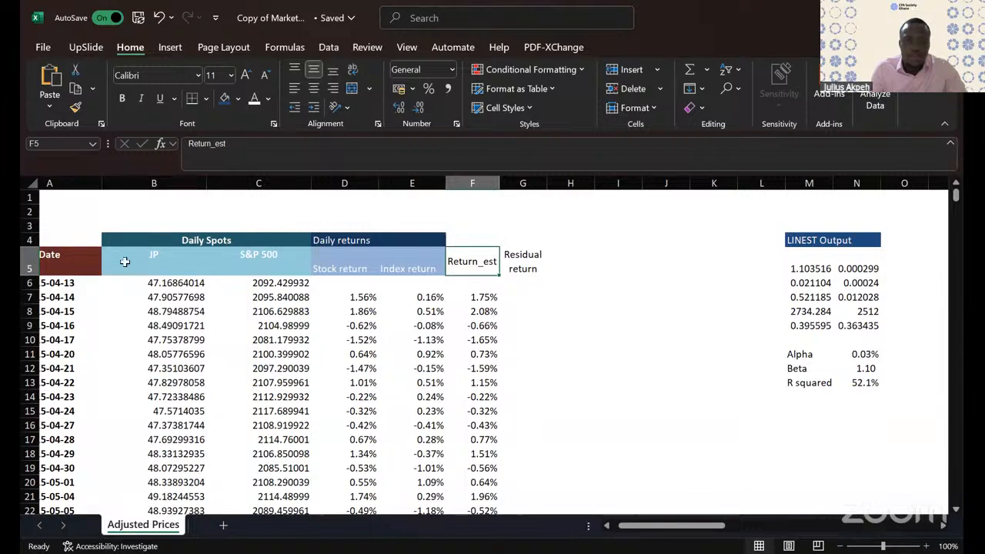
pyautogui.moveTo(67, 260); pyautogui.dragTo(569, 262)
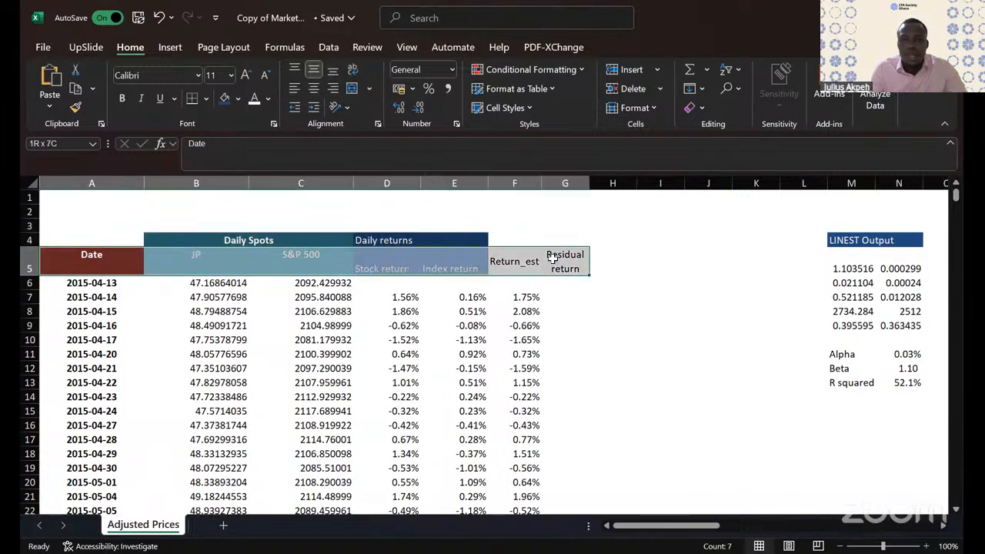
pyautogui.click(313, 71)
pyautogui.click(514, 260)
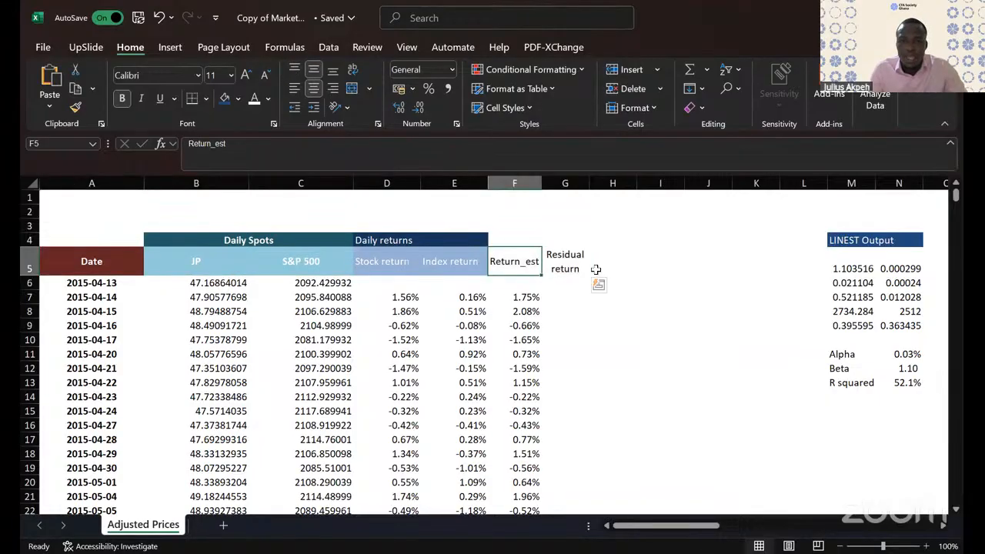
pyautogui.moveTo(595, 270); pyautogui.dragTo(560, 259)
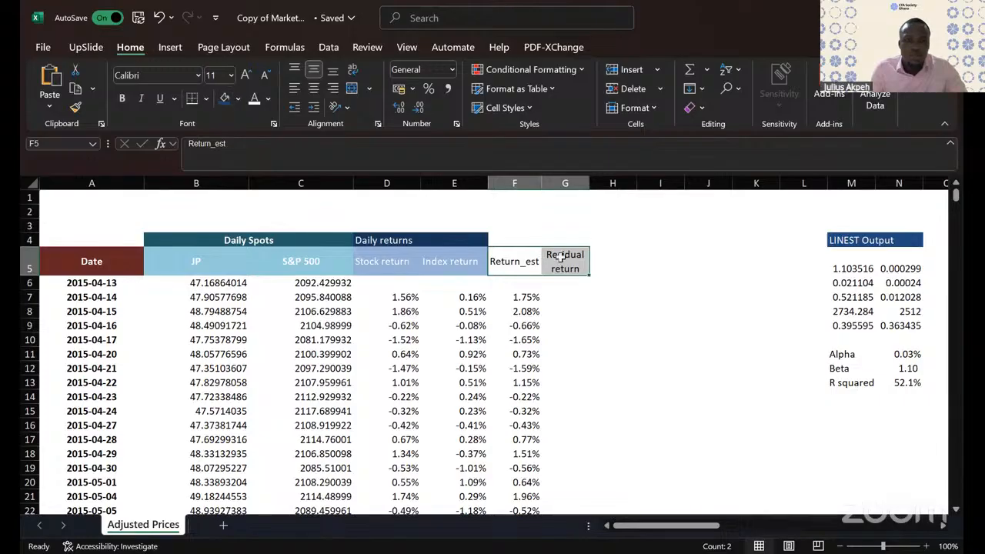
# Step: Calculate the first residual return in G7 with =D7-F7 and fill the formula down the whole Residual return column
pyautogui.click(560, 290)
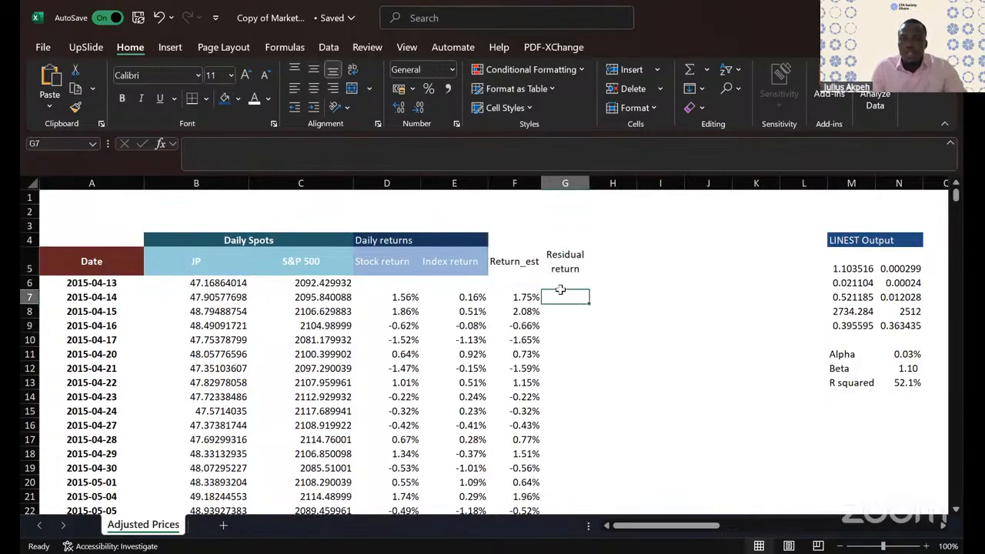
pyautogui.write('=')
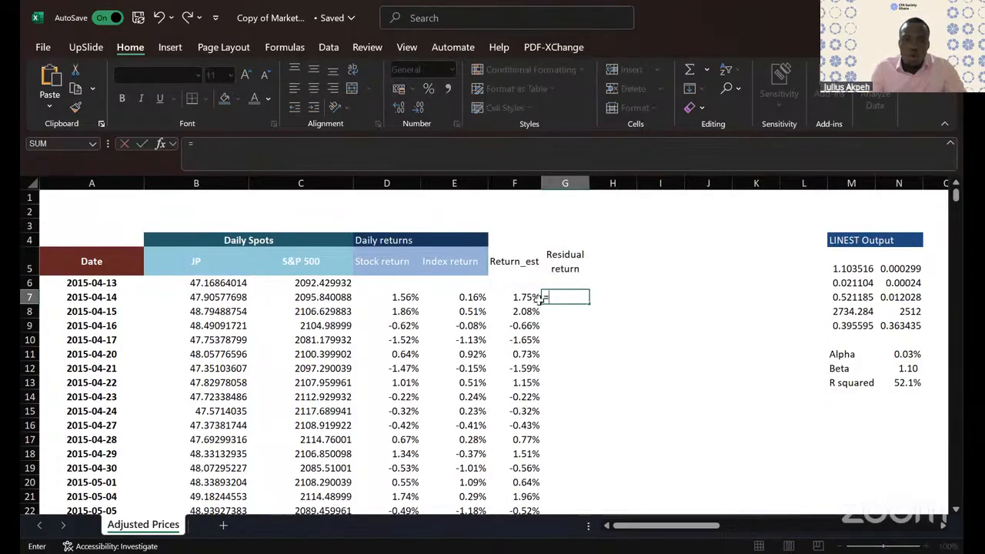
pyautogui.click(400, 297)
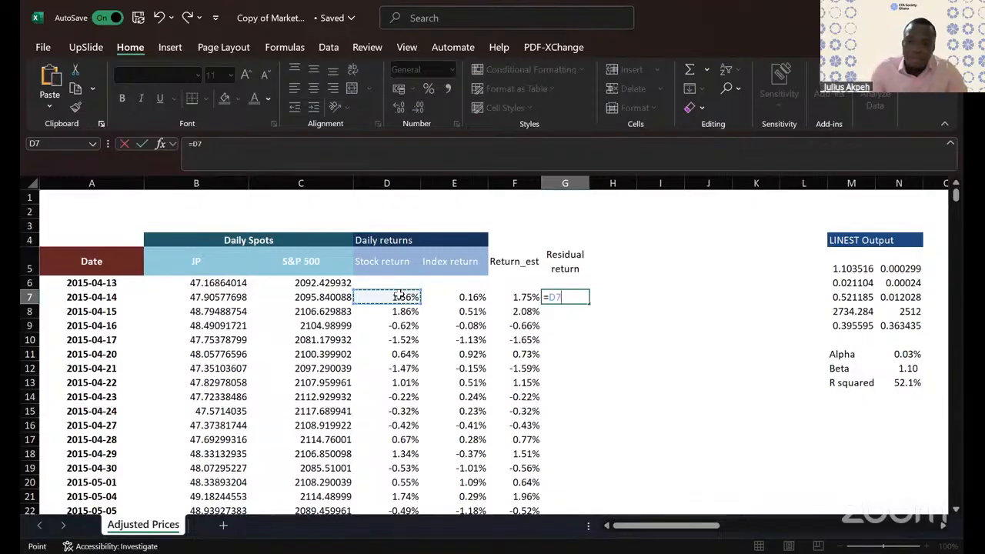
pyautogui.write('-')
pyautogui.click(530, 296)
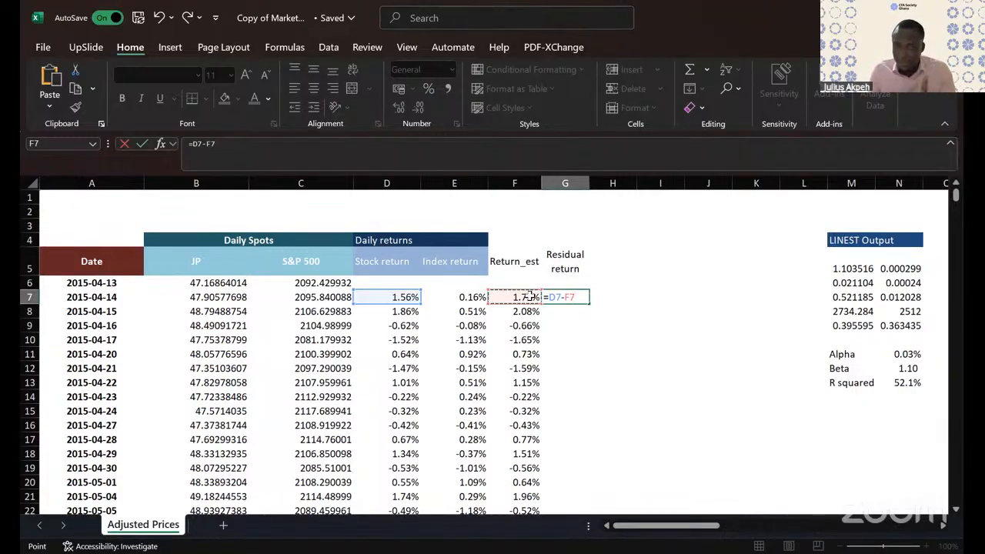
pyautogui.press('Return')
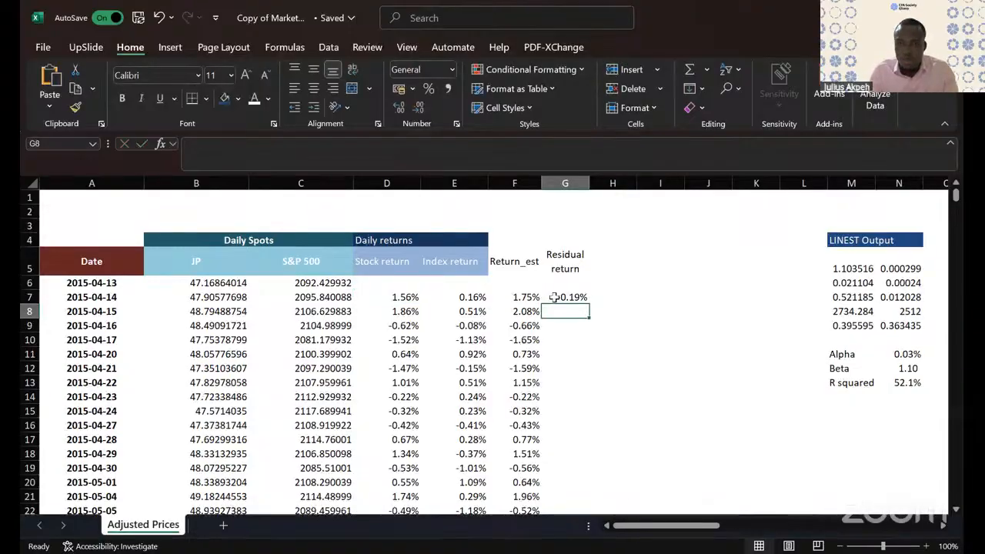
pyautogui.click(553, 297)
pyautogui.doubleClick(590, 305)
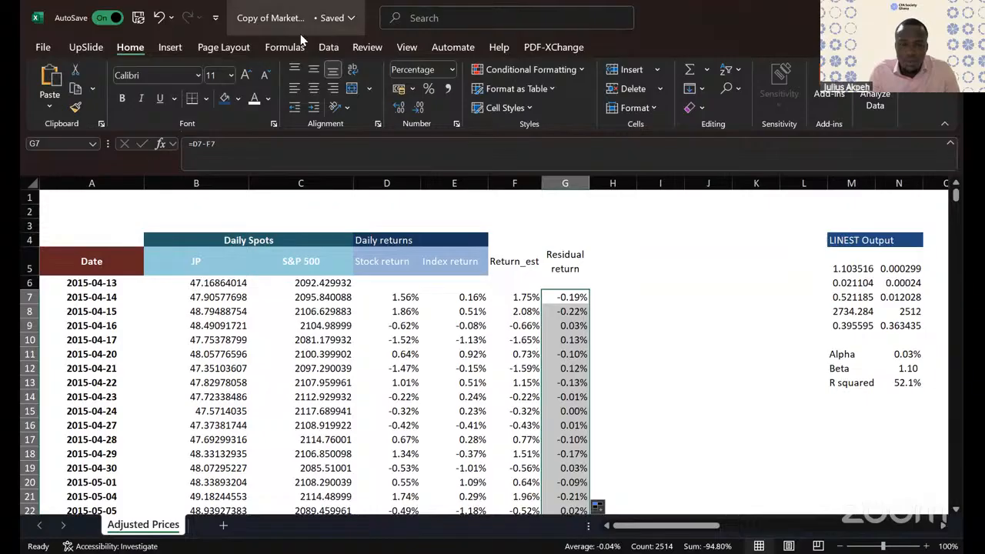
pyautogui.hotkey('alt', 'Tab')
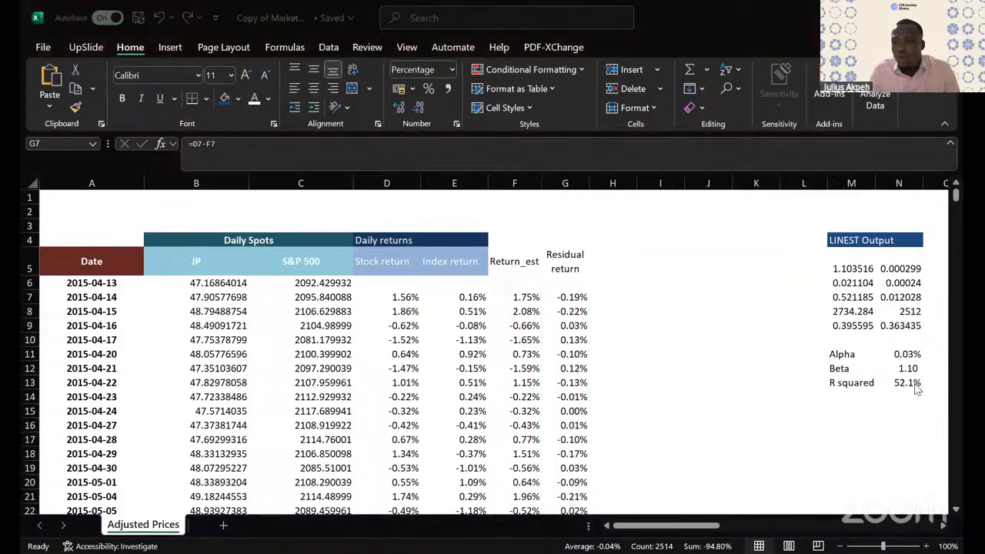
pyautogui.hotkey('alt', 'Tab')
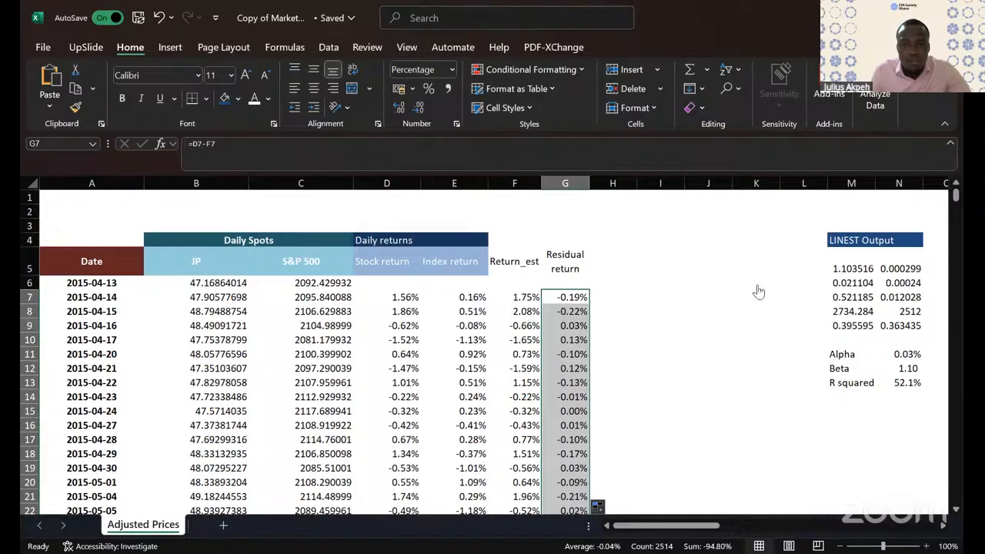
pyautogui.click(697, 310)
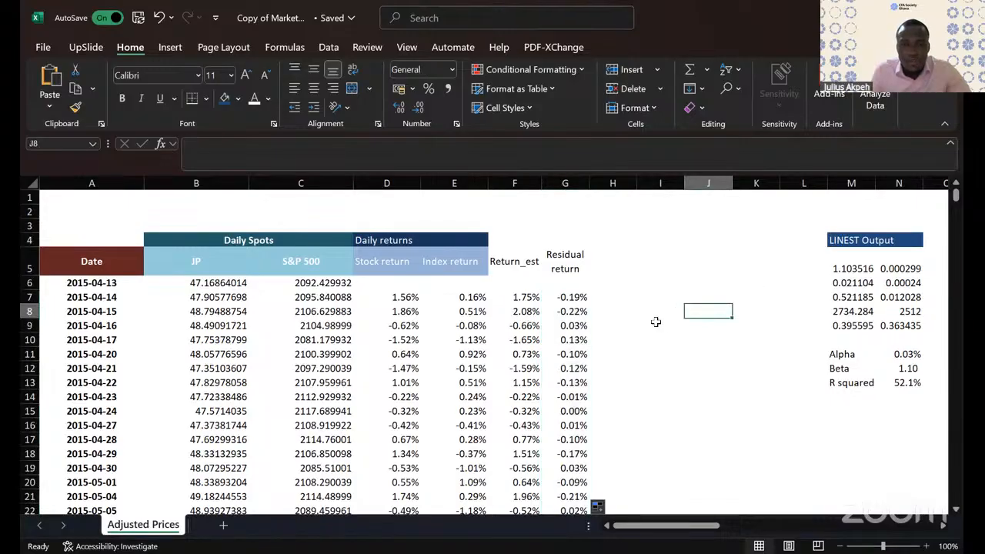
pyautogui.click(666, 367)
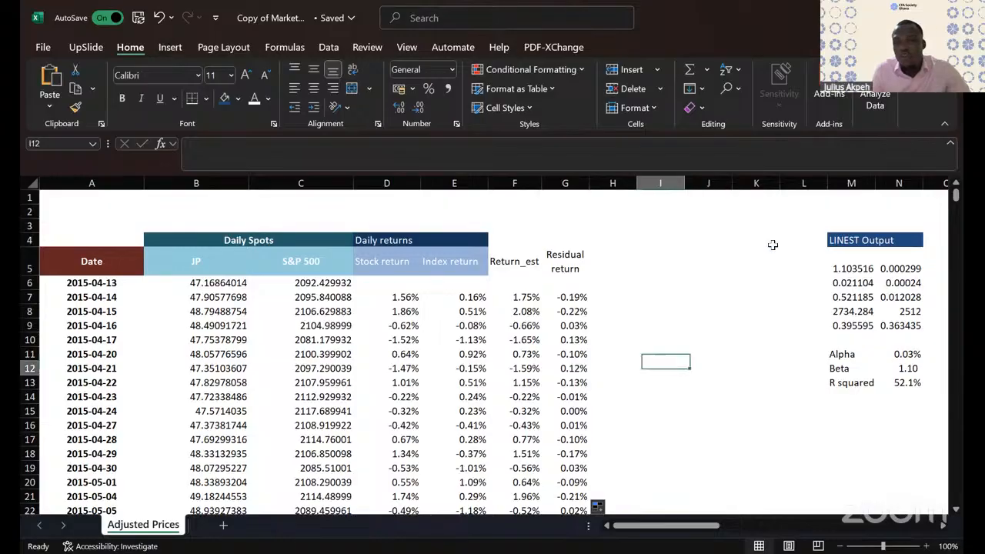
# Step: Review the beta, alpha and R squared cells of the LINEST output and the Return_est and Residual return headers
pyautogui.hscroll(1, 763, 281)
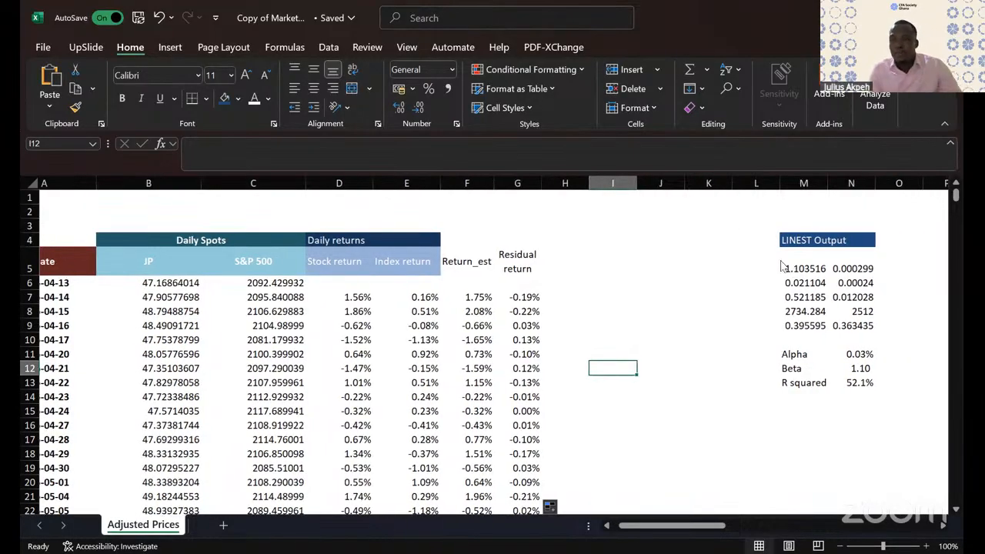
pyautogui.moveTo(800, 275); pyautogui.dragTo(860, 267)
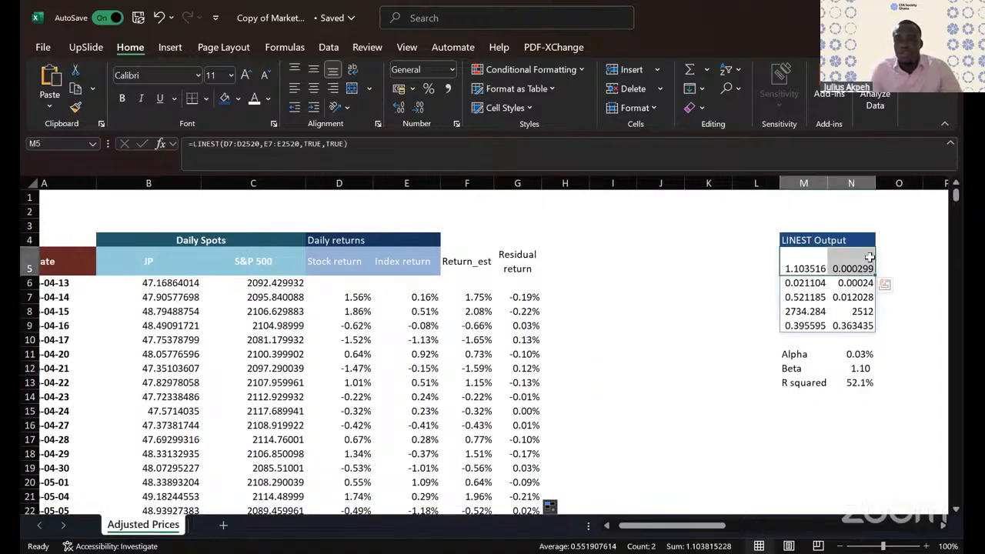
pyautogui.click(815, 264)
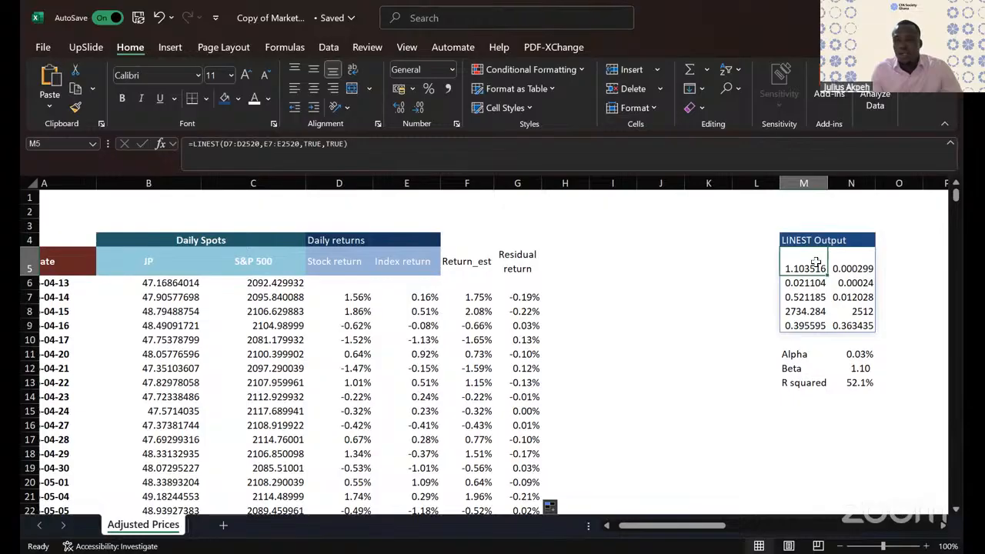
pyautogui.click(846, 265)
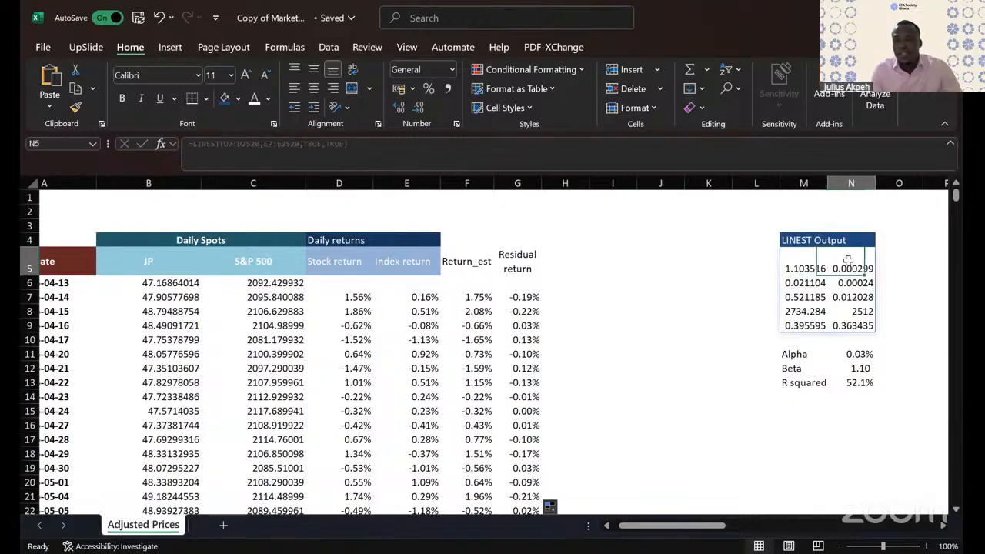
pyautogui.click(802, 297)
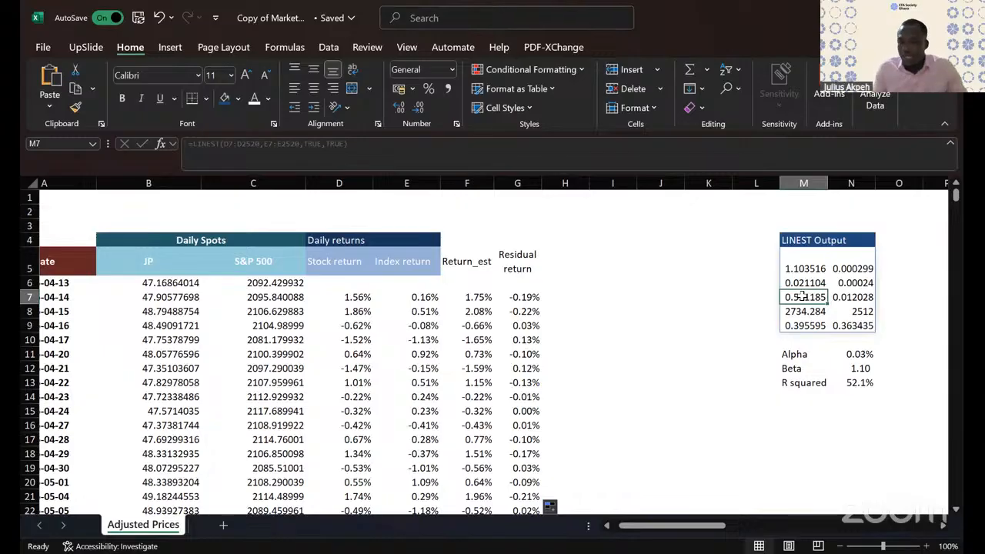
pyautogui.click(457, 263)
pyautogui.moveTo(457, 262); pyautogui.dragTo(517, 262)
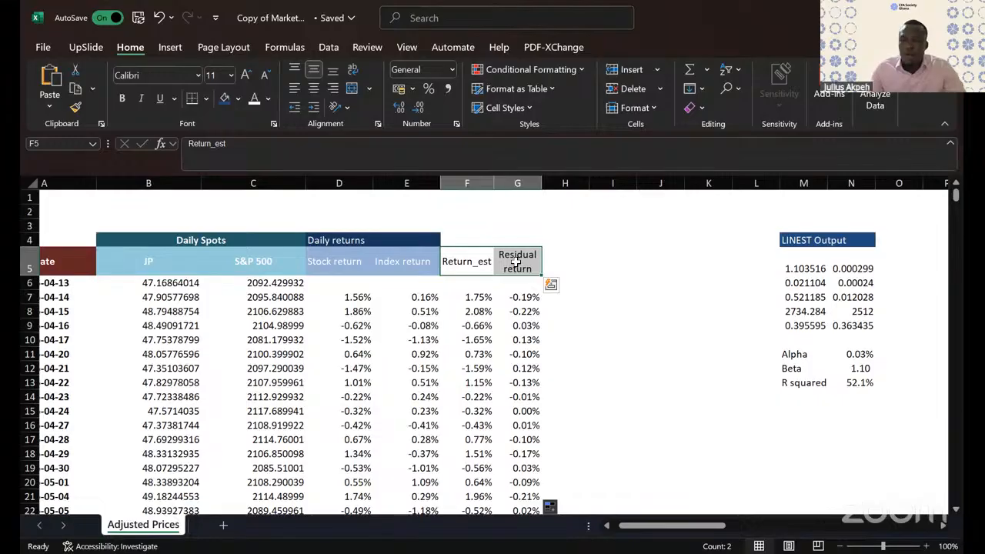
pyautogui.click(649, 305)
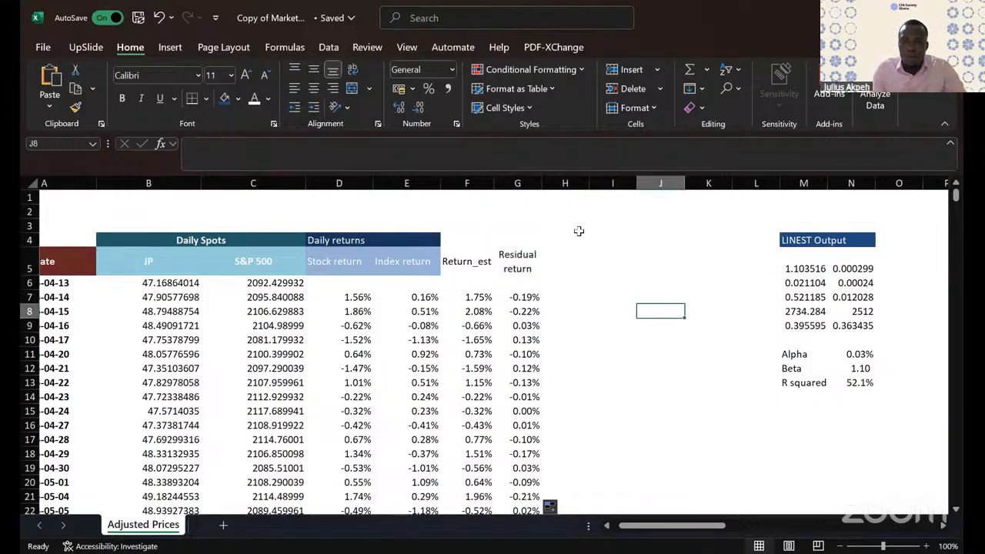
pyautogui.click(522, 235)
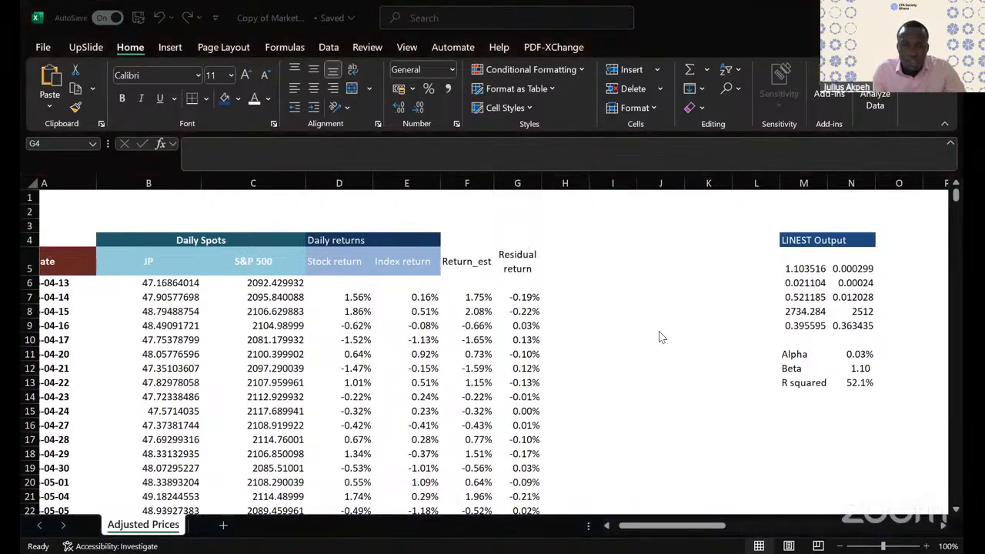
pyautogui.click(704, 303)
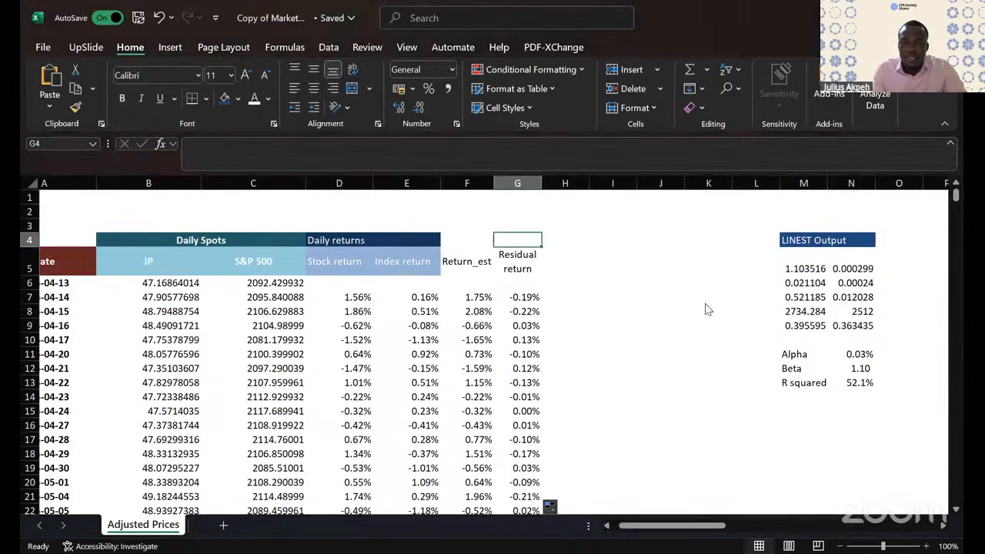
# Step: Check the formulas behind the first estimated return in F7 and the first residual return in G7
pyautogui.doubleClick(481, 291)
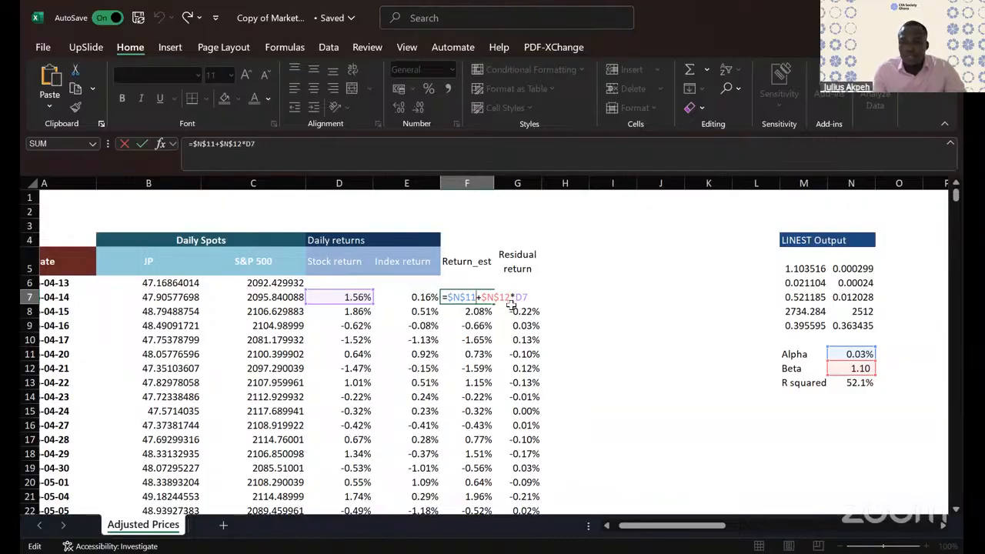
pyautogui.press('Return')
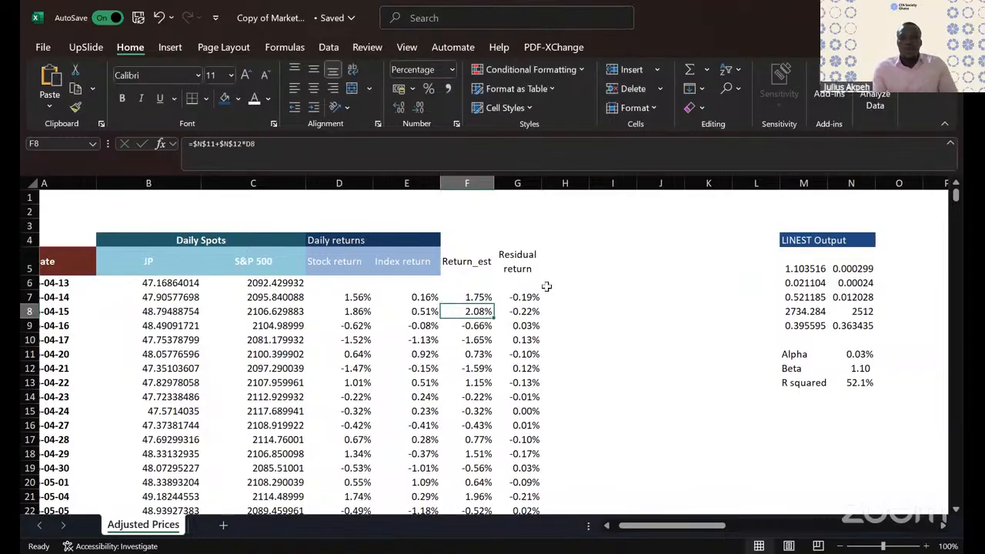
pyautogui.click(523, 302)
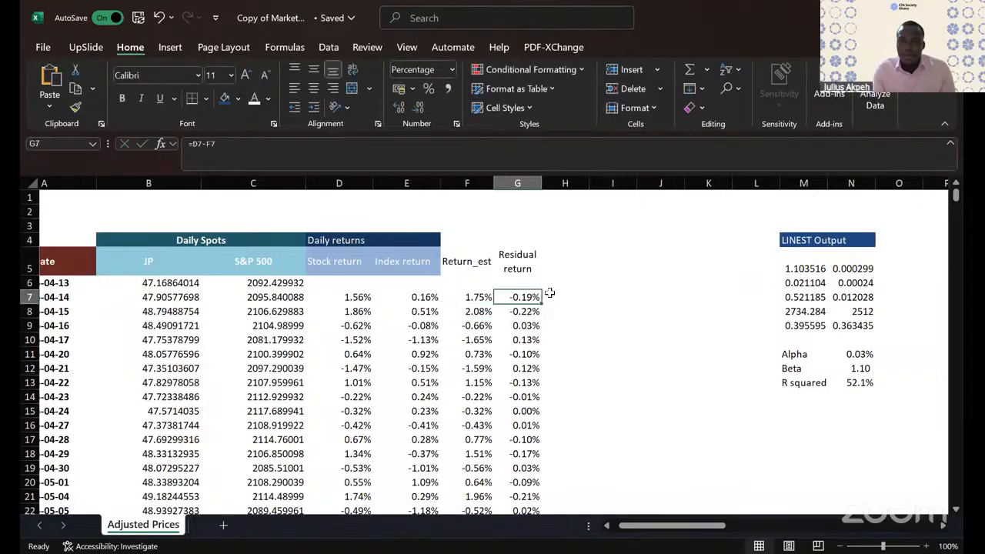
pyautogui.click(519, 225)
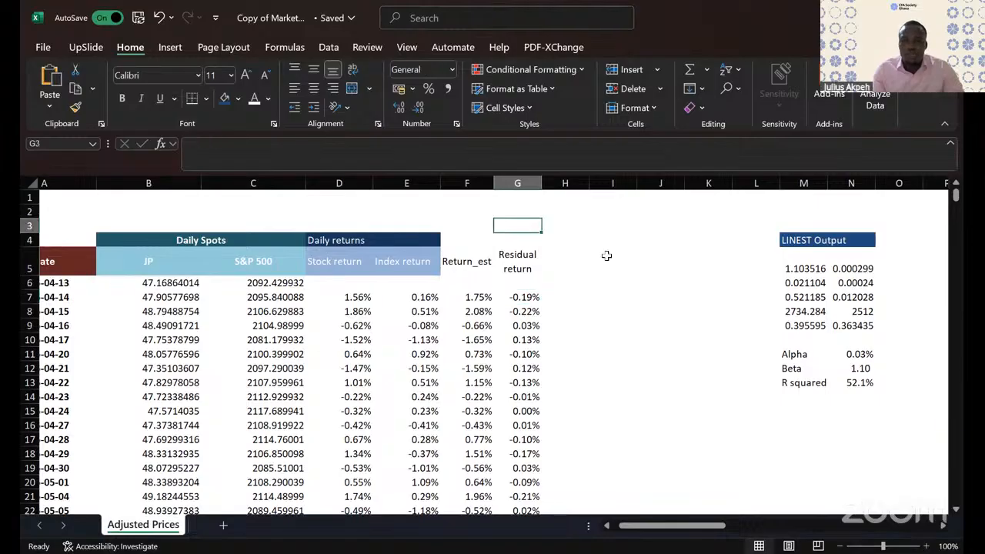
pyautogui.hscroll(1, 834, 259)
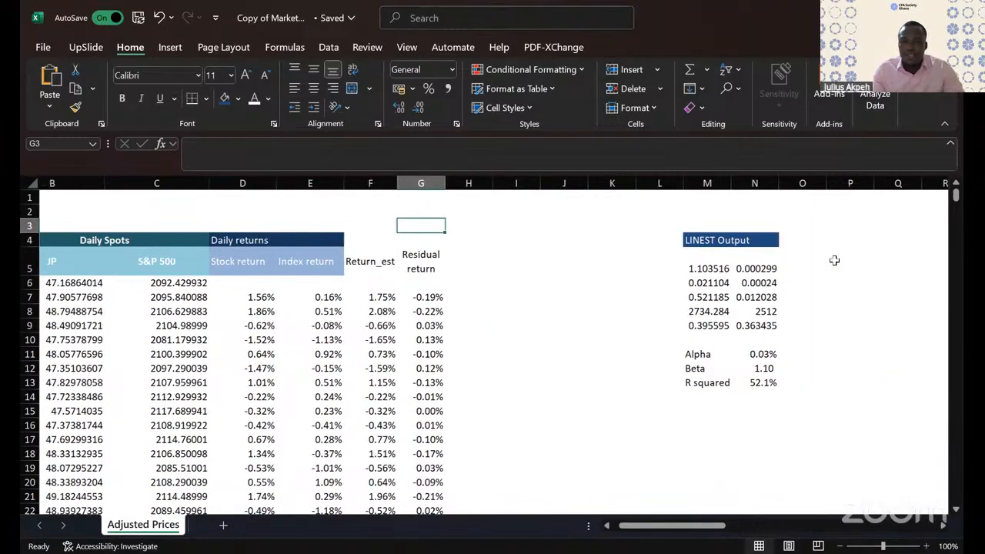
# Step: Calculate the average residual return in G3 with =AVERAGE(G7:G2520)
pyautogui.hscroll(-1, 506, 223)
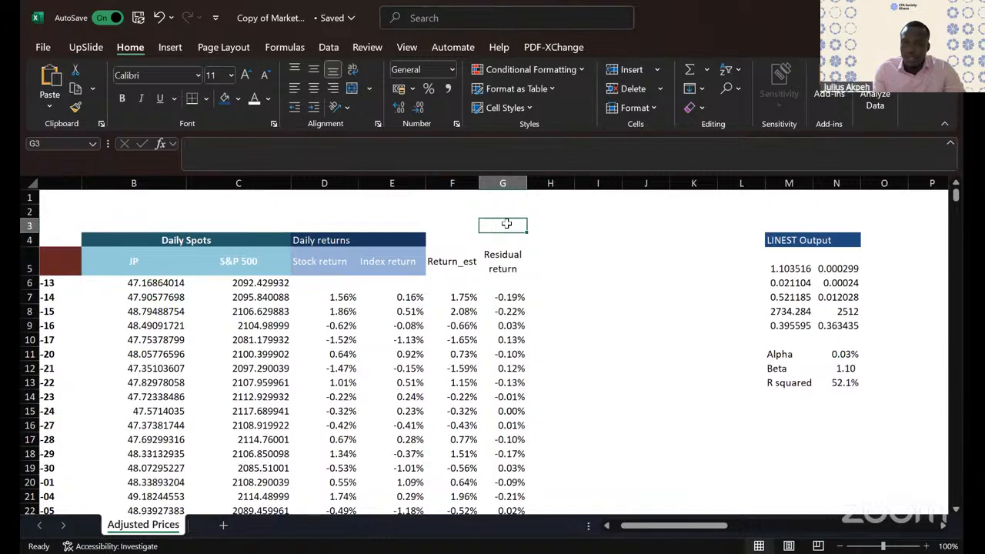
pyautogui.write('=')
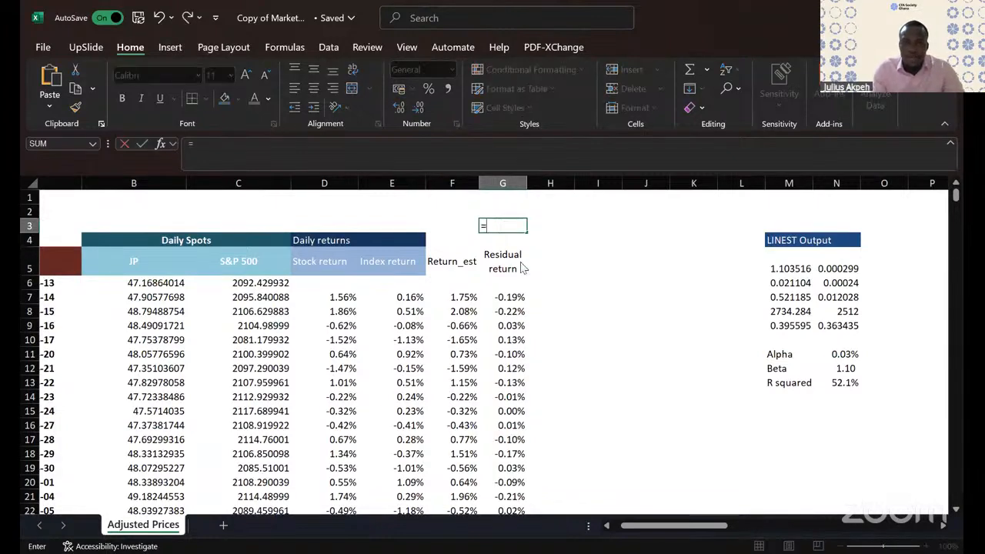
pyautogui.write('ave')
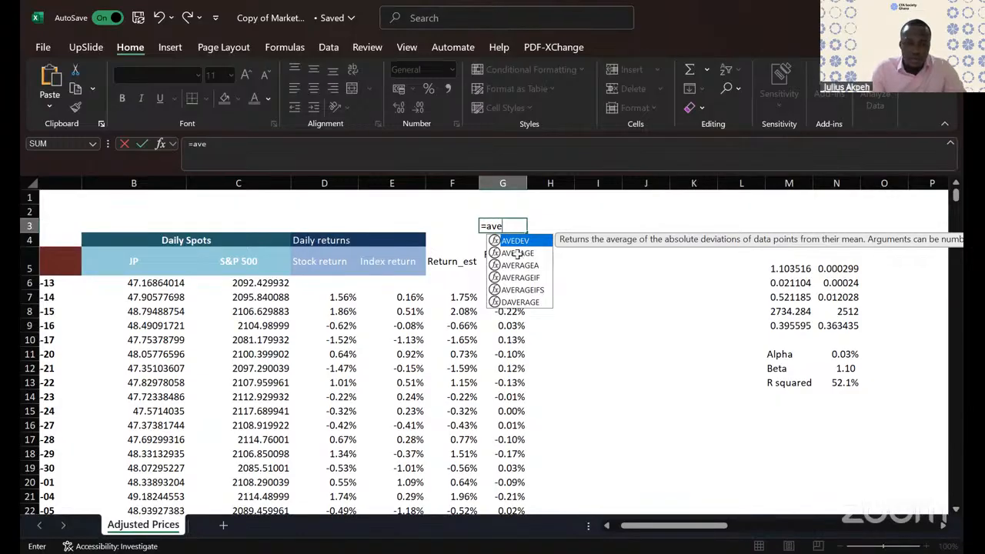
pyautogui.doubleClick(517, 254)
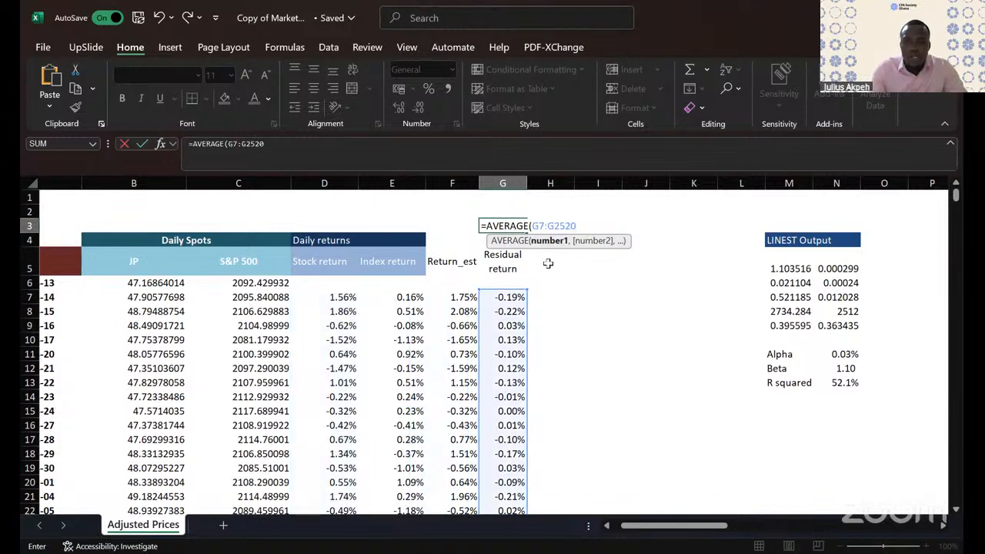
pyautogui.write(')')
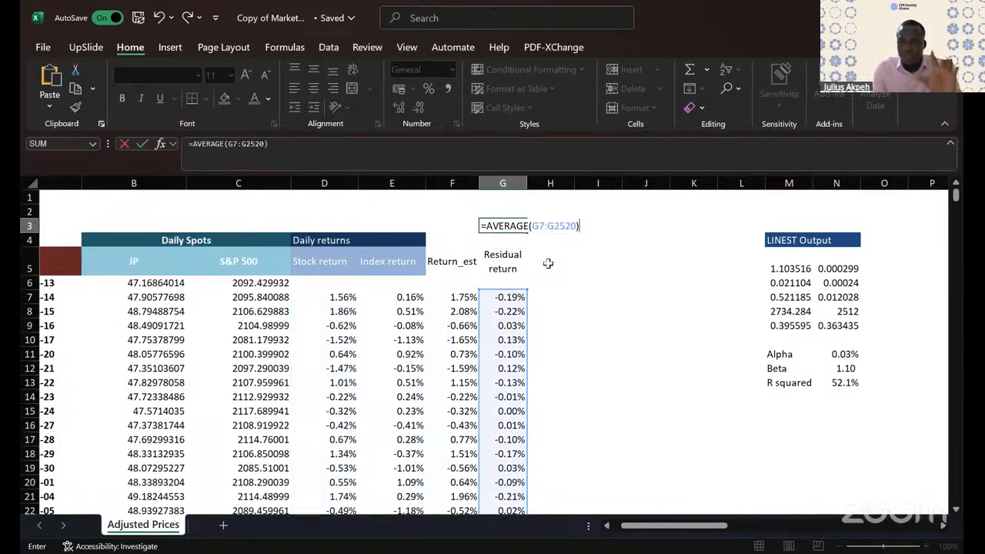
pyautogui.press('Return')
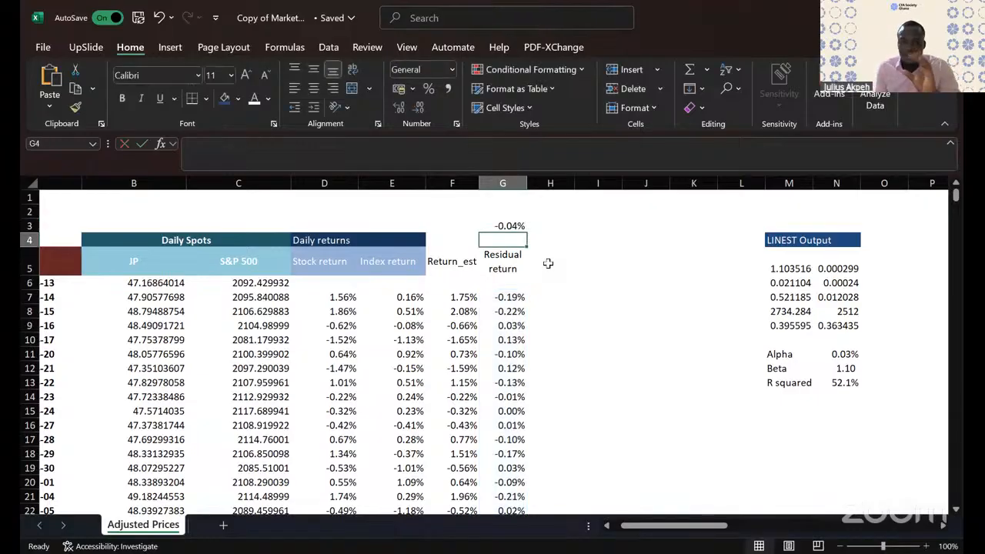
# Step: Check that the average formula in G3 covers the Residual return column down to its last row
pyautogui.click(504, 225)
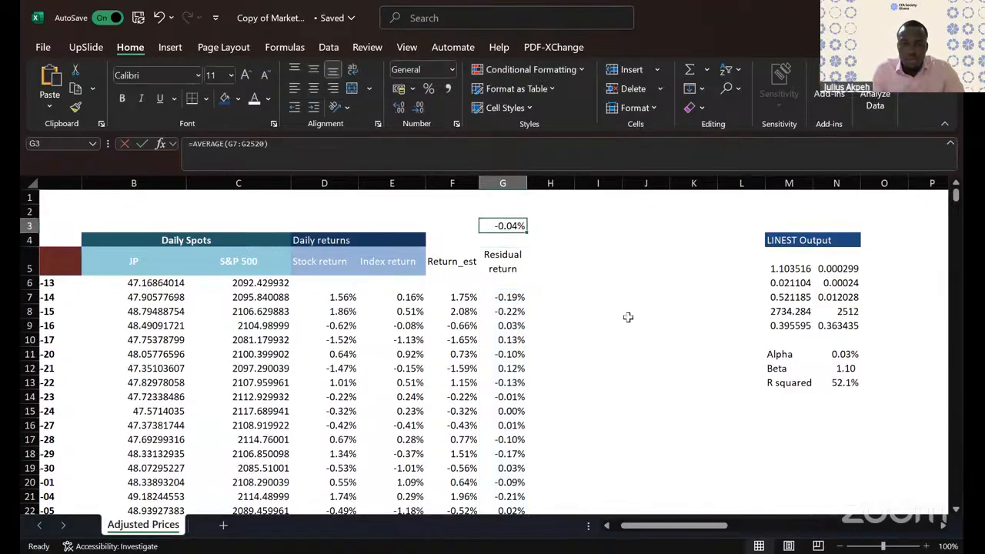
pyautogui.press('F2')
pyautogui.scroll(-1, 605, 330)
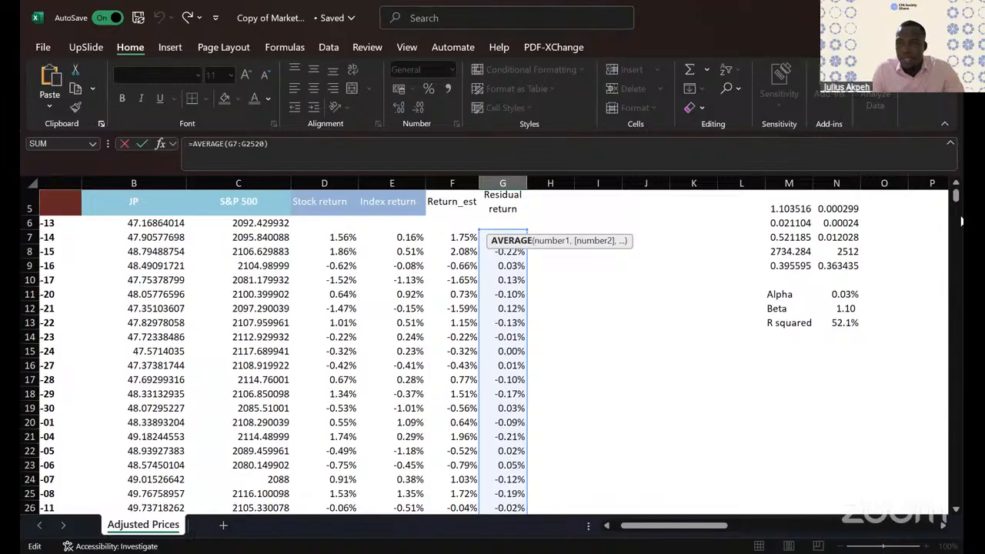
pyautogui.moveTo(956, 197); pyautogui.dragTo(956, 498)
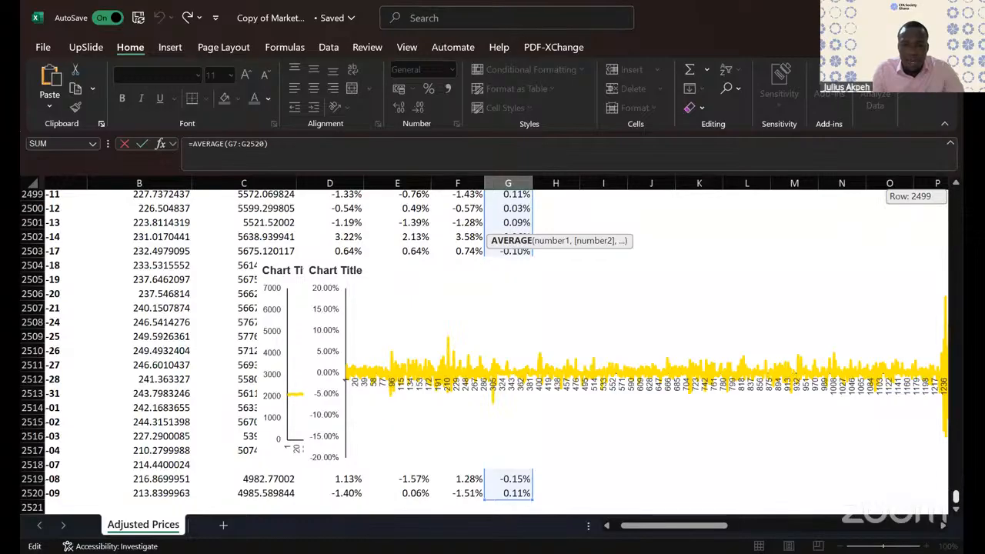
pyautogui.moveTo(952, 549); pyautogui.dragTo(871, 132)
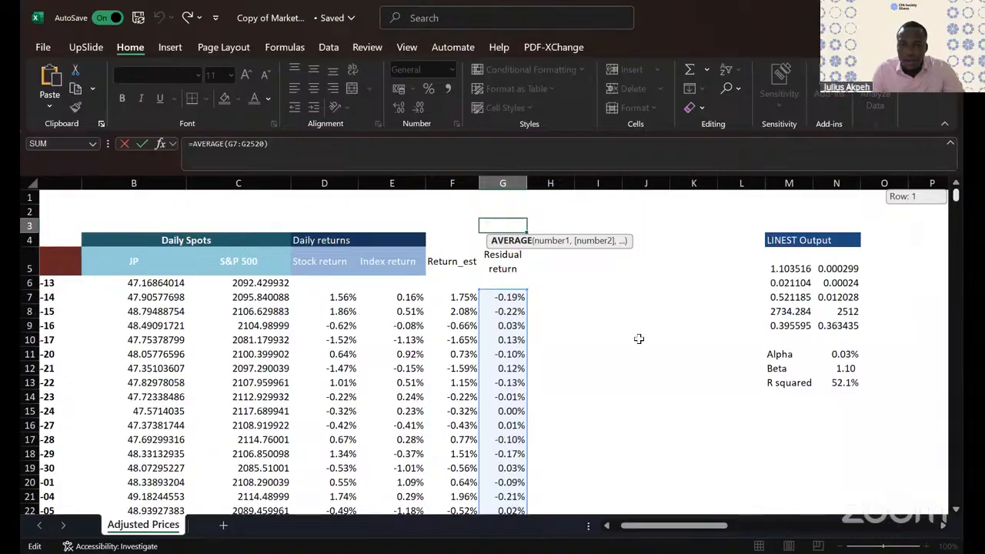
# Step: Check the formulas behind the first two index returns in E7 and E8
pyautogui.doubleClick(465, 296)
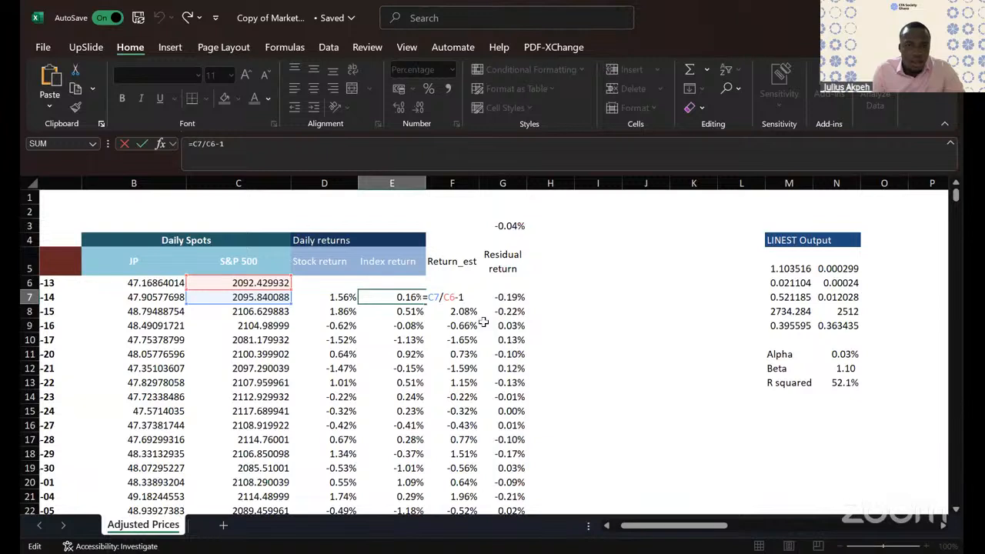
pyautogui.press('Escape')
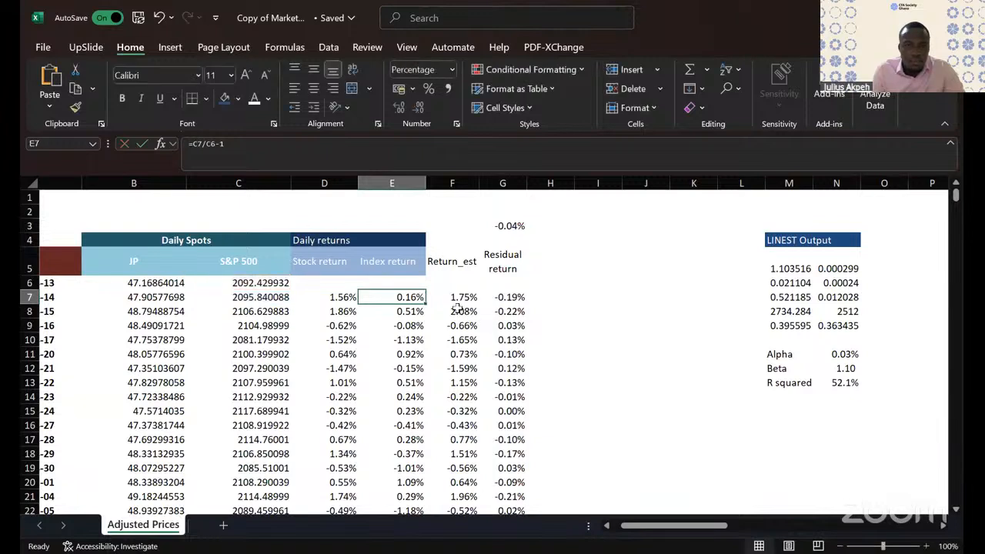
pyautogui.press('Down')
pyautogui.press('F2')
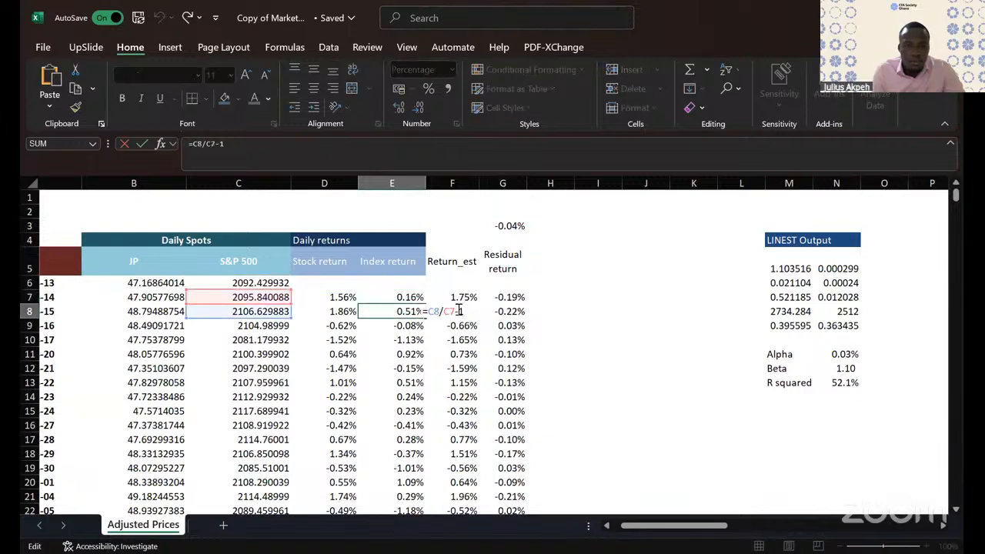
# Step: Inspect the end of the Residual return column at G2520 and the rows around it
pyautogui.press('Tab')
pyautogui.press('Tab')
pyautogui.hotkey('ctrl', 'Down')
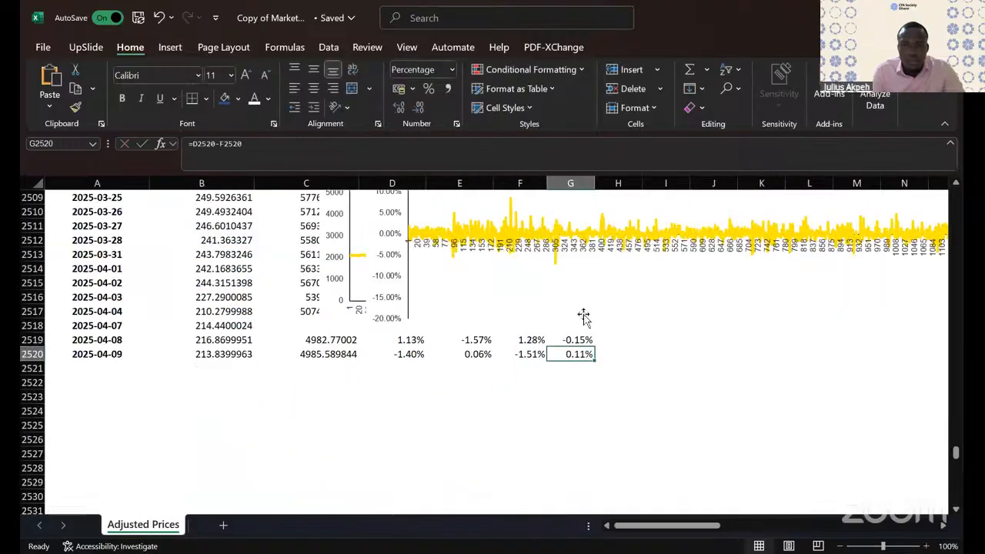
pyautogui.click(625, 310)
pyautogui.click(600, 393)
pyautogui.click(531, 403)
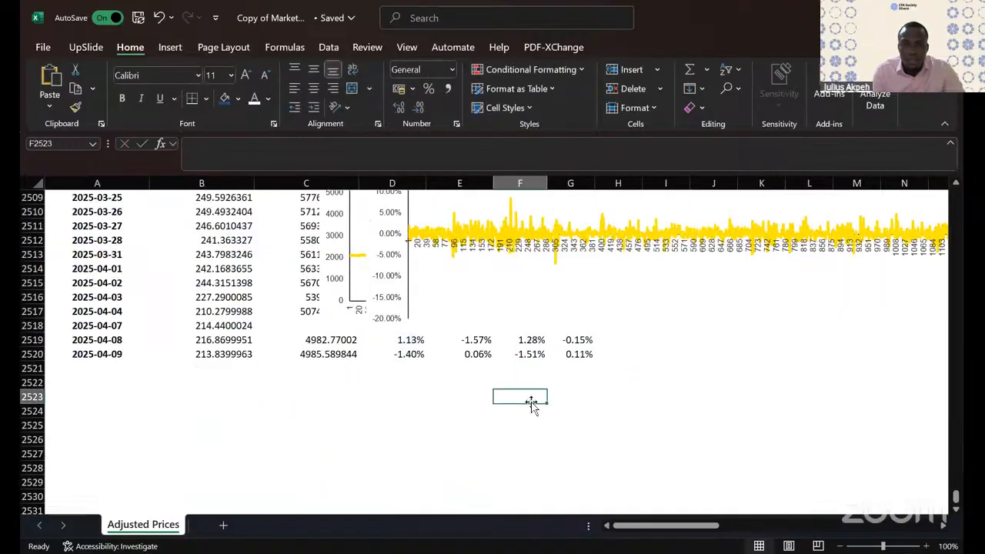
pyautogui.scroll(12, 961, 440)
pyautogui.scroll(18, 960, 440)
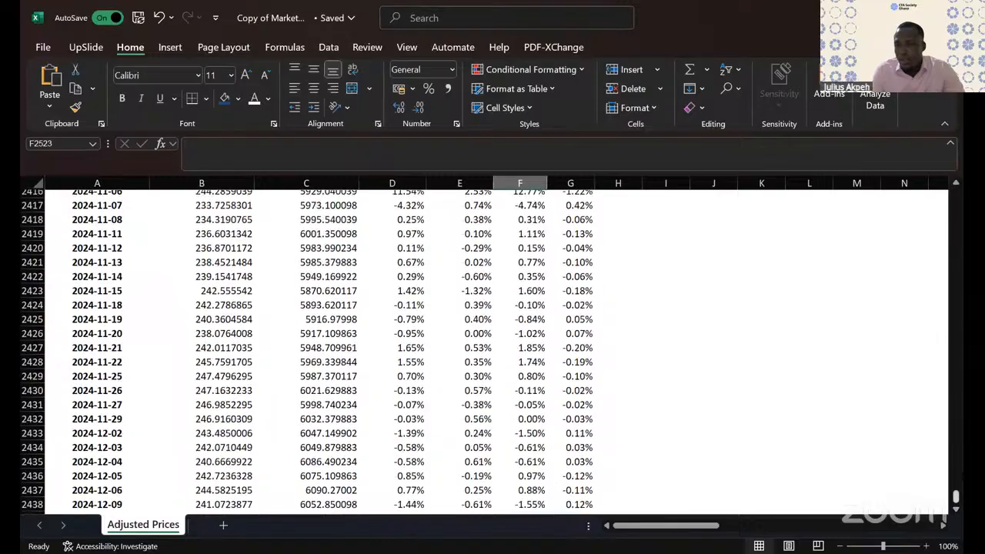
pyautogui.moveTo(955, 490); pyautogui.dragTo(955, 194)
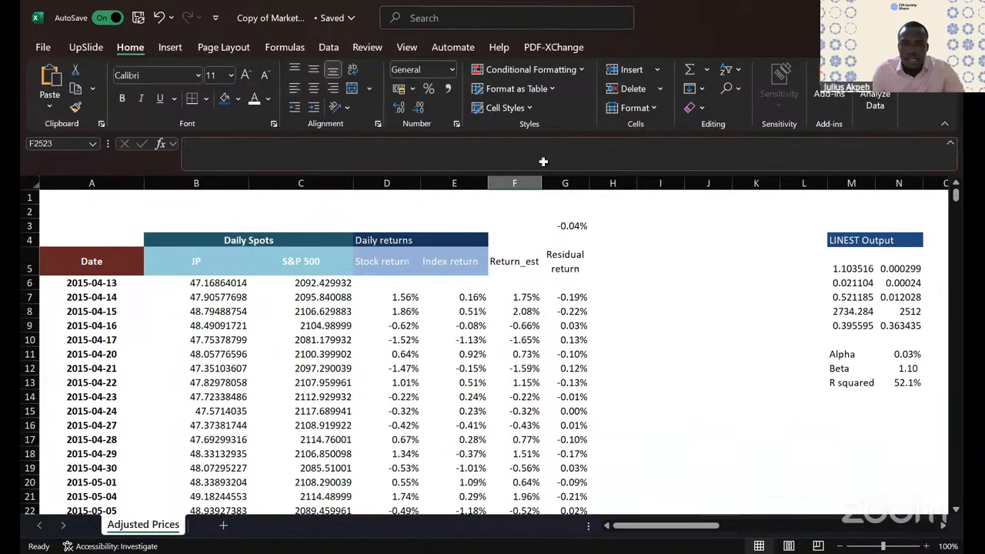
# Step: Check the estimated return formulas in F7 and F11 for their alpha, beta and return references
pyautogui.click(530, 296)
pyautogui.doubleClick(531, 296)
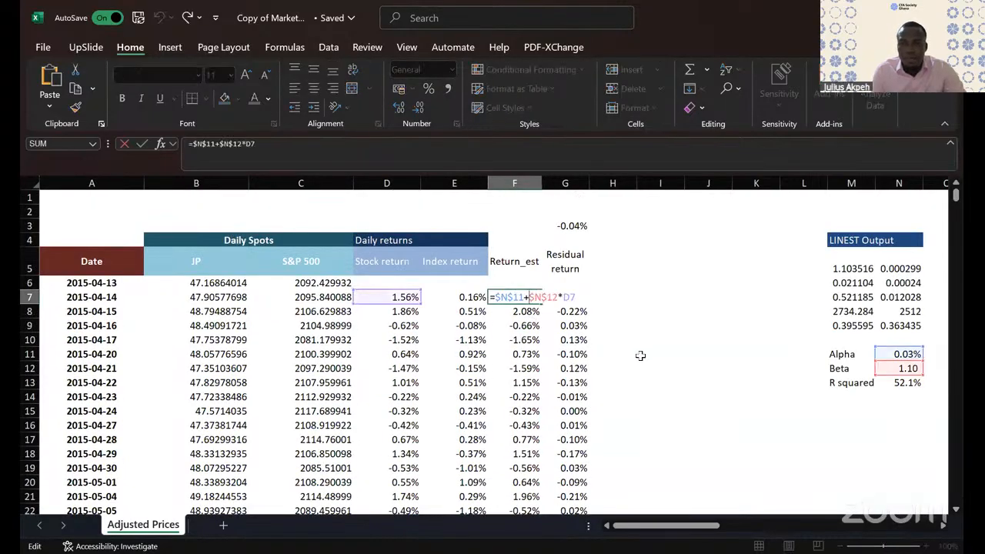
pyautogui.press('Escape')
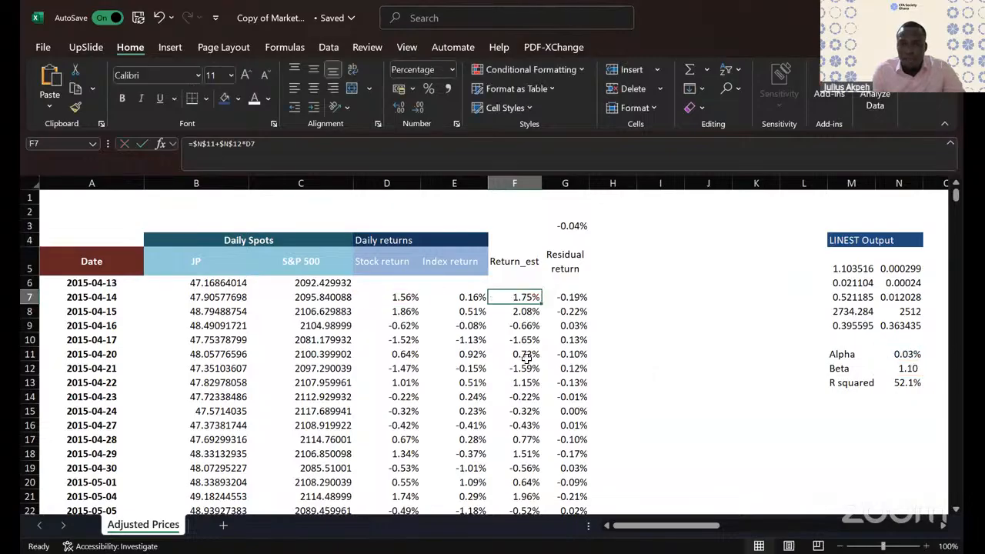
pyautogui.doubleClick(523, 354)
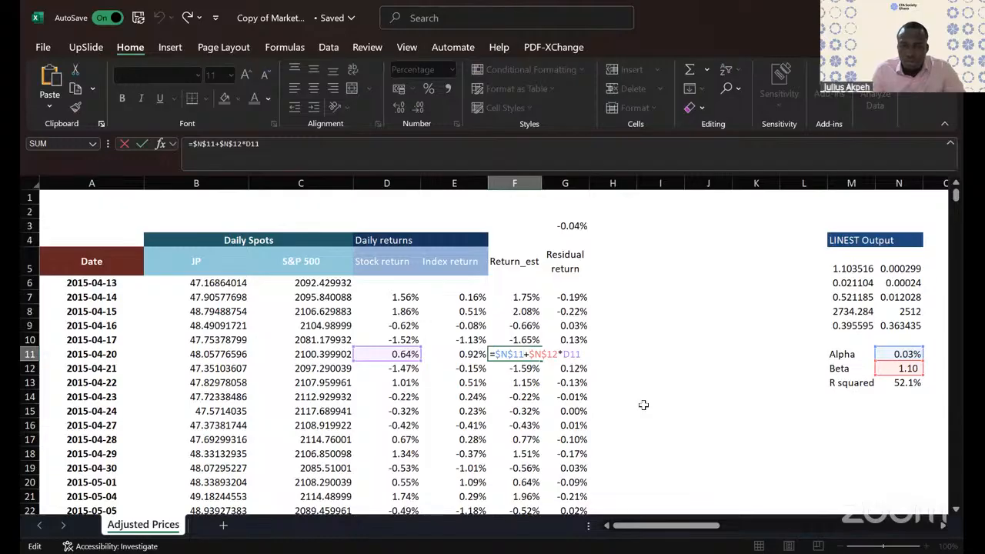
pyautogui.press('Escape')
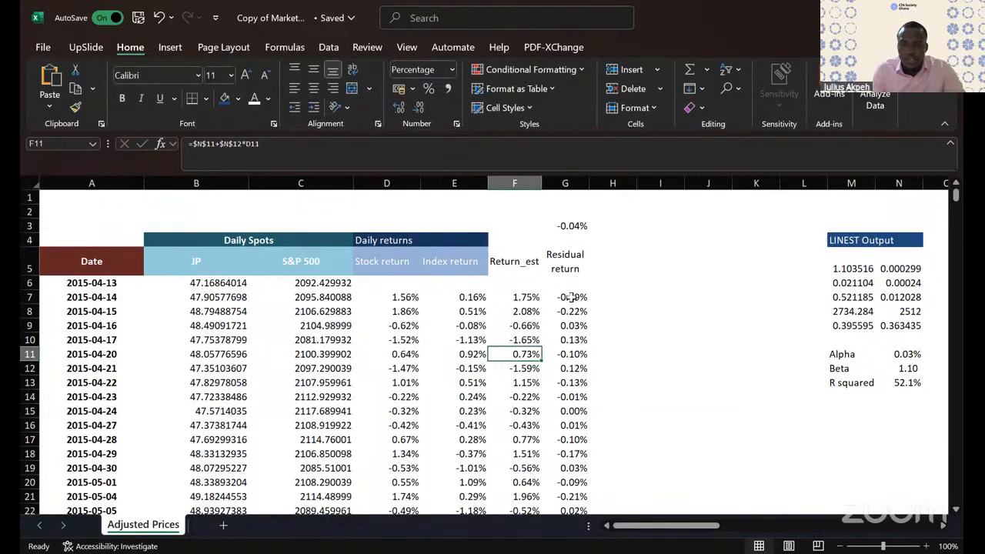
# Step: Compare the residual return formulas in G7 and G8
pyautogui.doubleClick(573, 296)
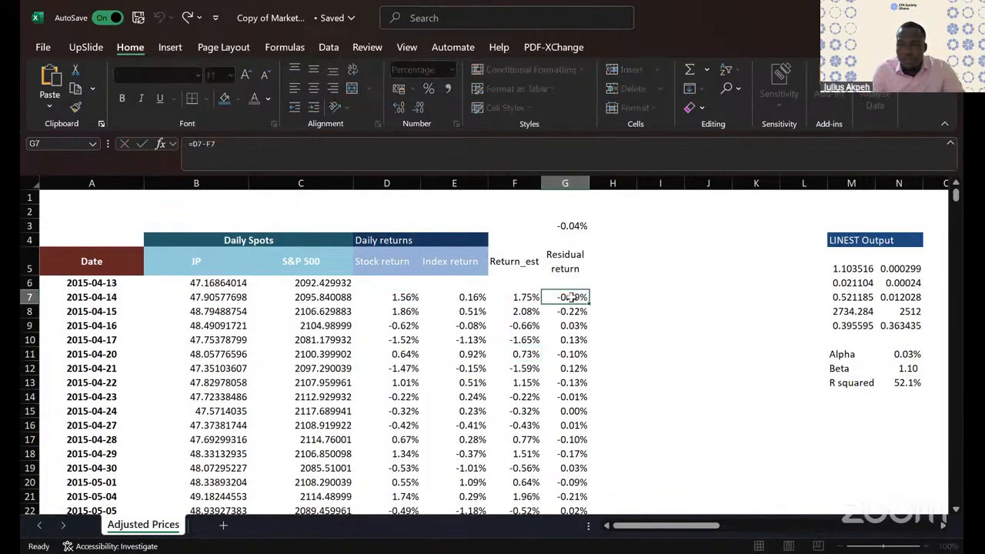
pyautogui.press('Escape')
pyautogui.doubleClick(562, 311)
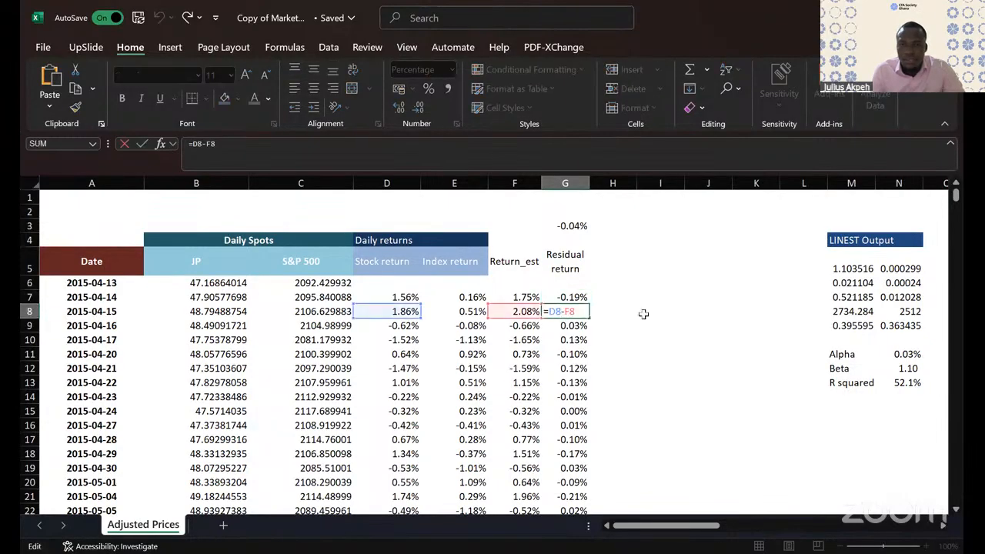
pyautogui.press('Escape')
pyautogui.doubleClick(567, 297)
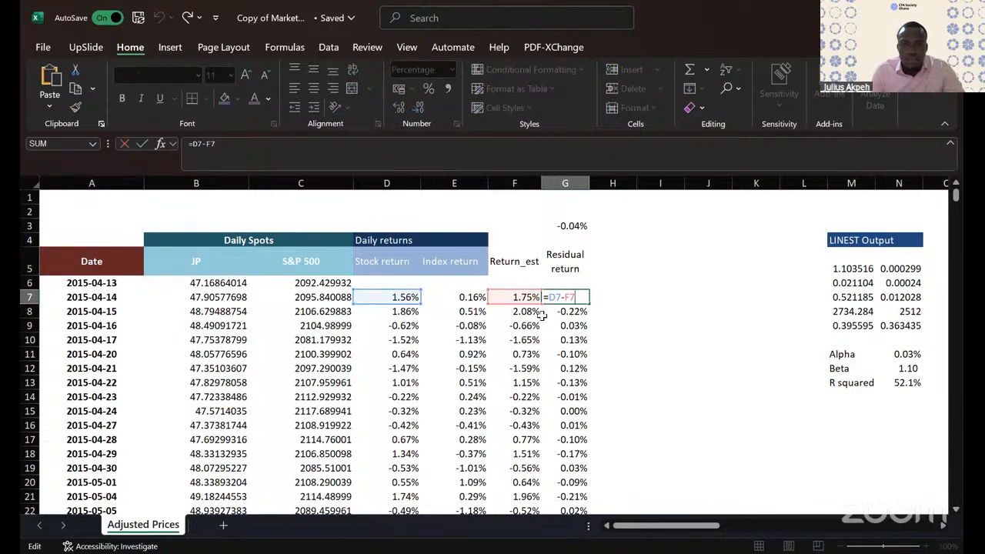
pyautogui.press('Escape')
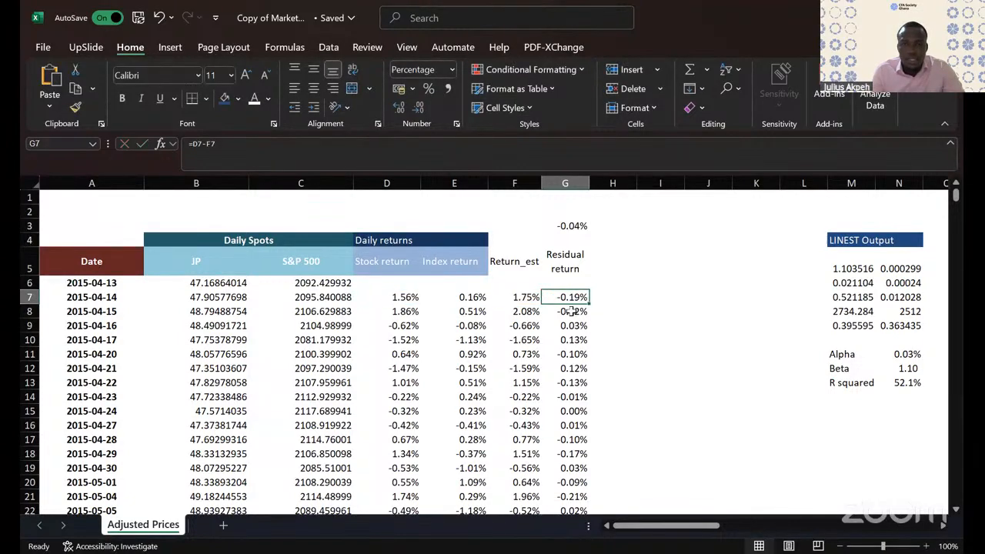
pyautogui.doubleClick(569, 311)
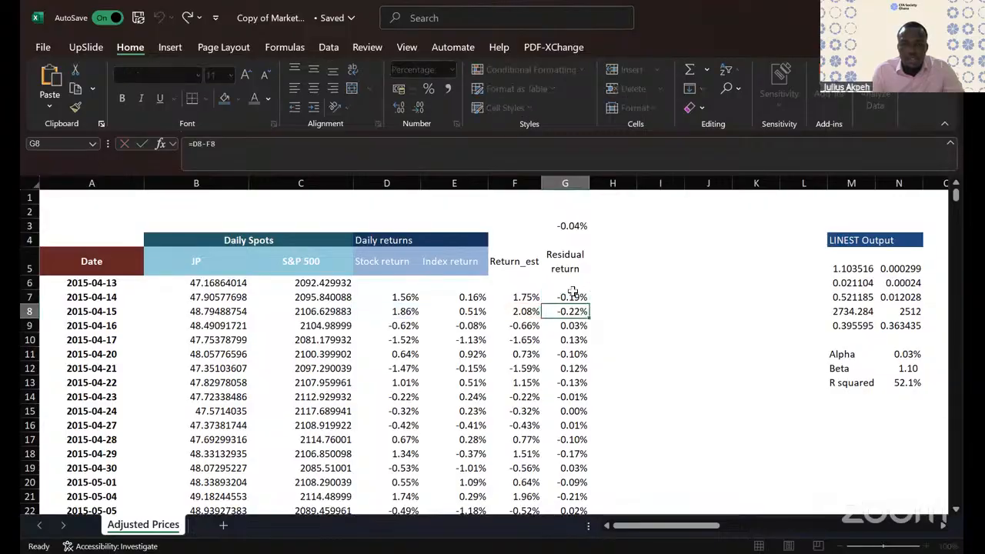
pyautogui.press('Escape')
pyautogui.doubleClick(566, 297)
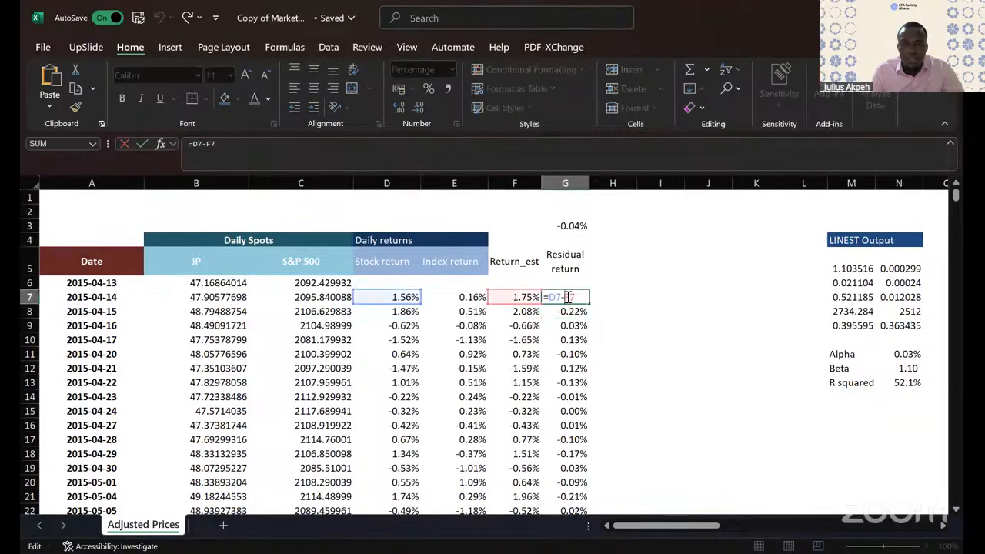
pyautogui.press('Escape')
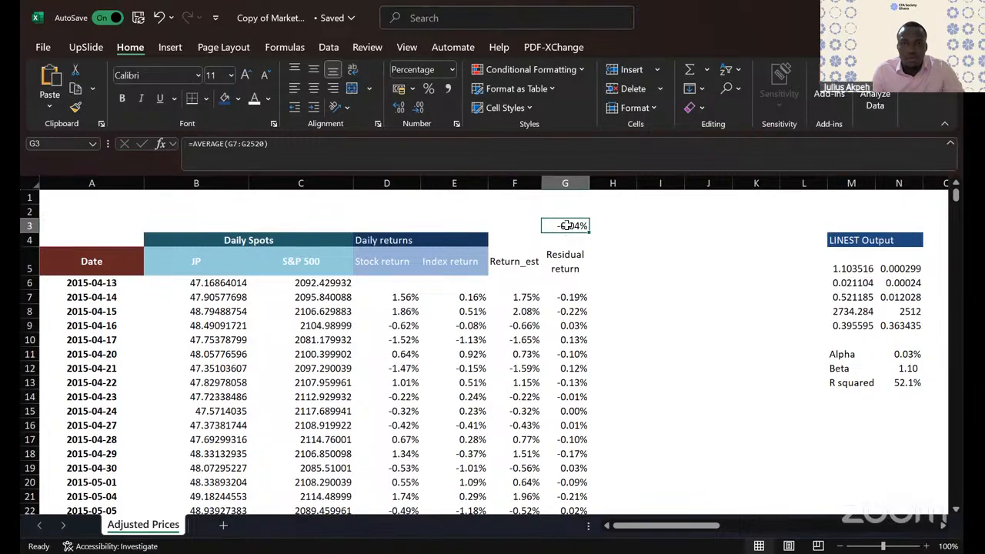
# Step: Recheck the range used by the average residual return formula in G3
pyautogui.press('F2')
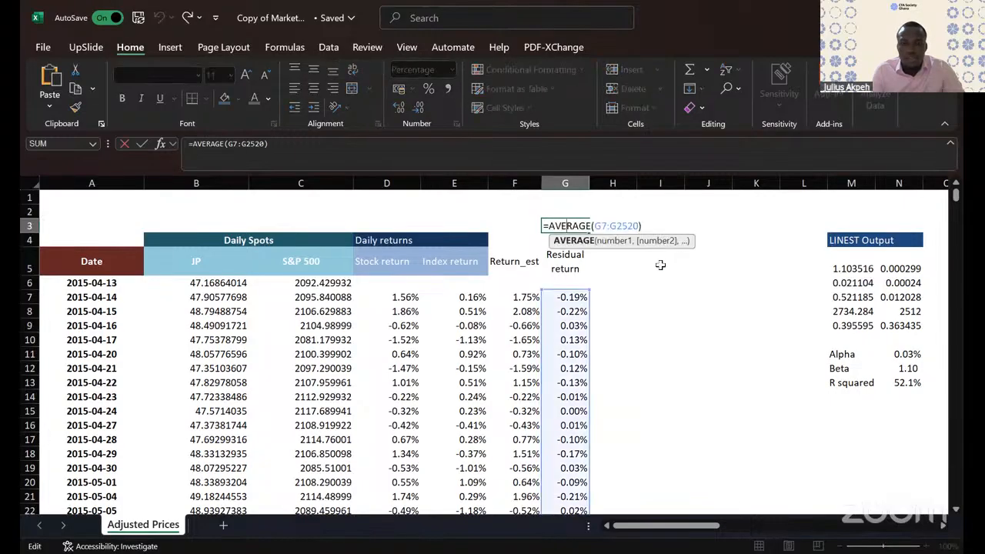
pyautogui.press('Escape')
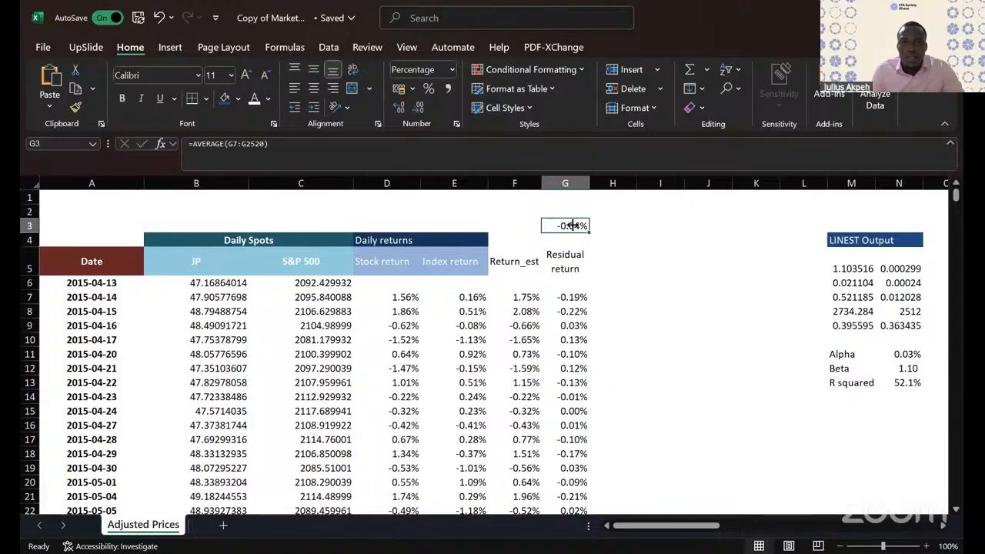
pyautogui.click(536, 155)
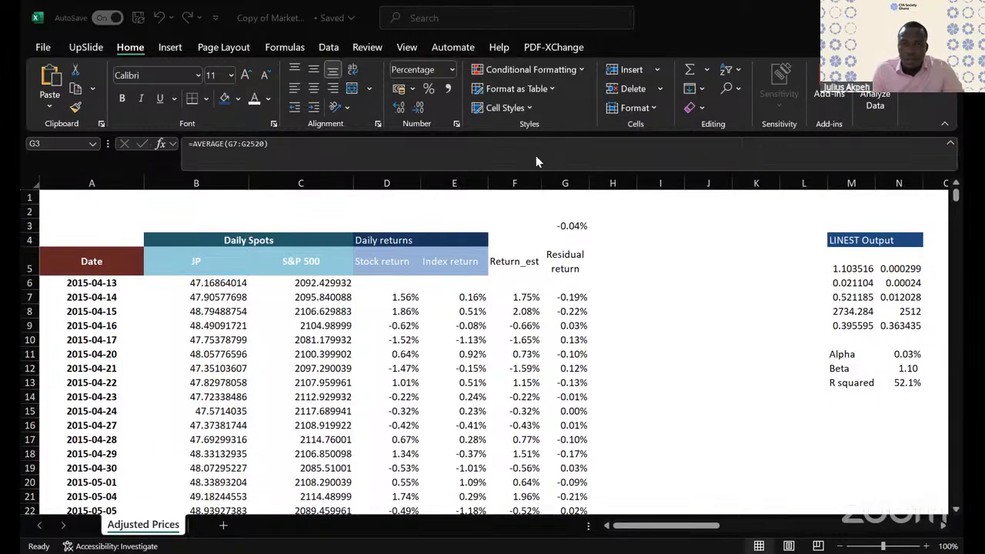
pyautogui.click(574, 225)
# Step: Review once more how G7 and G8 subtract the estimated return from the stock return
pyautogui.click(567, 296)
pyautogui.doubleClick(567, 296)
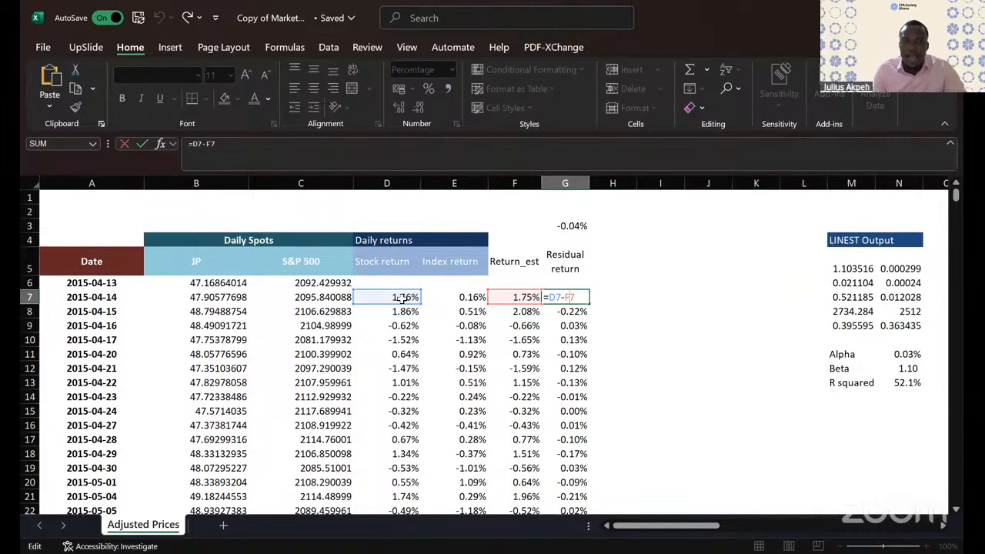
pyautogui.press('Escape')
pyautogui.doubleClick(565, 311)
pyautogui.press('Escape')
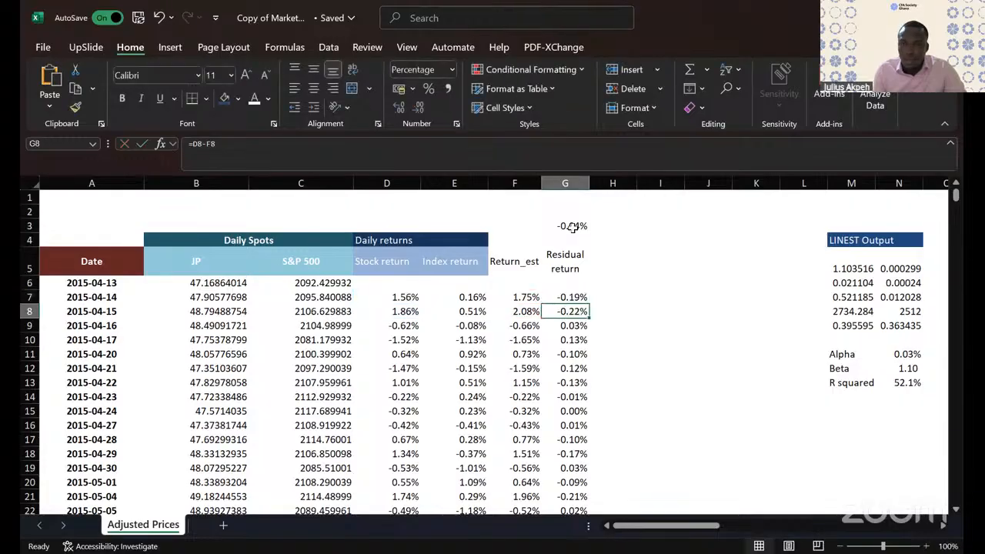
# Step: Replace the average in G3 with the total of the residual returns, =SUM(G7:G2520)
pyautogui.click(571, 226)
pyautogui.doubleClick(571, 226)
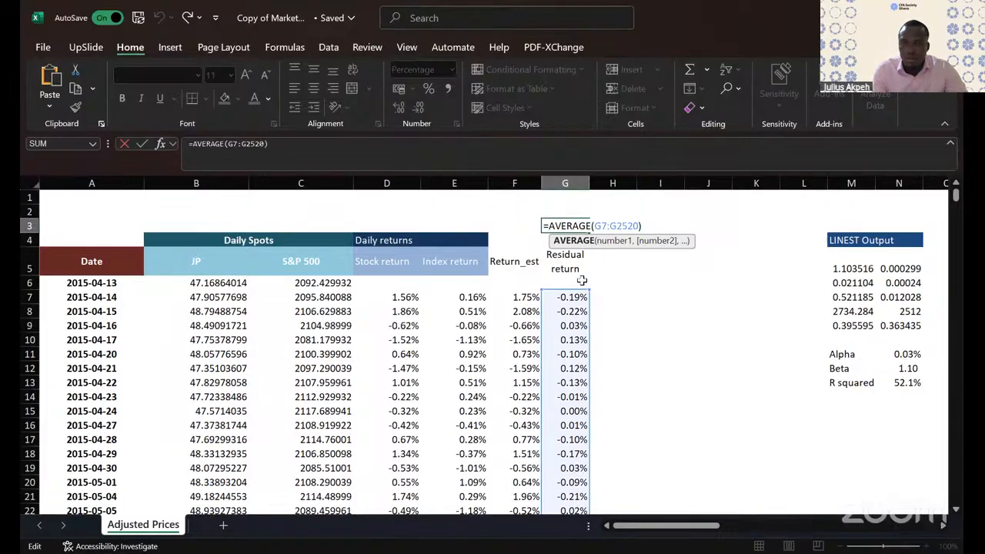
pyautogui.press('Escape')
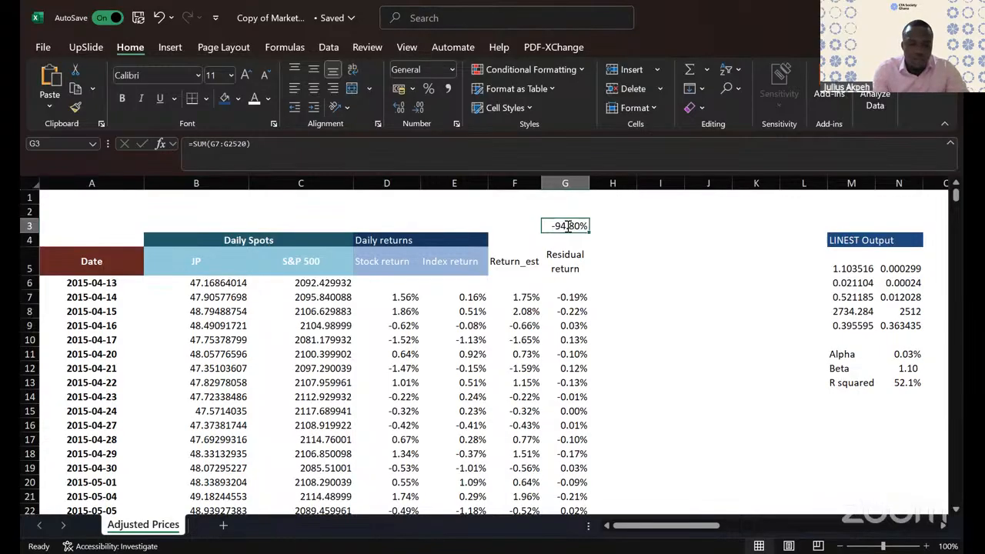
# Step: Change the total in G3 back to the average of the residual returns, =AVERAGE(G7:G2520)
pyautogui.doubleClick(568, 226)
pyautogui.press('BackSpace')
pyautogui.press('BackSpace')
pyautogui.press('BackSpace')
pyautogui.write('average')
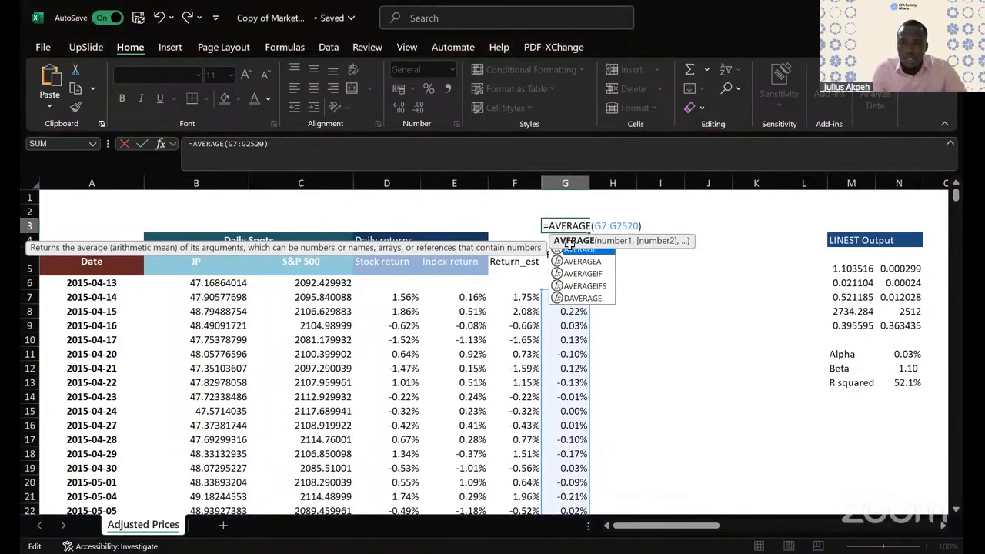
pyautogui.press('Return')
pyautogui.click(566, 225)
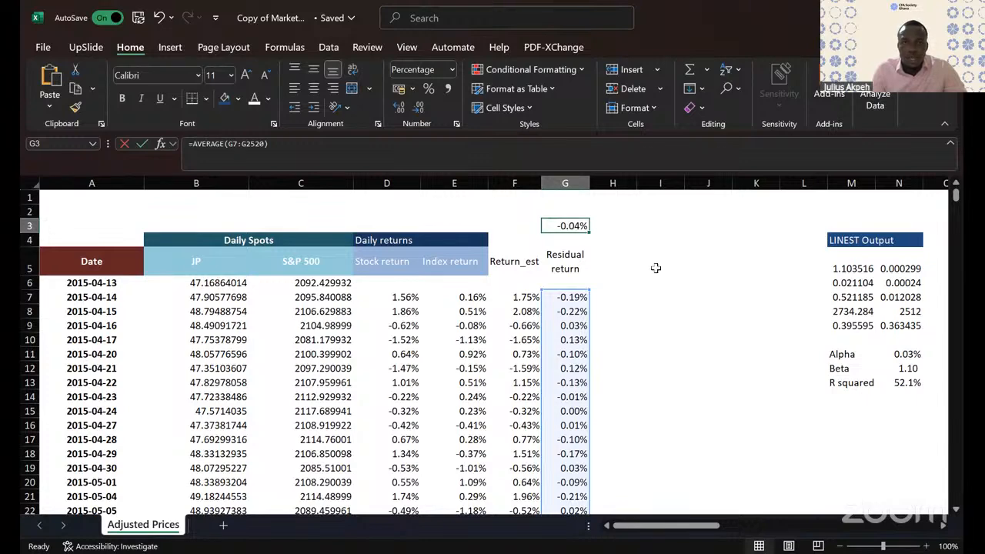
pyautogui.hotkey('alt', 'Tab')
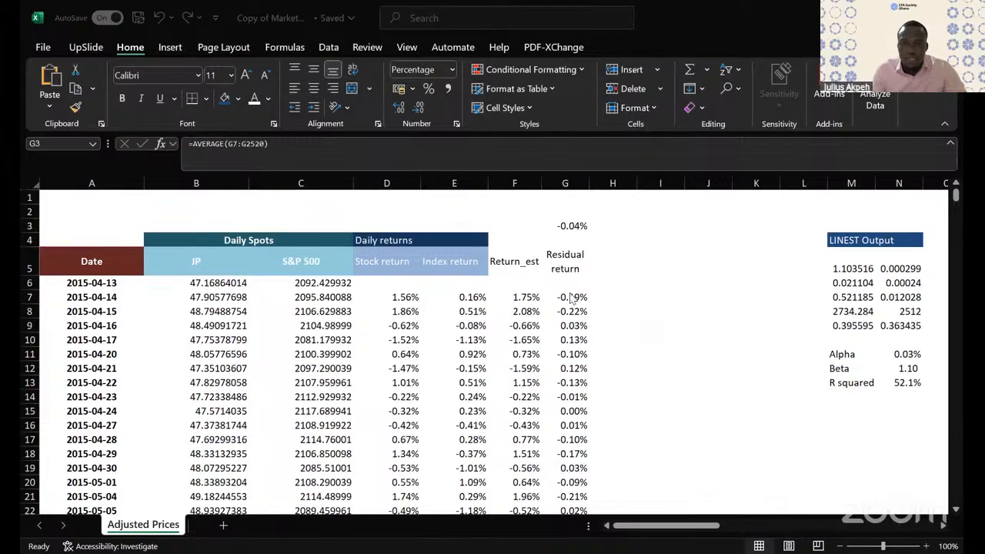
# Step: Correct the estimated return in F7 to use the index return, =$N$11+$N$12*E7, and fill it down column F
pyautogui.doubleClick(531, 297)
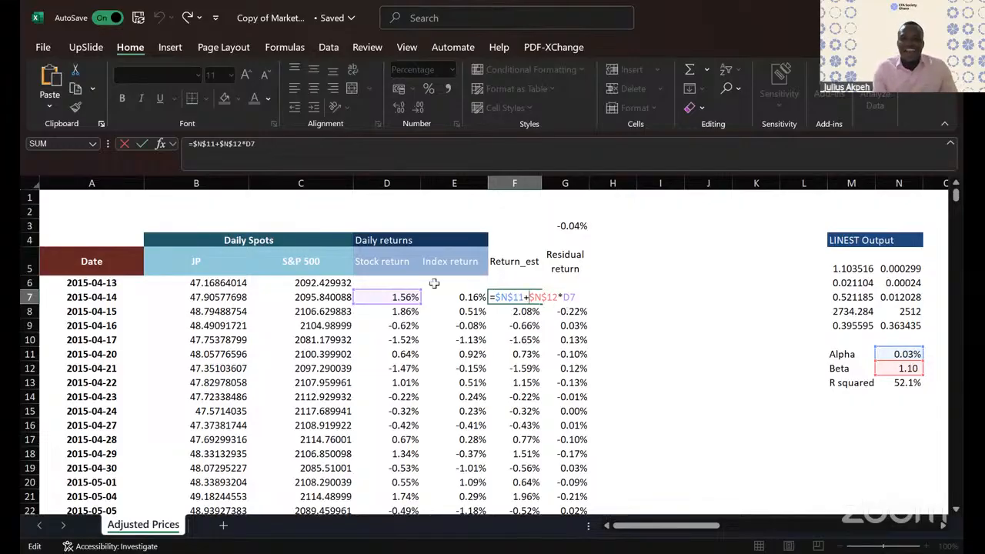
pyautogui.moveTo(413, 295); pyautogui.dragTo(446, 296)
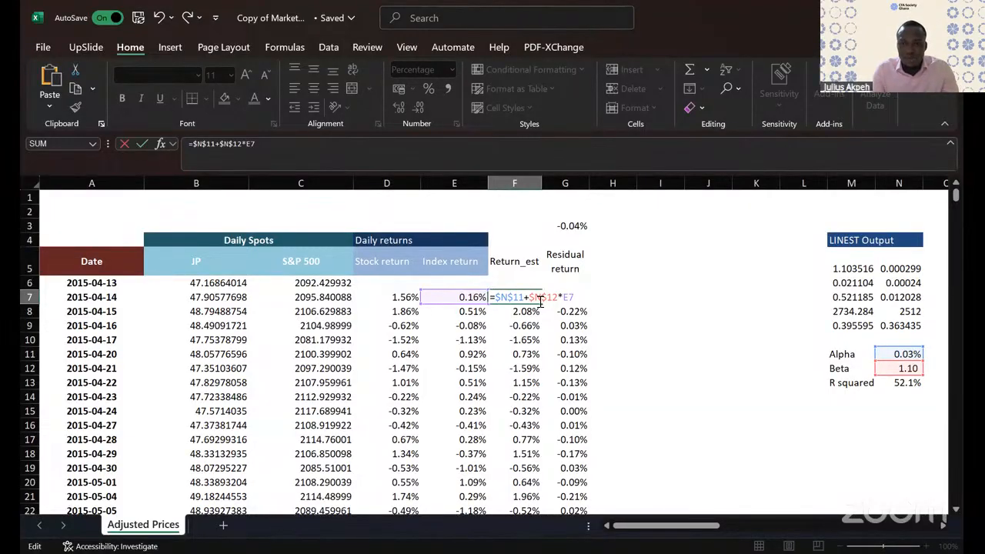
pyautogui.hotkey('ctrl', 'Return')
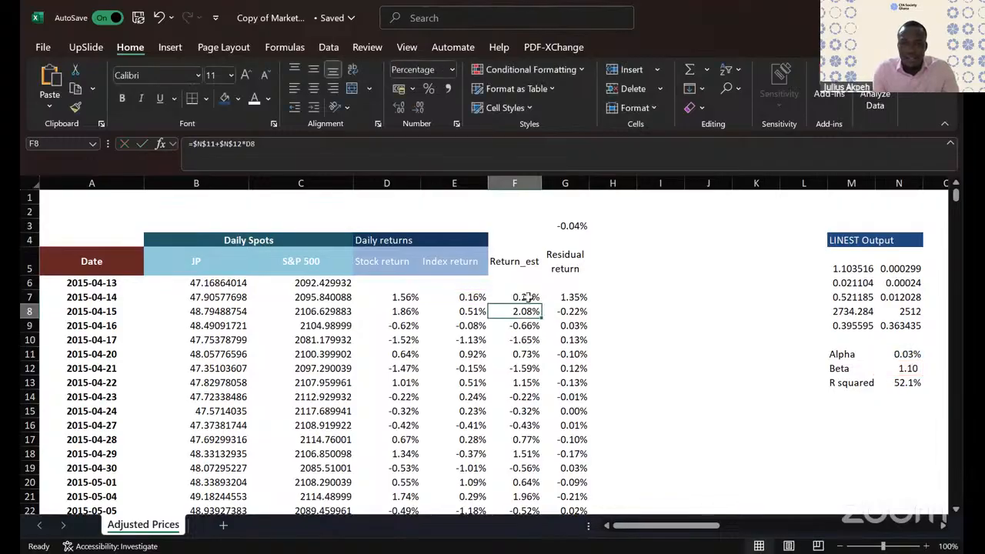
pyautogui.doubleClick(542, 306)
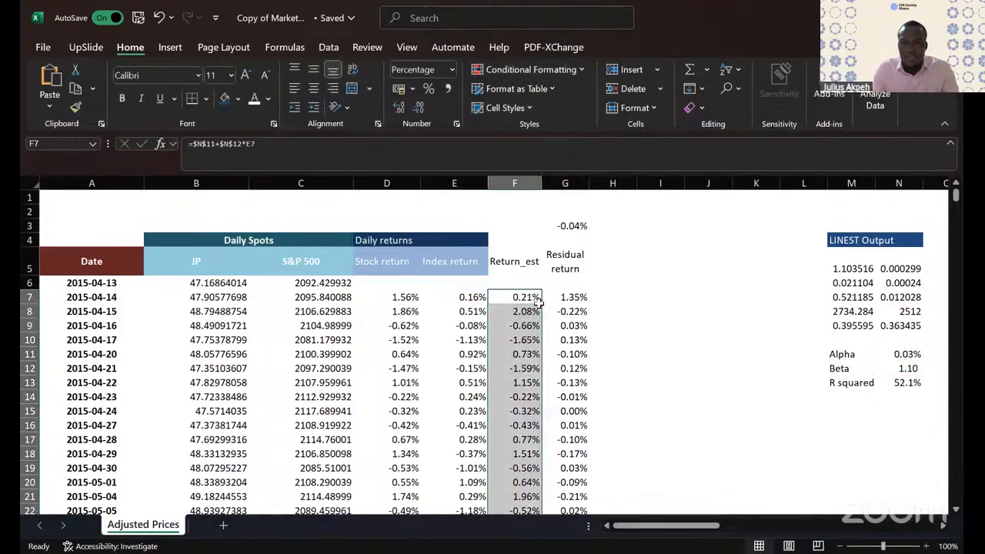
# Step: Extend the average residual return in G3 to twelve decimal places
pyautogui.click(569, 225)
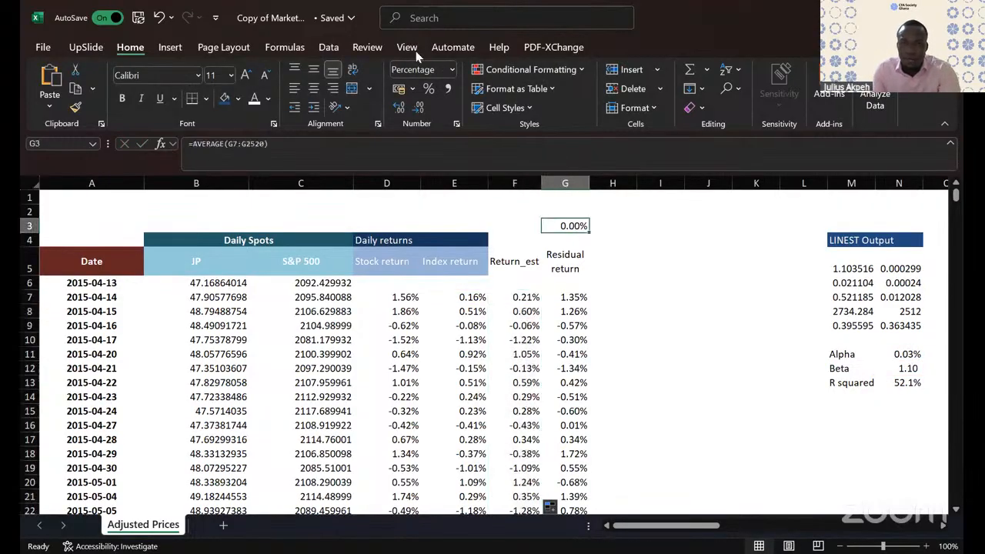
pyautogui.click(400, 107)
pyautogui.click(400, 108)
pyautogui.click(402, 107)
pyautogui.click(400, 107)
pyautogui.click(400, 107)
pyautogui.click(400, 108)
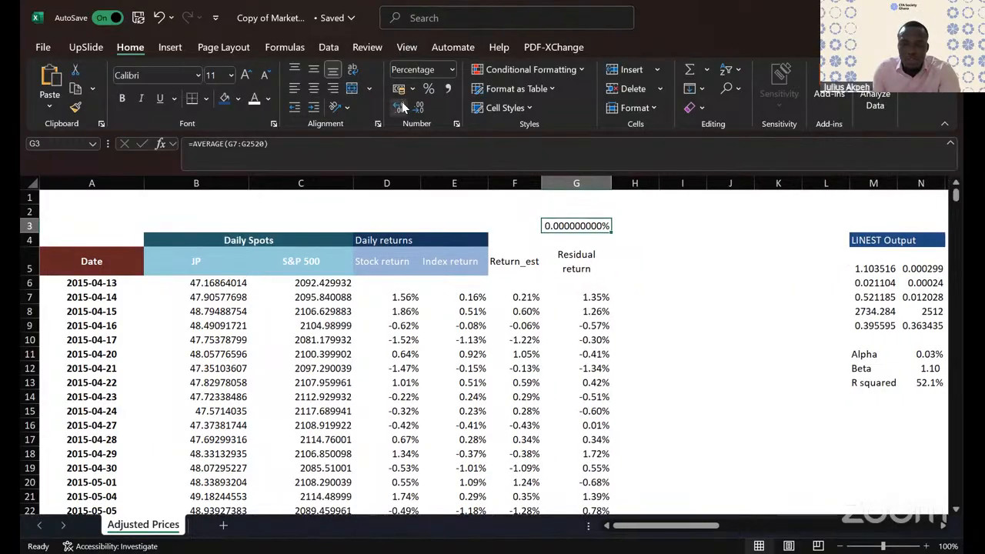
pyautogui.click(400, 108)
pyautogui.click(400, 108)
pyautogui.click(400, 108)
pyautogui.click(400, 108)
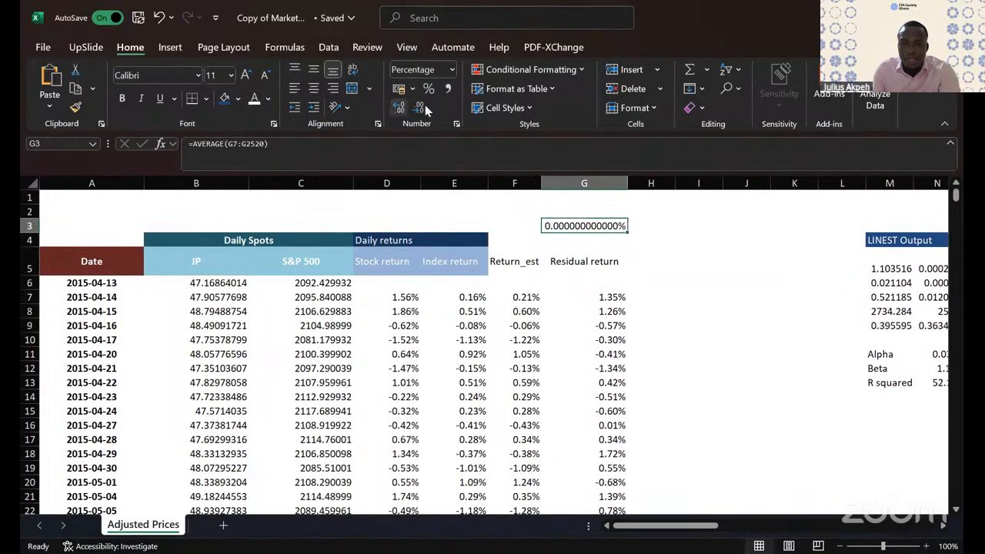
# Step: Undo the added decimal places in G3, making sure the corrected estimated return formula stays filled down column F
pyautogui.click(160, 17)
pyautogui.click(160, 17)
pyautogui.click(160, 17)
pyautogui.click(160, 17)
pyautogui.click(160, 17)
pyautogui.click(160, 17)
pyautogui.click(160, 17)
pyautogui.click(160, 17)
pyautogui.click(160, 17)
pyautogui.click(160, 17)
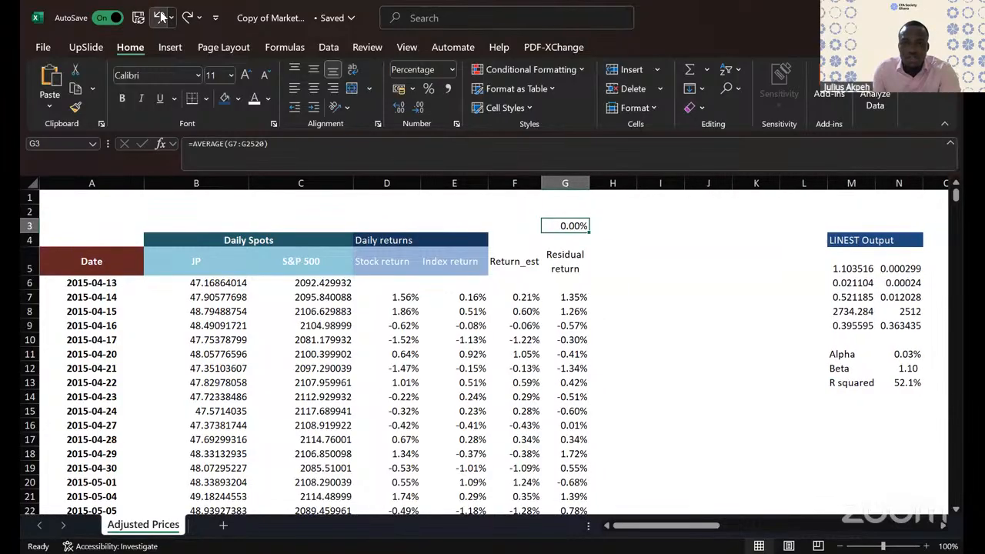
pyautogui.click(160, 16)
pyautogui.click(160, 17)
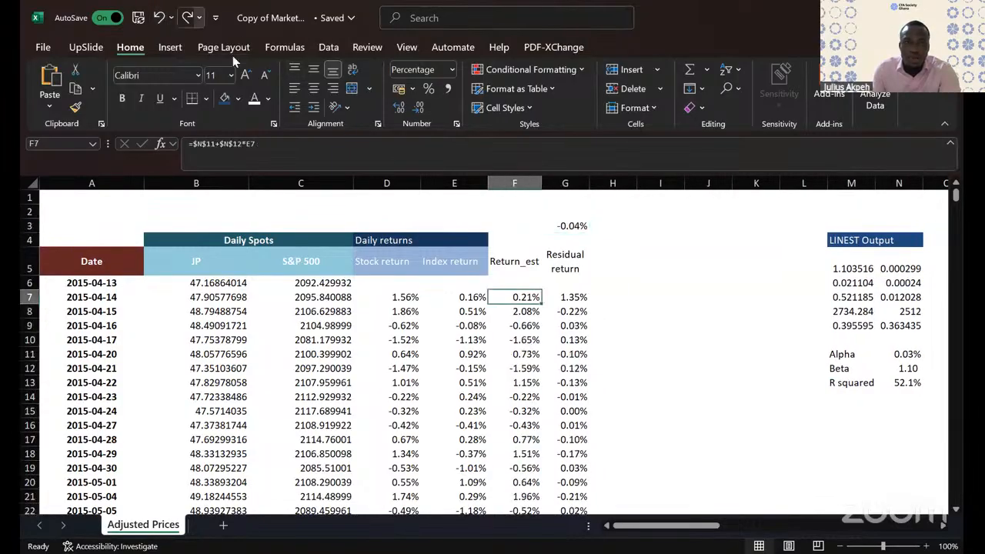
pyautogui.hotkey('ctrl', 'y')
pyautogui.click(597, 325)
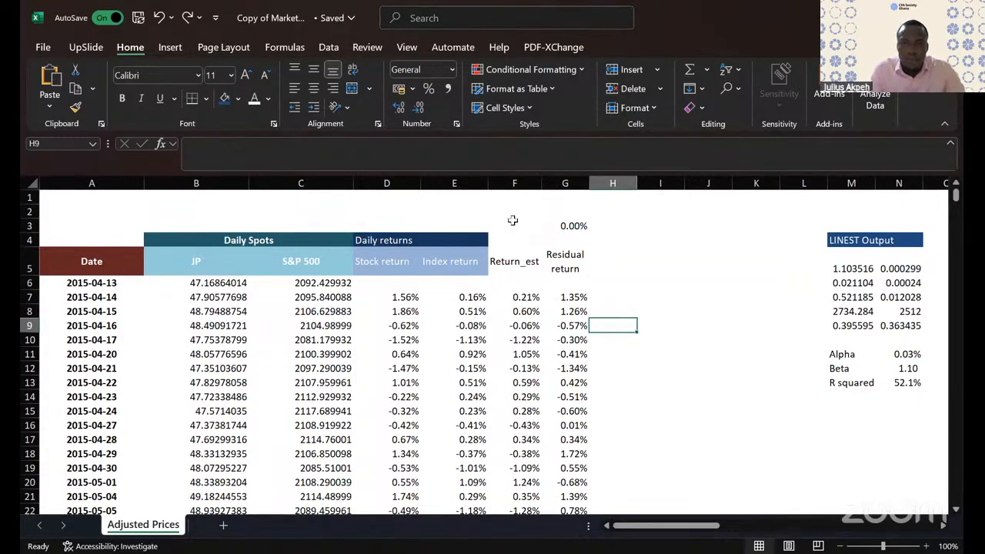
# Step: Clear the average residual return from G3
pyautogui.moveTo(513, 220); pyautogui.dragTo(586, 225)
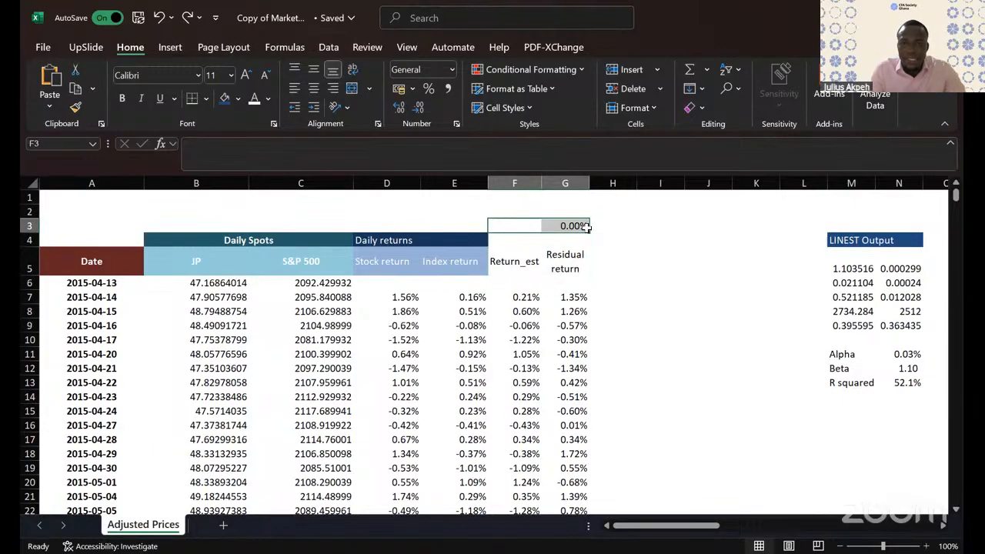
pyautogui.click(574, 225)
pyautogui.click(531, 226)
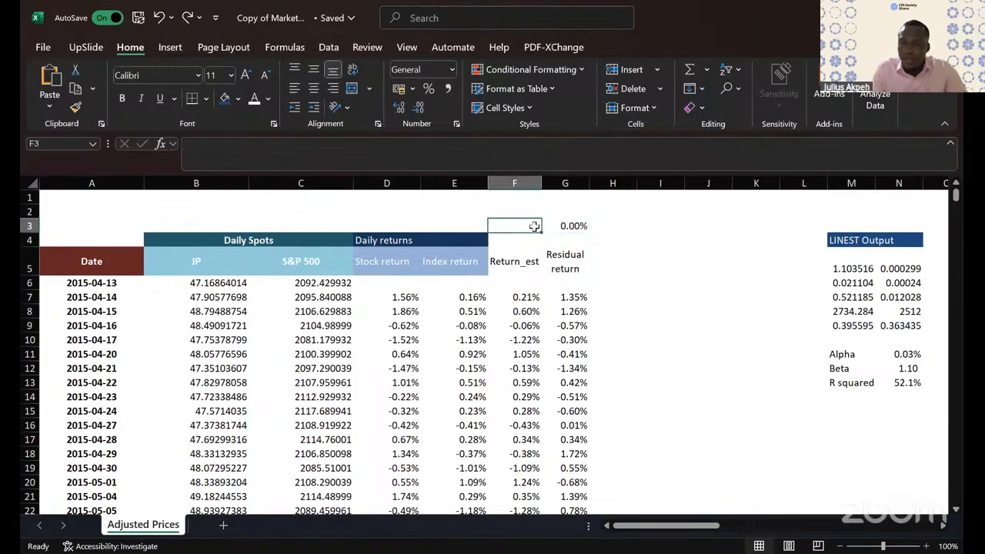
pyautogui.click(558, 225)
pyautogui.press('Delete')
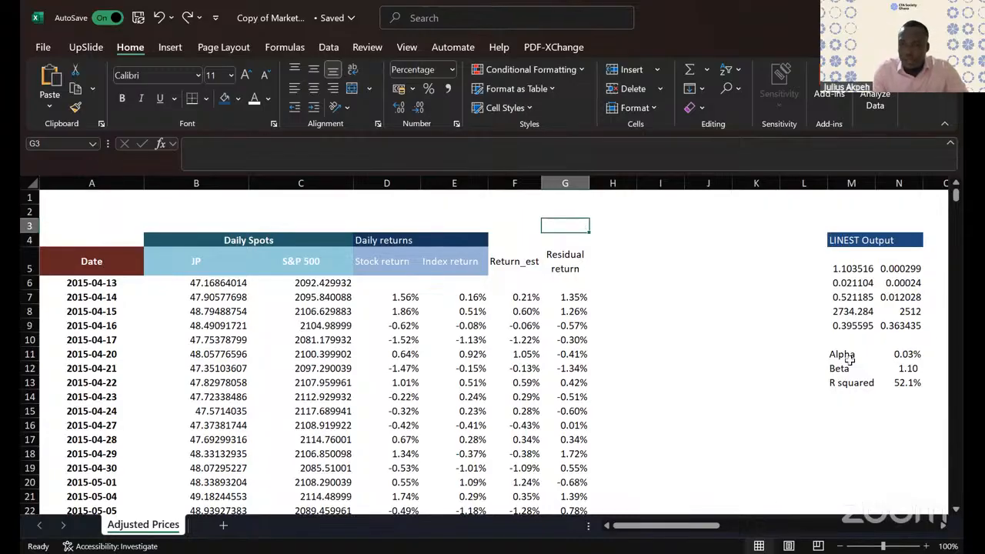
# Step: Label M15, below the R squared entry, as "Mean residuals"
pyautogui.click(846, 410)
pyautogui.write('Mean')
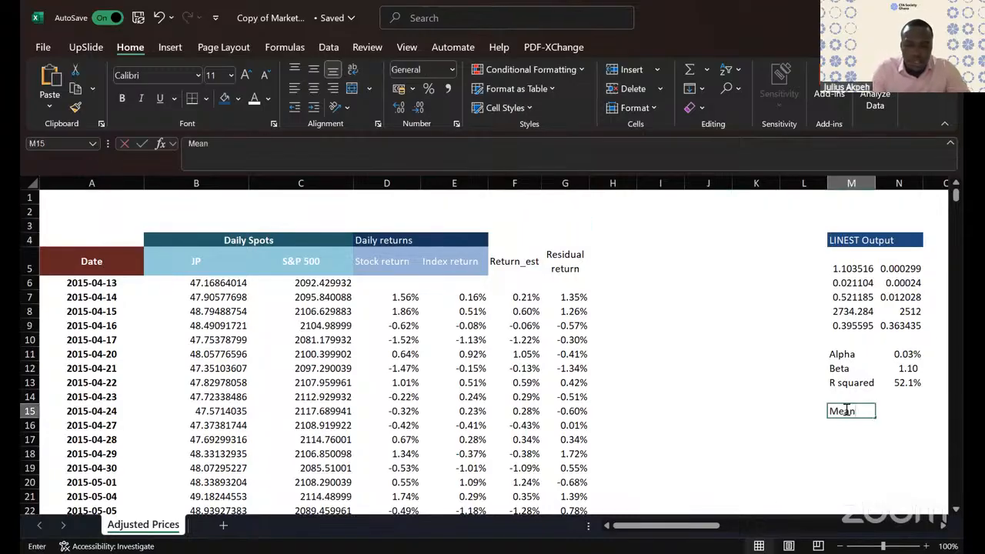
pyautogui.write(' of r')
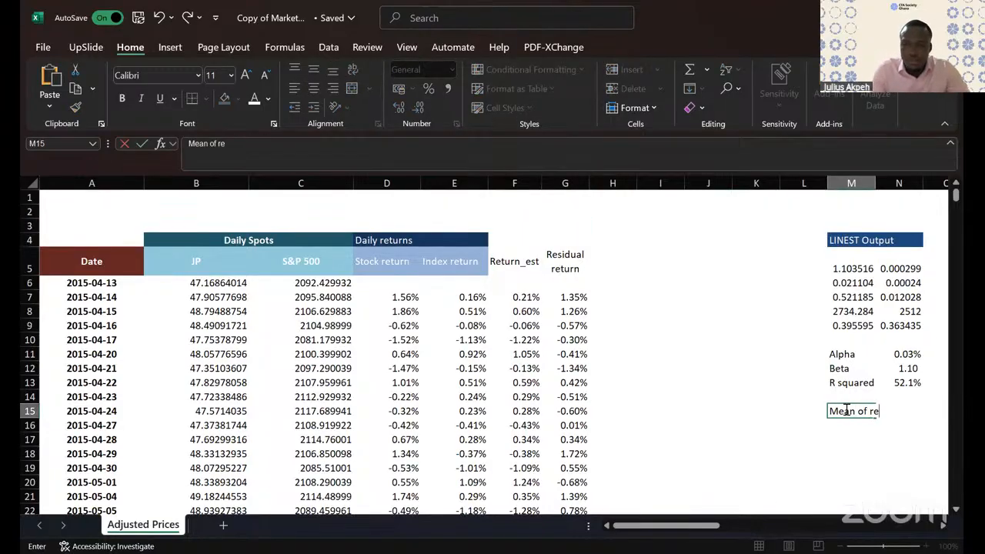
pyautogui.write('e')
pyautogui.press('BackSpace')
pyautogui.press('BackSpace')
pyautogui.press('BackSpace')
pyautogui.press('BackSpace')
pyautogui.press('BackSpace')
pyautogui.press('BackSpace')
pyautogui.press('BackSpace')
pyautogui.press('BackSpace')
pyautogui.press('BackSpace')
pyautogui.press('BackSpace')
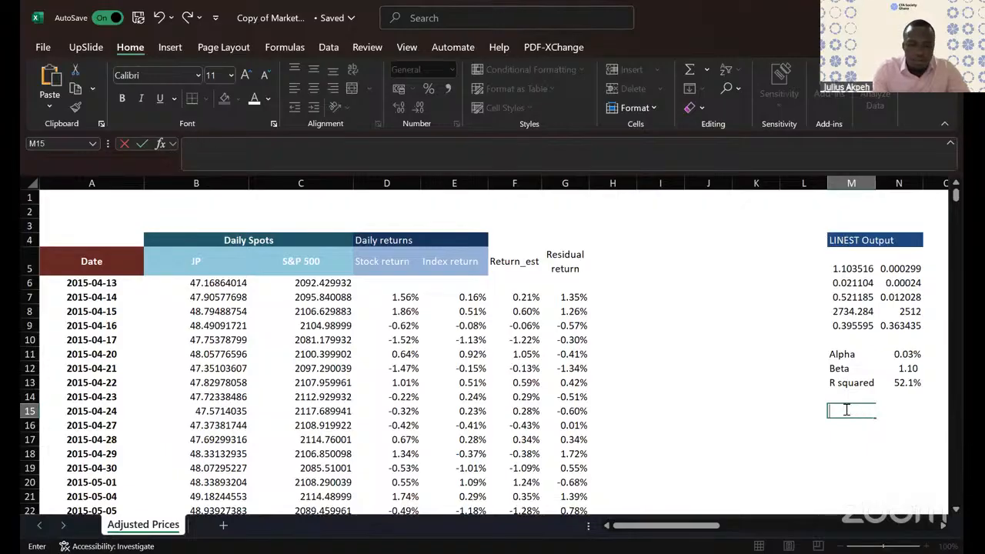
pyautogui.write('Mean resi')
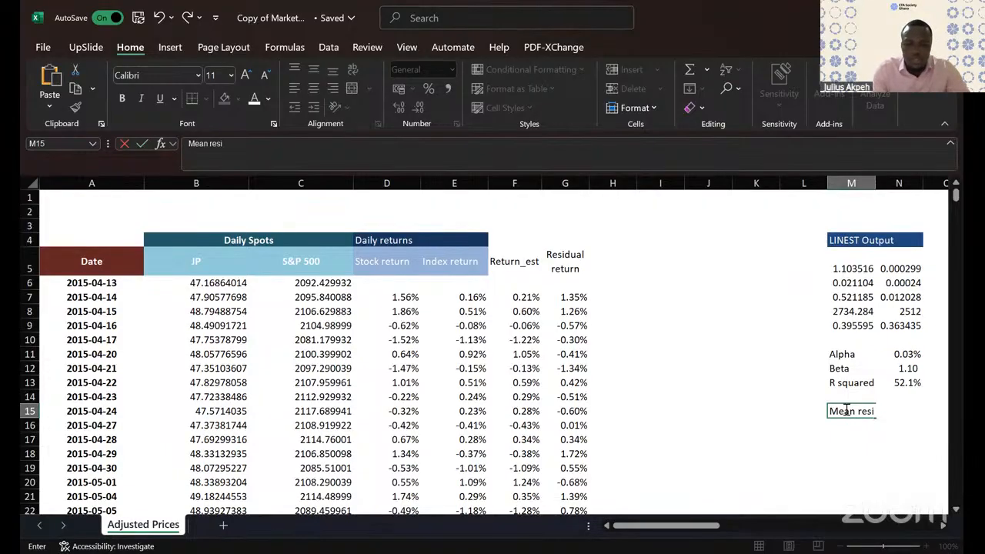
pyautogui.write('duals')
pyautogui.press('Tab')
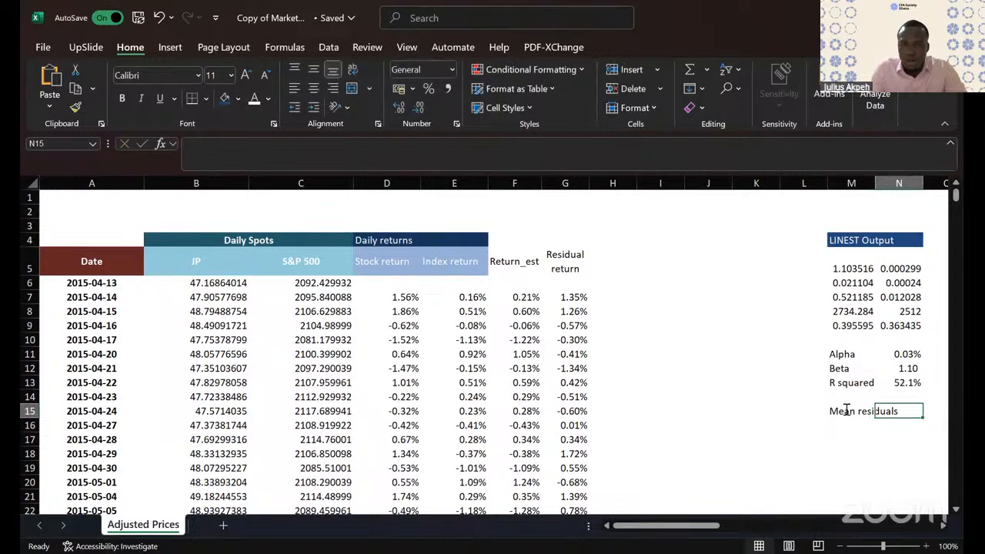
# Step: Calculate the mean of the residual returns in N15 with =AVERAGE(G7:G2520)
pyautogui.write('=')
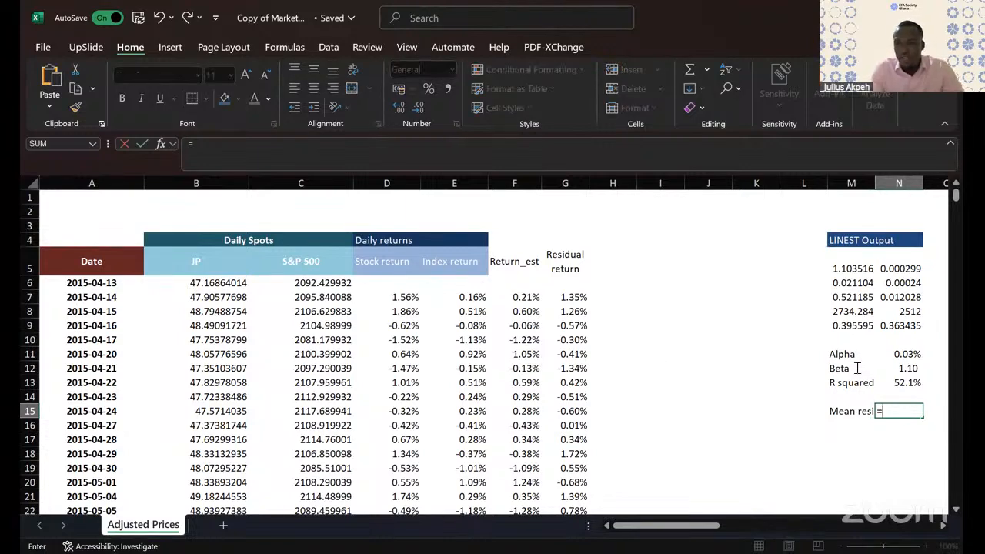
pyautogui.write('ave')
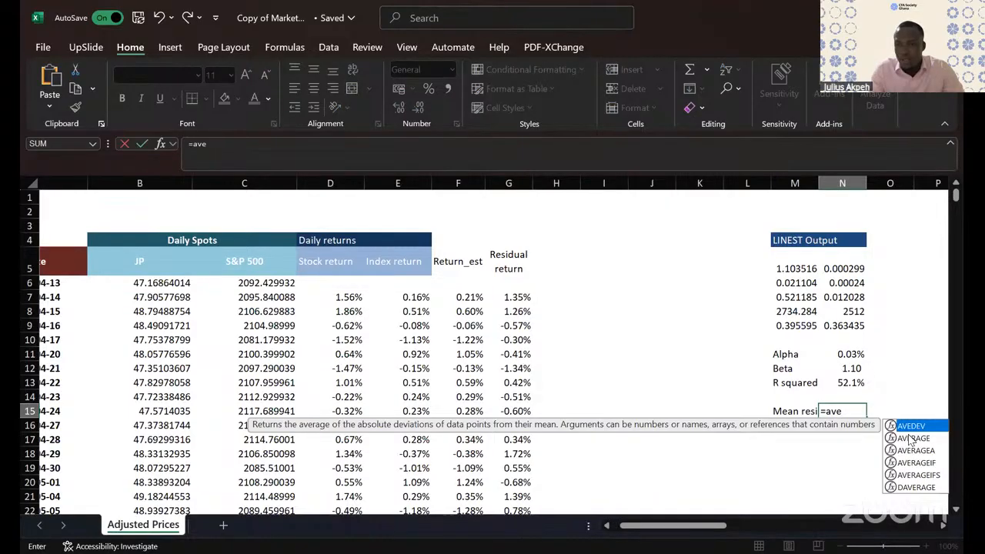
pyautogui.doubleClick(909, 437)
pyautogui.write('D7:D2520')
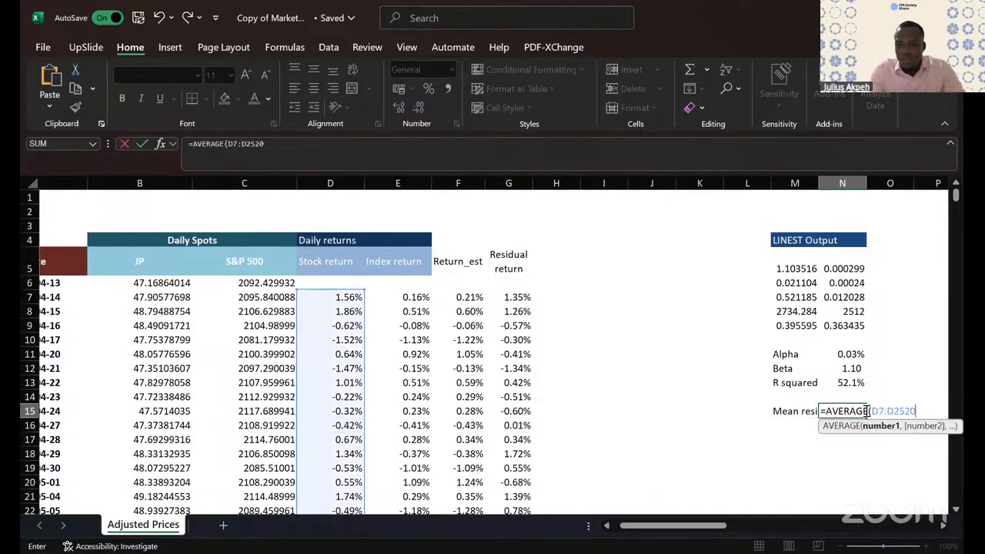
pyautogui.write(')')
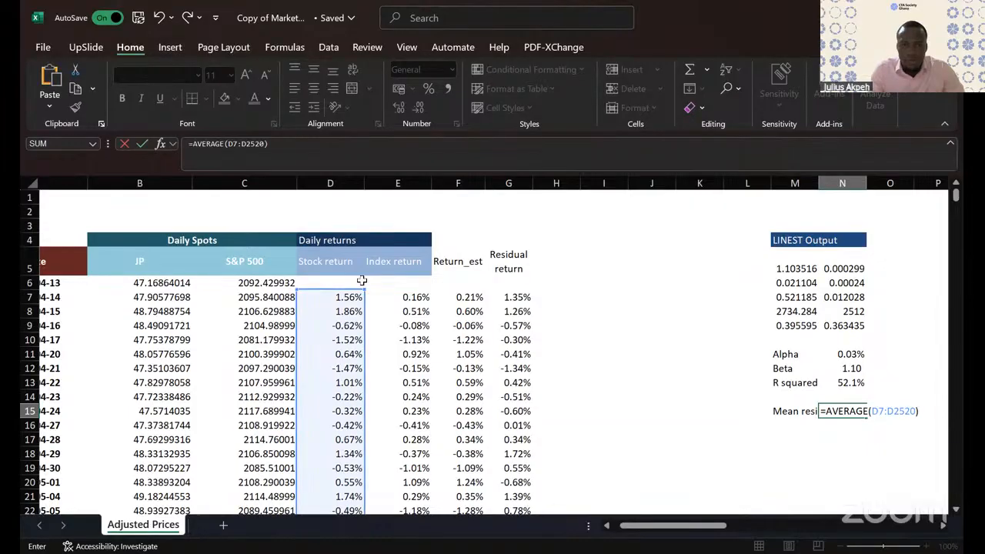
pyautogui.moveTo(362, 281); pyautogui.dragTo(514, 292)
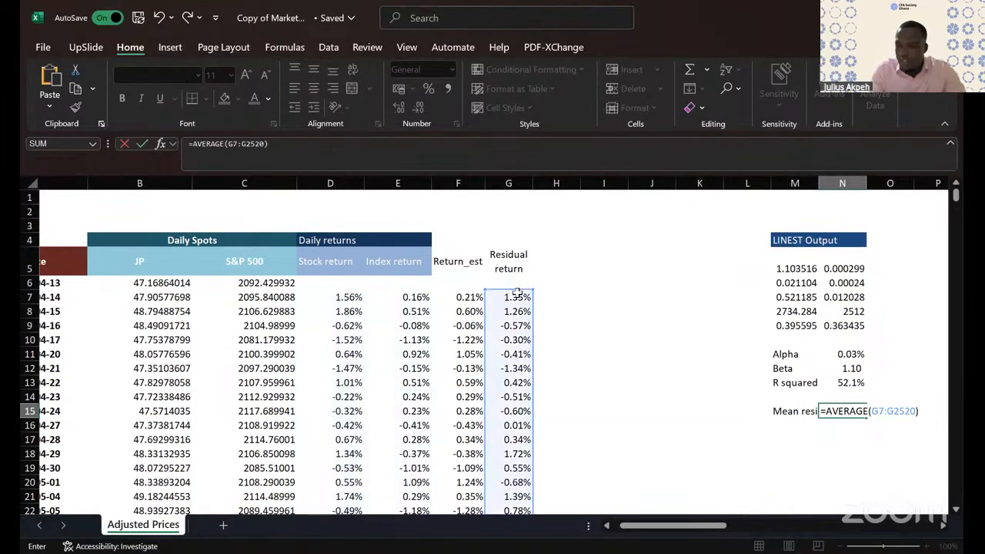
pyautogui.press('Return')
pyautogui.click(783, 429)
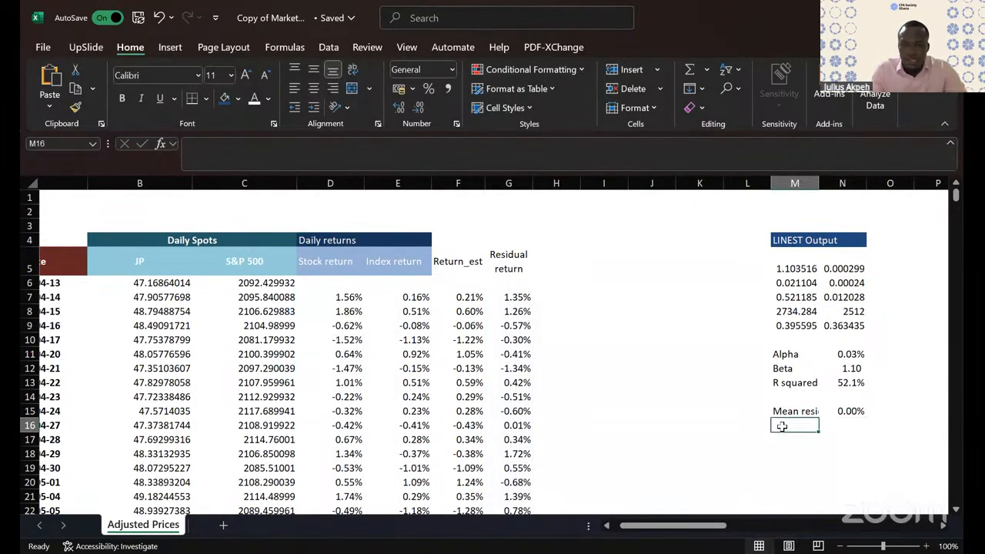
pyautogui.write('Standard')
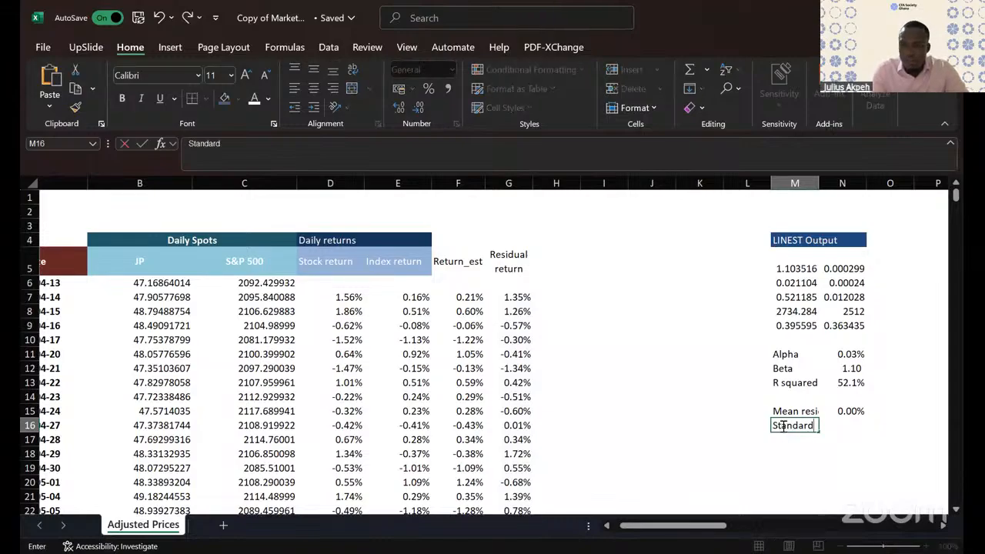
pyautogui.press('Escape')
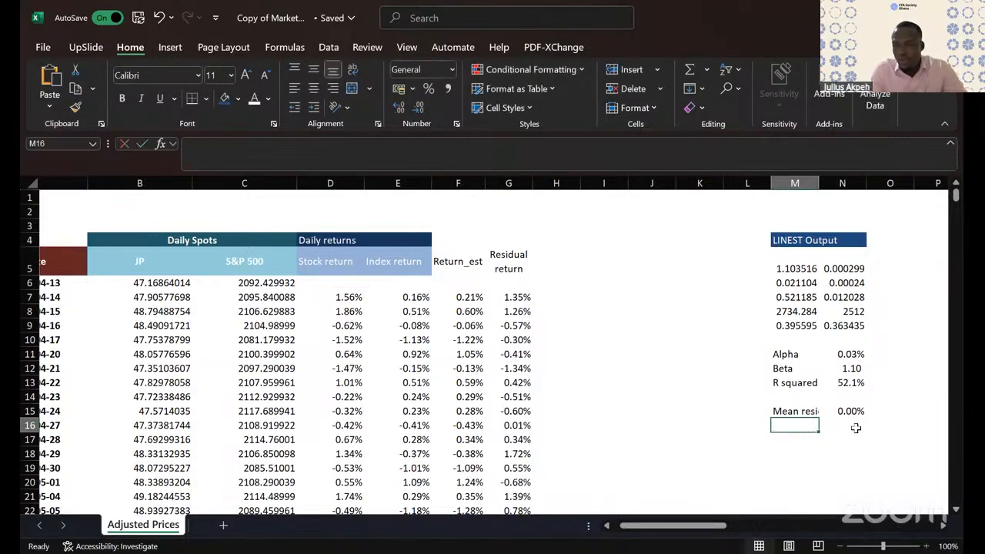
# Step: Calculate the population standard deviation of the residual returns in N16 with =STDEV.P(G7:G2520)
pyautogui.click(853, 429)
pyautogui.write('=')
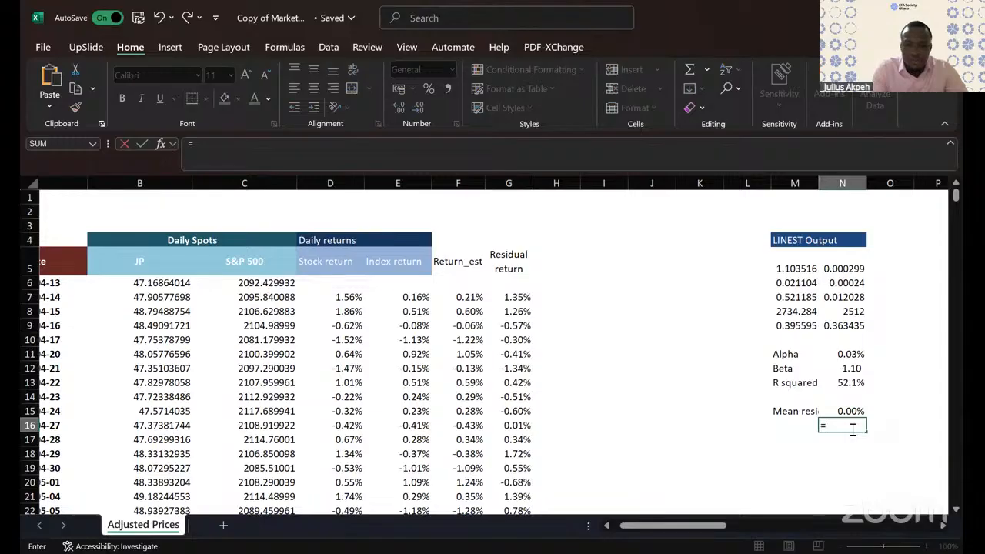
pyautogui.write('sta')
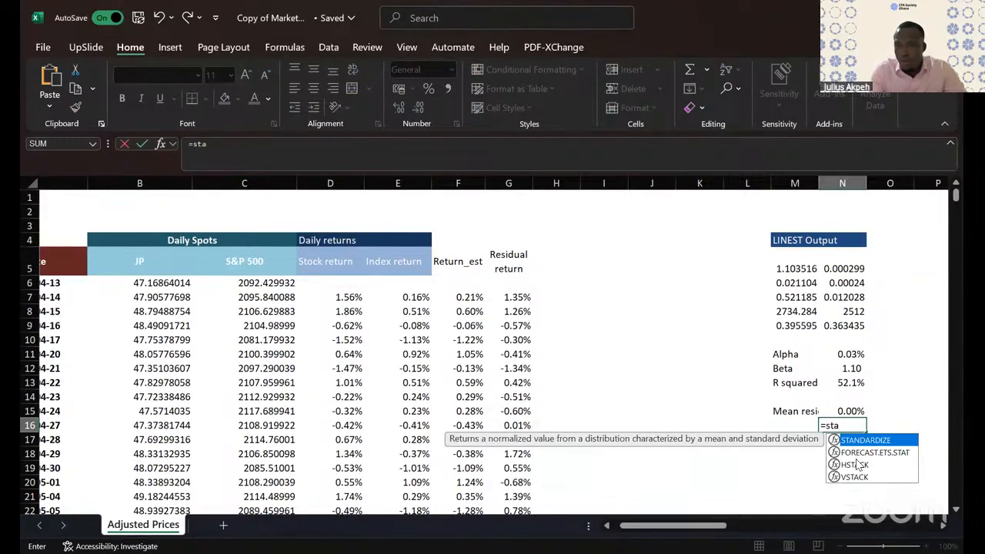
pyautogui.press('BackSpace')
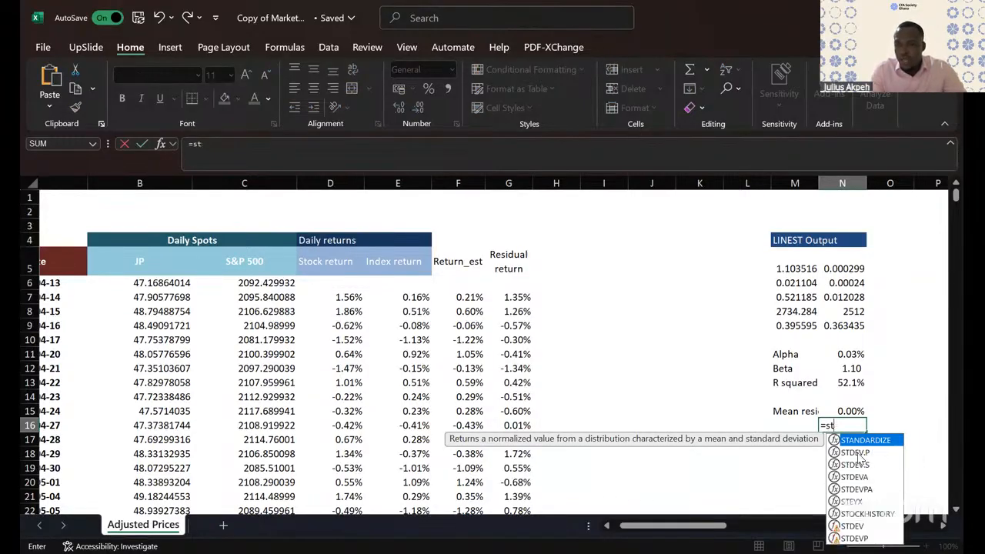
pyautogui.doubleClick(858, 452)
pyautogui.write('D7:D2520')
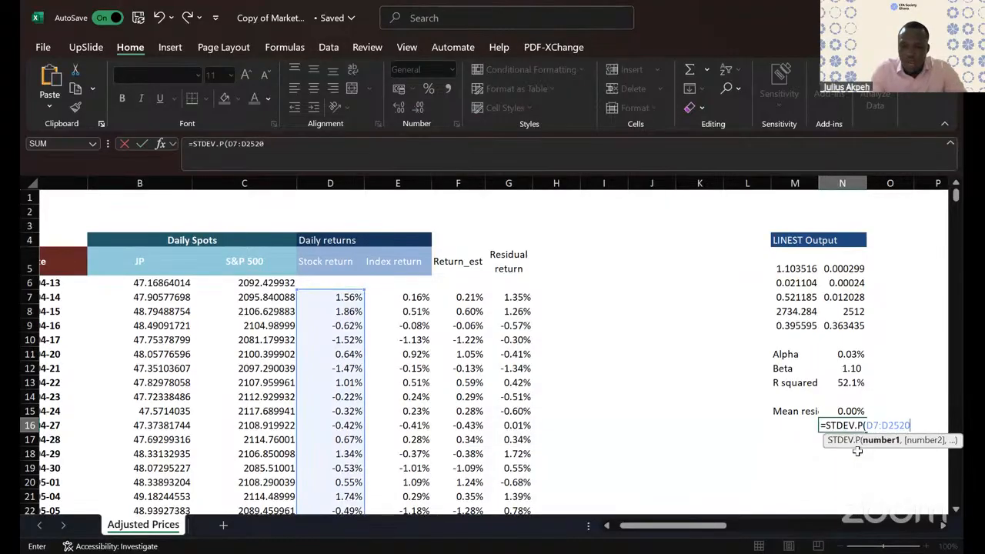
pyautogui.write(')')
pyautogui.moveTo(374, 339); pyautogui.dragTo(508, 346)
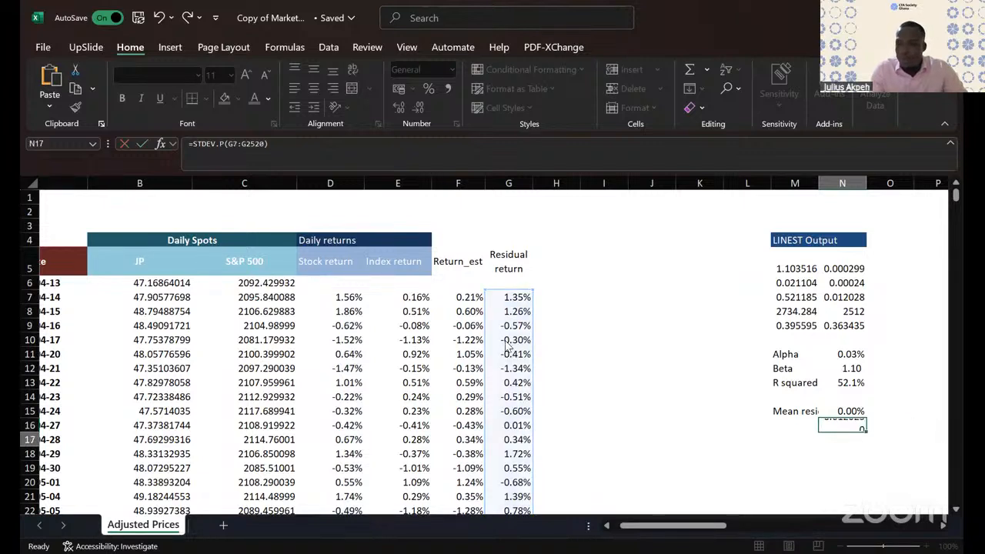
pyautogui.press('Return')
pyautogui.click(846, 424)
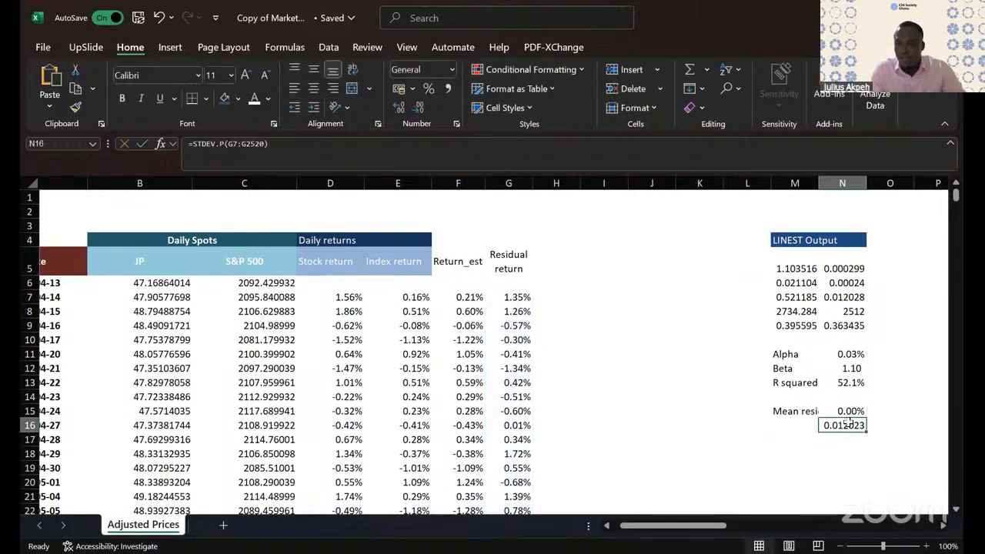
# Step: Format the residual standard deviation in N16 as a percentage with two decimal places
pyautogui.click(430, 88)
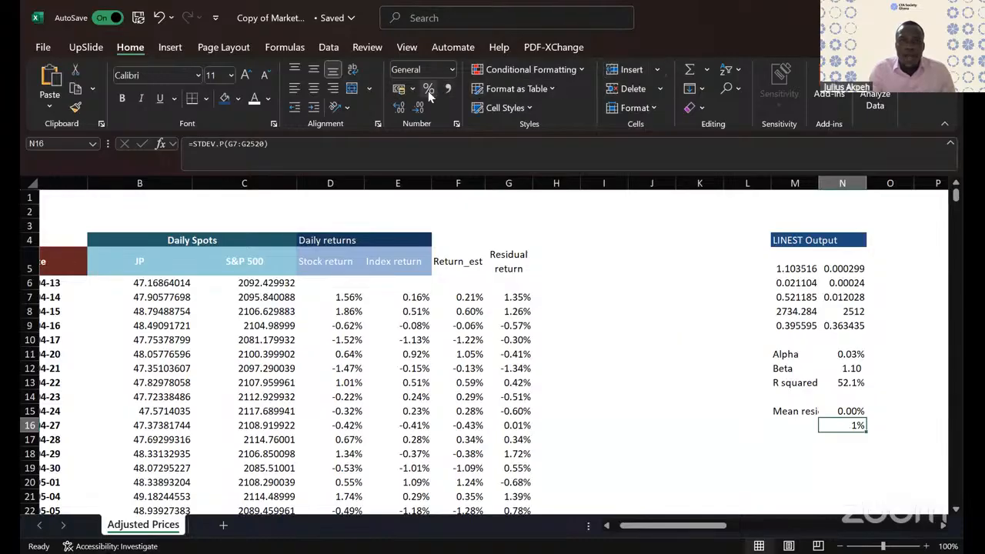
pyautogui.click(400, 107)
pyautogui.click(401, 107)
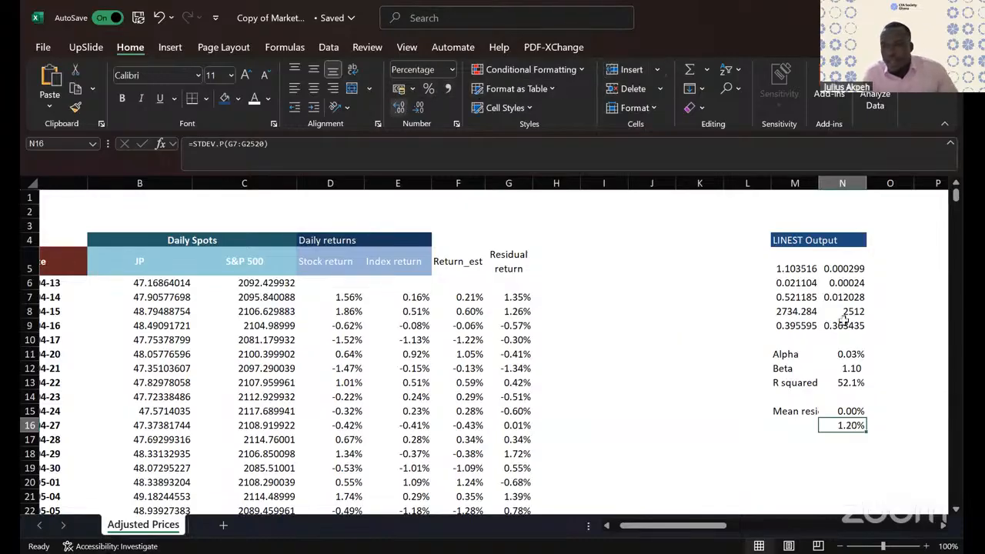
pyautogui.doubleClick(855, 424)
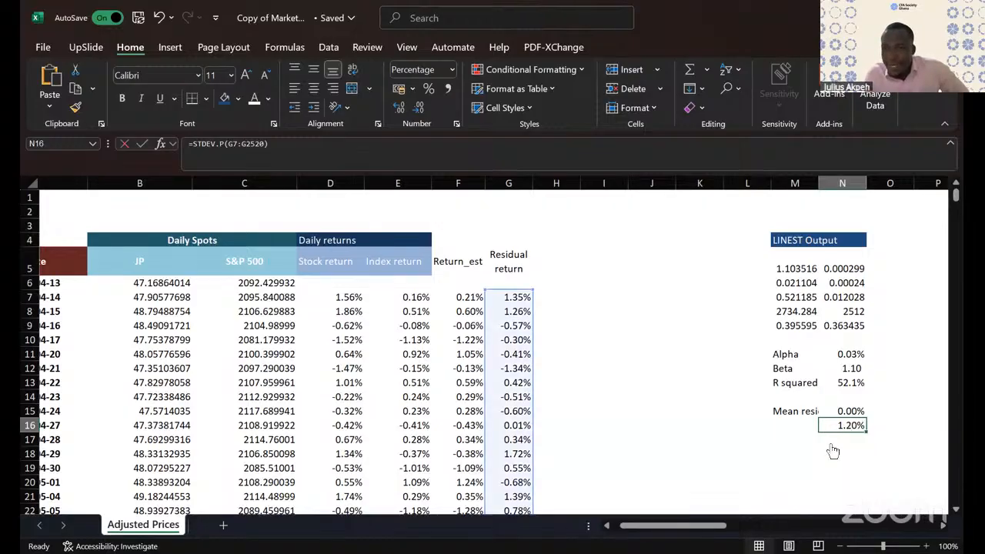
# Step: Format the LINEST standard error in N7 as a percentage with two decimal places and give it a light red fill
pyautogui.click(842, 299)
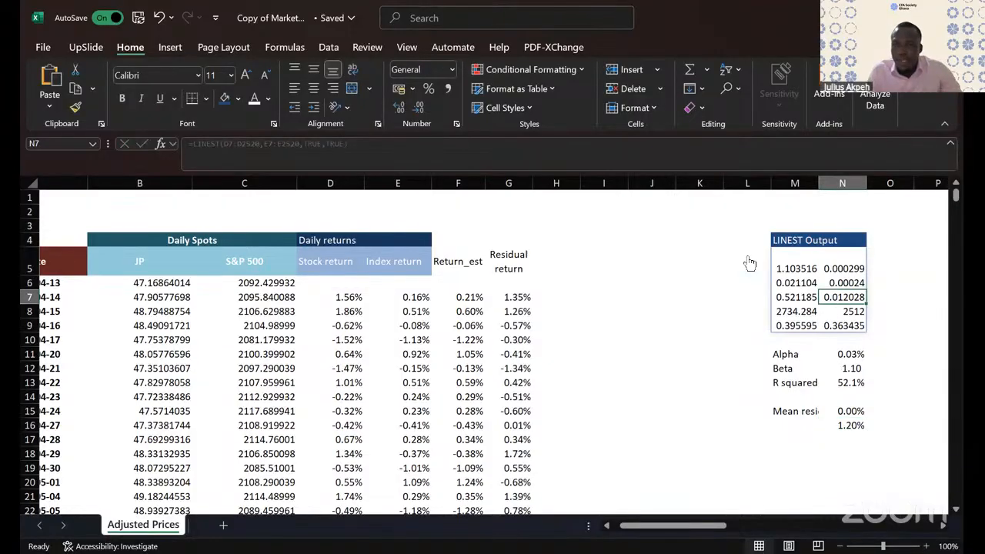
pyautogui.click(428, 88)
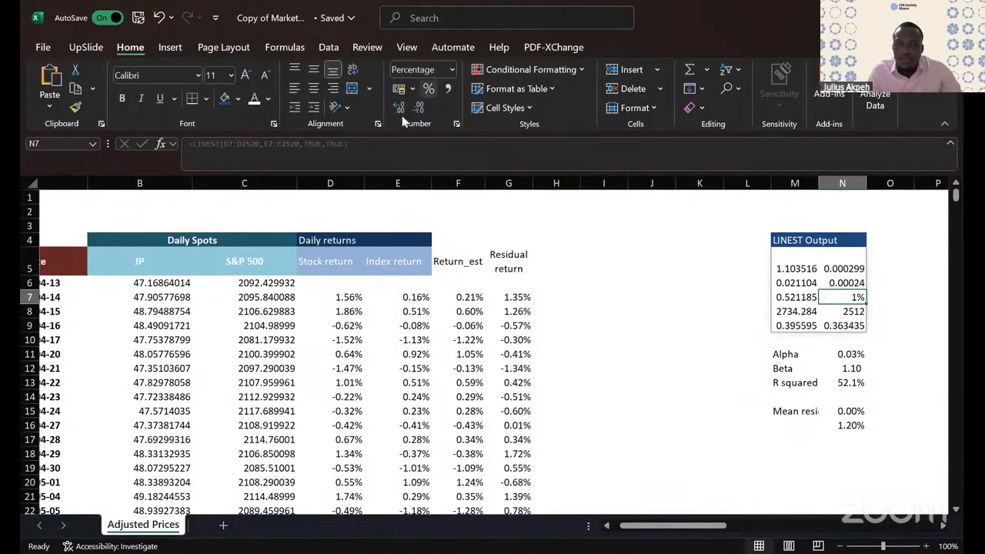
pyautogui.click(399, 107)
pyautogui.click(399, 107)
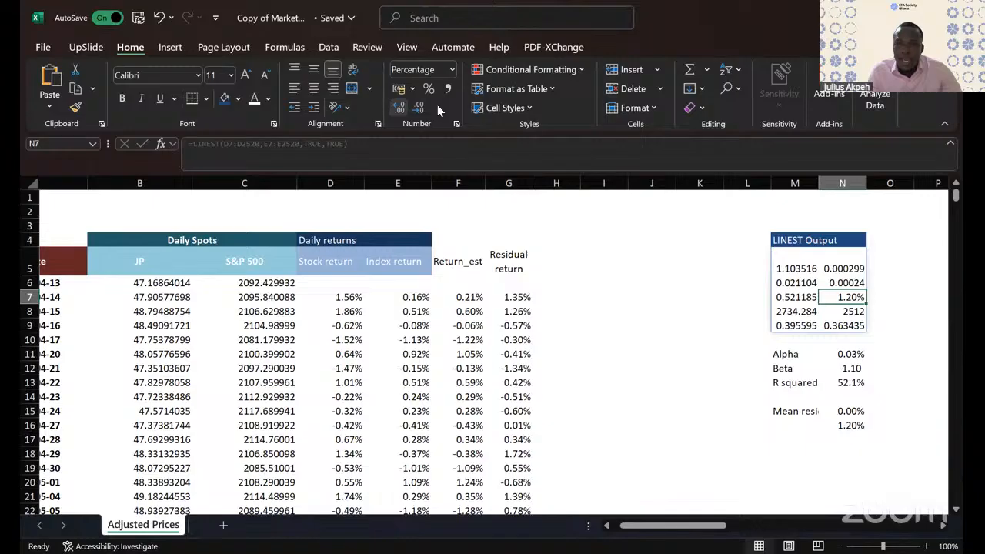
pyautogui.click(237, 98)
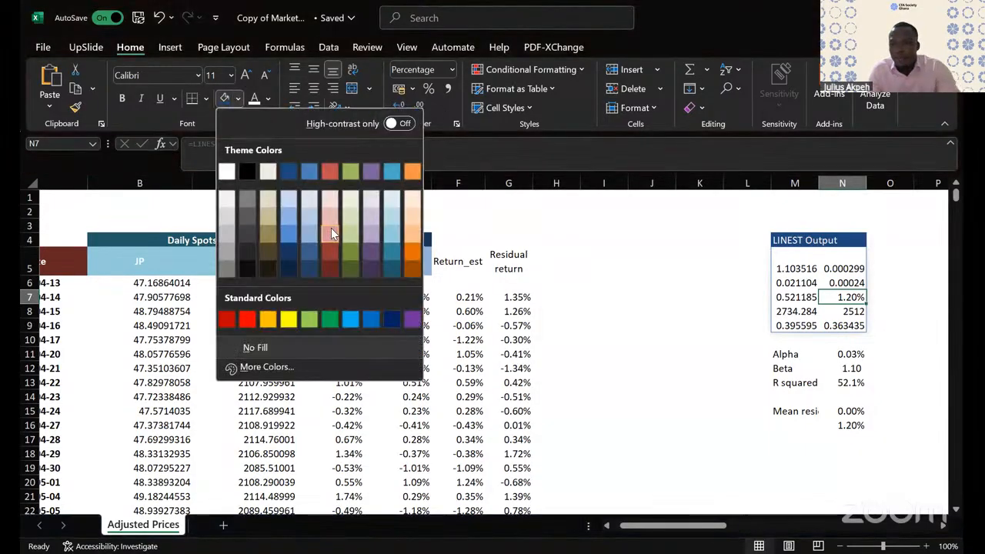
pyautogui.click(331, 228)
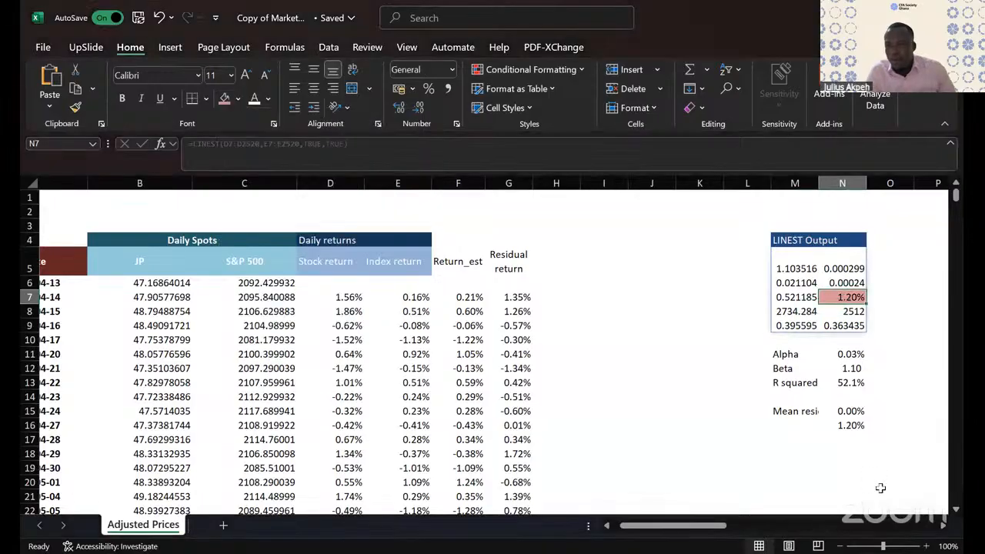
# Step: Label M16 as "Standard error" and autofit column M to its contents
pyautogui.click(847, 428)
pyautogui.click(817, 427)
pyautogui.write('Stand')
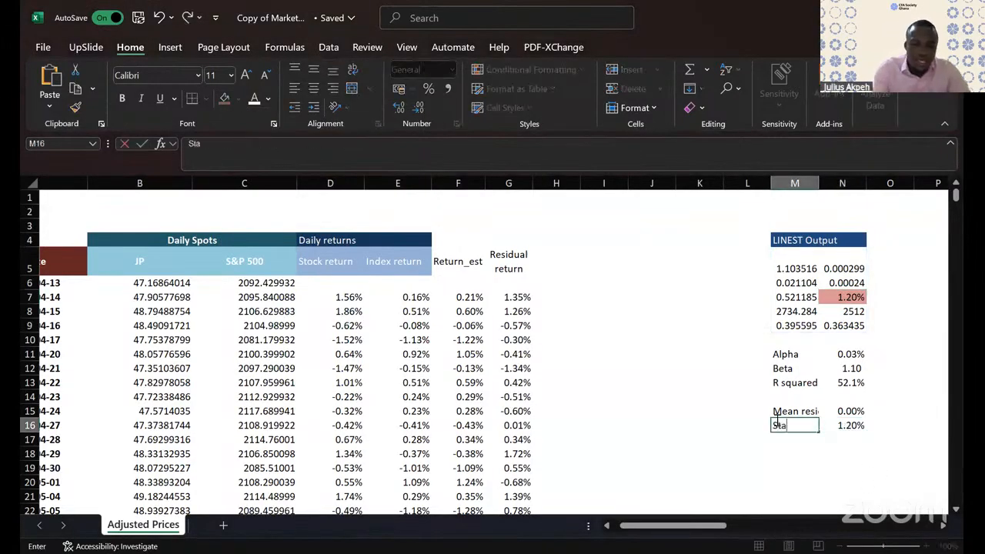
pyautogui.write('rd')
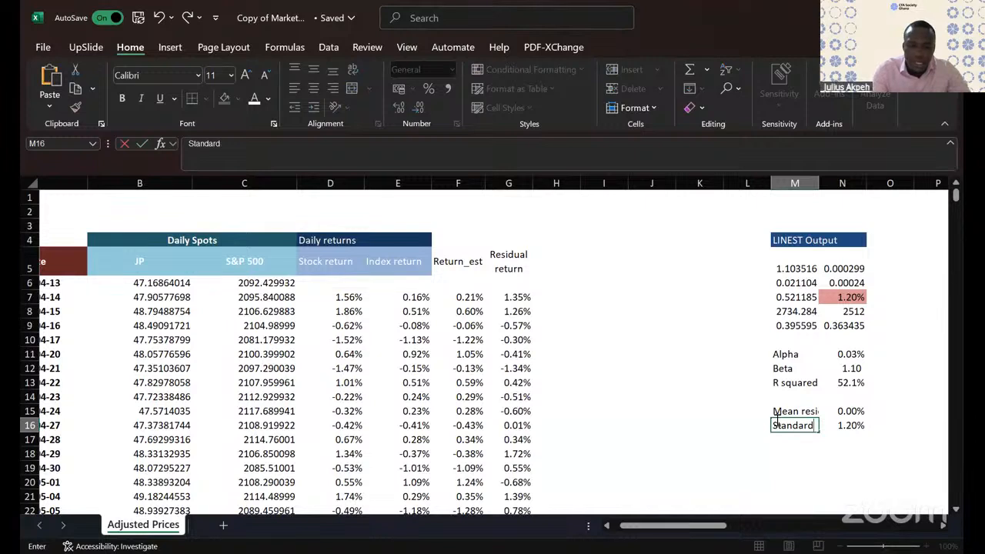
pyautogui.write(' error of the regr')
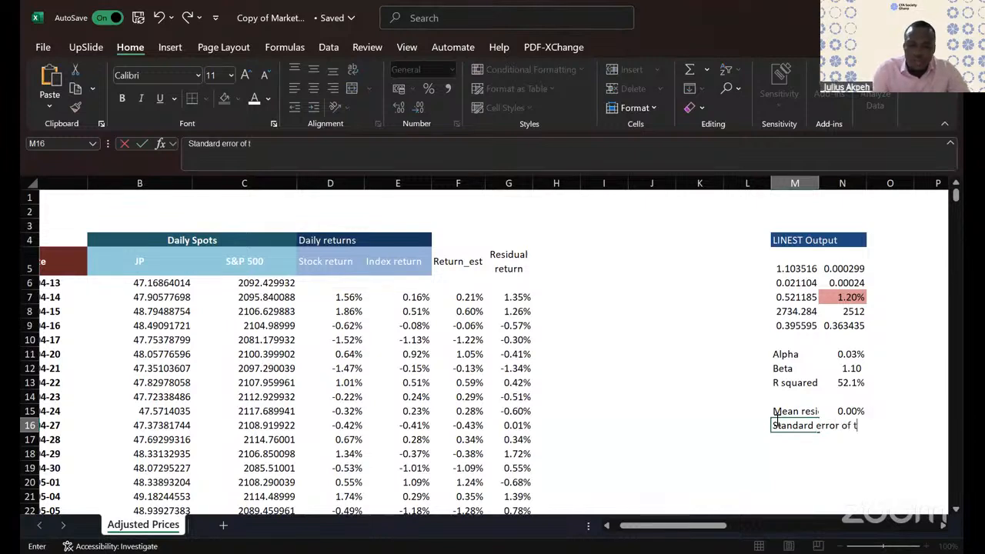
pyautogui.press('BackSpace')
pyautogui.press('BackSpace')
pyautogui.press('BackSpace')
pyautogui.press('BackSpace')
pyautogui.press('BackSpace')
pyautogui.press('BackSpace')
pyautogui.press('BackSpace')
pyautogui.press('BackSpace')
pyautogui.press('BackSpace')
pyautogui.press('BackSpace')
pyautogui.press('BackSpace')
pyautogui.press('BackSpace')
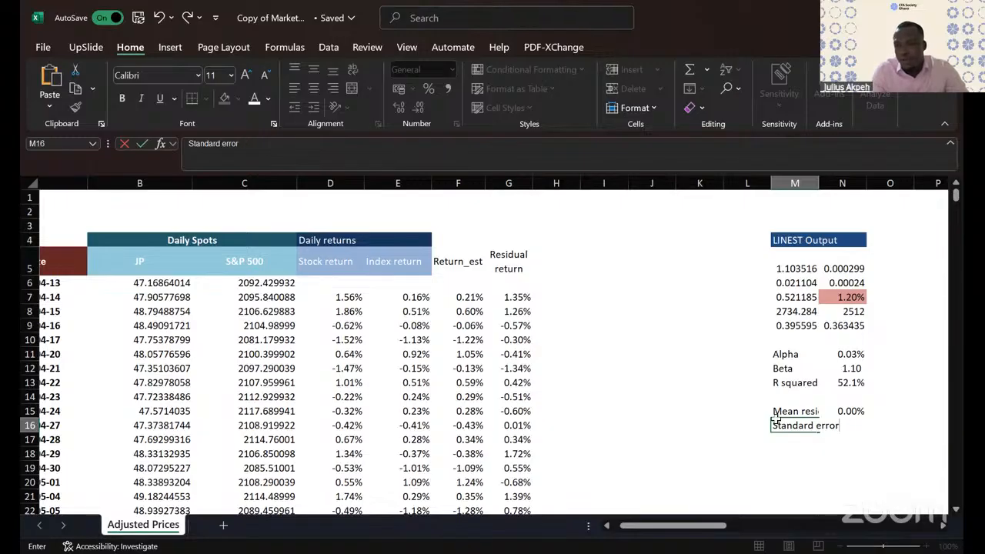
pyautogui.doubleClick(819, 183)
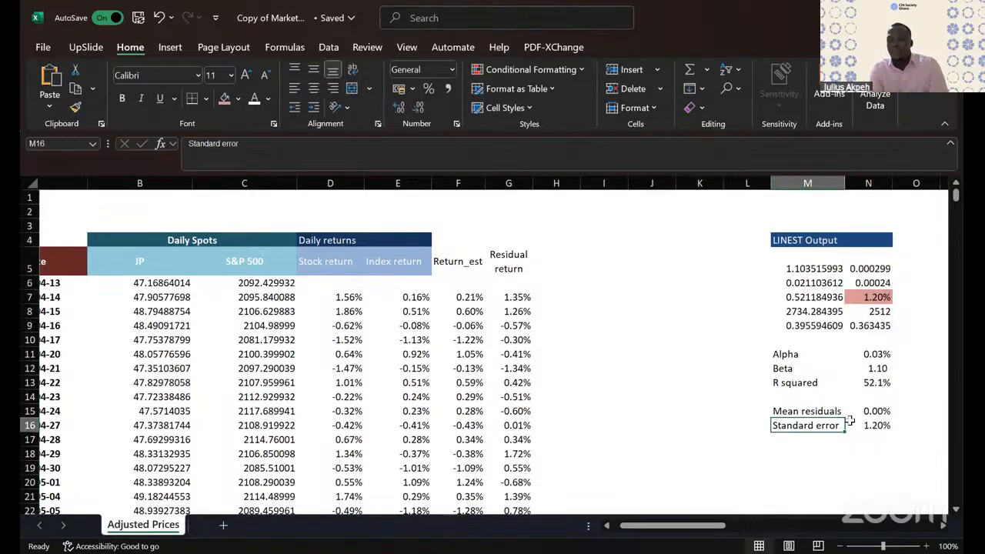
# Step: Annualize the standard error in N16 by extending its formula to =STDEV.P(G7:G2520)*SQRT(252)
pyautogui.click(875, 428)
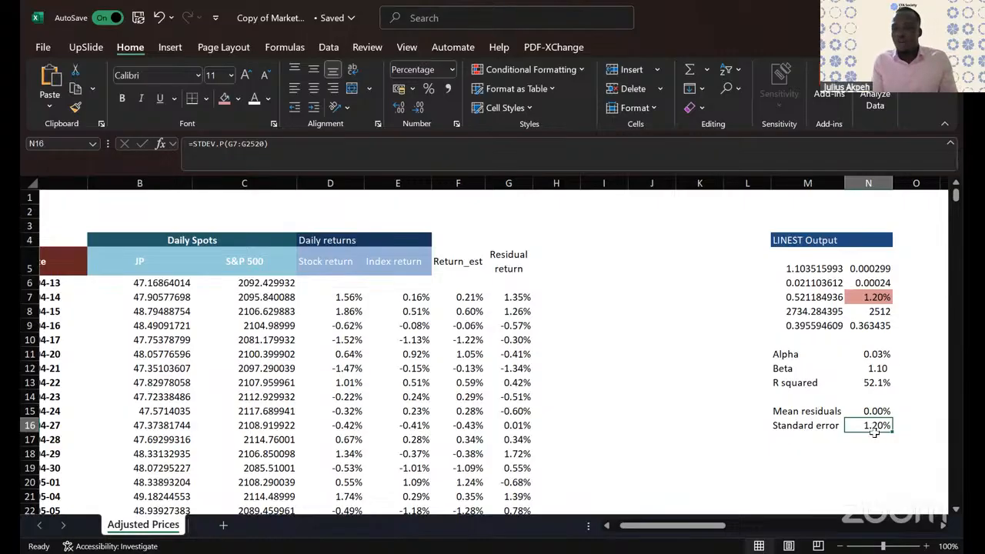
pyautogui.click(299, 146)
pyautogui.write('*')
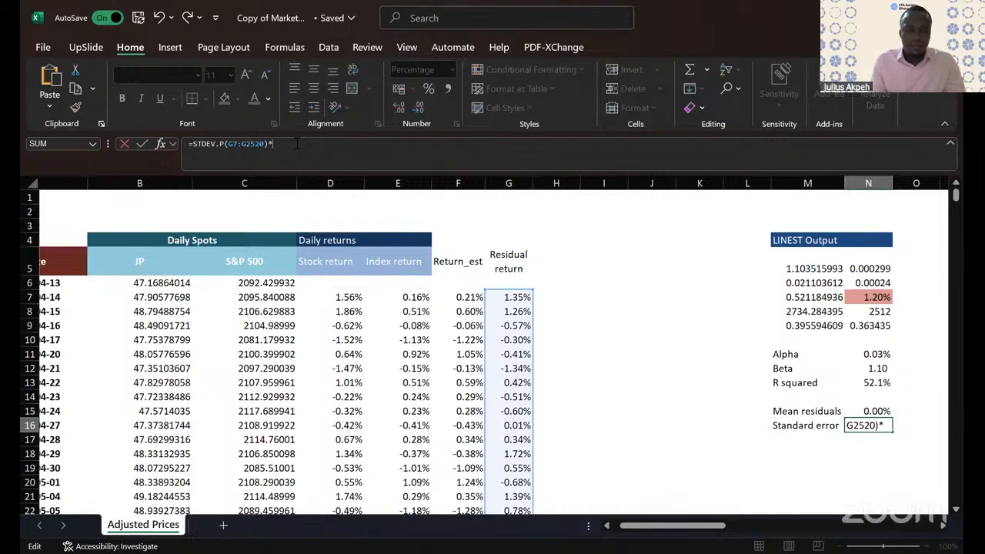
pyautogui.write('squ\\')
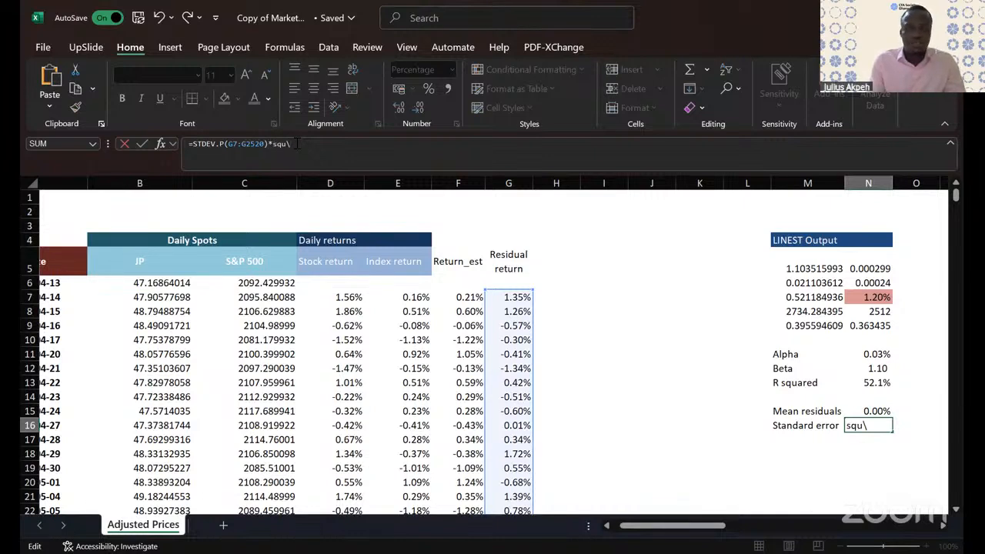
pyautogui.press('BackSpace')
pyautogui.press('BackSpace')
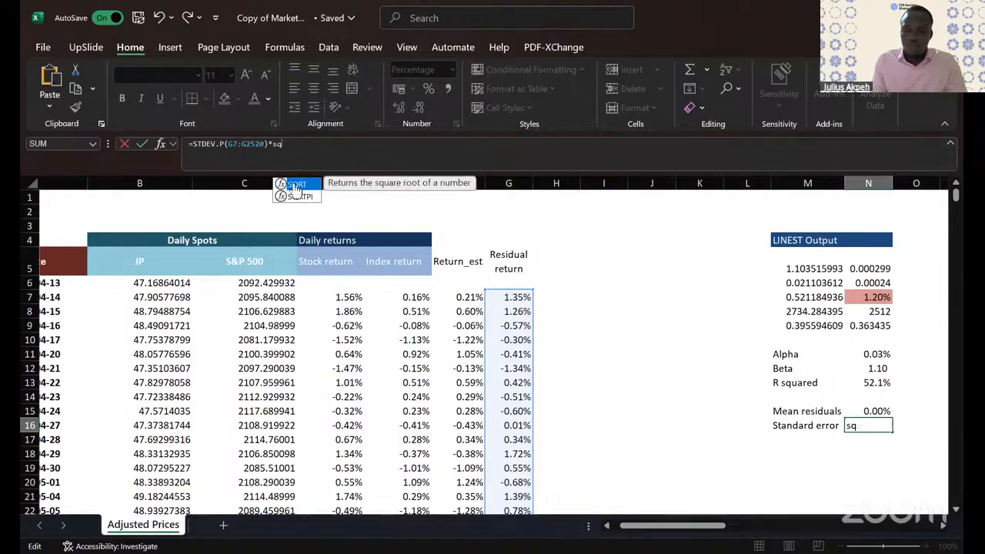
pyautogui.doubleClick(295, 185)
pyautogui.write('252')
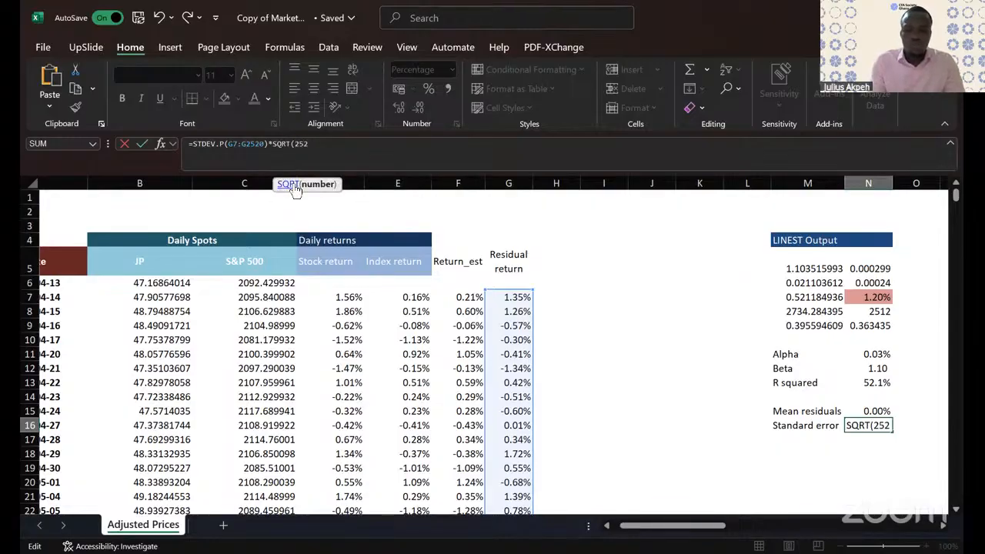
pyautogui.press('Return')
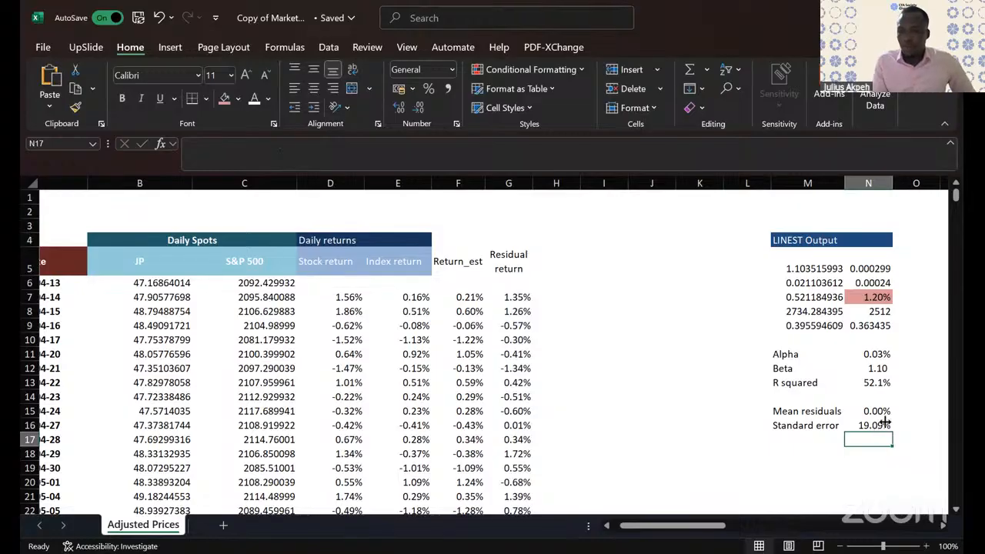
pyautogui.click(885, 421)
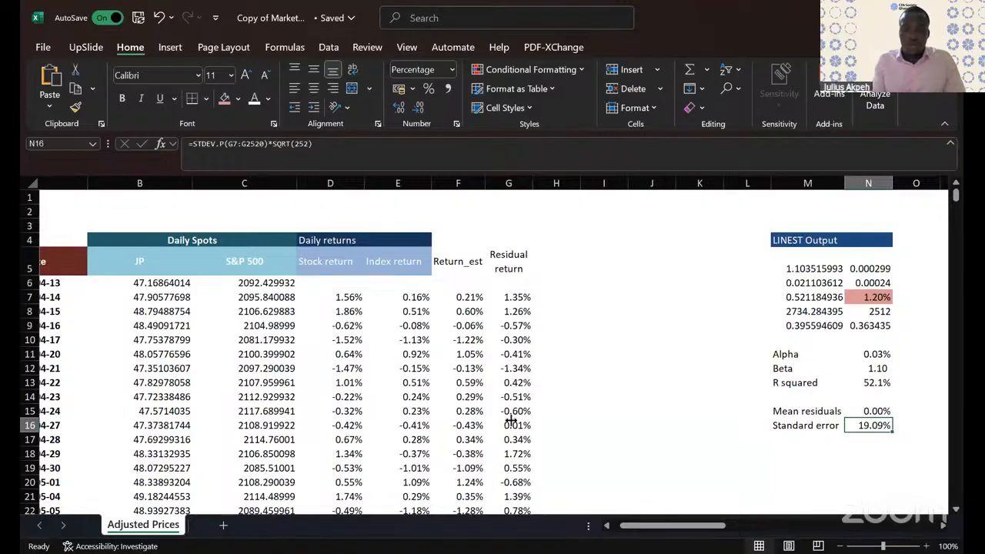
# Step: Fill the Return_est and Residual return headers in F5:G5 with the palest red theme tint
pyautogui.click(450, 252)
pyautogui.hotkey('shift', 'Right')
pyautogui.click(450, 253)
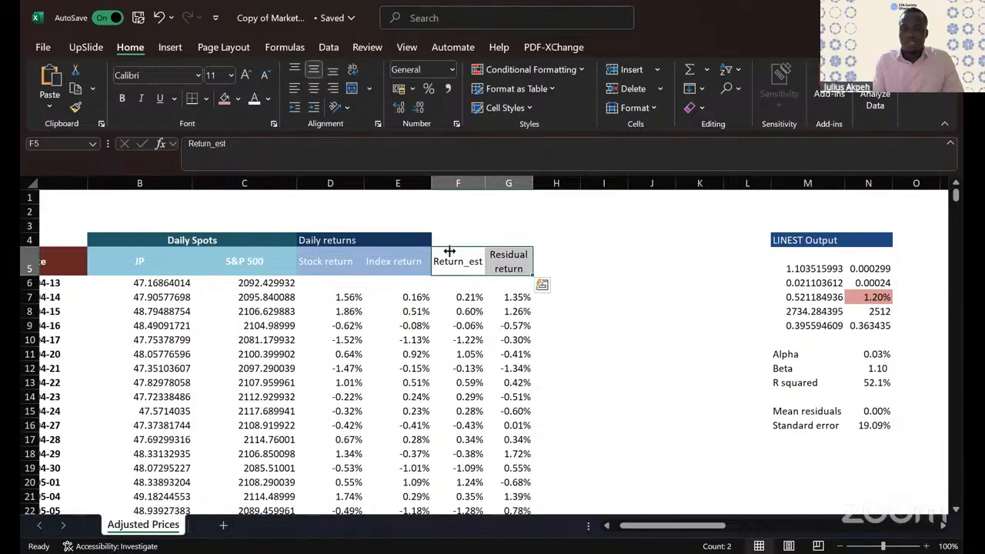
pyautogui.click(239, 99)
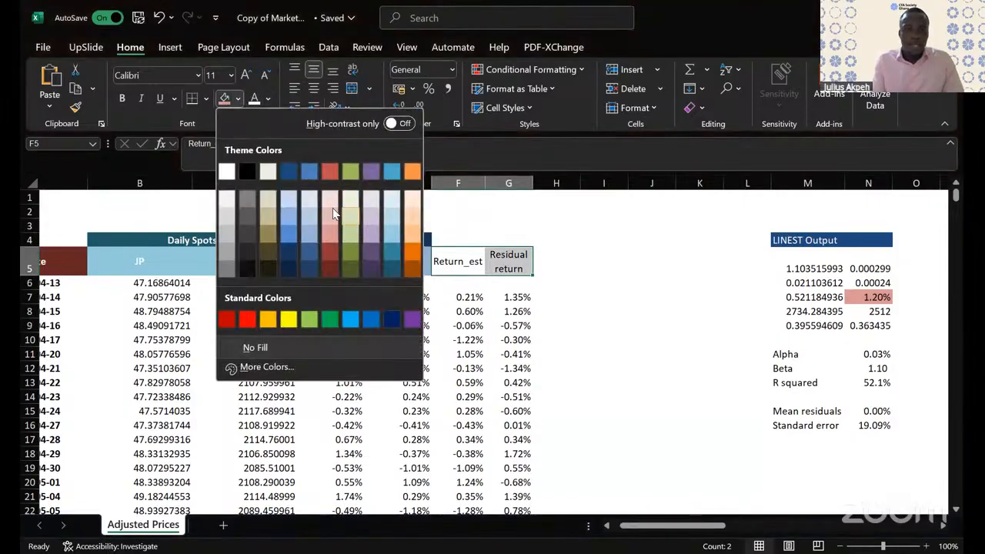
pyautogui.click(329, 198)
pyautogui.click(562, 282)
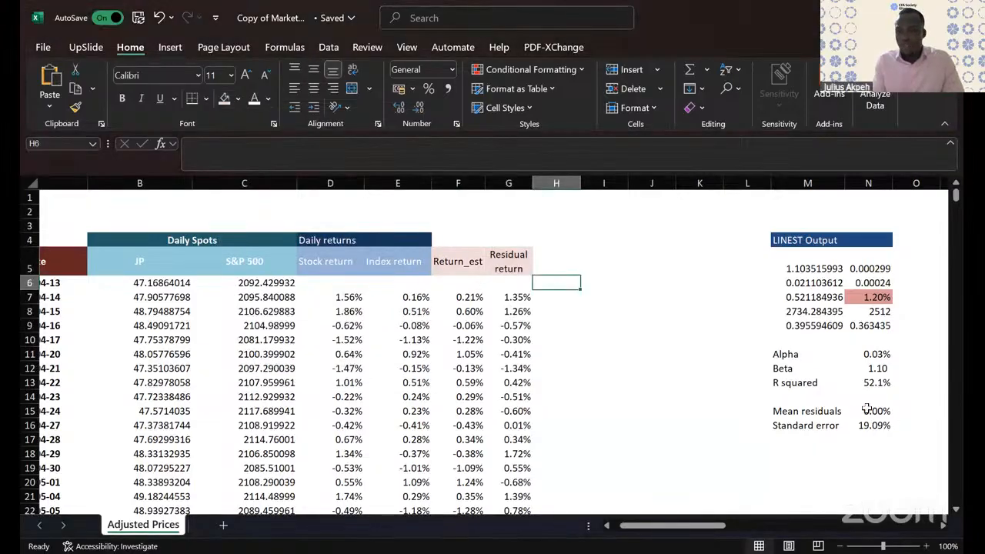
# Step: Examine the residual returns in column G against the annualized standard error in N16
pyautogui.moveTo(513, 296); pyautogui.dragTo(512, 424)
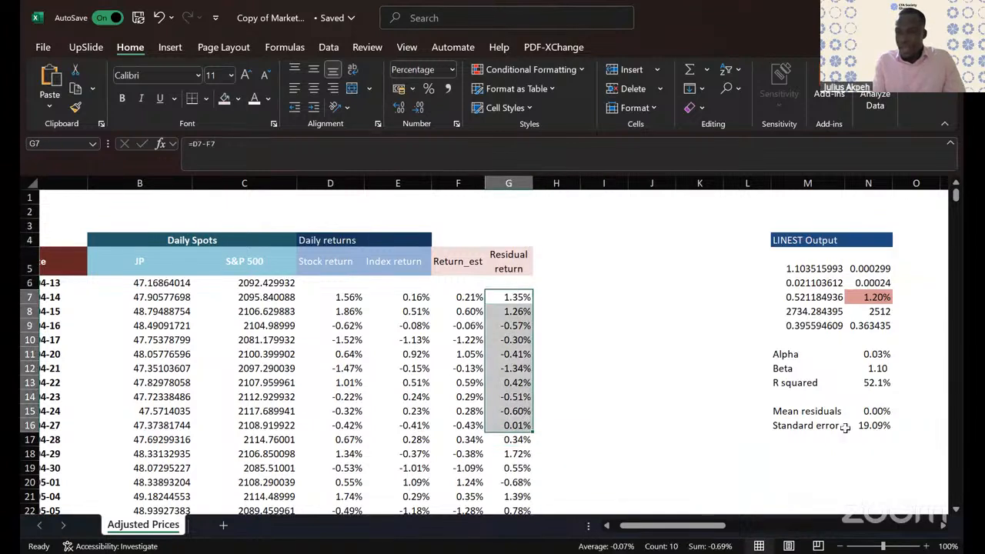
pyautogui.click(888, 428)
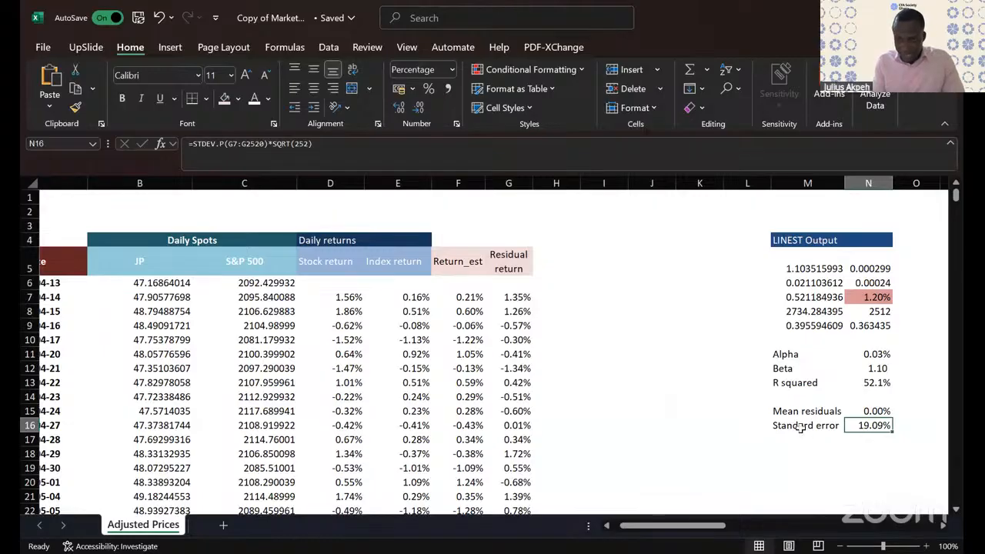
pyautogui.moveTo(802, 427); pyautogui.dragTo(867, 428)
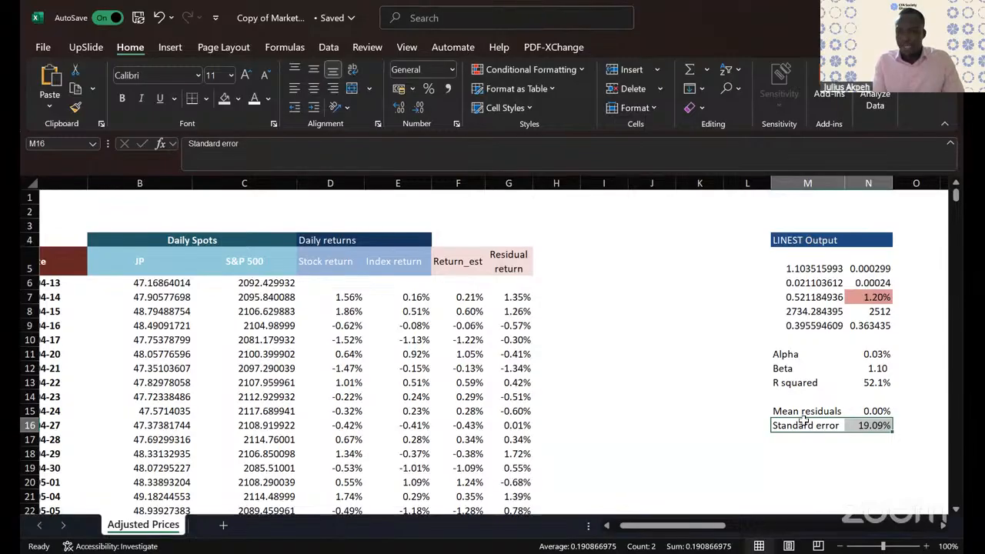
pyautogui.moveTo(802, 427); pyautogui.dragTo(873, 428)
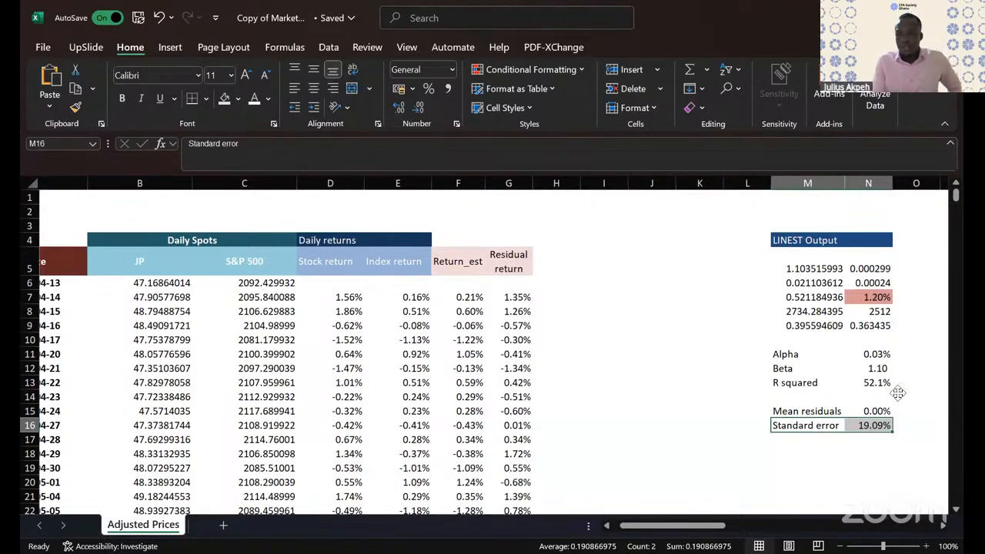
pyautogui.click(873, 426)
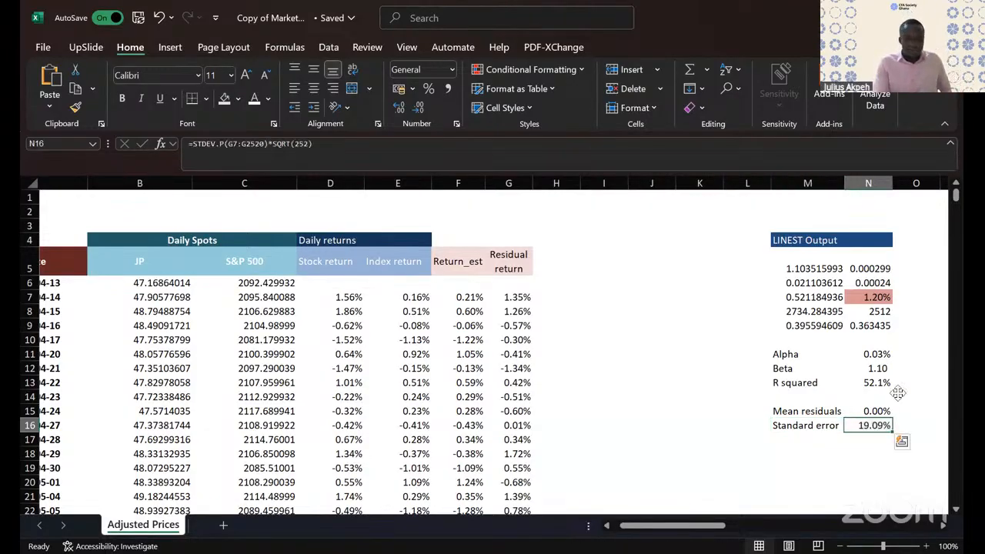
pyautogui.click(816, 455)
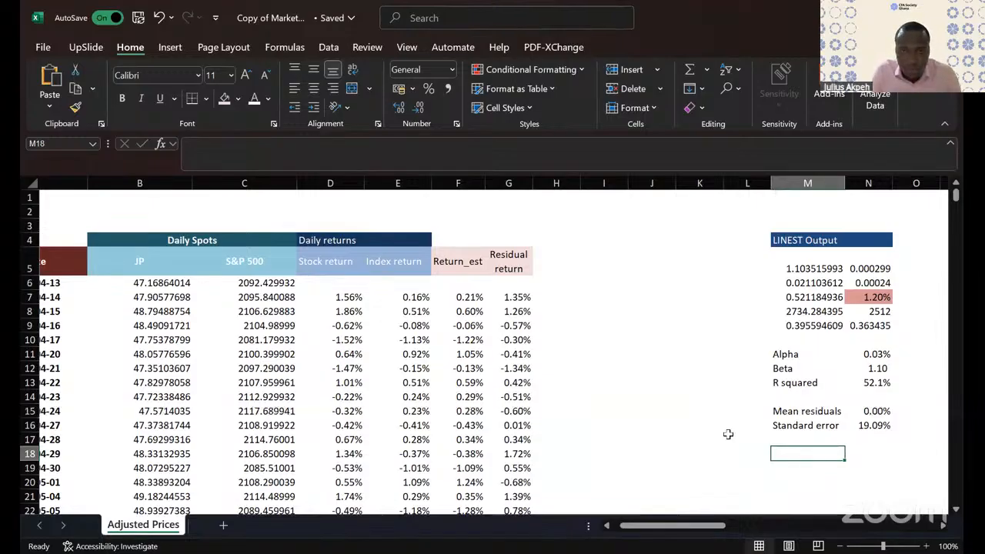
pyautogui.hotkey('alt', 'Tab')
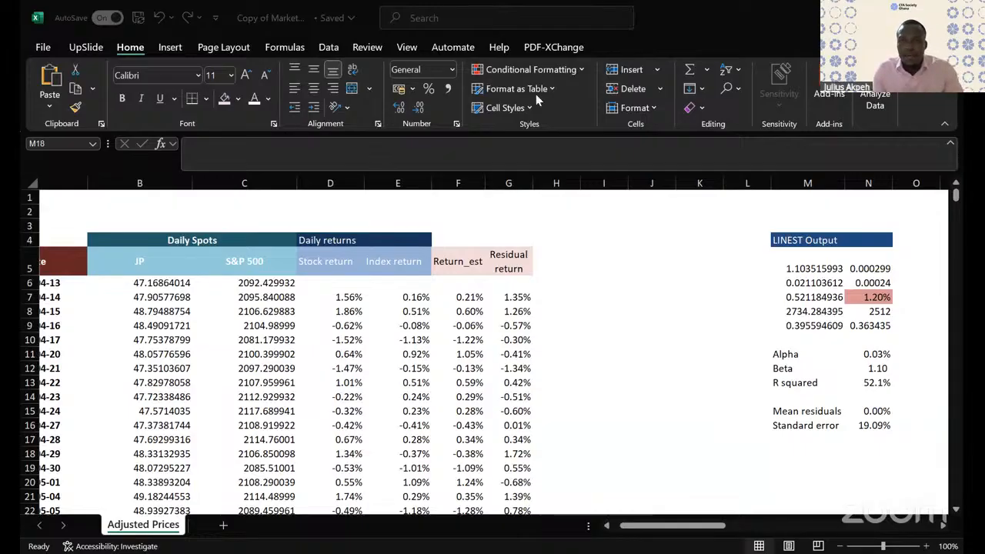
# Step: Review the Return_est and Residual return headers and the beta estimate in M12:N12
pyautogui.scroll(-1, 598, 321)
pyautogui.click(599, 322)
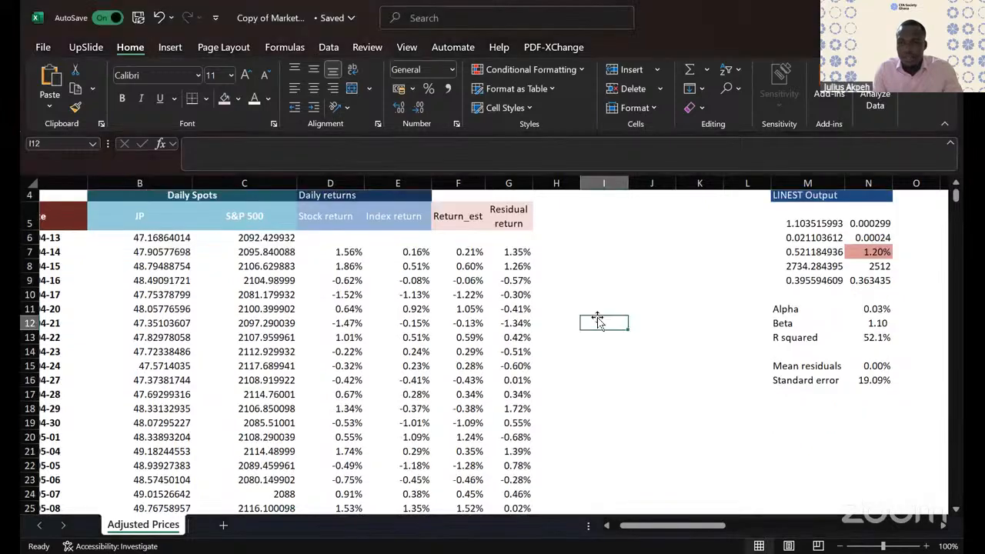
pyautogui.hscroll(-1, 598, 318)
pyautogui.scroll(1, 598, 319)
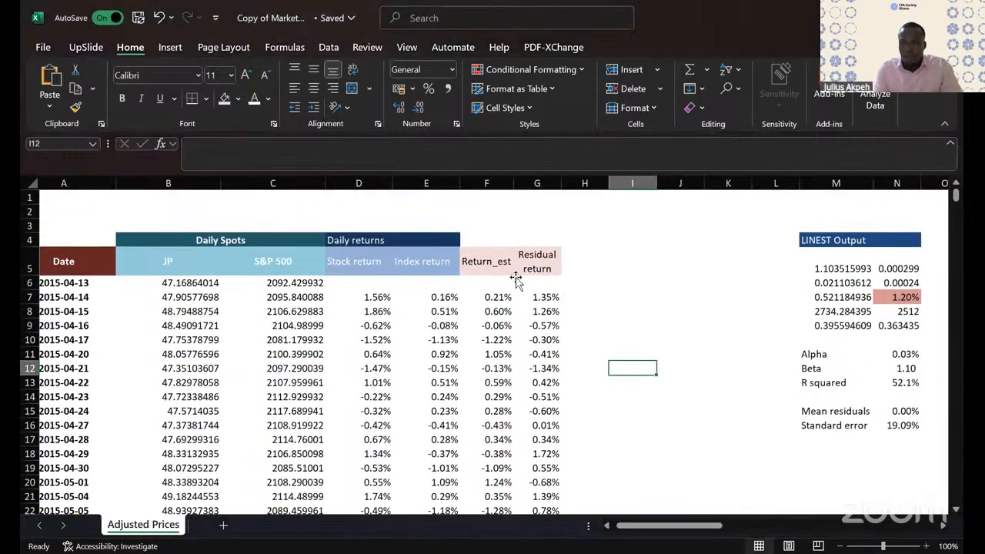
pyautogui.moveTo(492, 264); pyautogui.dragTo(534, 266)
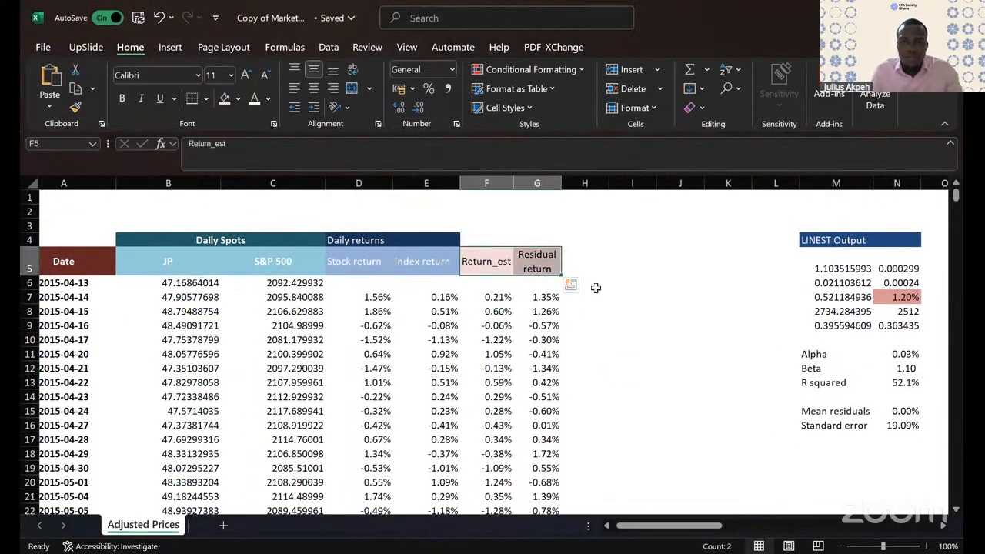
pyautogui.click(690, 320)
pyautogui.click(908, 368)
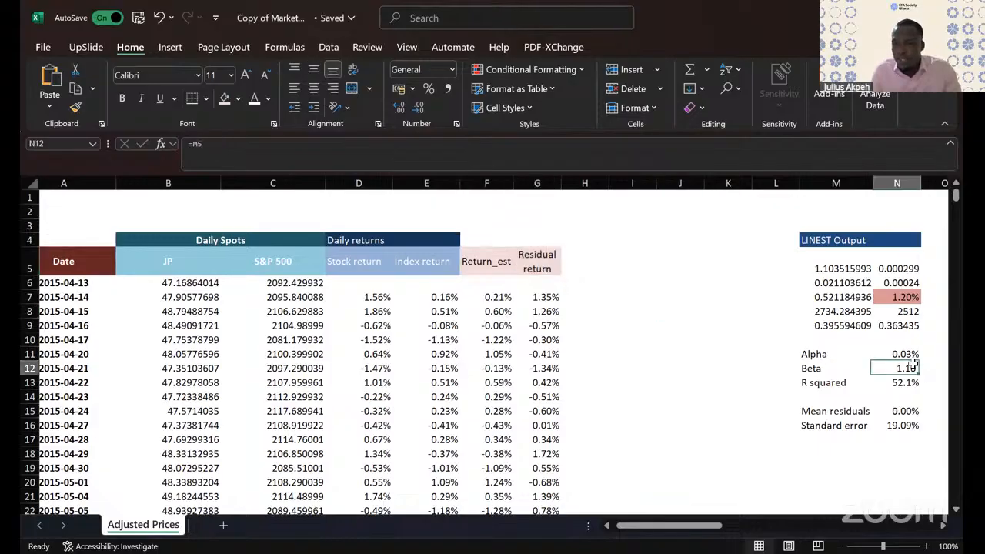
pyautogui.moveTo(859, 366); pyautogui.dragTo(898, 369)
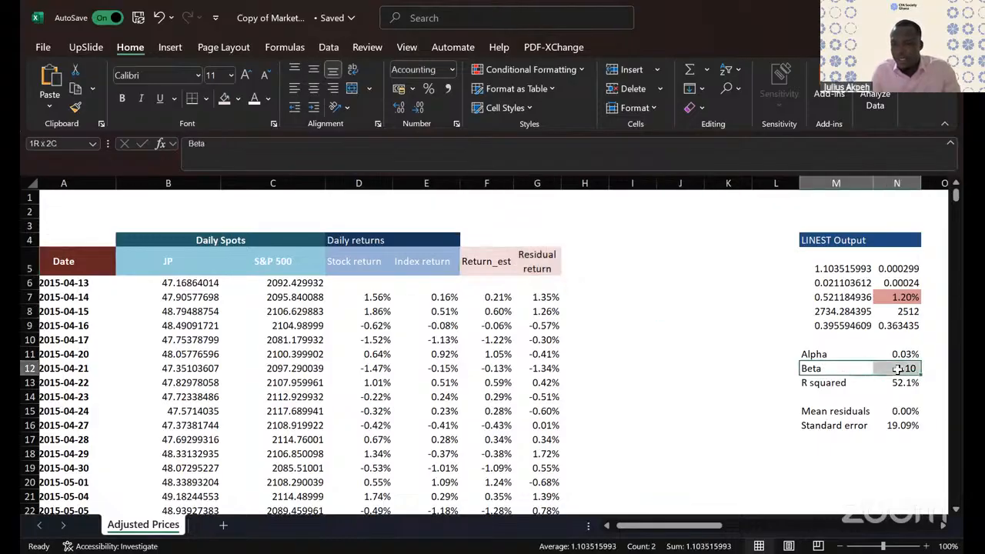
# Step: Enter the label Slope (beta) in M18, two rows below the Standard error label
pyautogui.click(817, 452)
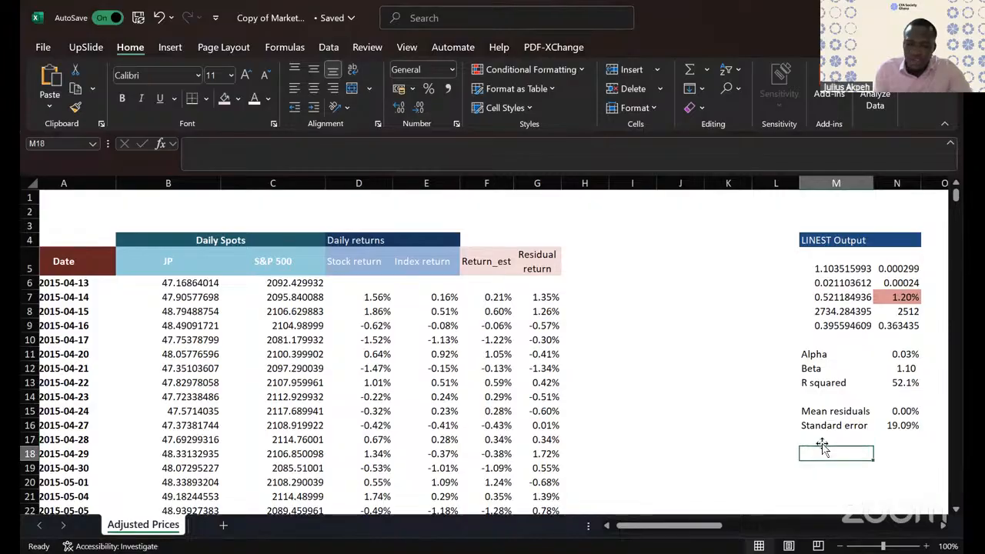
pyautogui.write('Slop')
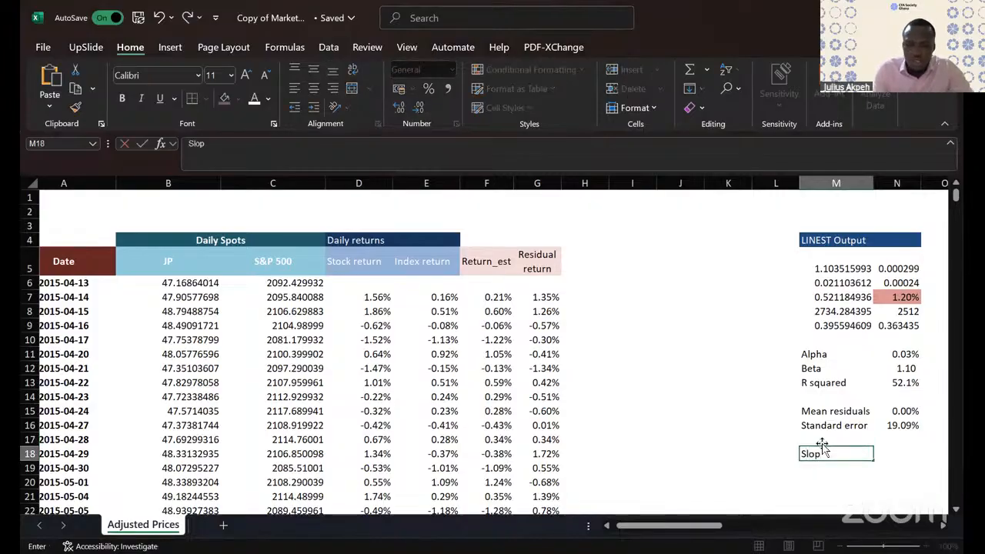
pyautogui.write('e')
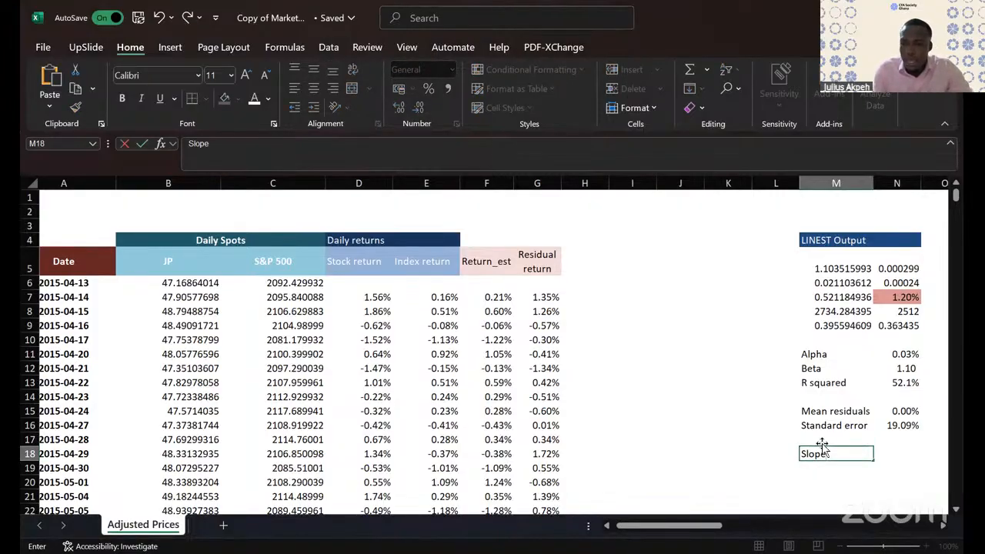
pyautogui.write(' (beta)')
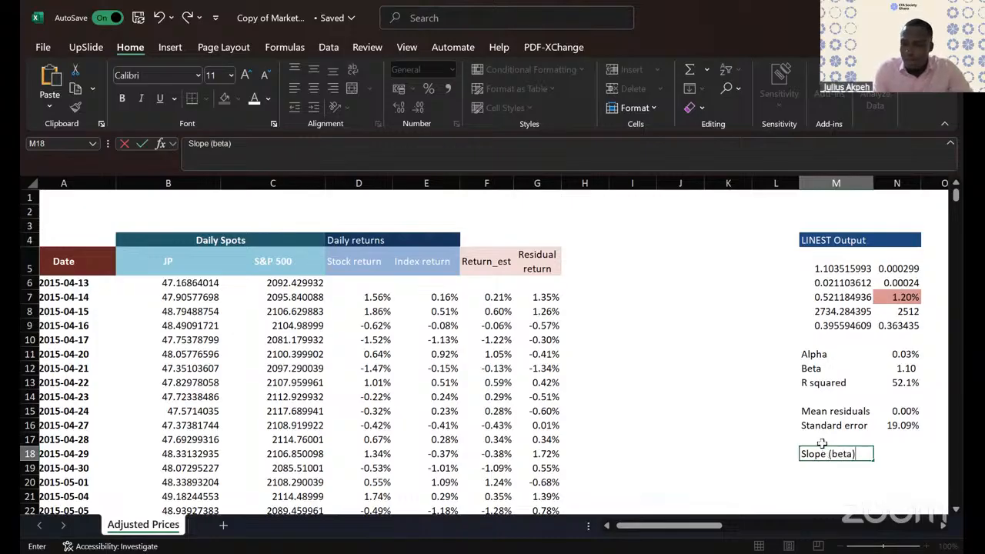
pyautogui.press('Tab')
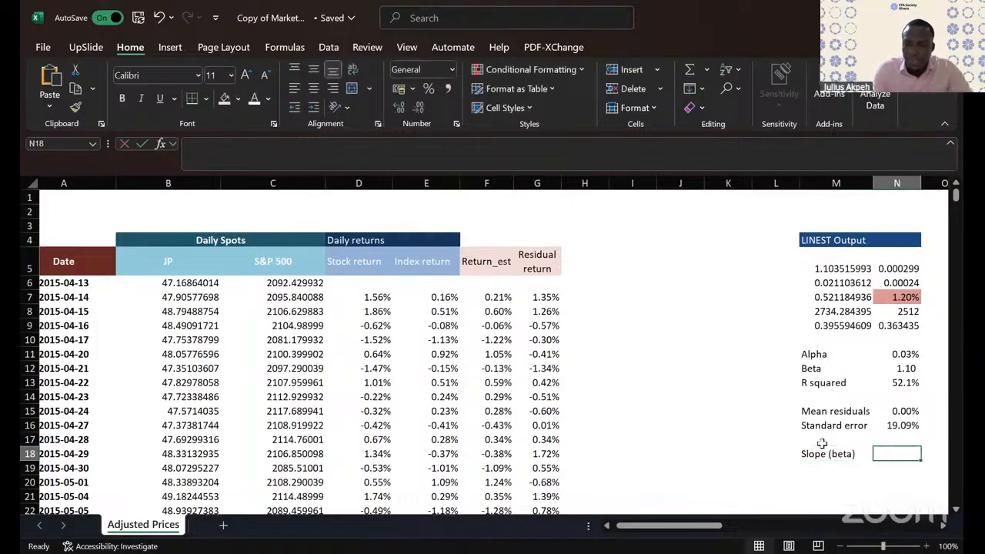
# Step: Enter the slope formula =SLOPE(E7:E2520,D7:D2520) in N18 beside the Slope (beta) label
pyautogui.write('=s')
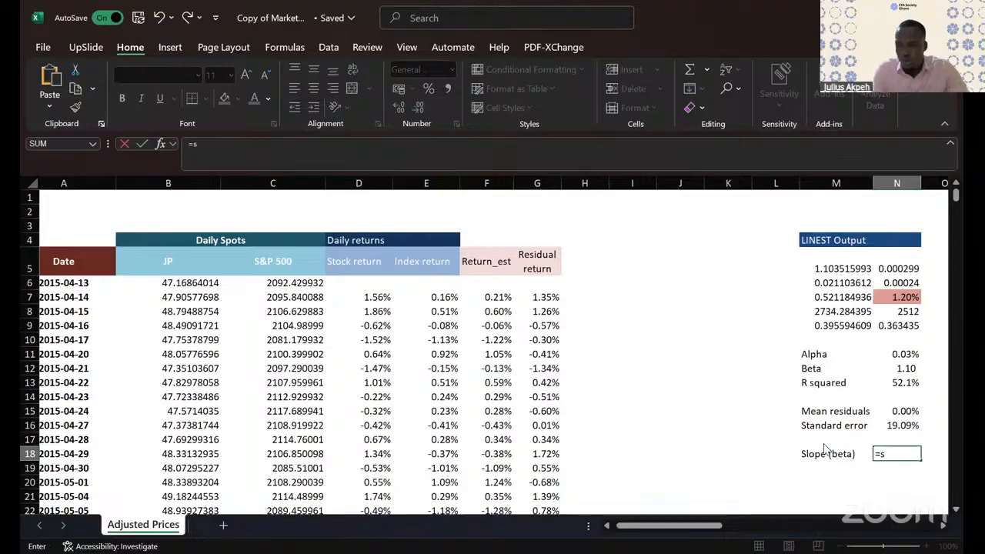
pyautogui.write('lo')
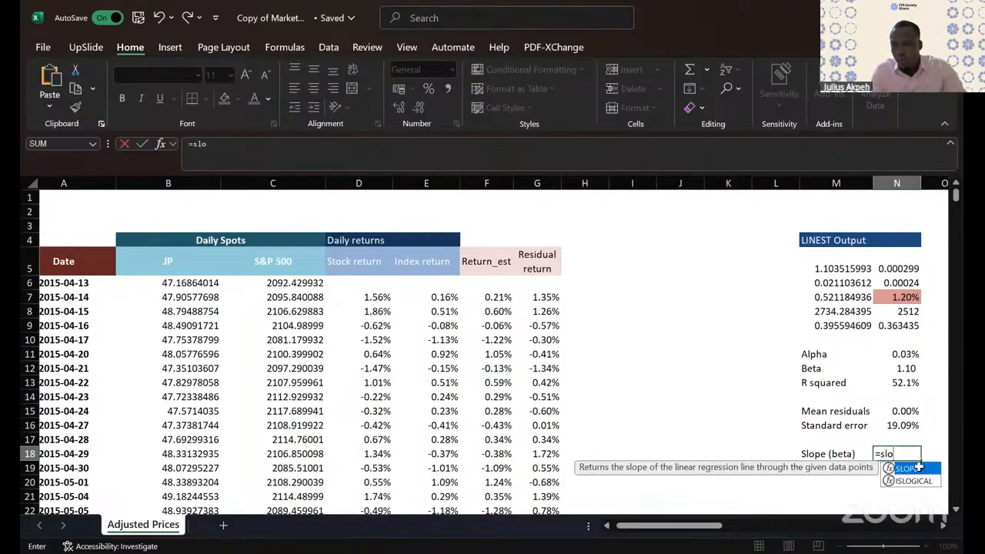
pyautogui.doubleClick(918, 467)
pyautogui.write('D7:D2520')
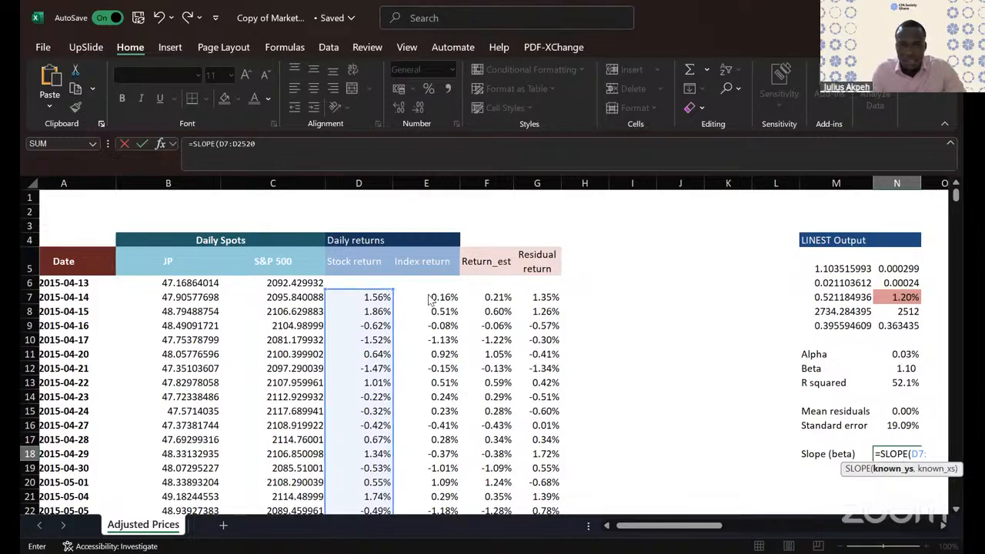
pyautogui.moveTo(429, 295); pyautogui.dragTo(390, 291)
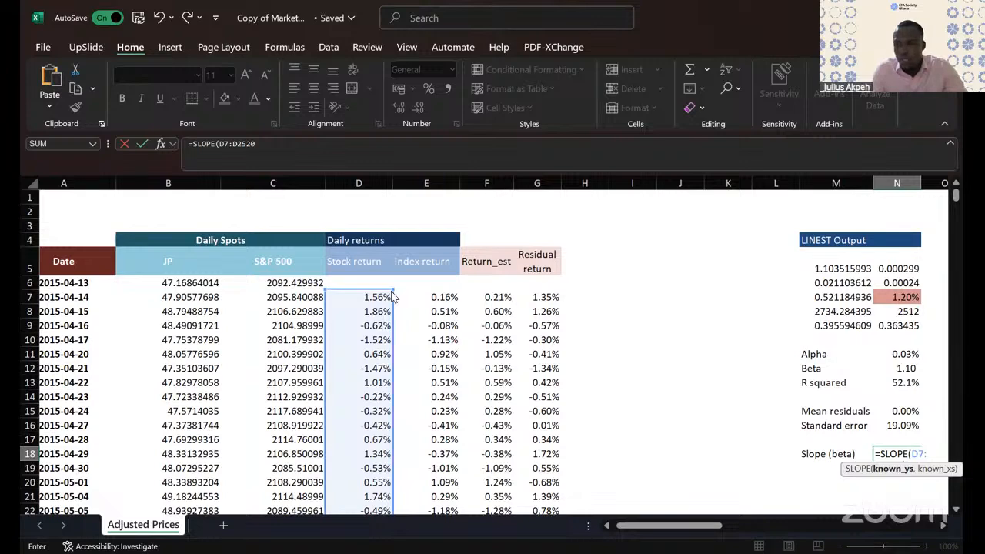
pyautogui.hscroll(1, 521, 318)
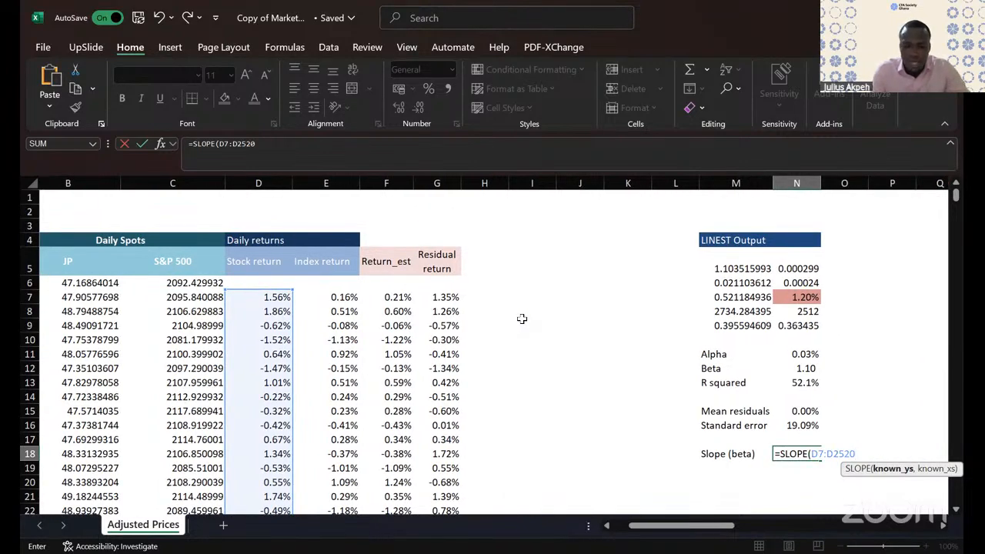
pyautogui.write(',')
pyautogui.write('D7:D2520')
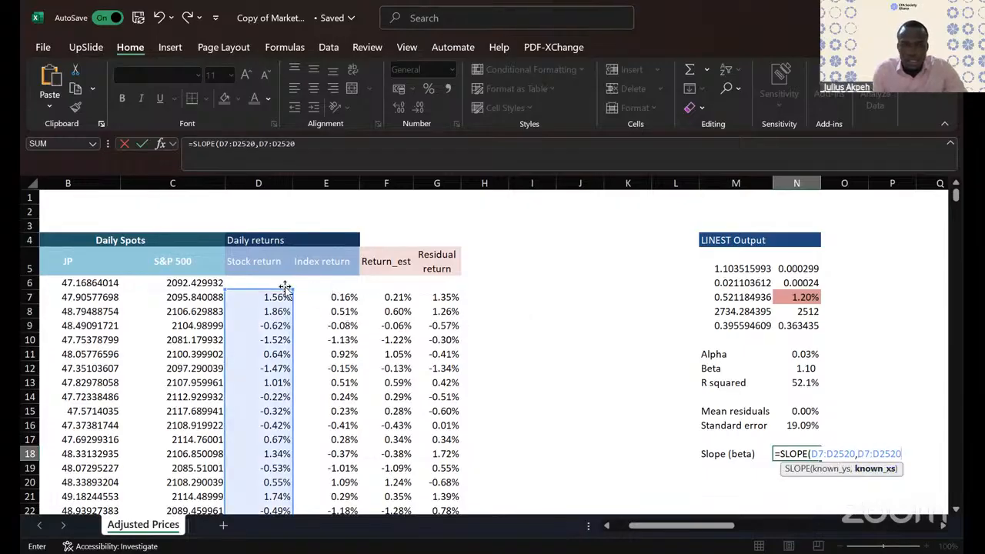
pyautogui.moveTo(274, 290); pyautogui.dragTo(342, 290)
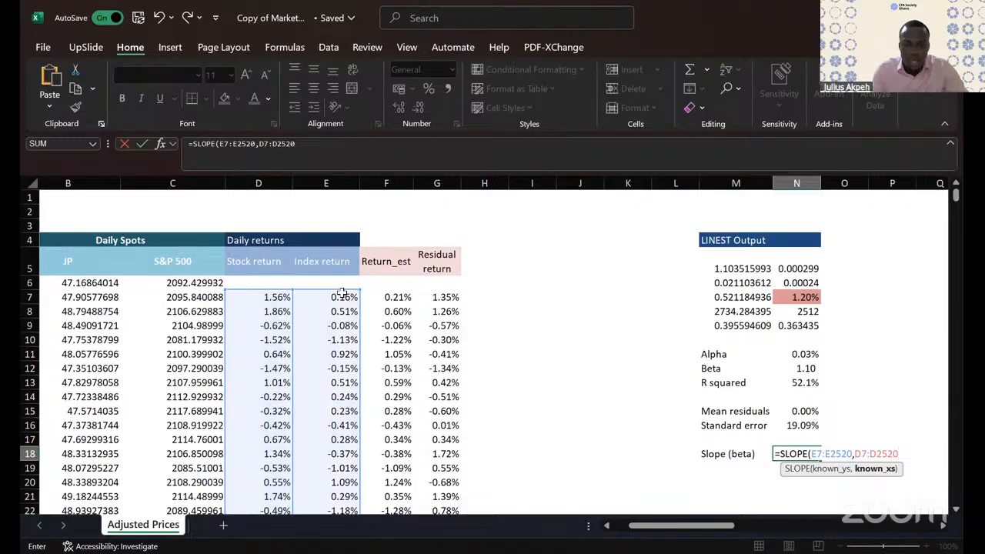
pyautogui.write(')')
pyautogui.press('Return')
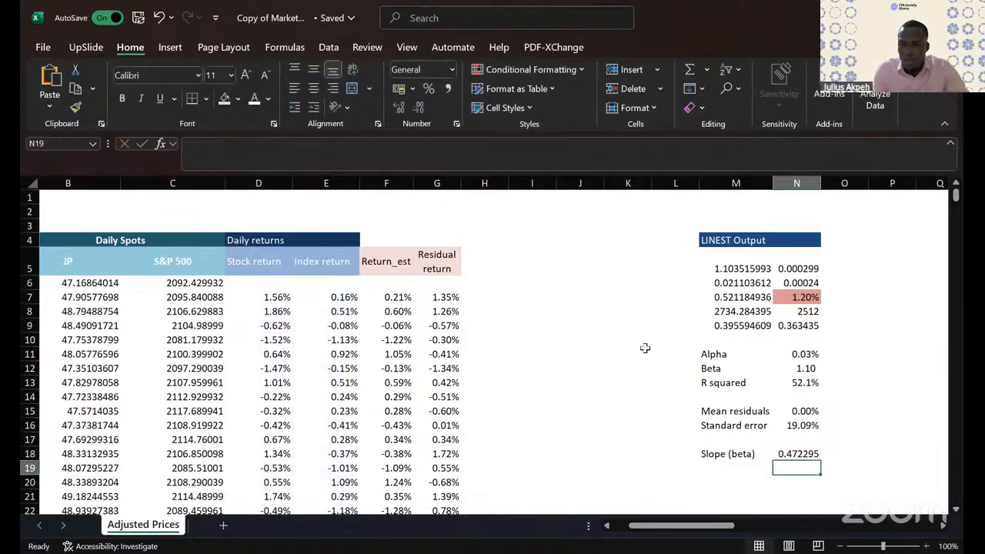
# Step: Correct the N18 formula to =SLOPE(D7:D2520,E7:E2520) and apply the comma number style to the cell
pyautogui.doubleClick(803, 453)
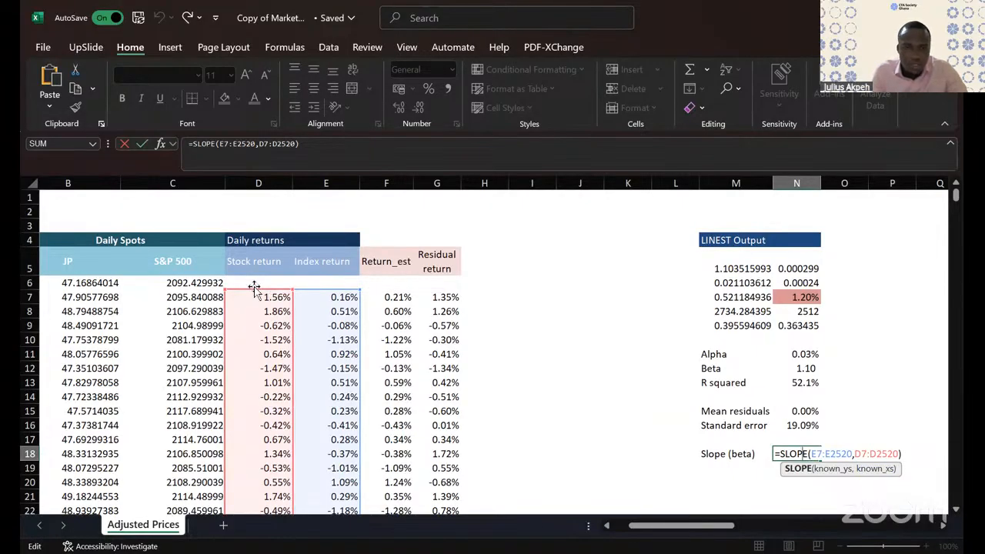
pyautogui.moveTo(253, 288); pyautogui.dragTo(482, 291)
pyautogui.moveTo(335, 290); pyautogui.dragTo(273, 294)
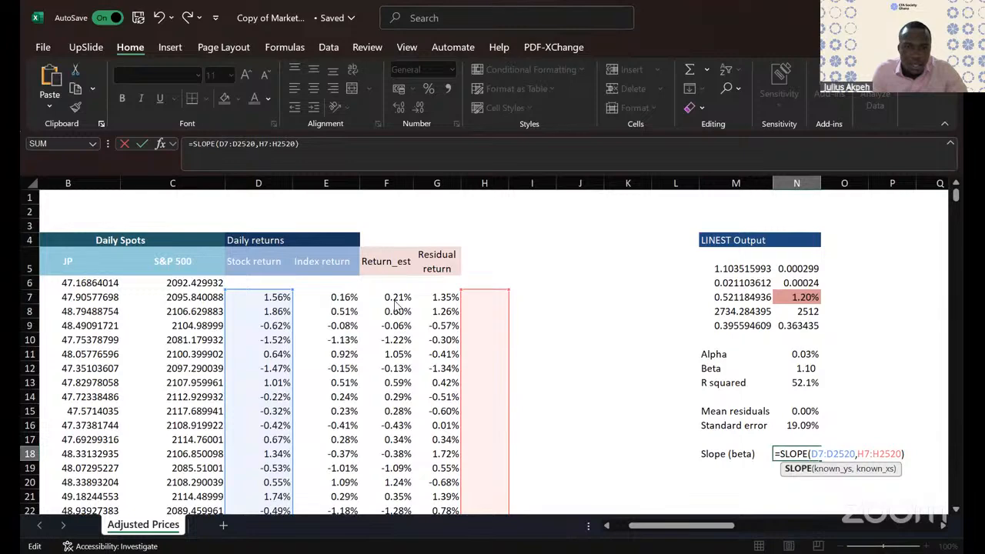
pyautogui.moveTo(397, 306); pyautogui.dragTo(343, 296)
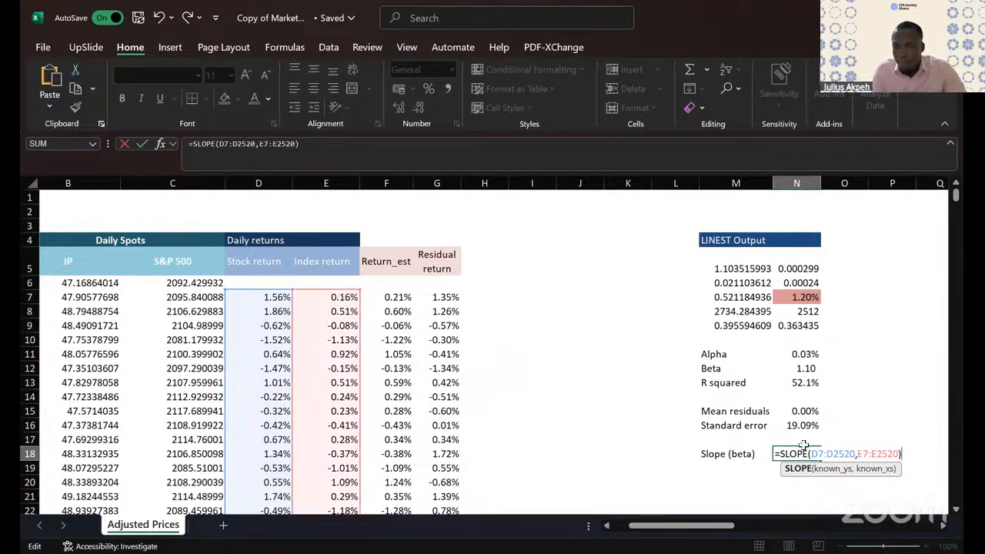
pyautogui.press('Return')
pyautogui.press('Up')
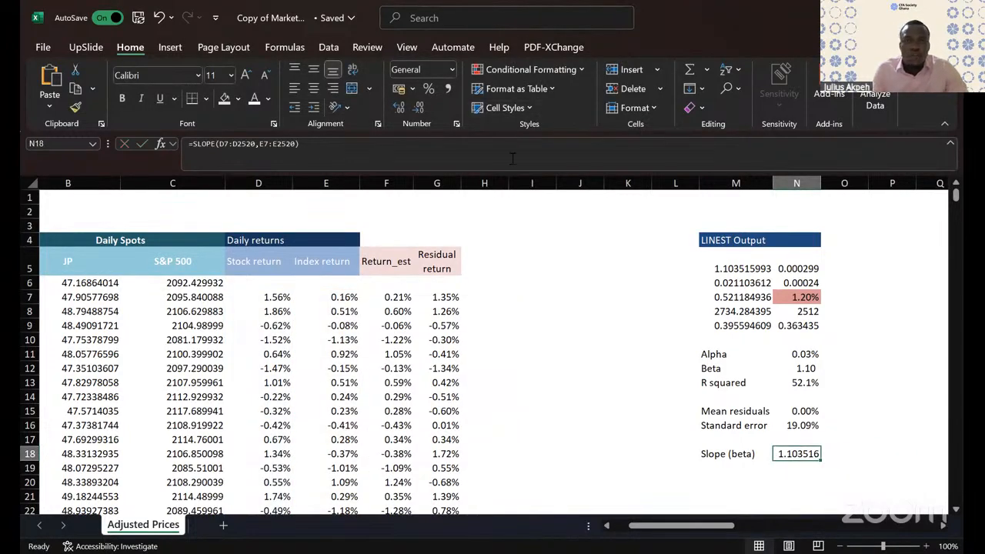
pyautogui.click(448, 88)
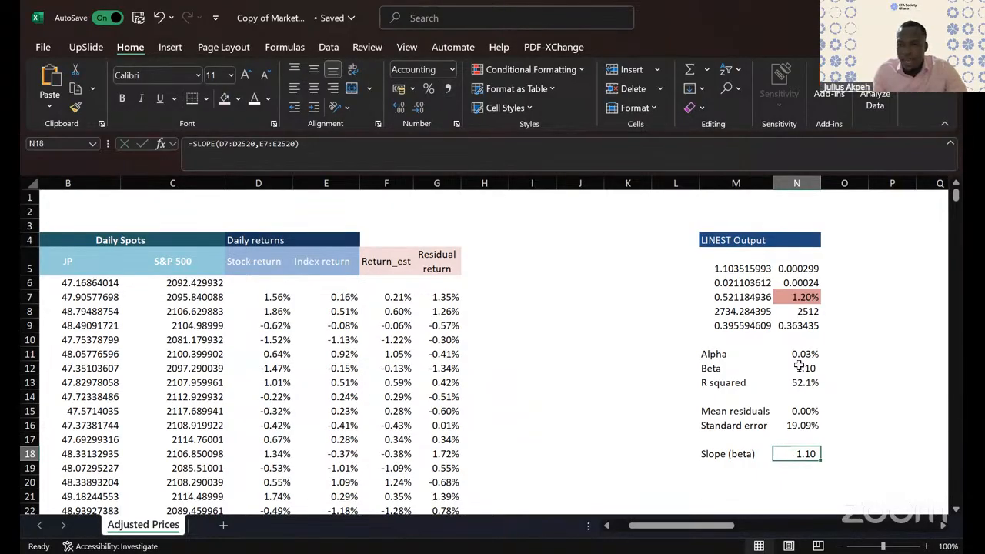
# Step: Fill the Beta row M12:N12 and the Slope (beta) row M18:N18 with the palest red theme tint
pyautogui.click(811, 369)
pyautogui.moveTo(709, 369); pyautogui.dragTo(800, 369)
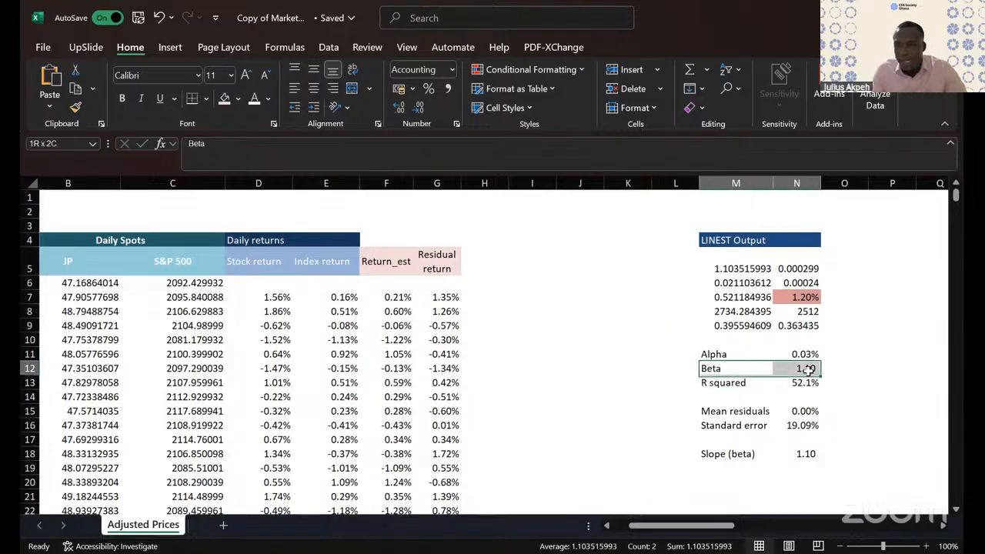
pyautogui.click(225, 98)
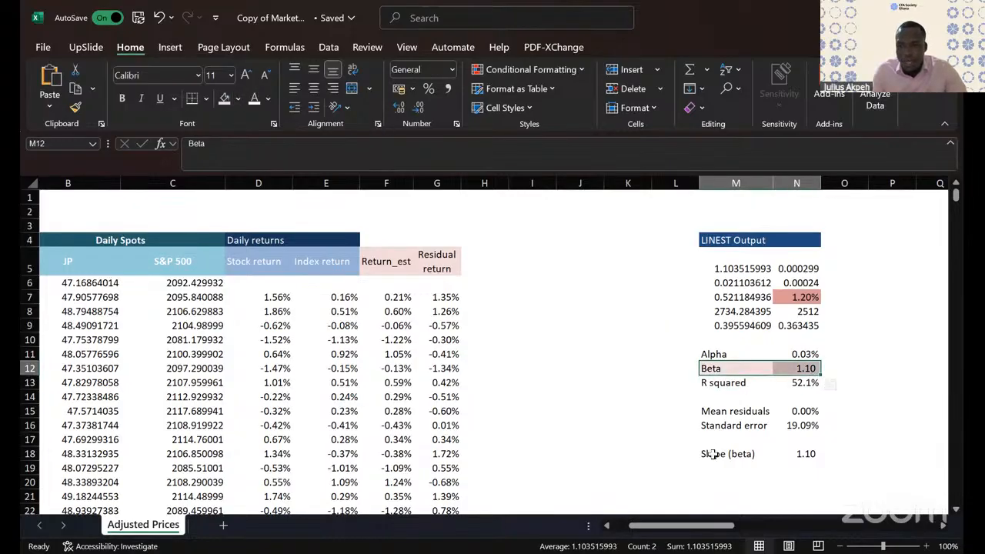
pyautogui.moveTo(712, 454); pyautogui.dragTo(807, 454)
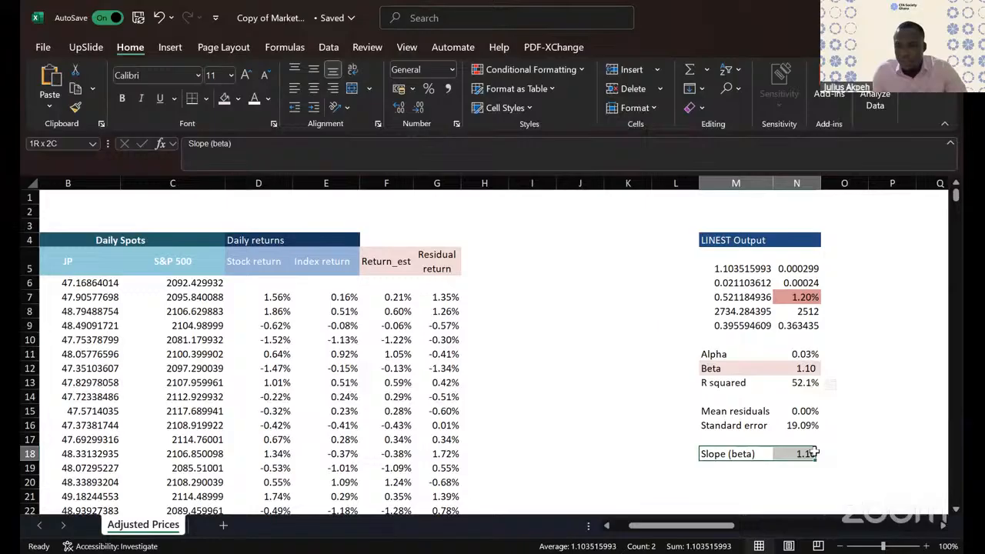
pyautogui.click(226, 98)
pyautogui.click(669, 424)
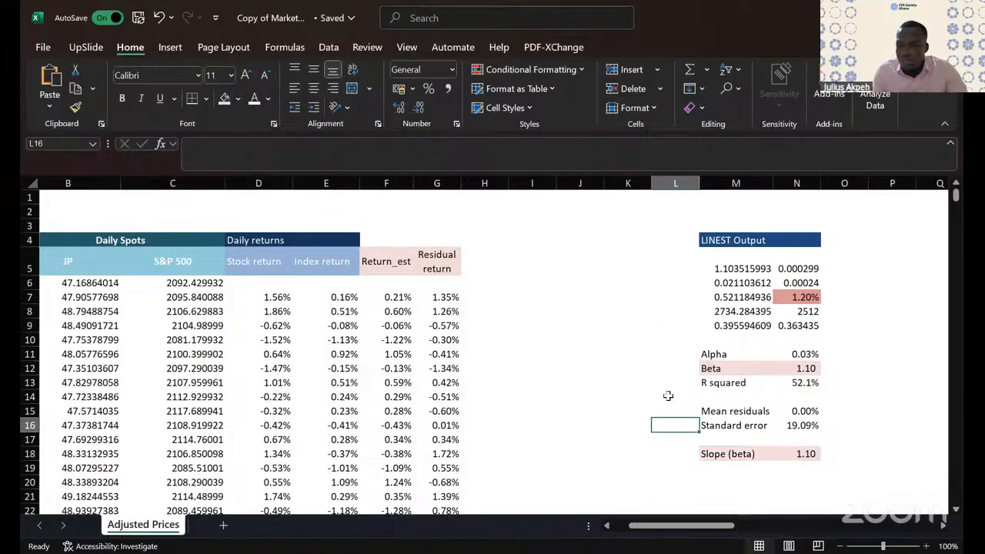
# Step: Examine the regression results and the gap of empty columns between them and the Statistics table
pyautogui.scroll(-1, 668, 395)
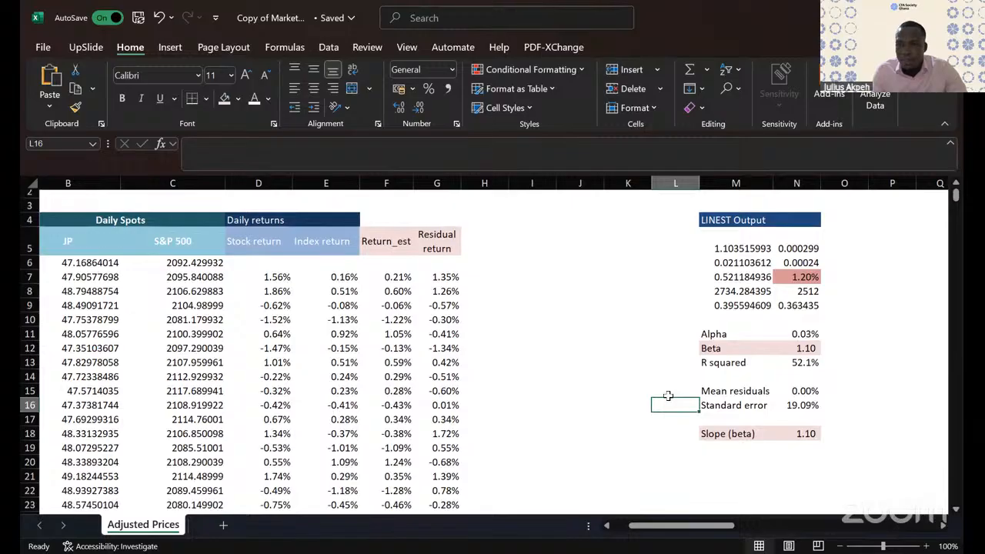
pyautogui.scroll(1, 667, 396)
pyautogui.scroll(-3, 665, 420)
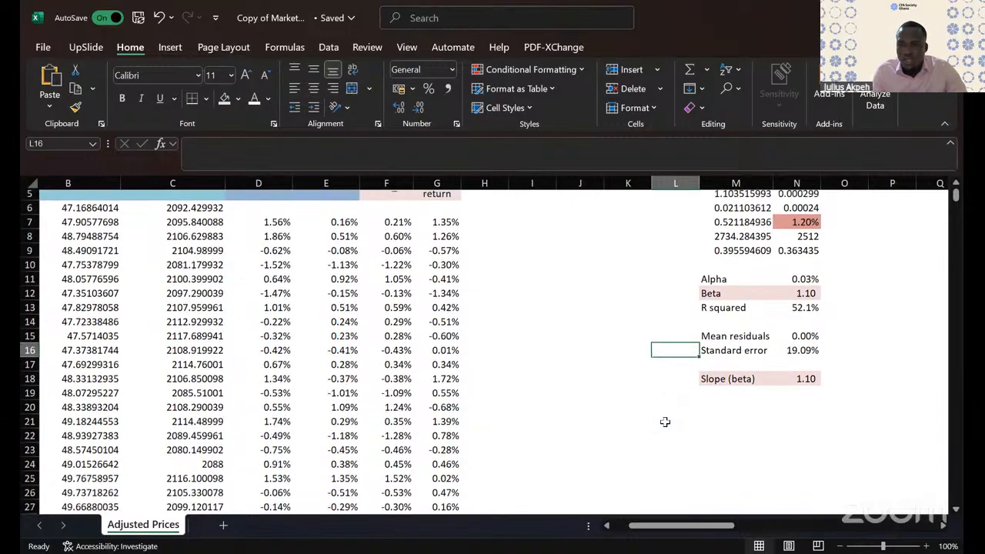
pyautogui.scroll(1, 664, 421)
pyautogui.scroll(2, 664, 421)
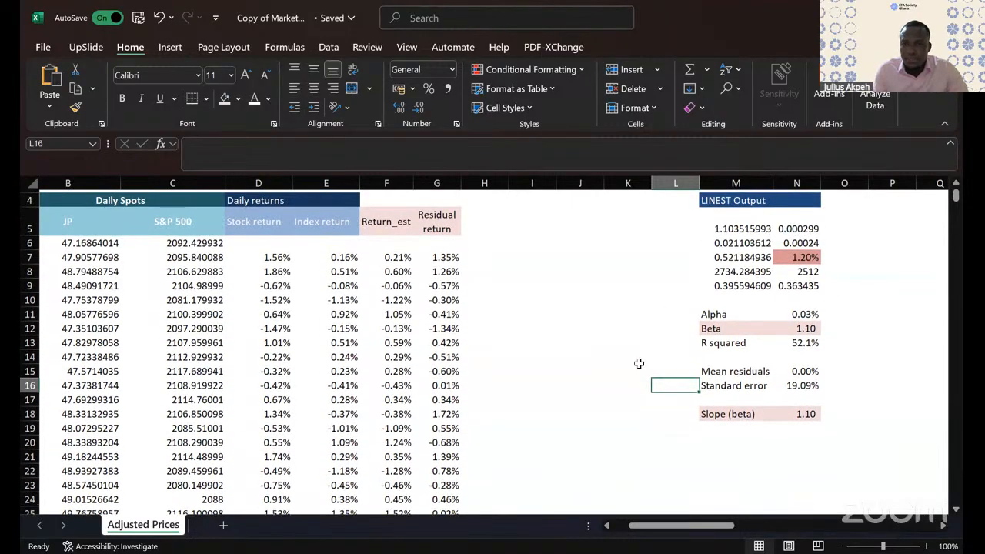
pyautogui.click(633, 353)
pyautogui.hscroll(2, 633, 354)
pyautogui.hscroll(10, 633, 353)
pyautogui.hscroll(-4, 631, 351)
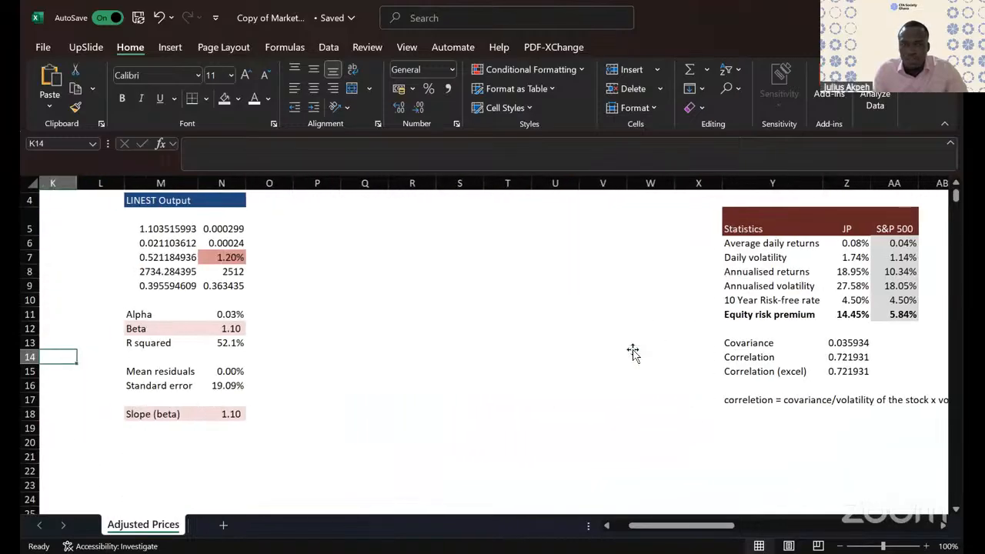
pyautogui.scroll(1, 354, 226)
pyautogui.moveTo(321, 211); pyautogui.dragTo(669, 420)
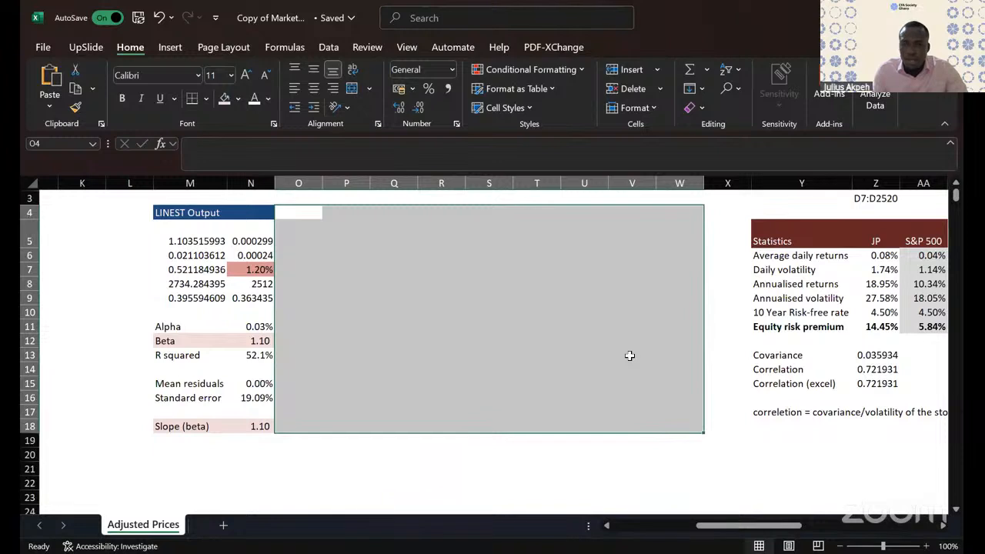
pyautogui.rightClick(621, 344)
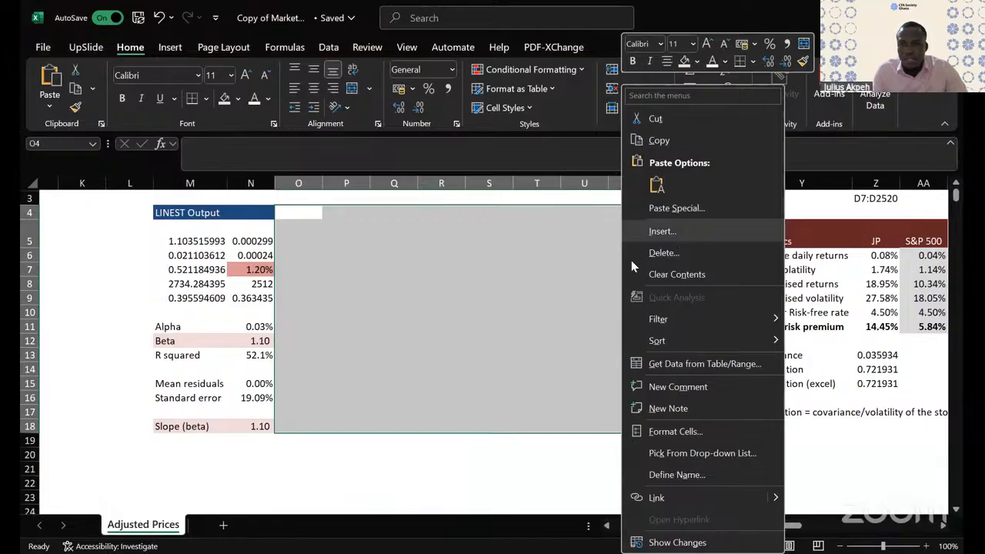
pyautogui.click(654, 252)
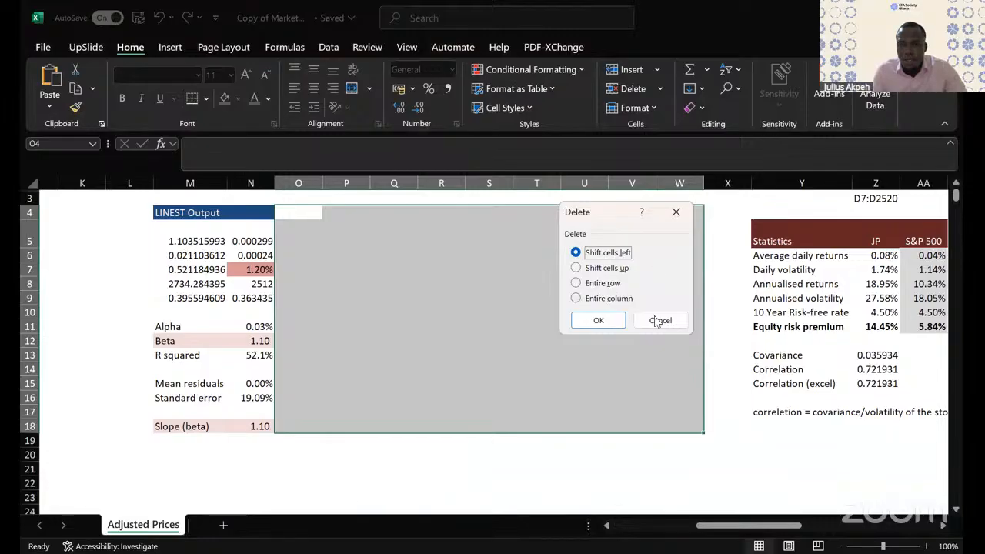
pyautogui.press('Escape')
# Step: Delete the empty columns P through W between the LINEST output and the Statistics table
pyautogui.click(350, 183)
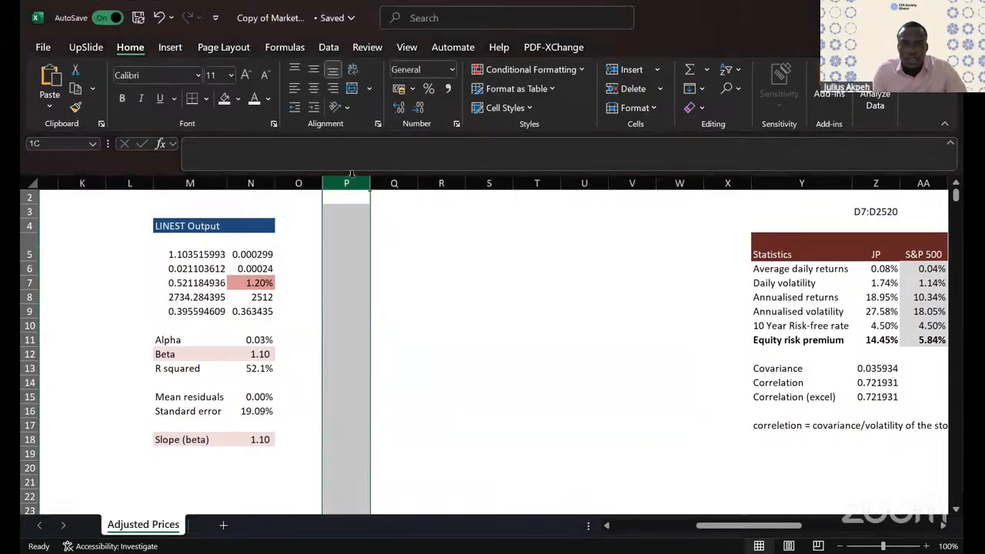
pyautogui.moveTo(350, 182); pyautogui.dragTo(680, 183)
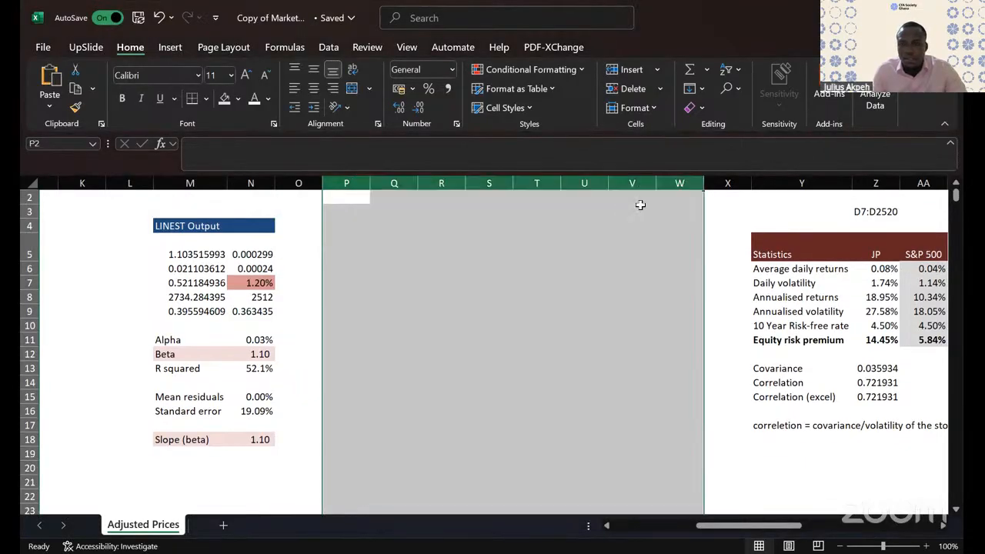
pyautogui.rightClick(617, 235)
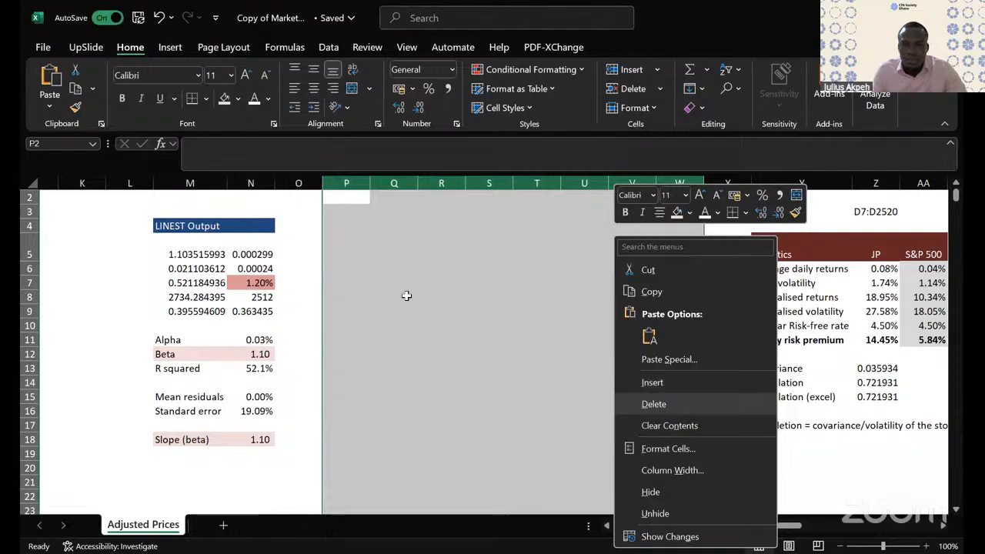
pyautogui.click(653, 404)
pyautogui.click(638, 282)
# Step: Label cell M20, below the Slope (beta) row, as "Beta (calc)"
pyautogui.hscroll(-4, 594, 267)
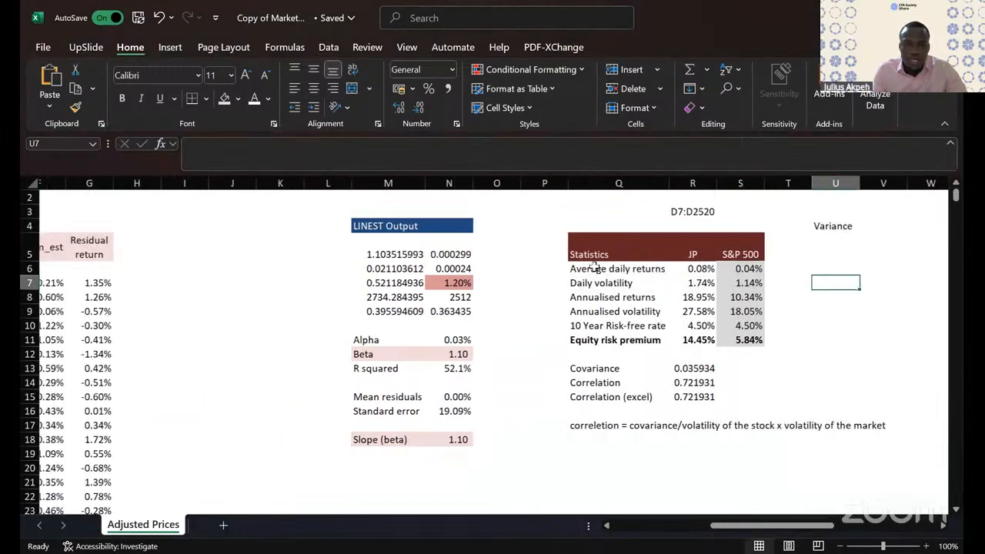
pyautogui.hscroll(-2, 593, 264)
pyautogui.scroll(-1, 716, 411)
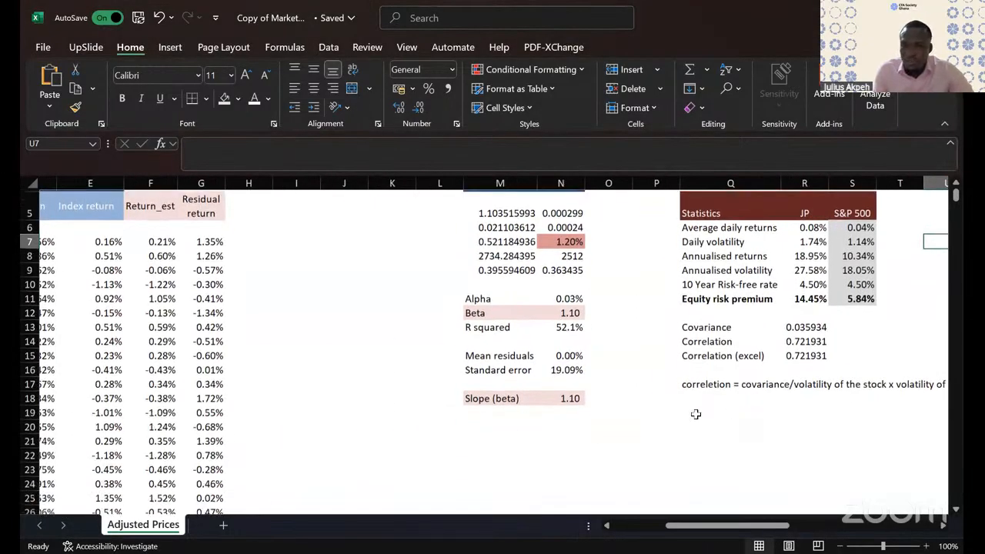
pyautogui.click(483, 423)
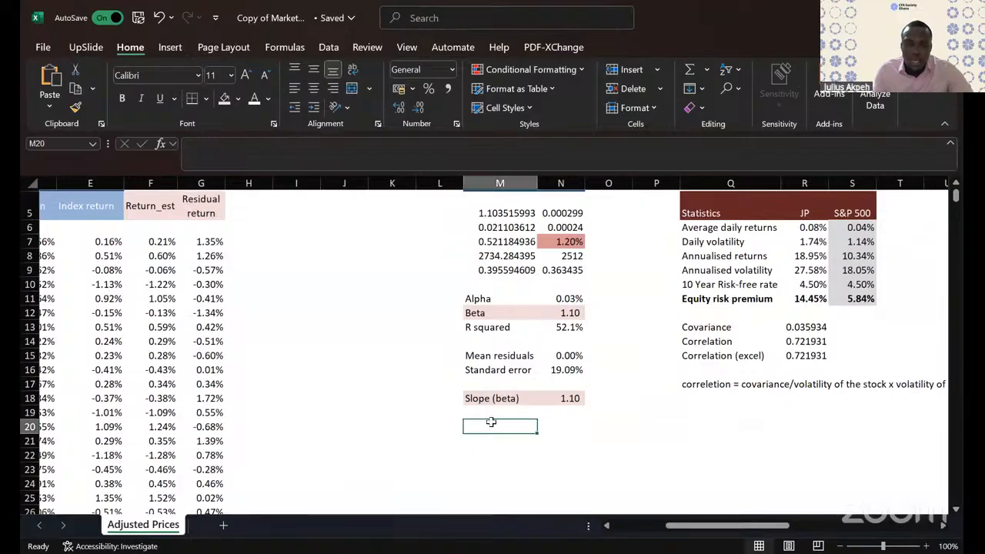
pyautogui.write('Beta (c')
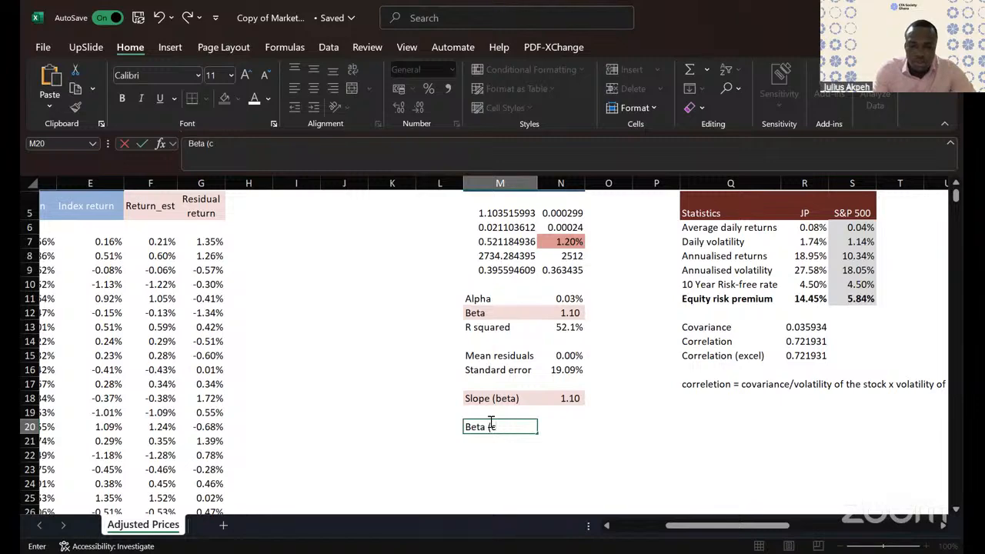
pyautogui.write('alc)')
pyautogui.press('Tab')
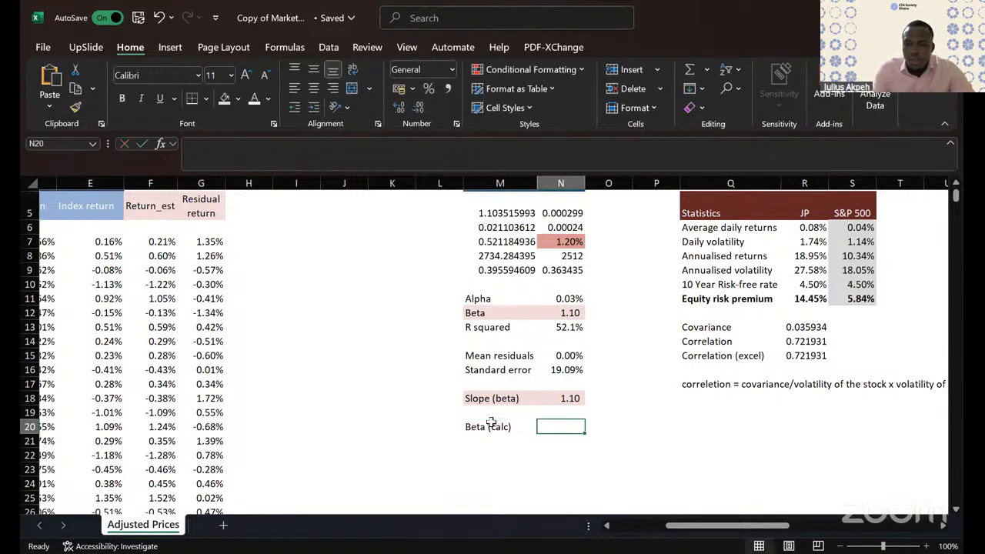
# Step: Calculate beta in N20 as covariance over the squared S&P 500 annualised volatility with =R13/(S9^2), and apply the comma number style
pyautogui.write('=')
pyautogui.hscroll(1, 769, 408)
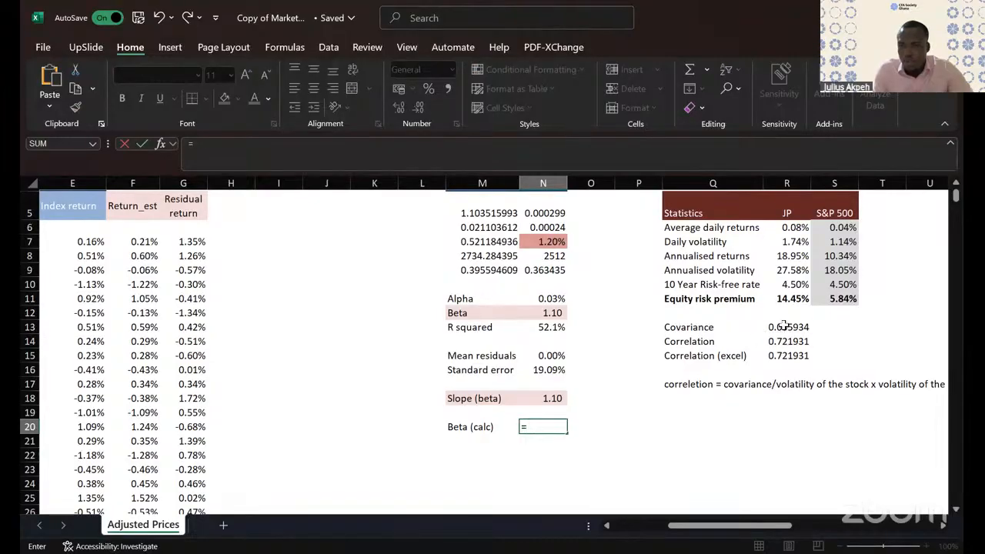
pyautogui.click(784, 328)
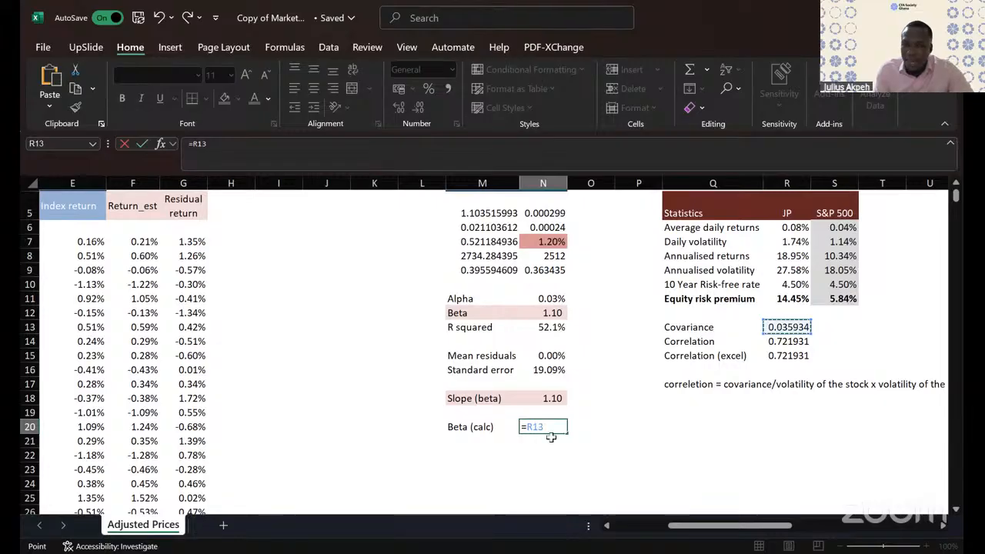
pyautogui.write('/(')
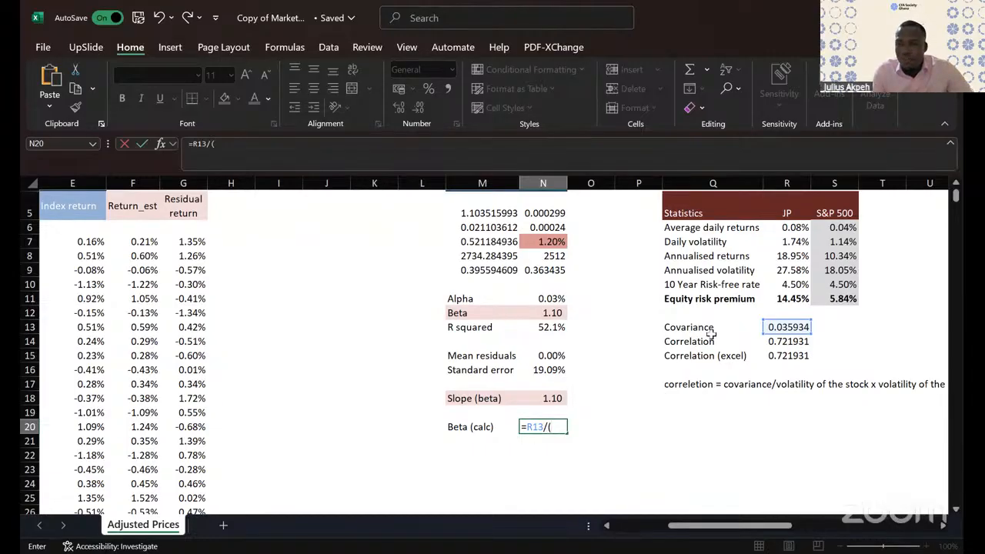
pyautogui.hscroll(1, 709, 339)
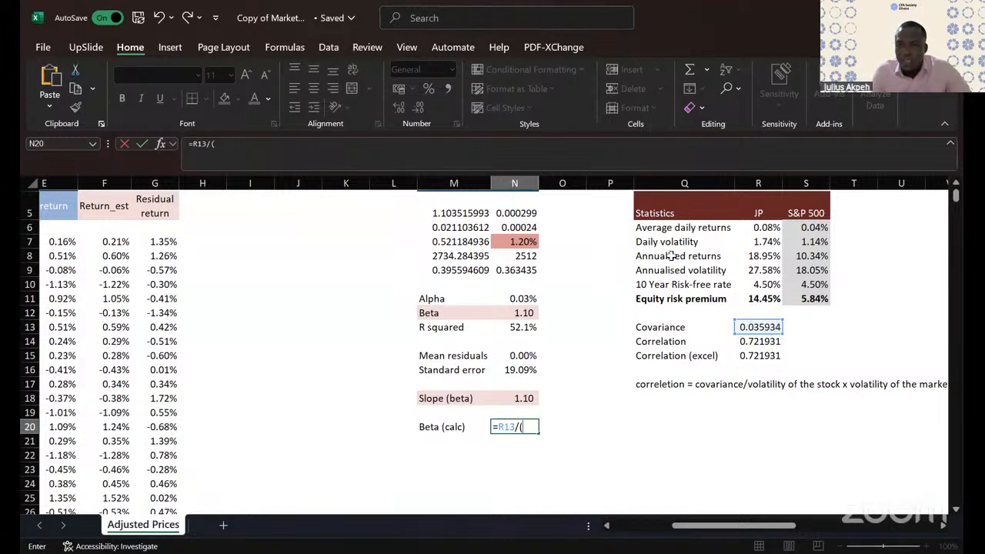
pyautogui.click(817, 270)
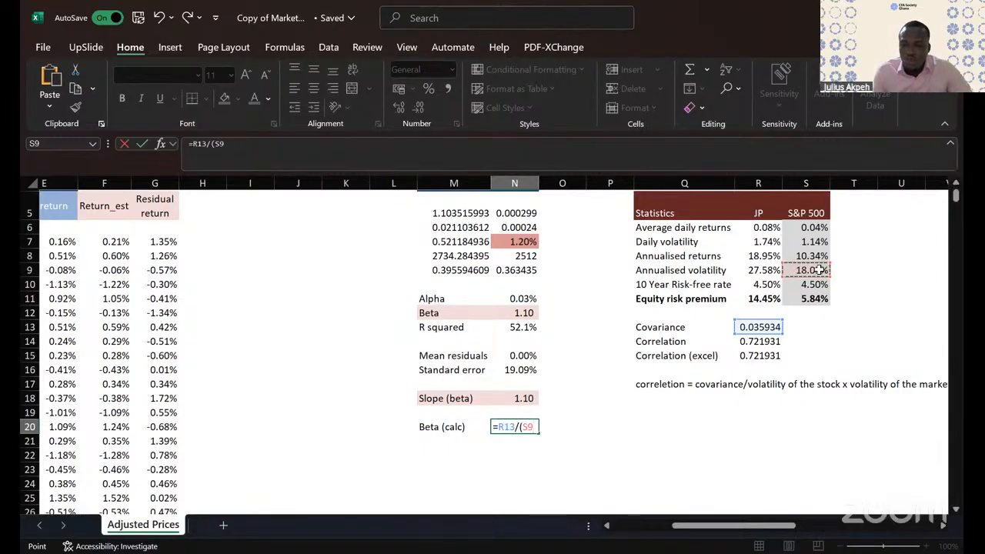
pyautogui.write('^2')
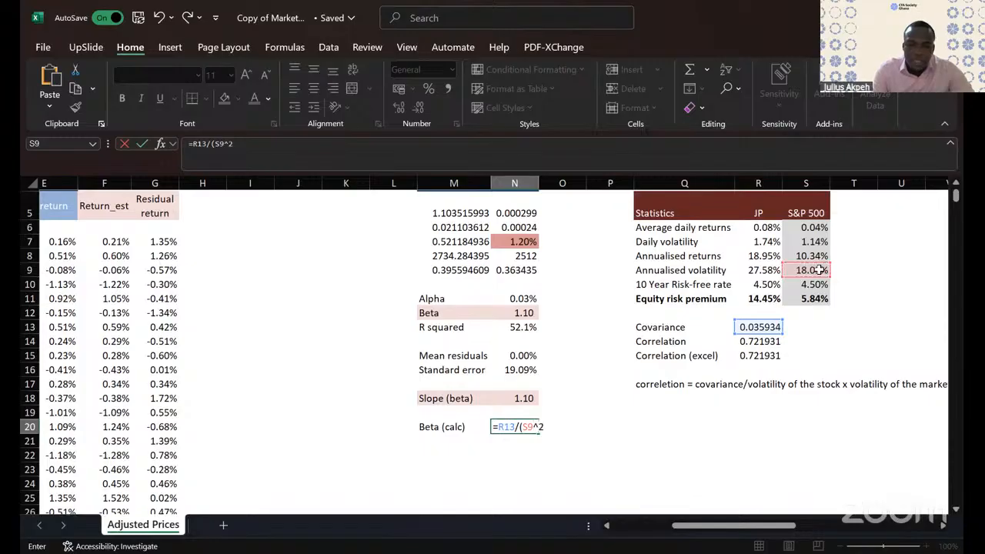
pyautogui.press('Return')
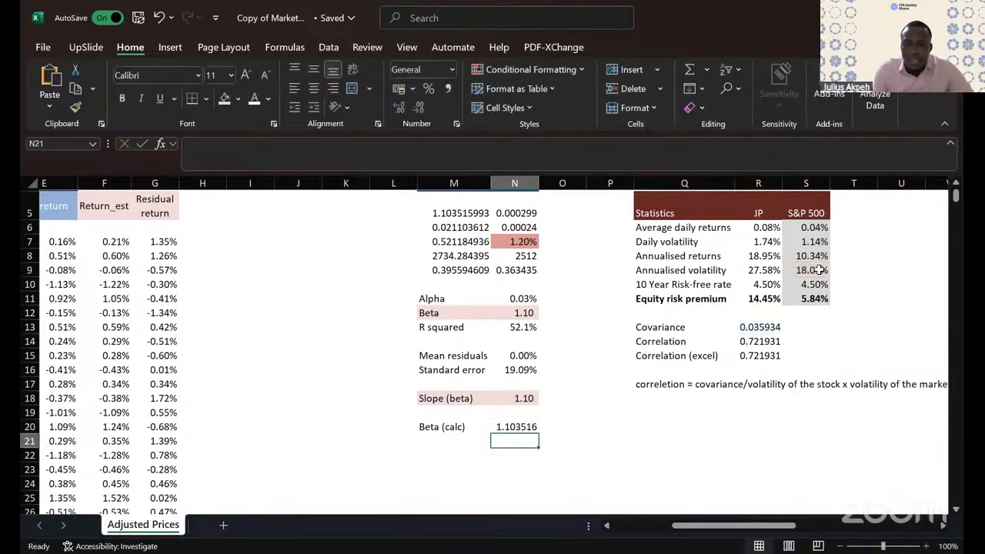
pyautogui.press('Up')
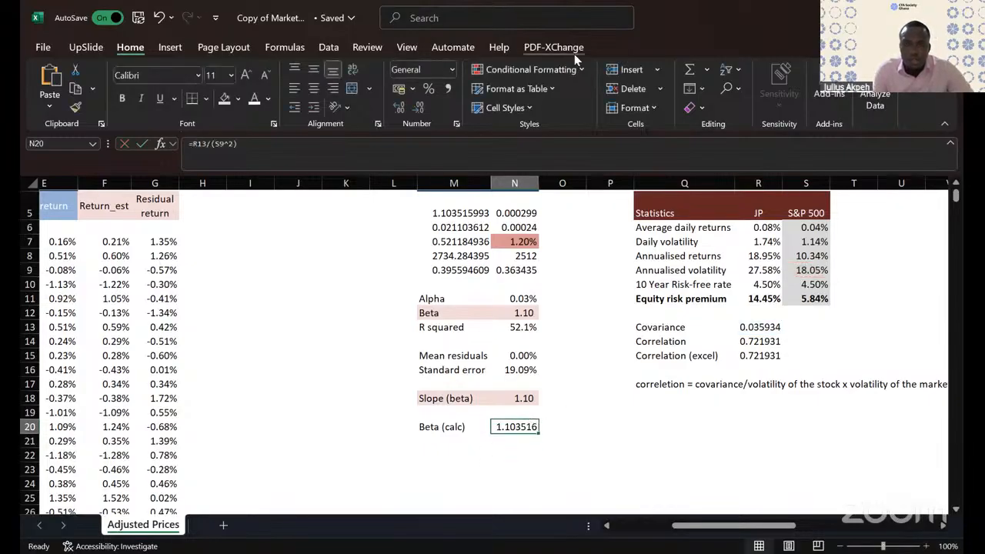
pyautogui.click(446, 90)
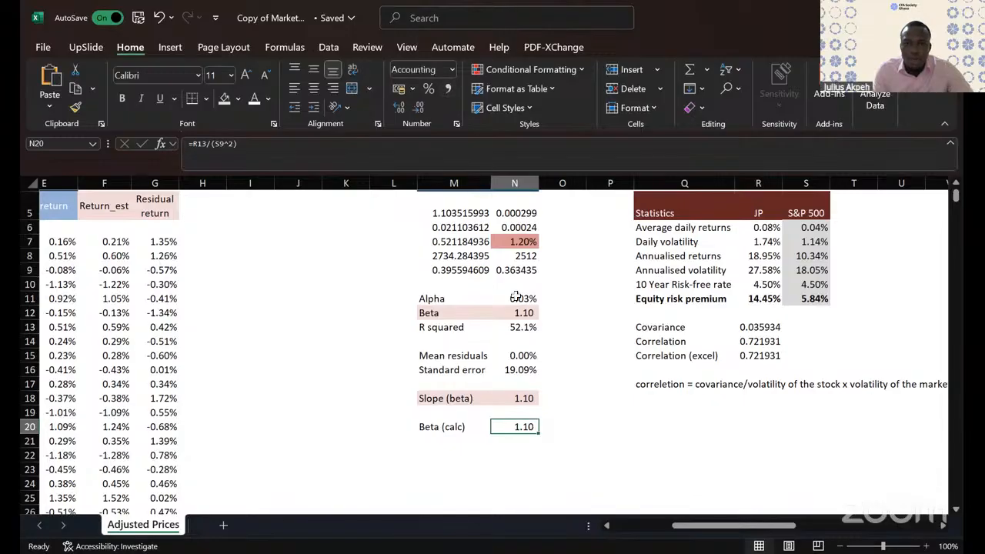
pyautogui.moveTo(463, 429); pyautogui.dragTo(543, 437)
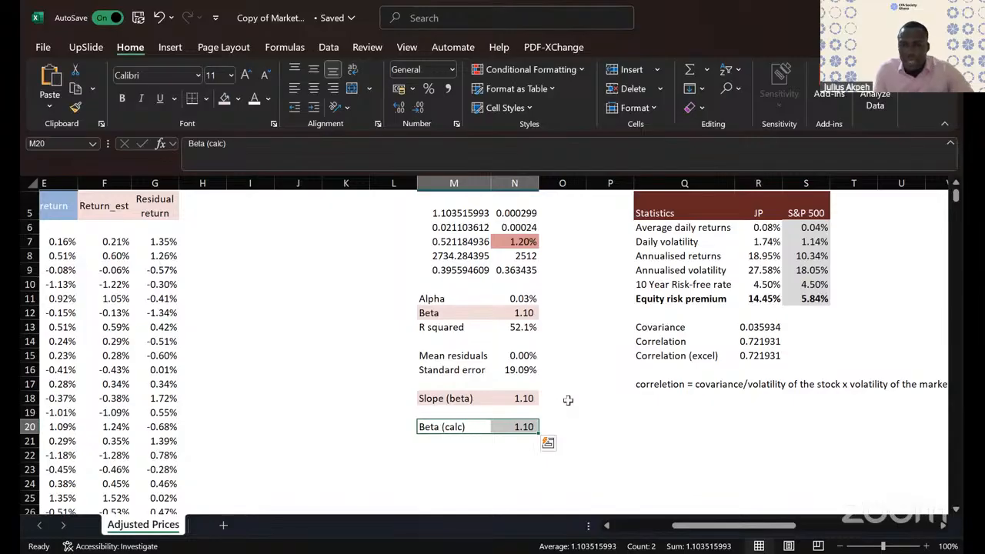
# Step: Review the first rows of the S&P 500 prices, daily returns, estimated returns and residual returns
pyautogui.hscroll(-3, 568, 400)
pyautogui.hscroll(-3, 568, 400)
pyautogui.scroll(2, 567, 400)
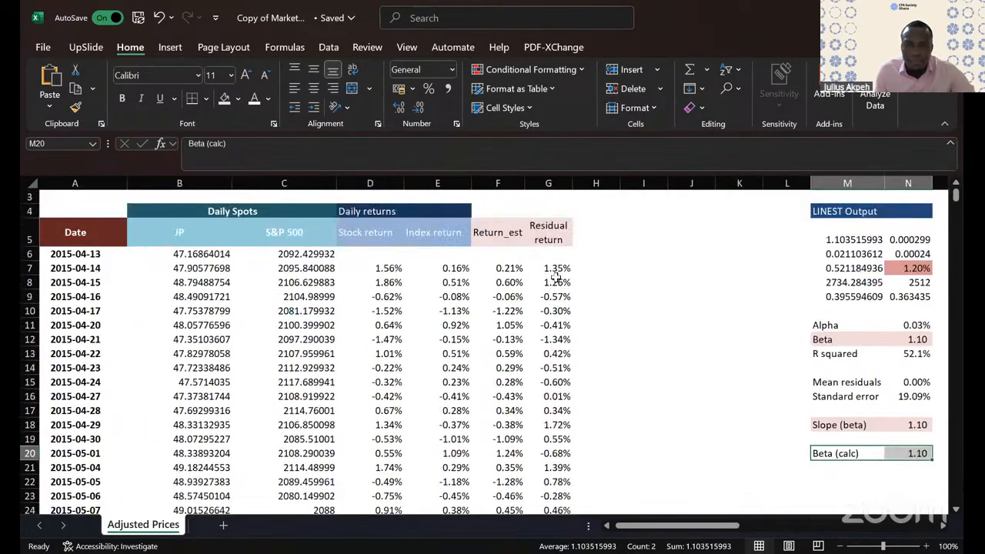
pyautogui.moveTo(555, 267); pyautogui.dragTo(539, 396)
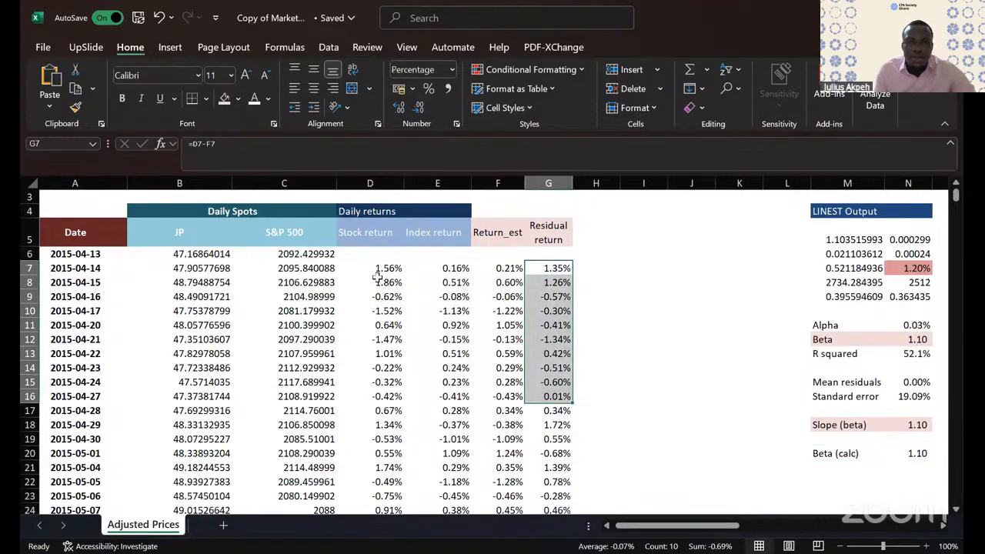
pyautogui.hscroll(-2, 51, 6)
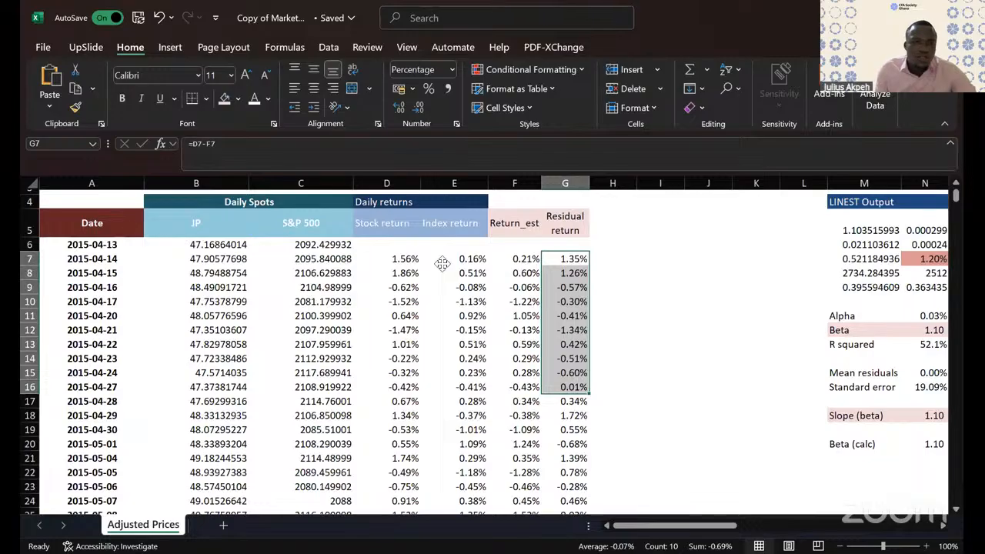
pyautogui.moveTo(291, 244); pyautogui.dragTo(570, 420)
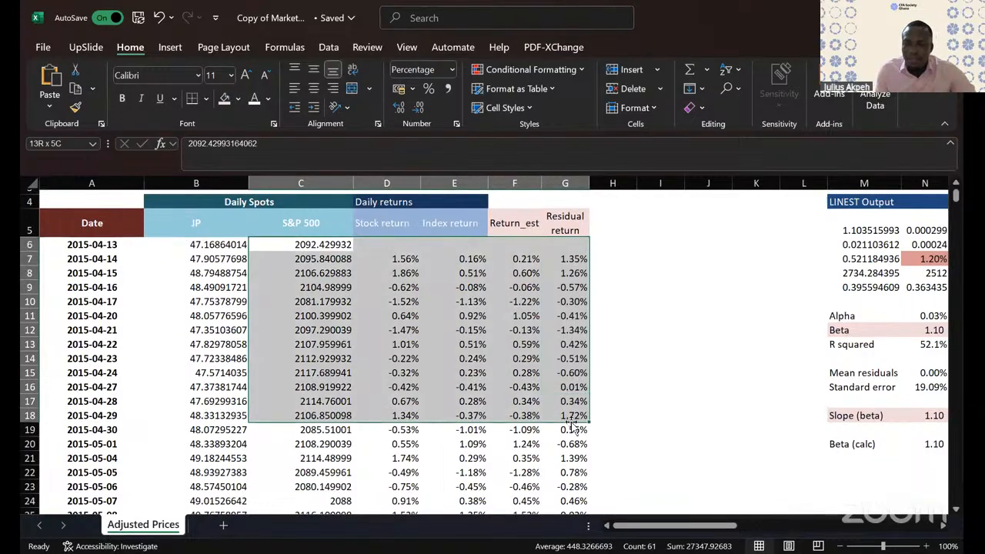
pyautogui.moveTo(292, 259); pyautogui.dragTo(480, 374)
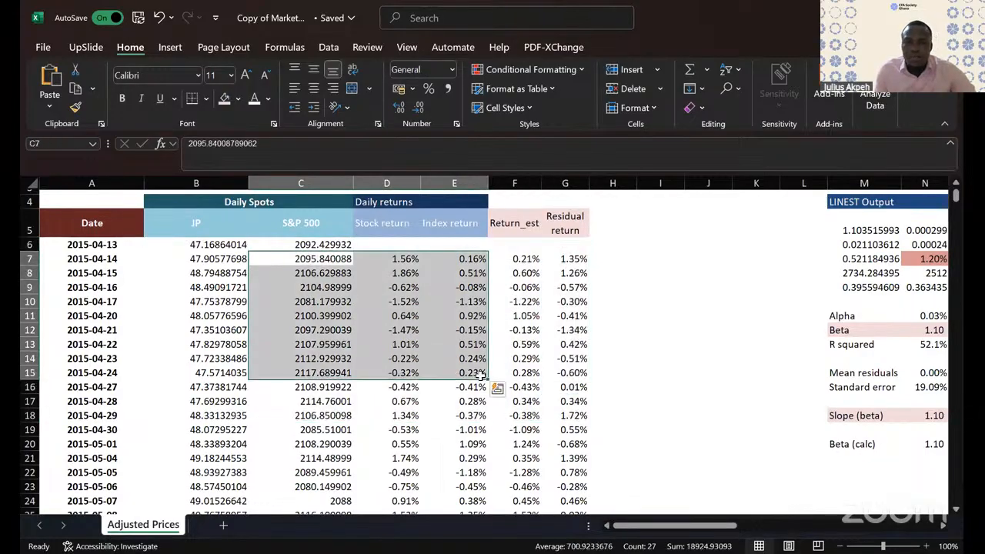
pyautogui.moveTo(337, 314); pyautogui.dragTo(529, 416)
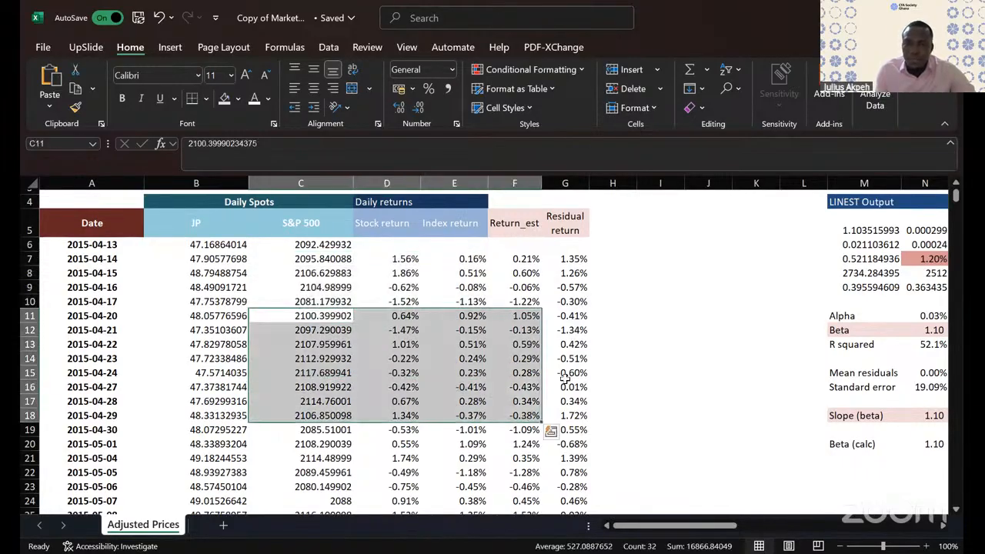
pyautogui.scroll(-1, 565, 378)
pyautogui.hscroll(1, 565, 377)
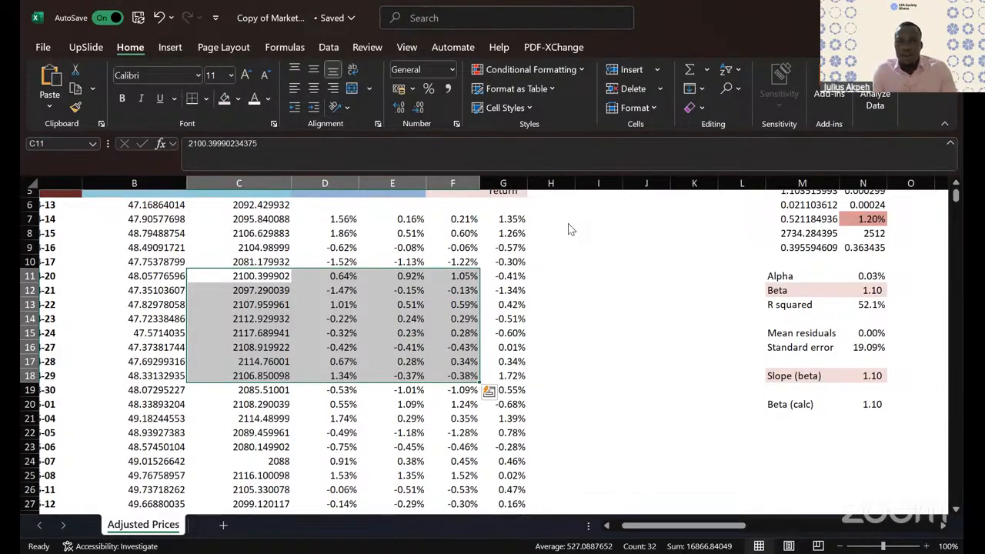
# Step: Examine the Residual return values in column G from row 7 down to about row 77, alongside the regression results
pyautogui.moveTo(513, 219); pyautogui.dragTo(513, 461)
pyautogui.scroll(1, 607, 334)
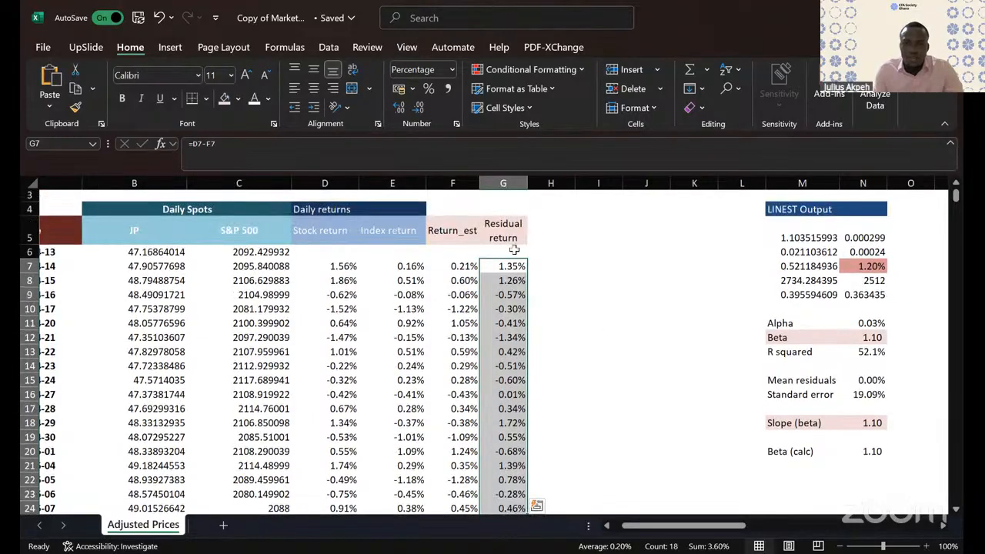
pyautogui.moveTo(513, 265); pyautogui.dragTo(509, 478)
pyautogui.scroll(-3, 510, 478)
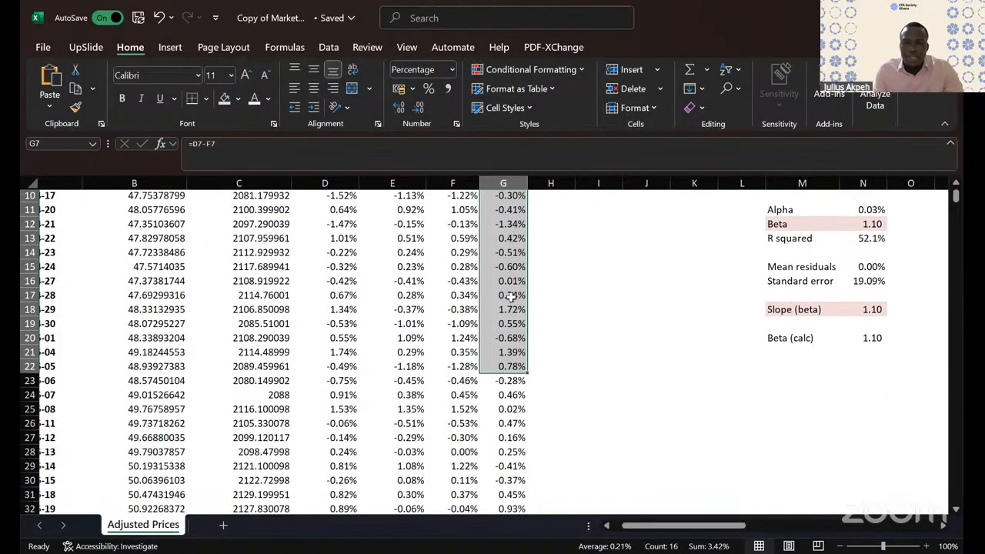
pyautogui.moveTo(511, 300); pyautogui.dragTo(510, 452)
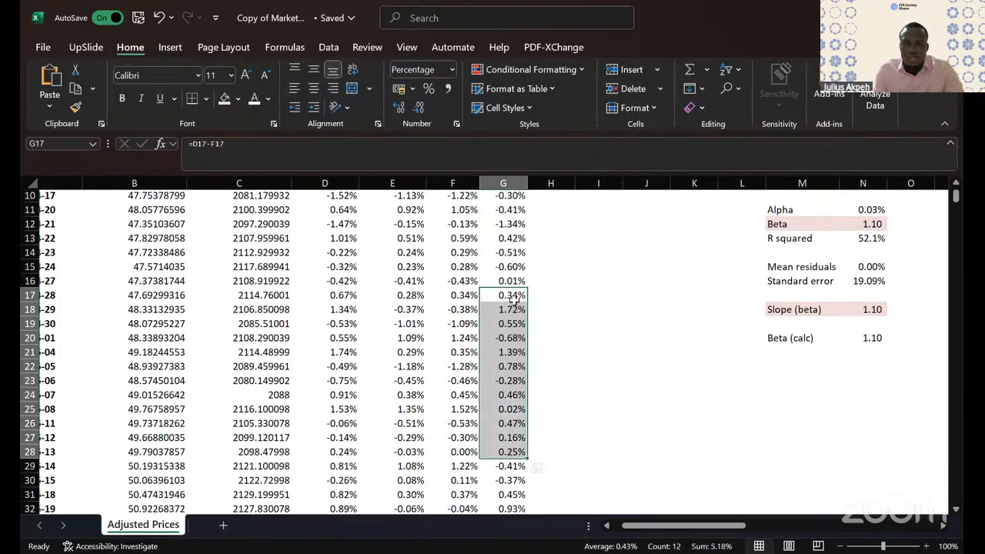
pyautogui.scroll(3, 513, 300)
pyautogui.scroll(-6, 513, 300)
pyautogui.moveTo(504, 354); pyautogui.dragTo(507, 496)
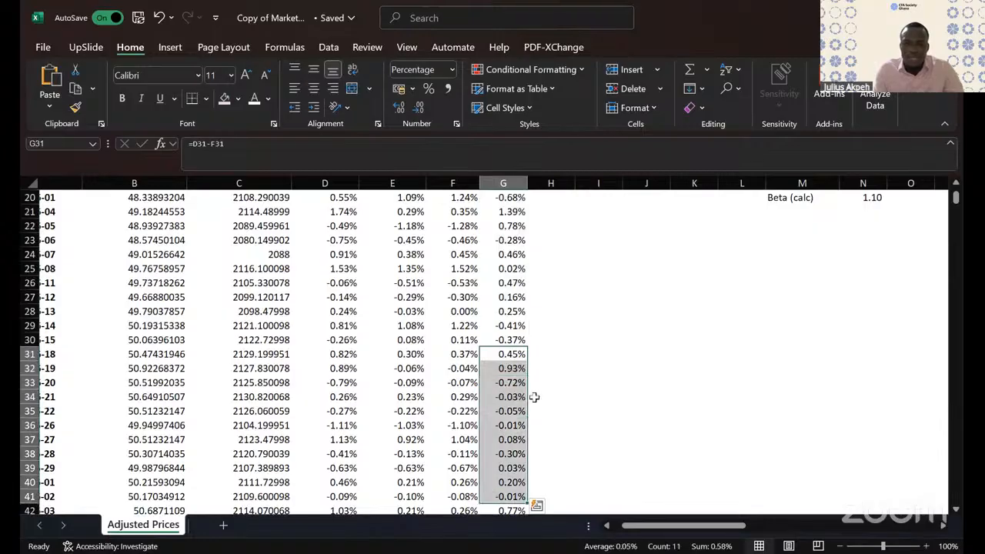
pyautogui.scroll(-5, 534, 398)
pyautogui.moveTo(513, 373); pyautogui.dragTo(503, 486)
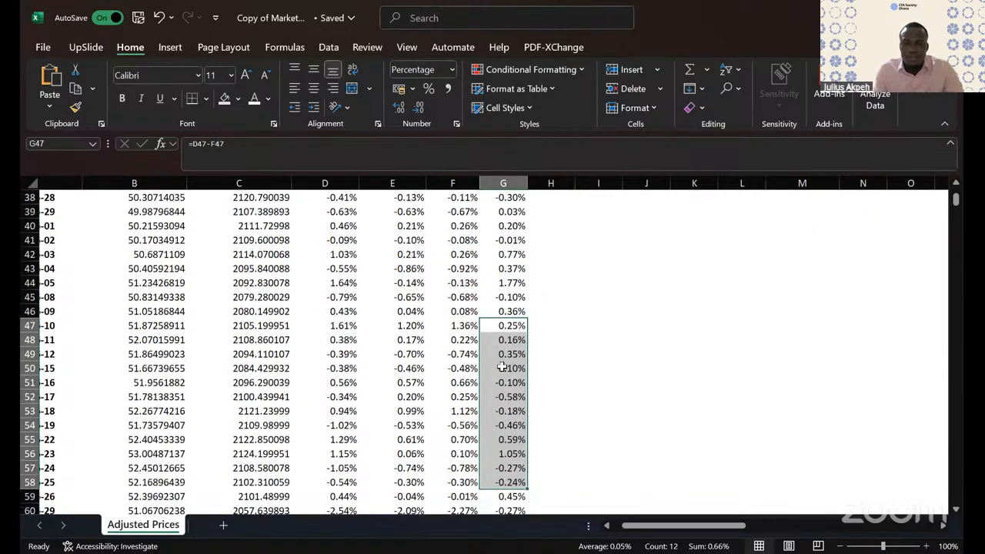
pyautogui.scroll(11, 517, 358)
pyautogui.hscroll(1, 516, 357)
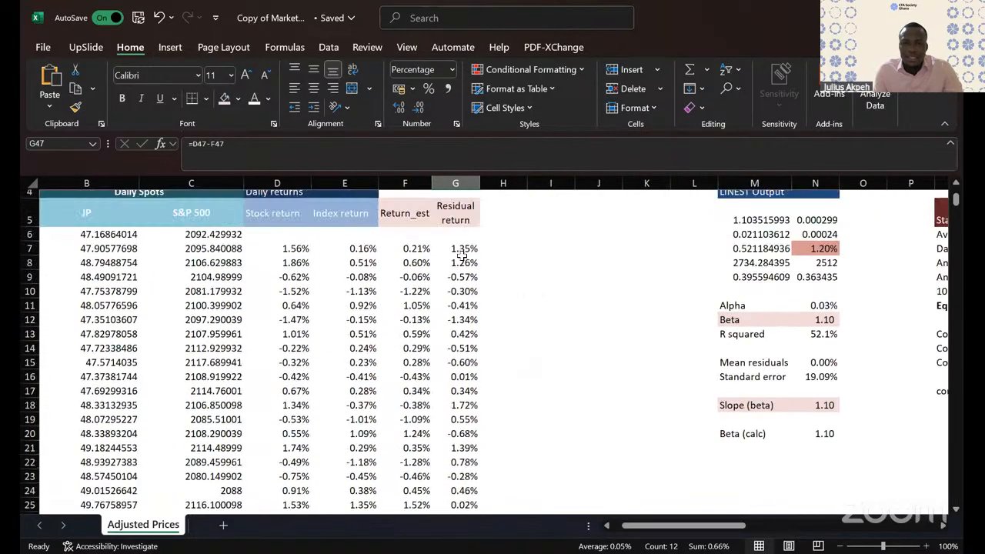
pyautogui.moveTo(460, 254); pyautogui.dragTo(456, 405)
pyautogui.moveTo(454, 461); pyautogui.dragTo(458, 508)
pyautogui.scroll(-4, 505, 420)
pyautogui.moveTo(465, 388); pyautogui.dragTo(449, 504)
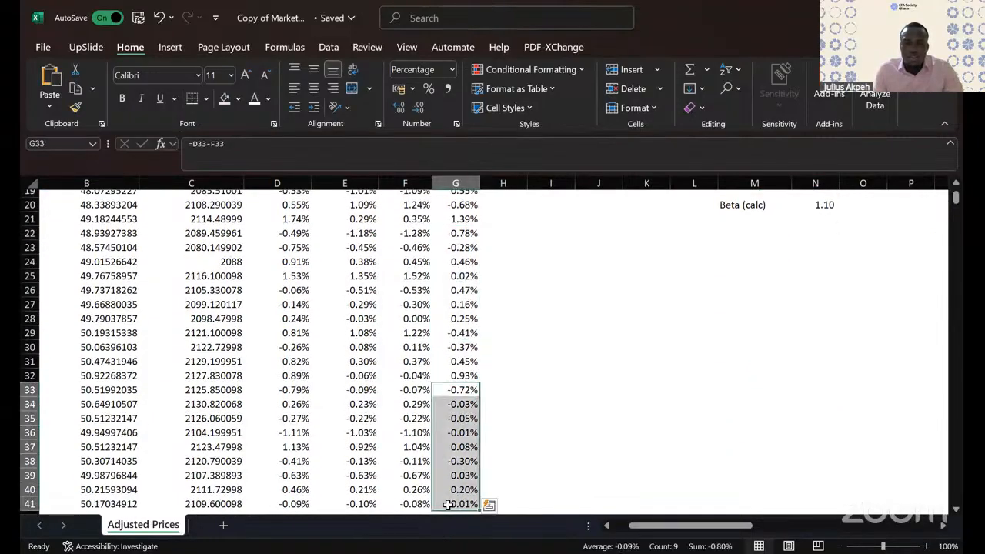
pyautogui.scroll(-5, 450, 501)
pyautogui.moveTo(455, 430); pyautogui.dragTo(444, 541)
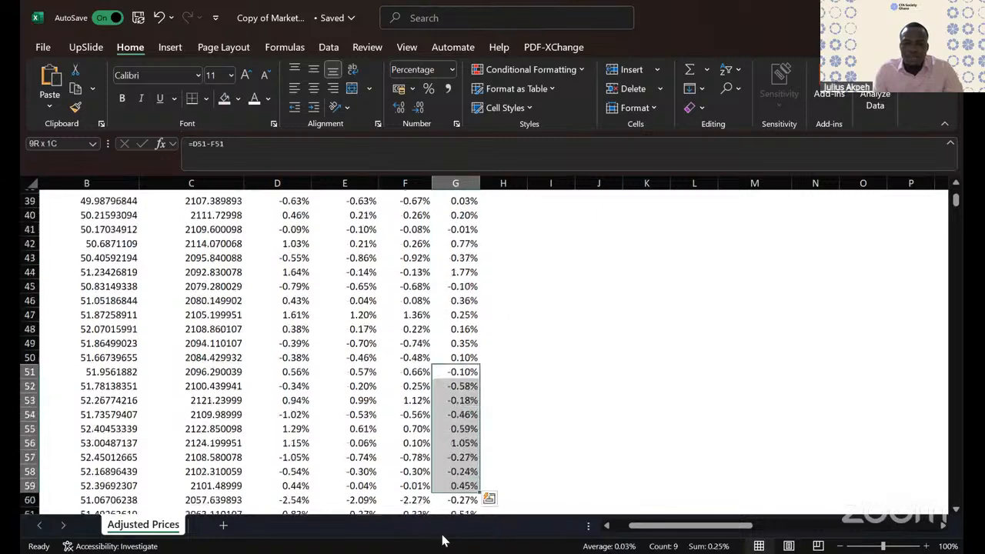
pyautogui.scroll(-6, 464, 346)
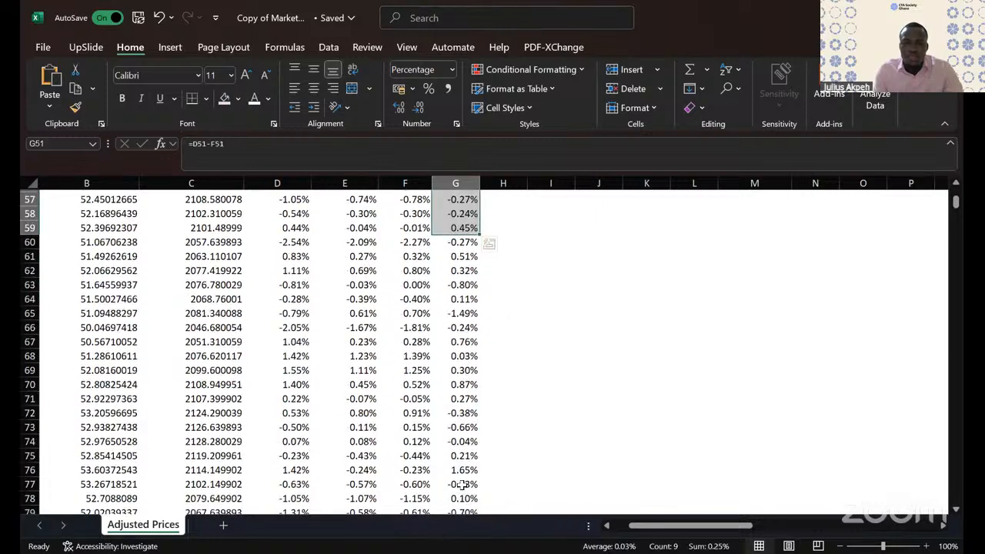
pyautogui.moveTo(456, 341); pyautogui.dragTo(456, 484)
pyautogui.scroll(15, 579, 317)
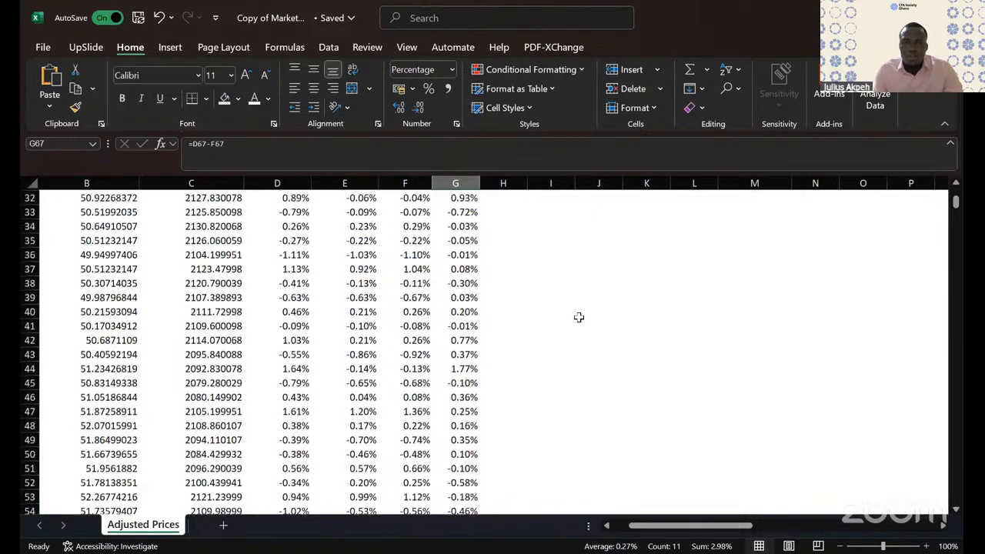
pyautogui.scroll(4, 579, 317)
pyautogui.click(431, 297)
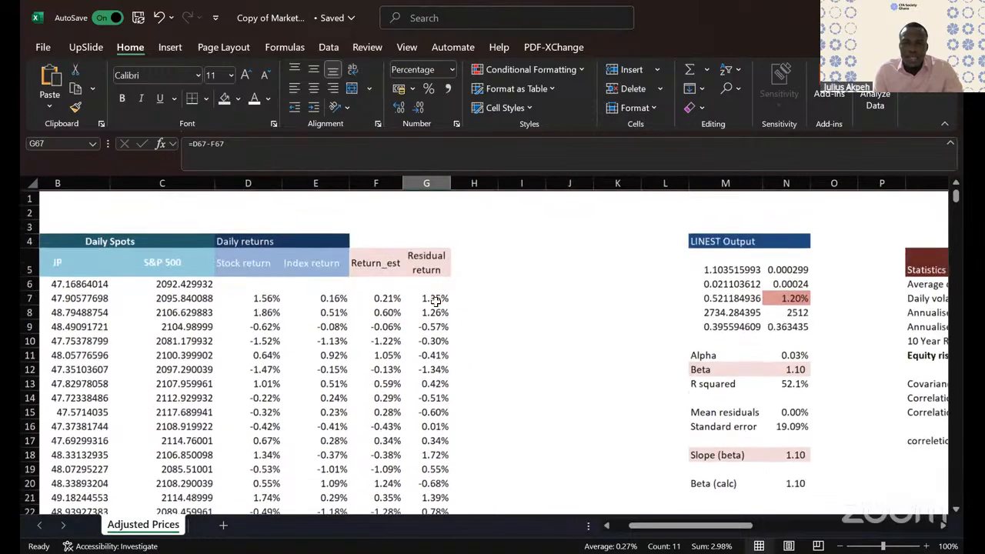
pyautogui.moveTo(435, 522); pyautogui.dragTo(446, 477)
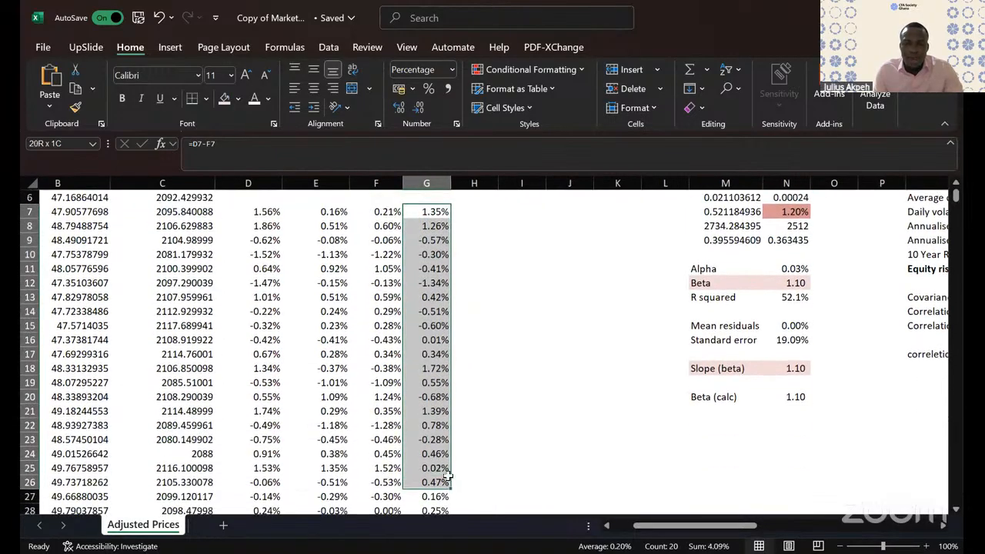
pyautogui.moveTo(436, 212); pyautogui.dragTo(462, 434)
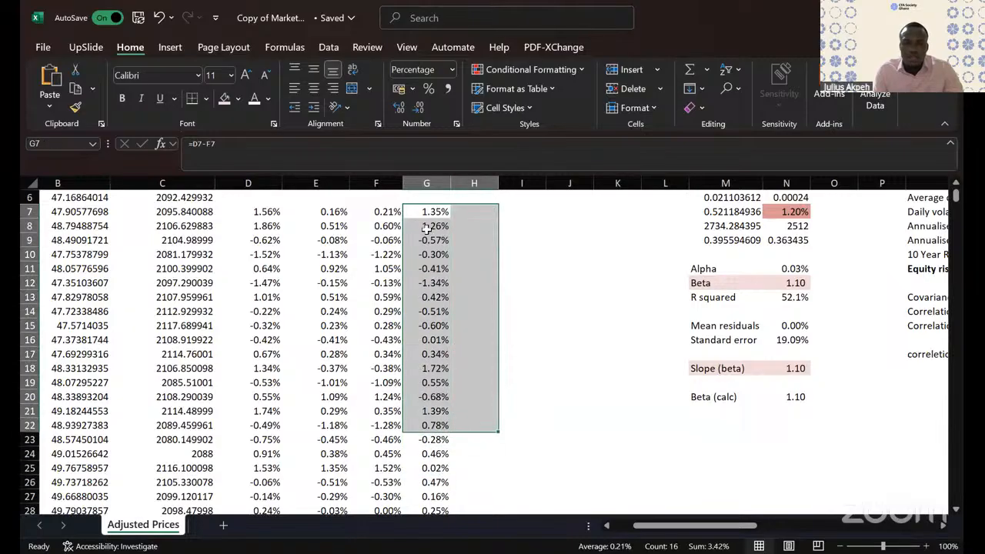
# Step: Review the residual returns in G7:G20 beside the return columns, and switch to the slide on estimating statistical beta by simple linear regression
pyautogui.moveTo(435, 213); pyautogui.dragTo(430, 396)
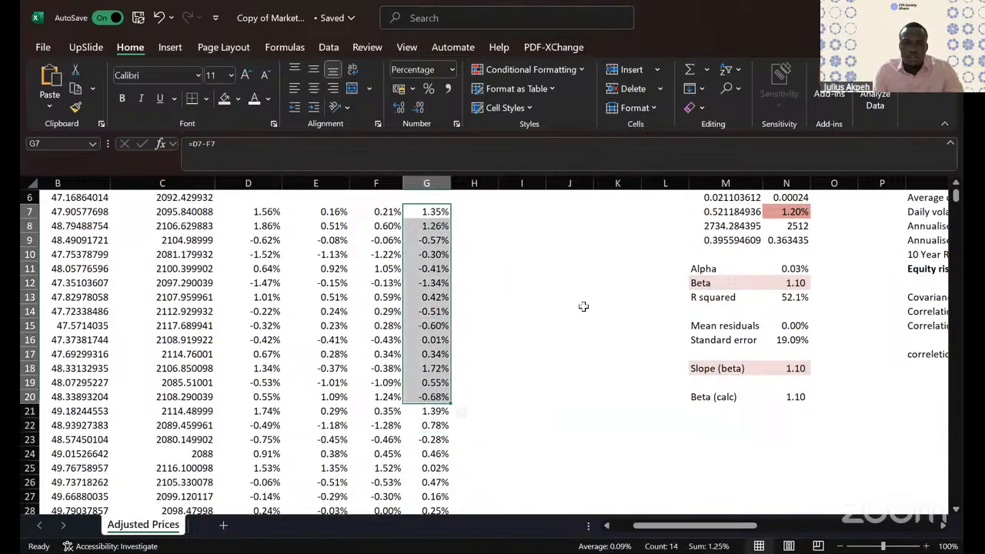
pyautogui.scroll(2, 583, 306)
pyautogui.hscroll(-1, 473, 281)
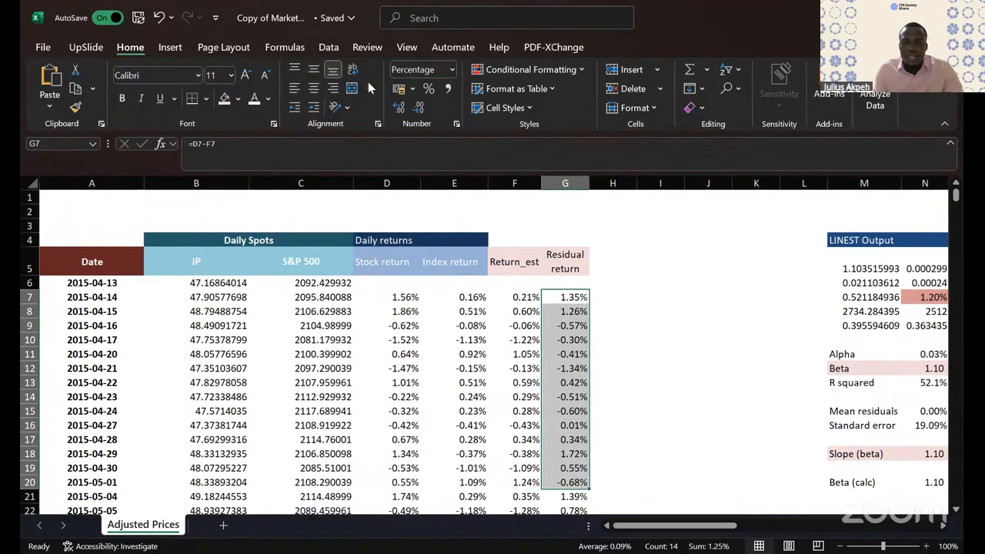
pyautogui.scroll(-2, 641, 269)
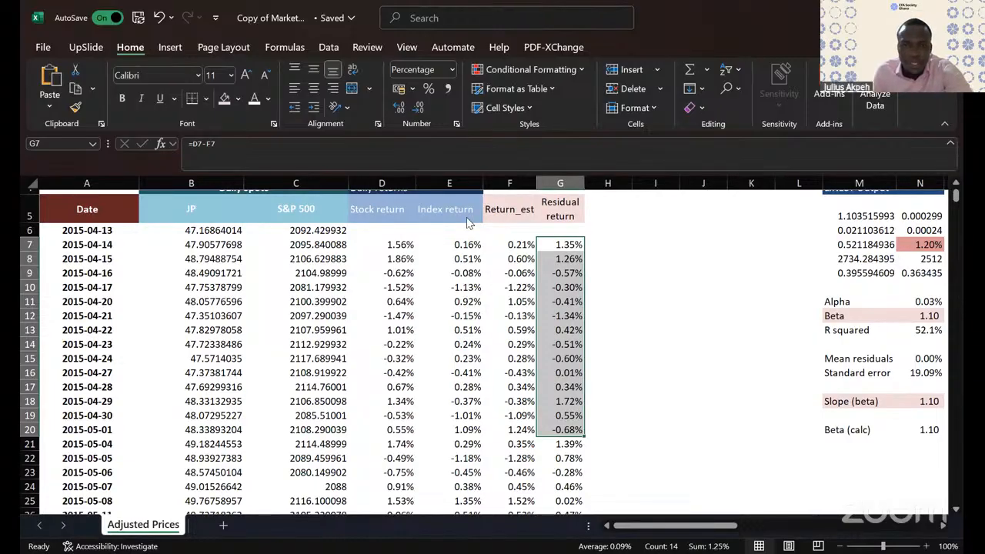
pyautogui.hotkey('alt', 'Tab')
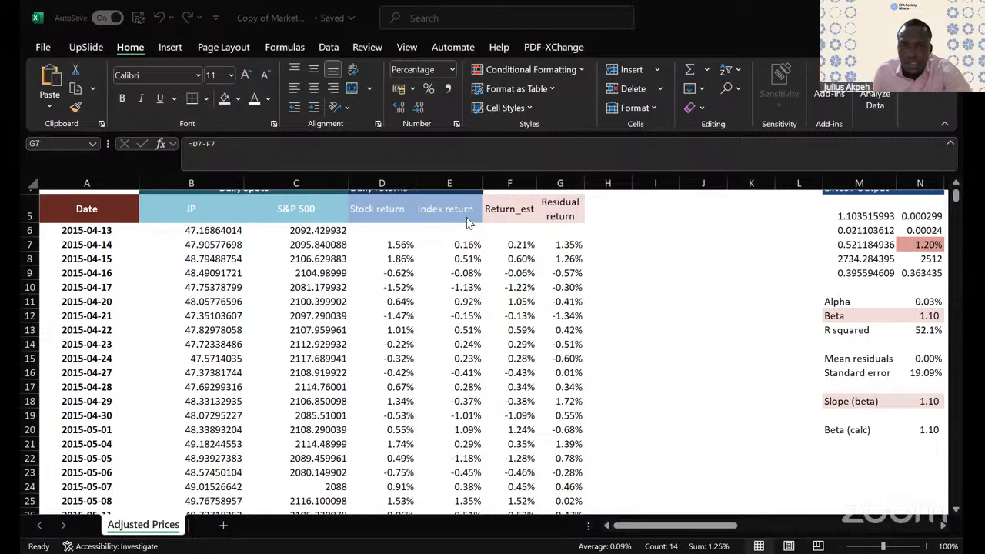
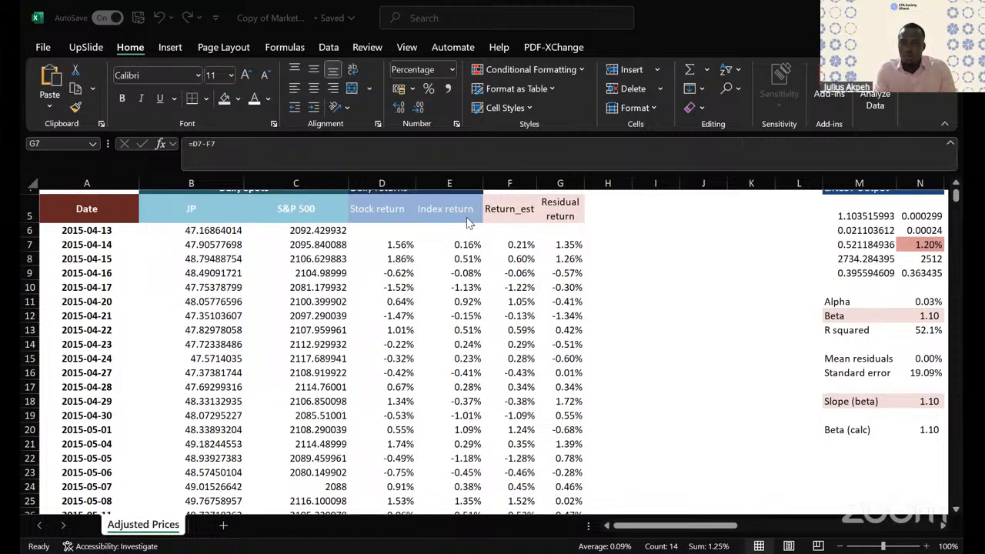
pyautogui.click(541, 329)
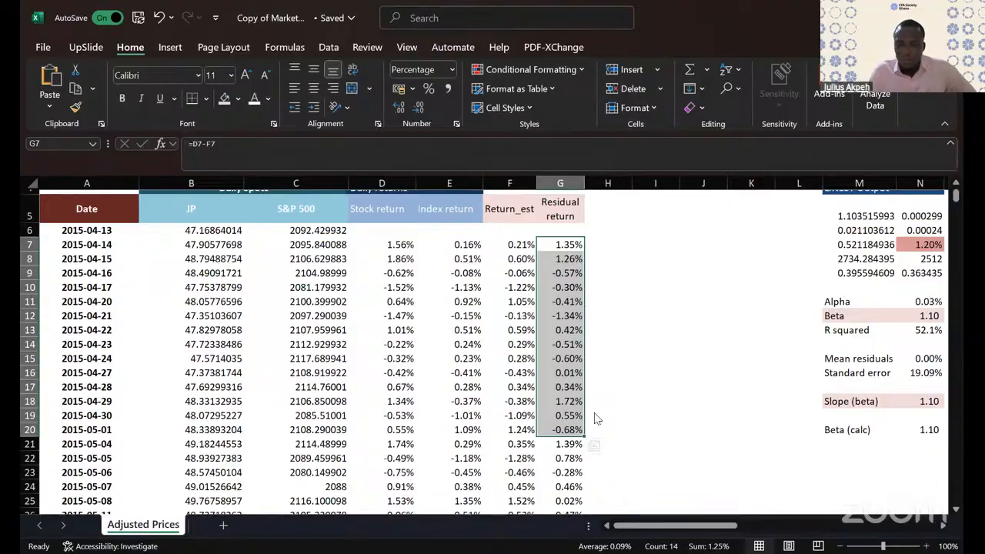
pyautogui.hotkey('alt', 'Tab')
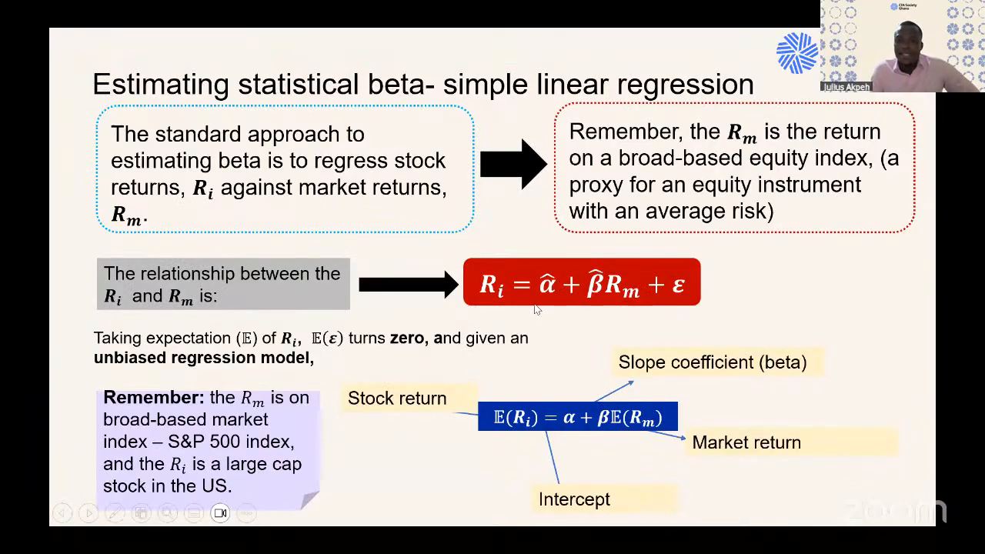
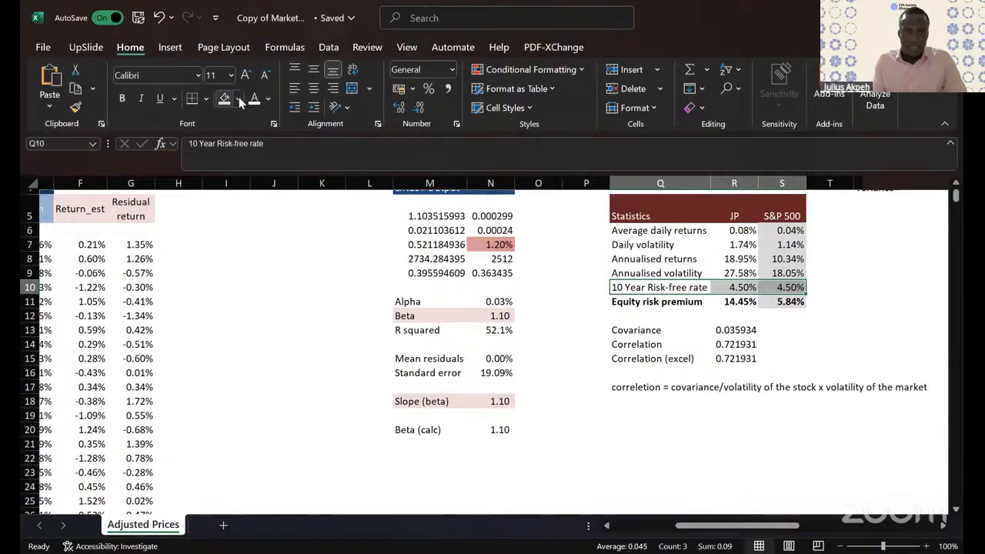
# Step: Highlight the 10 Year Risk-free rate row, Q10:S10, with a dark red fill and white text
pyautogui.click(239, 98)
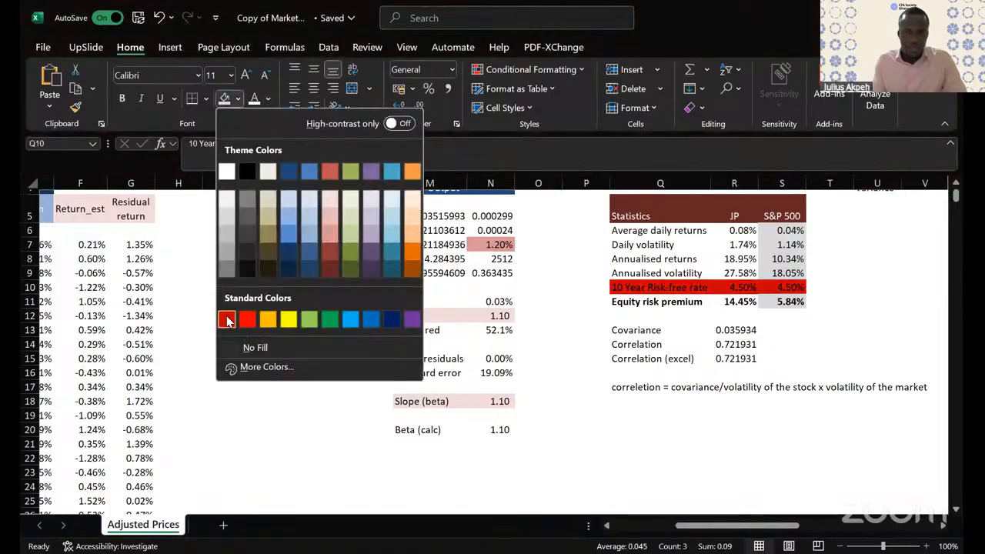
pyautogui.click(273, 80)
pyautogui.click(274, 315)
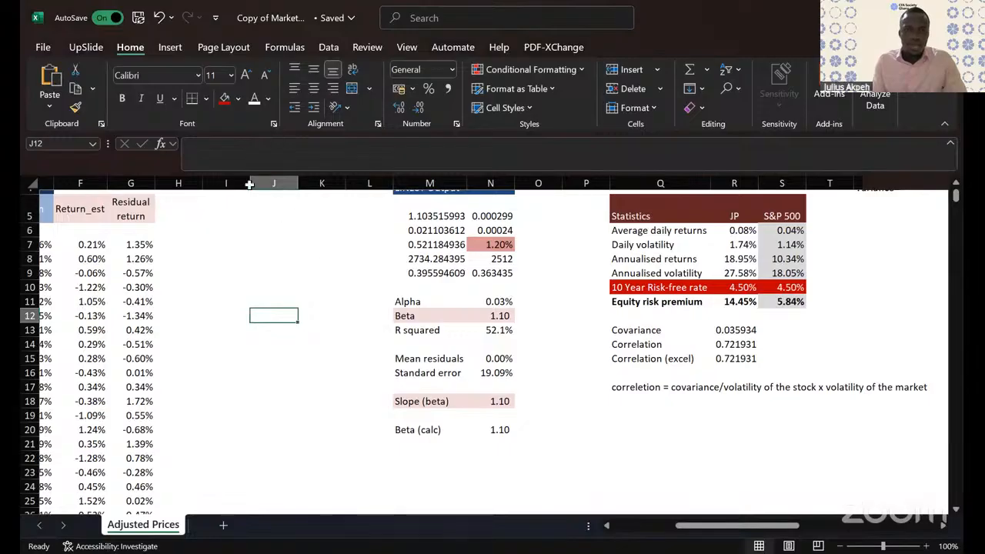
# Step: Delete the three empty columns I to K between the return data and the LINEST Output table
pyautogui.moveTo(226, 183); pyautogui.dragTo(300, 277)
pyautogui.rightClick(340, 411)
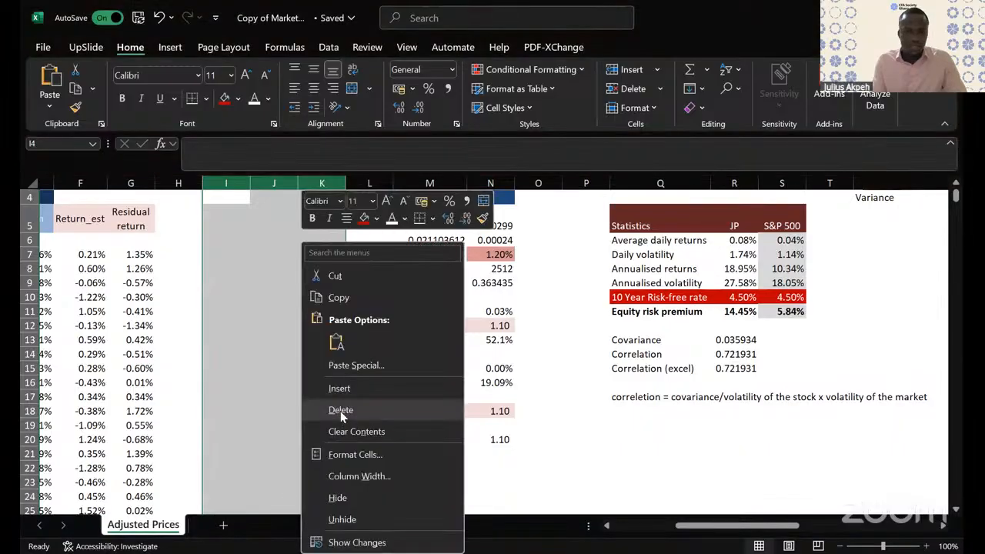
pyautogui.click(340, 411)
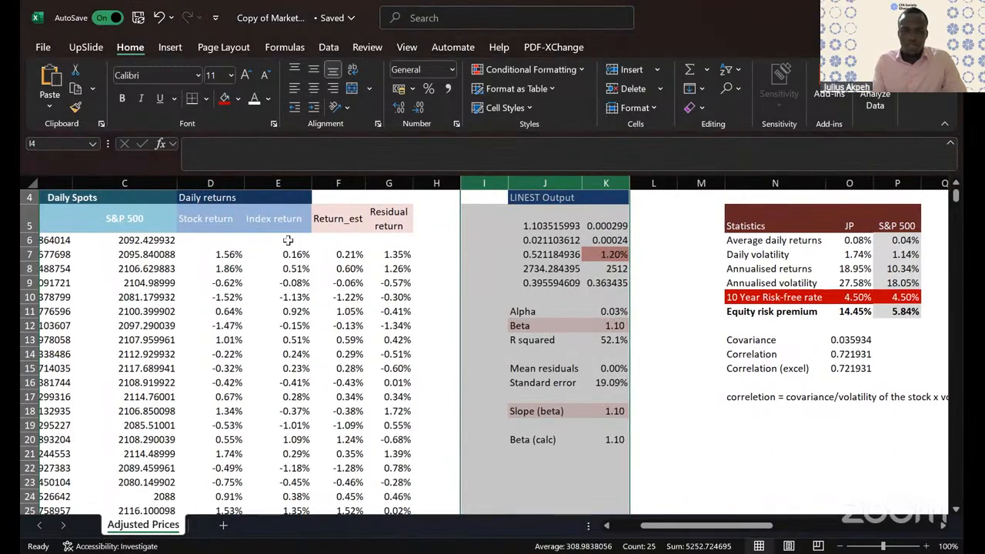
# Step: Insert three blank columns at I to K, in front of the LINEST Output table
pyautogui.click(485, 184)
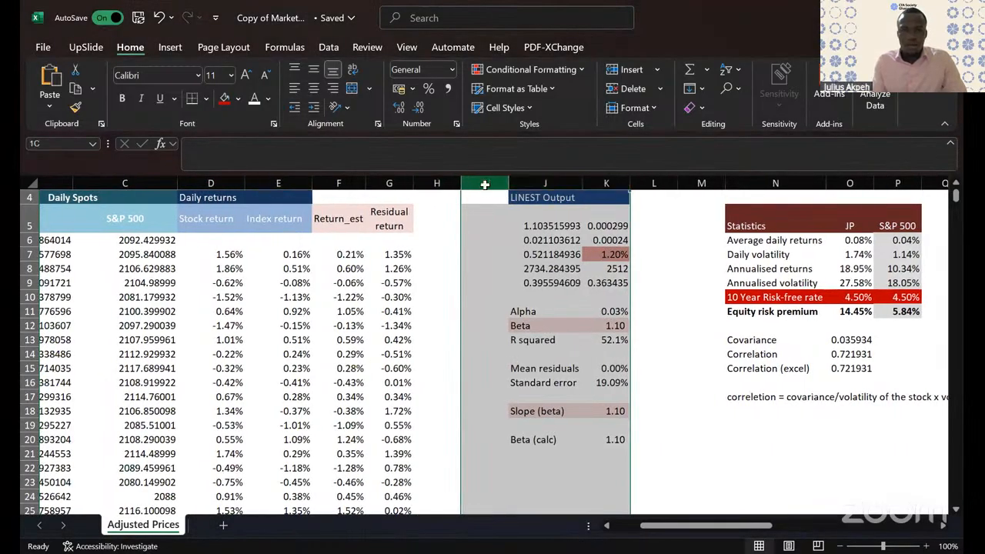
pyautogui.moveTo(485, 185); pyautogui.dragTo(606, 185)
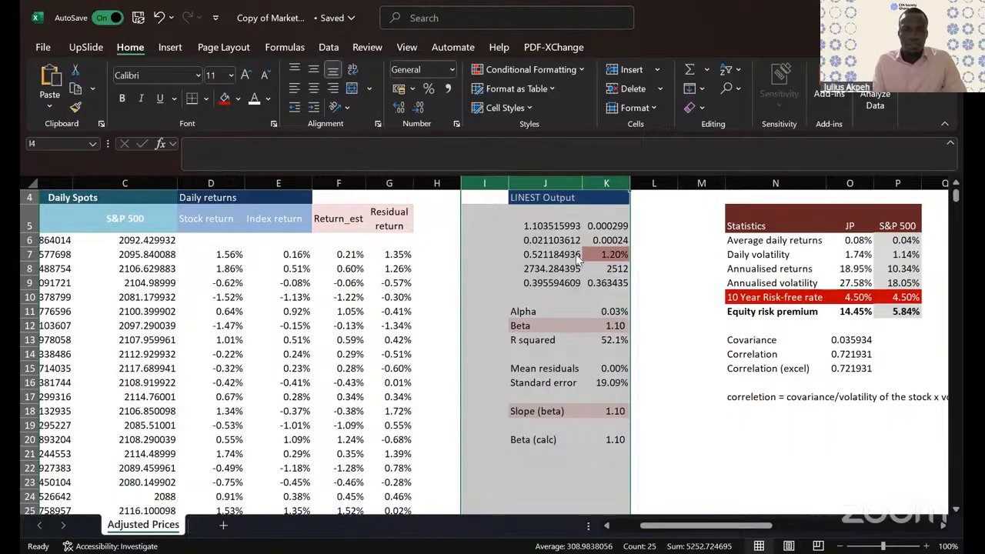
pyautogui.rightClick(543, 244)
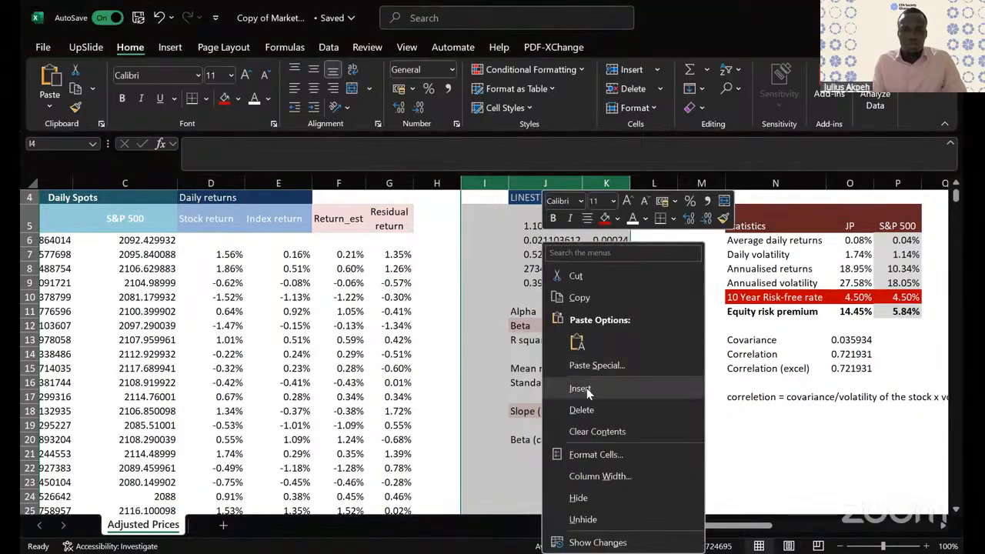
pyautogui.click(586, 387)
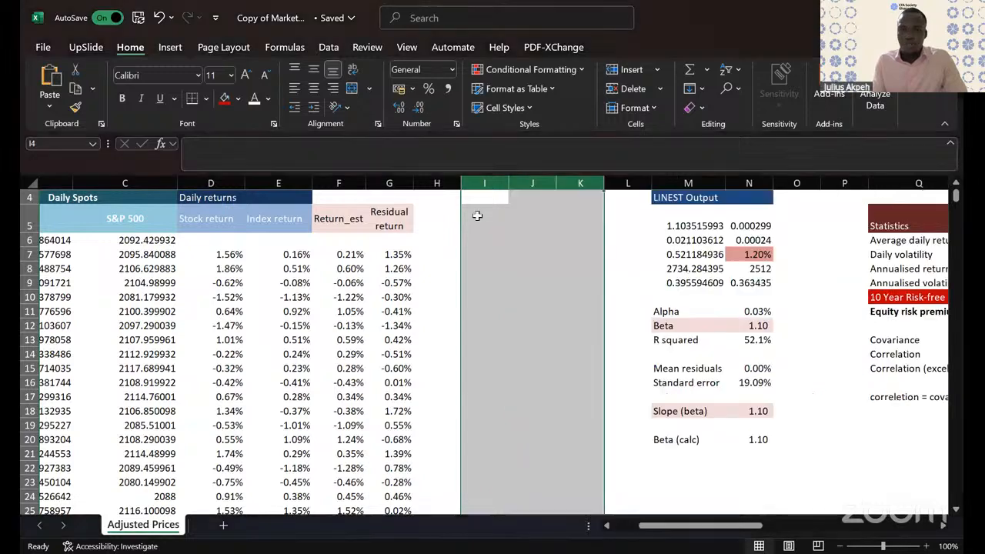
# Step: Copy the Stock return and Index return headers from D5:E5 into H5:I5
pyautogui.click(477, 215)
pyautogui.hscroll(-3, 279, 225)
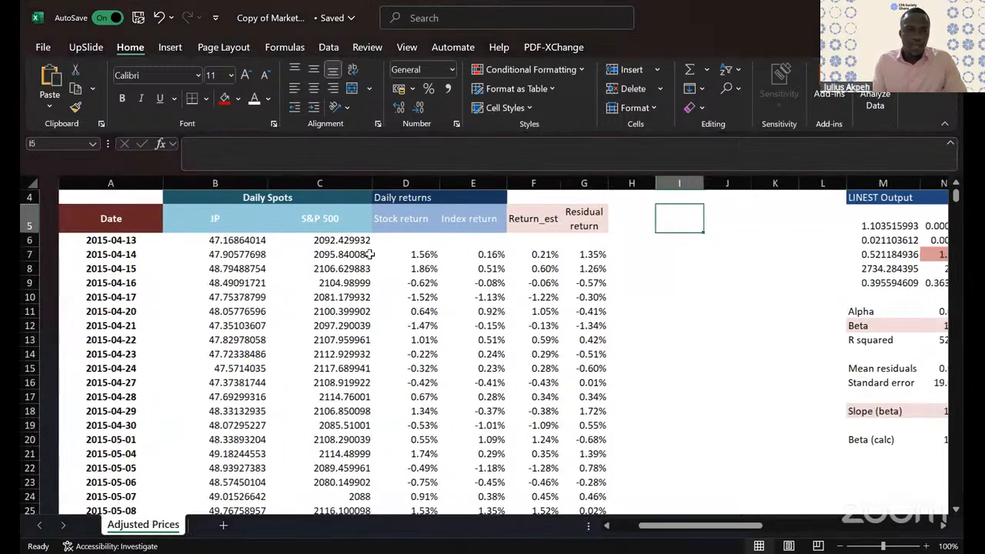
pyautogui.click(415, 223)
pyautogui.moveTo(418, 223); pyautogui.dragTo(460, 221)
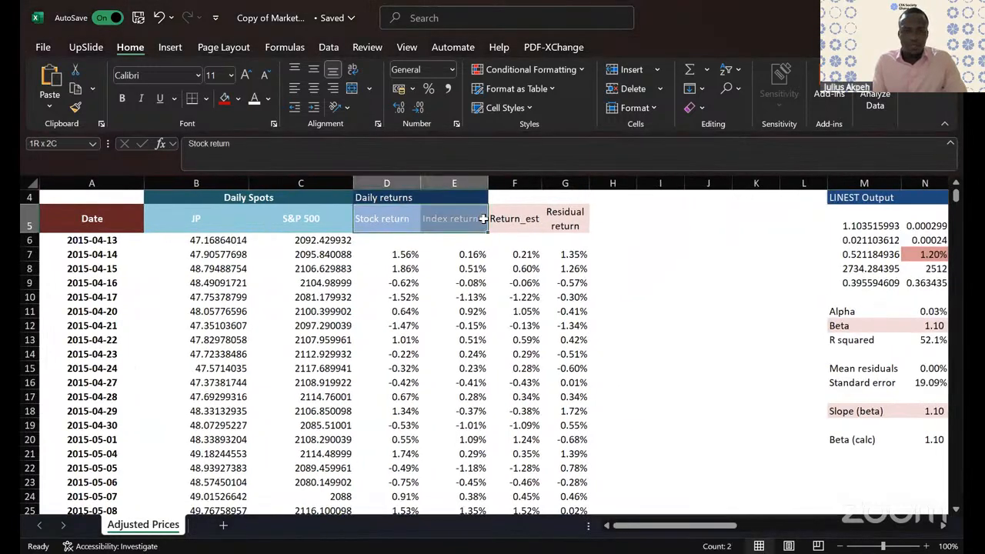
pyautogui.hotkey('ctrl', 'c')
pyautogui.click(623, 225)
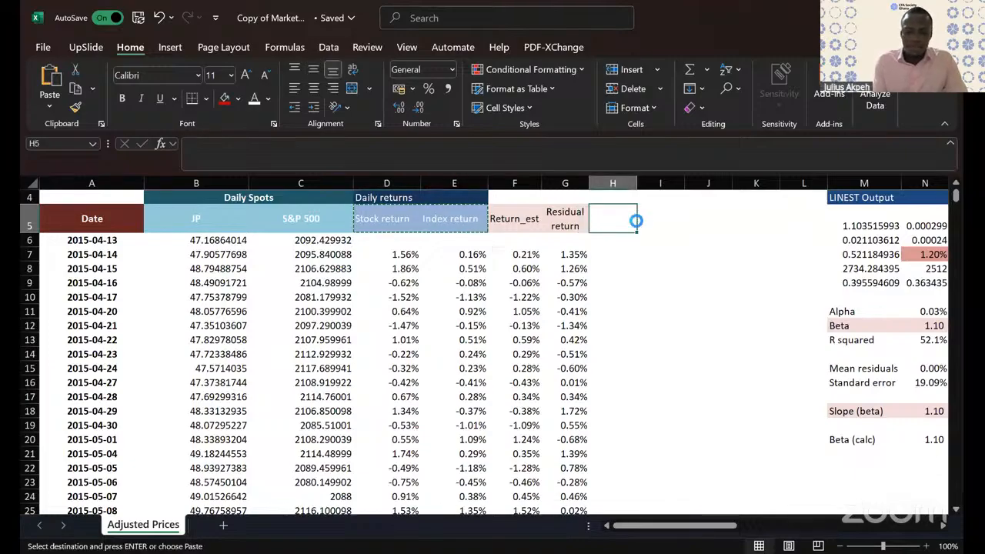
pyautogui.hotkey('ctrl', 'v')
# Step: Rename the copied stock header in H5 as "Stock ERP (Rm-Rf)"
pyautogui.doubleClick(623, 219)
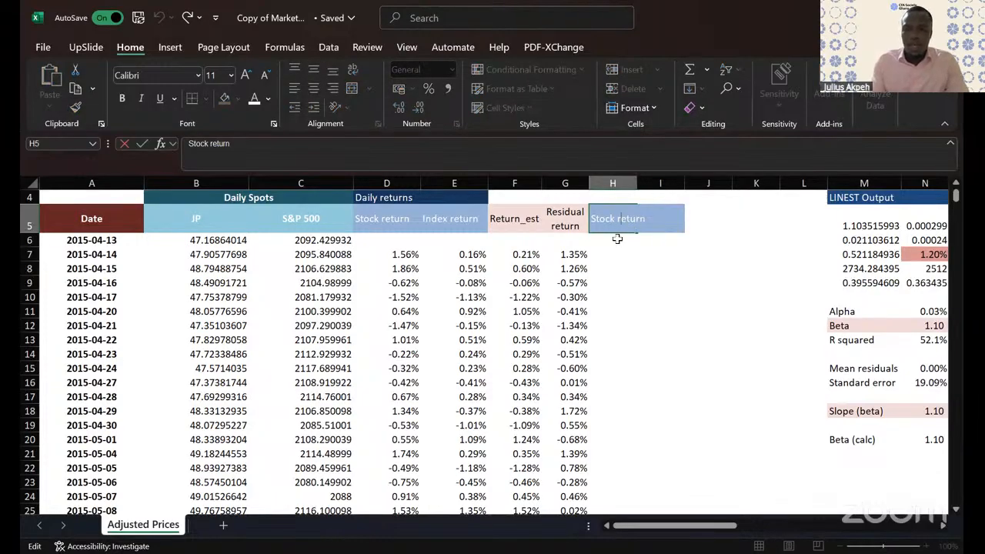
pyautogui.press('BackSpace')
pyautogui.press('BackSpace')
pyautogui.press('BackSpace')
pyautogui.press('BackSpace')
pyautogui.press('BackSpace')
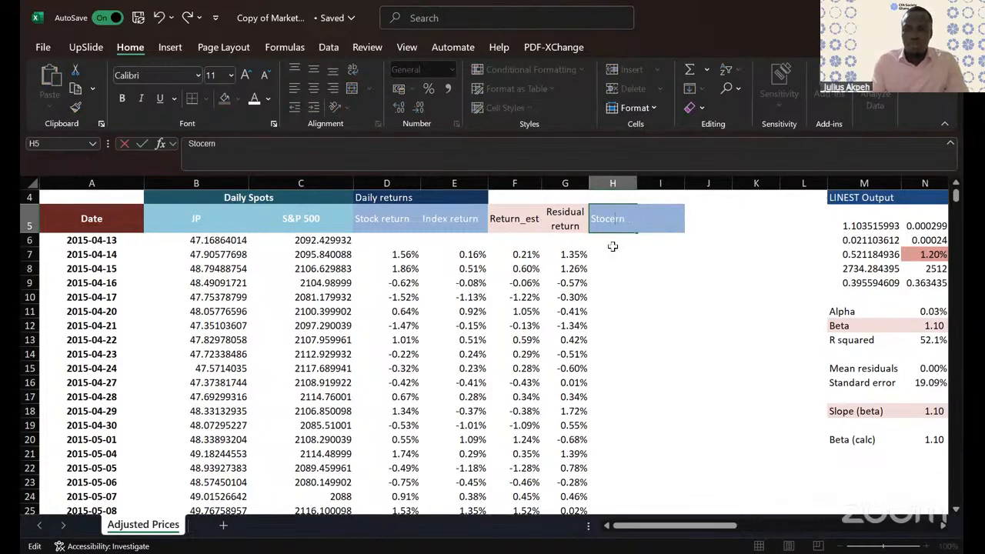
pyautogui.press('BackSpace')
pyautogui.press('BackSpace')
pyautogui.press('BackSpace')
pyautogui.press('BackSpace')
pyautogui.press('BackSpace')
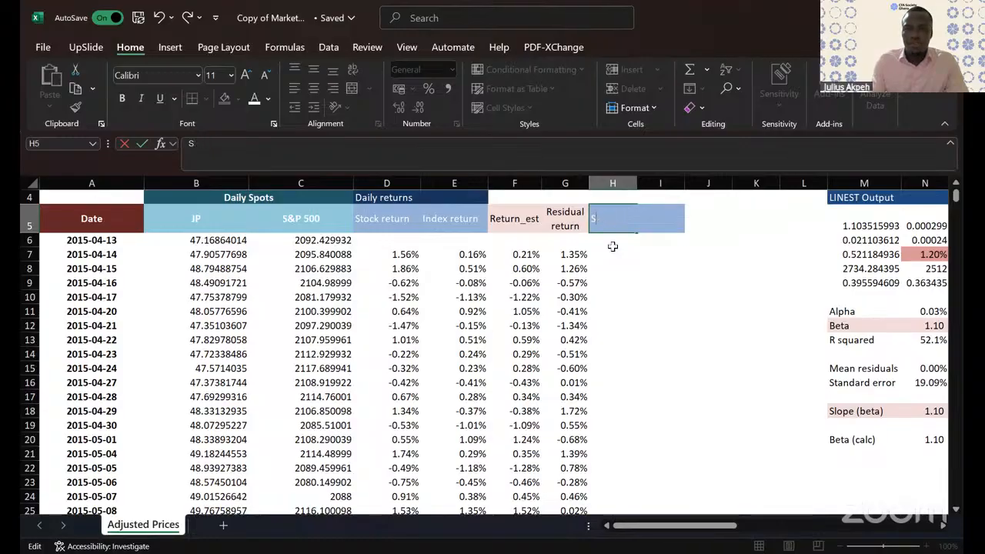
pyautogui.press('BackSpace')
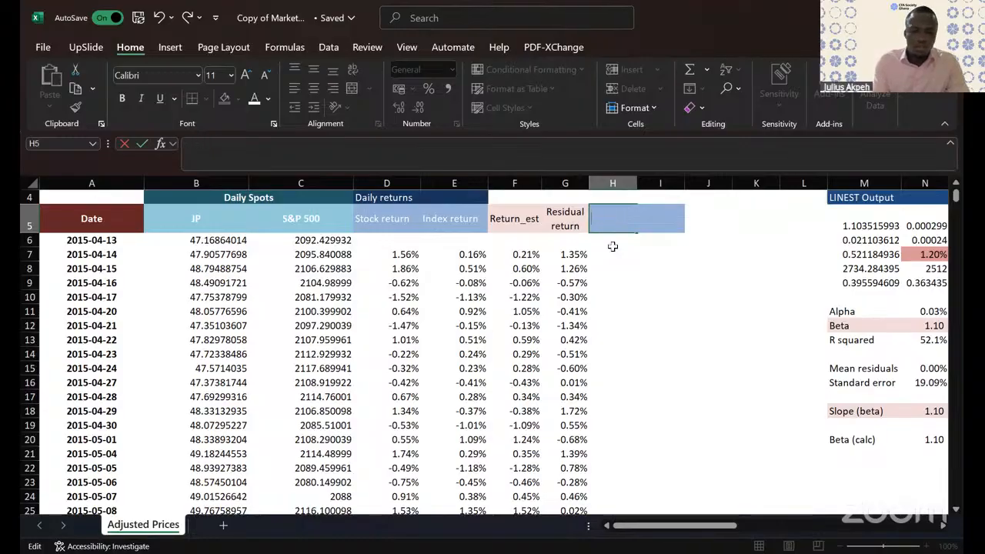
pyautogui.write('Sto')
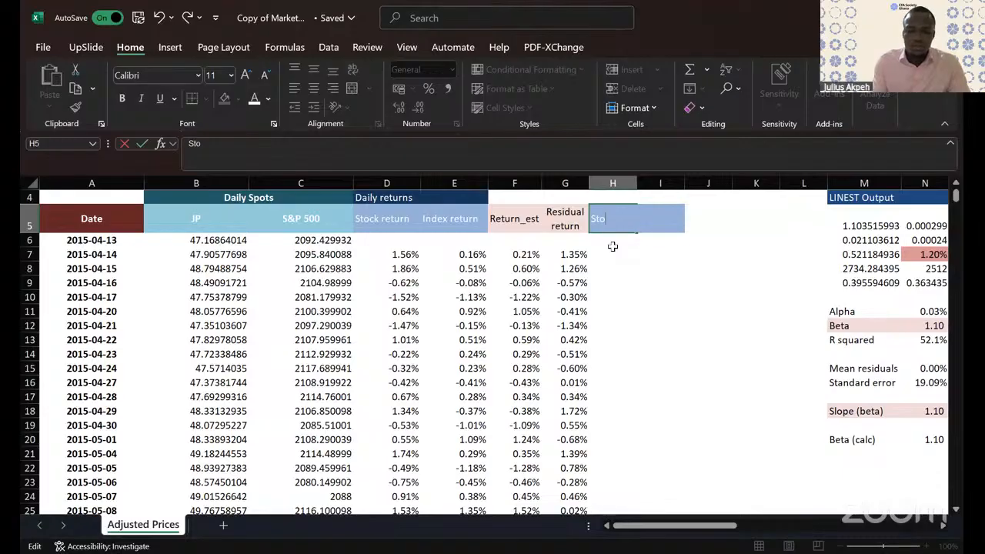
pyautogui.write('ck ER')
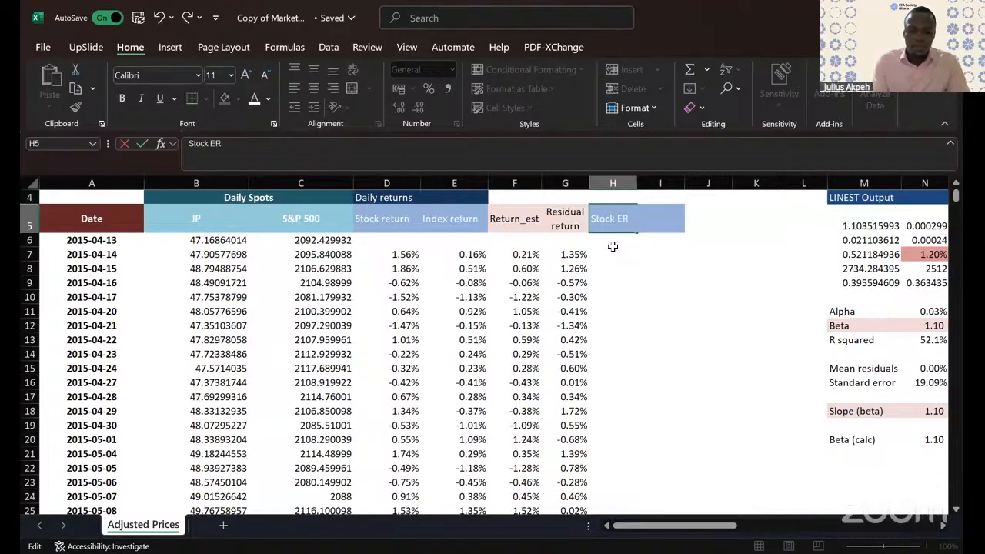
pyautogui.write('P (')
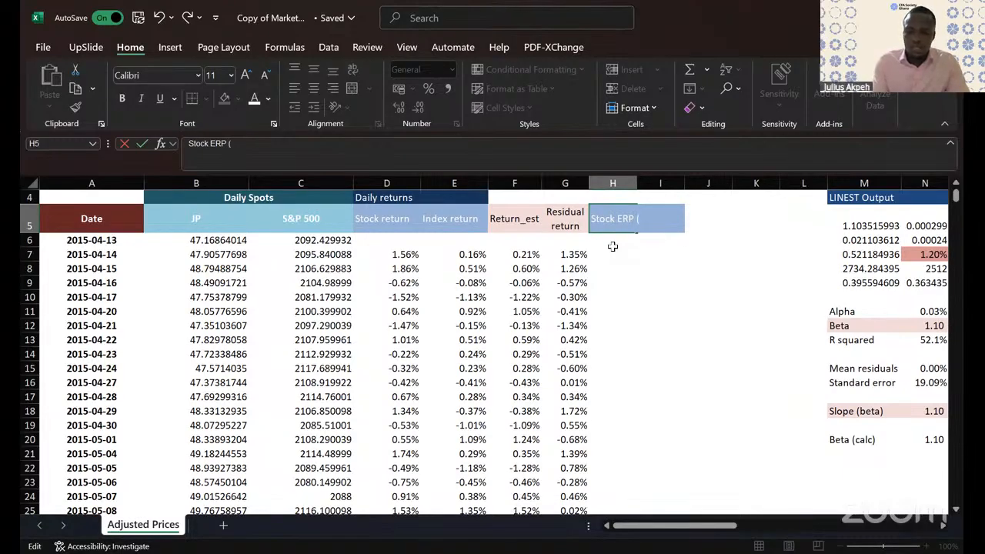
pyautogui.write('R')
pyautogui.write('m-Rf')
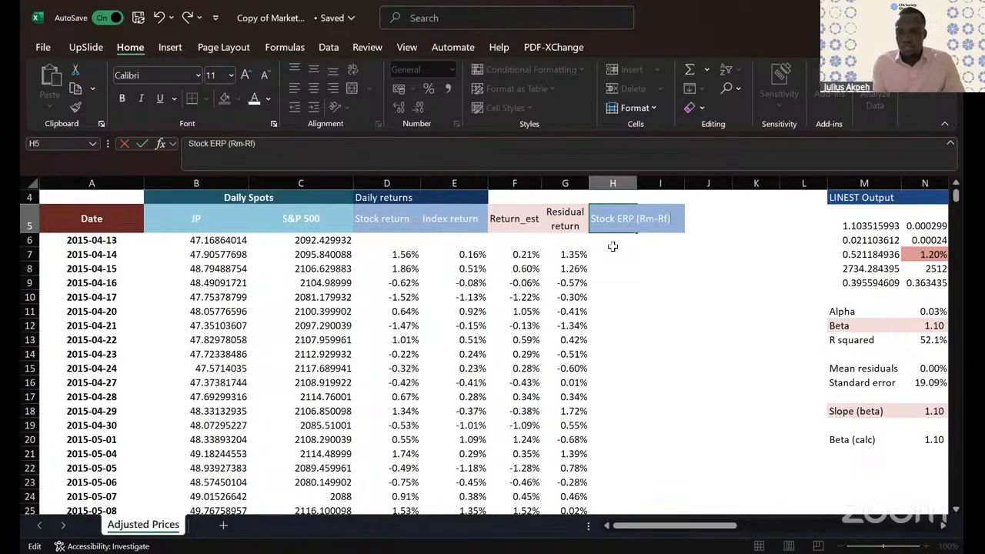
pyautogui.press('Return')
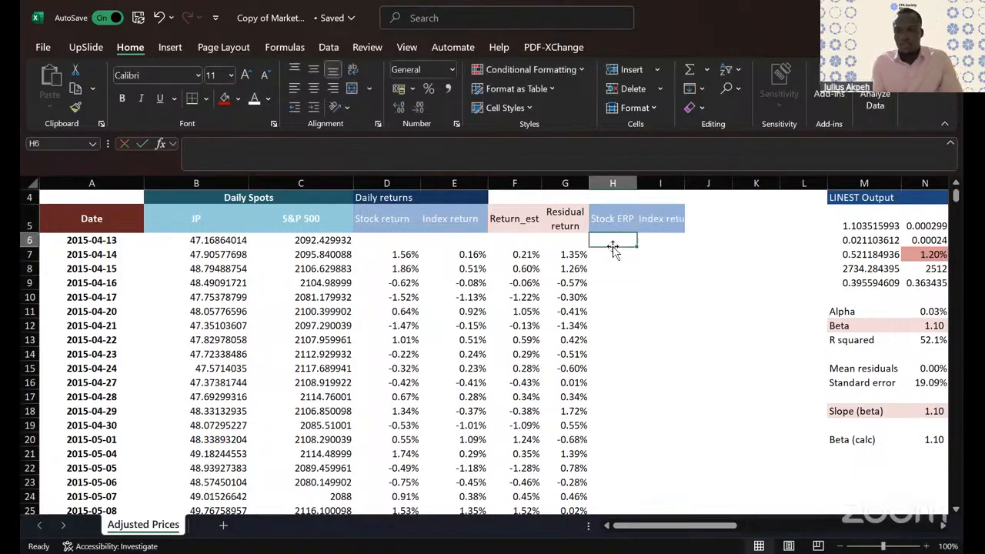
# Step: Wrap and centre the header text in H5, and narrow column H so the label fits on two lines
pyautogui.click(651, 218)
pyautogui.click(624, 214)
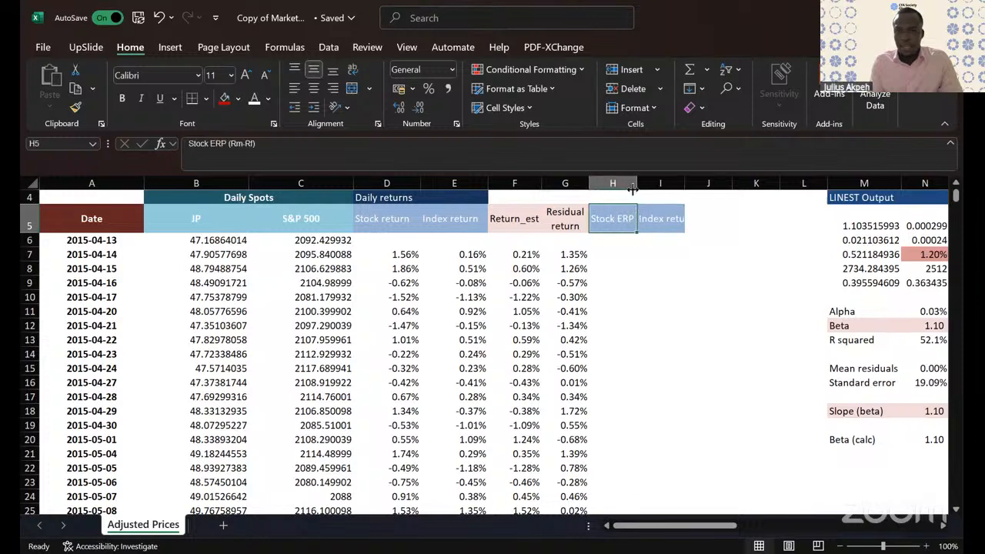
pyautogui.doubleClick(637, 183)
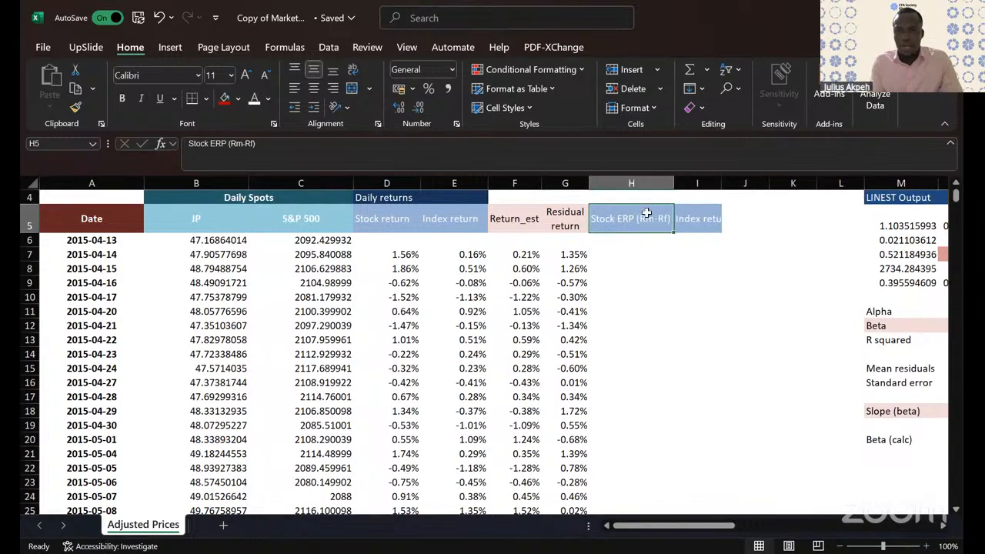
pyautogui.click(351, 70)
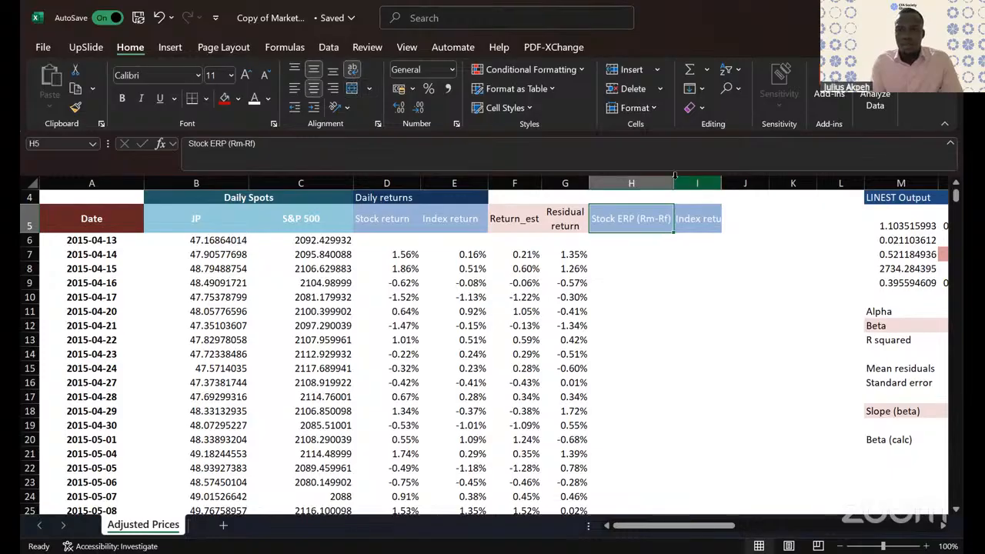
pyautogui.moveTo(673, 183); pyautogui.dragTo(651, 181)
# Step: Replace the copied index header in I5 with "Index ERP"
pyautogui.click(661, 209)
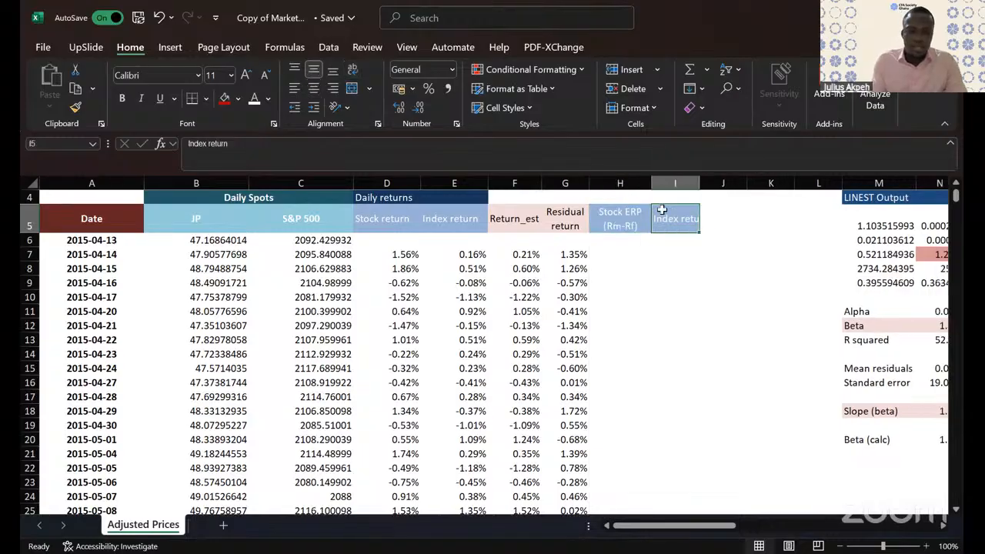
pyautogui.write('Ide')
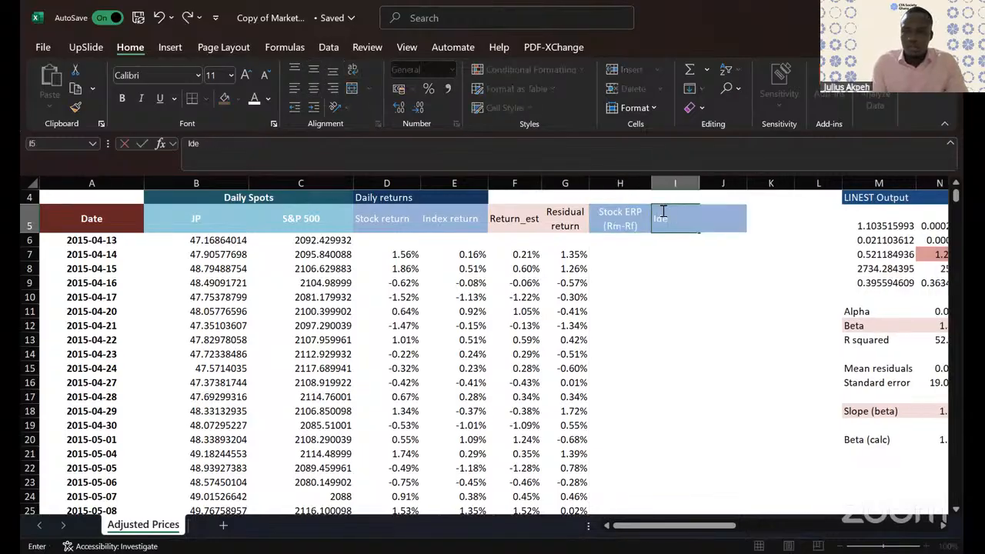
pyautogui.press('BackSpace')
pyautogui.press('BackSpace')
pyautogui.press('BackSpace')
pyautogui.write('Inde')
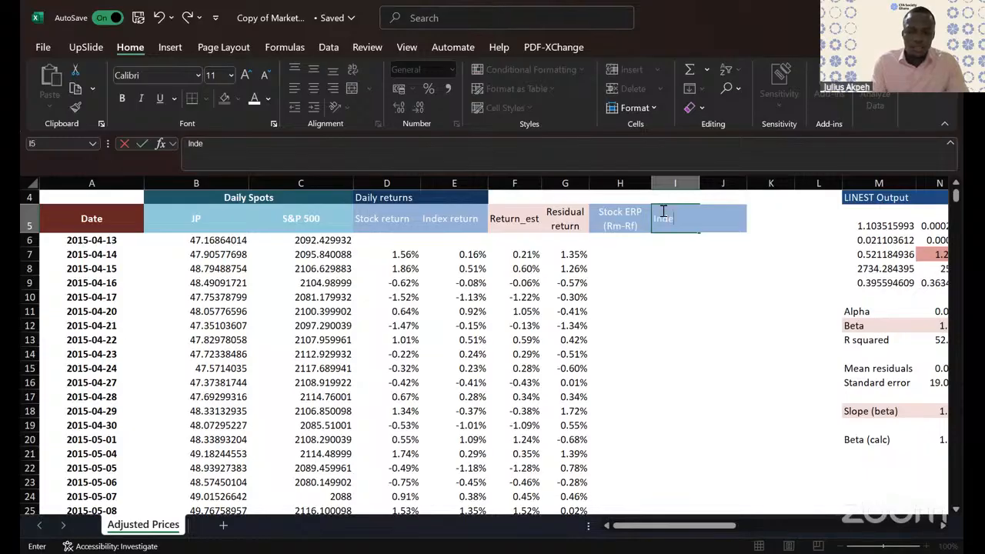
pyautogui.write('x ERP')
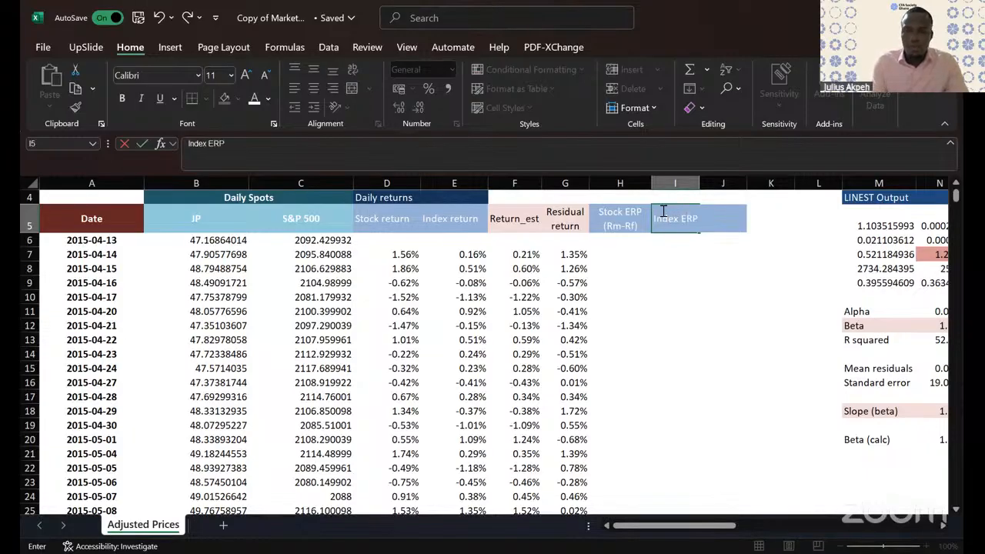
pyautogui.write(' (')
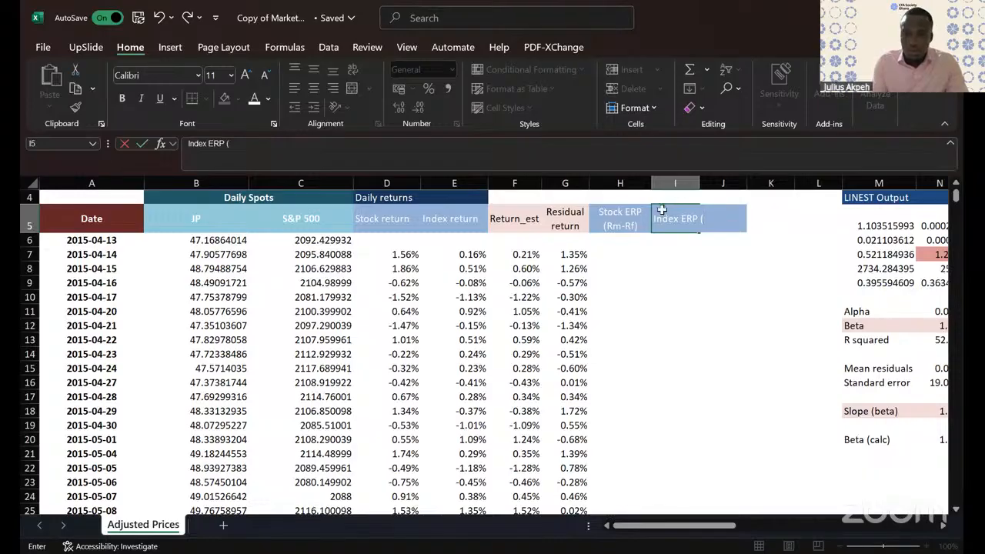
pyautogui.press('BackSpace')
# Step: Change the H5 header to "Stock ERP (Ri-Rf)" and narrow column H slightly so the bracketed part wraps as a whole
pyautogui.click(620, 225)
pyautogui.doubleClick(620, 225)
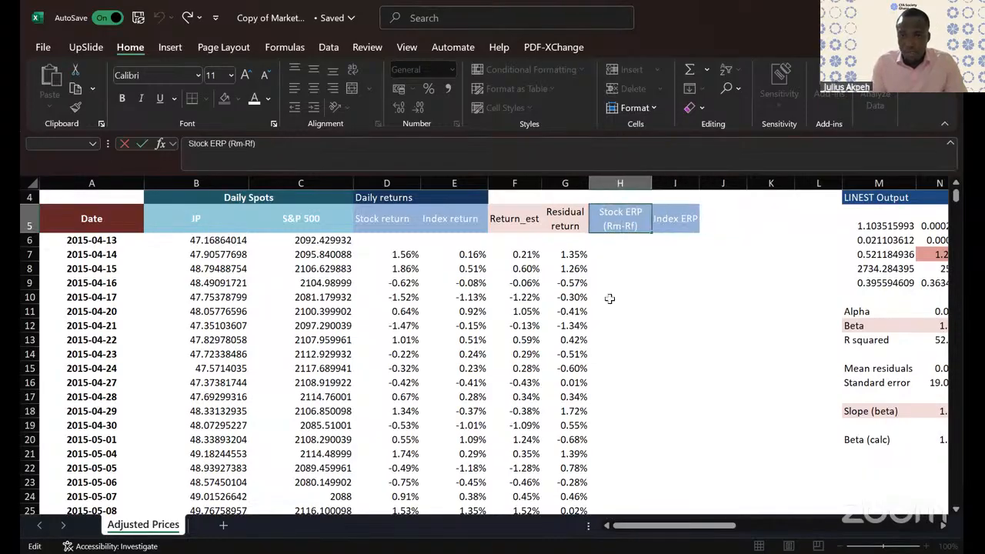
pyautogui.press('BackSpace')
pyautogui.write('i')
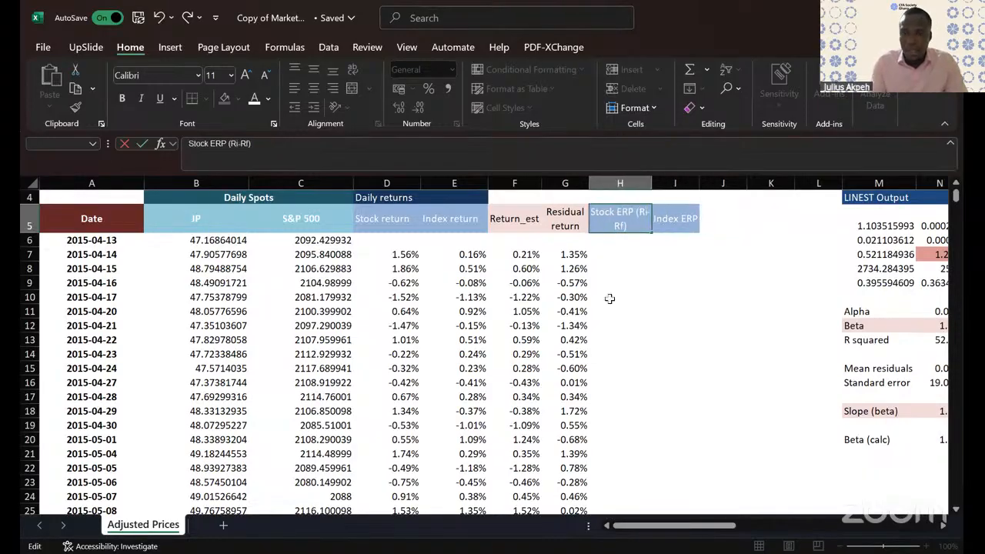
pyautogui.click(691, 235)
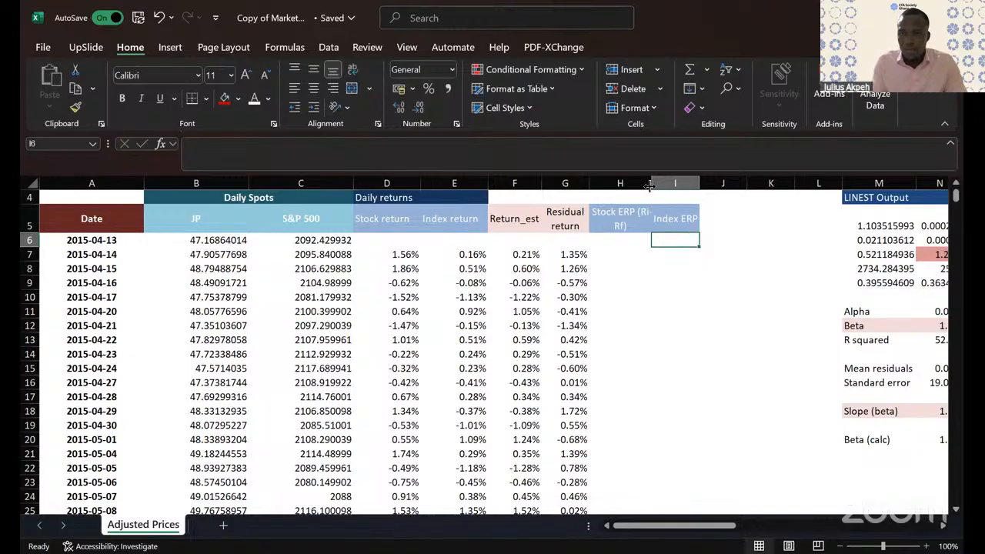
pyautogui.moveTo(649, 187); pyautogui.dragTo(645, 187)
# Step: Extend the I5 header to "Index ERP (Rm-Rf)", then centre and wrap its text like the neighbouring header
pyautogui.doubleClick(692, 220)
pyautogui.write('(')
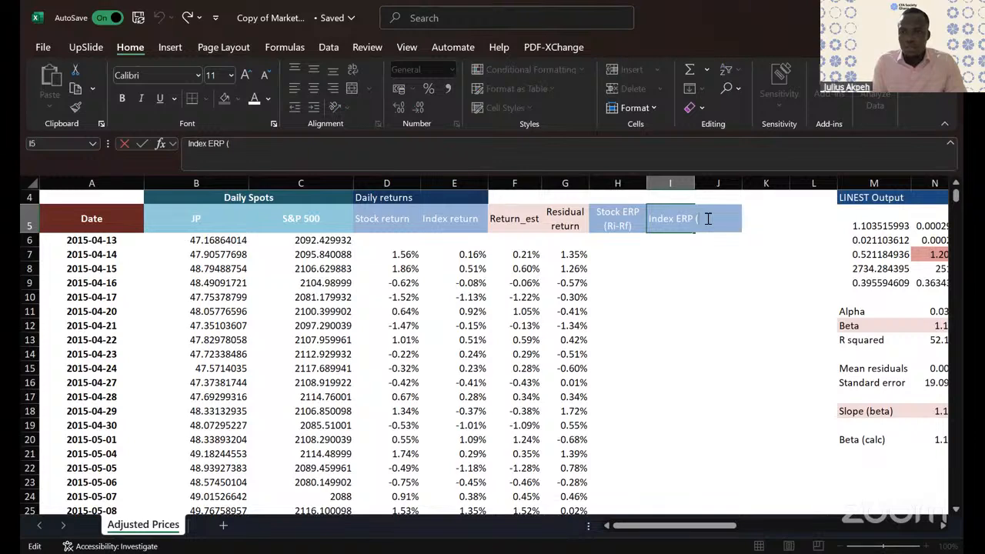
pyautogui.write('Rm-Rf')
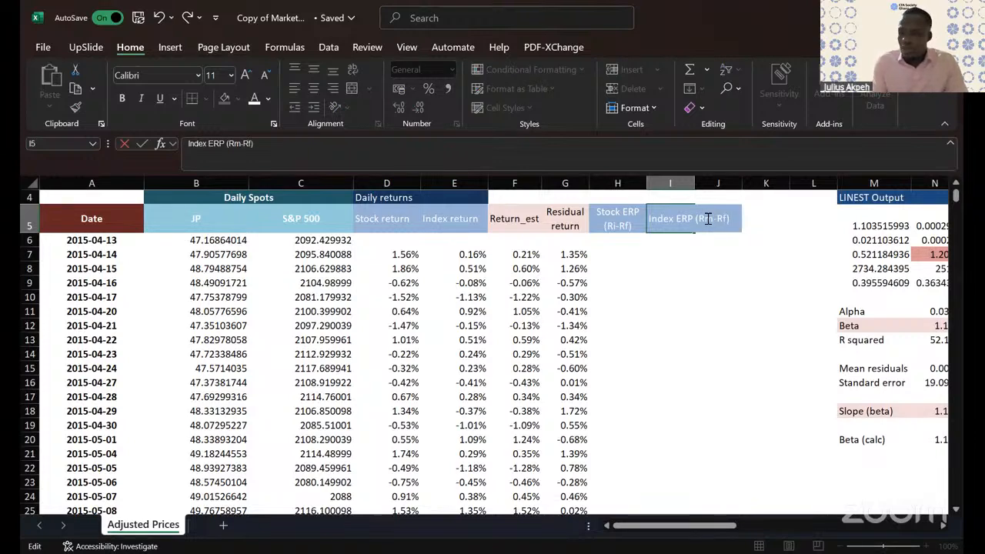
pyautogui.hotkey('ctrl', 'Return')
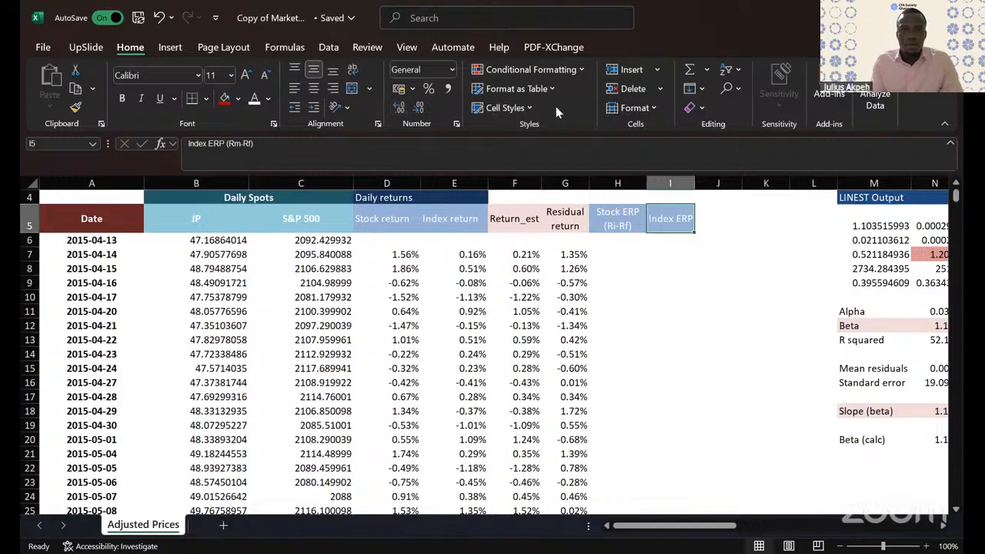
pyautogui.click(353, 88)
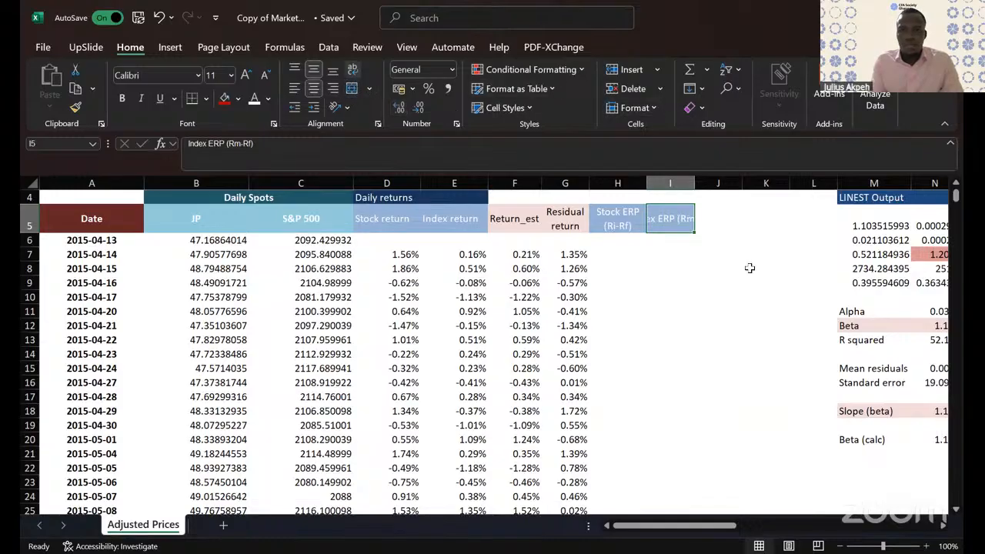
# Step: Enter =D7-($R$10/365) in H7 to subtract the daily risk-free rate from the stock return, keeping the rate reference absolute
pyautogui.press('Down')
pyautogui.press('Down')
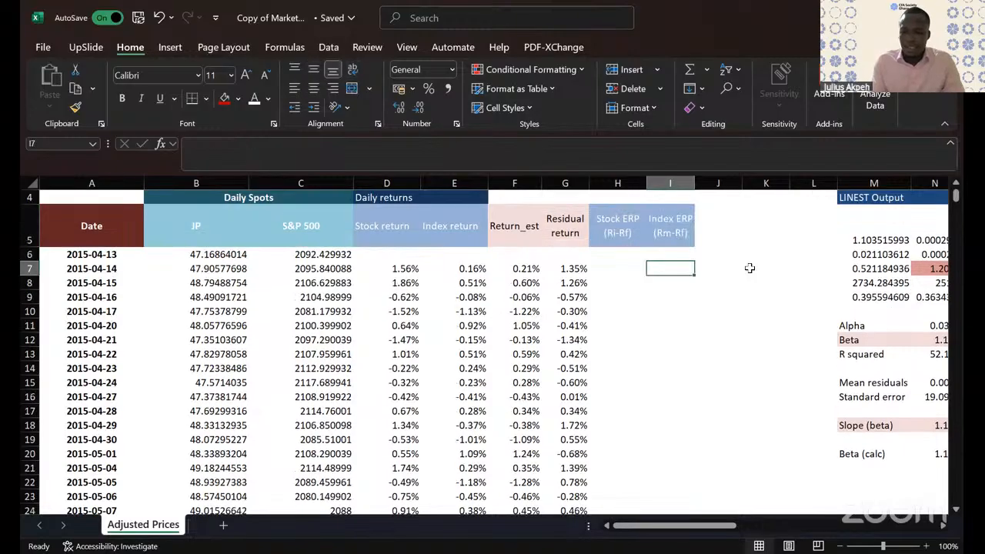
pyautogui.press('Left')
pyautogui.write('=')
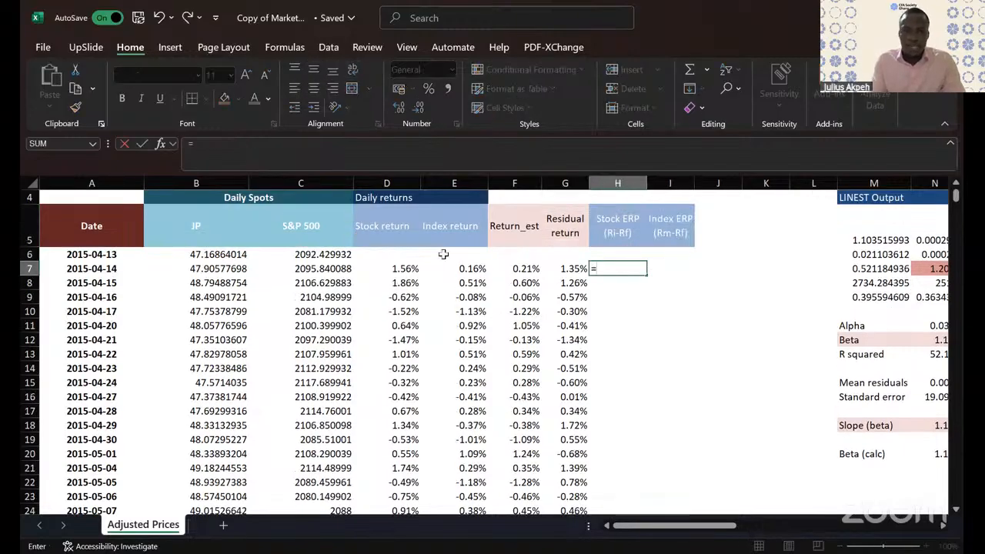
pyautogui.click(412, 268)
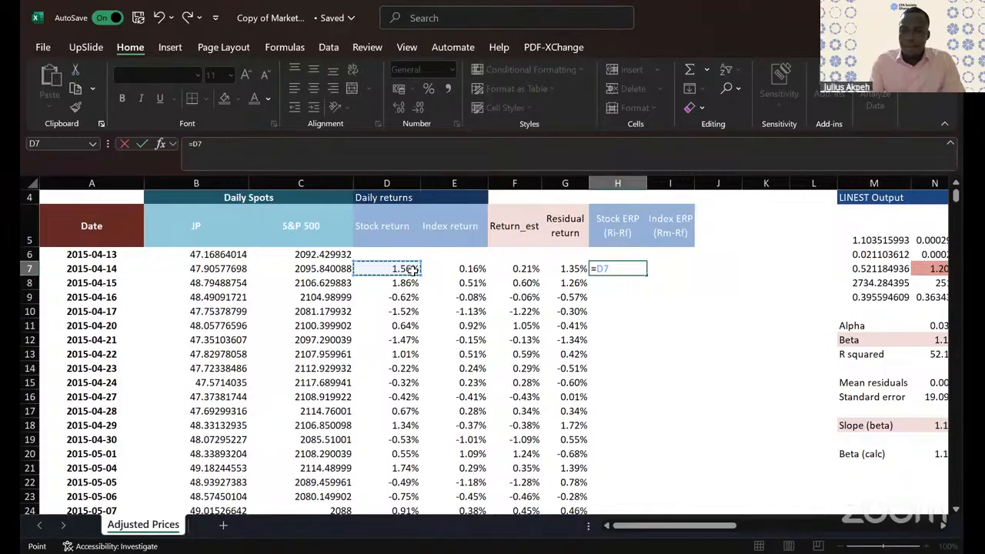
pyautogui.write('-')
pyautogui.hscroll(1, 446, 289)
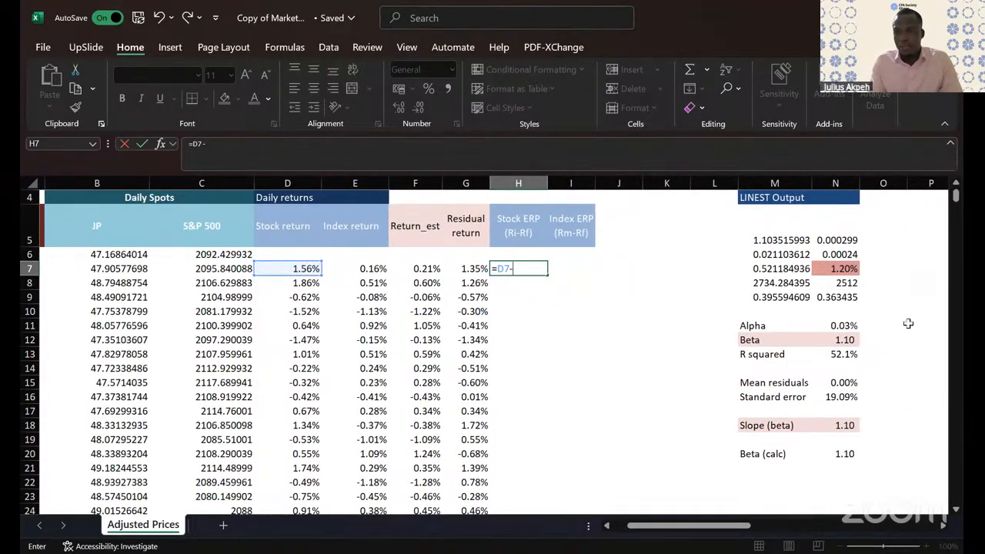
pyautogui.hscroll(2, 907, 324)
pyautogui.click(884, 311)
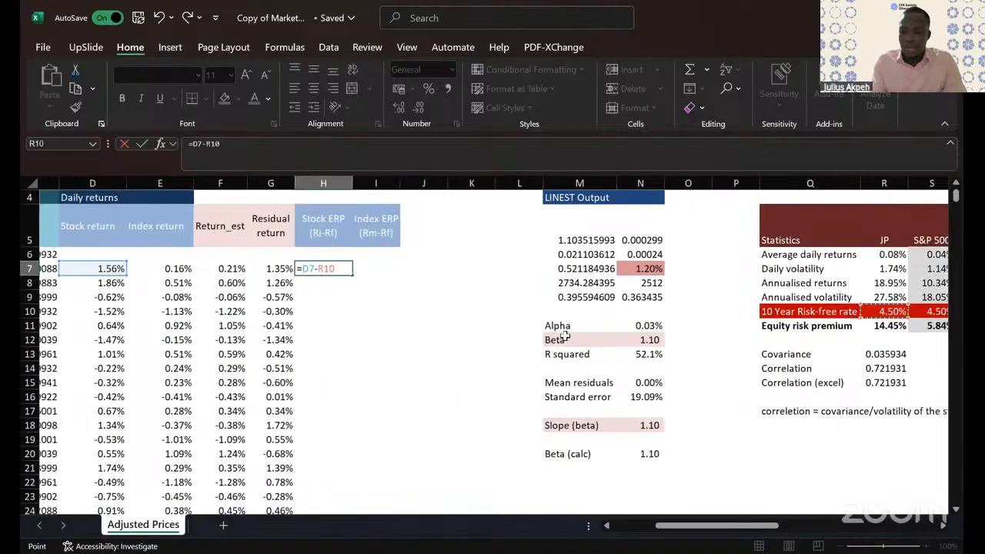
pyautogui.write('/365')
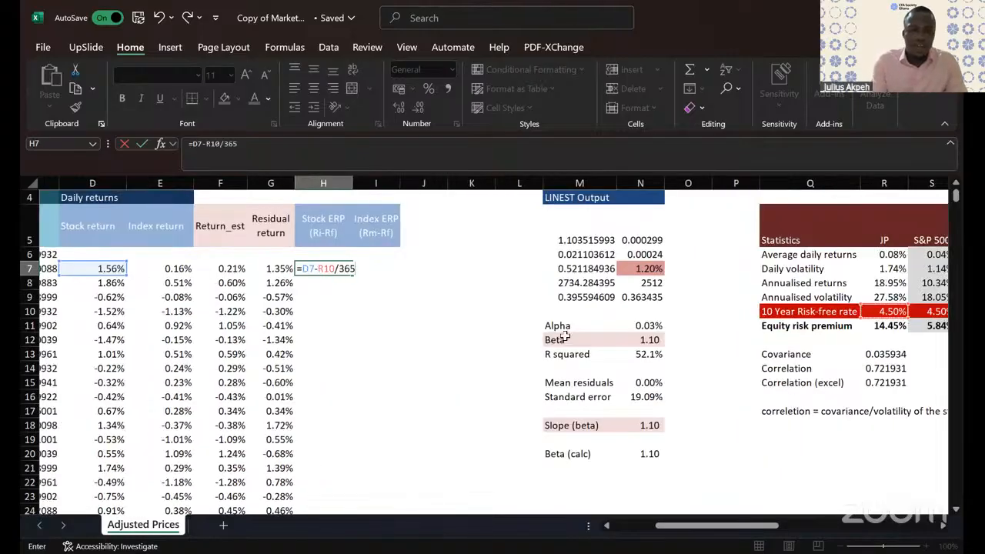
pyautogui.click(318, 268)
pyautogui.write('(')
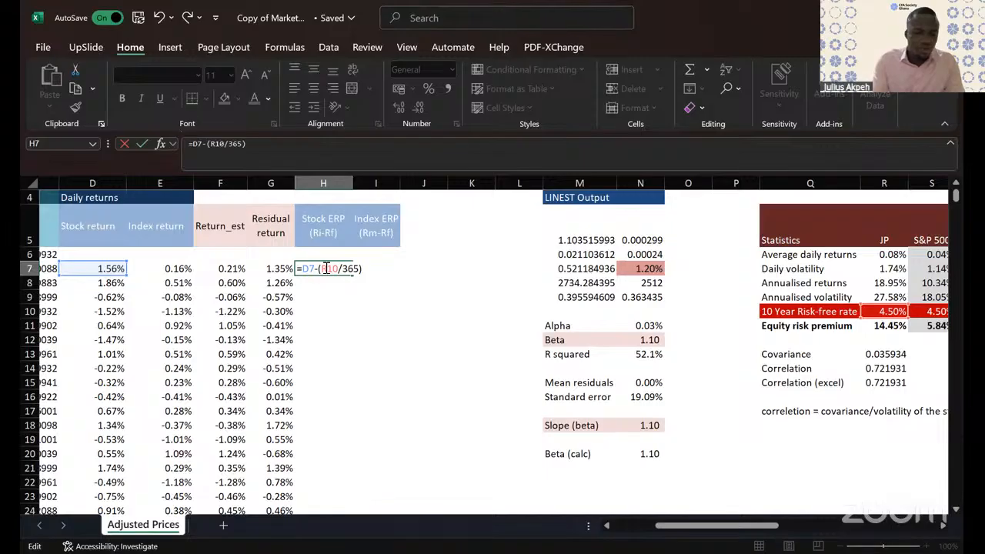
pyautogui.press('F4')
pyautogui.press('Return')
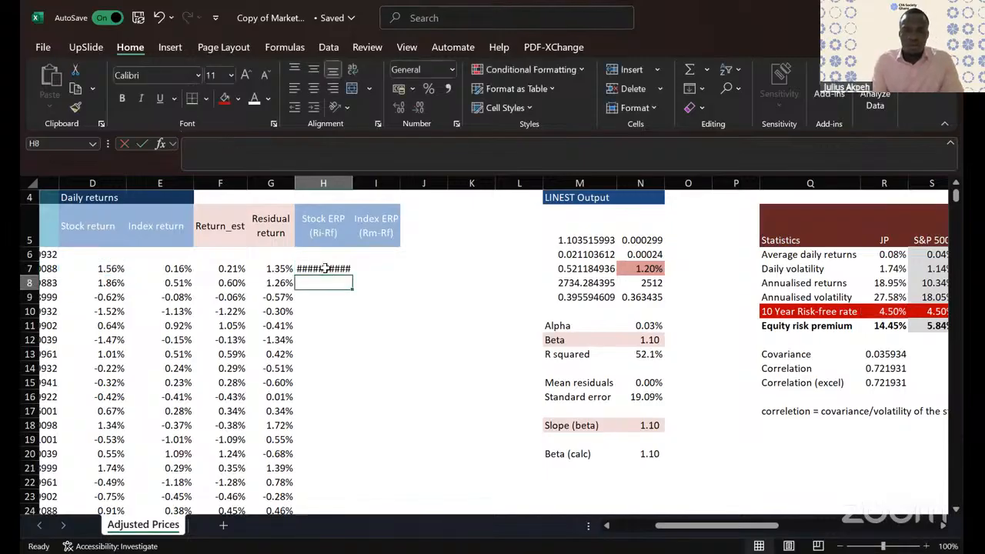
# Step: Re-enter the minus sign before the bracketed risk-free term in the H7 formula
pyautogui.doubleClick(326, 269)
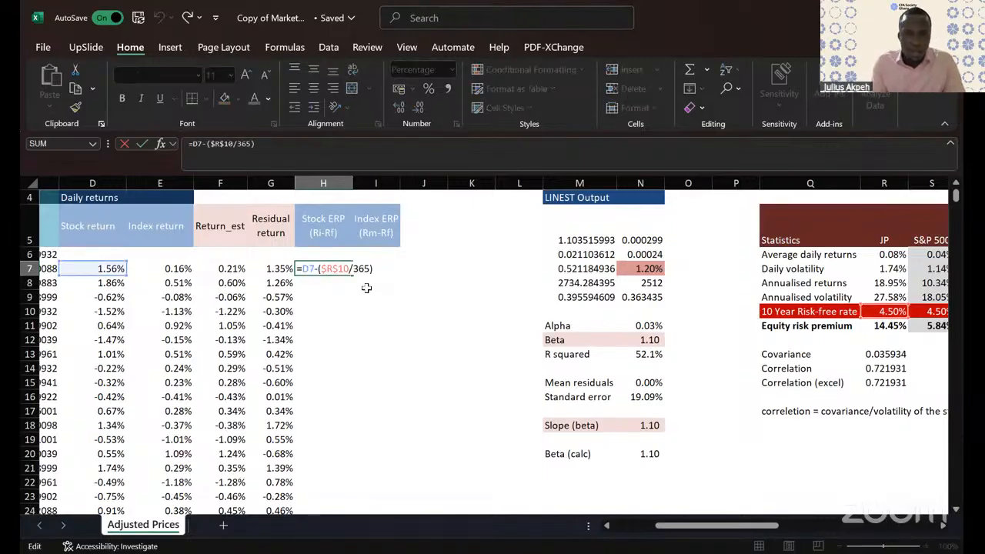
pyautogui.click(317, 269)
pyautogui.press('BackSpace')
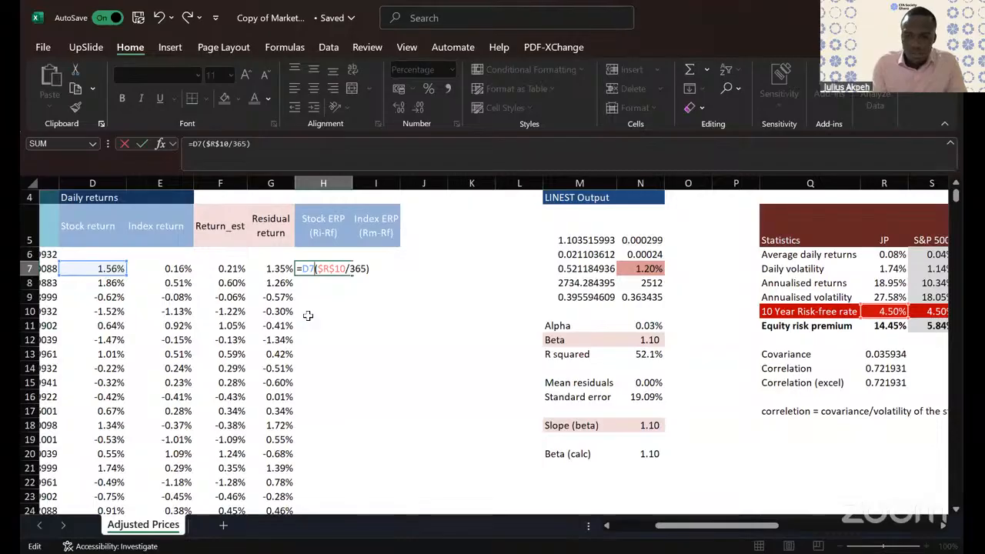
pyautogui.write('-')
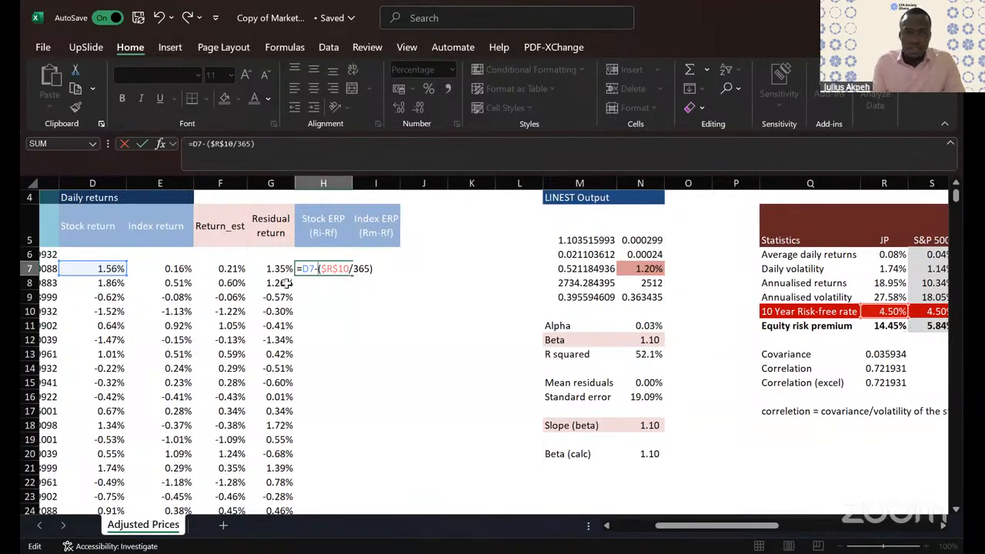
pyautogui.press('Return')
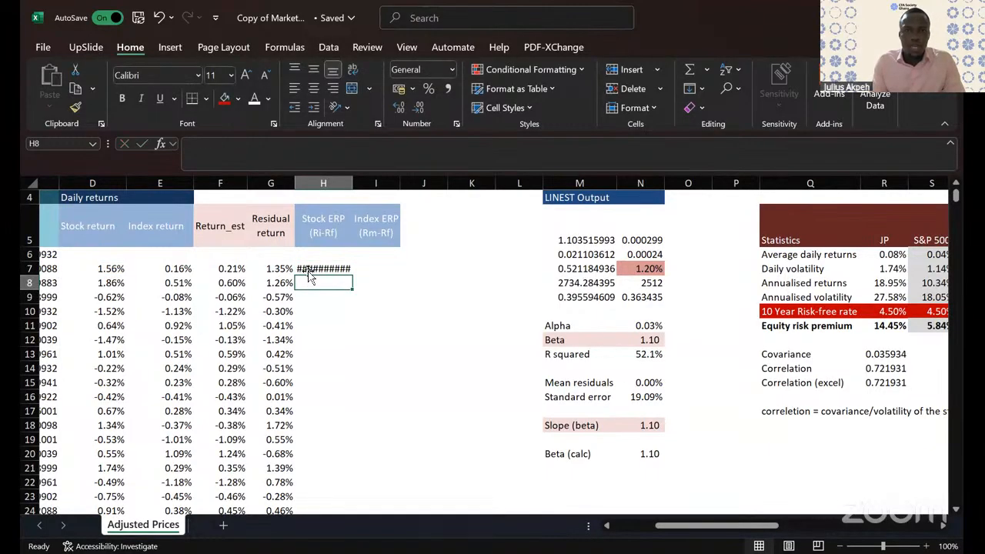
# Step: Format H7 as a percentage with two decimals and fill its formula down the Stock ERP column
pyautogui.click(308, 275)
pyautogui.click(427, 89)
pyautogui.click(404, 111)
pyautogui.click(403, 110)
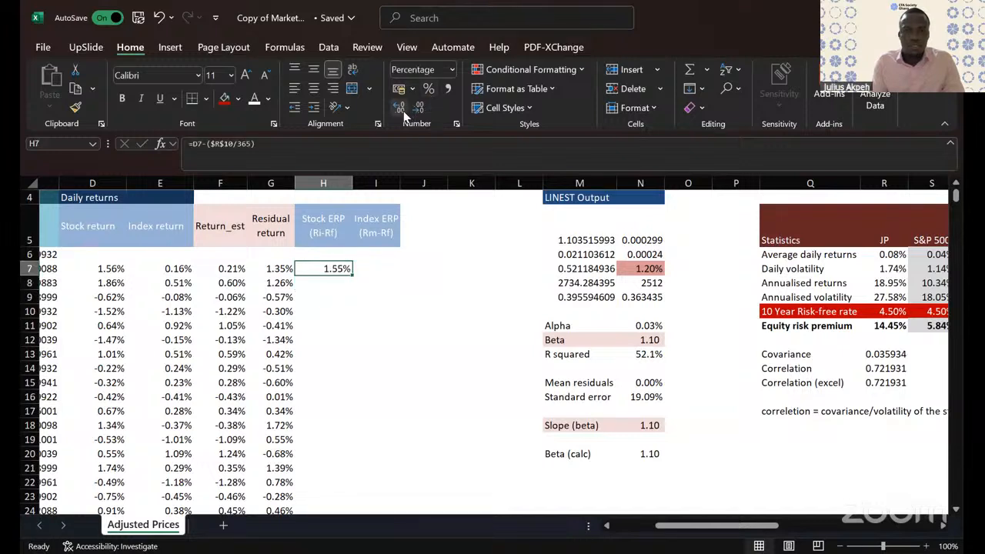
pyautogui.doubleClick(352, 273)
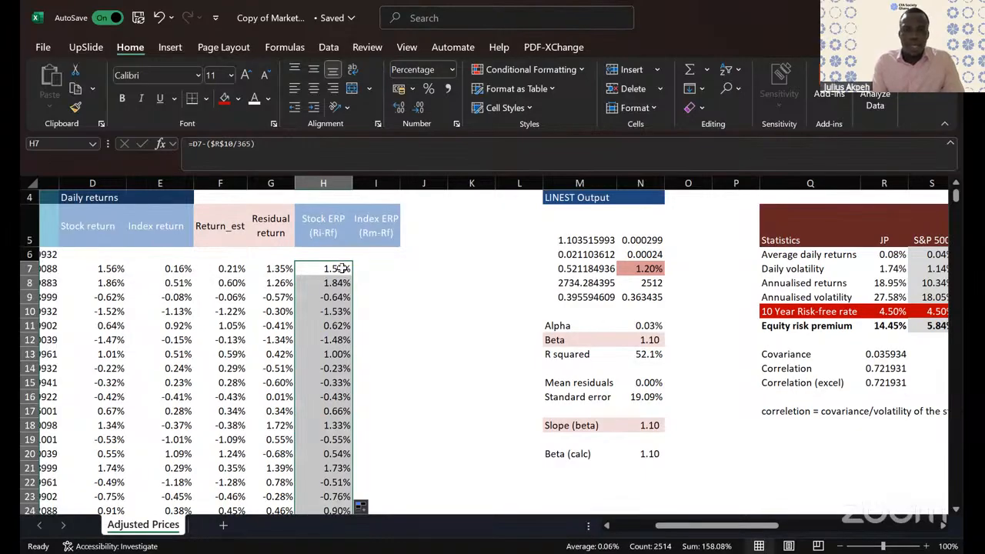
# Step: Copy the H7 formula across to I7 and fill it down the Index ERP column
pyautogui.click(342, 267)
pyautogui.moveTo(352, 273); pyautogui.dragTo(400, 274)
pyautogui.doubleClick(400, 276)
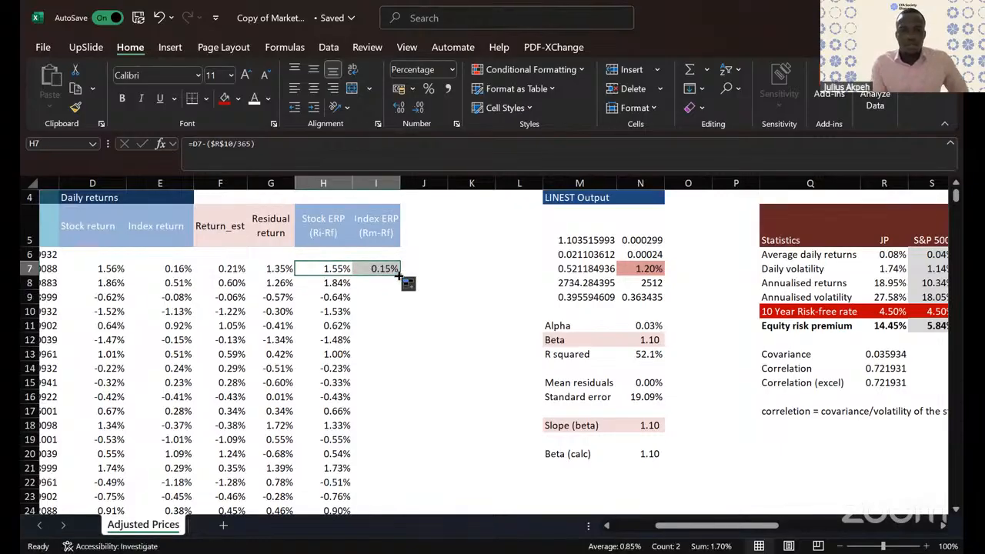
pyautogui.click(403, 273)
pyautogui.click(395, 269)
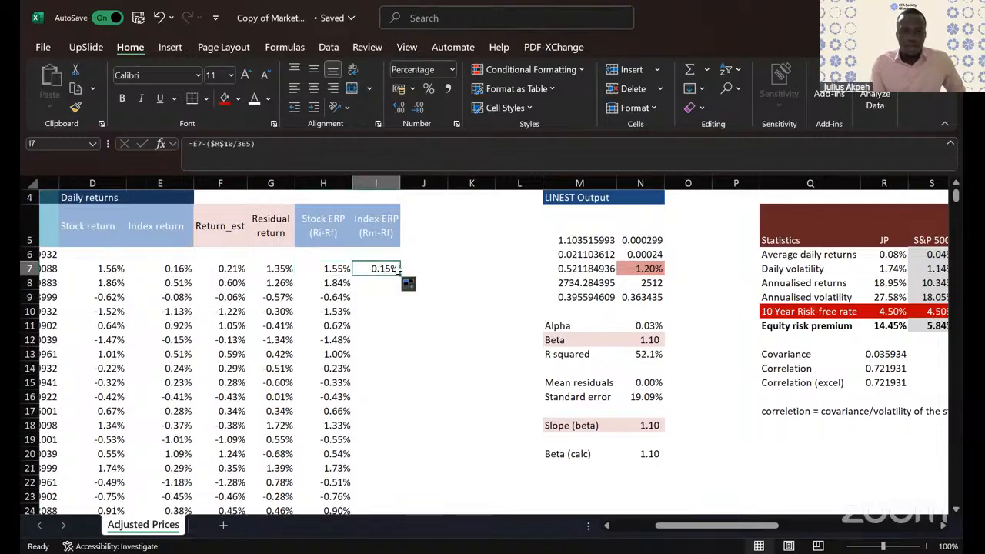
pyautogui.doubleClick(400, 276)
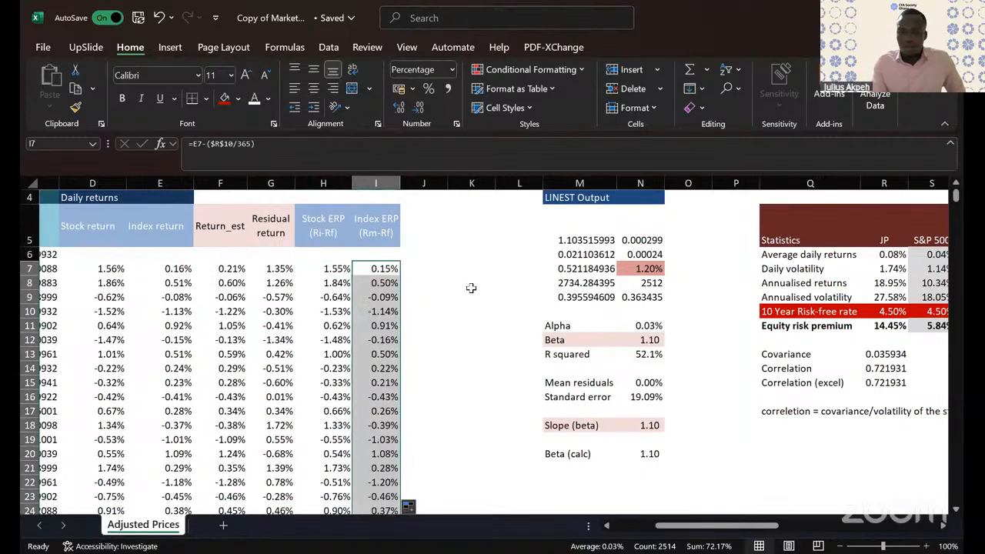
pyautogui.click(470, 287)
pyautogui.click(325, 222)
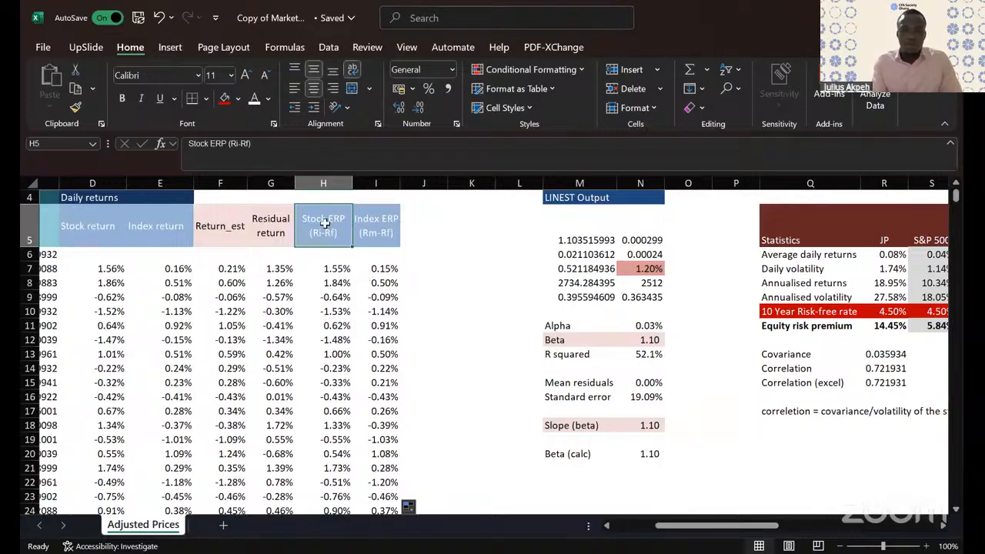
pyautogui.moveTo(326, 234); pyautogui.dragTo(358, 241)
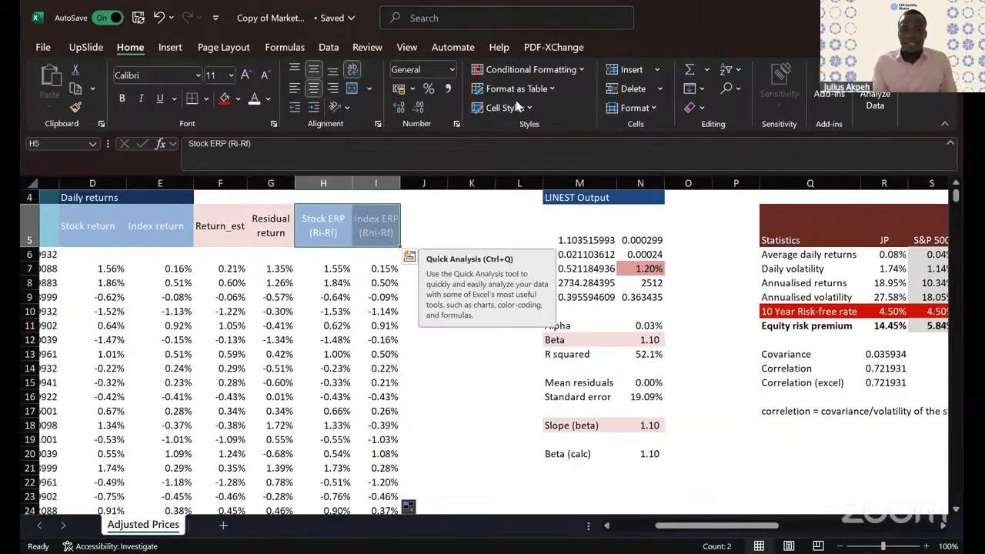
pyautogui.click(381, 287)
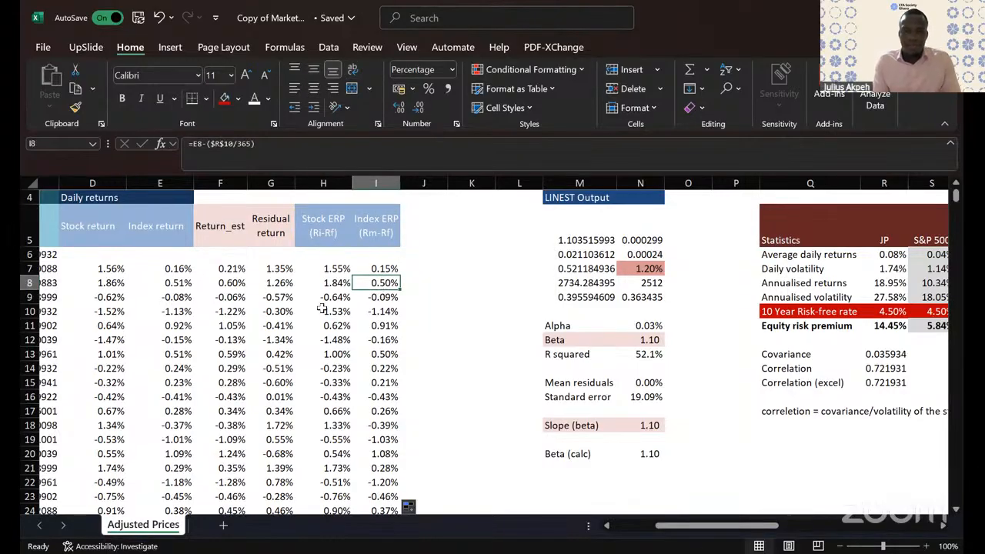
pyautogui.click(482, 281)
# Step: Label cell M22 below the Beta (calc) row as "Beta (ERP)"
pyautogui.scroll(-1, 523, 369)
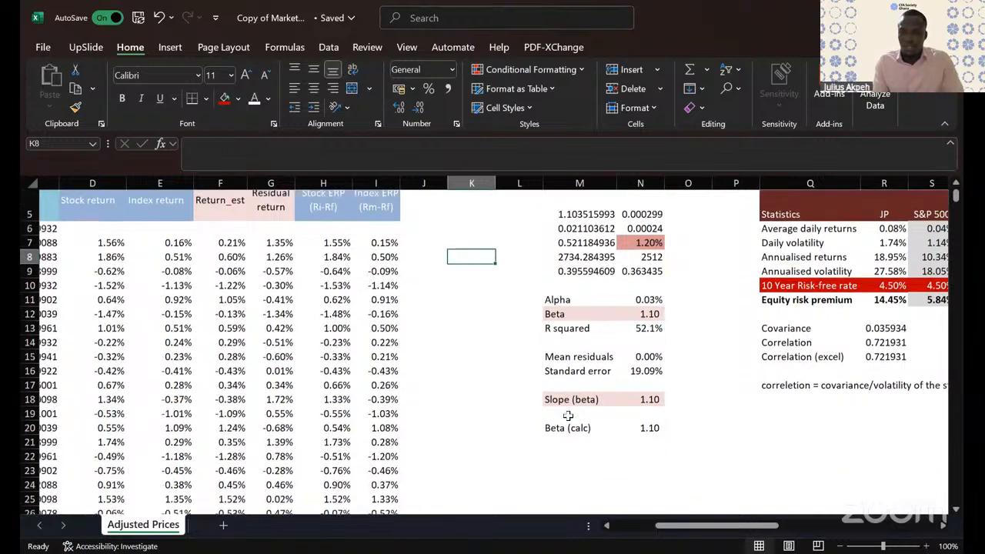
pyautogui.click(565, 454)
pyautogui.write('Be')
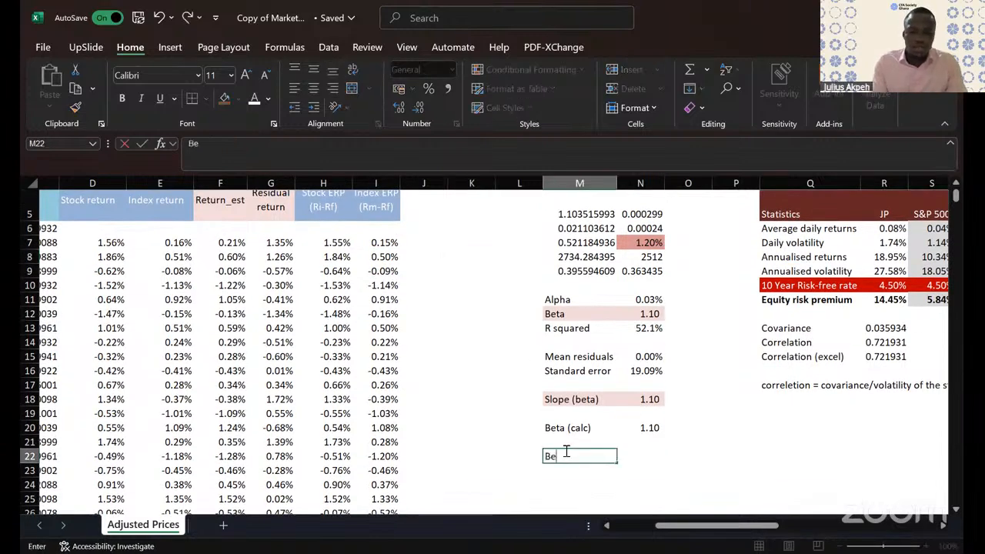
pyautogui.write('ta (')
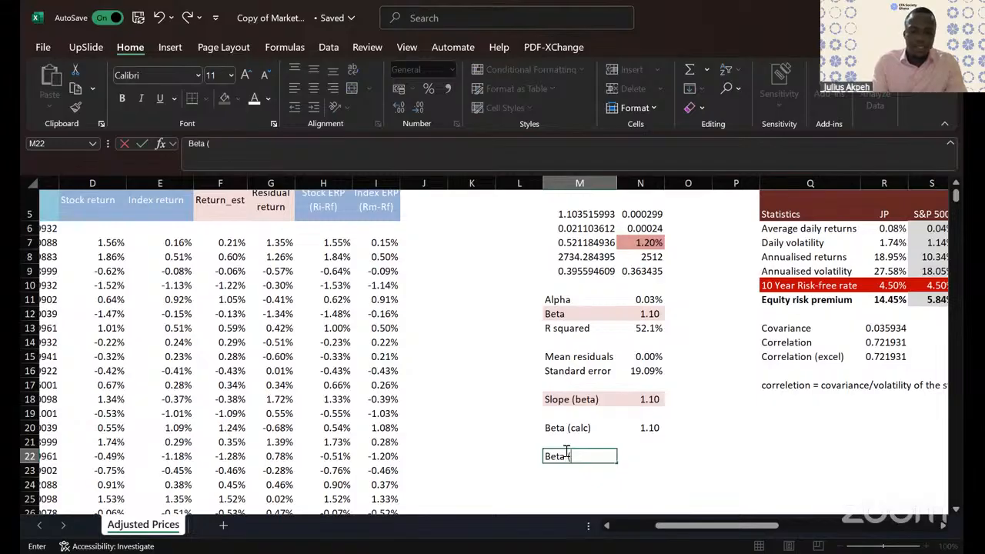
pyautogui.write('R')
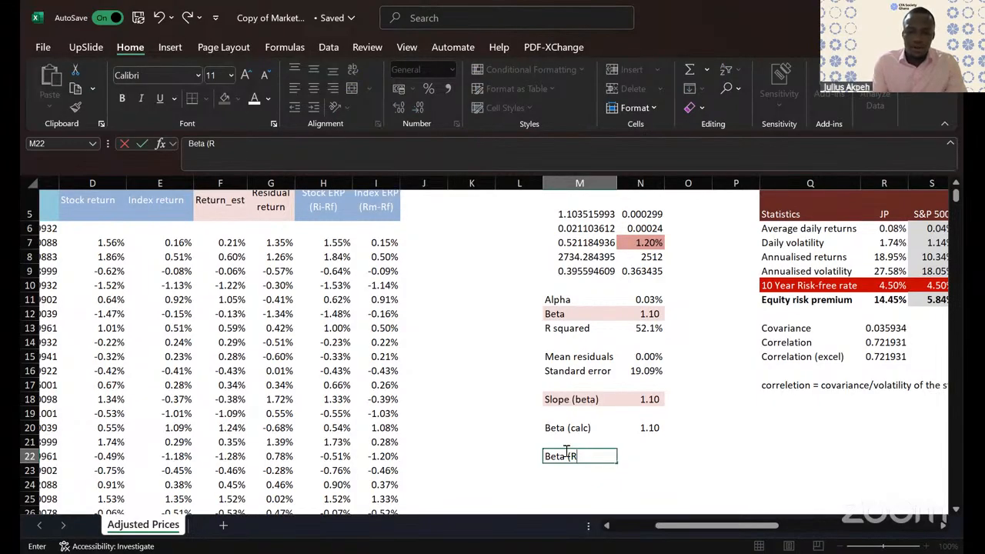
pyautogui.press('BackSpace')
pyautogui.press('BackSpace')
pyautogui.write('ERP')
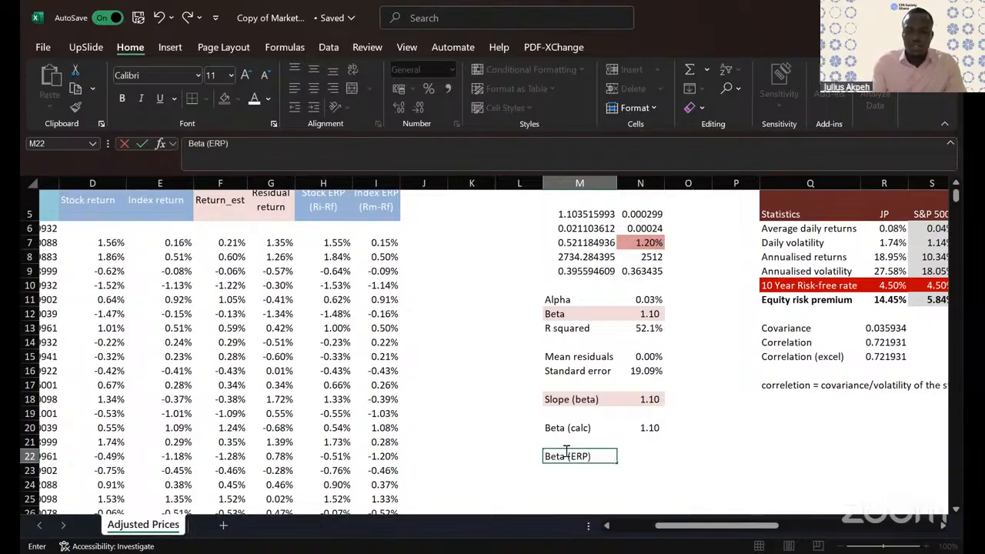
pyautogui.write(')')
pyautogui.press('Tab')
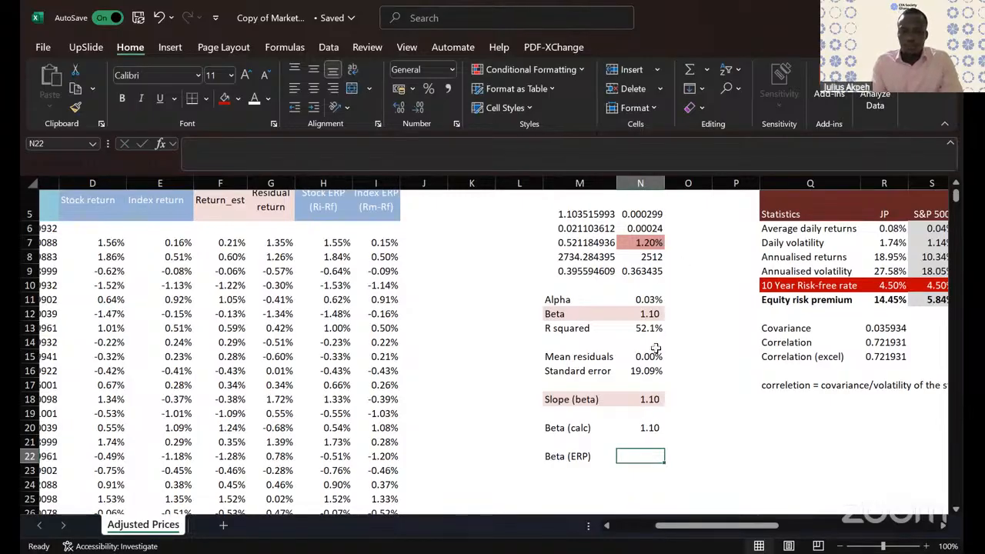
pyautogui.write('=')
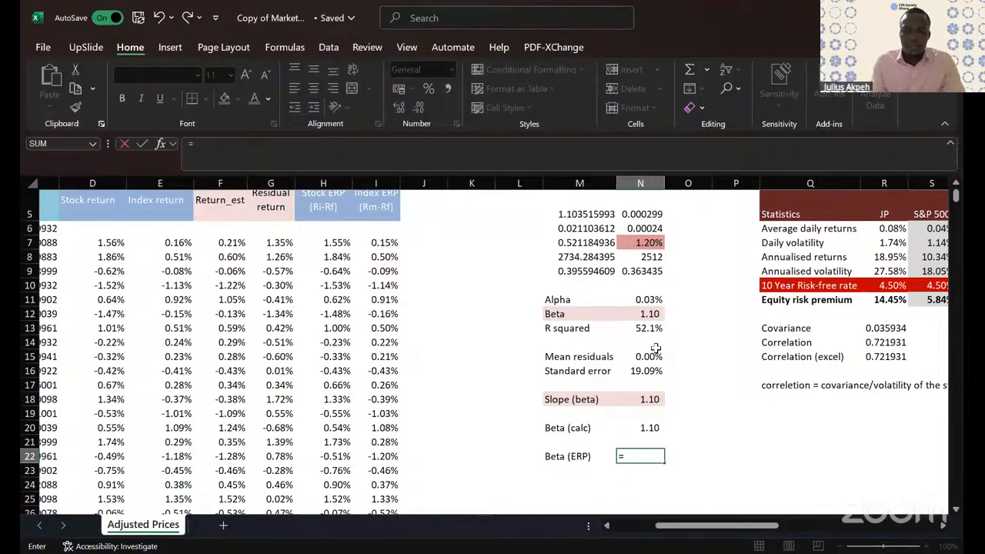
pyautogui.write('slo')
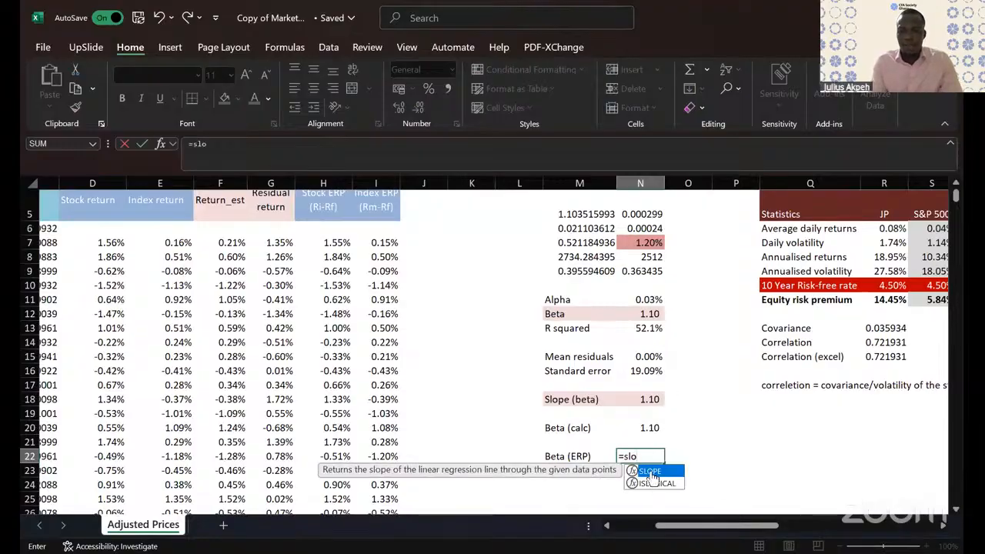
pyautogui.doubleClick(650, 470)
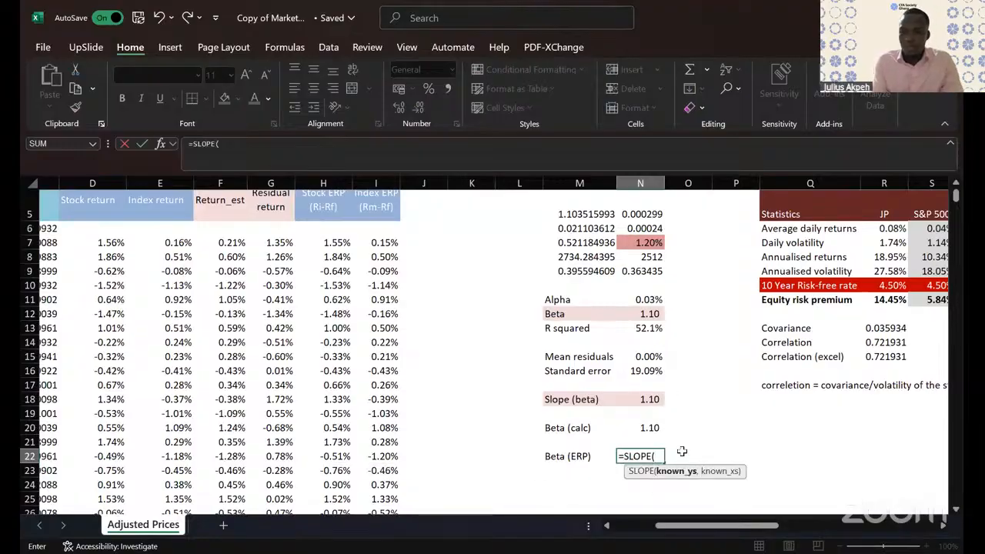
pyautogui.press('Escape')
# Step: Copy the range text D7:D2520 from the contents of cell R3
pyautogui.scroll(2, 840, 234)
pyautogui.hscroll(1, 840, 234)
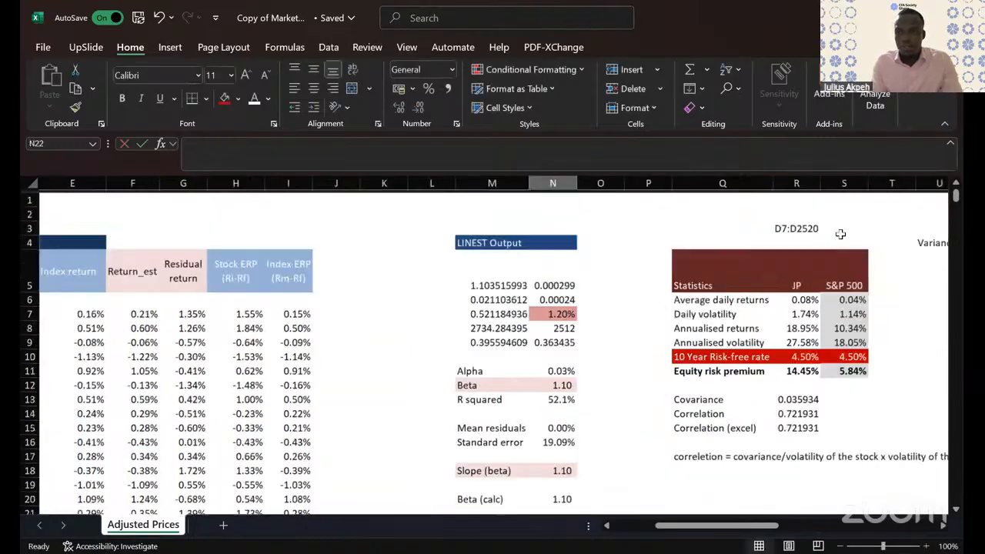
pyautogui.hscroll(1, 840, 234)
pyautogui.click(757, 226)
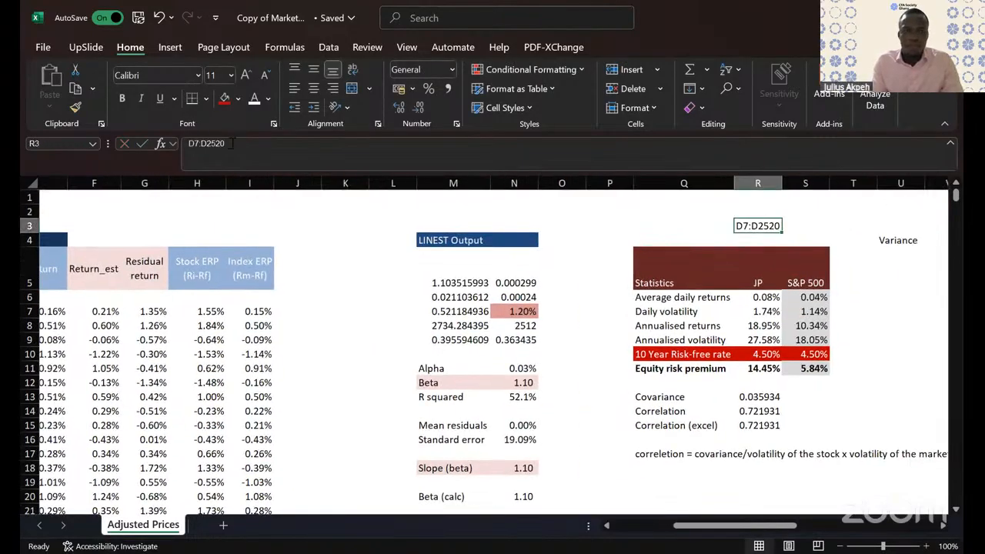
pyautogui.moveTo(231, 143); pyautogui.dragTo(40, 160)
pyautogui.hotkey('ctrl', 'c')
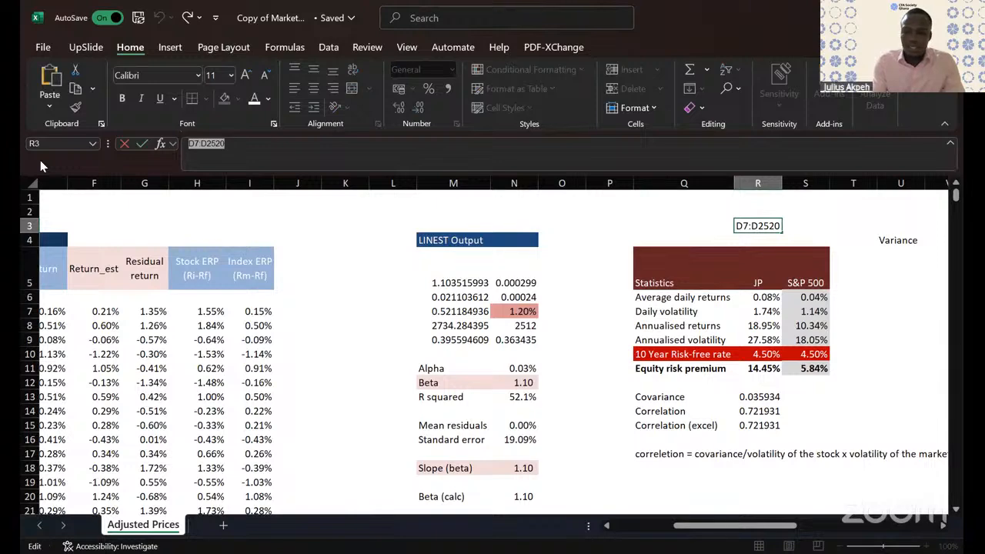
pyautogui.press('Return')
# Step: Begin a SLOPE formula in N22 from the copied range, shifting it to the Stock ERP range H7:H2520 as the known y values
pyautogui.scroll(-2, 519, 486)
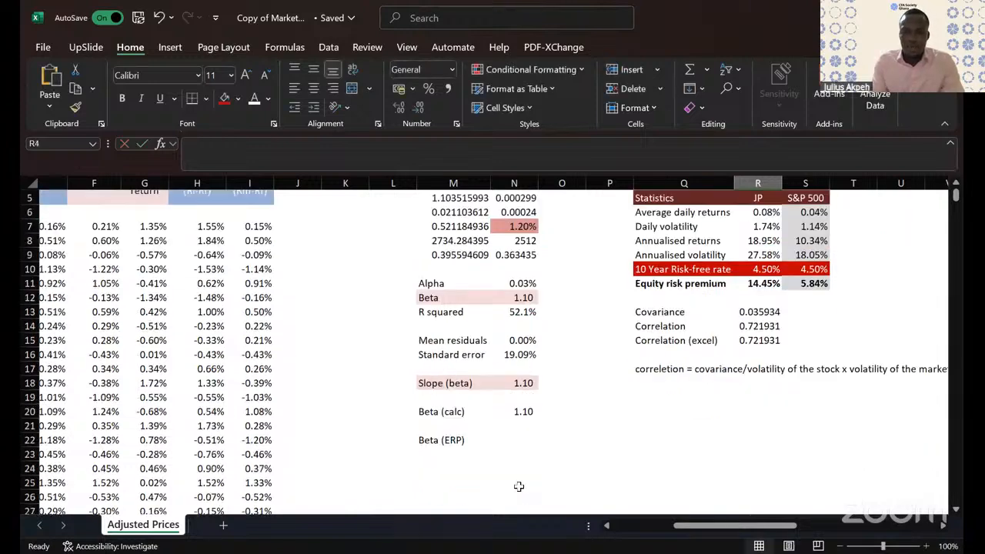
pyautogui.click(517, 410)
pyautogui.write('=')
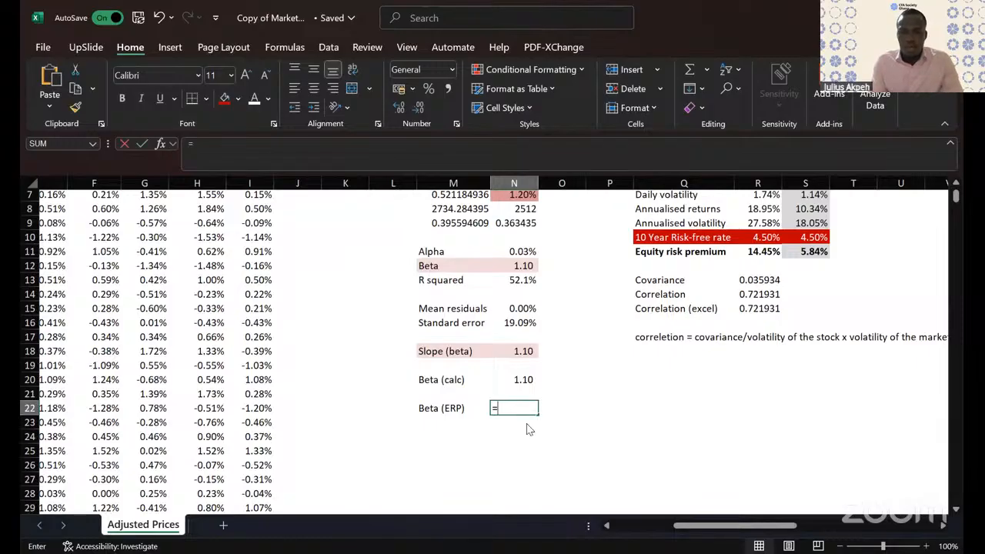
pyautogui.write('SLOPE(')
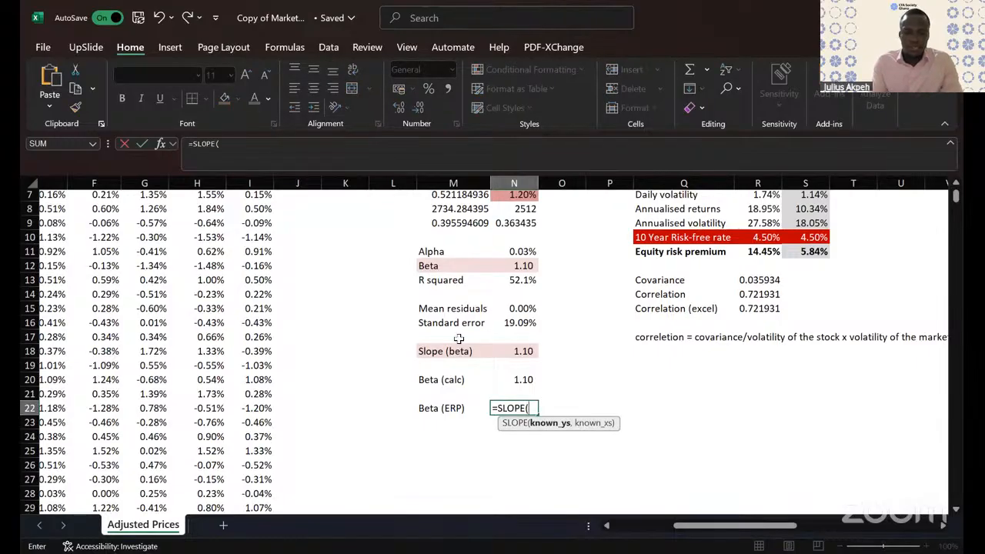
pyautogui.write('D7:D2520')
pyautogui.scroll(1, 595, 394)
pyautogui.hscroll(-1, 595, 394)
pyautogui.scroll(-2, 595, 394)
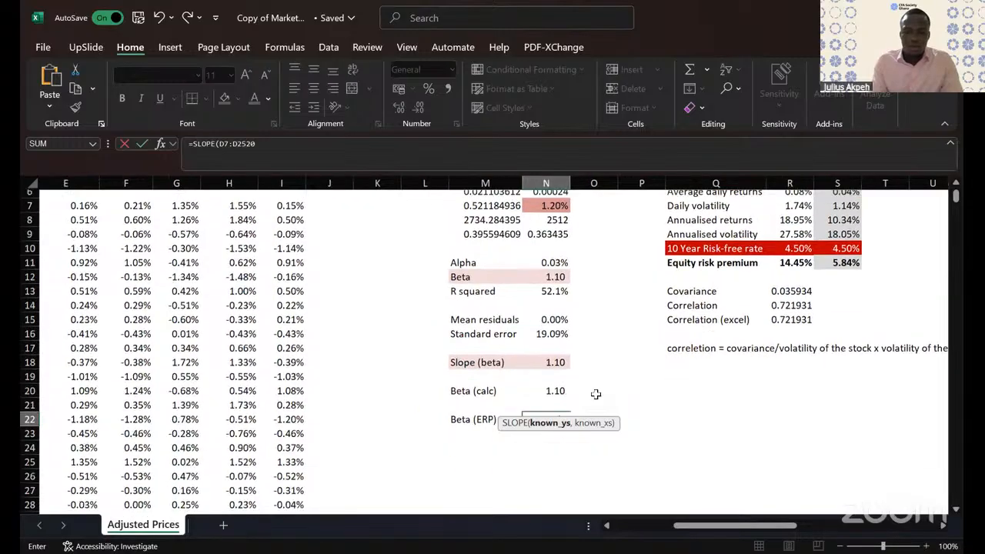
pyautogui.scroll(3, 278, 266)
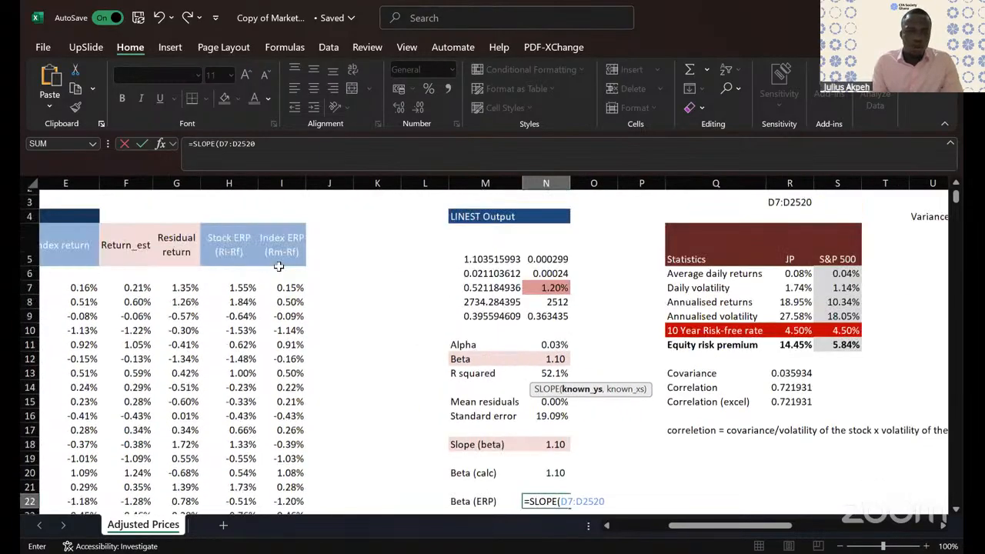
pyautogui.hscroll(-3, 314, 291)
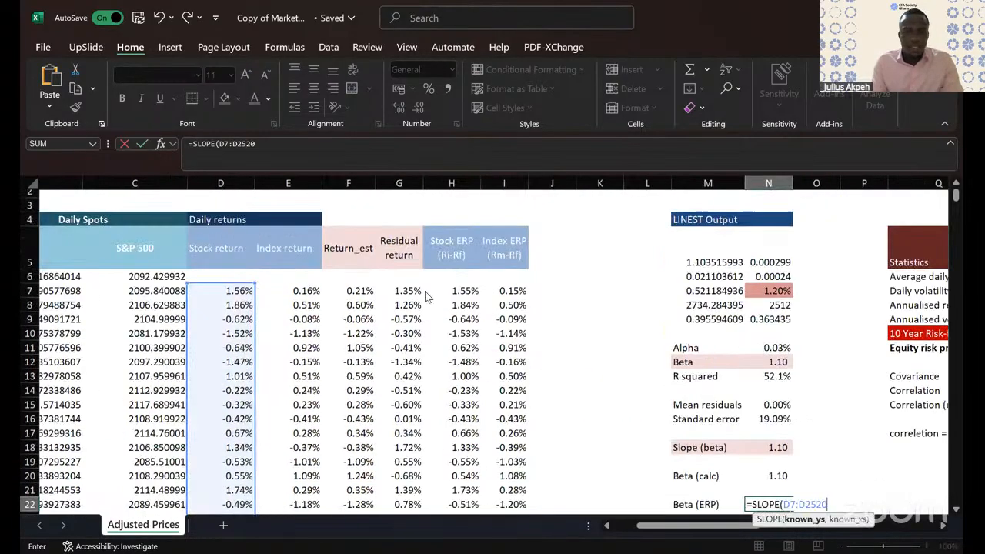
pyautogui.moveTo(221, 283); pyautogui.dragTo(465, 290)
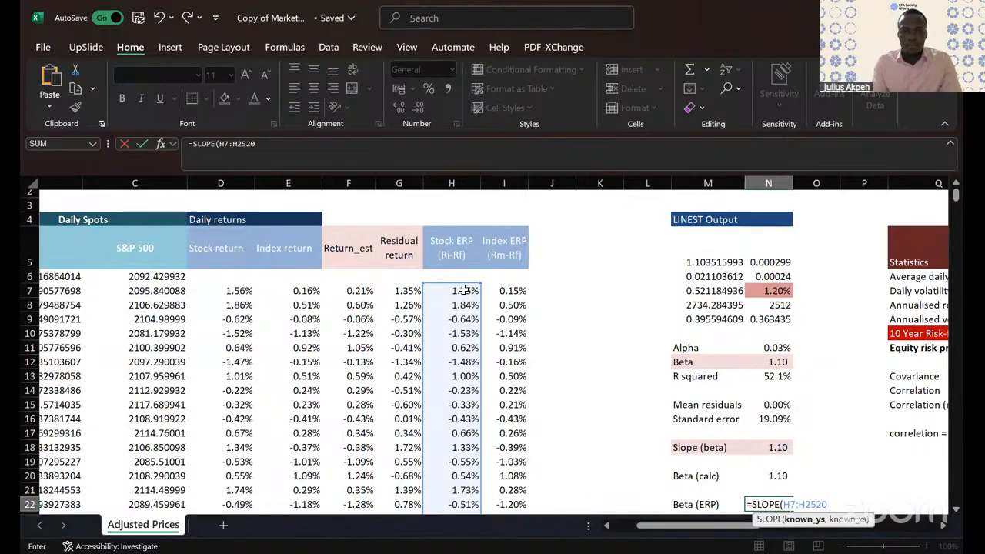
# Step: Complete the N22 SLOPE formula with the Index ERP range I7:I2520 as the known x values
pyautogui.write(',')
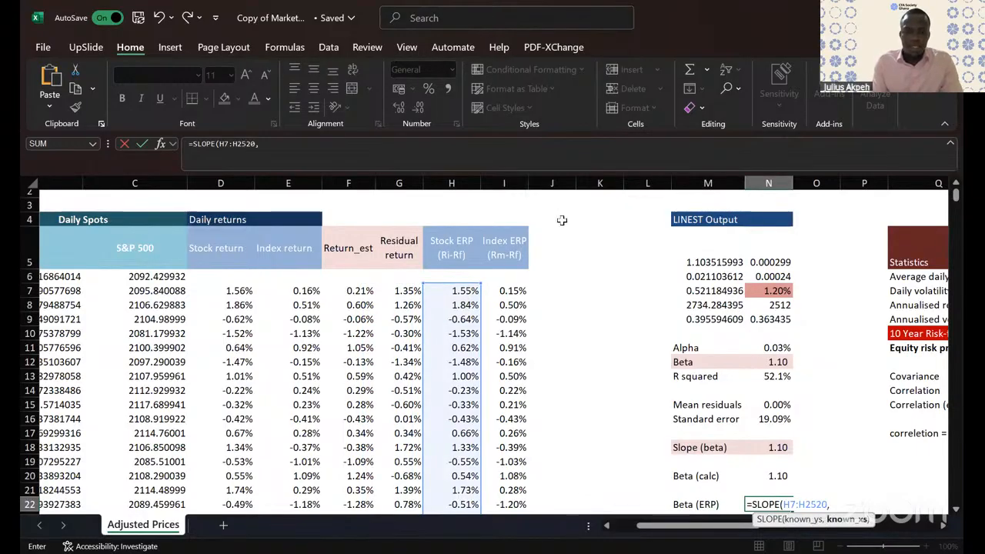
pyautogui.hotkey('ctrl', 'v')
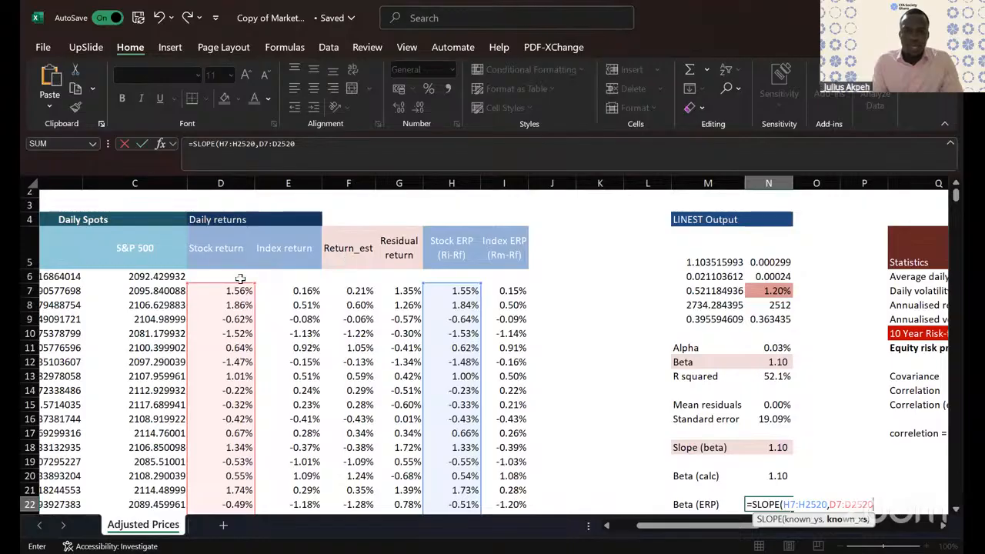
pyautogui.moveTo(240, 287); pyautogui.dragTo(517, 290)
pyautogui.write(')')
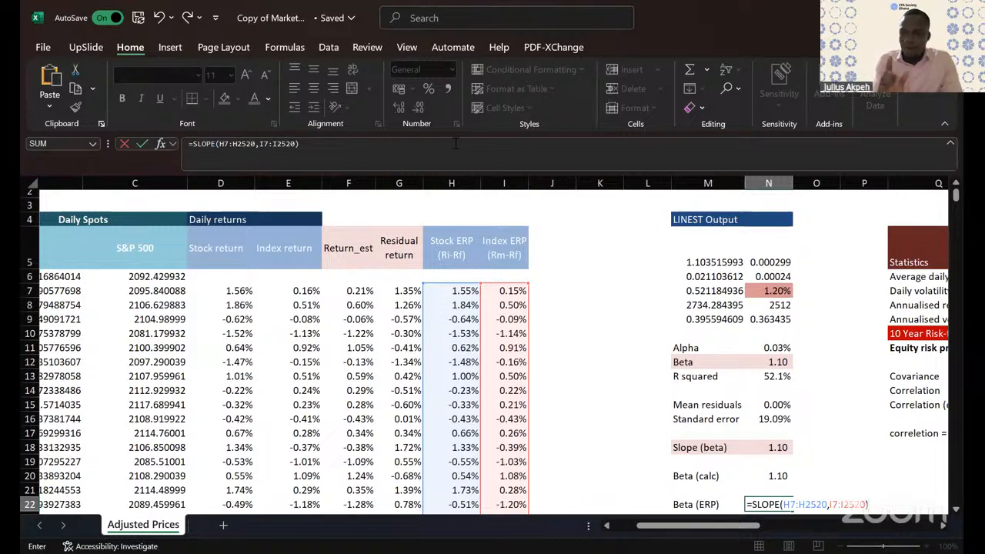
pyautogui.press('Return')
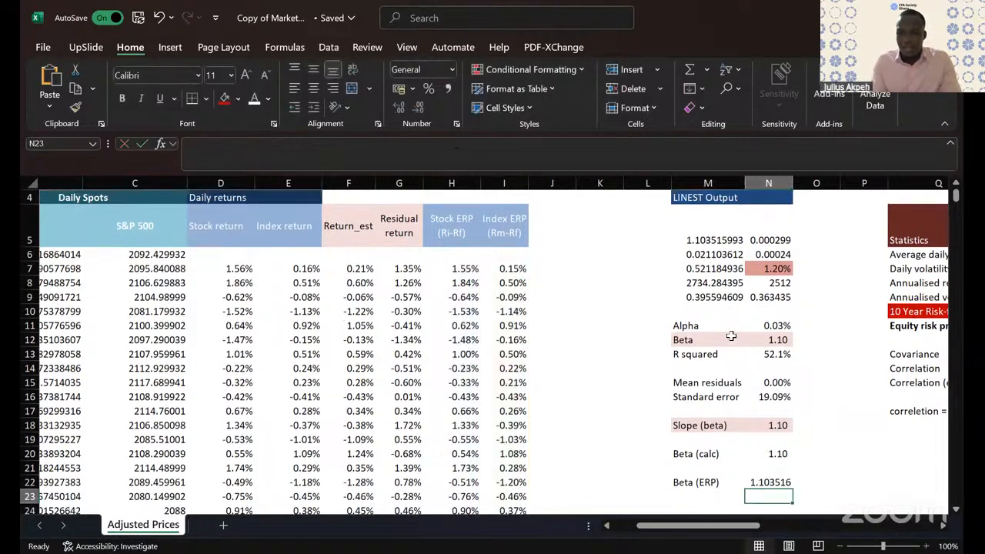
# Step: Show the Beta (calc) value in N20 with six decimal places
pyautogui.click(723, 455)
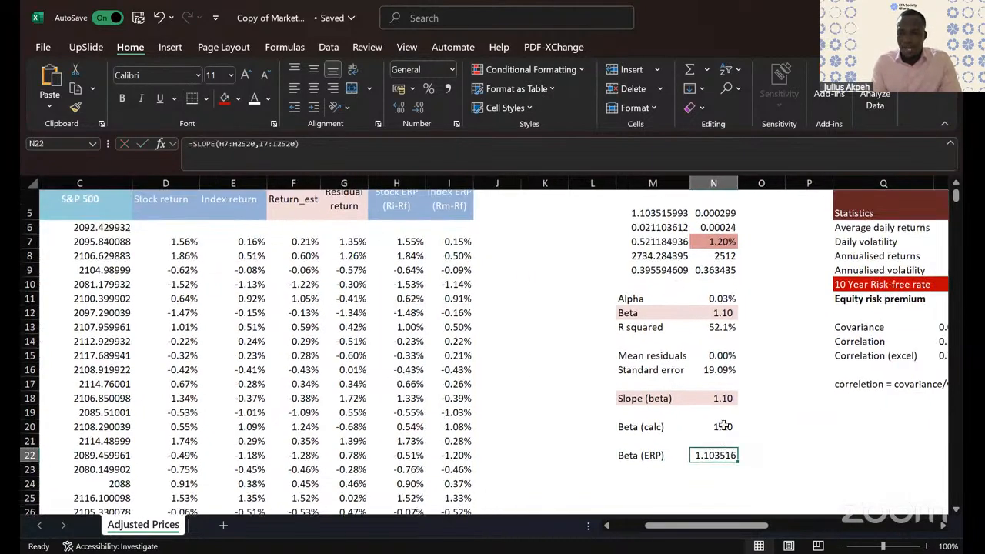
pyautogui.click(715, 425)
pyautogui.click(400, 106)
pyautogui.click(400, 107)
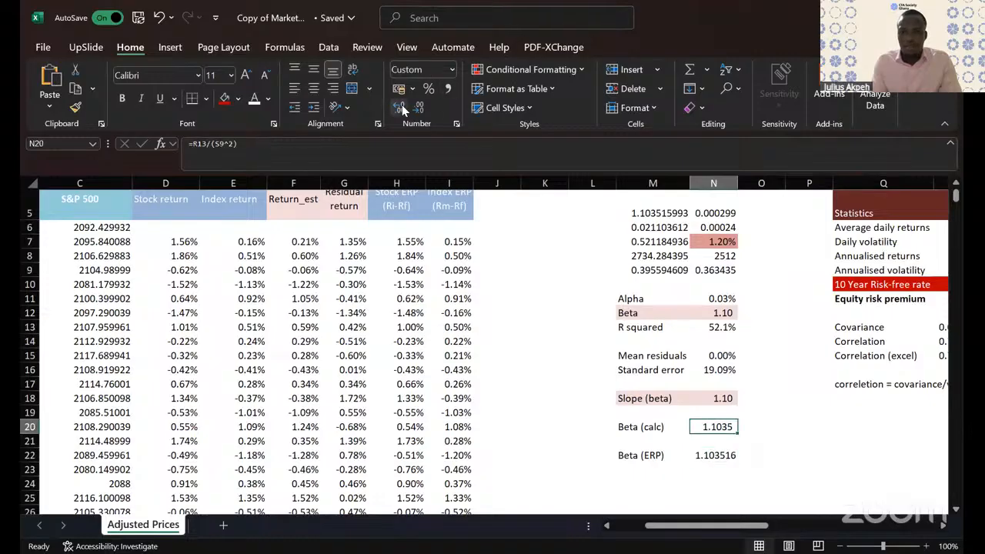
pyautogui.click(400, 107)
pyautogui.click(401, 107)
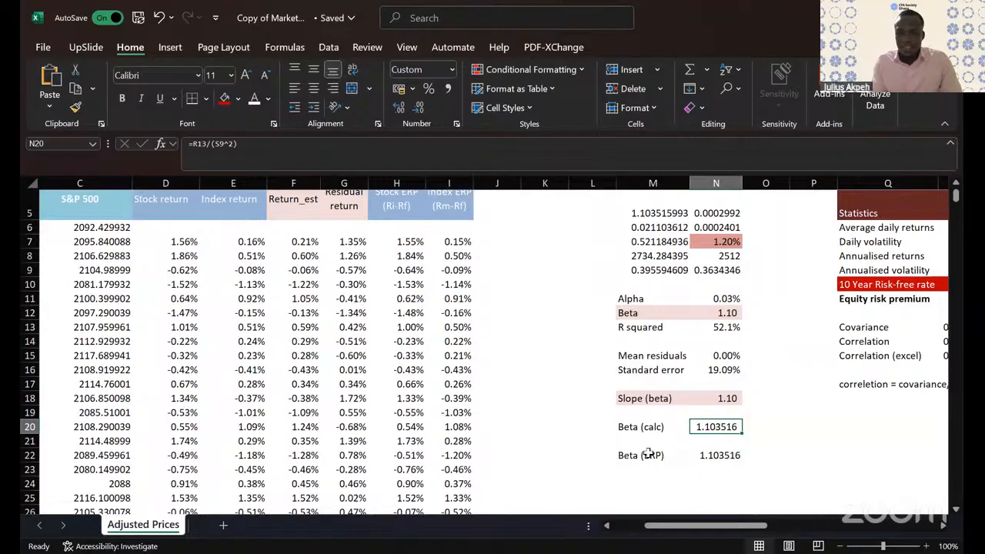
# Step: Review the Beta (ERP) row against the daily return columns and the stock and index ERP columns
pyautogui.moveTo(650, 454); pyautogui.dragTo(765, 455)
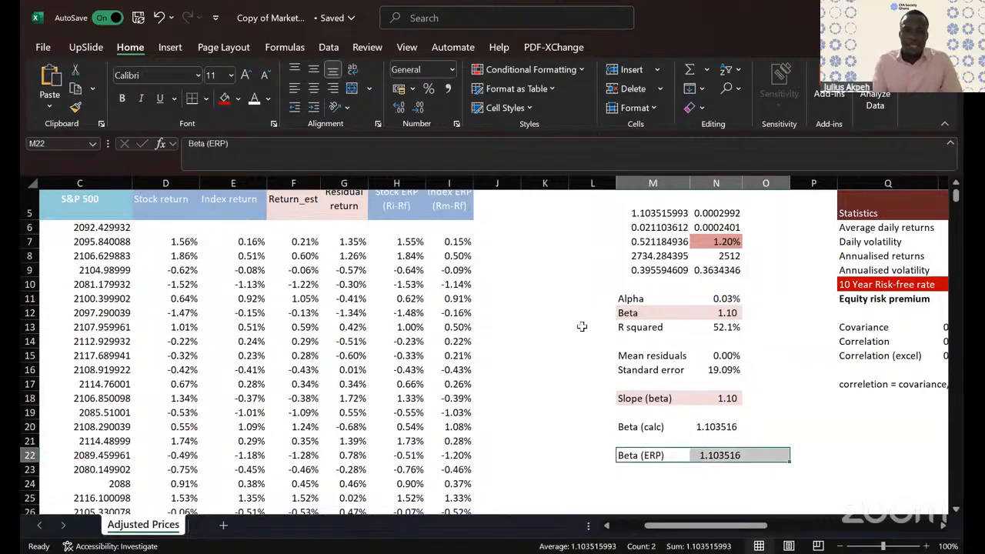
pyautogui.scroll(1, 582, 326)
pyautogui.hscroll(-2, 582, 326)
pyautogui.moveTo(367, 283); pyautogui.dragTo(445, 496)
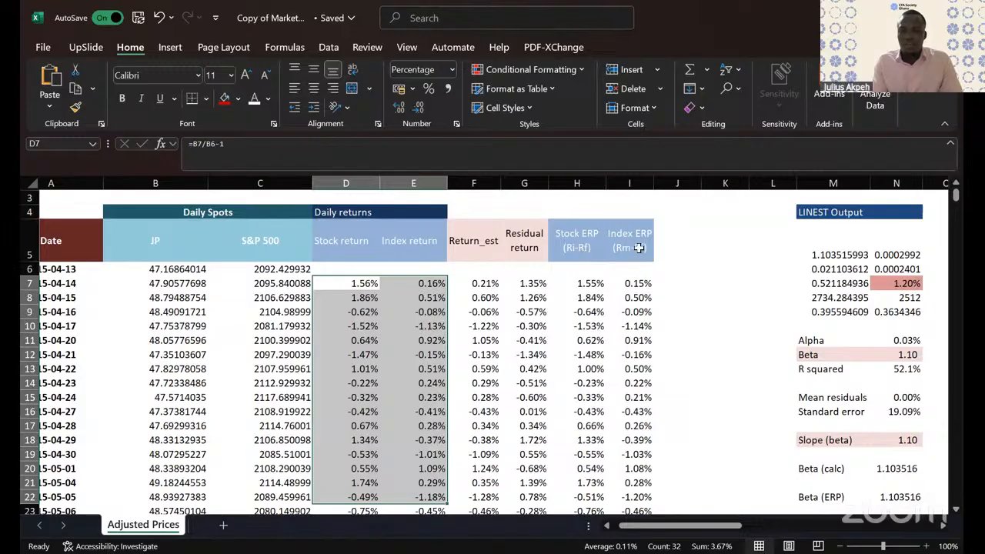
pyautogui.moveTo(588, 281); pyautogui.dragTo(668, 388)
pyautogui.scroll(-2, 731, 416)
pyautogui.hscroll(1, 731, 415)
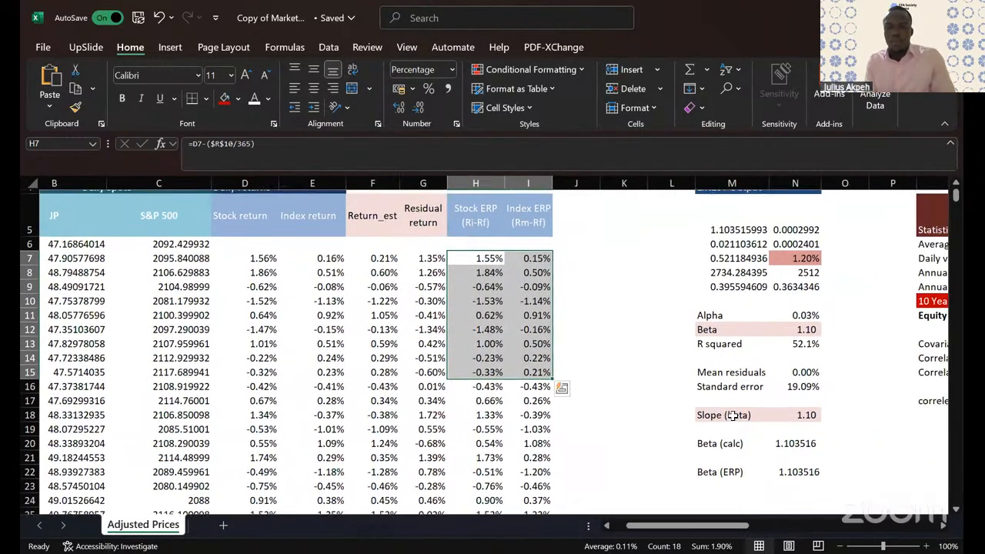